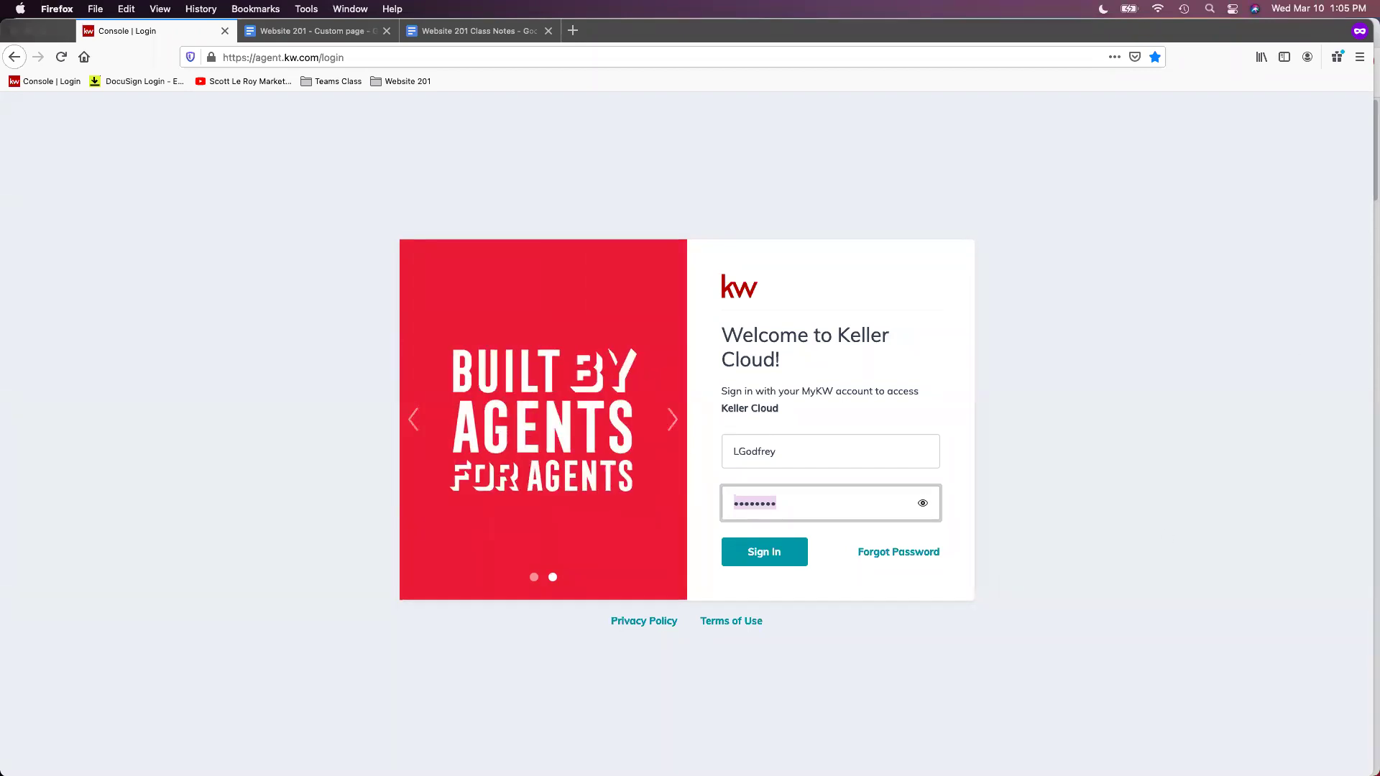
Sign in from the Keller Cloud login card to load the Command dashboard
click(755, 555)
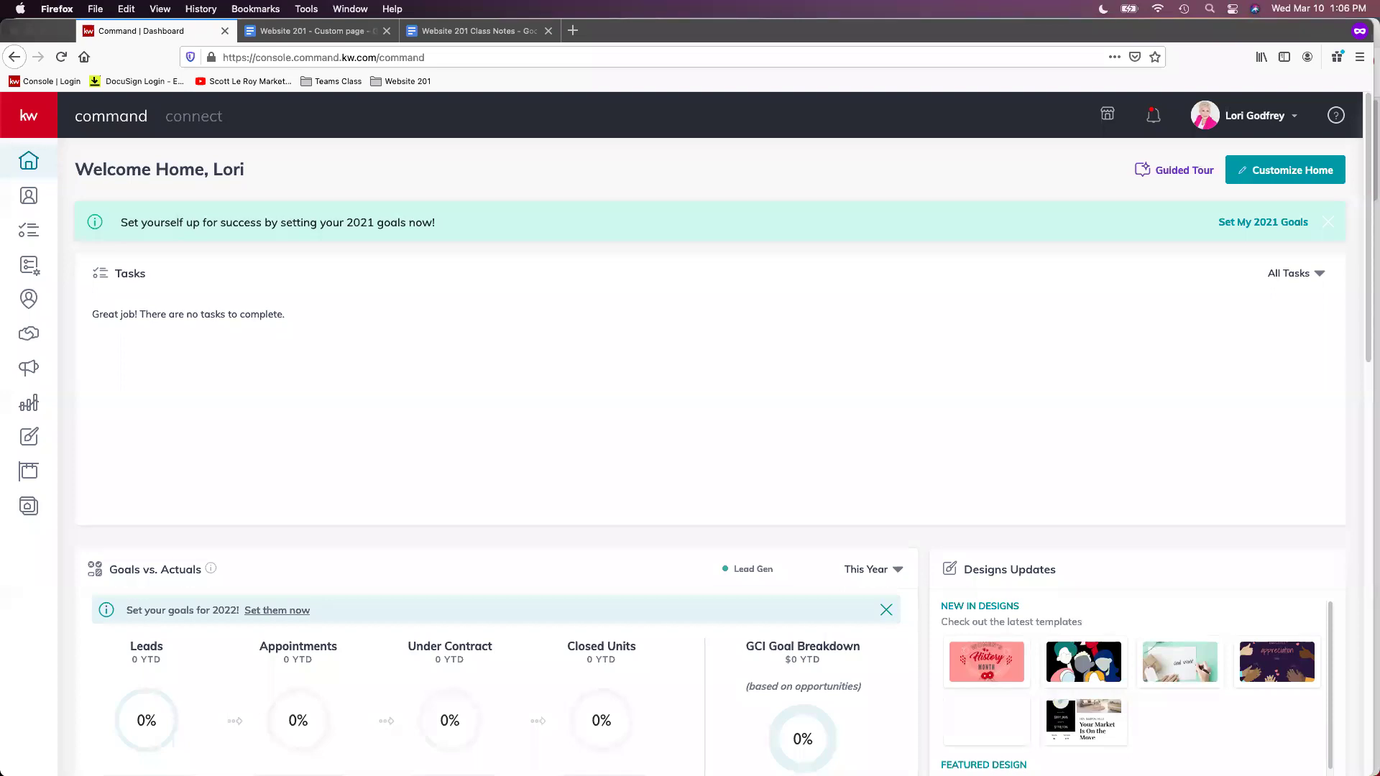
Go through the profile menu's Settings and Connect Settings to reach Marketing Profile
click(1247, 123)
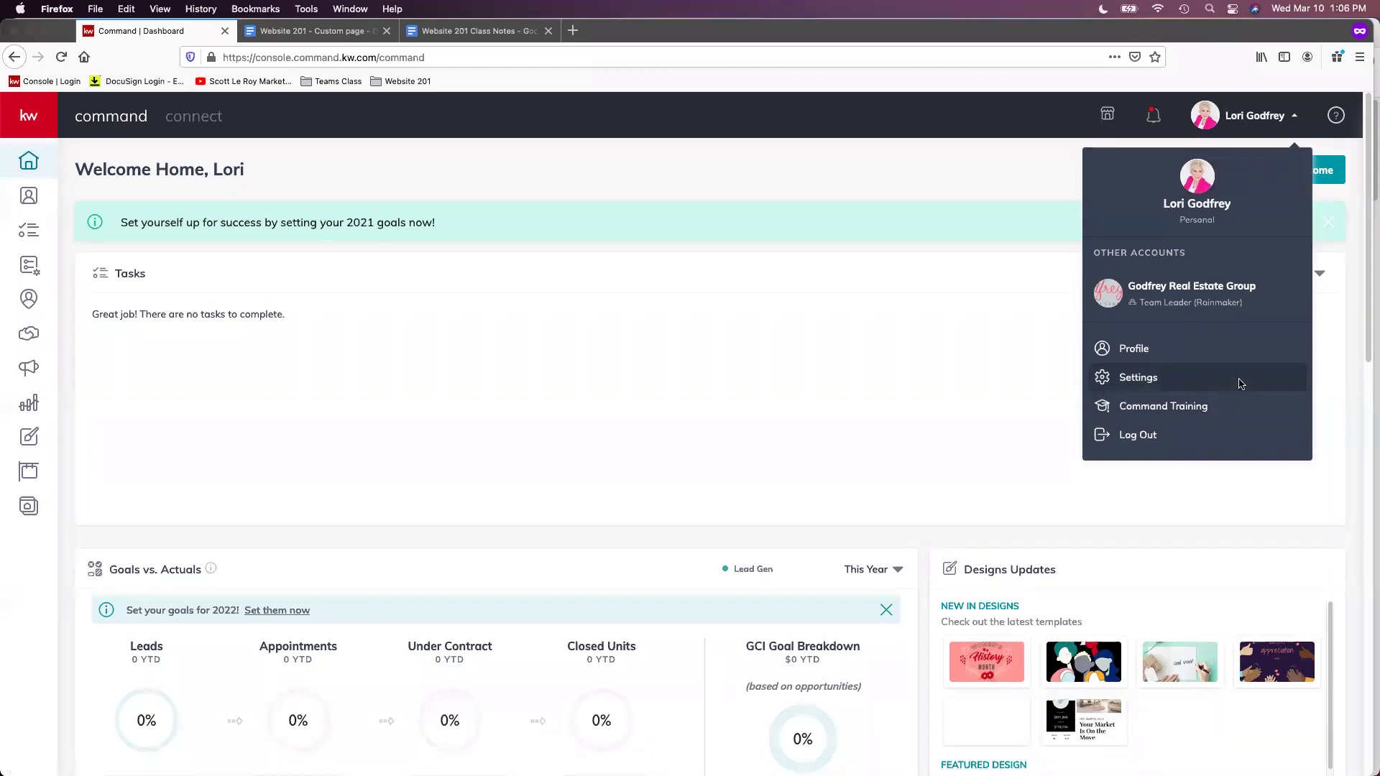
click(1240, 381)
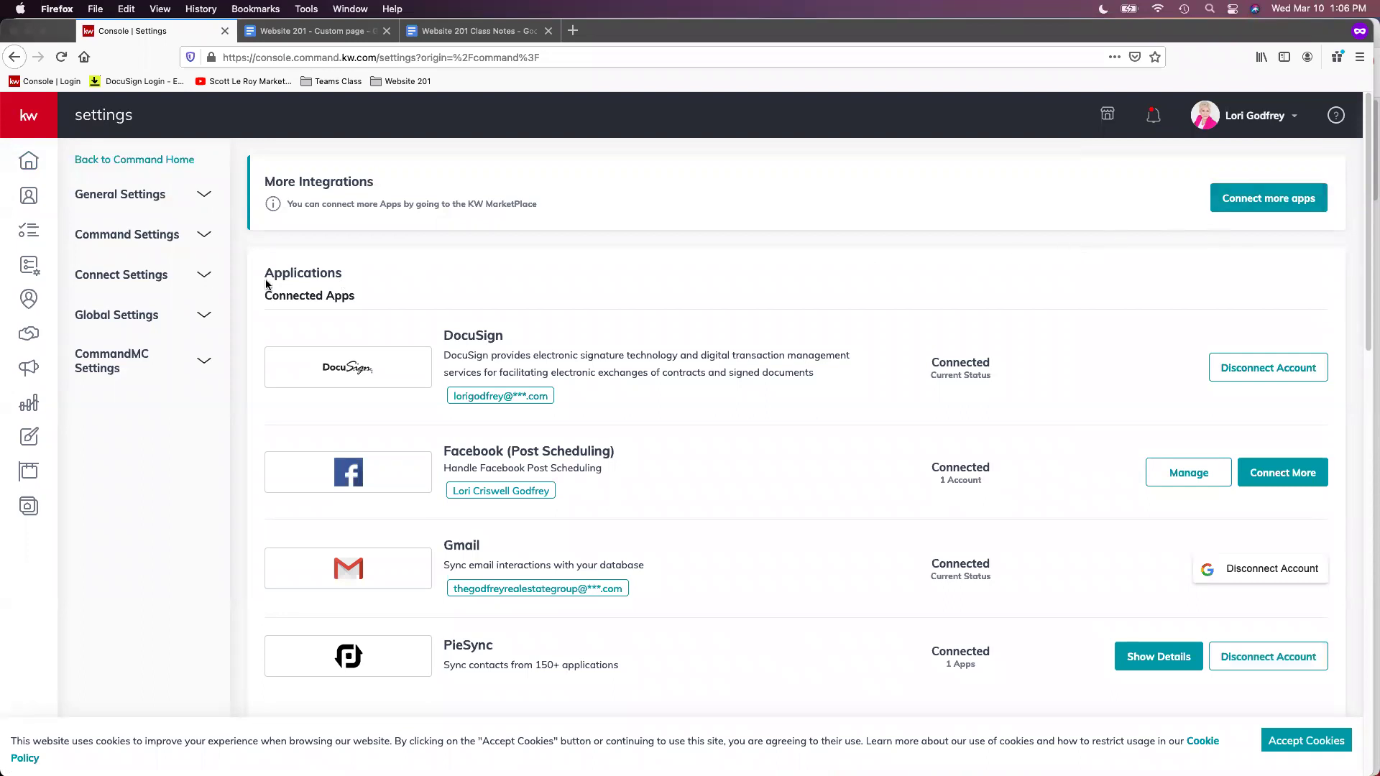
click(137, 279)
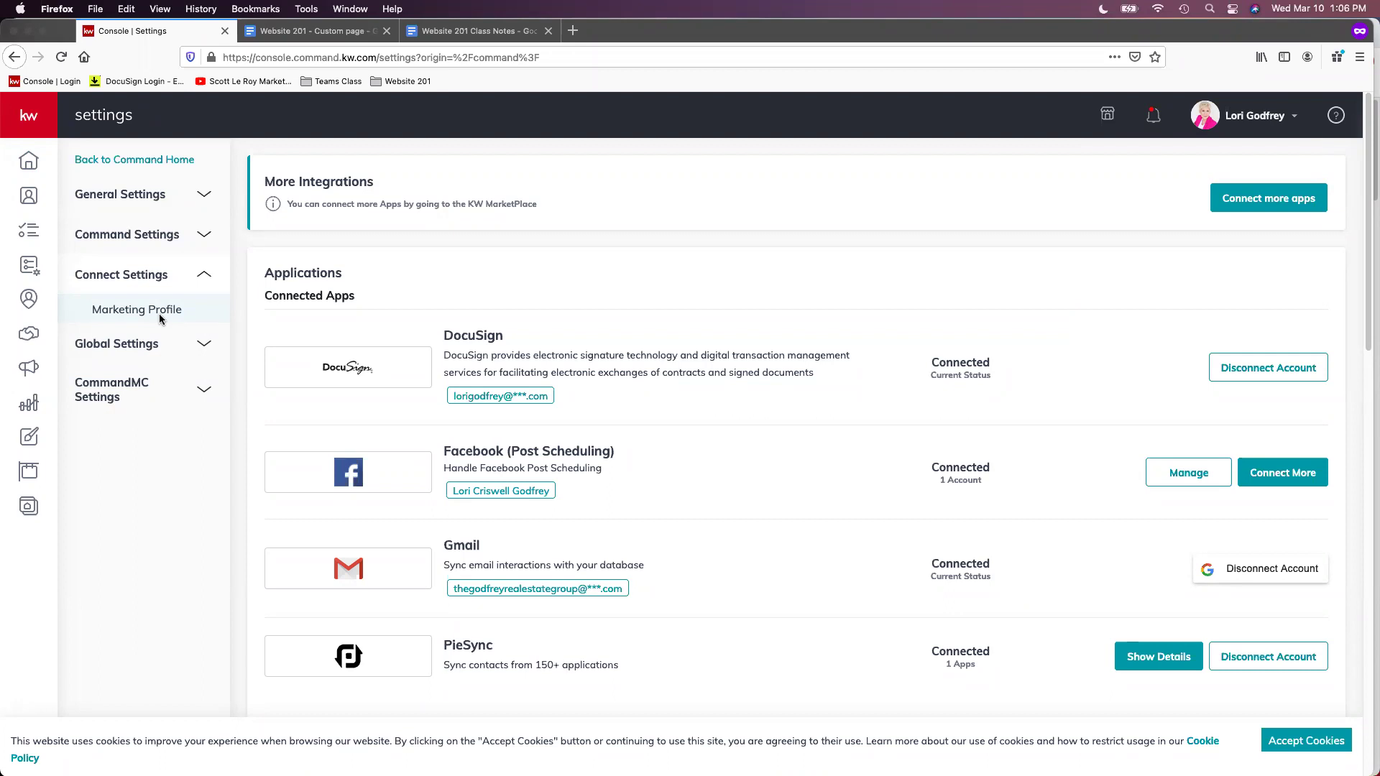
click(160, 315)
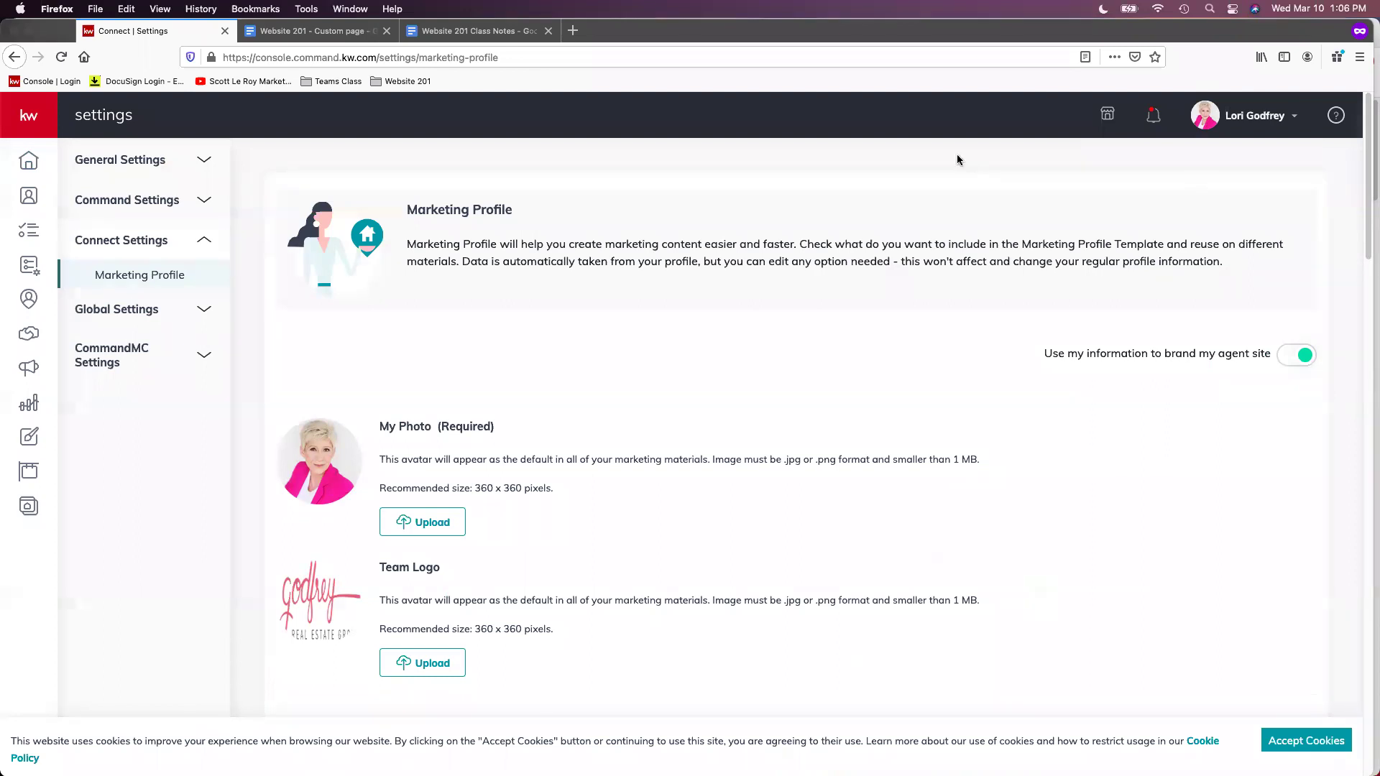
Accept cookies and scroll through the My Photo, Team Logo and My Details sections
click(1339, 737)
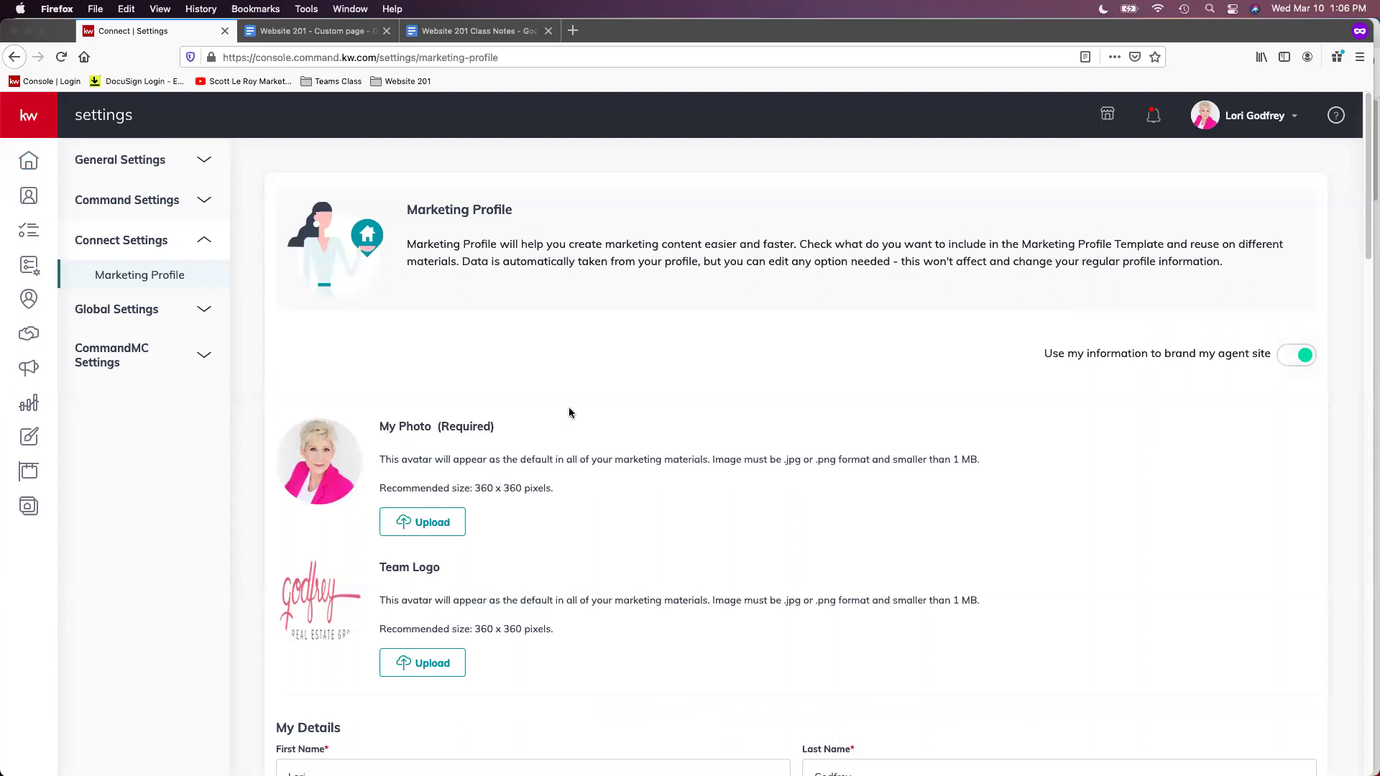
scroll(682, 421, down, 1)
scroll(726, 413, down, 2)
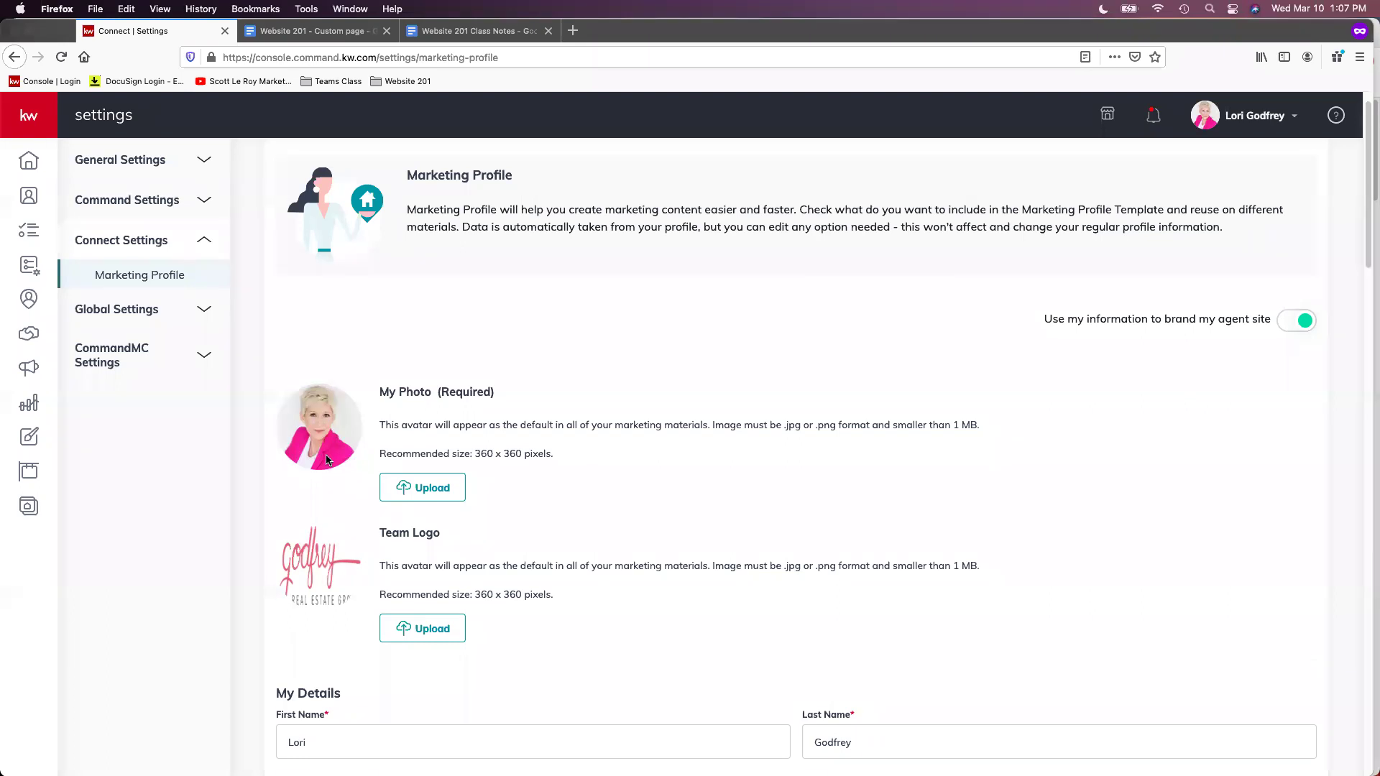
scroll(327, 460, down, 3)
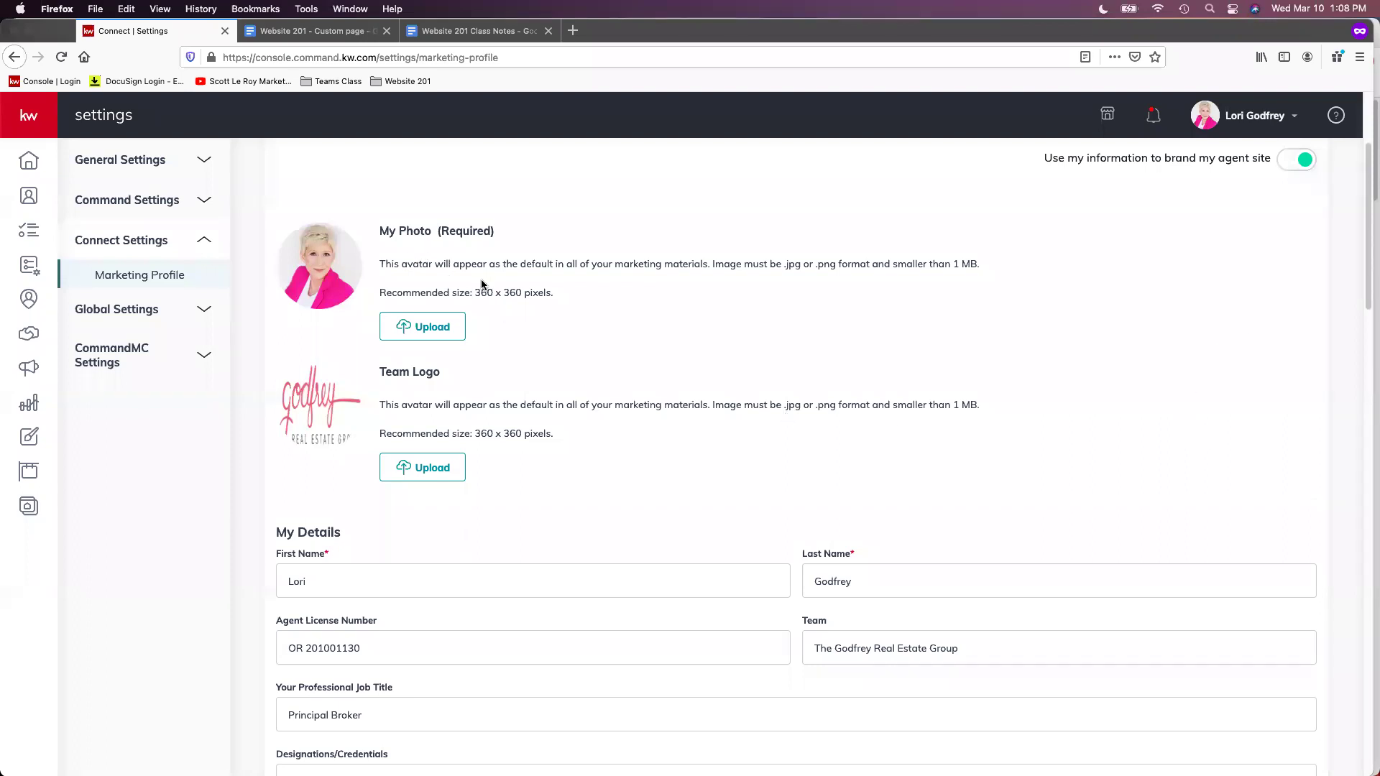
scroll(577, 443, down, 2)
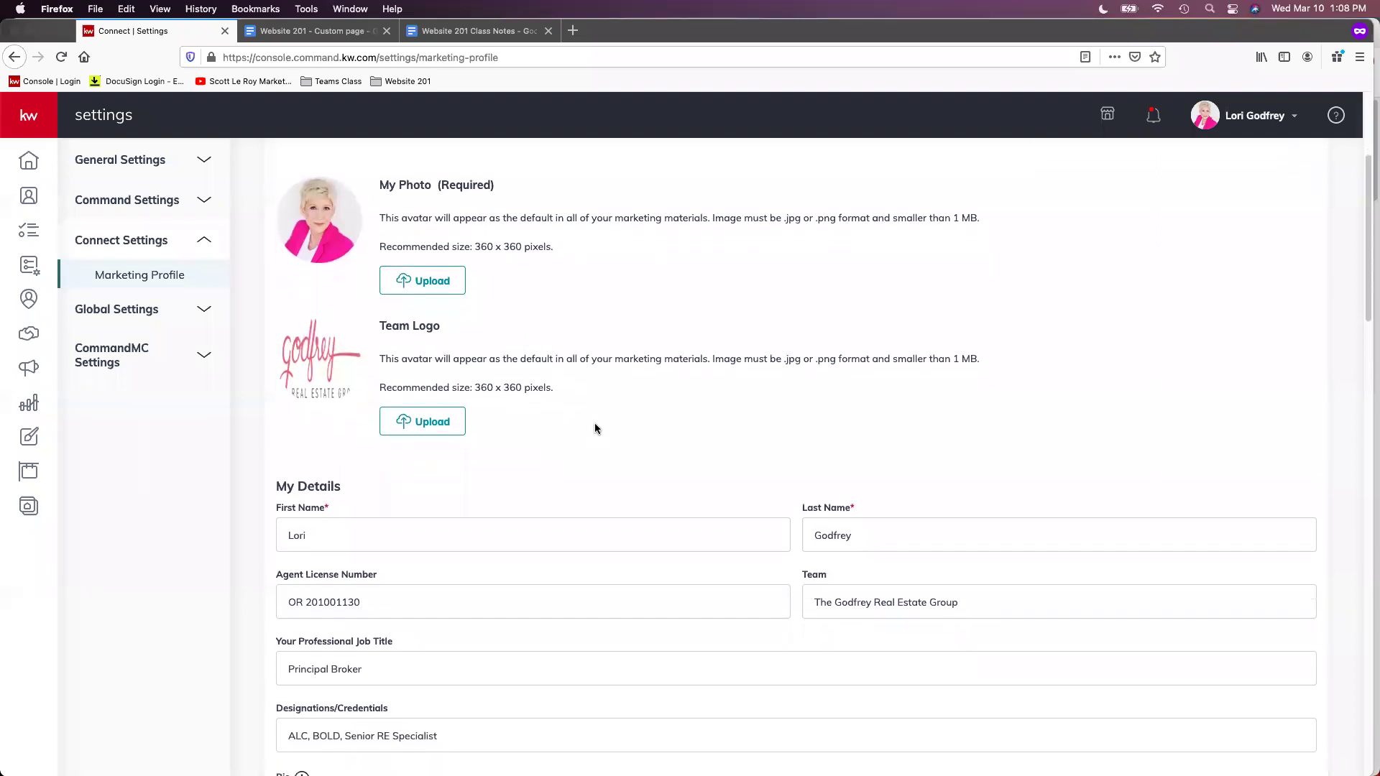
scroll(595, 428, down, 1)
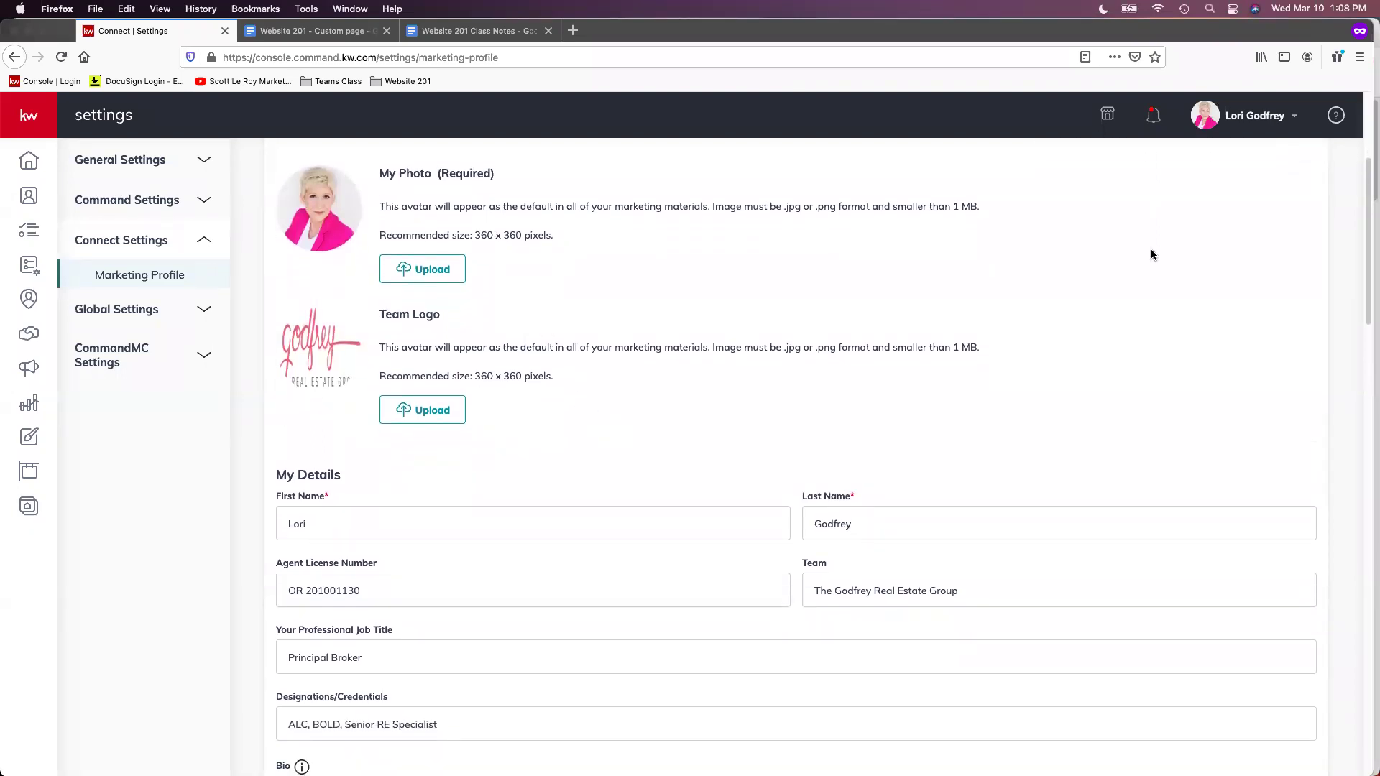
scroll(805, 248, down, 7)
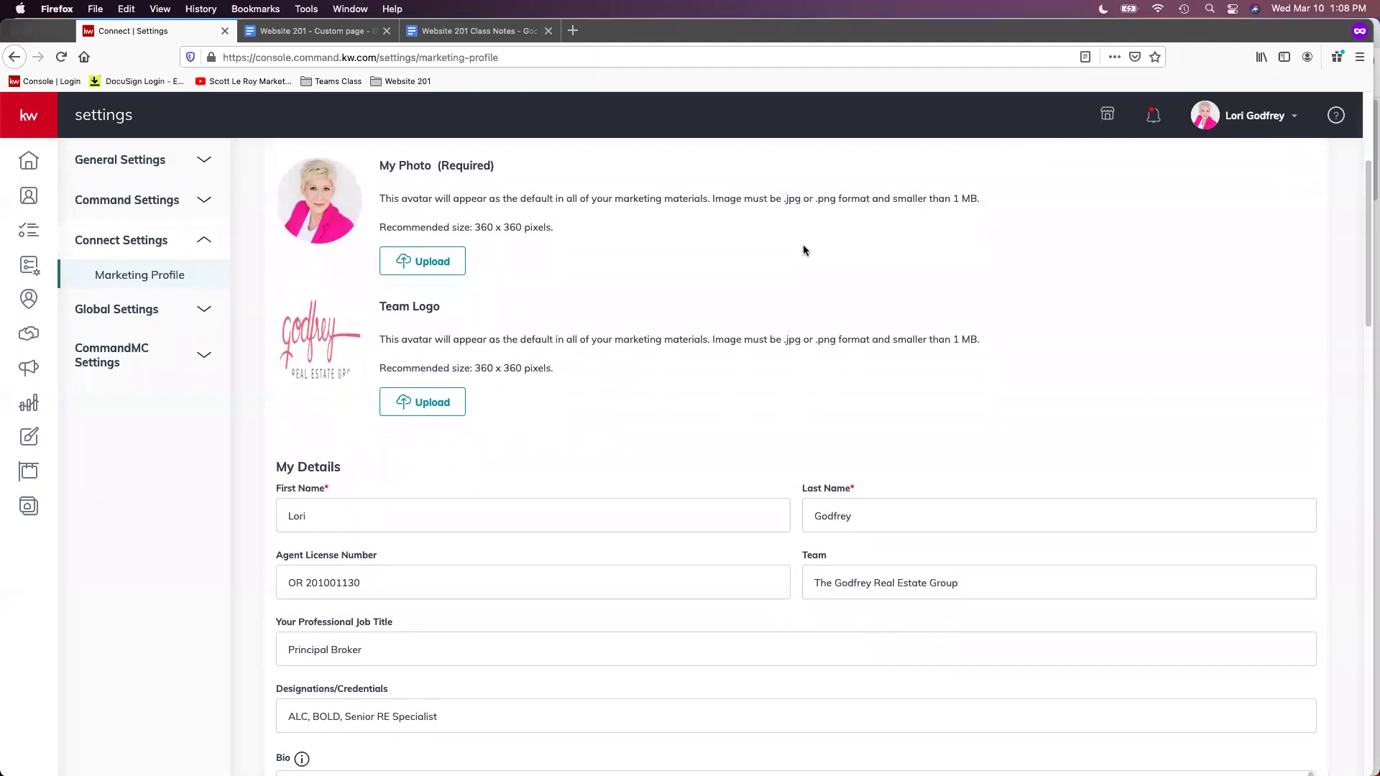
scroll(786, 251, down, 1)
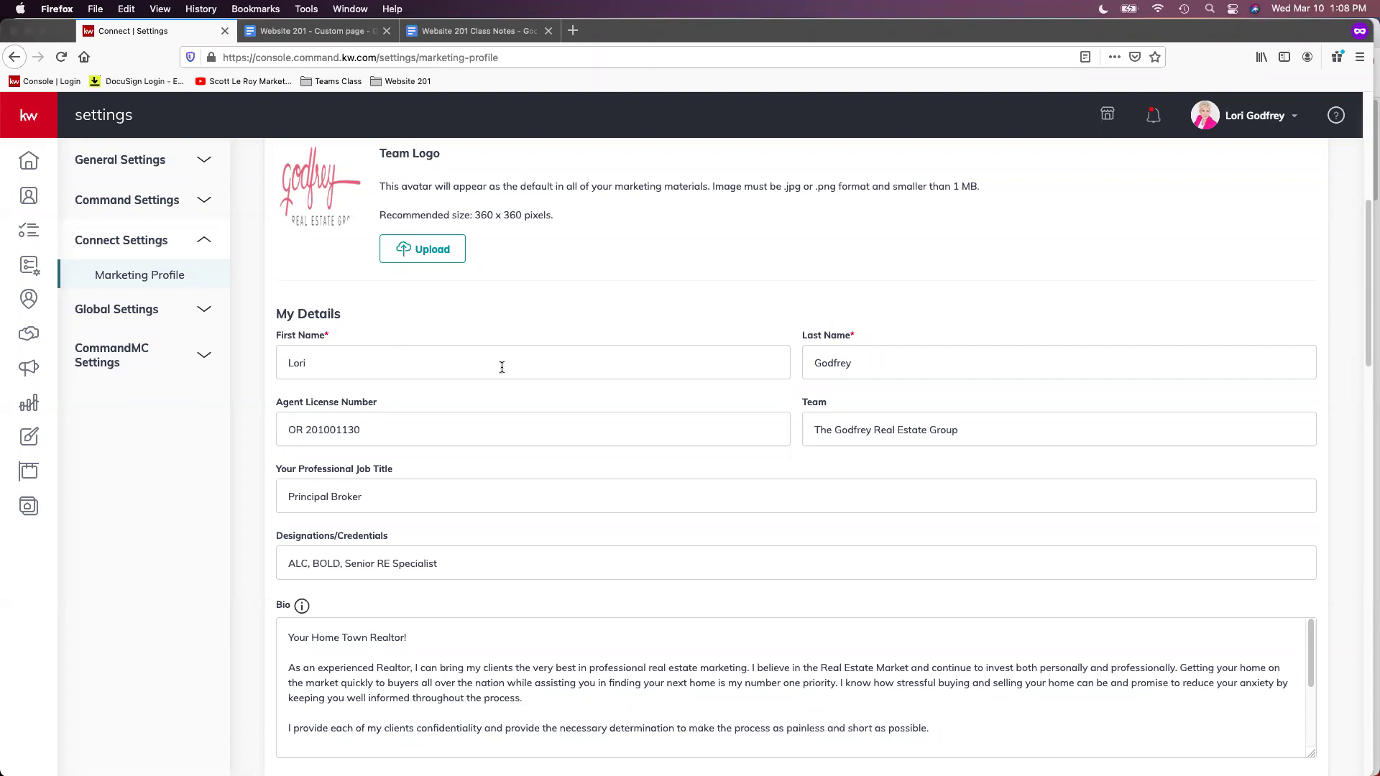
scroll(666, 400, down, 1)
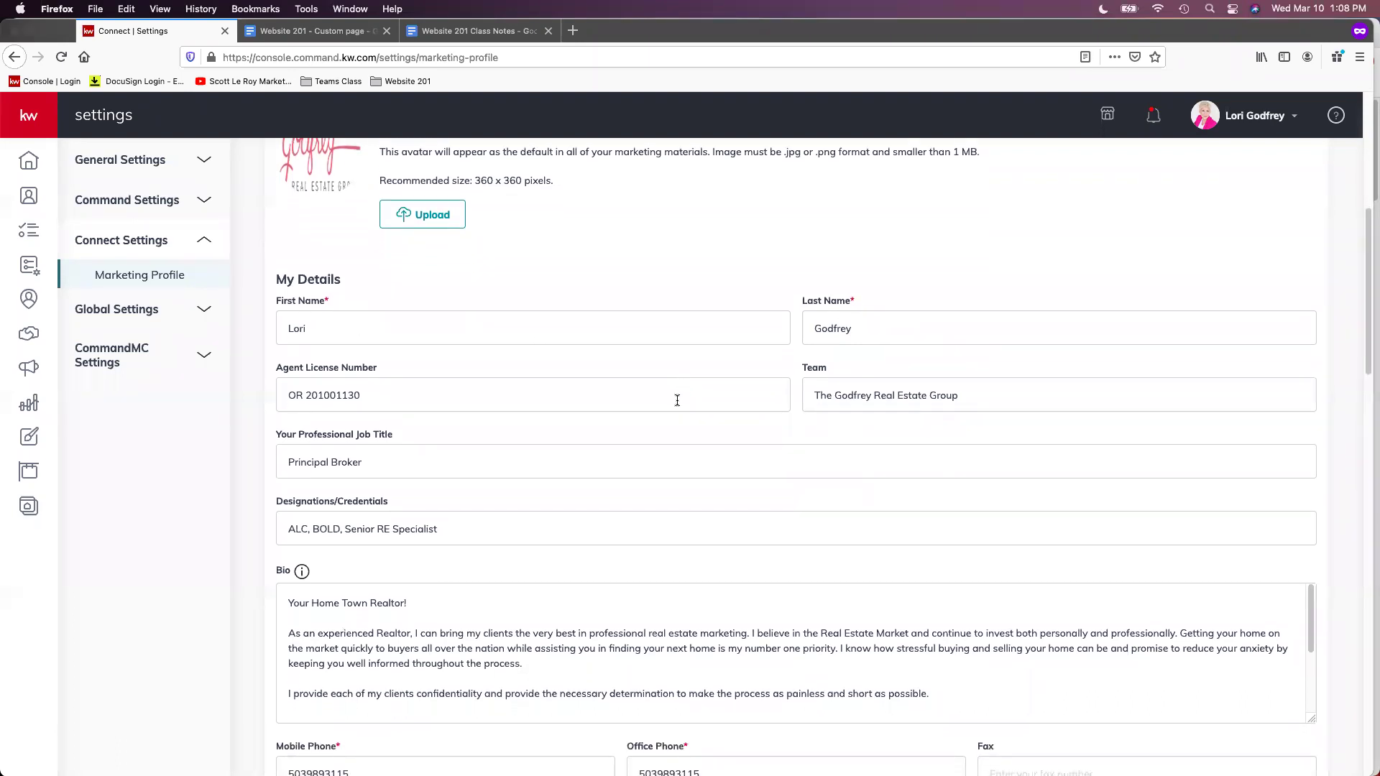
scroll(601, 401, down, 1)
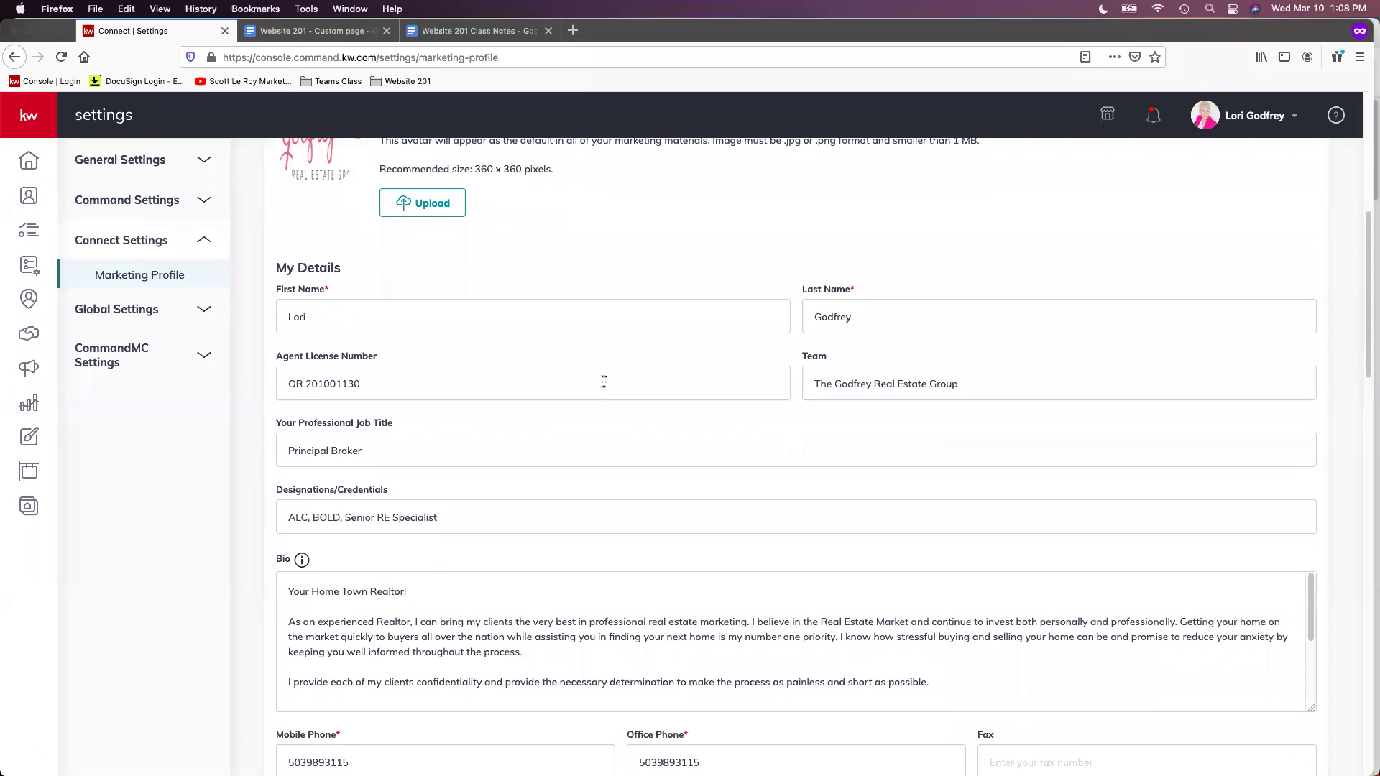
scroll(604, 382, down, 2)
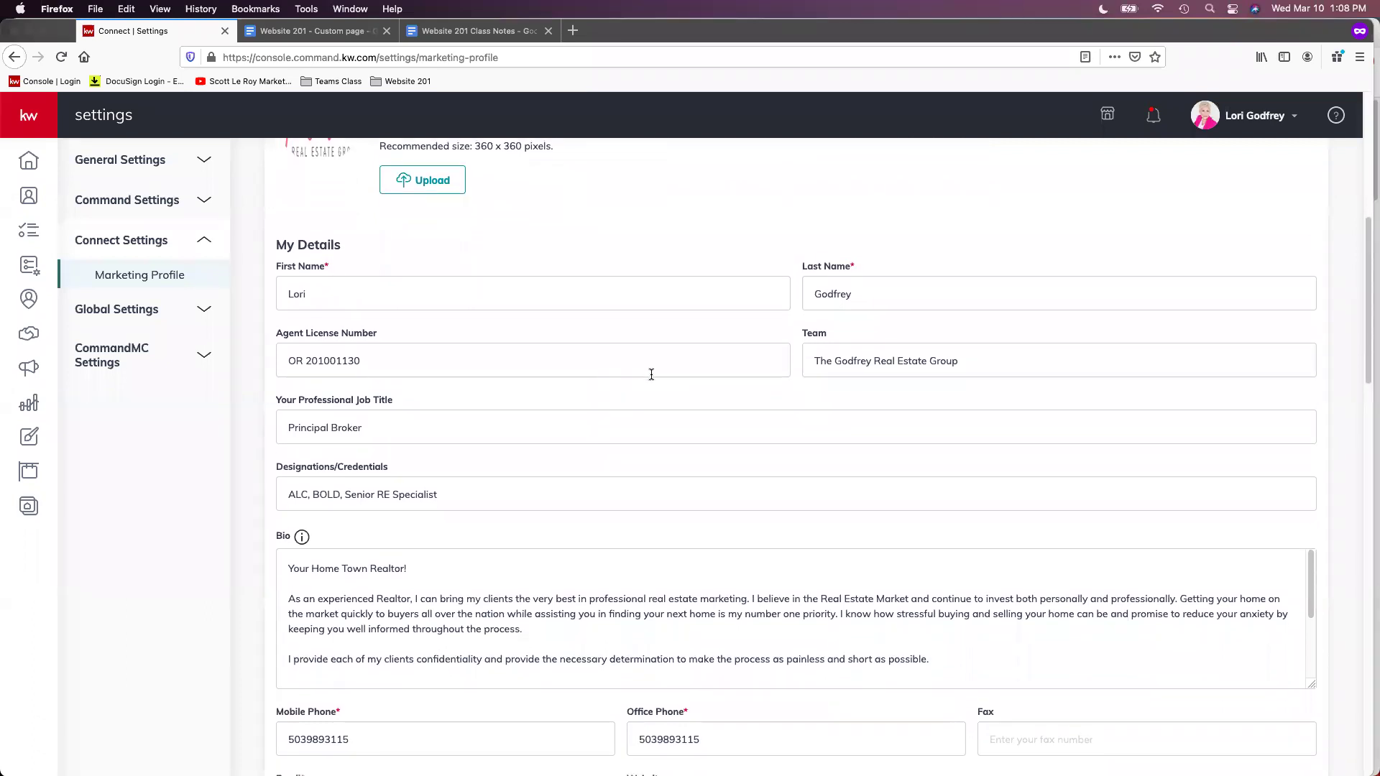
scroll(651, 374, down, 1)
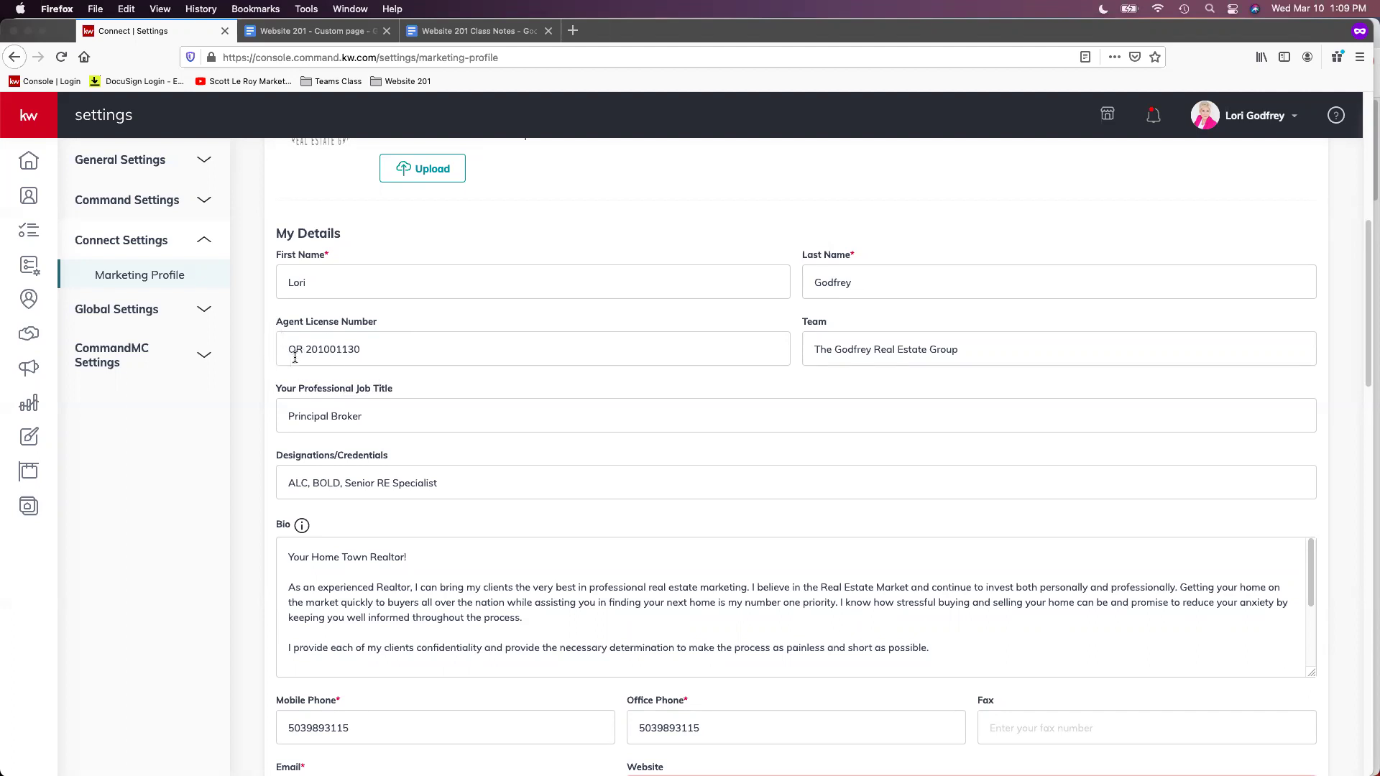
click(413, 350)
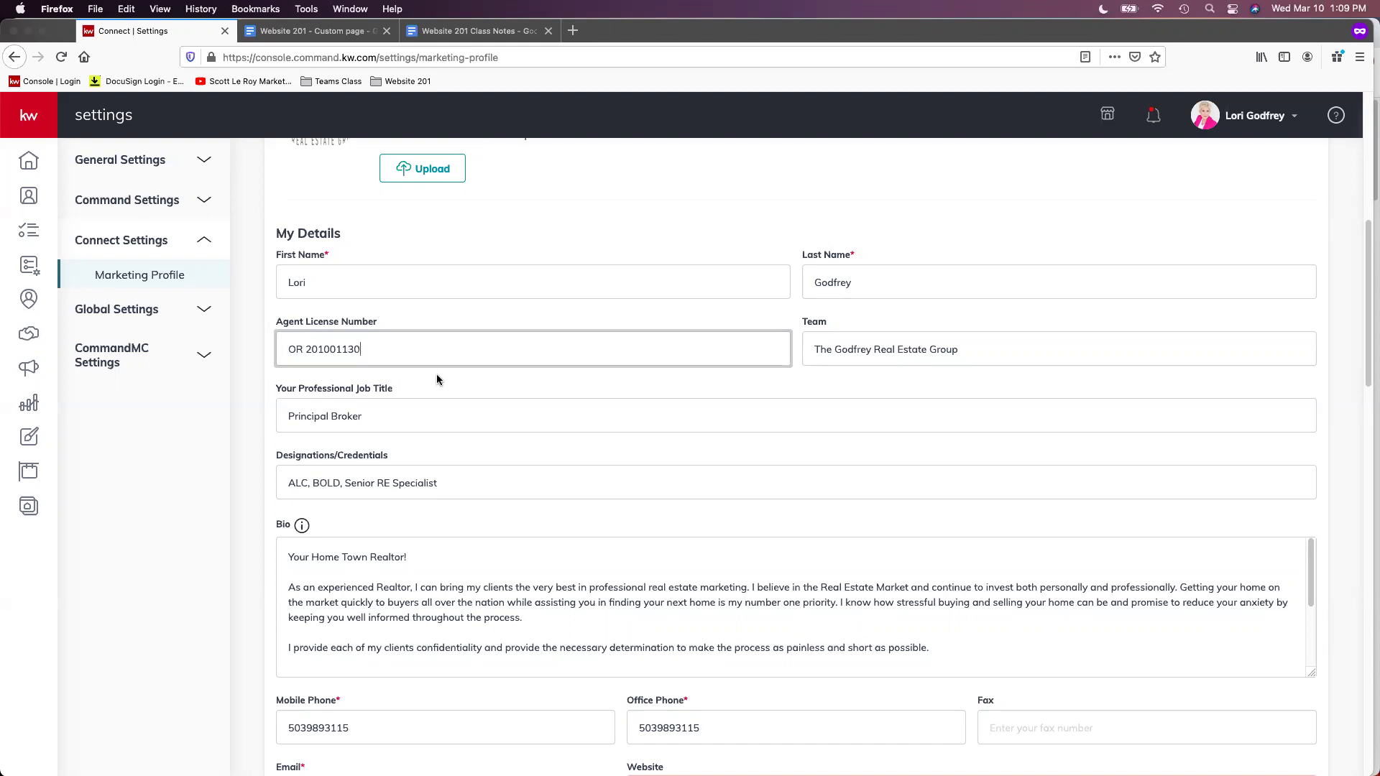
click(826, 349)
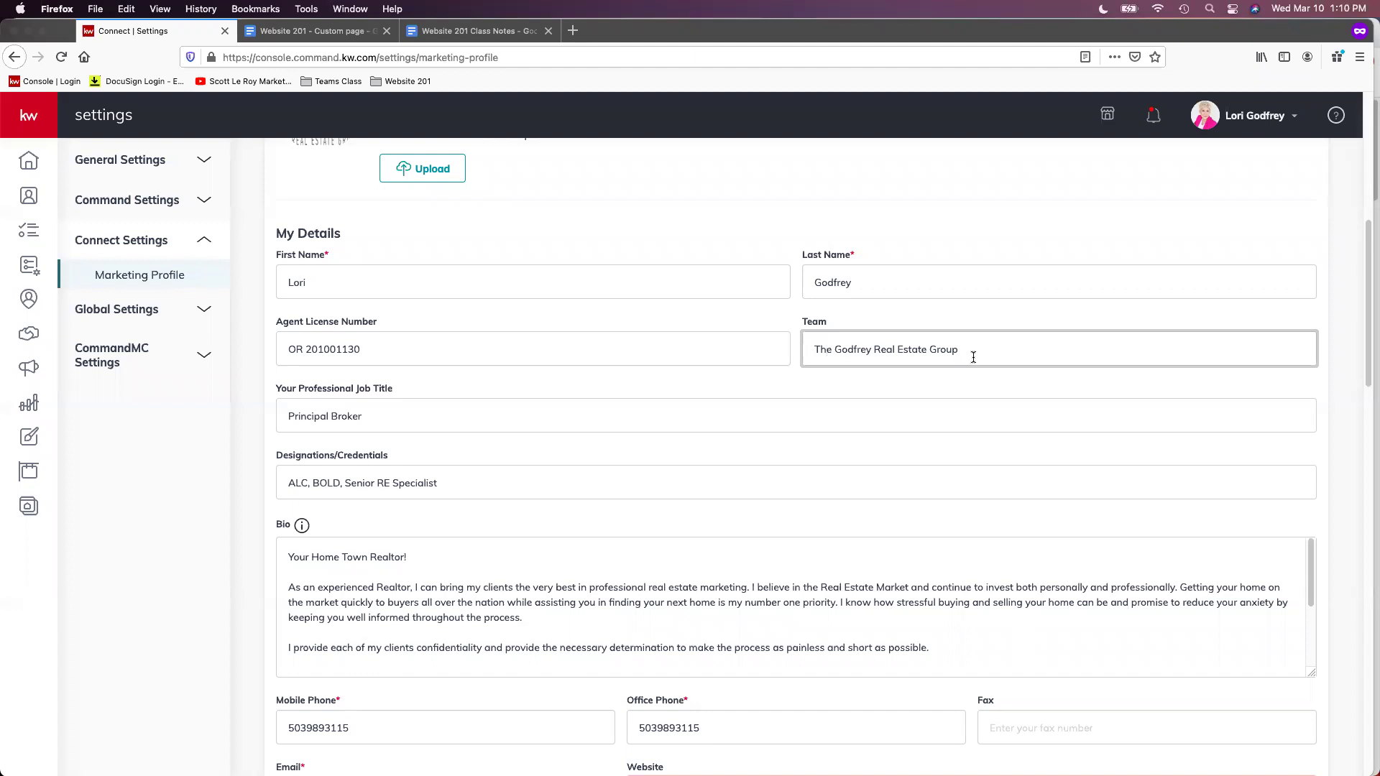
scroll(944, 396, down, 2)
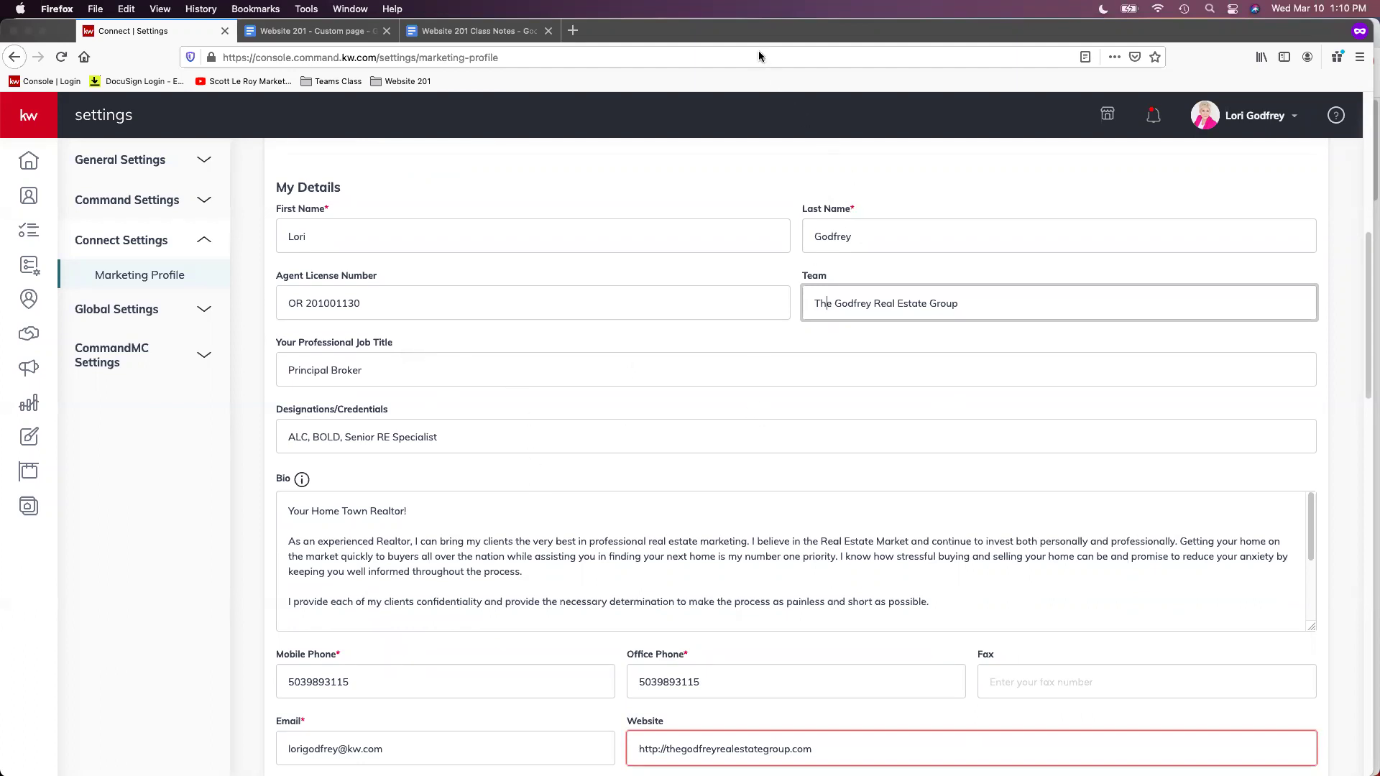
click(385, 371)
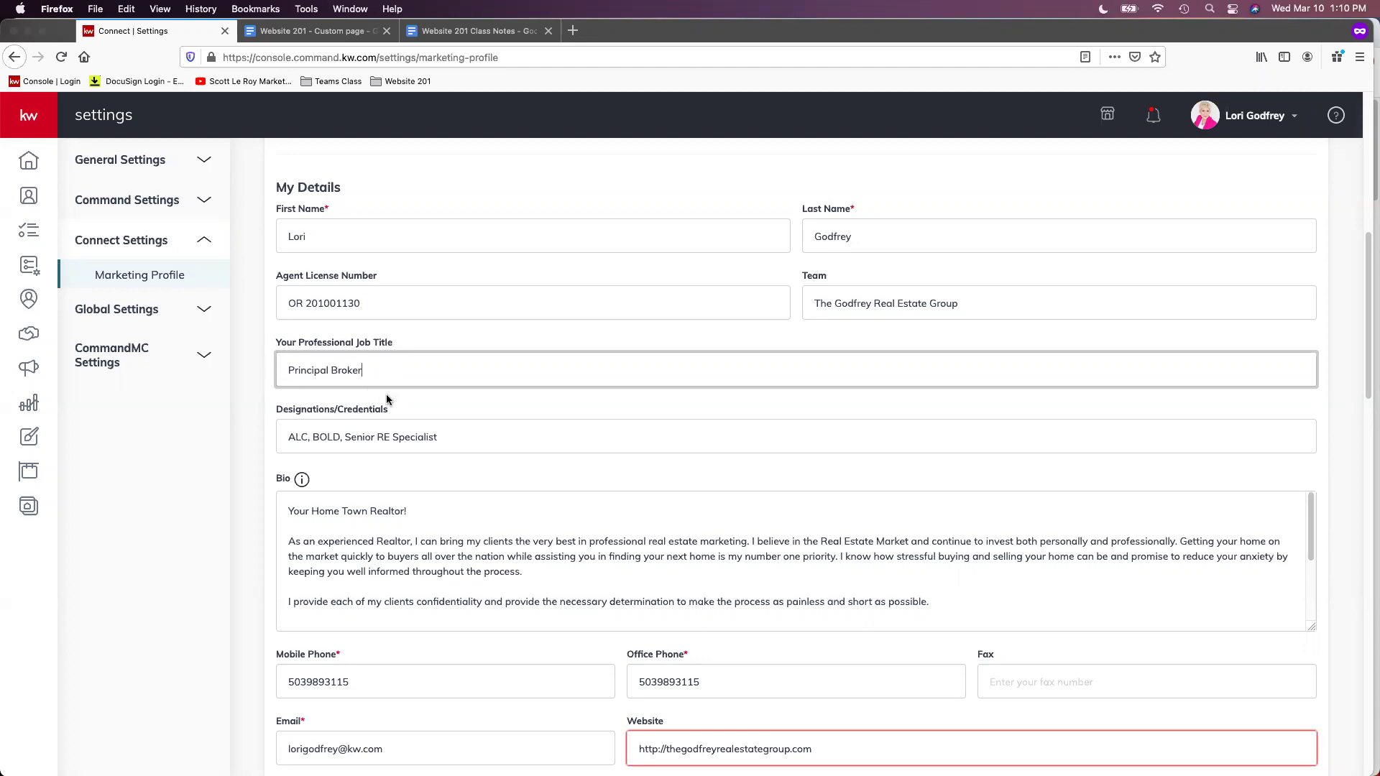
scroll(386, 394, down, 1)
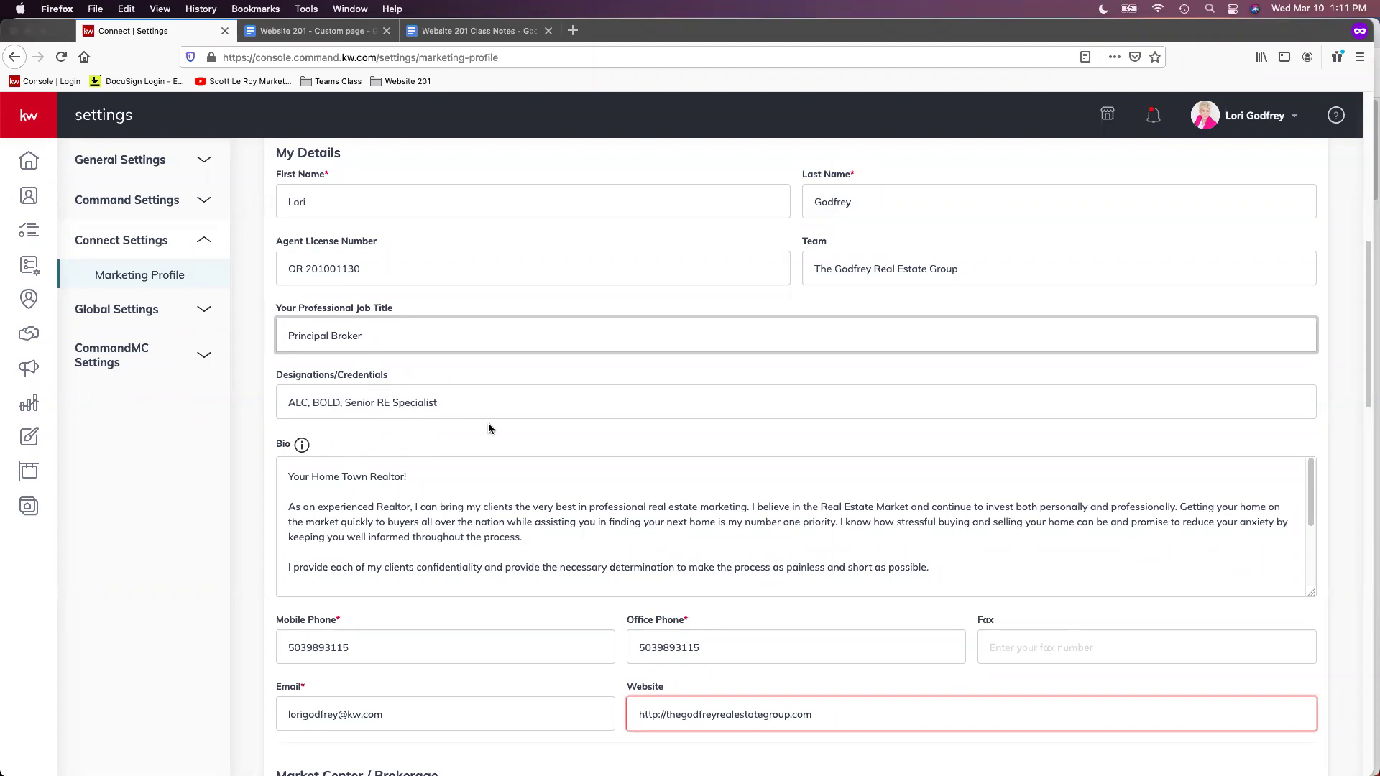
scroll(496, 440, down, 1)
scroll(578, 498, down, 3)
scroll(665, 494, down, 2)
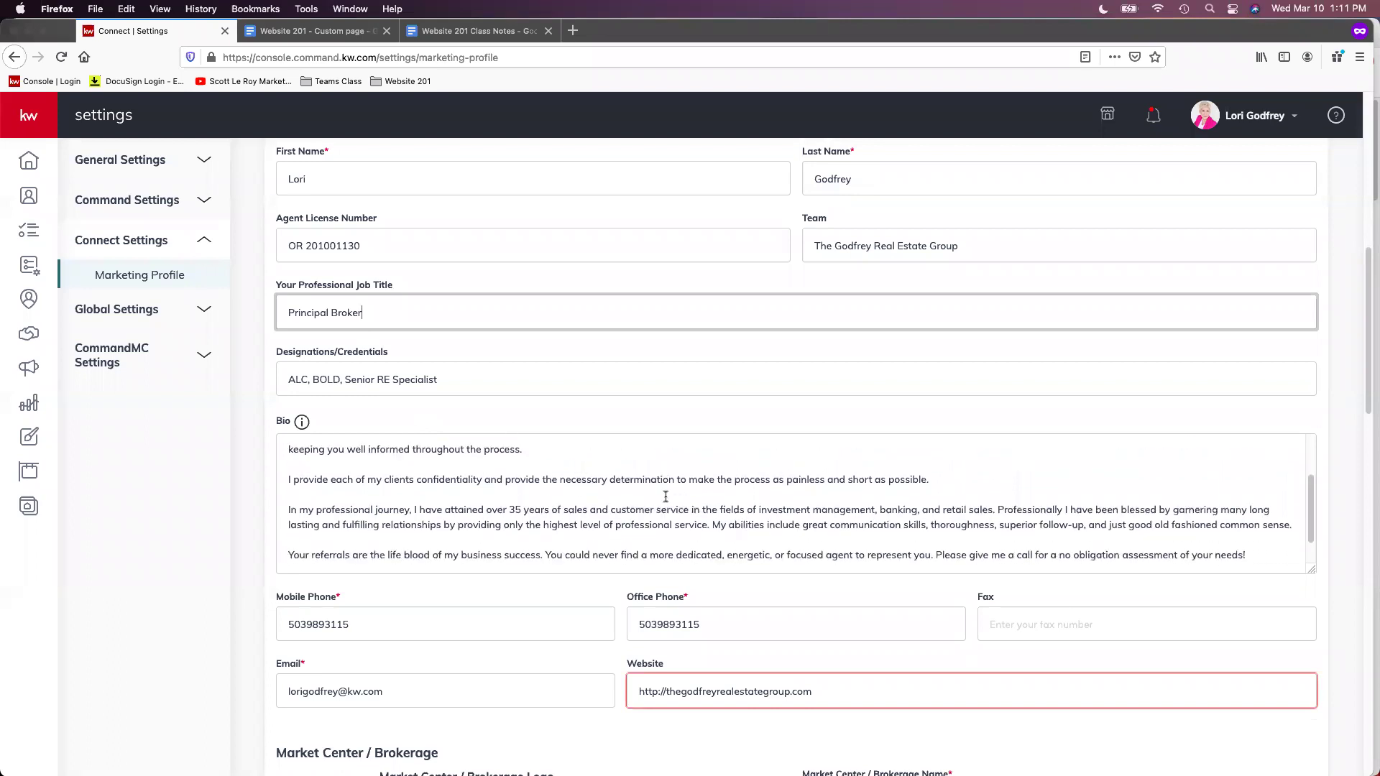
scroll(647, 566, down, 5)
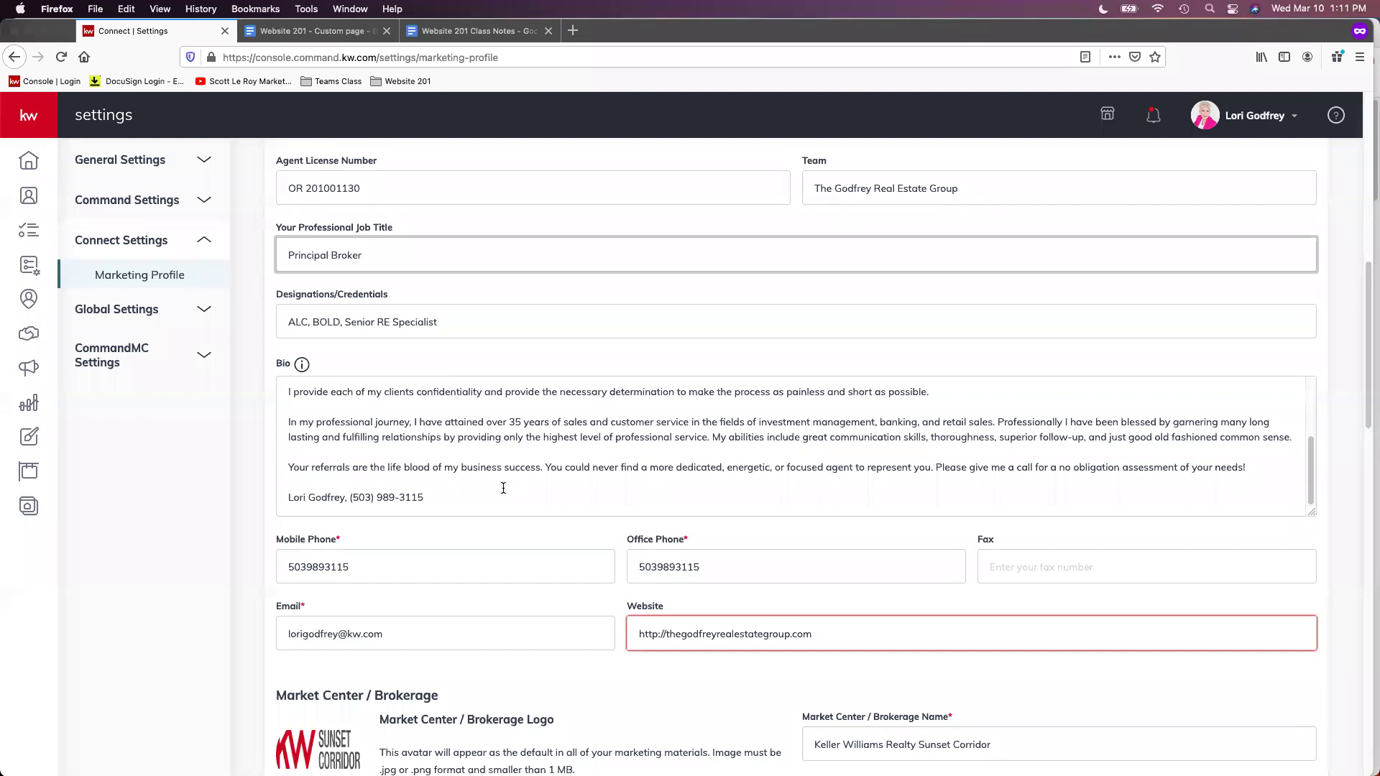
scroll(510, 482, up, 4)
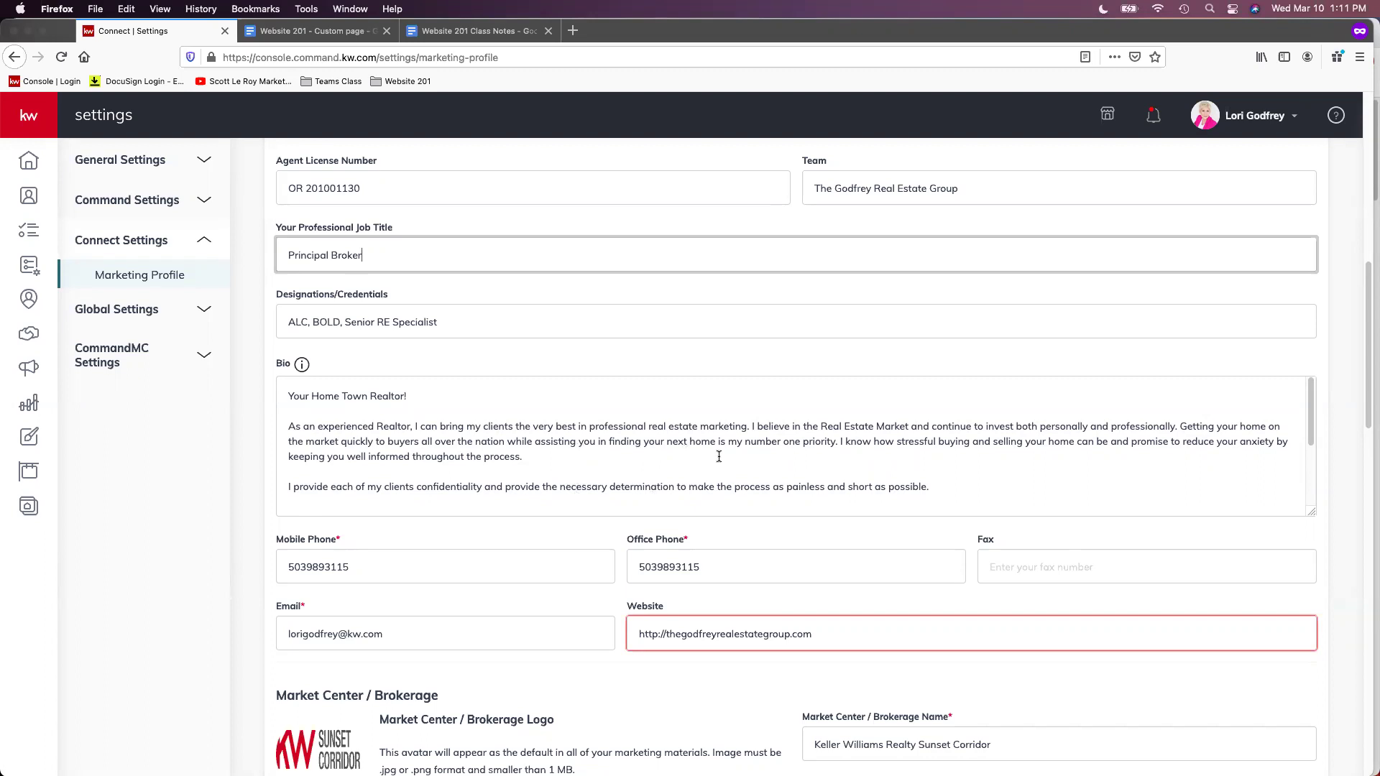
scroll(719, 457, down, 3)
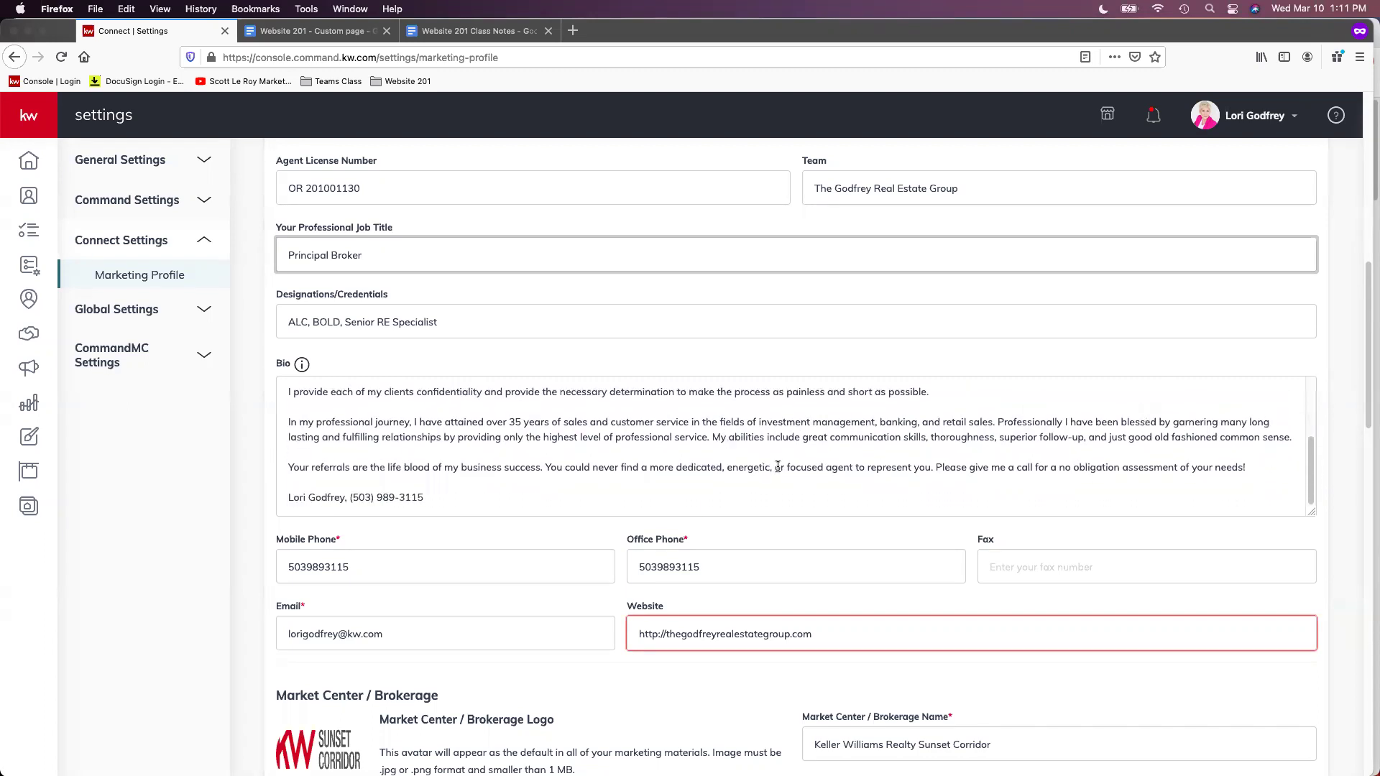
scroll(778, 466, down, 1)
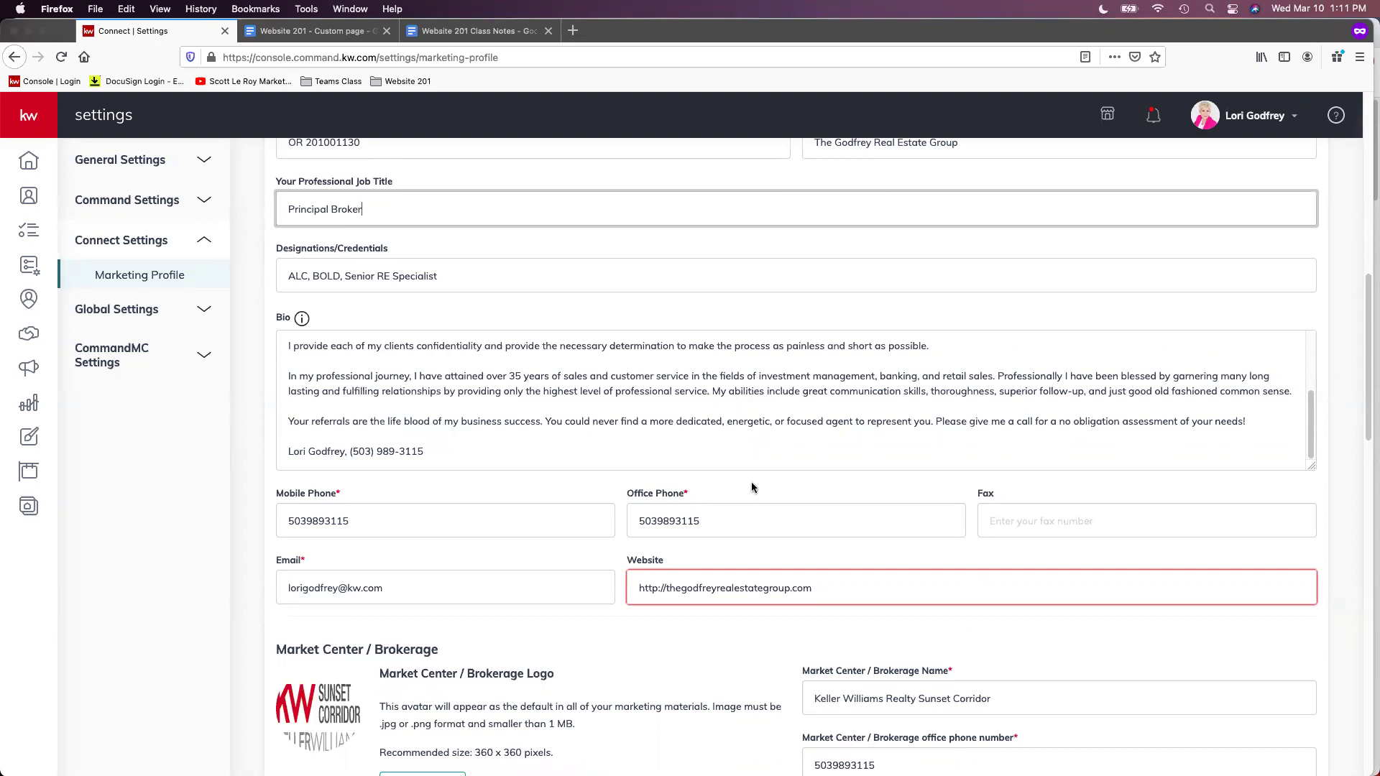
scroll(752, 481, down, 1)
scroll(752, 483, down, 3)
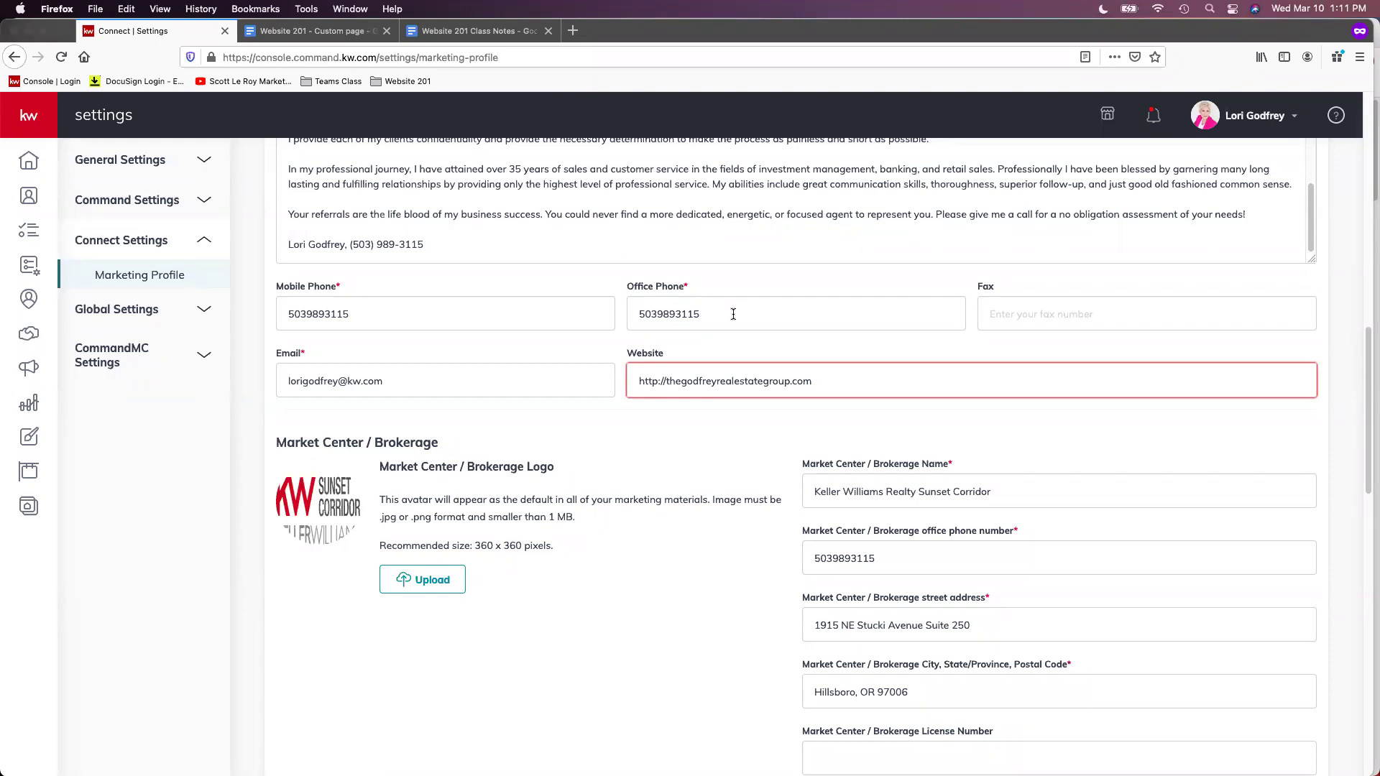
scroll(748, 319, down, 1)
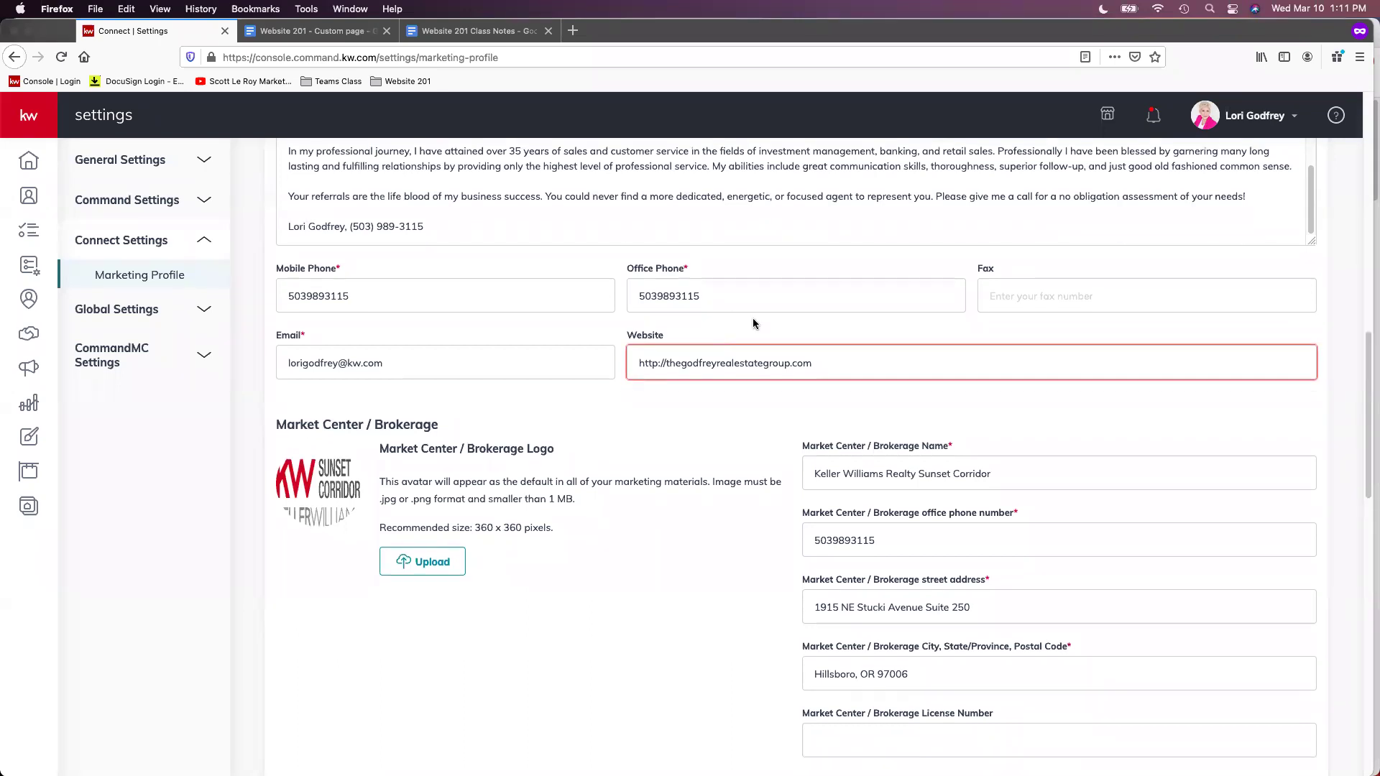
scroll(760, 321, down, 2)
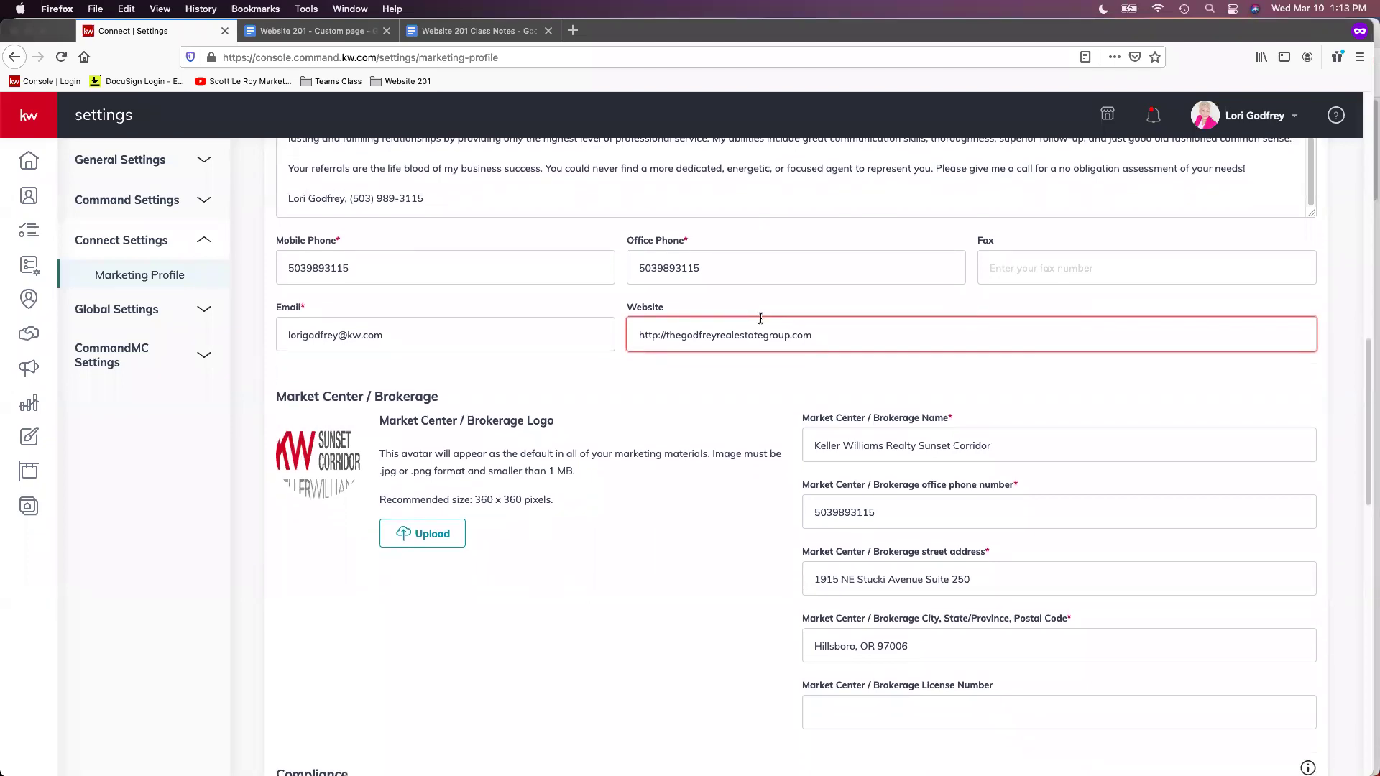
scroll(756, 340, down, 1)
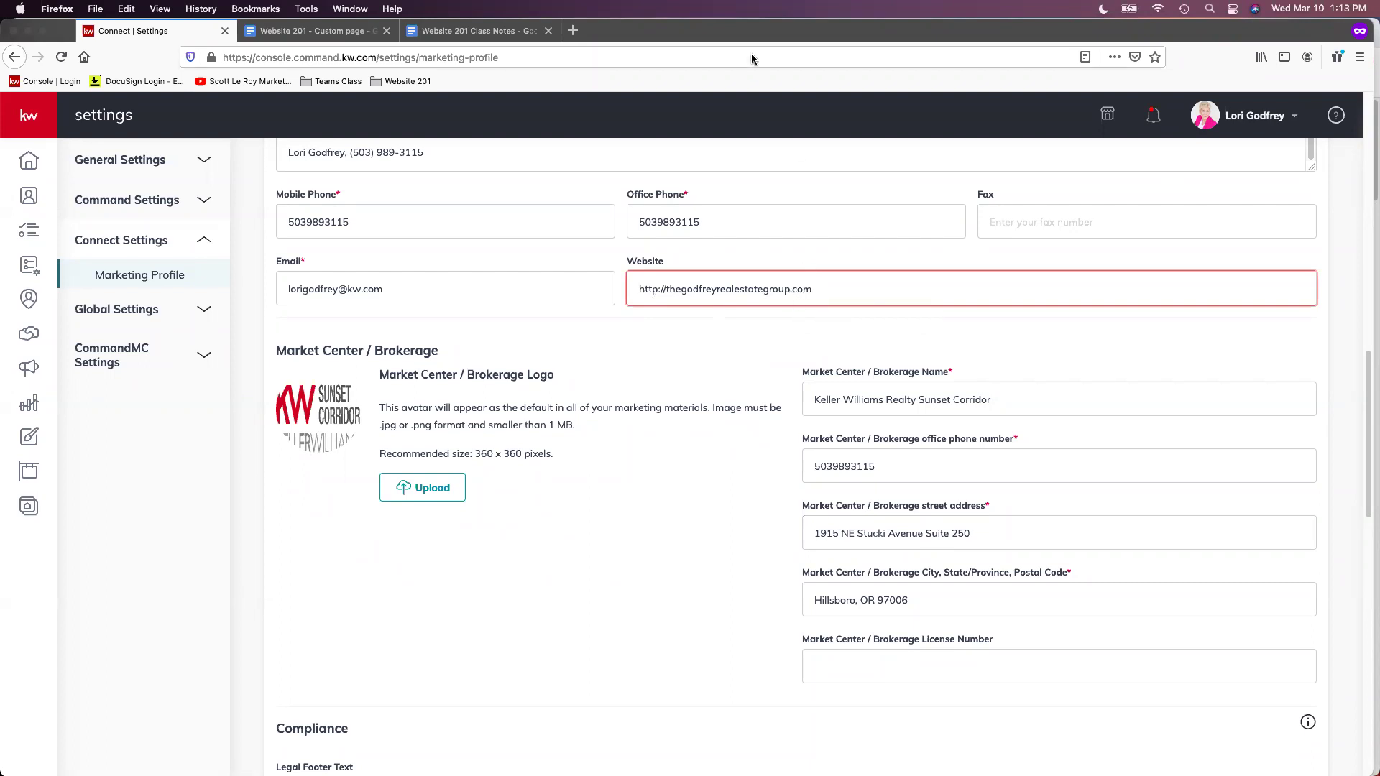
click(790, 288)
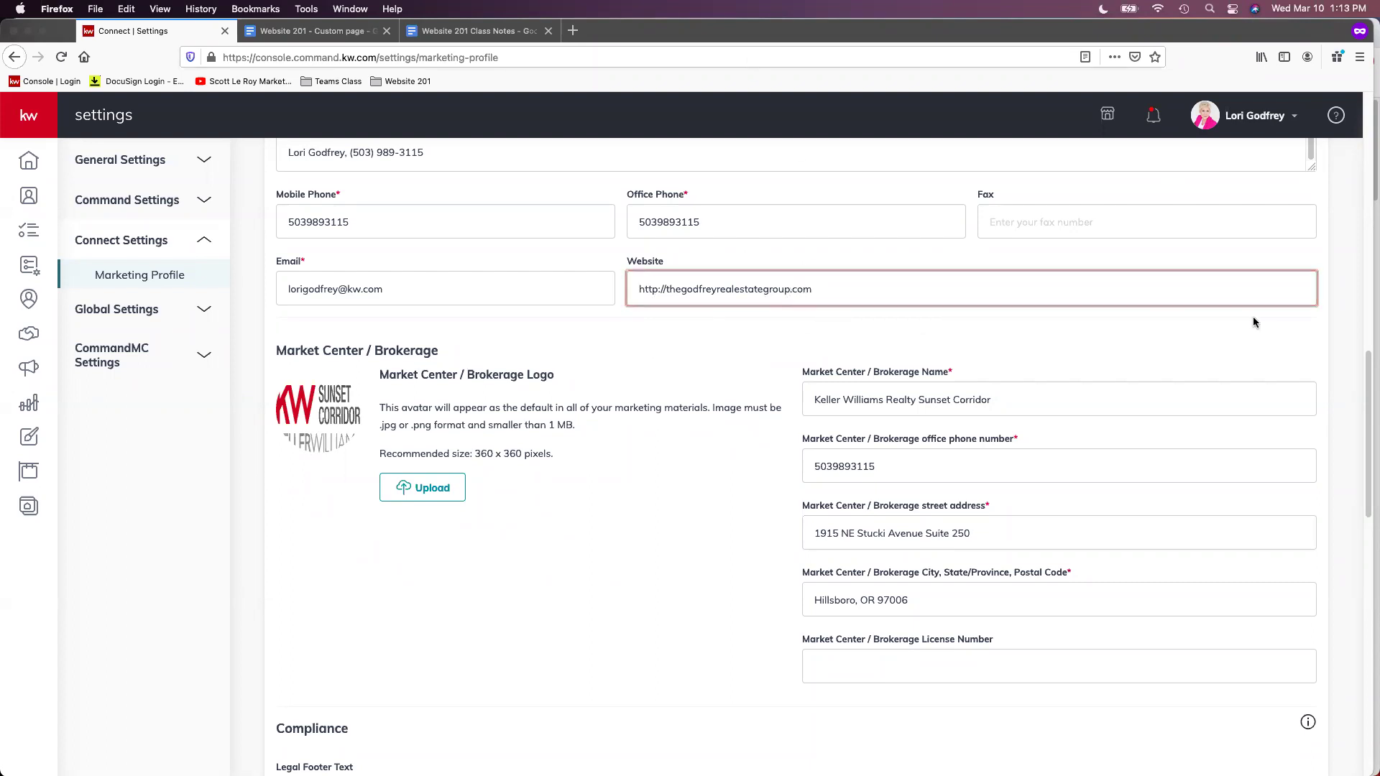
text(.kw)
click(659, 289)
text(s)
scroll(997, 311, down, 1)
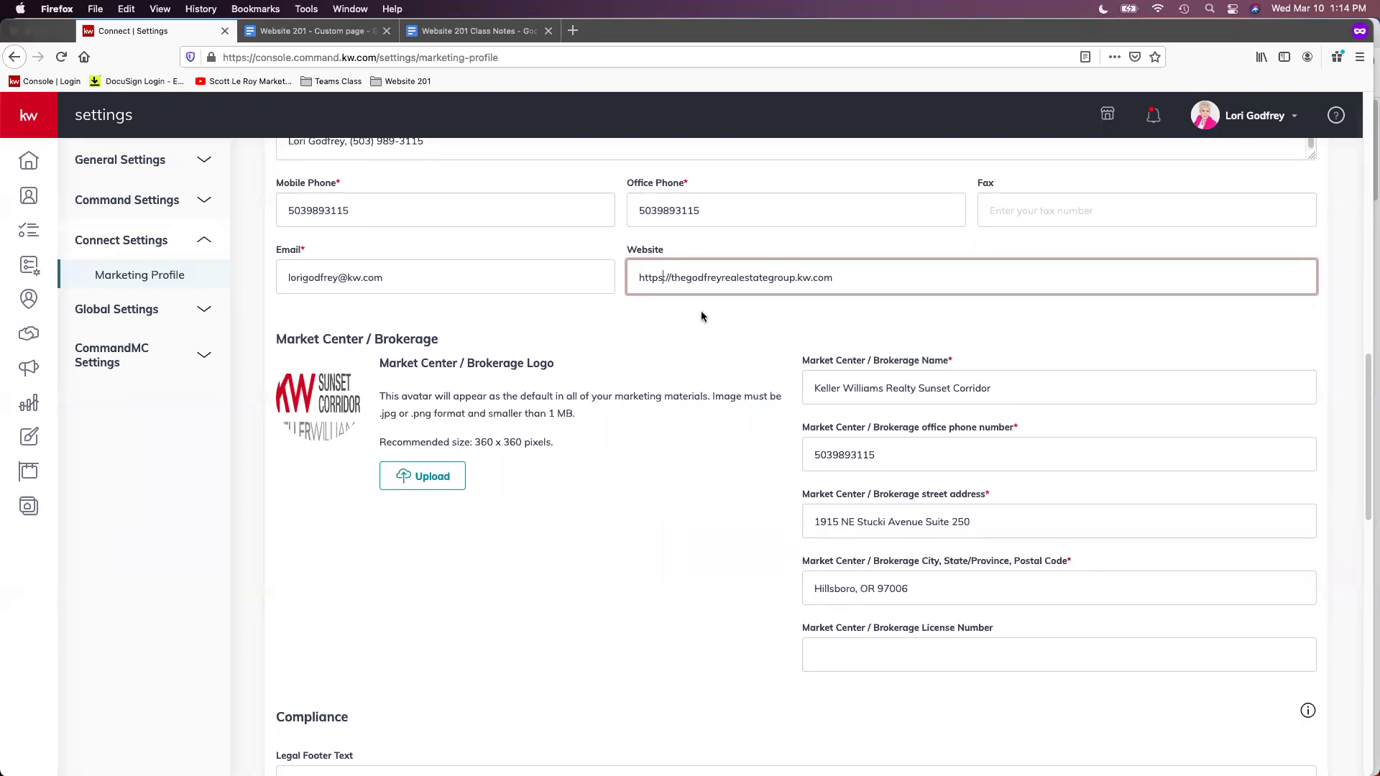
click(661, 277)
text(s)
scroll(881, 464, down, 1)
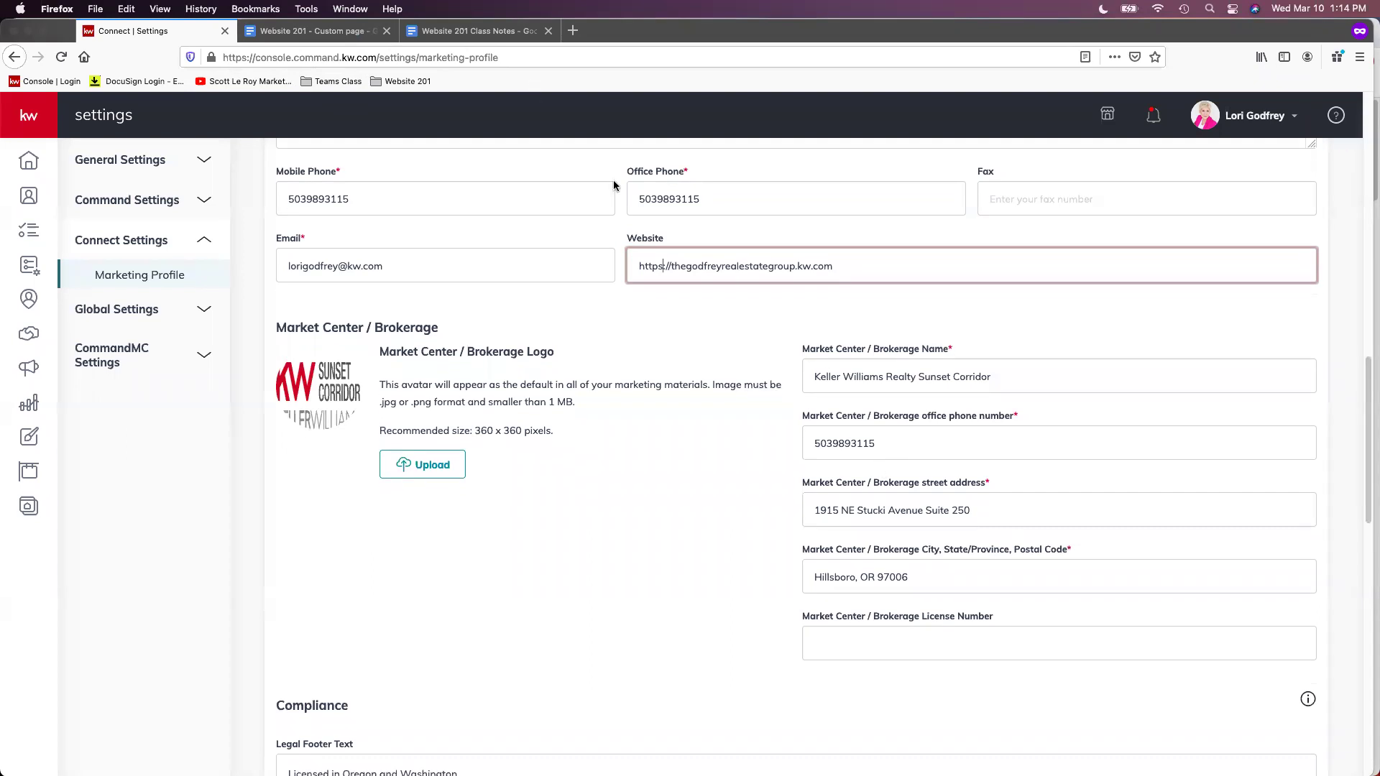
scroll(726, 354, down, 1)
scroll(726, 356, down, 5)
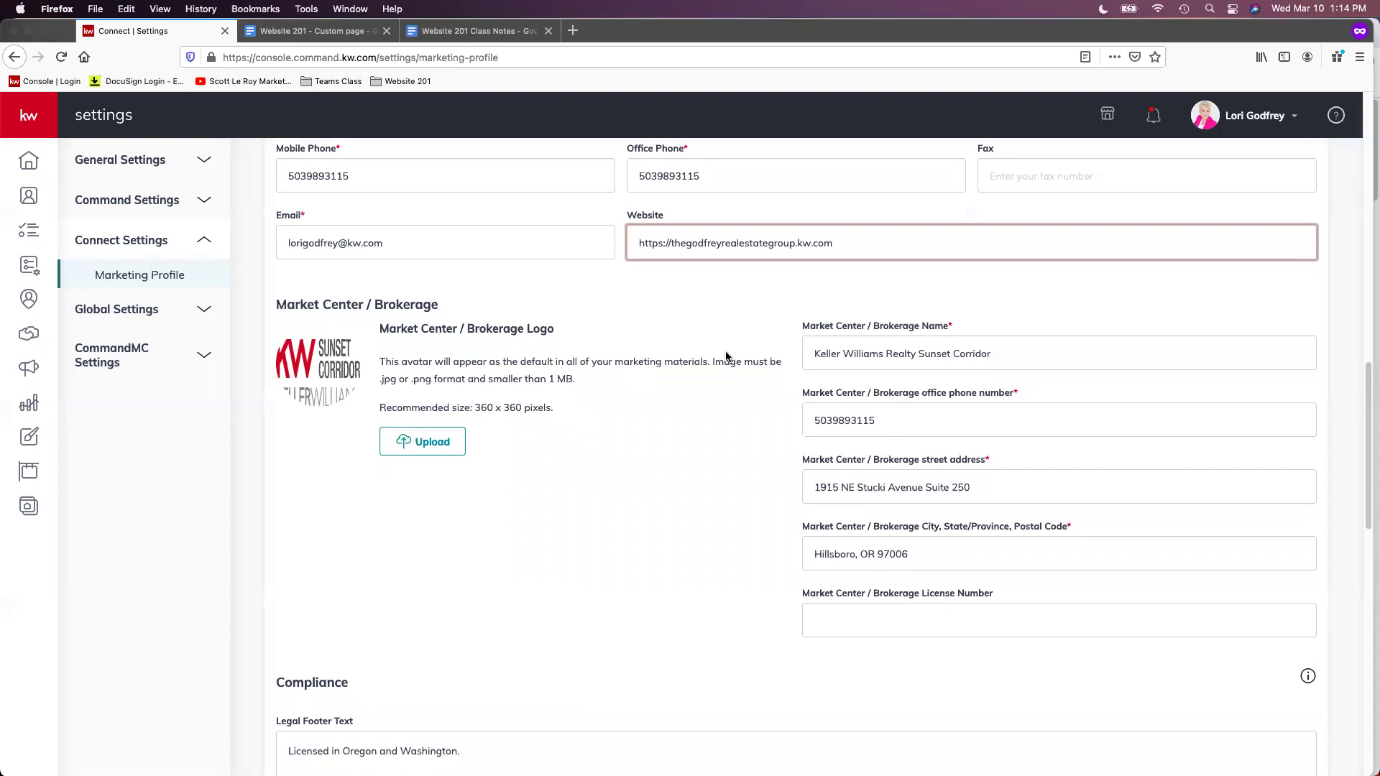
scroll(727, 370, down, 3)
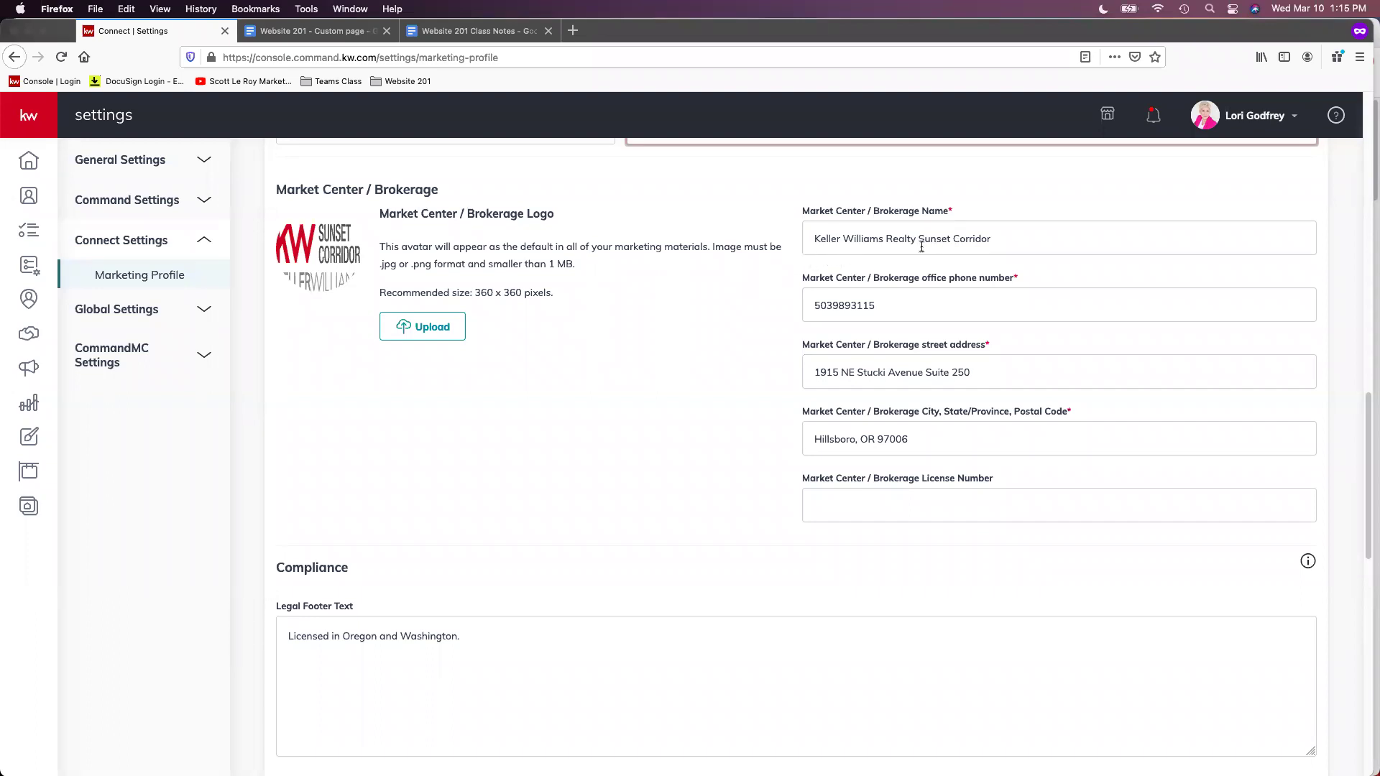
drag(917, 245, 992, 239)
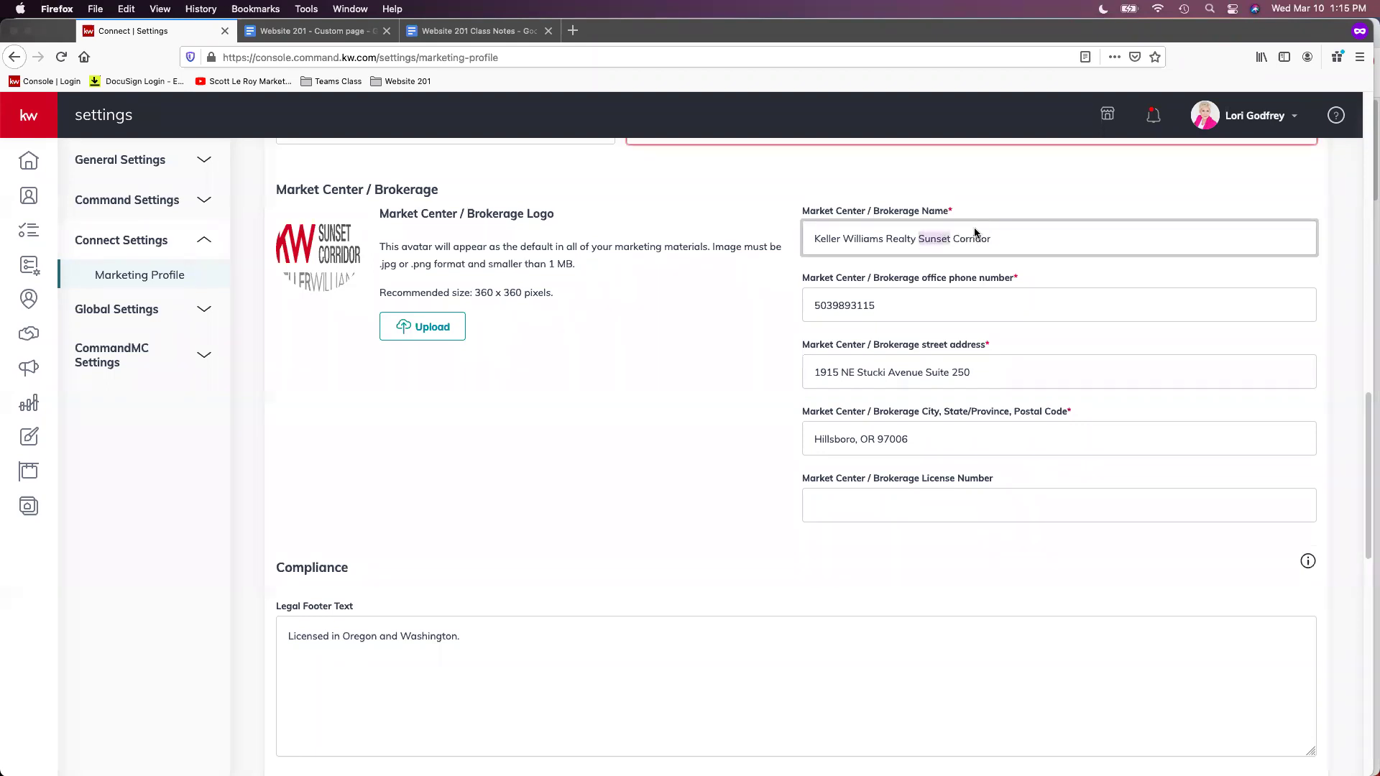
click(860, 252)
scroll(1045, 322, down, 1)
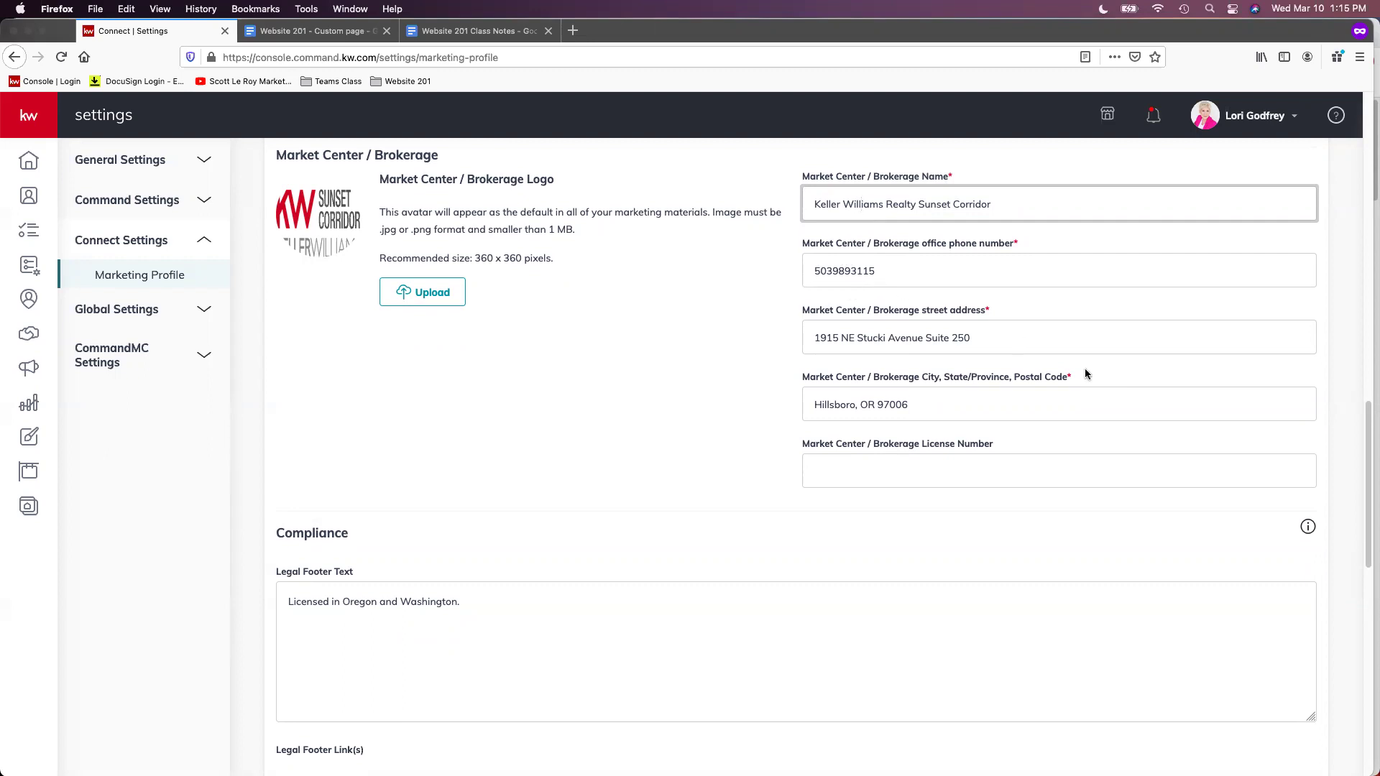
scroll(1088, 368, down, 1)
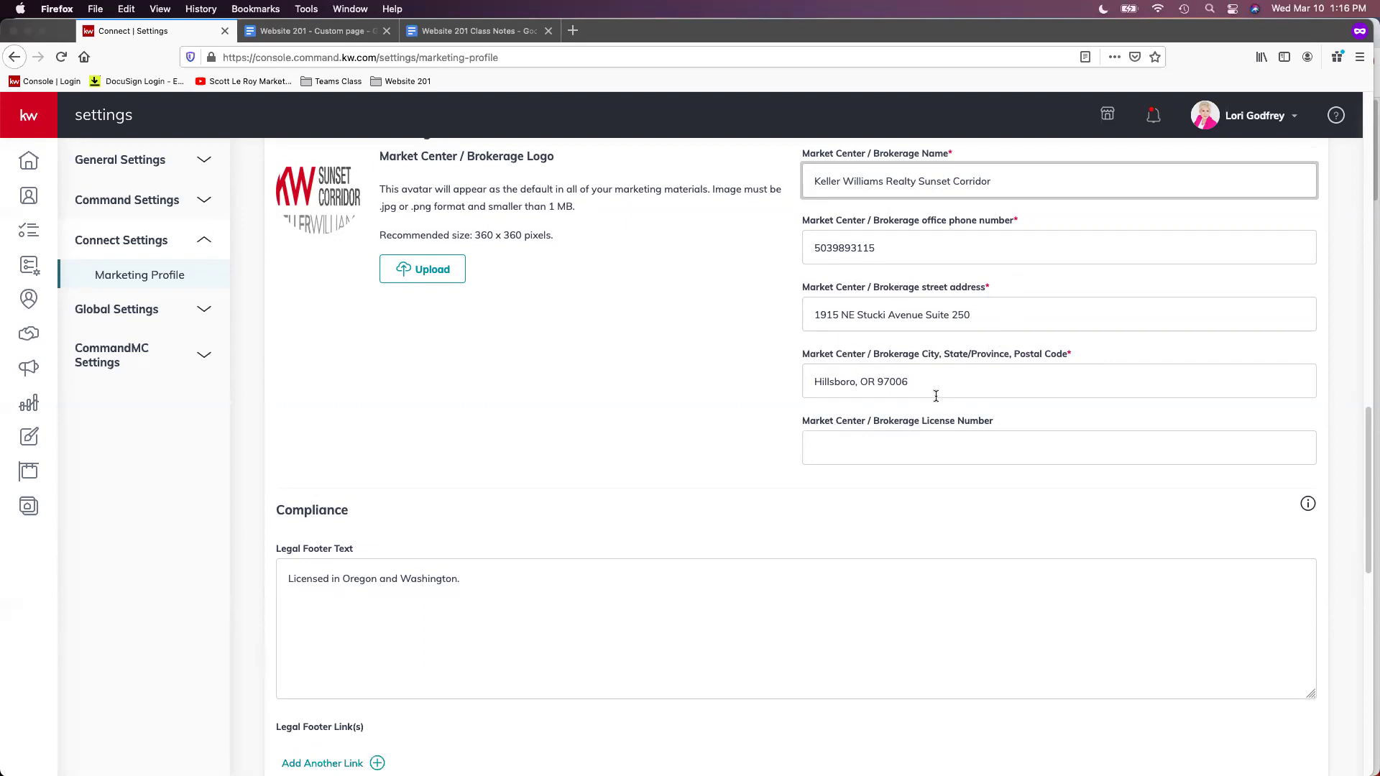
scroll(946, 395, down, 1)
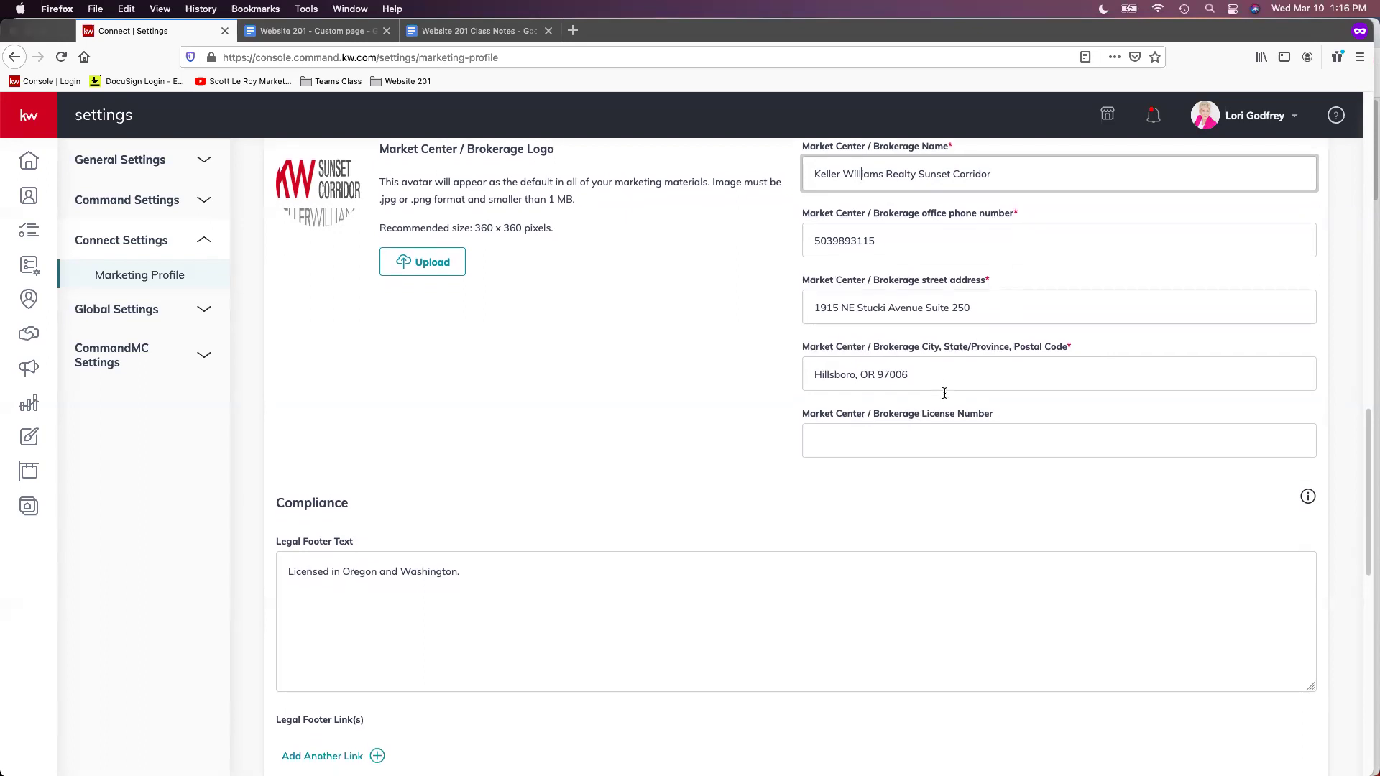
scroll(947, 394, down, 3)
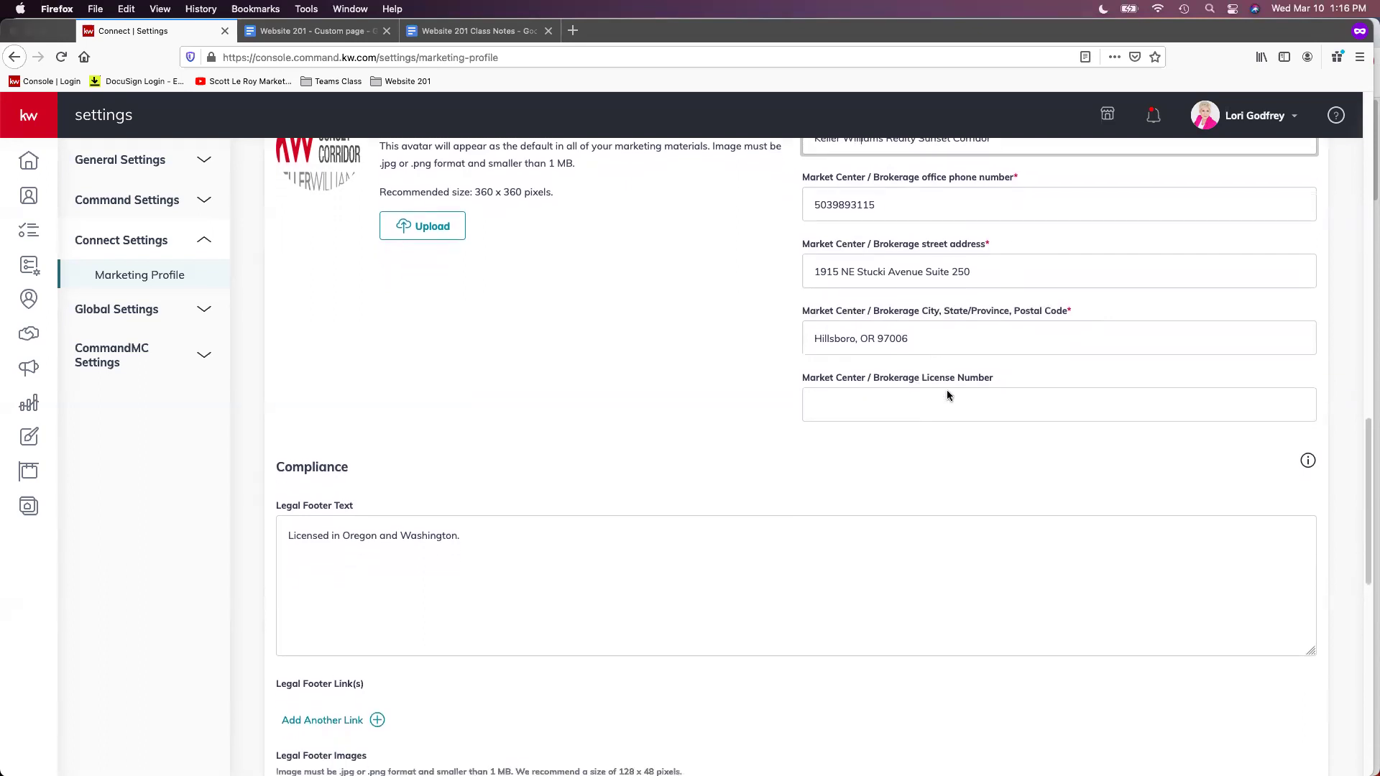
scroll(950, 401, down, 1)
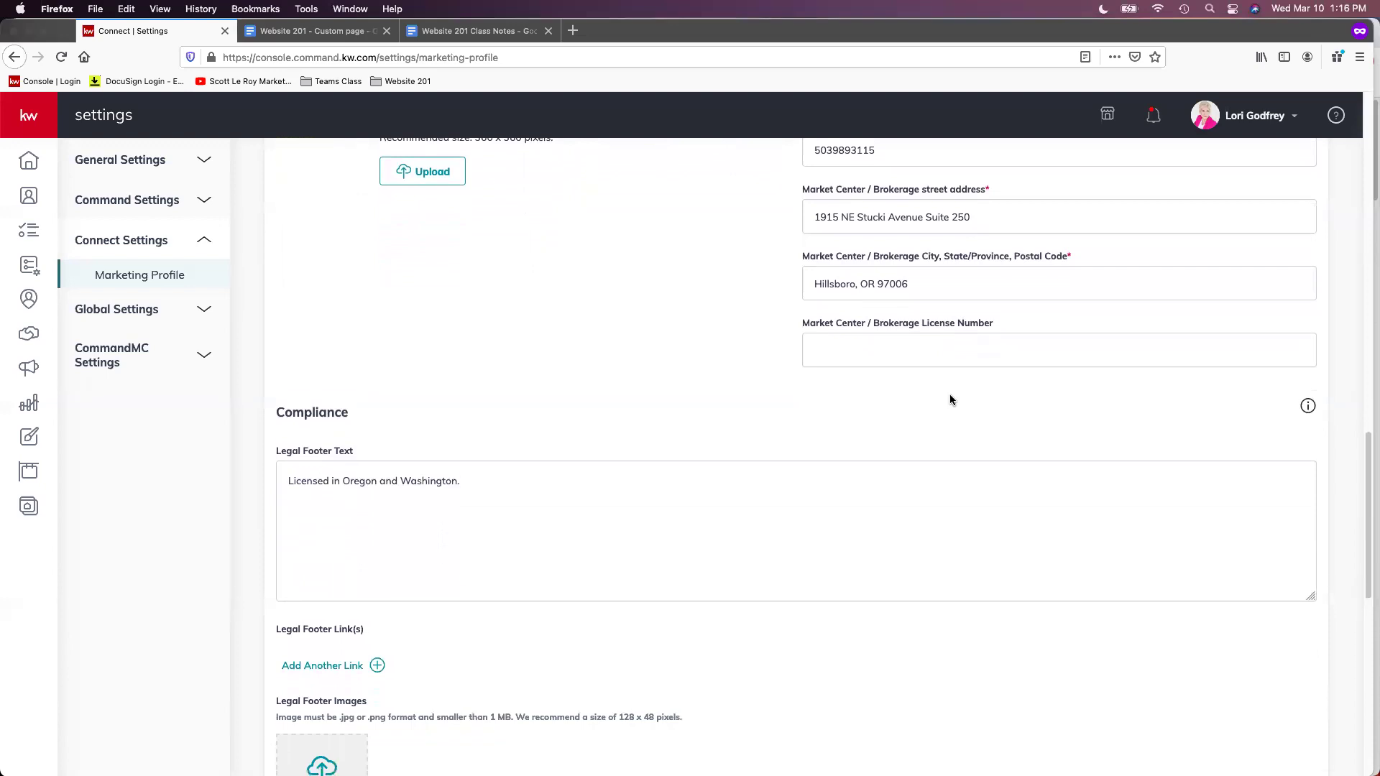
scroll(950, 400, down, 1)
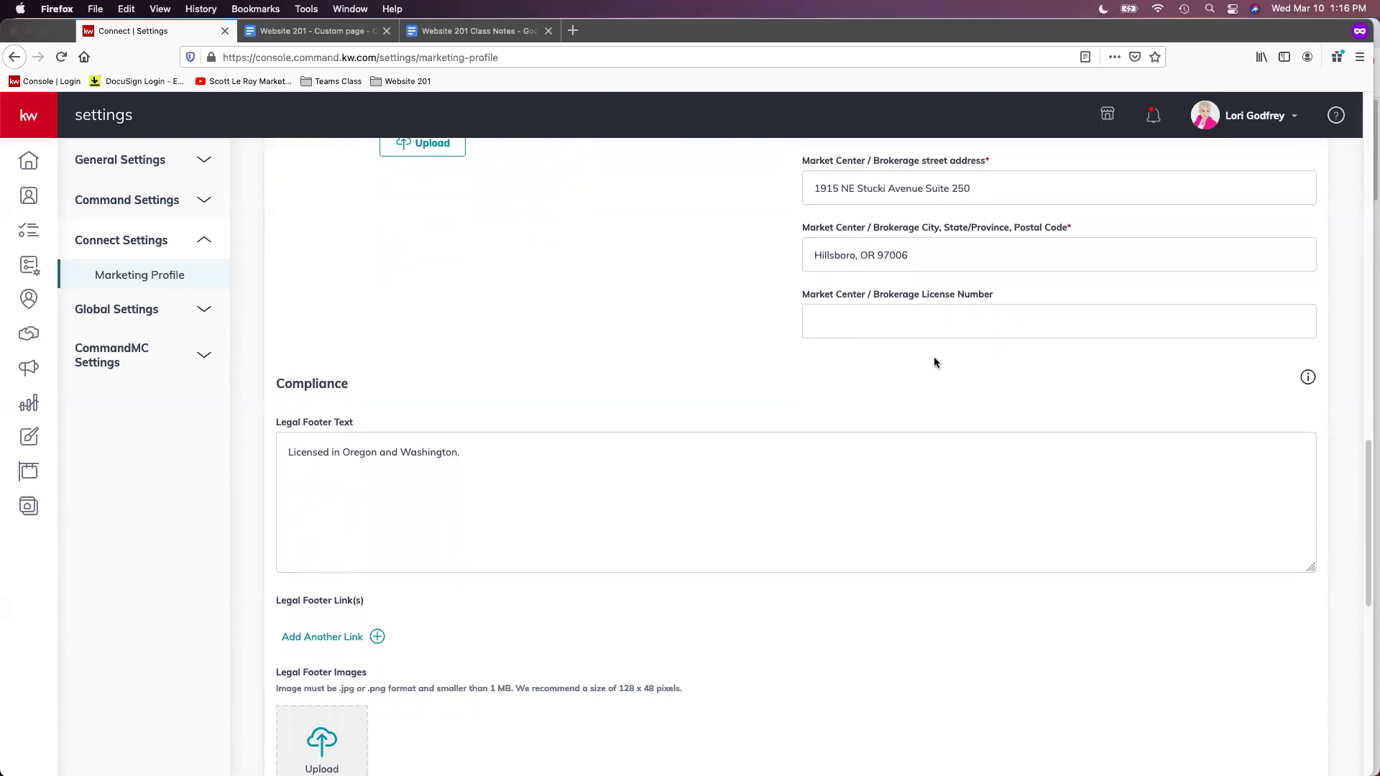
scroll(934, 362, down, 3)
scroll(935, 362, down, 3)
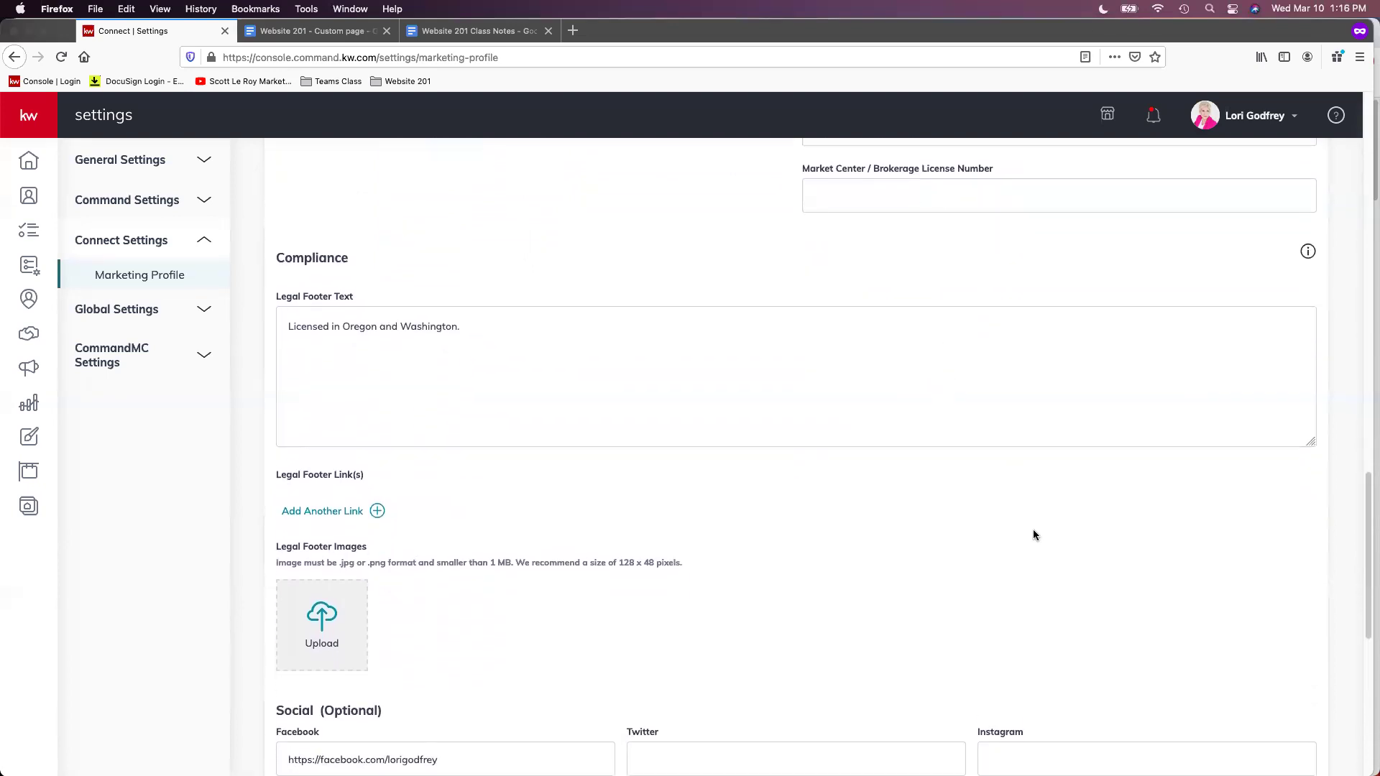
scroll(1033, 530, down, 1)
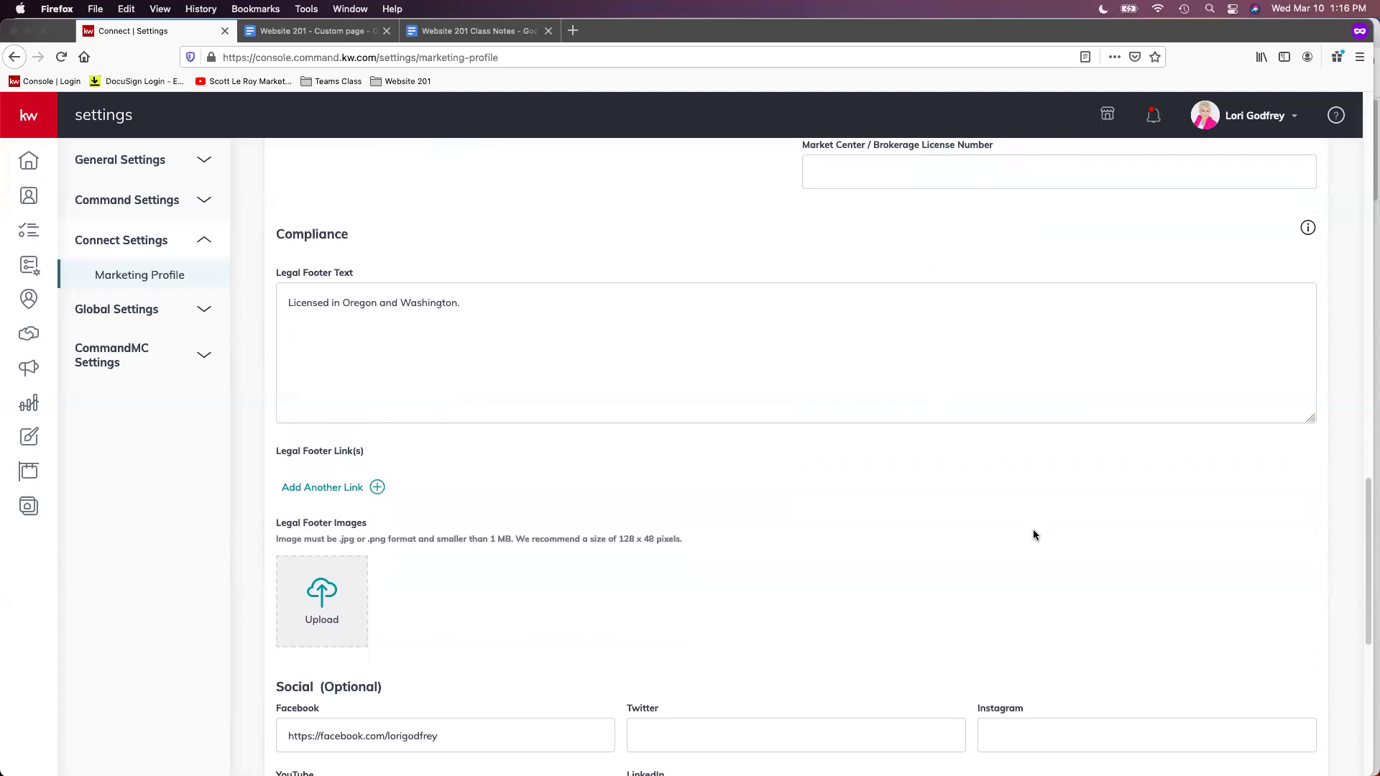
scroll(1033, 534, down, 1)
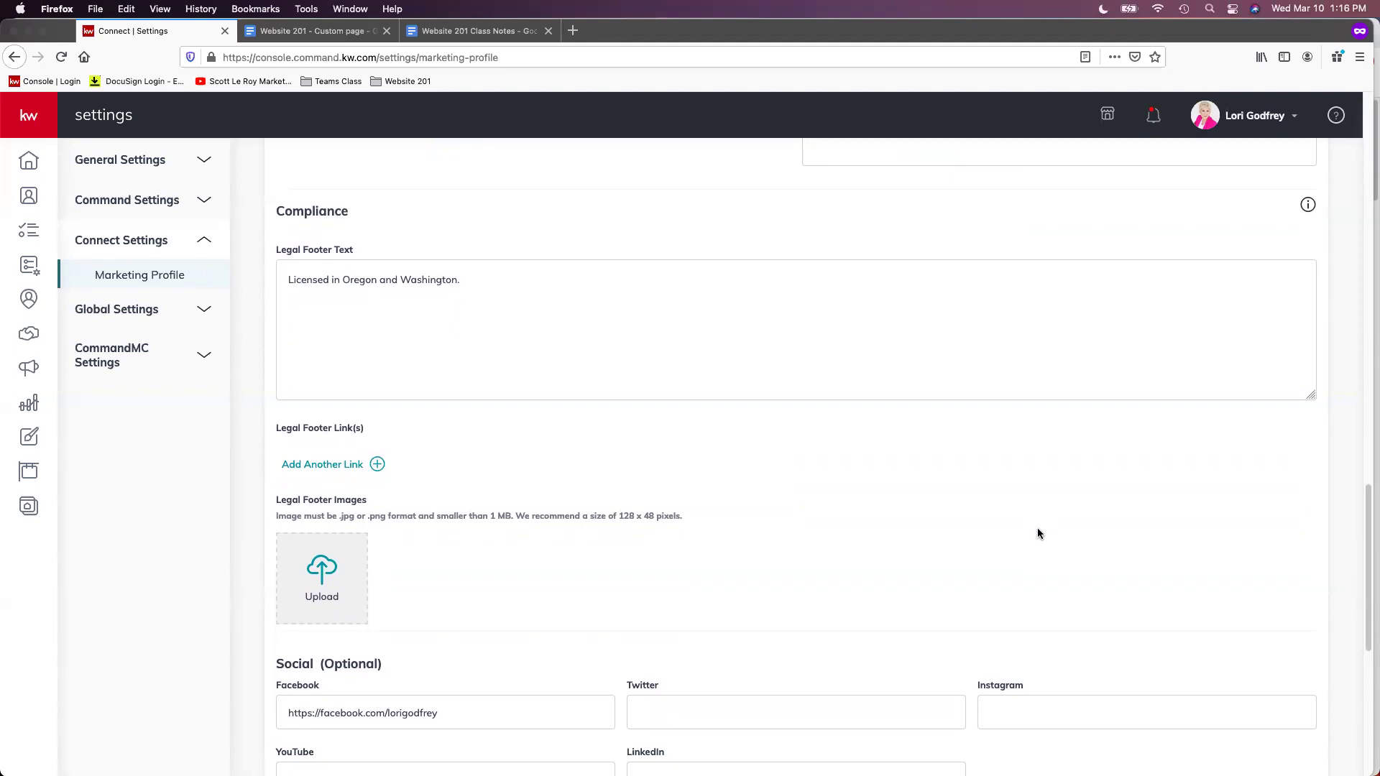
scroll(796, 479, down, 1)
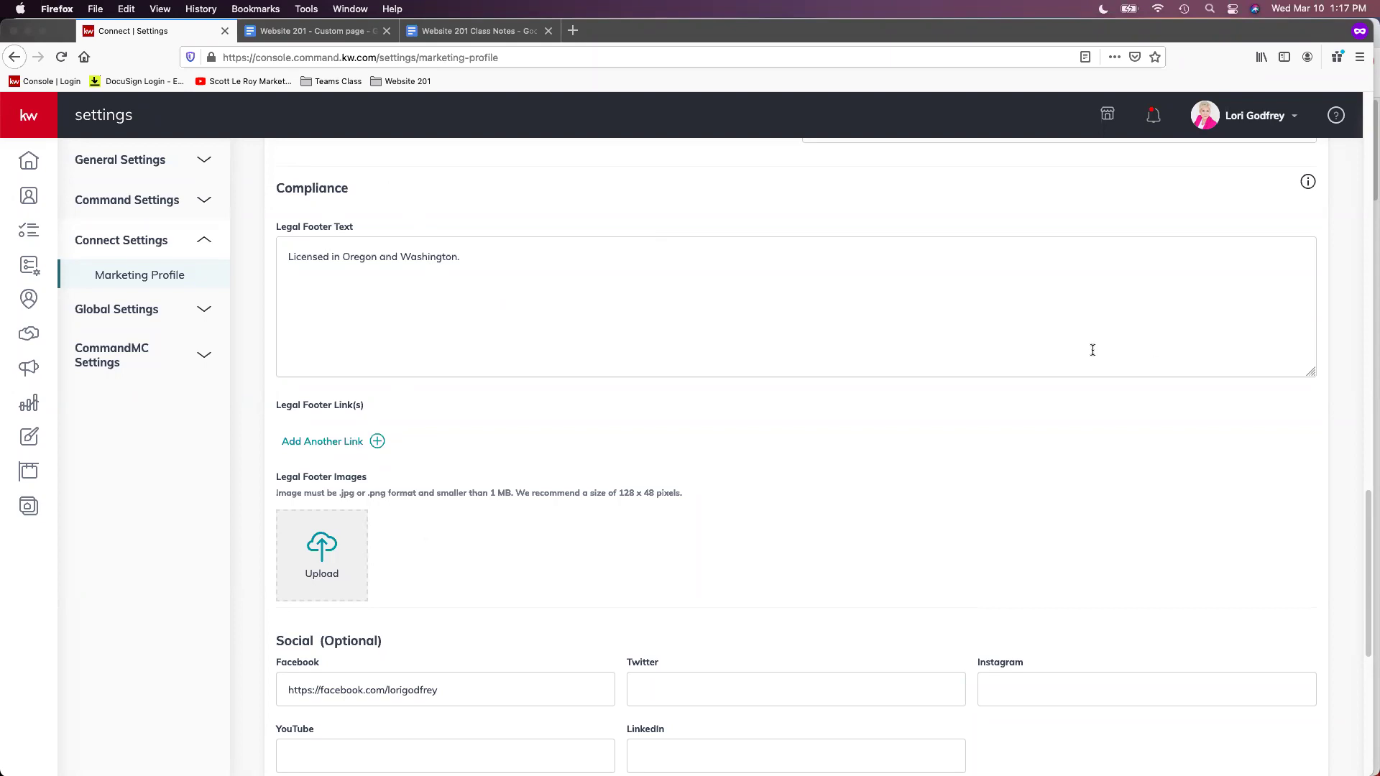
scroll(683, 456, down, 1)
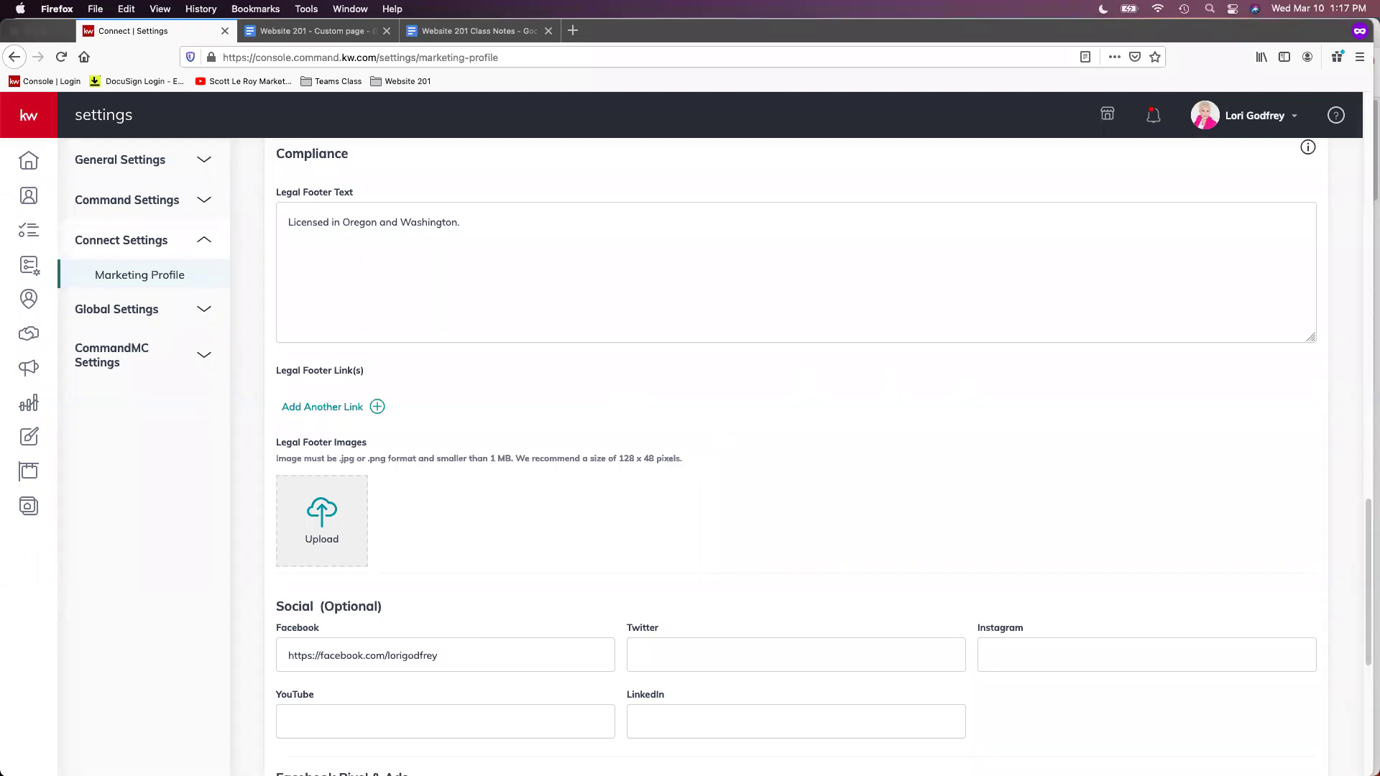
scroll(602, 380, down, 1)
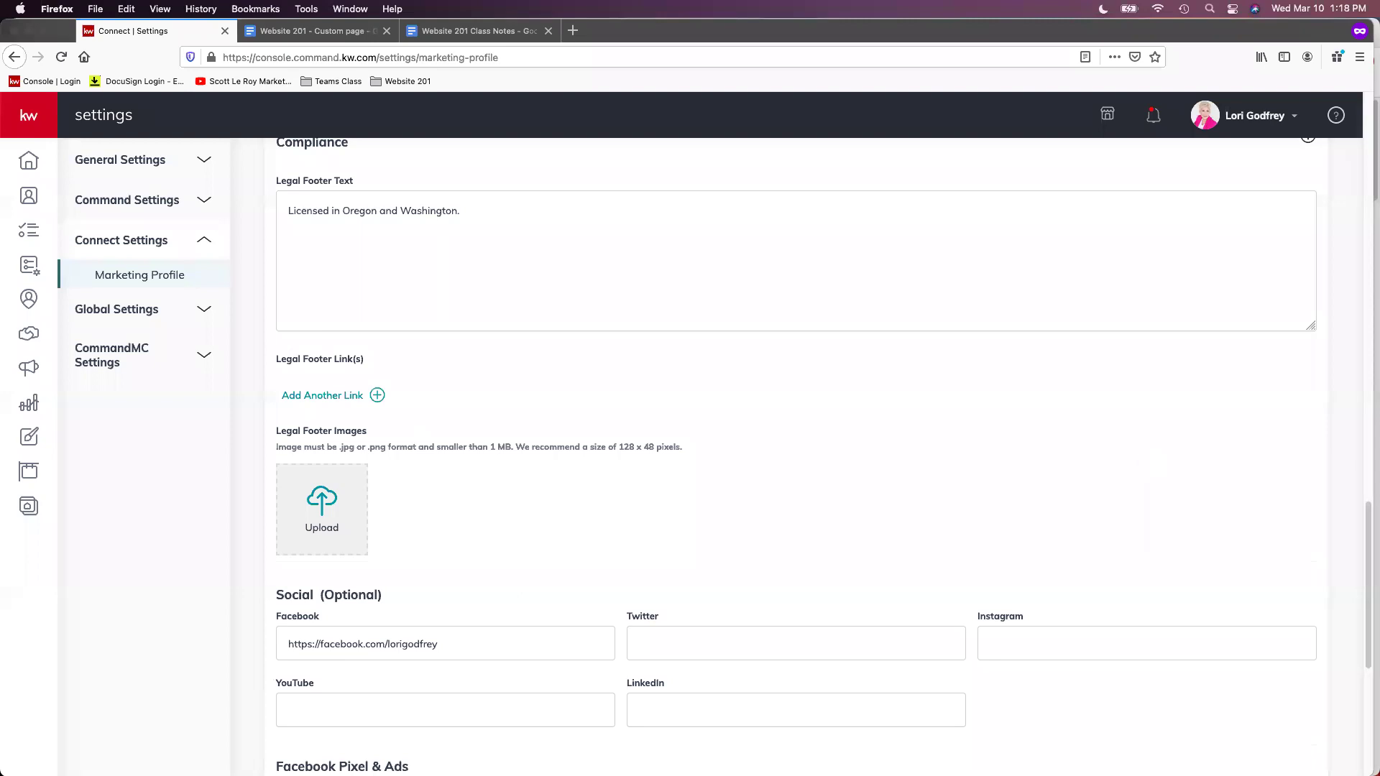
click(336, 396)
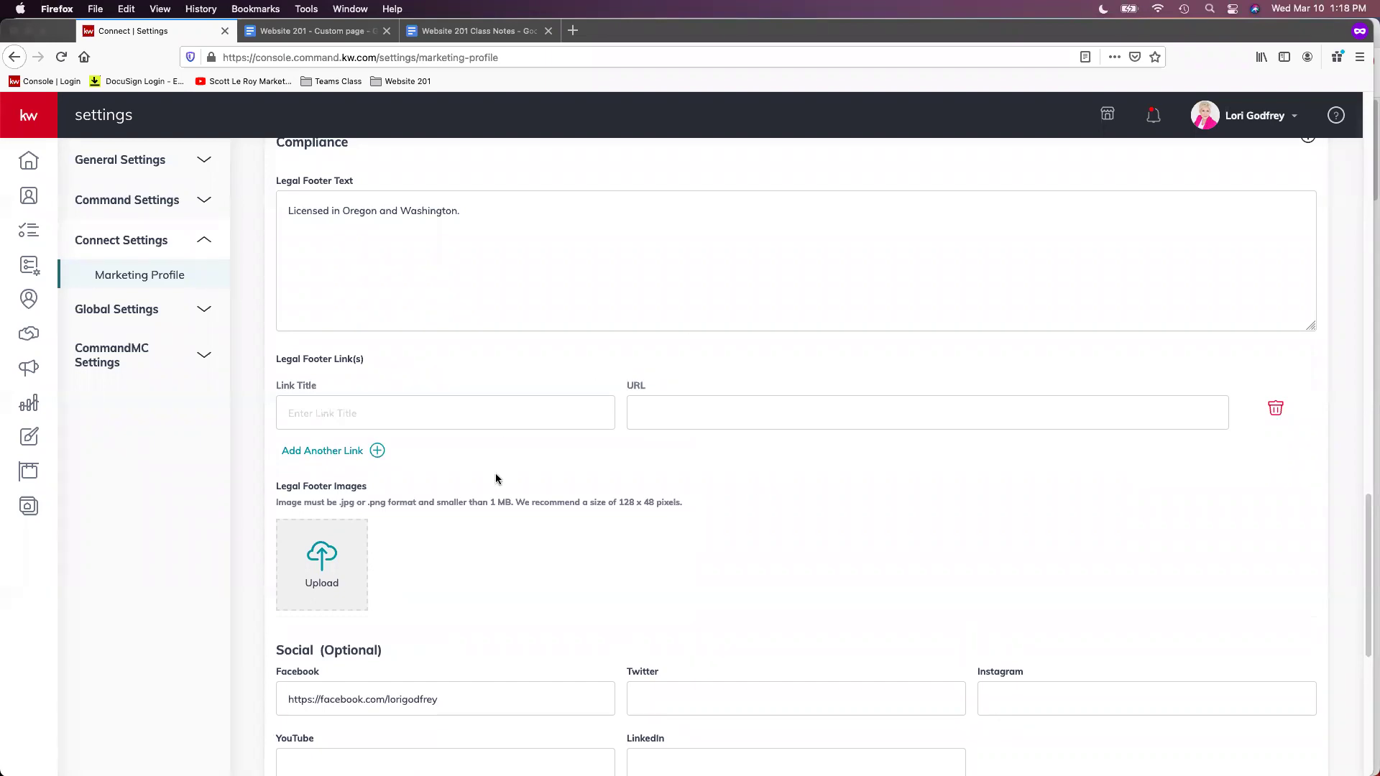
click(1277, 410)
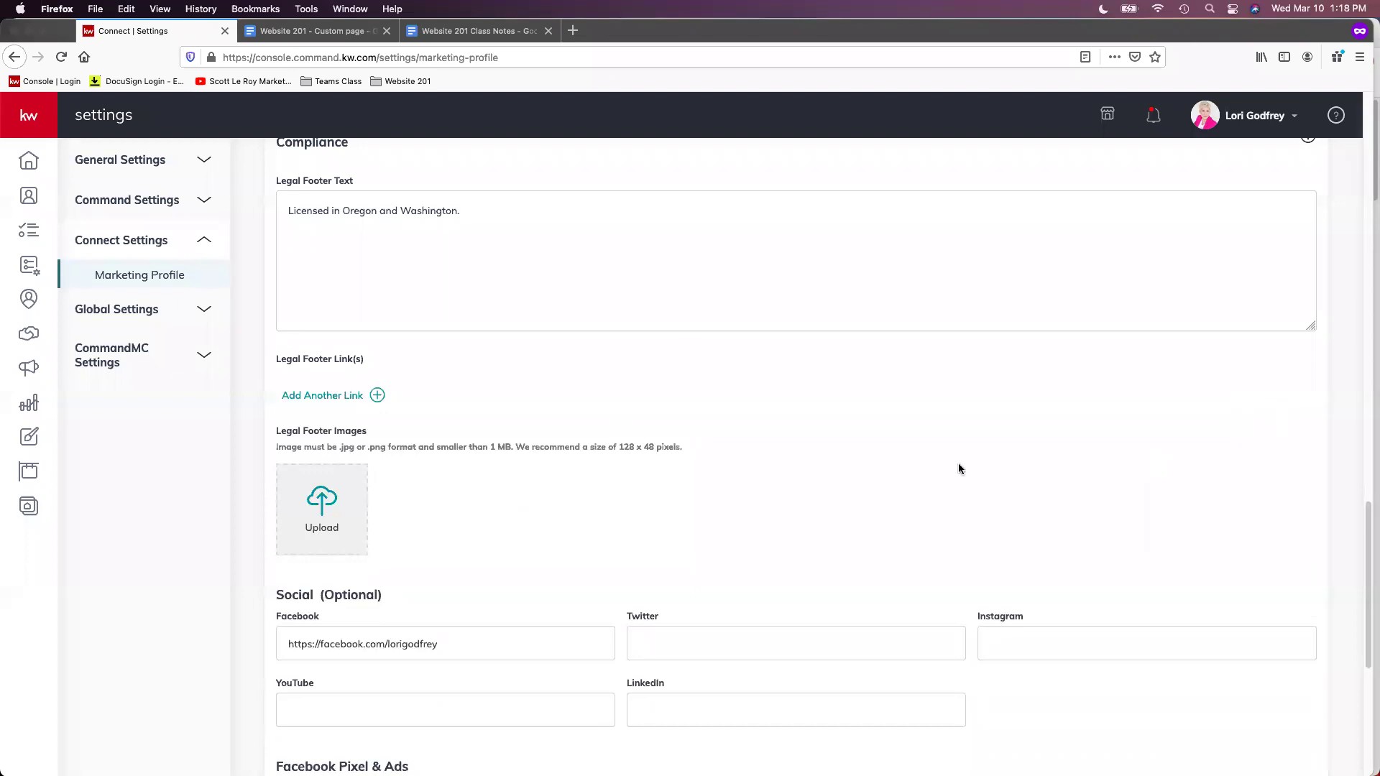
scroll(809, 524, down, 1)
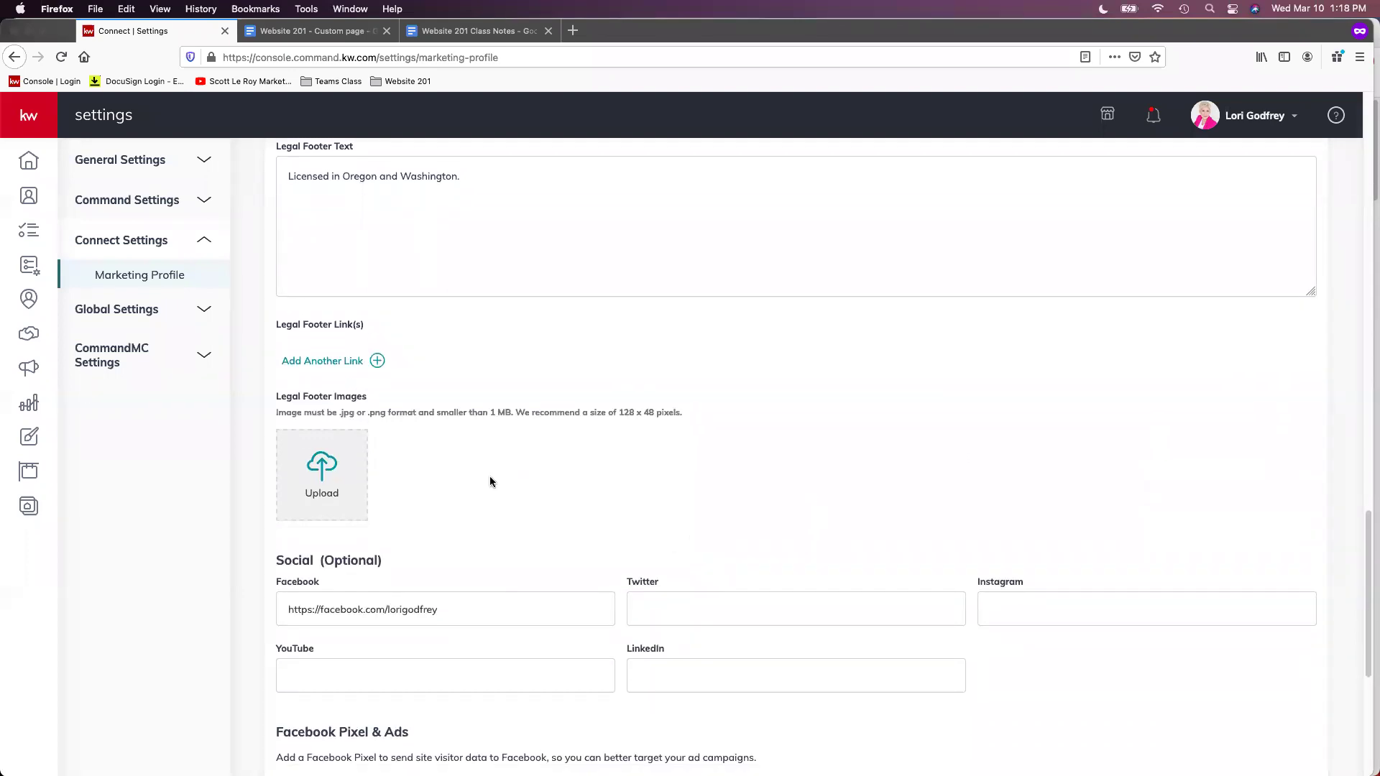
scroll(517, 490, down, 1)
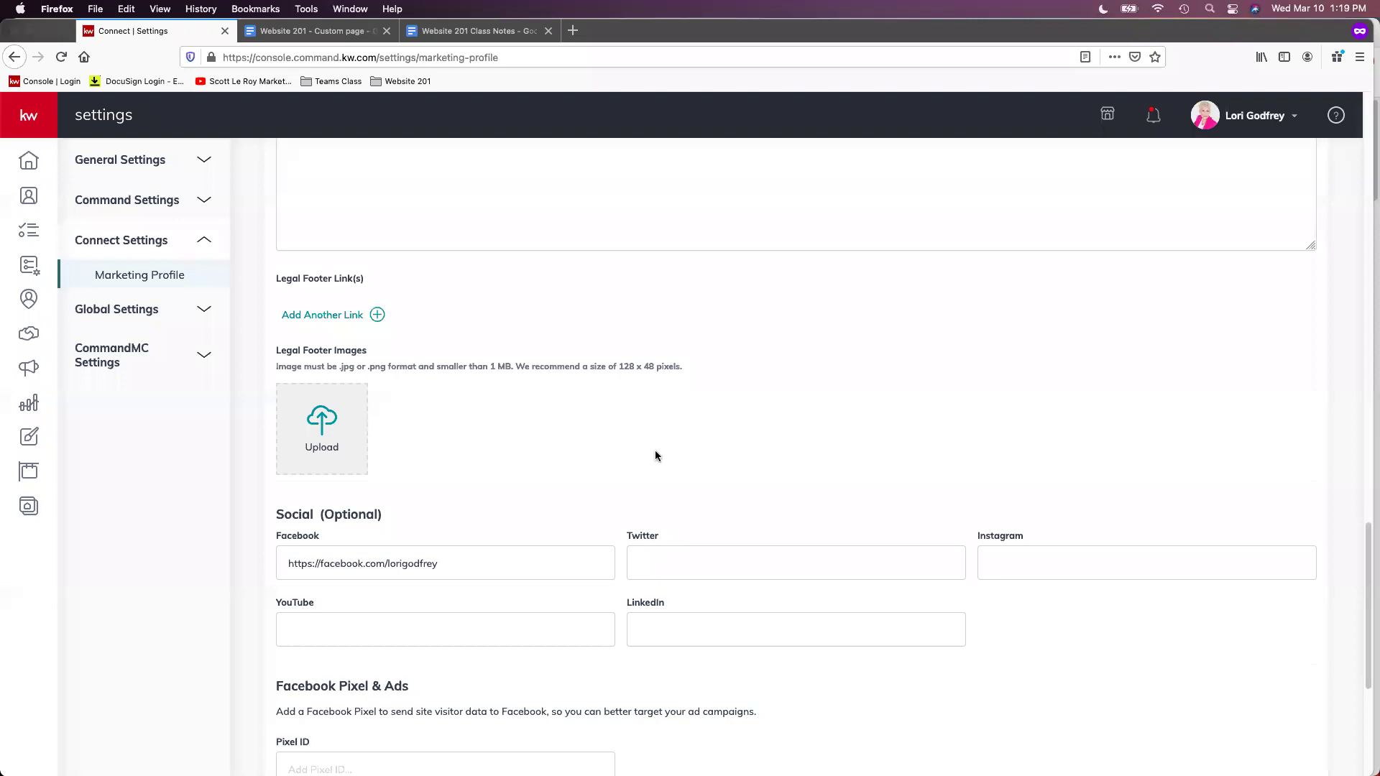
scroll(662, 452, down, 3)
scroll(967, 438, down, 5)
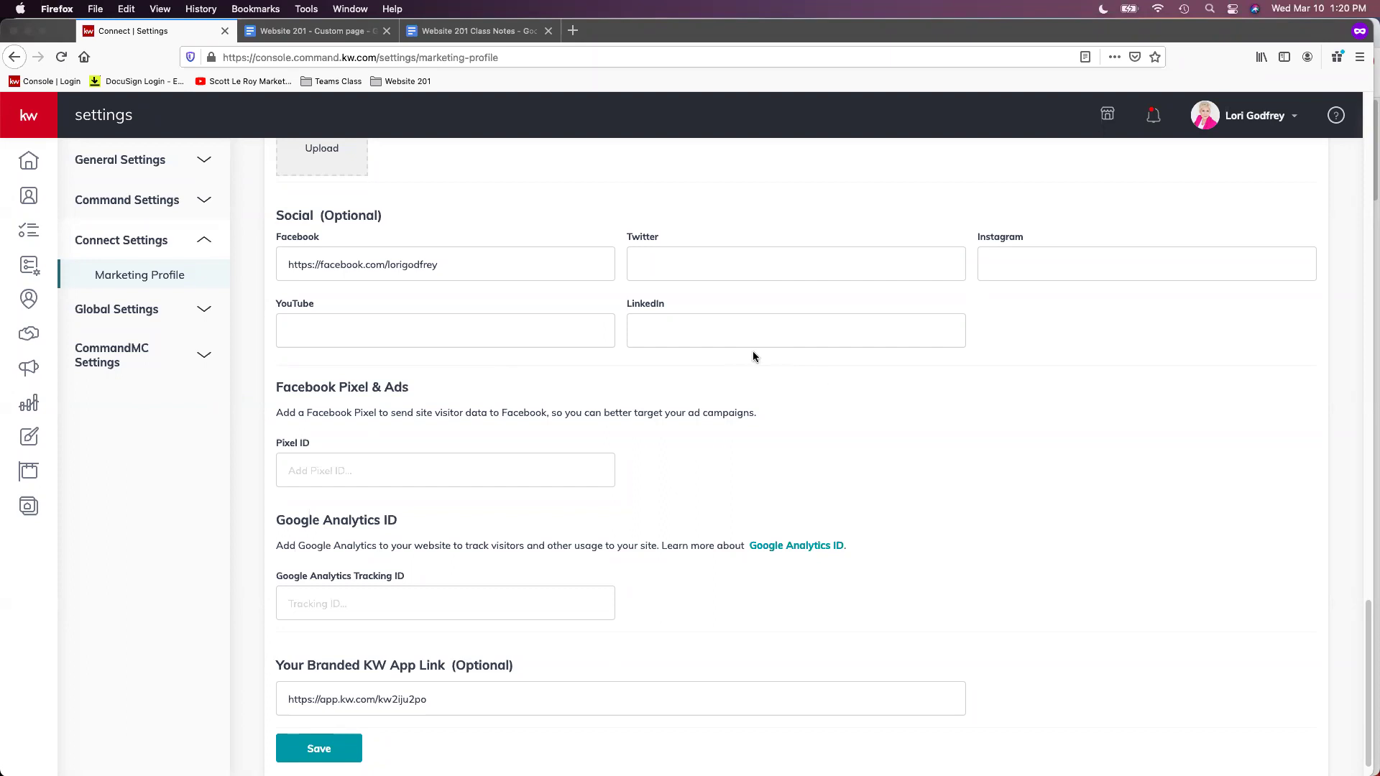
Save the Marketing Profile settings, bringing up the 'successfully saved' confirmation
scroll(822, 375, down, 2)
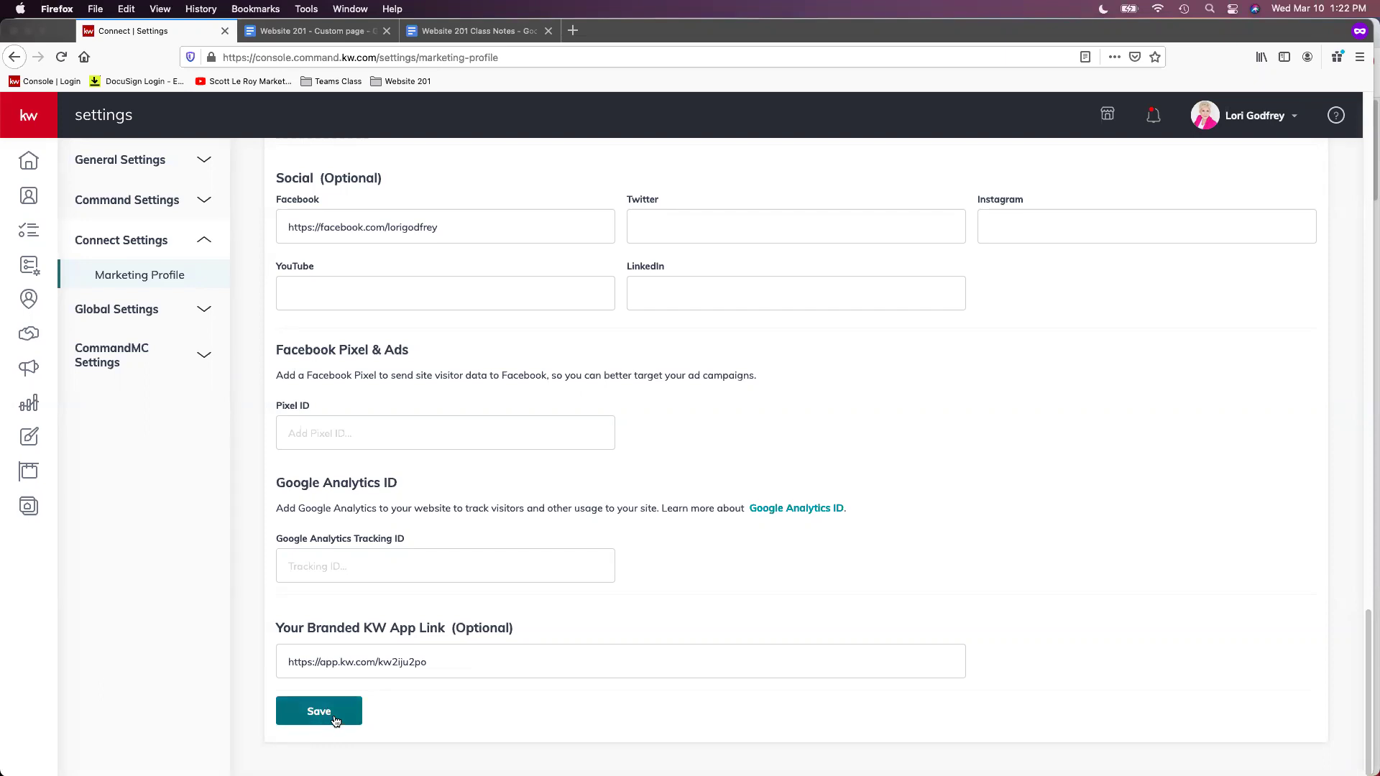
click(335, 721)
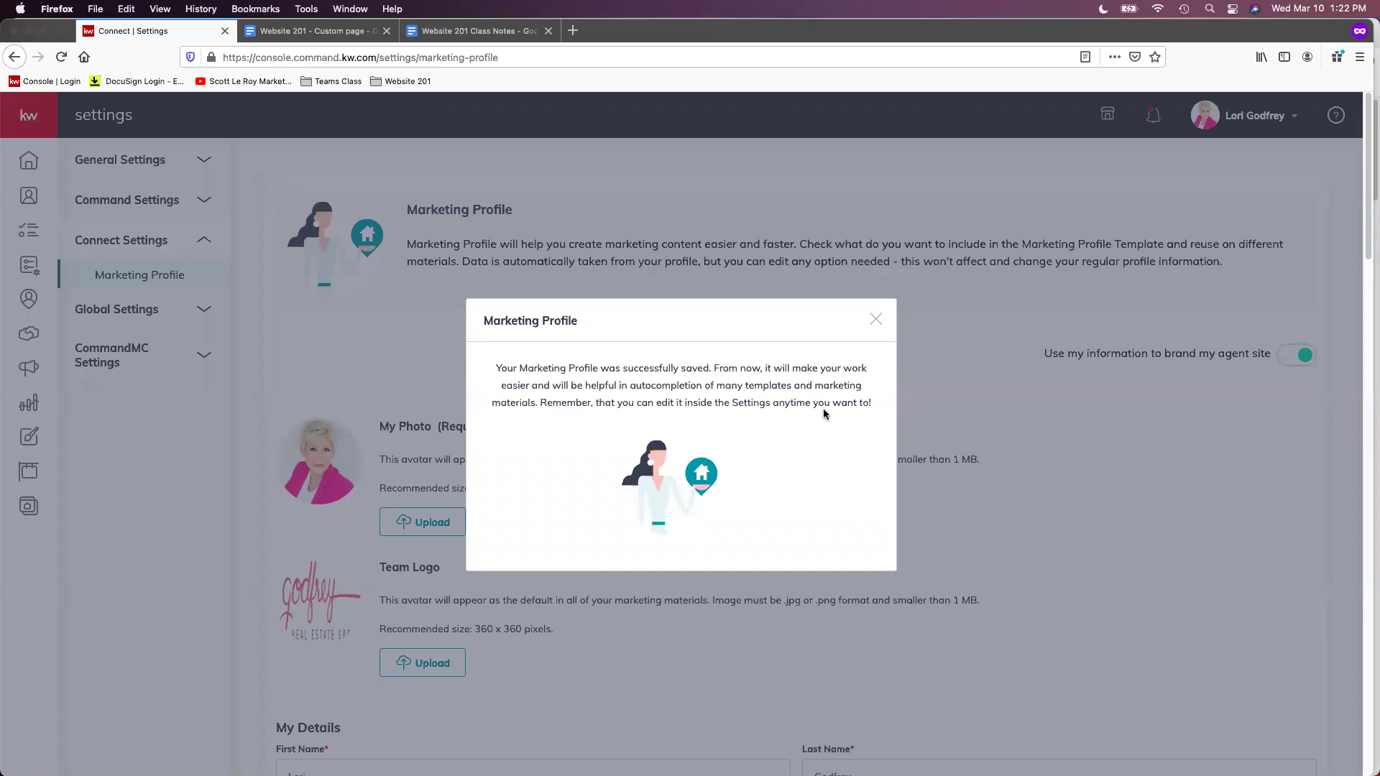
Dismiss the saved confirmation and open the Consumer area from the expanded sidebar
click(875, 323)
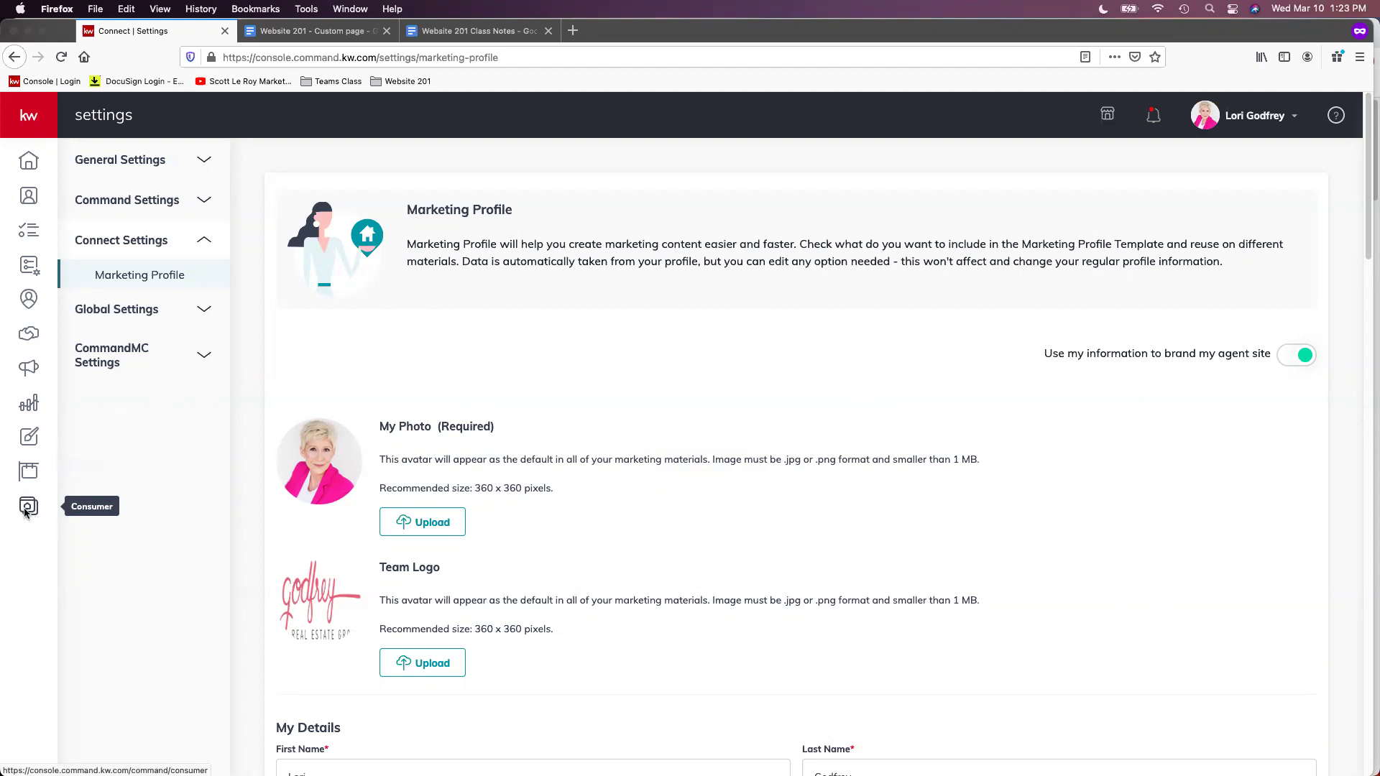
click(27, 116)
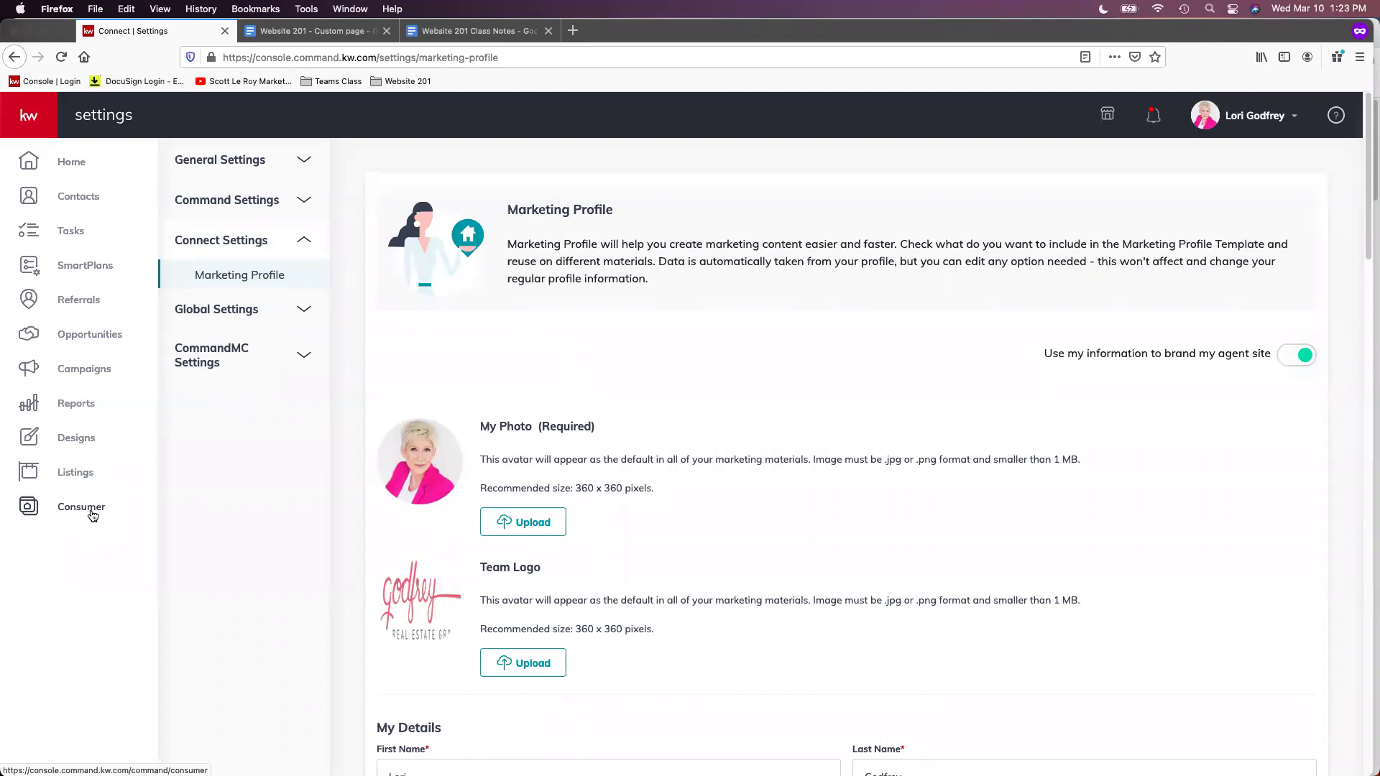
click(92, 516)
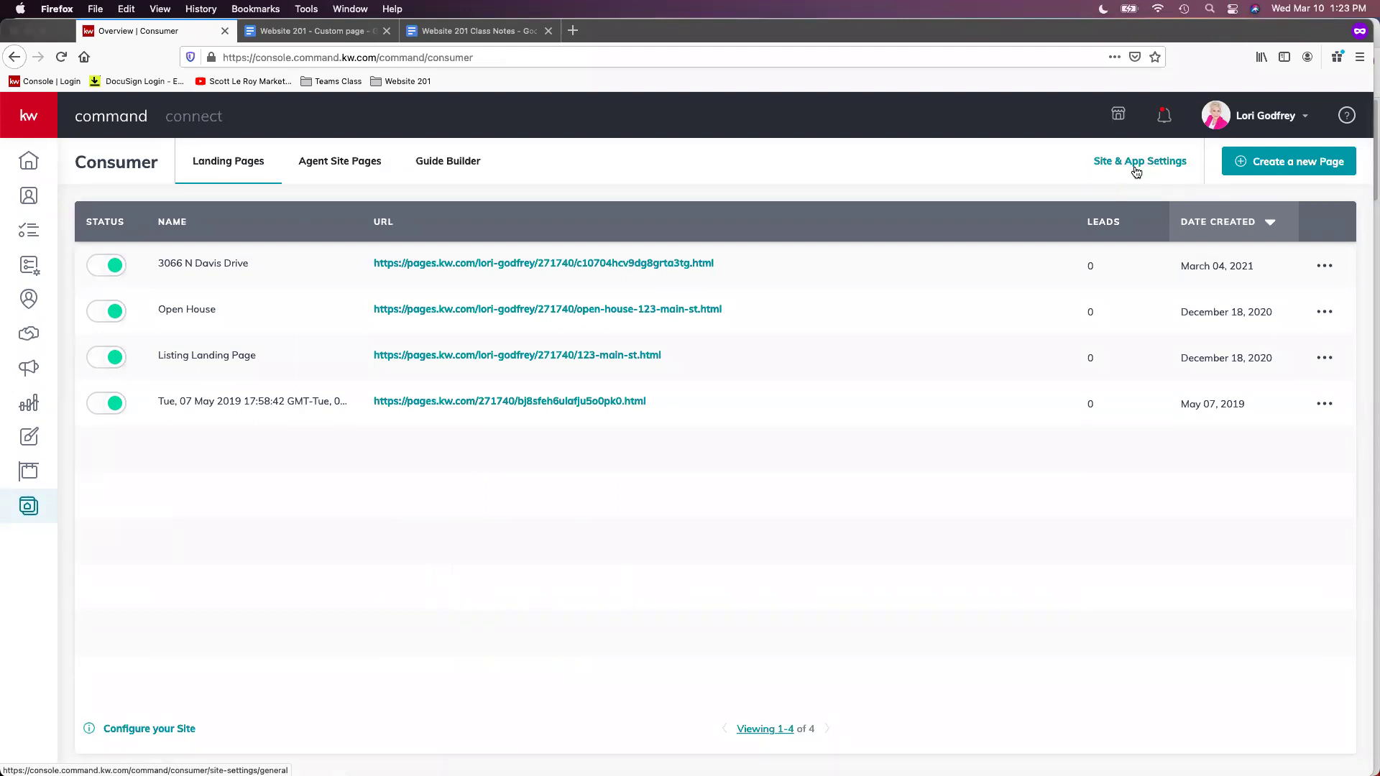
Review the subdomain and App URL under Site & App Settings URLs, then return to Landing Pages
click(1139, 171)
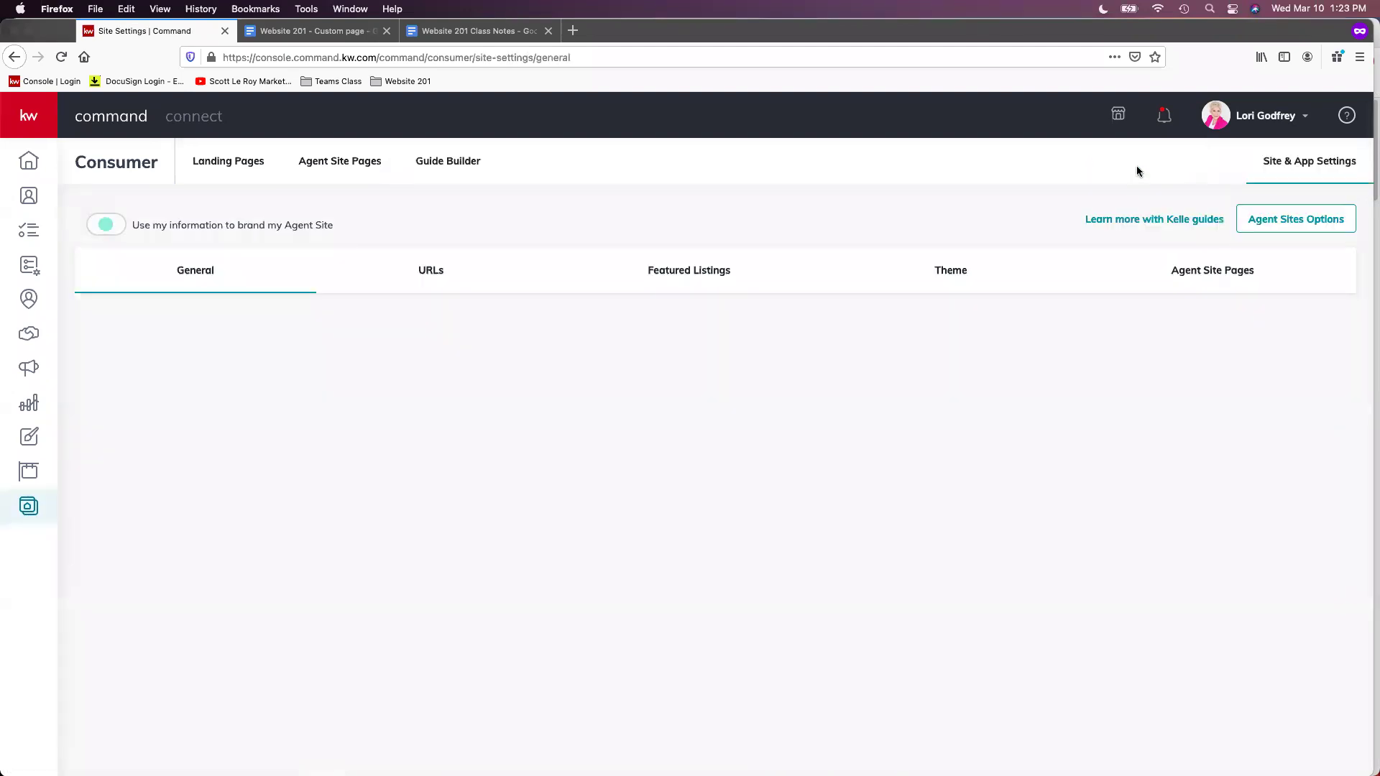
click(442, 282)
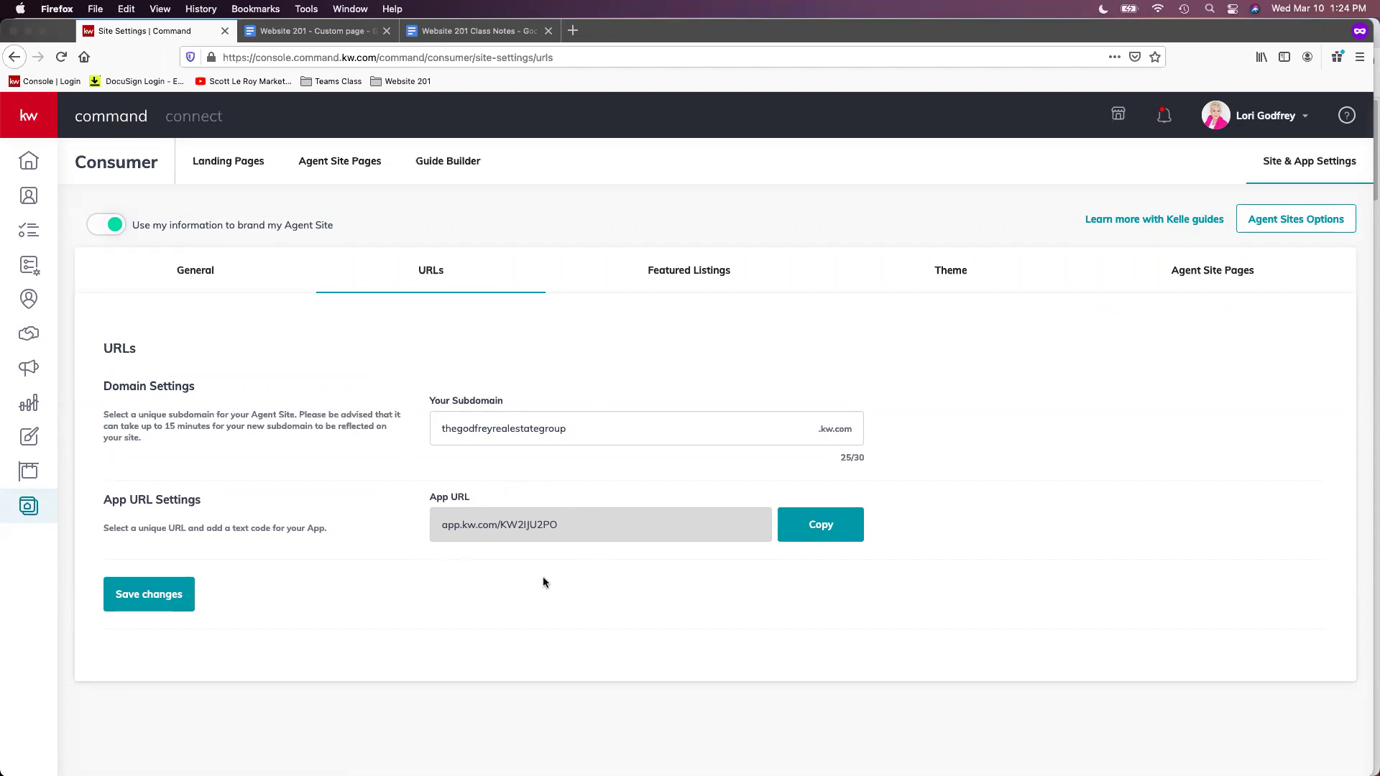
click(260, 168)
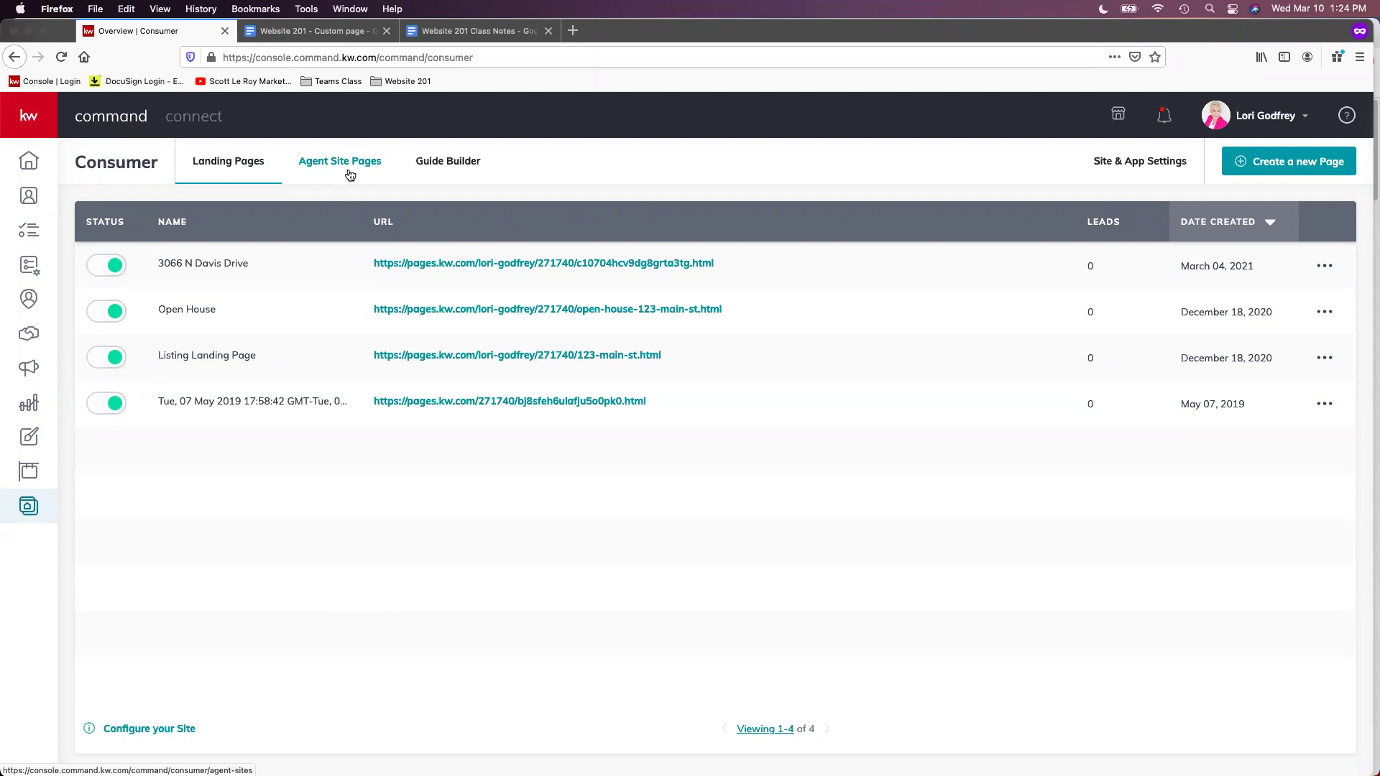
Show the Agent Site Pages list with 271740-aboutus, 271740-contactus and 271740-aboutme
click(350, 176)
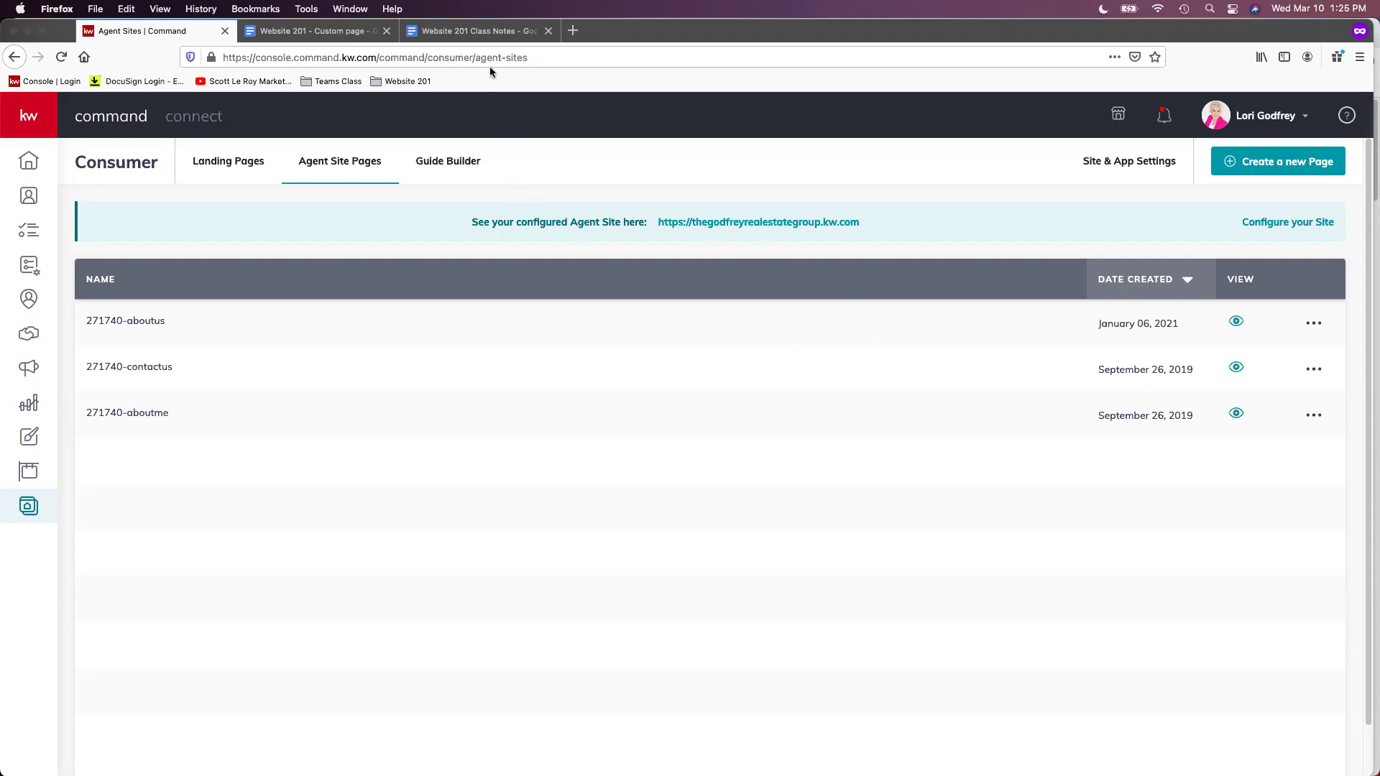
Copy the Website 201 Class Notes document's web address from the browser address bar
click(472, 30)
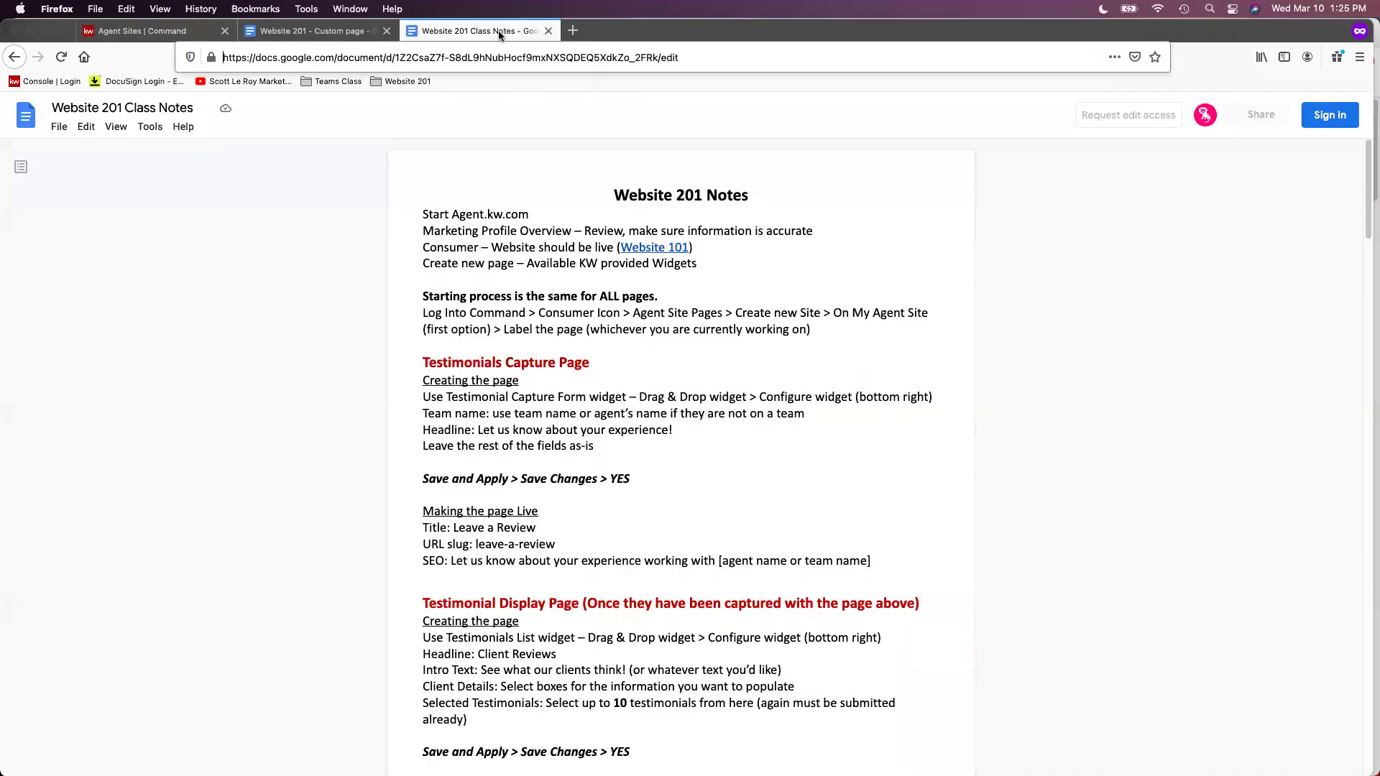
click(485, 60)
right_click(485, 59)
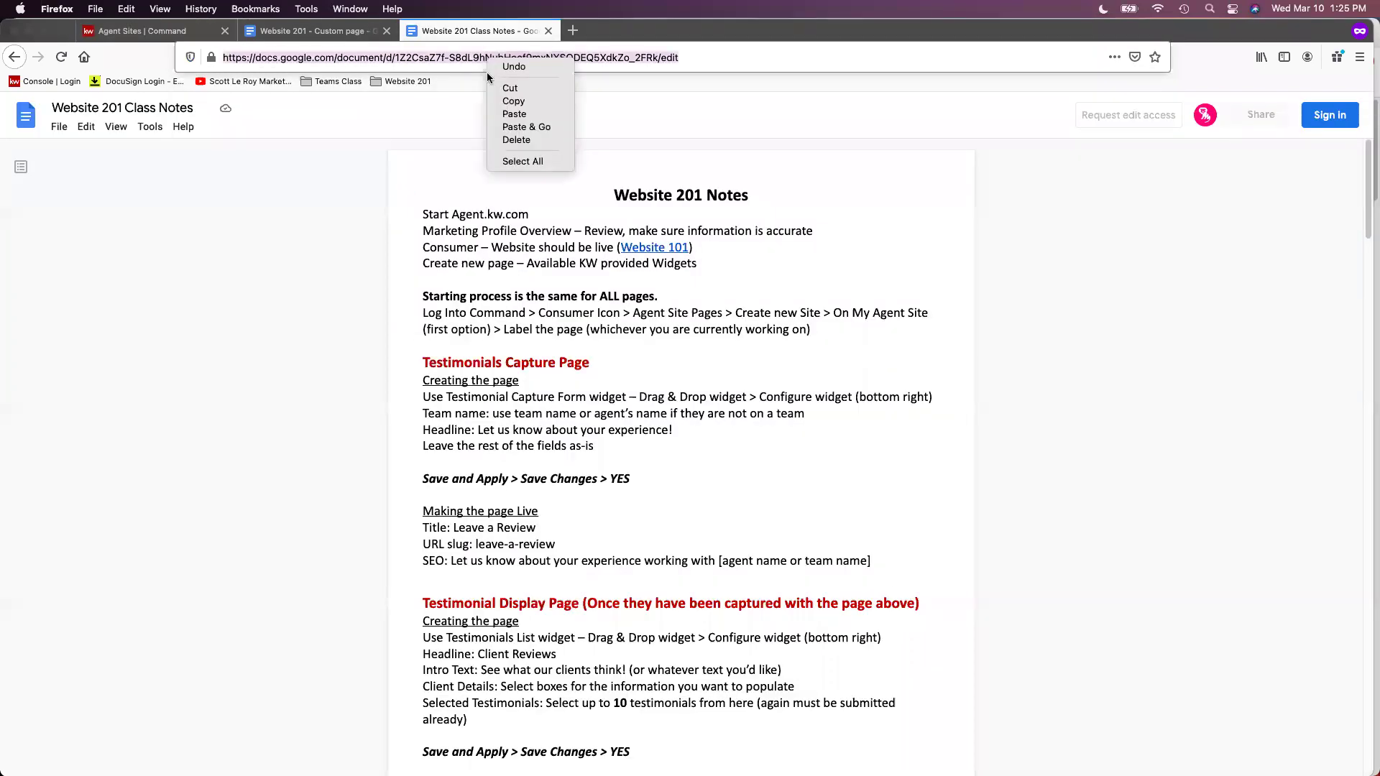
click(514, 100)
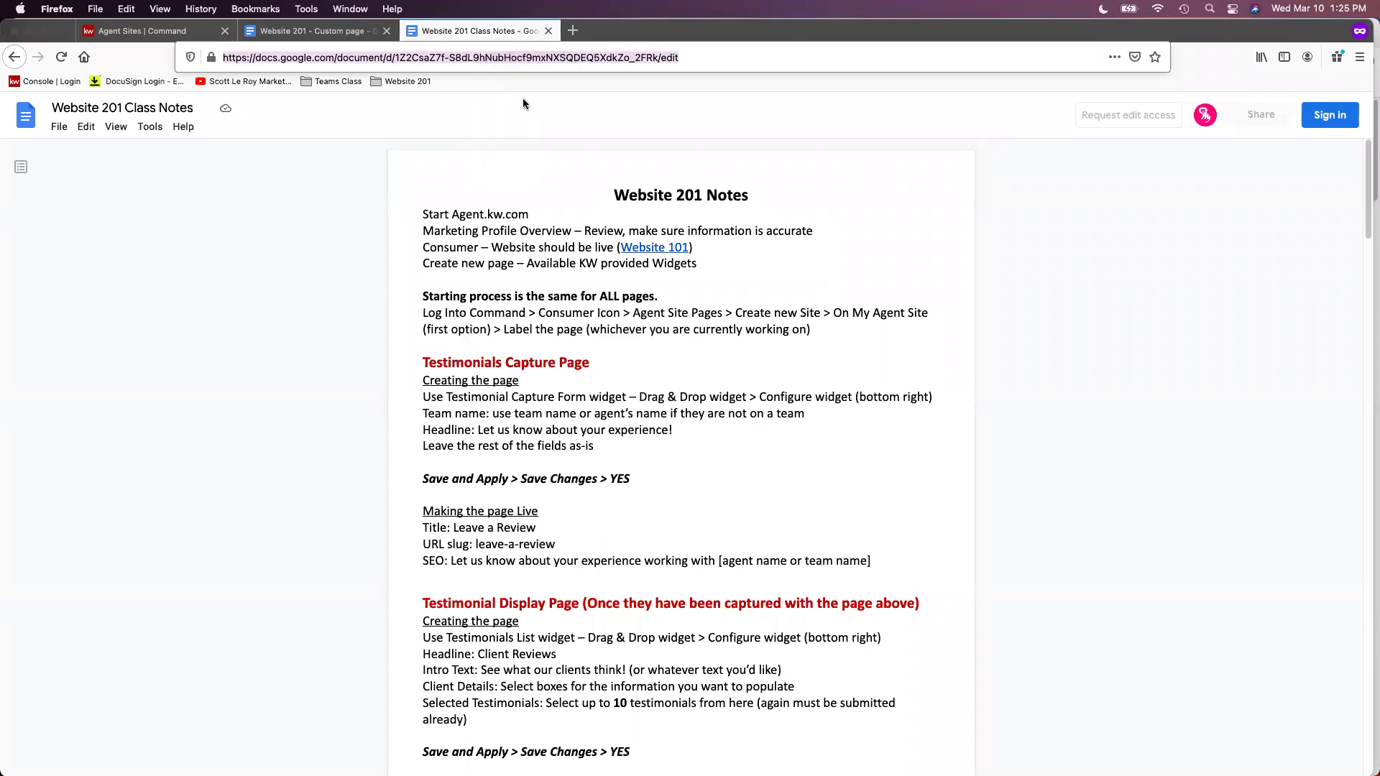
click(177, 31)
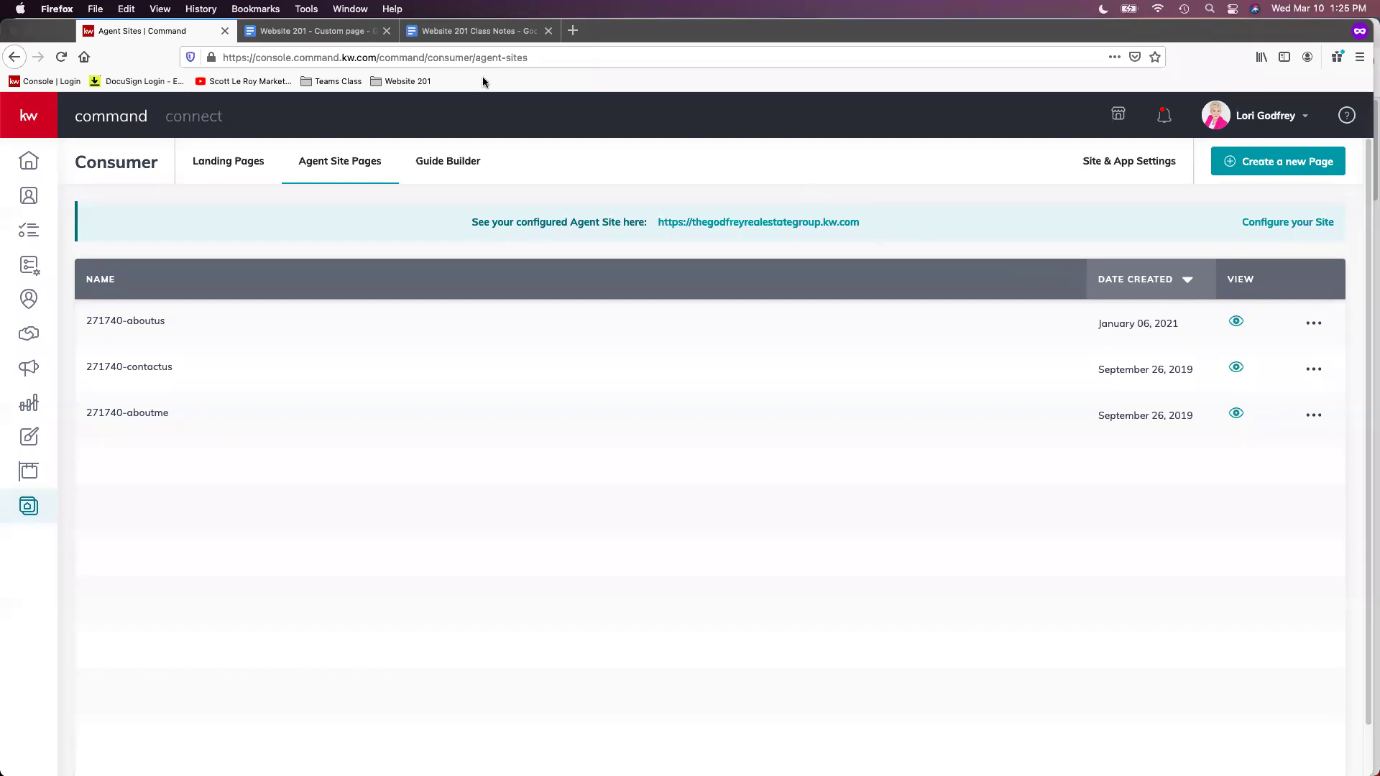
click(480, 31)
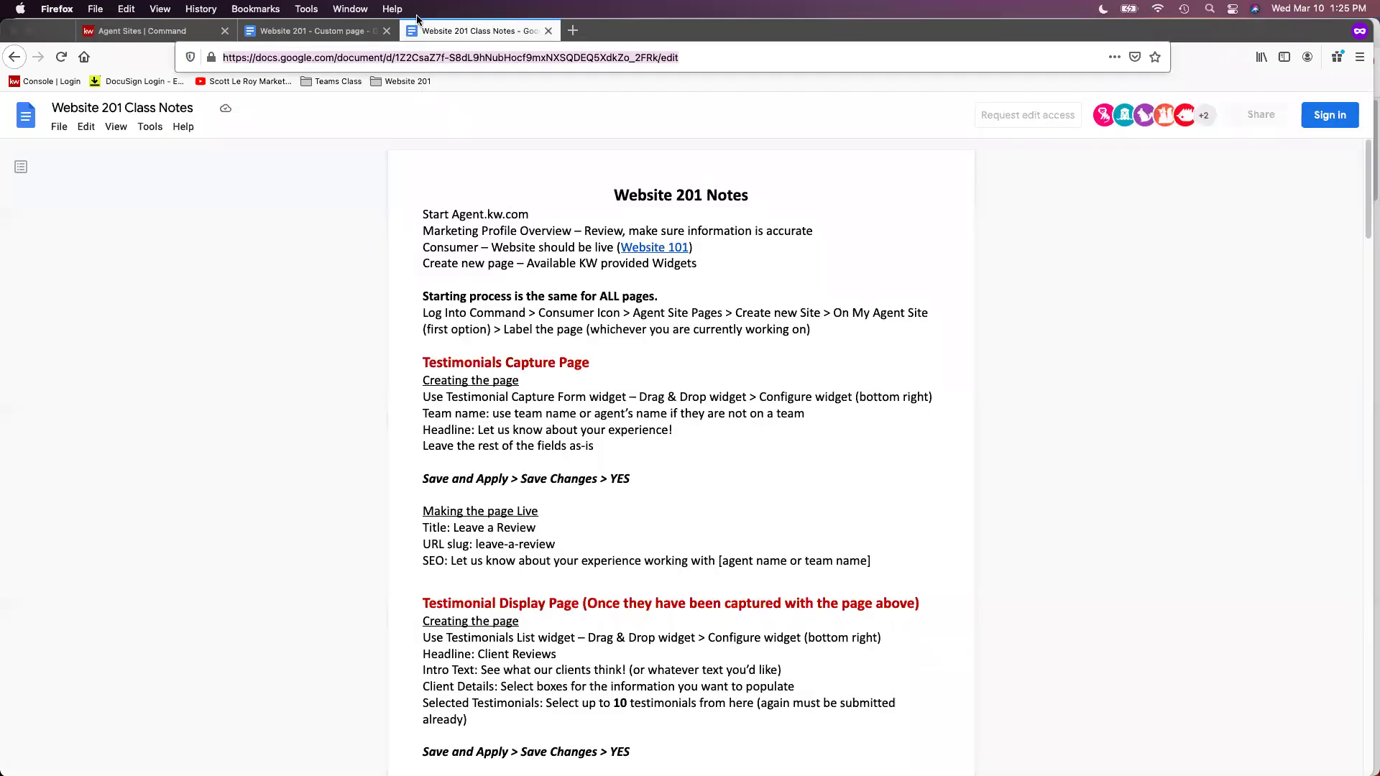
Switch back to the Agent Sites | Command tab showing the three existing pages
click(136, 30)
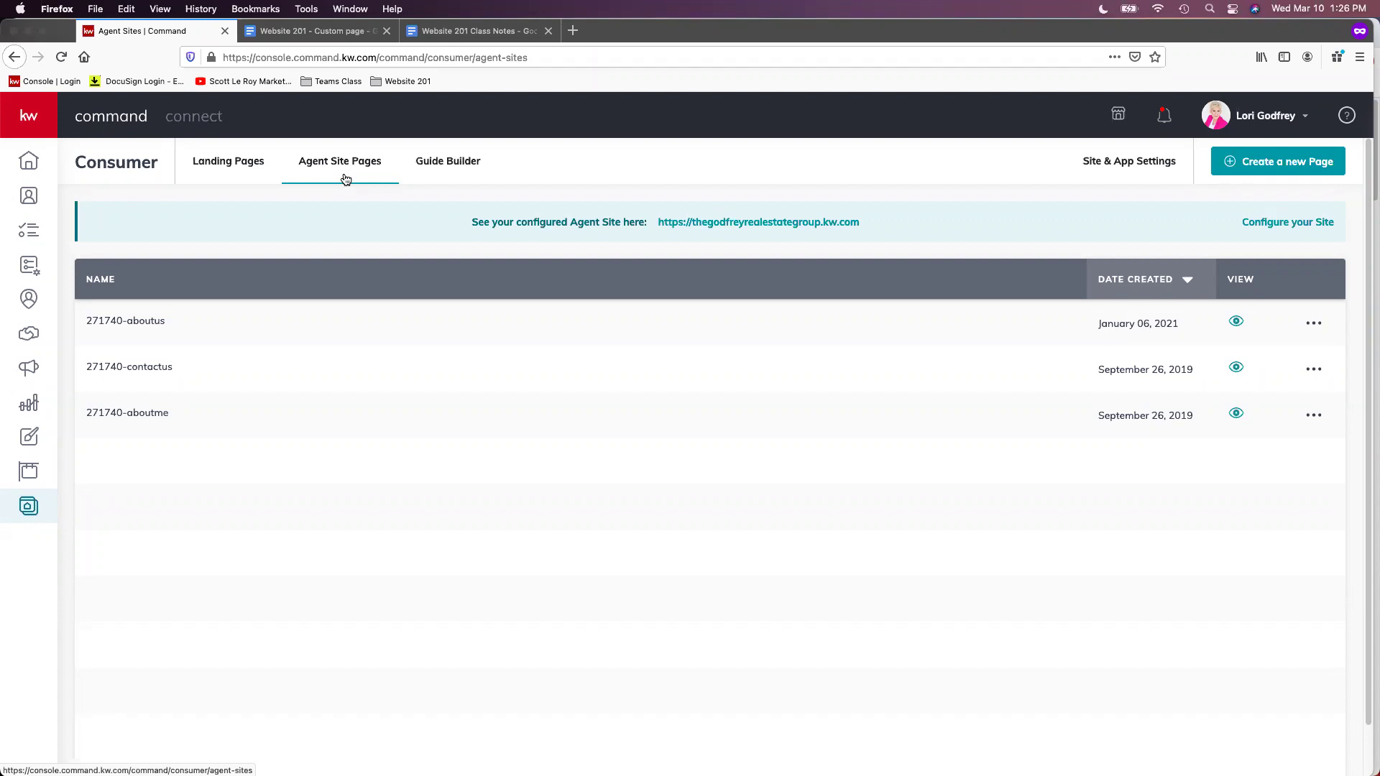
Create a new blank page on the agent site and open it in the page editor
click(1307, 168)
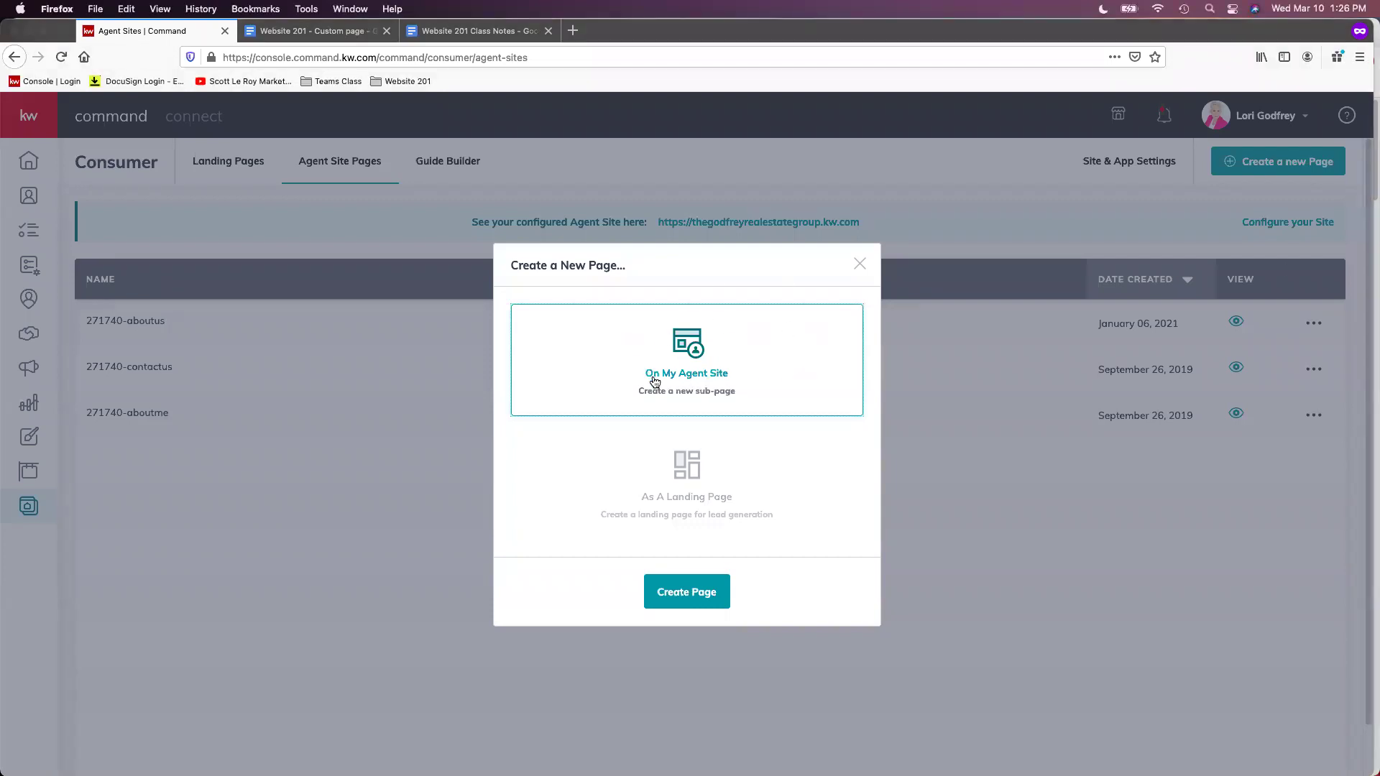
click(702, 599)
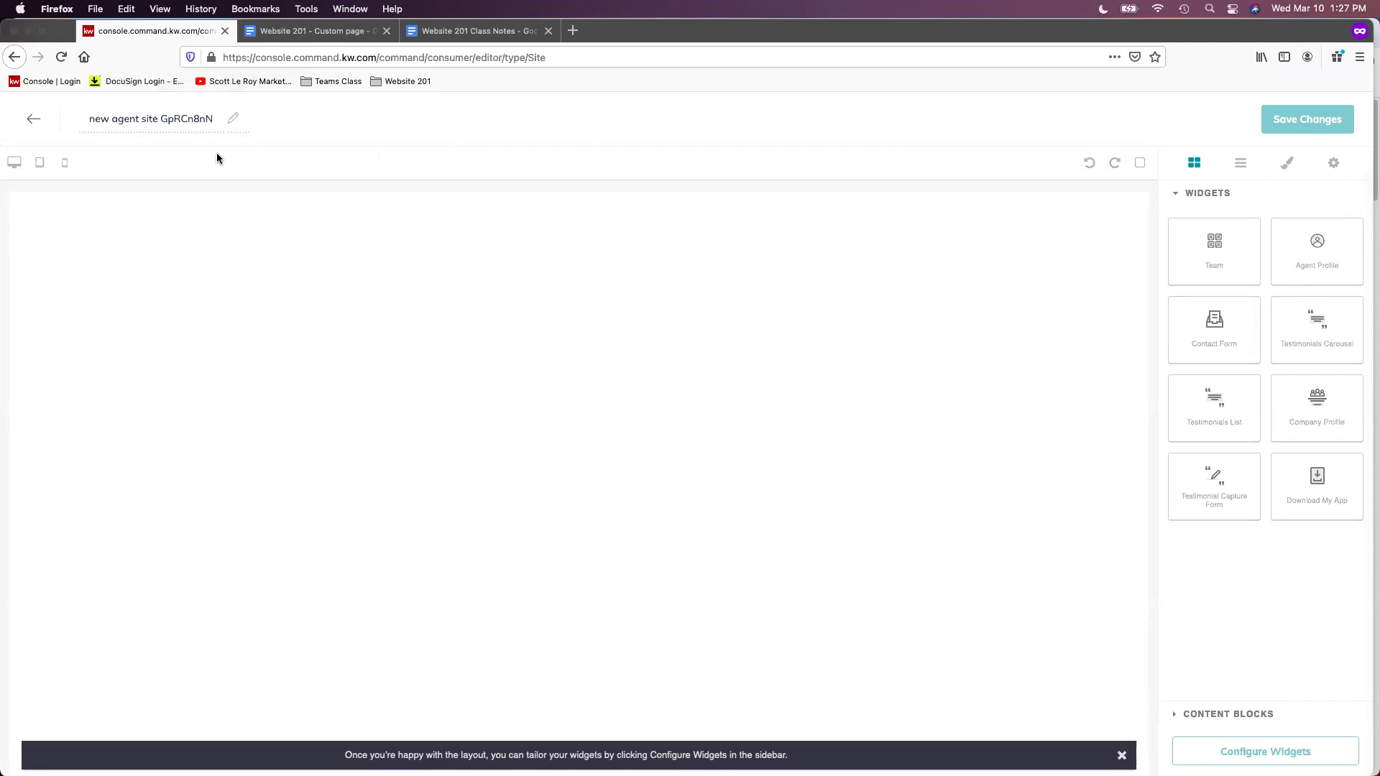
Replace the placeholder page title 'new agent site GpRCn8nN' with 'Mobile App'
click(198, 120)
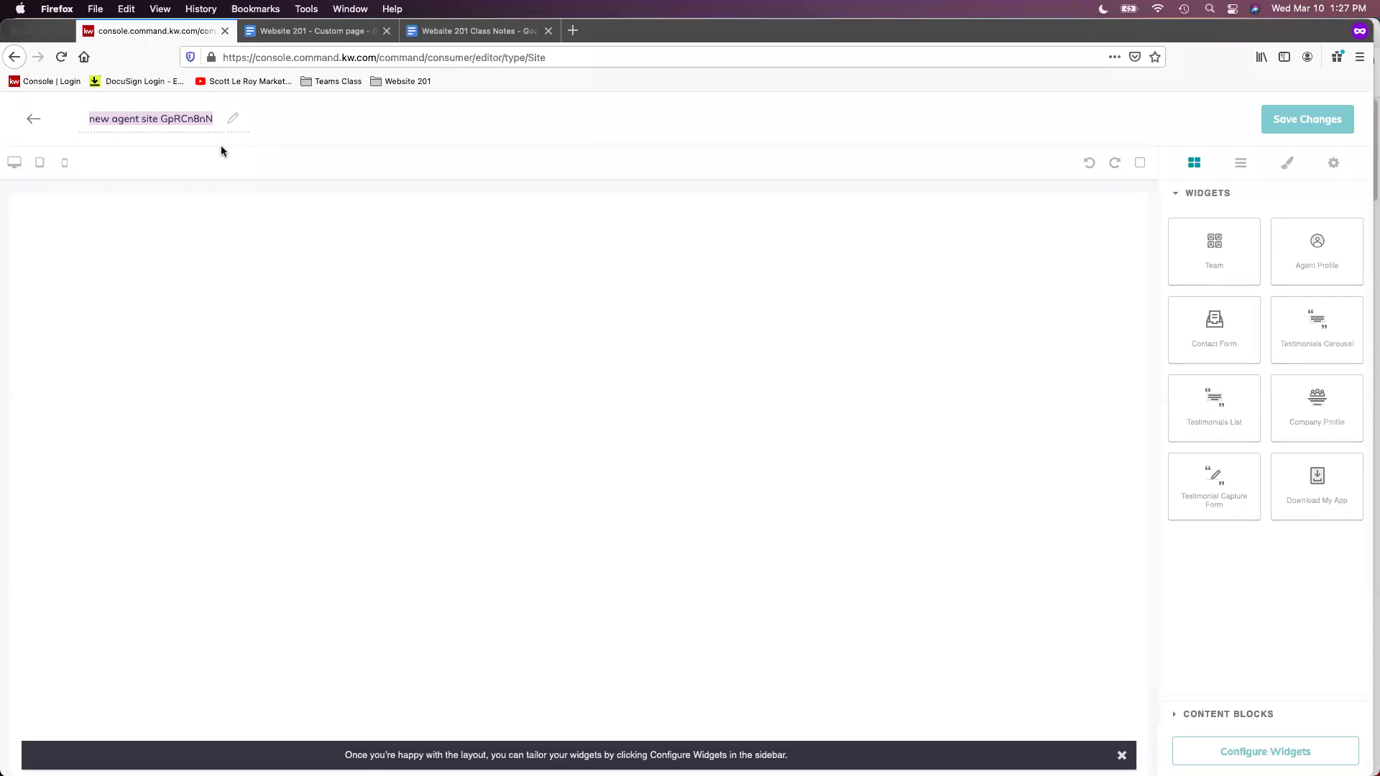
text(Mobile)
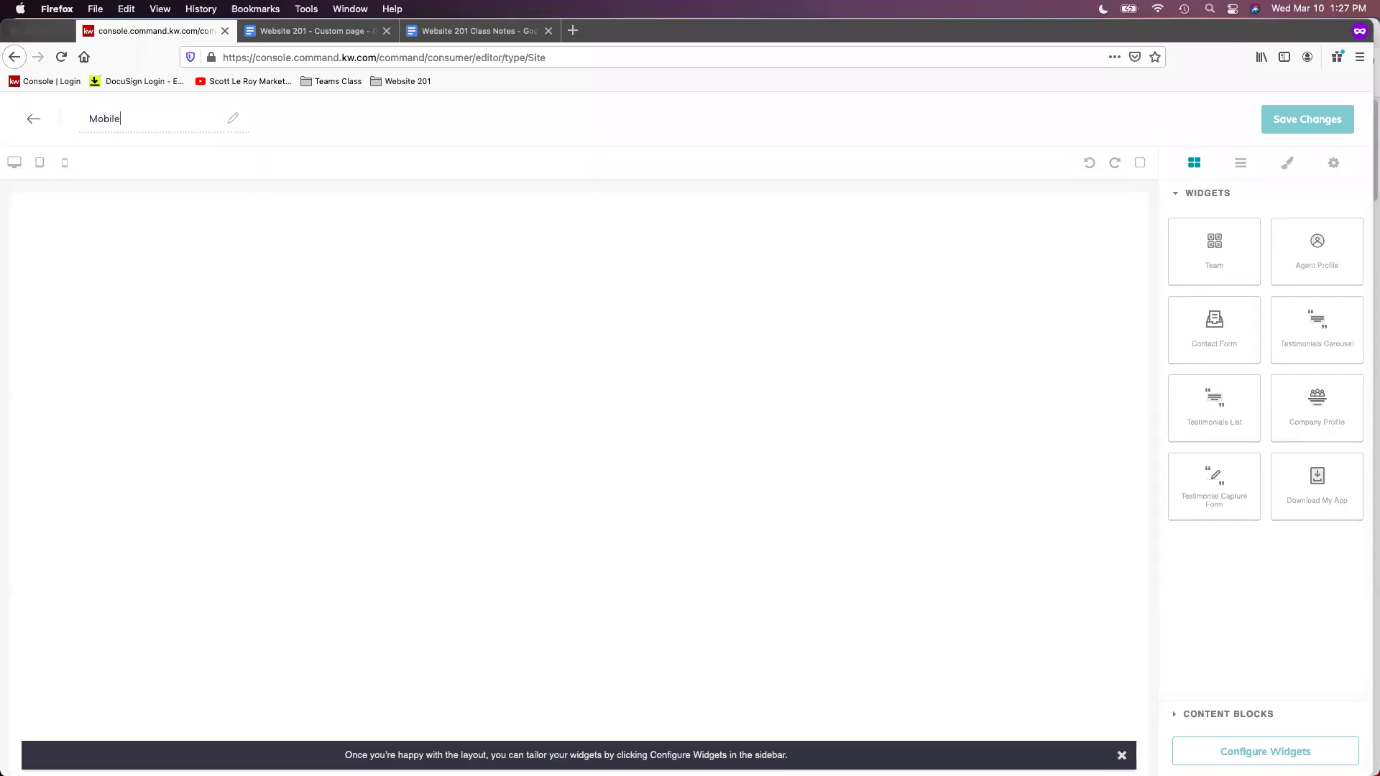
text( App)
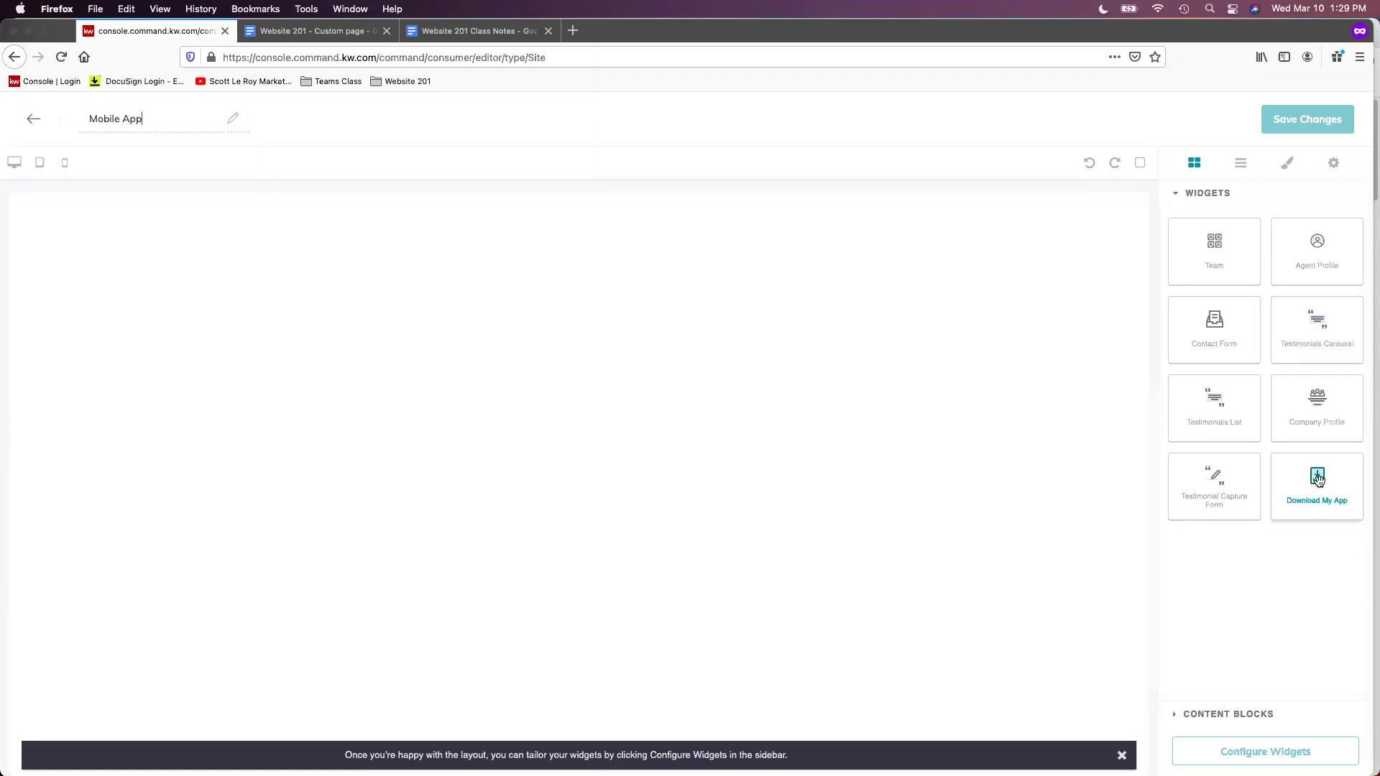
Drop the Download My App widget onto the blank Mobile App canvas
drag(1318, 480, 568, 318)
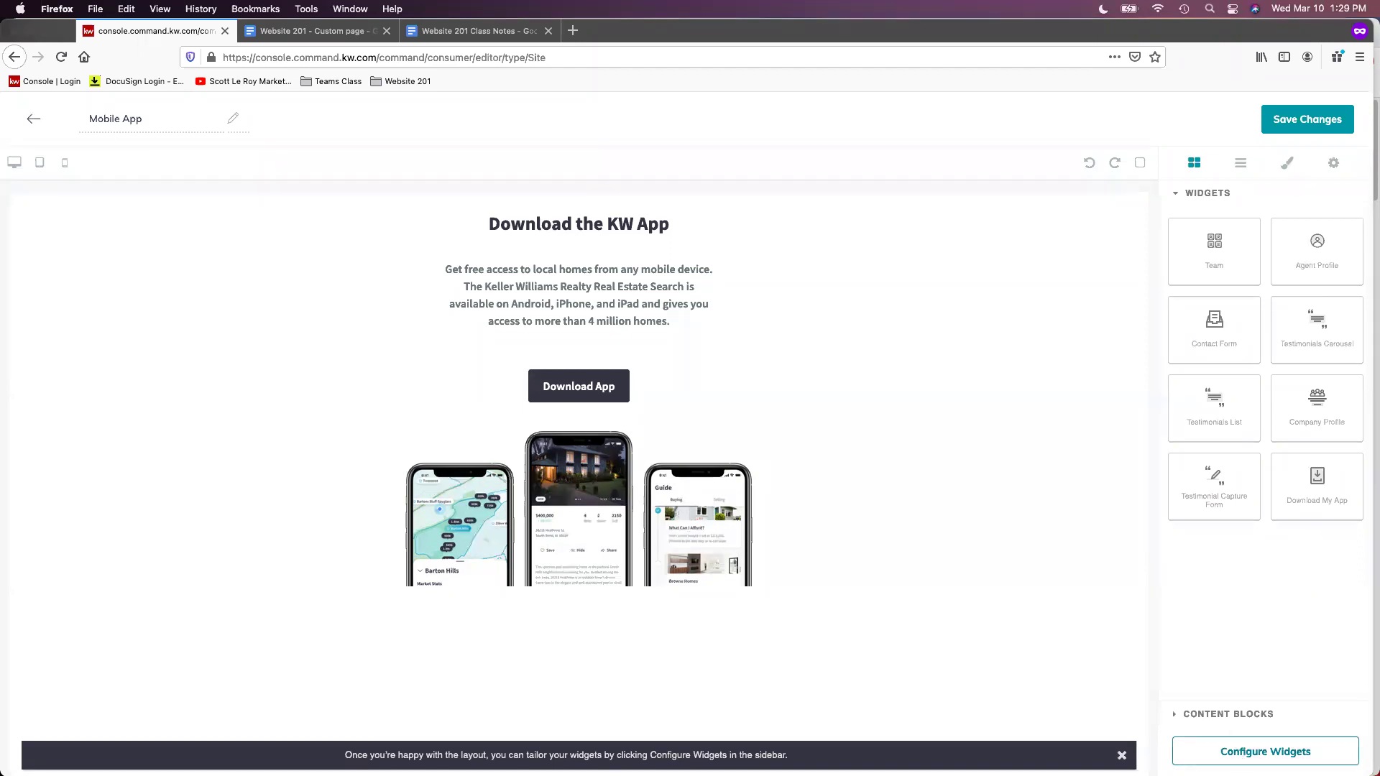
Open the Download My App widget's settings form from Configure Widgets
click(1285, 744)
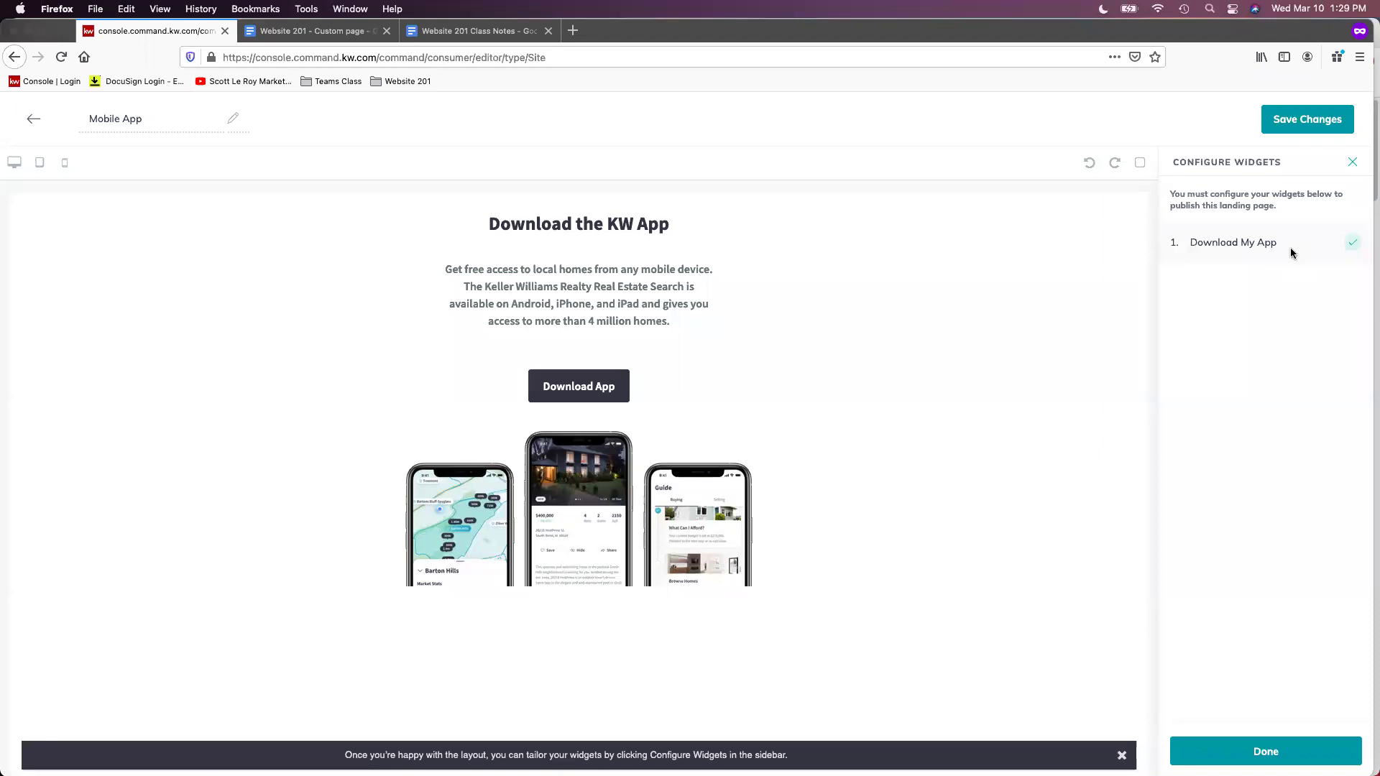
click(1291, 248)
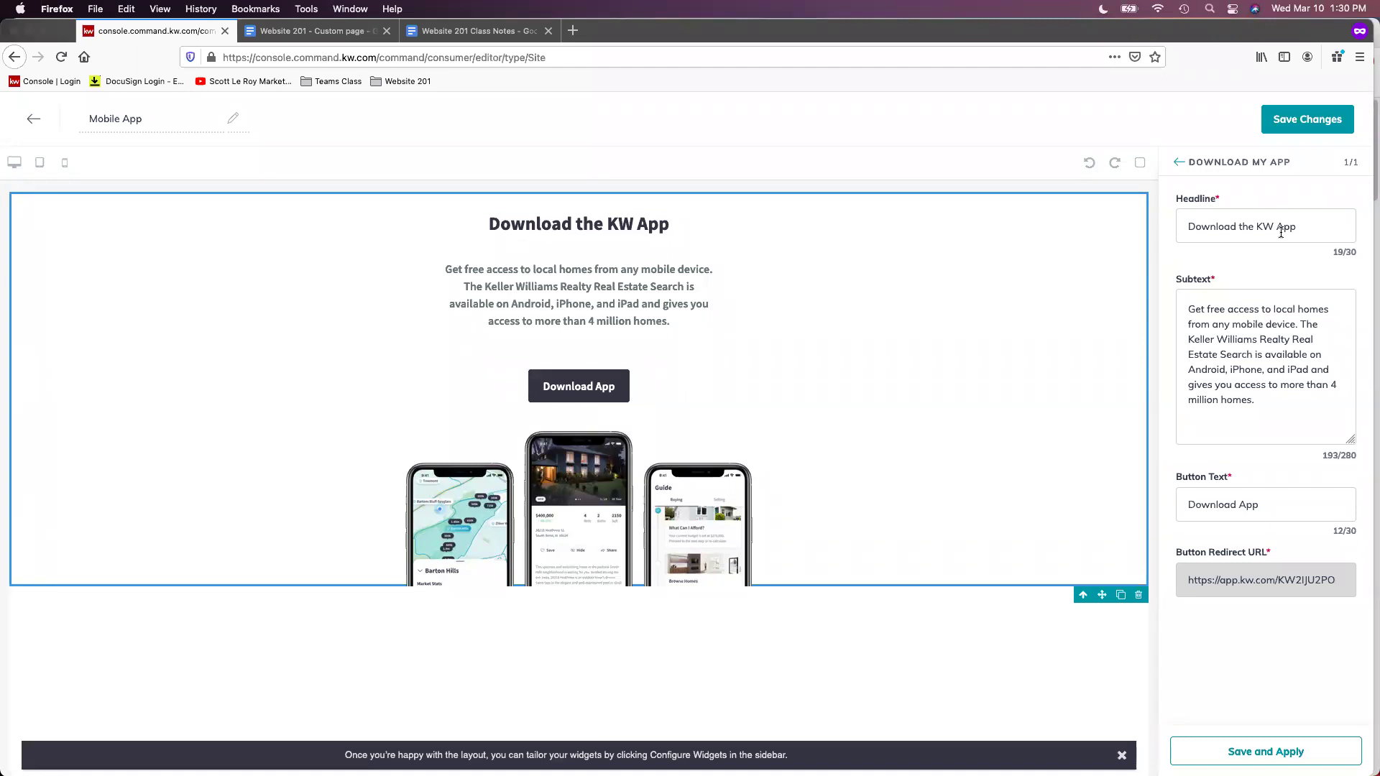
Rewrite the headline to read as the agent's own KW Mobile App, using the agent's first name
click(1247, 226)
double_click(1247, 226)
text(LO)
key(BackSpace)
text(ori's)
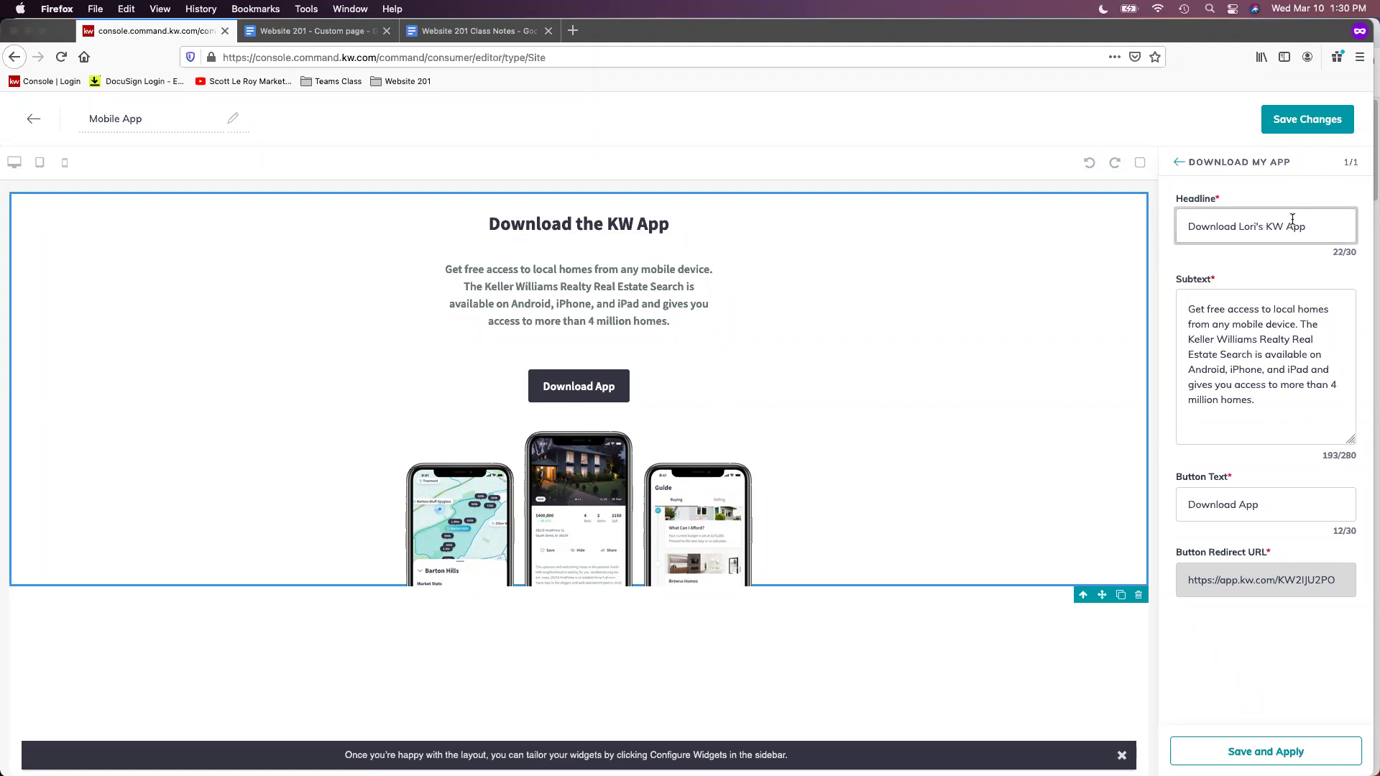
click(1287, 226)
text(Mobile)
Change the button text to 'Download My Mobile App' and apply the changes
click(1236, 506)
text(My)
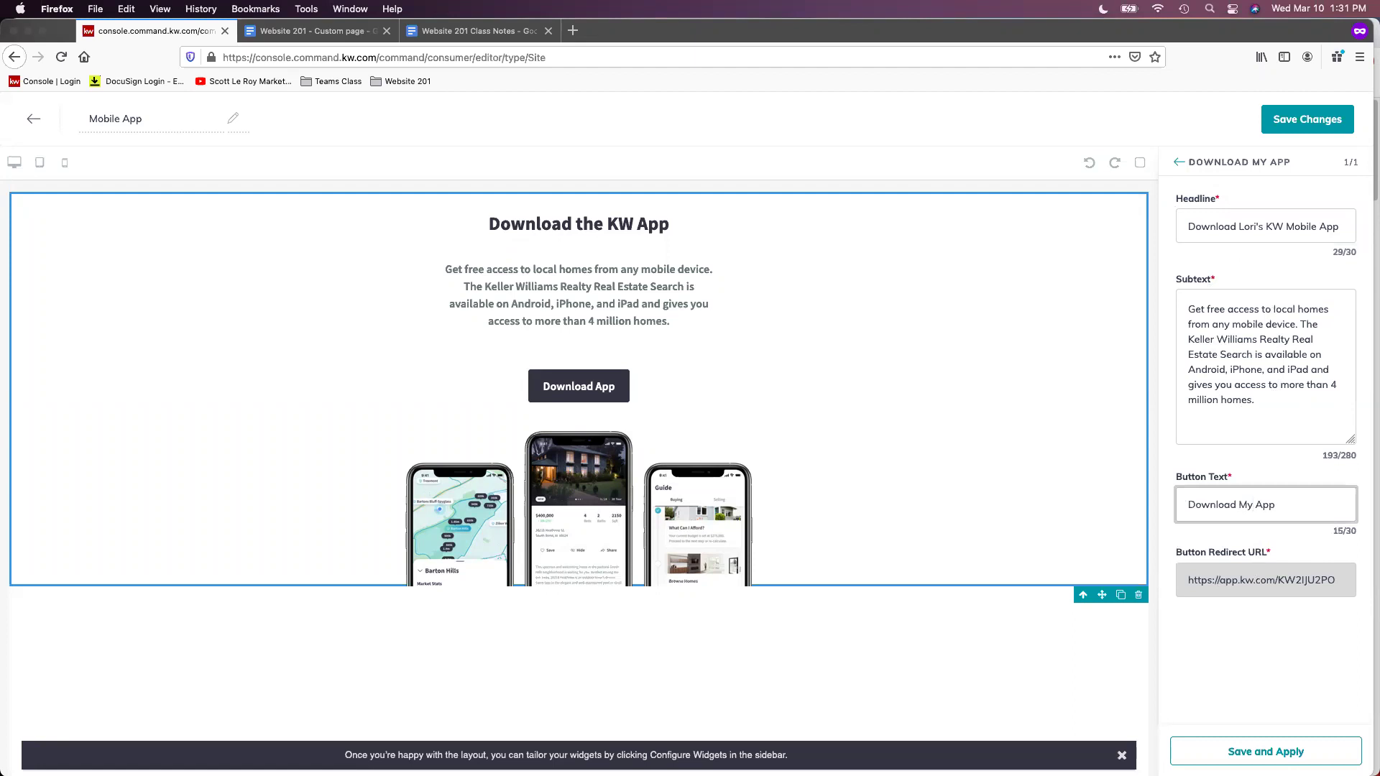
text( Mobile)
click(1287, 505)
click(1266, 752)
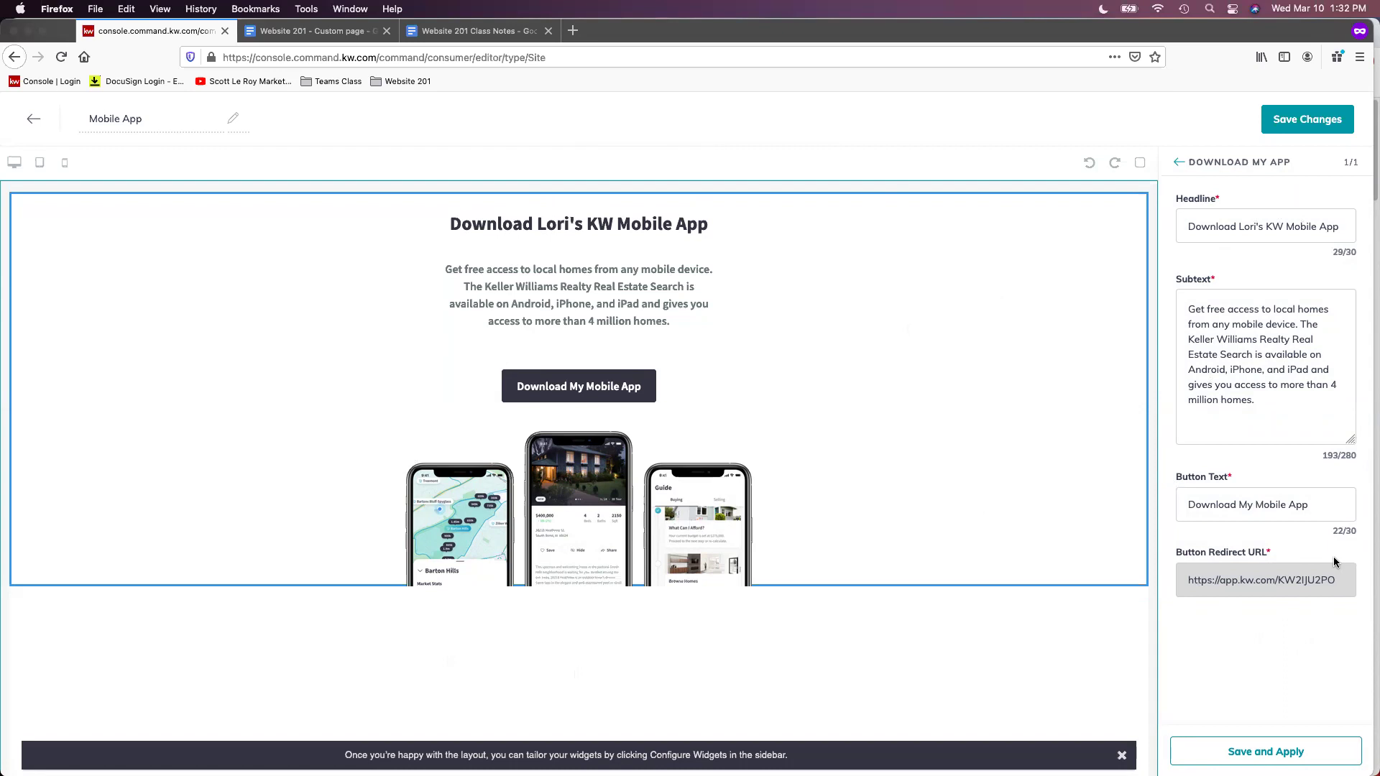
Save the Mobile App page and decline publishing it for now
click(1324, 126)
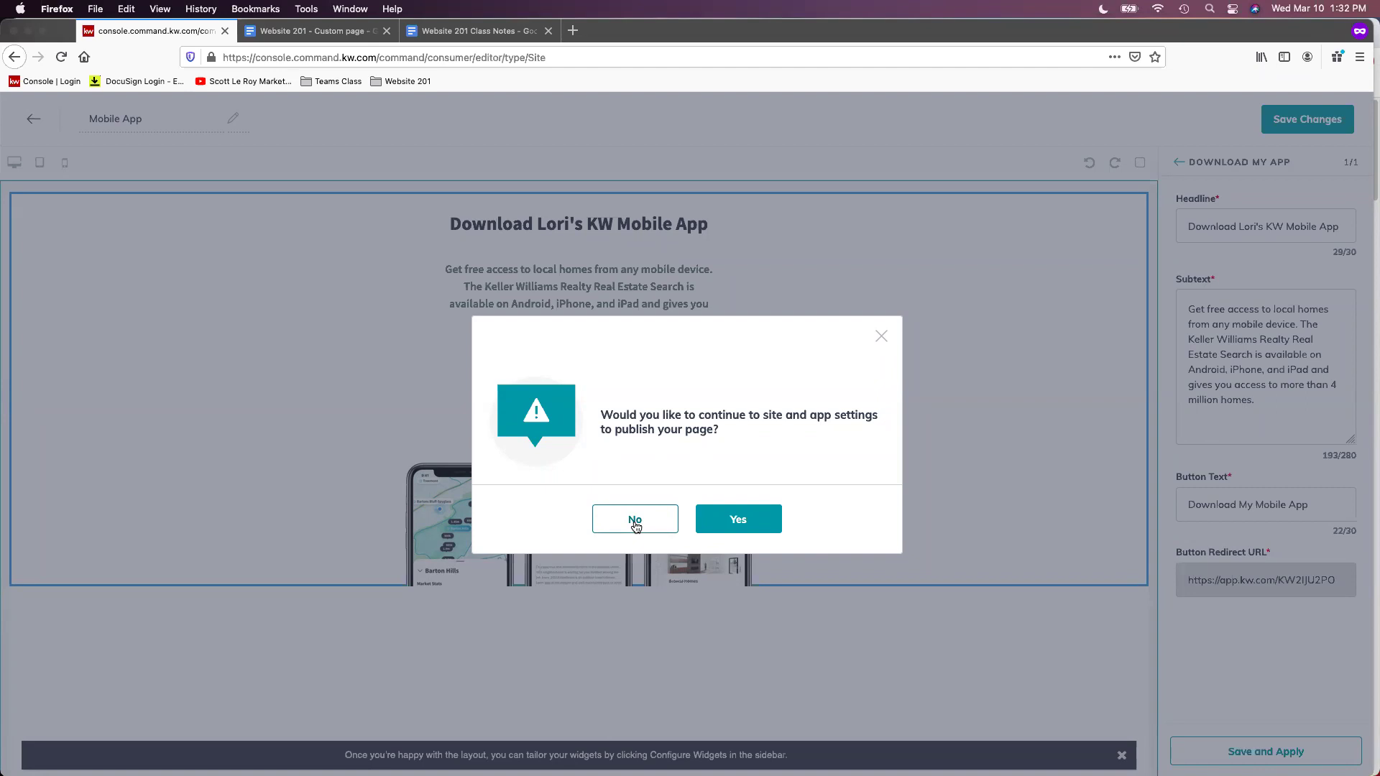
click(635, 522)
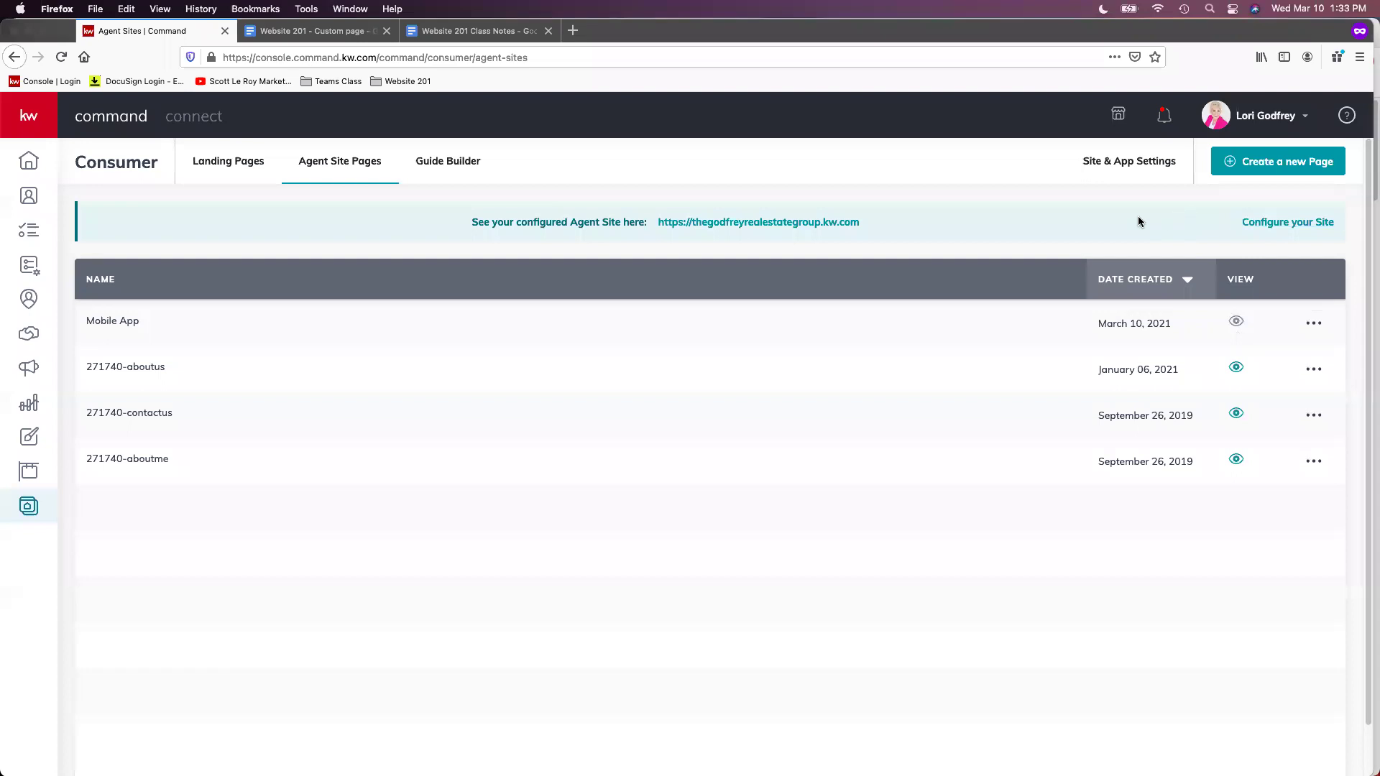
Create a blank page on the agent site and title it 'Mortgage Calc'
click(1269, 165)
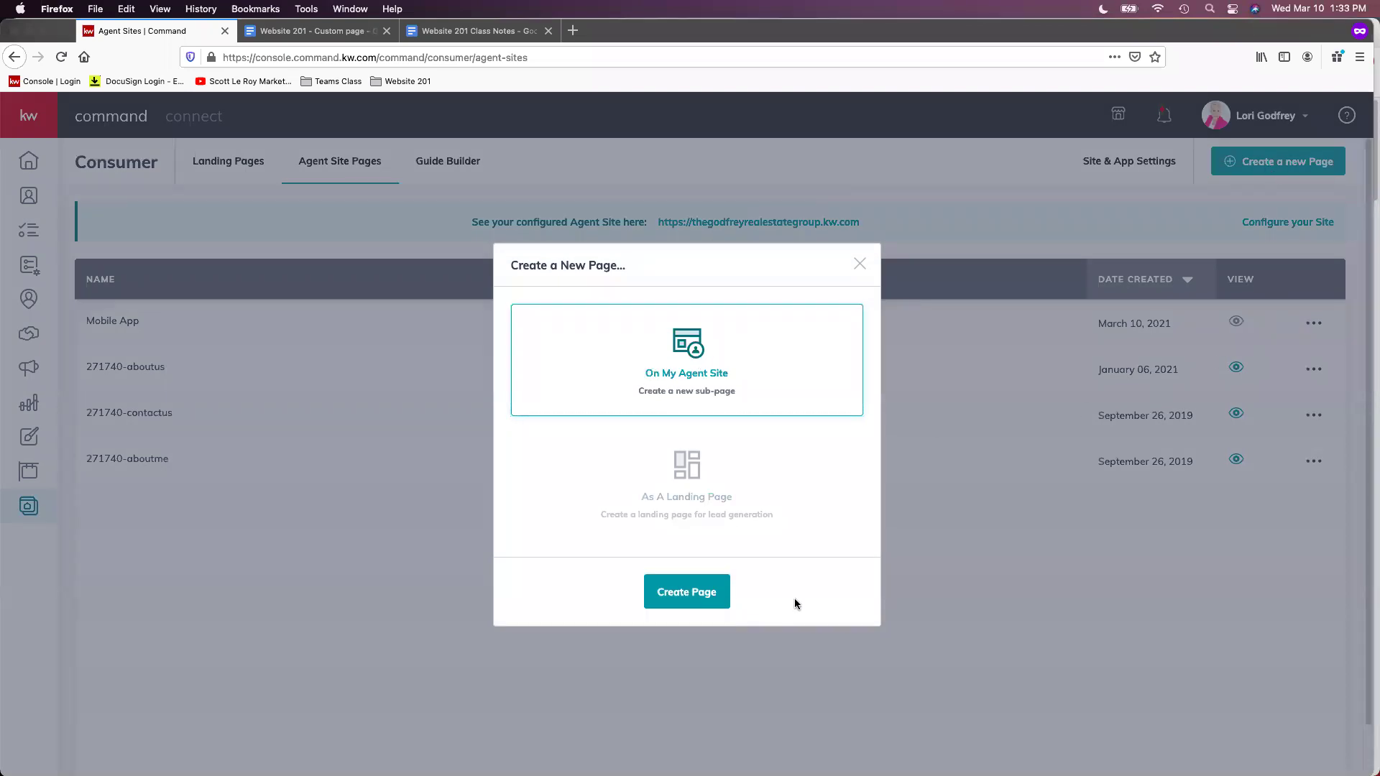
click(677, 598)
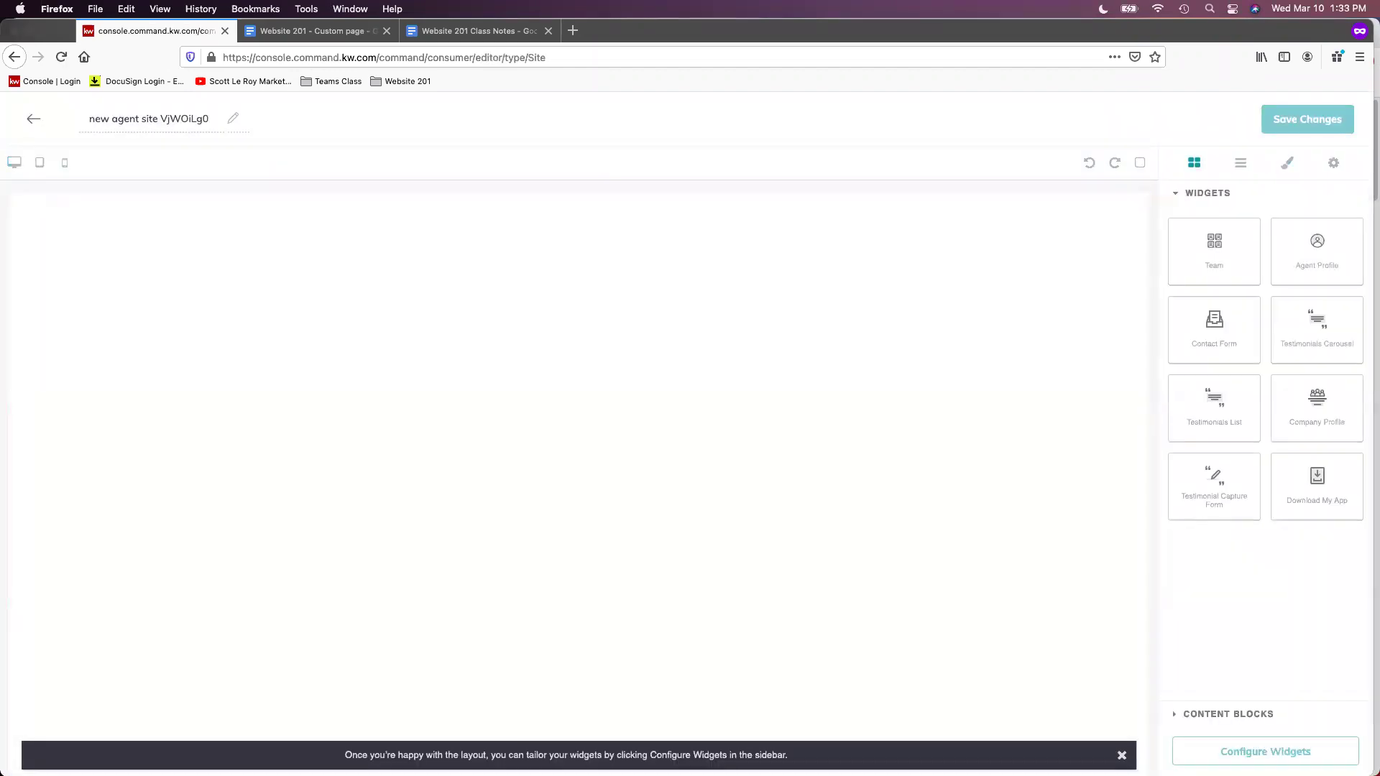
triple_click(154, 119)
text(Mortgage Calc)
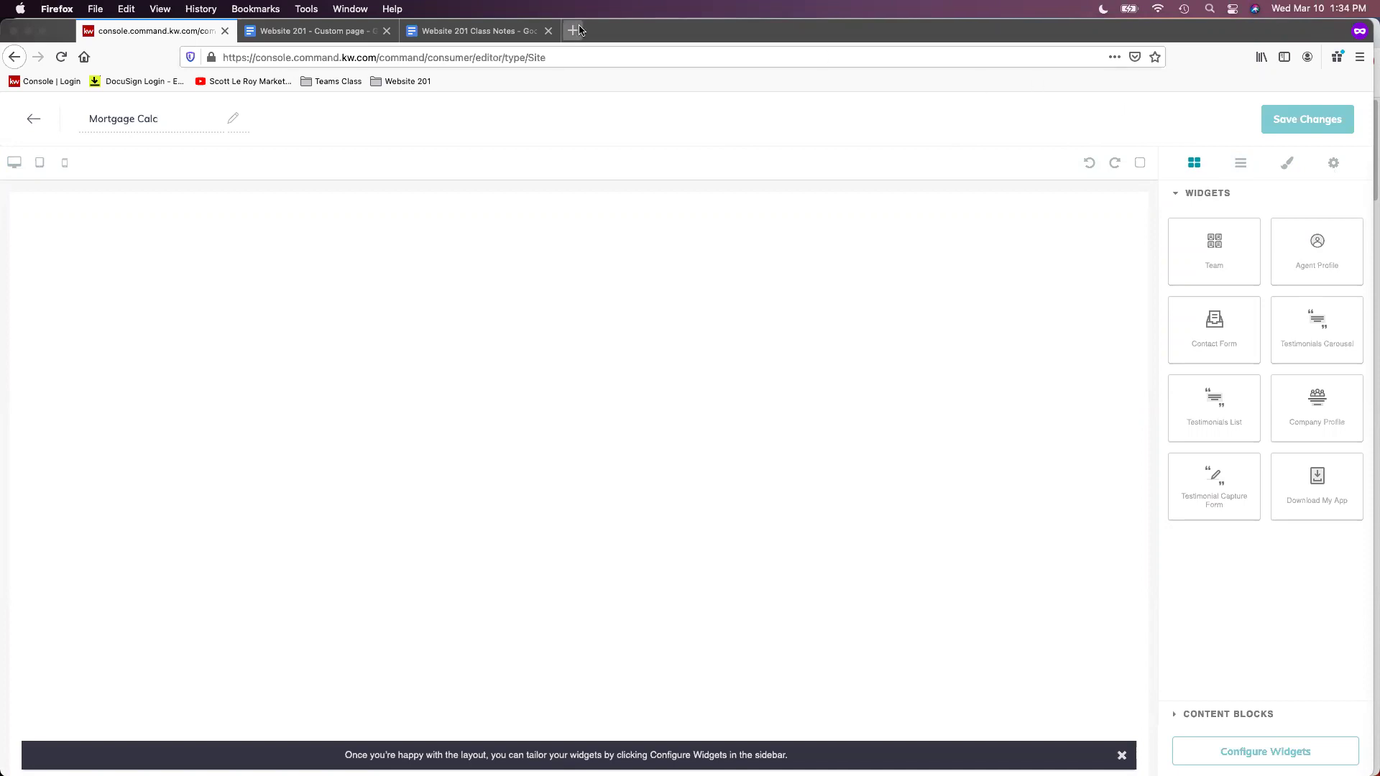
Load the JavaScript Mortgage Calculator bookmark from Website 201 in a new tab and copy its URL
click(579, 30)
click(407, 81)
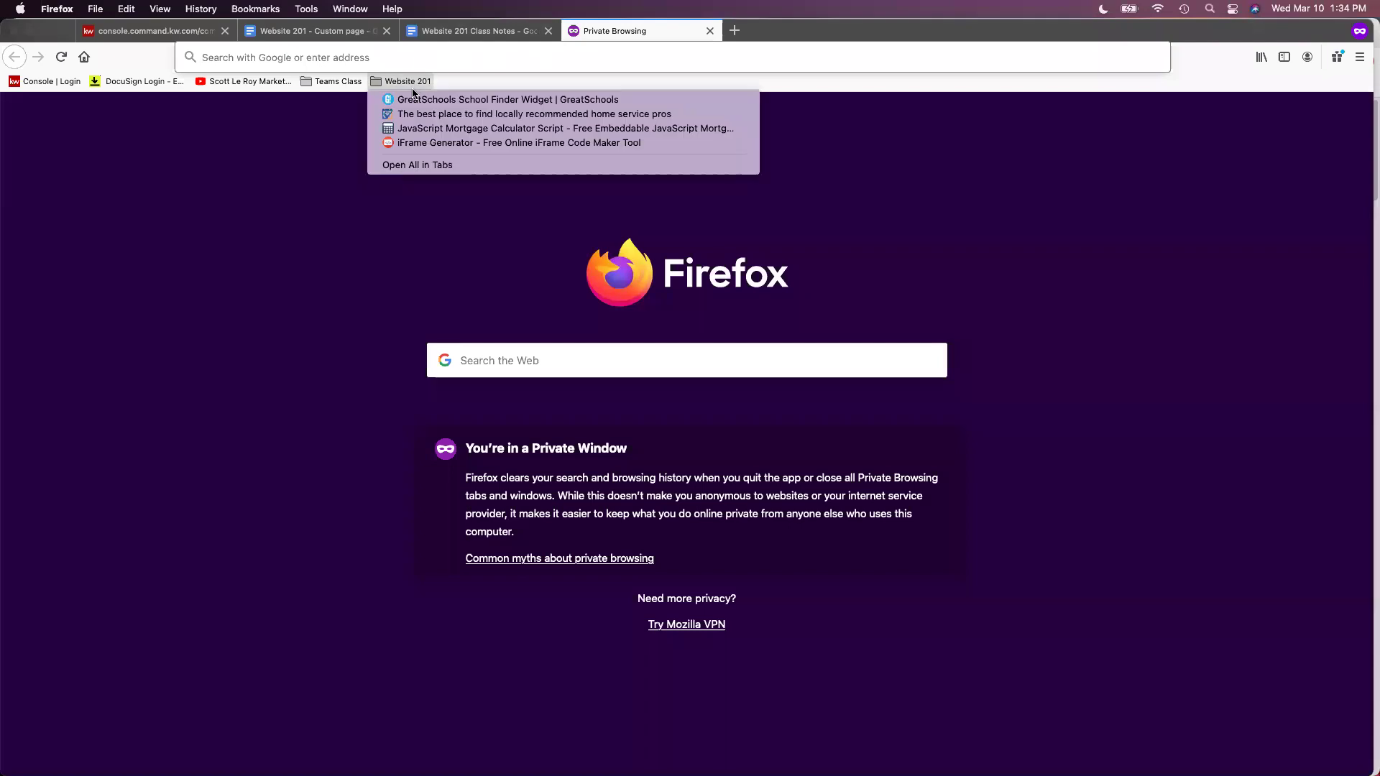
click(414, 128)
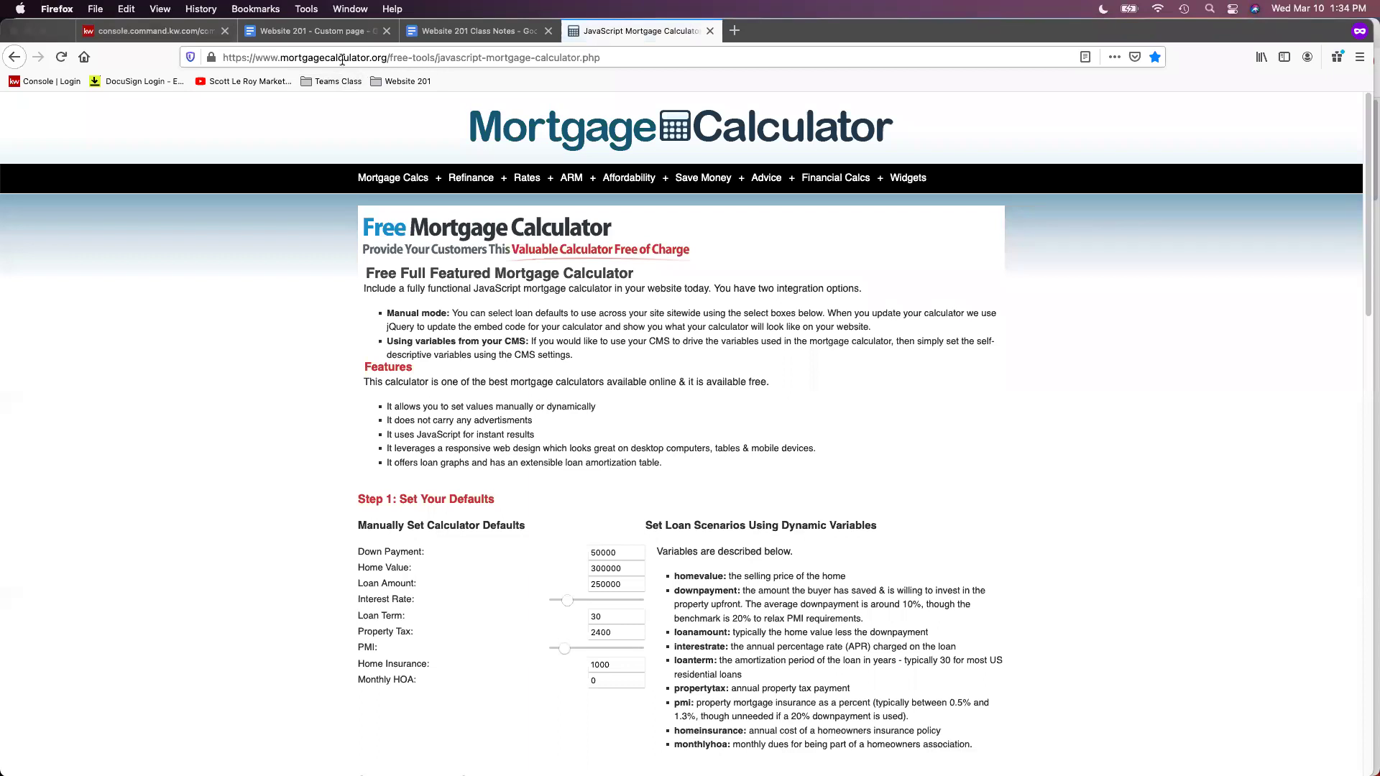
click(342, 59)
right_click(345, 61)
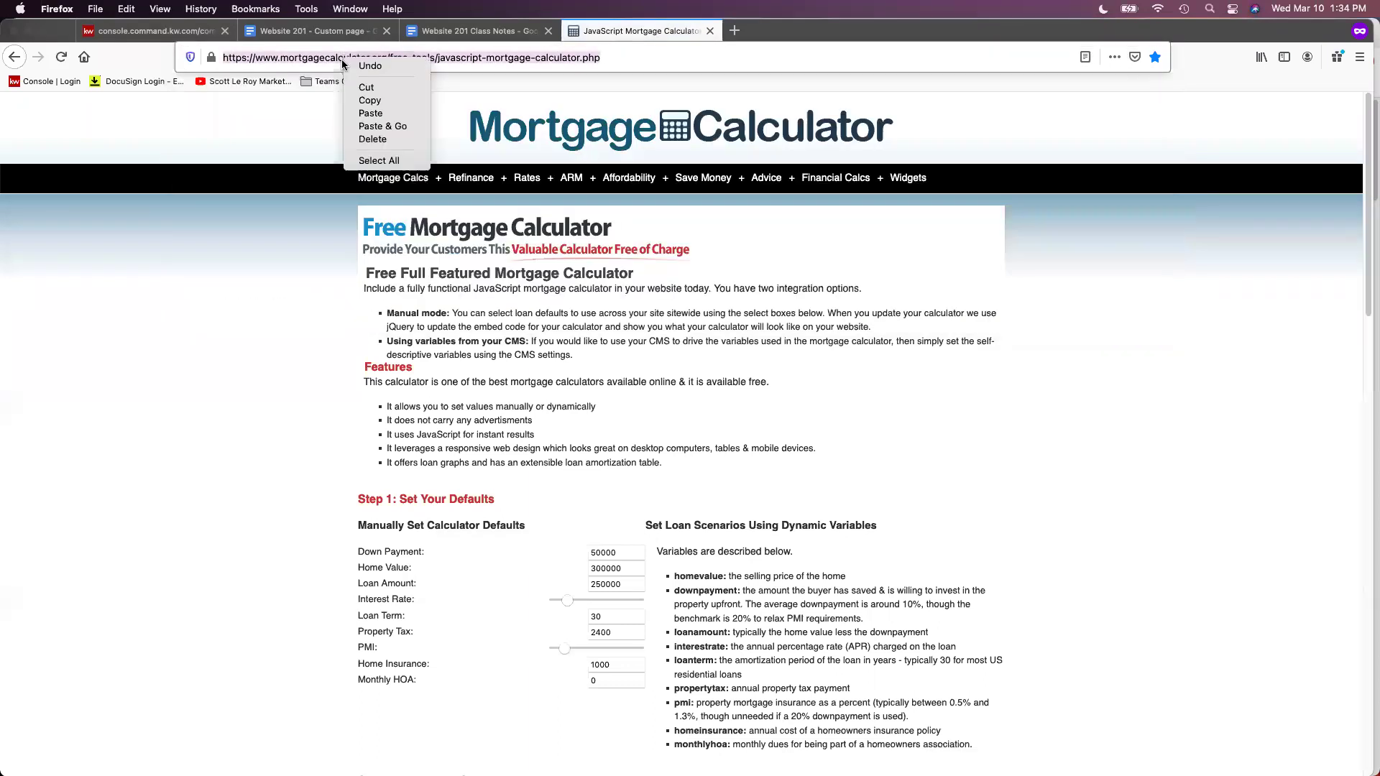
click(369, 100)
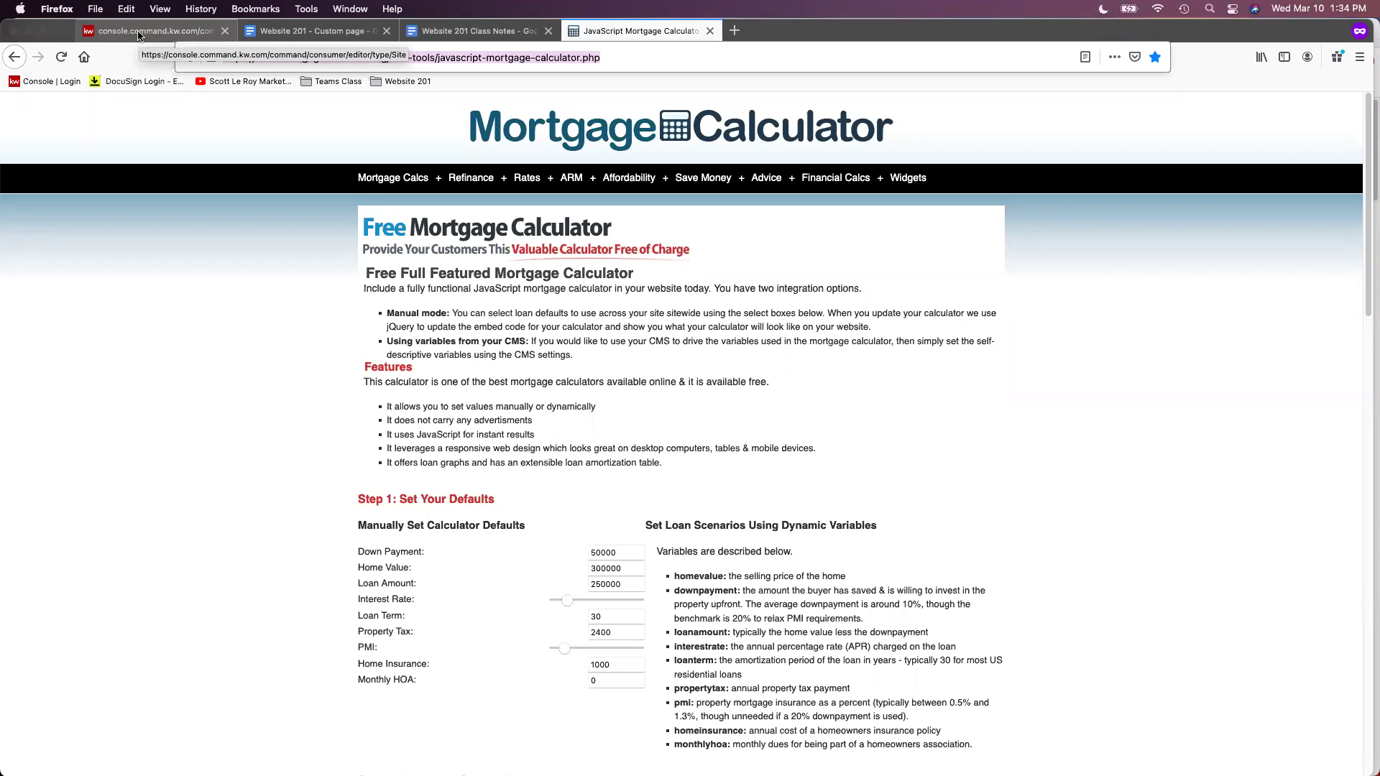
Add the Download My App widget to Mortgage Calc, then place a Text block above it
click(139, 31)
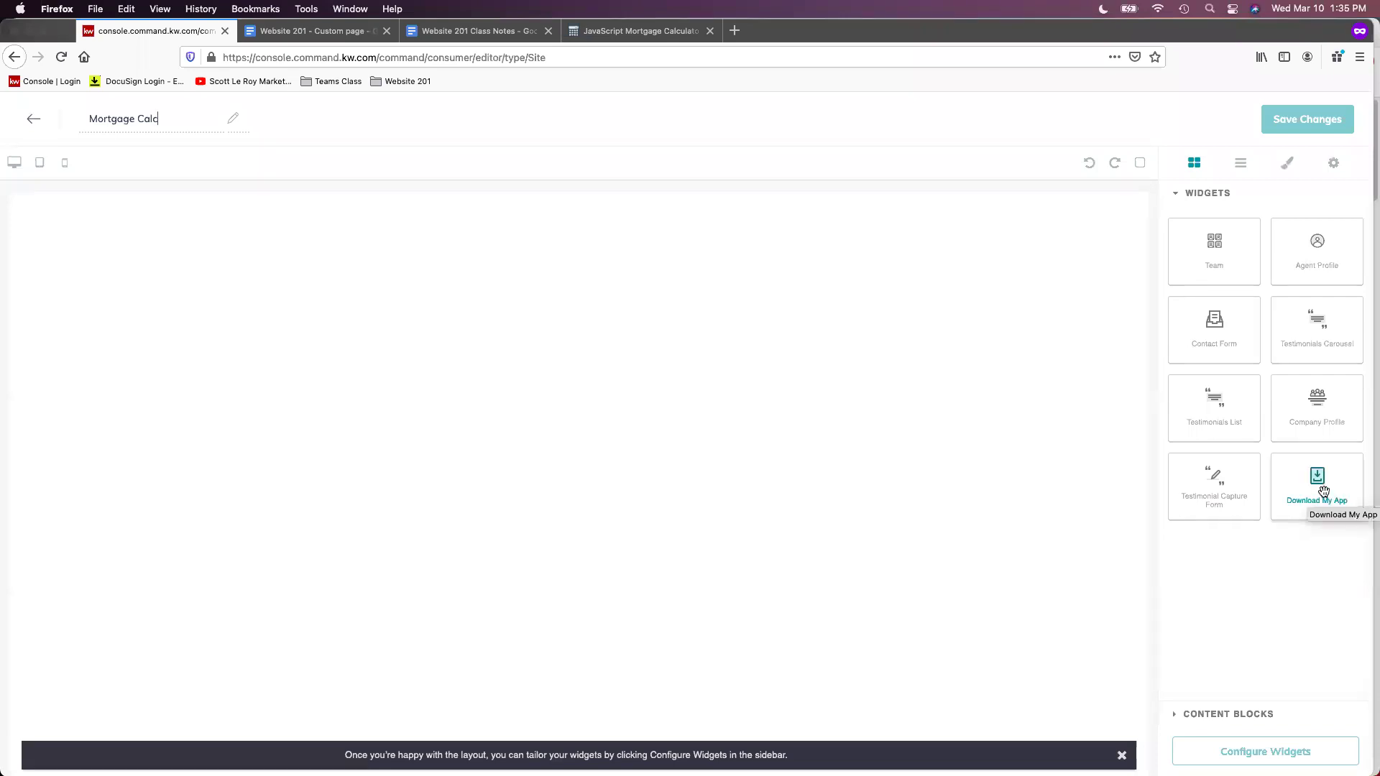
drag(1319, 478, 688, 343)
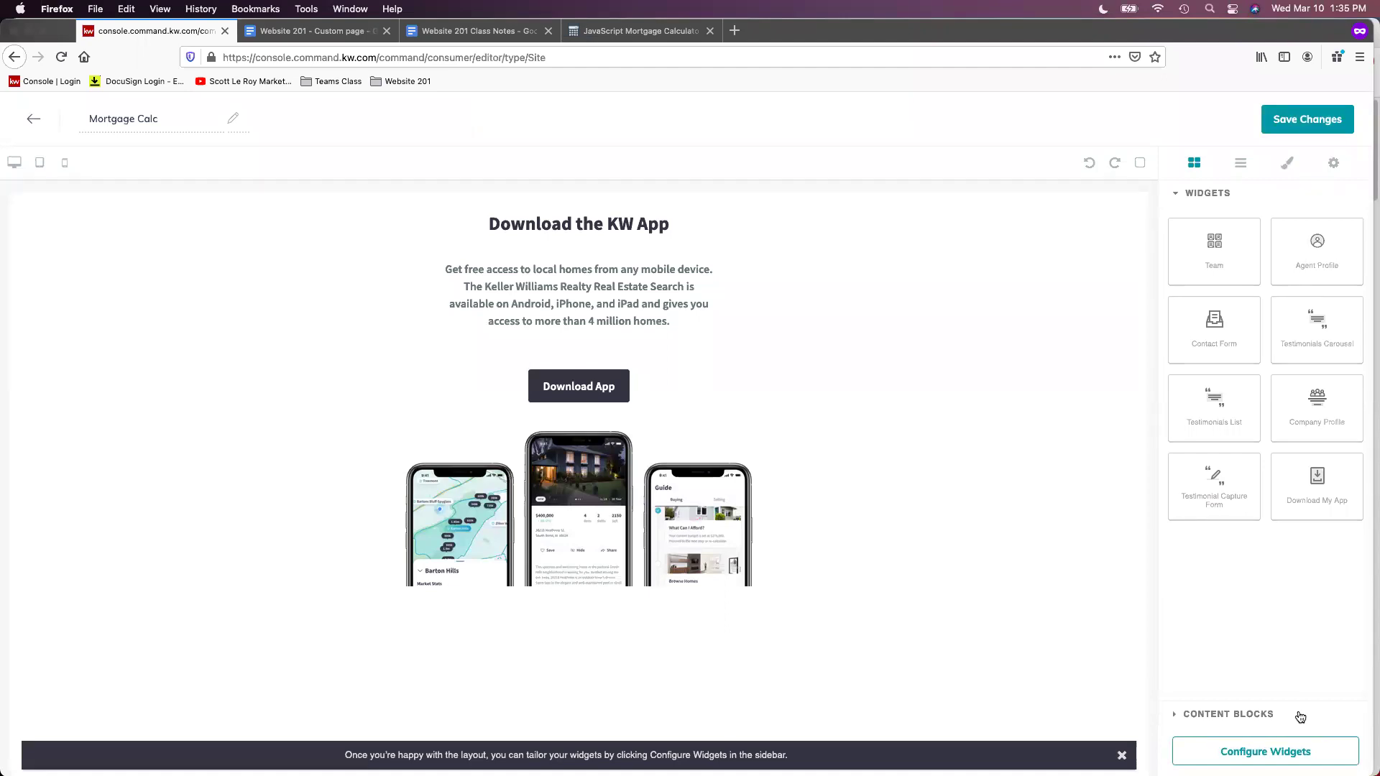
click(1301, 714)
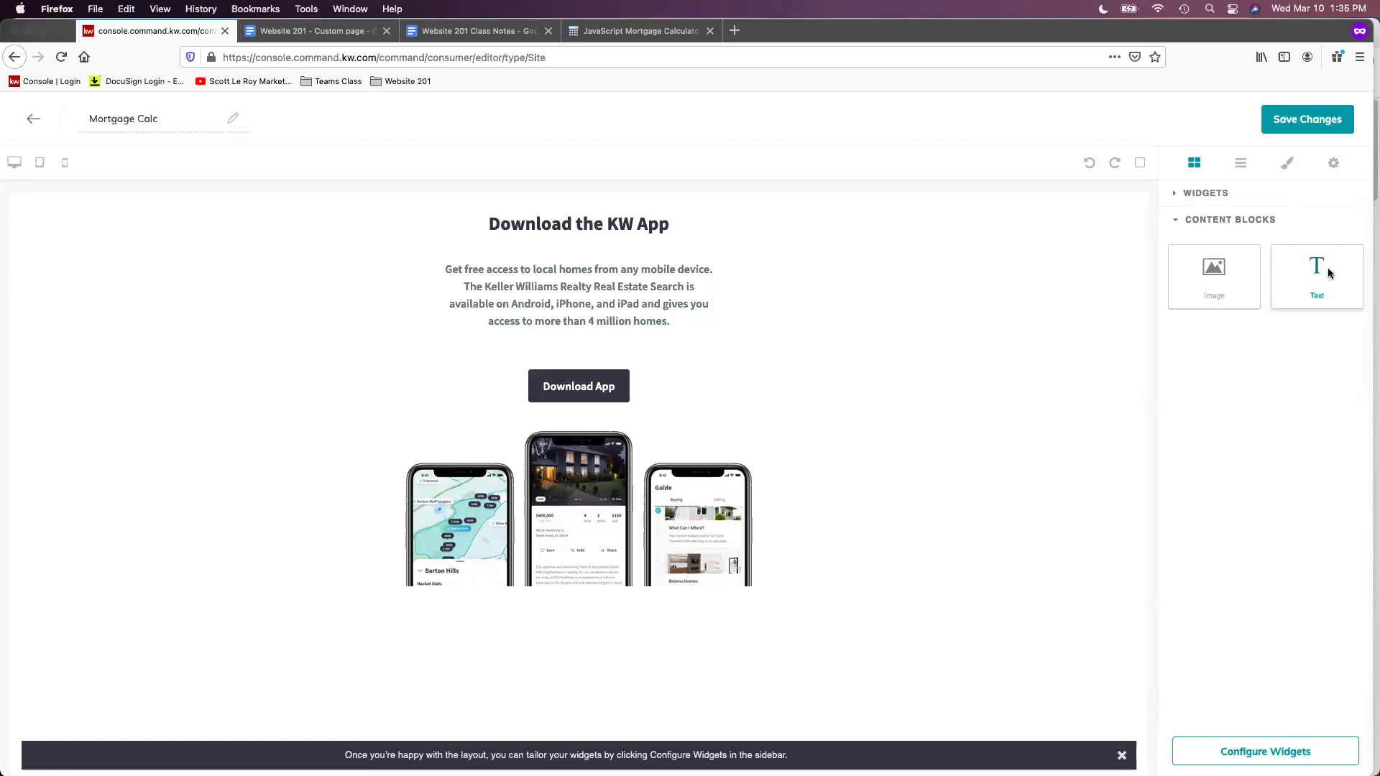
drag(1328, 273, 915, 224)
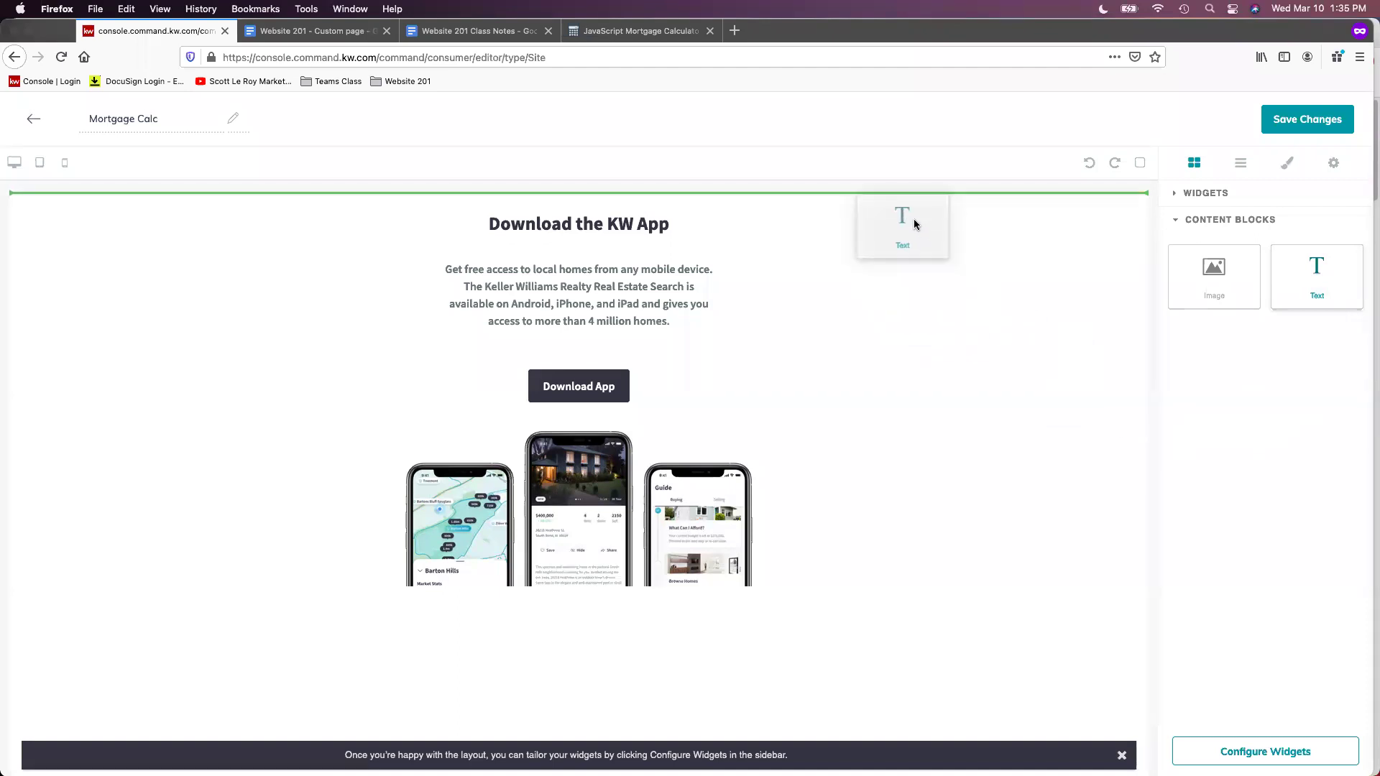
drag(914, 225, 815, 207)
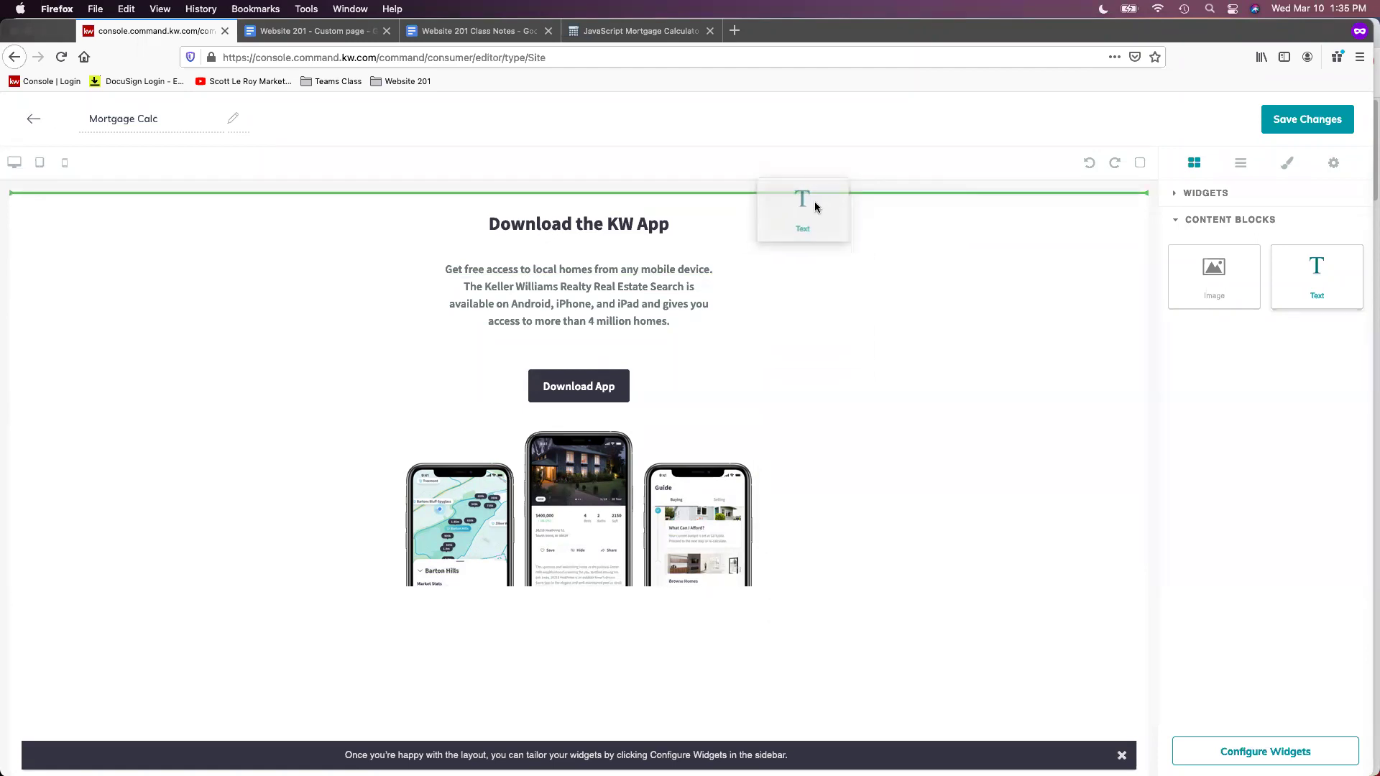
drag(815, 207, 814, 206)
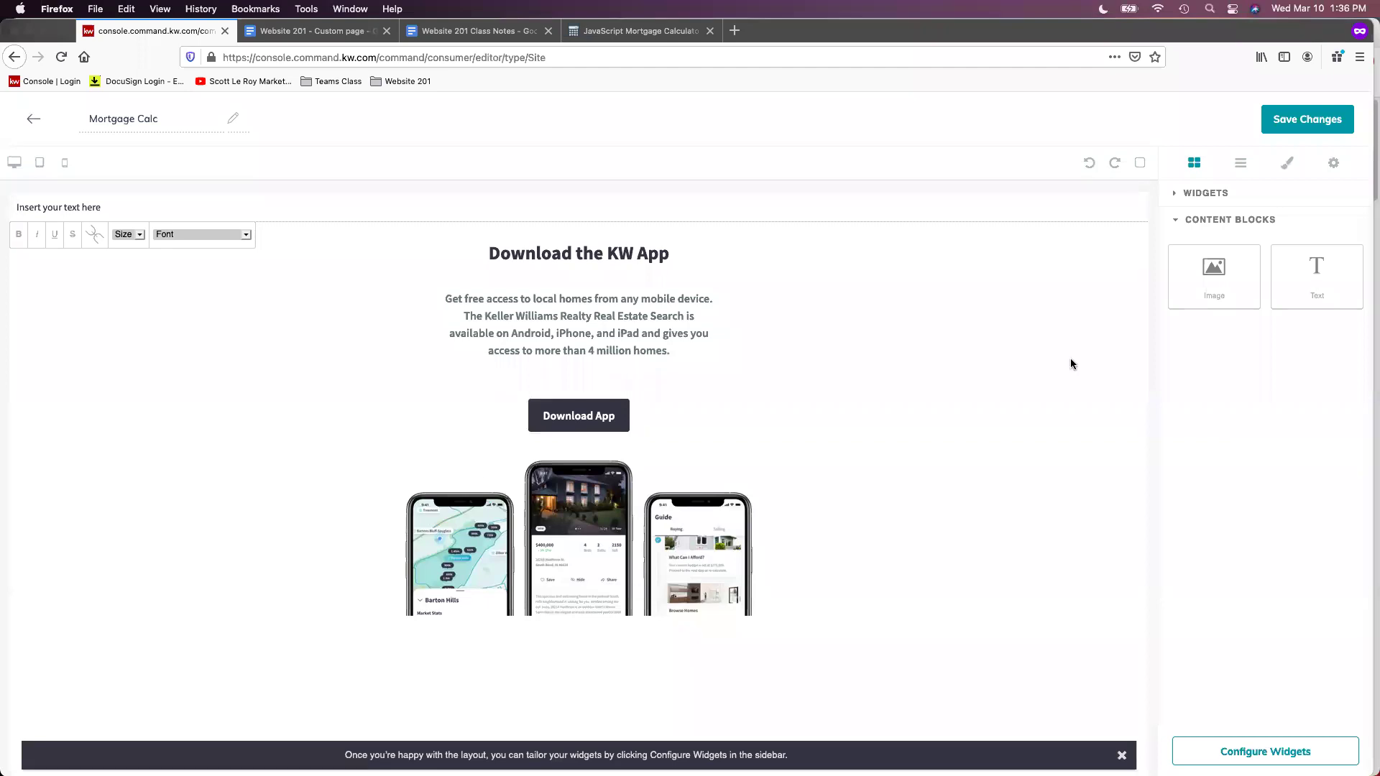
Copy the calculator's Step 2 embed source code and switch back to the KW Command editor
click(656, 37)
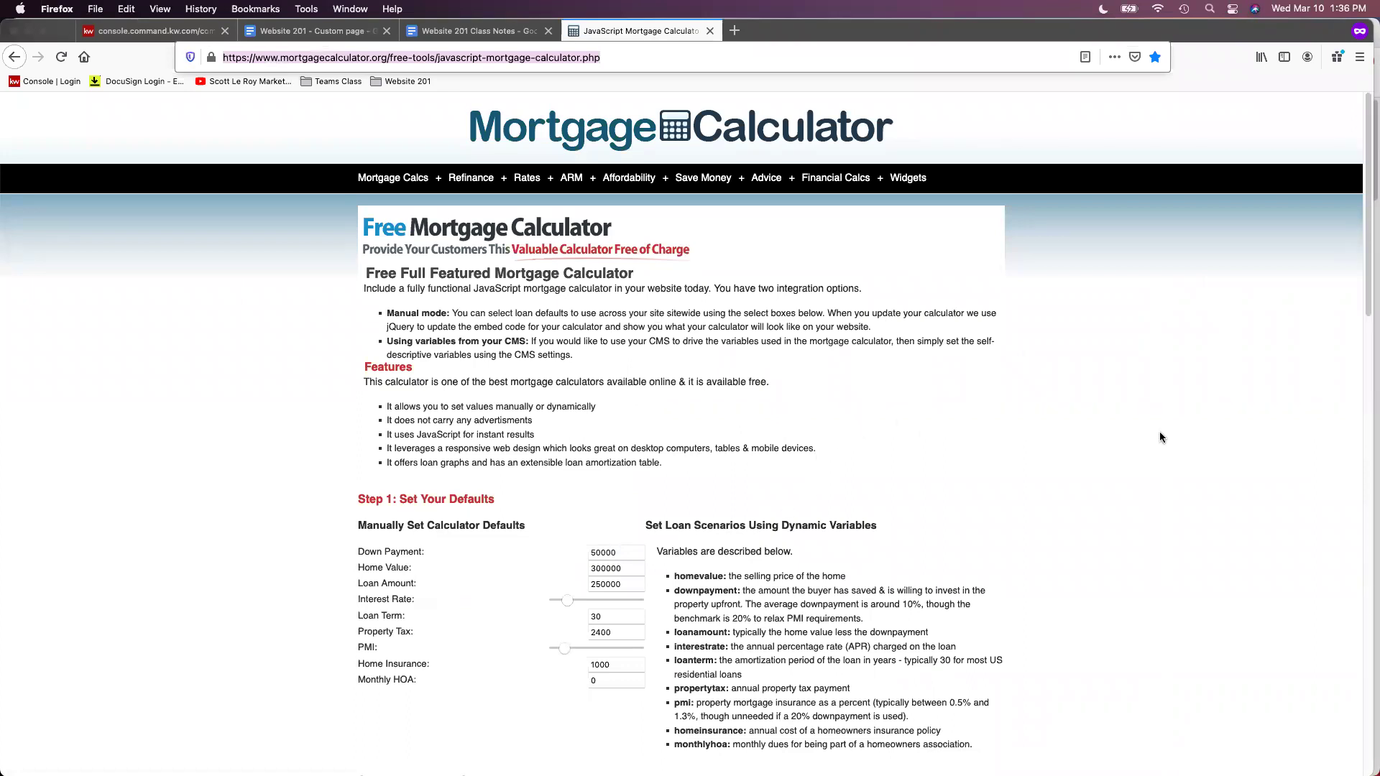
scroll(1159, 433, down, 1)
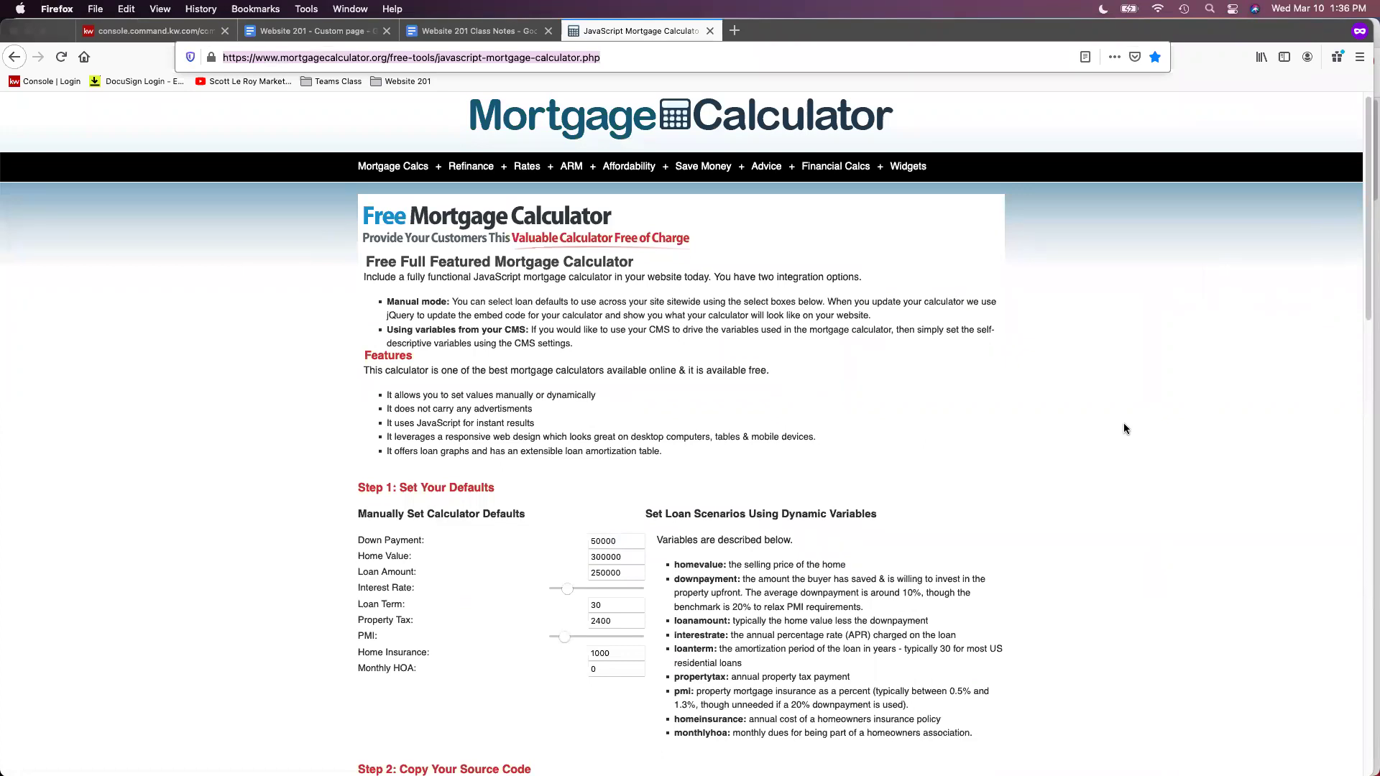
scroll(1125, 429, down, 10)
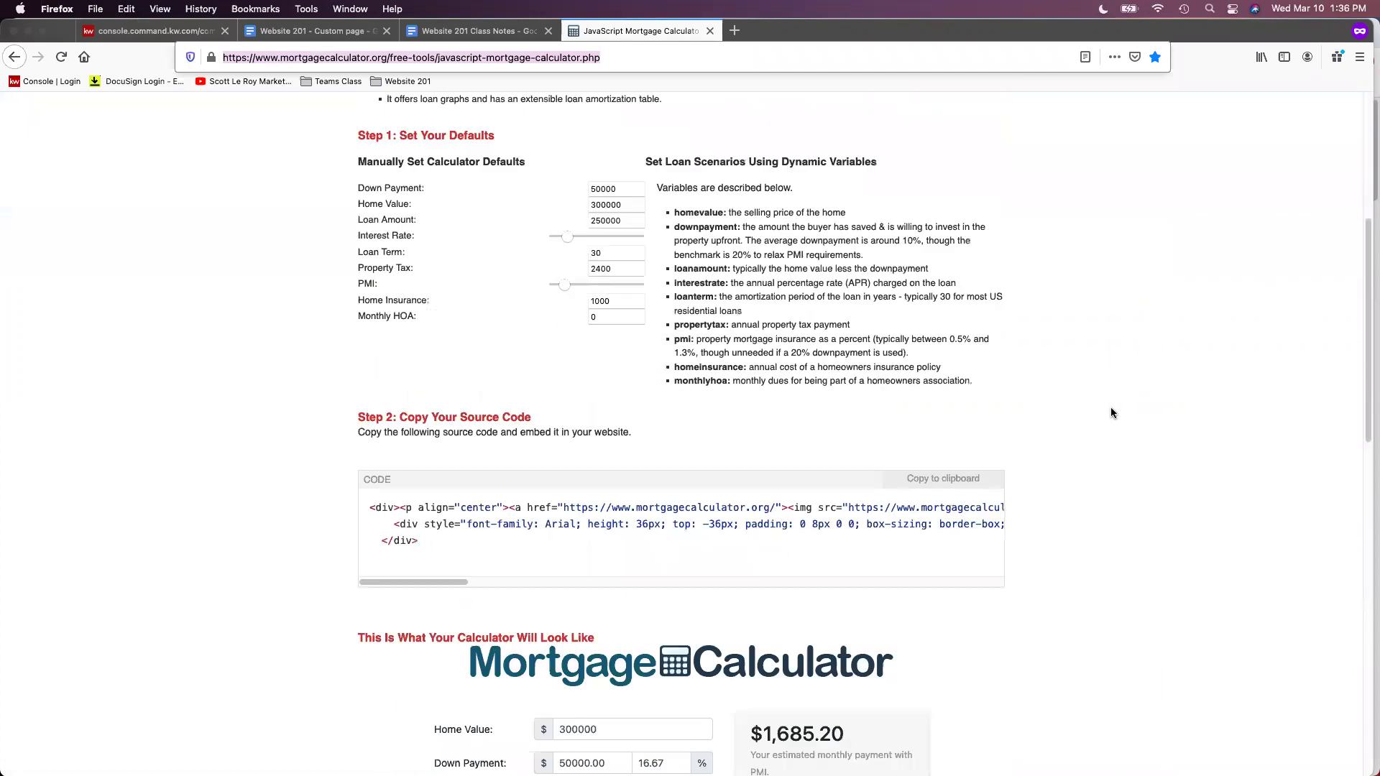
scroll(1113, 413, down, 1)
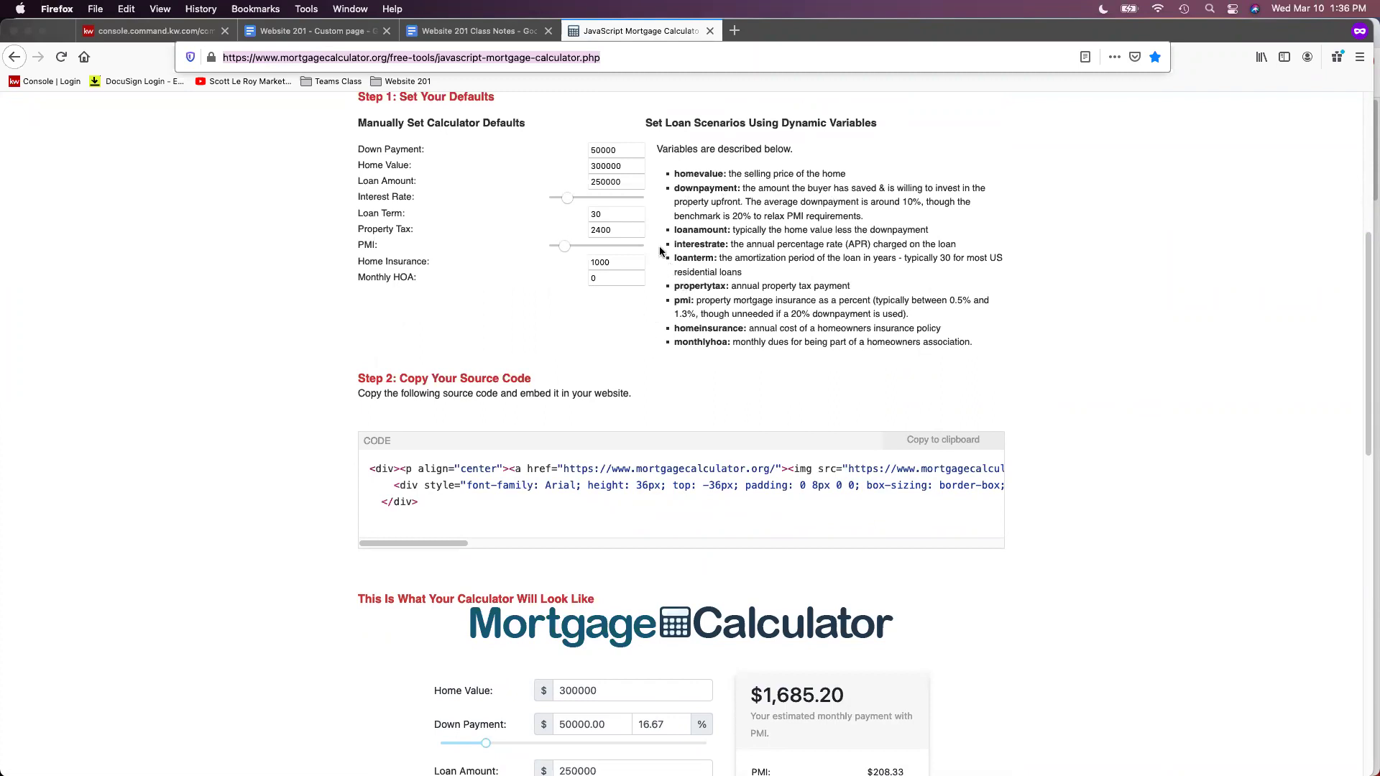
scroll(739, 449, down, 1)
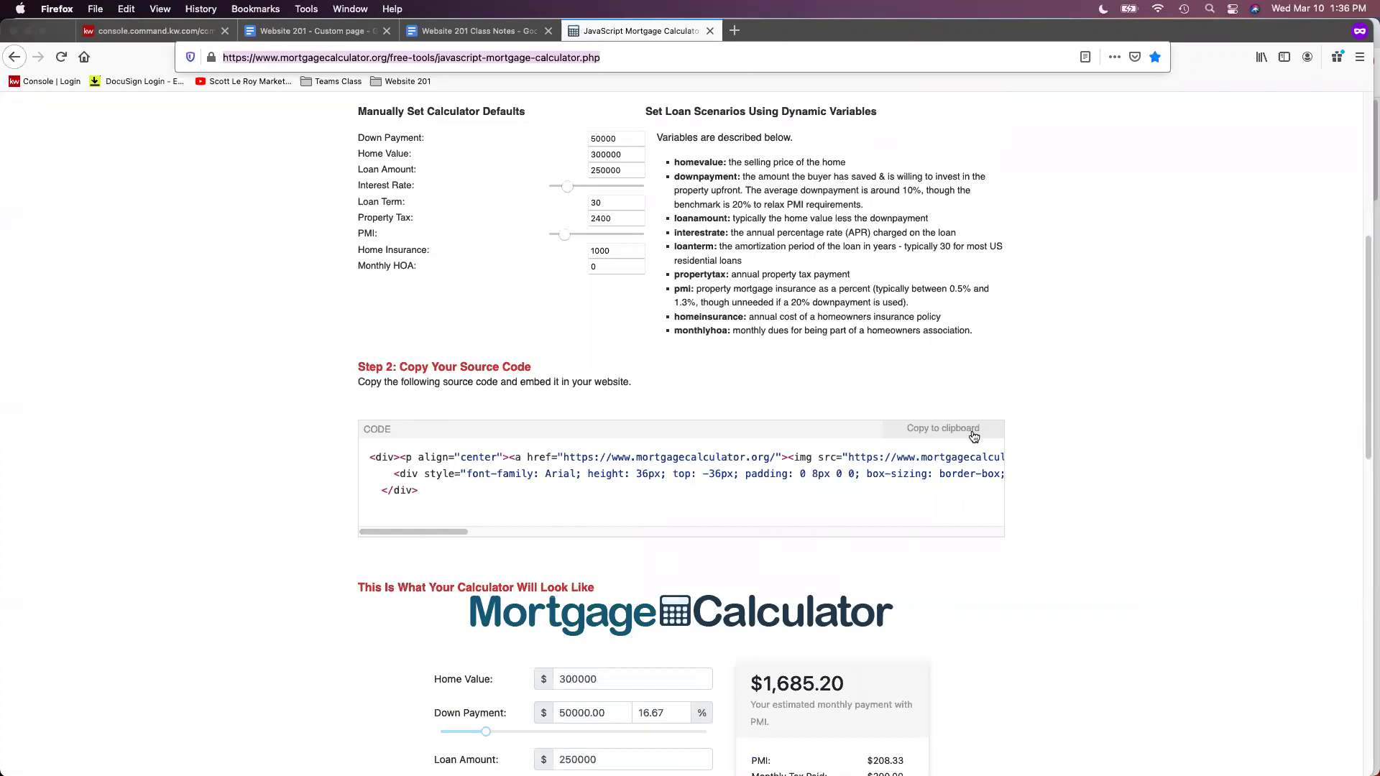
click(974, 436)
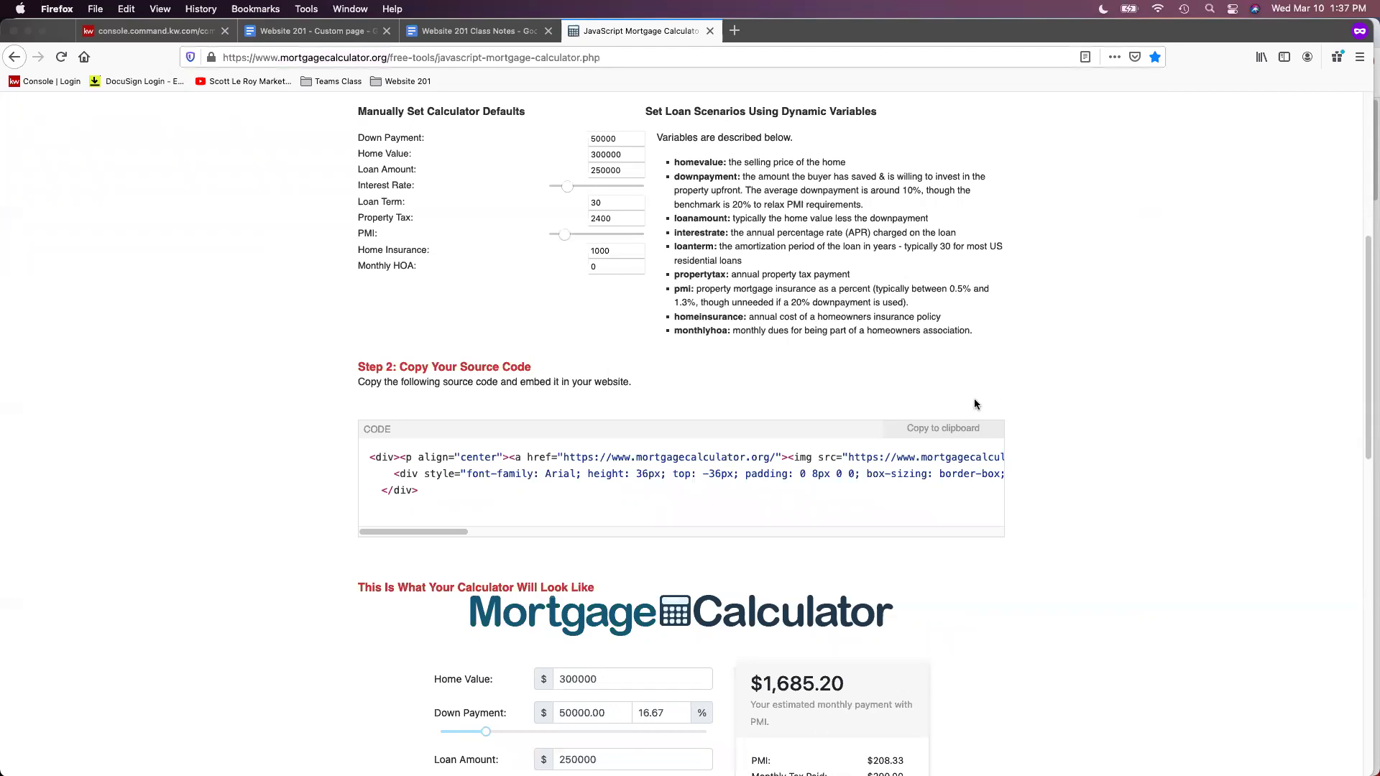
click(952, 435)
click(173, 33)
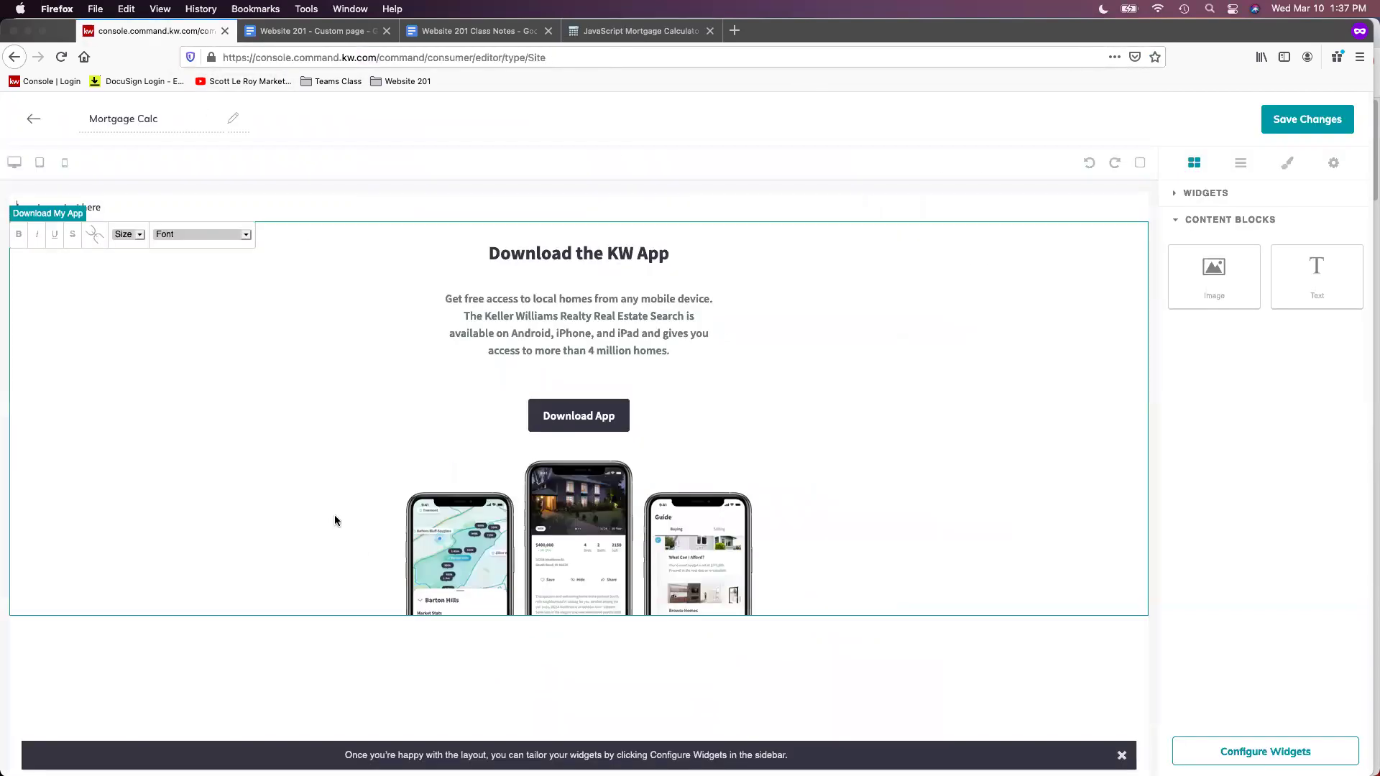
Replace the 'Insert your text here' placeholder with the pasted mortgage calculator embed code
triple_click(88, 208)
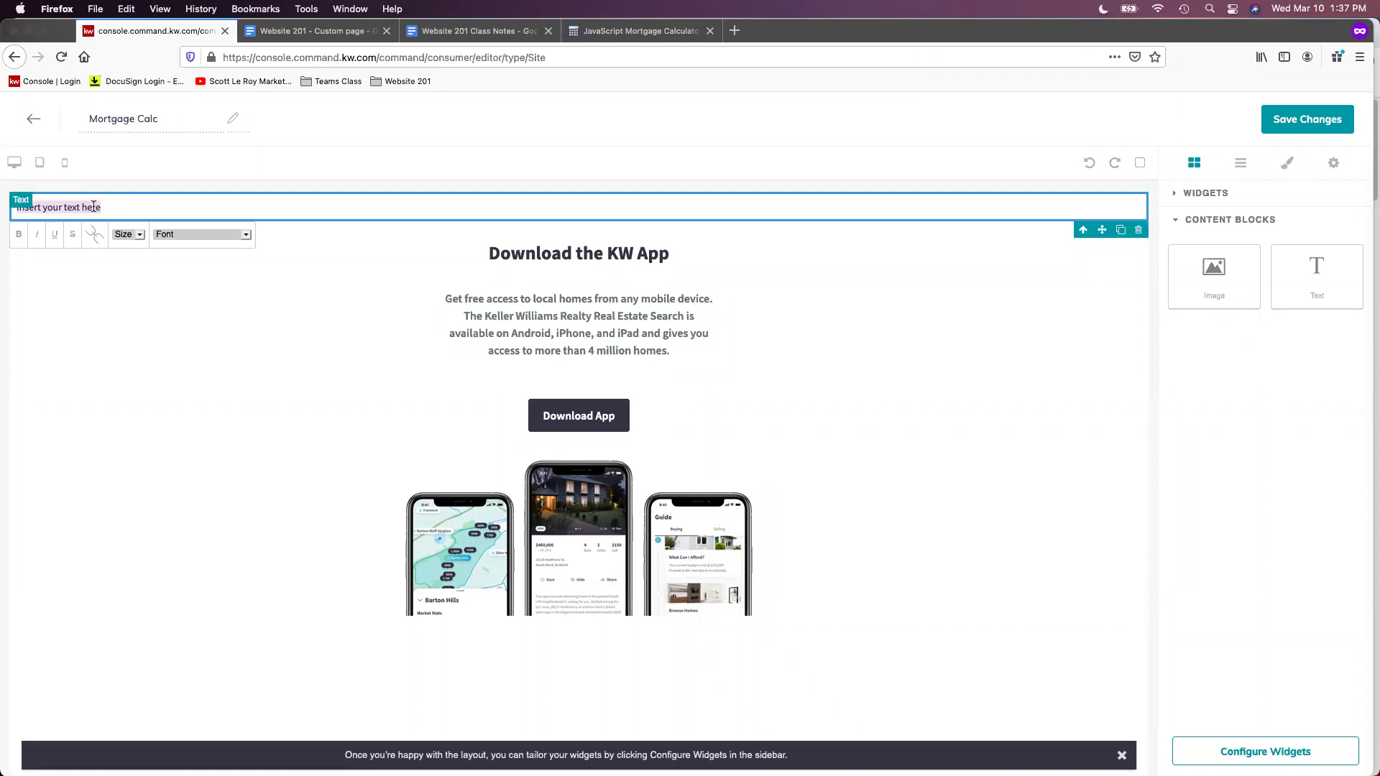
right_click(94, 207)
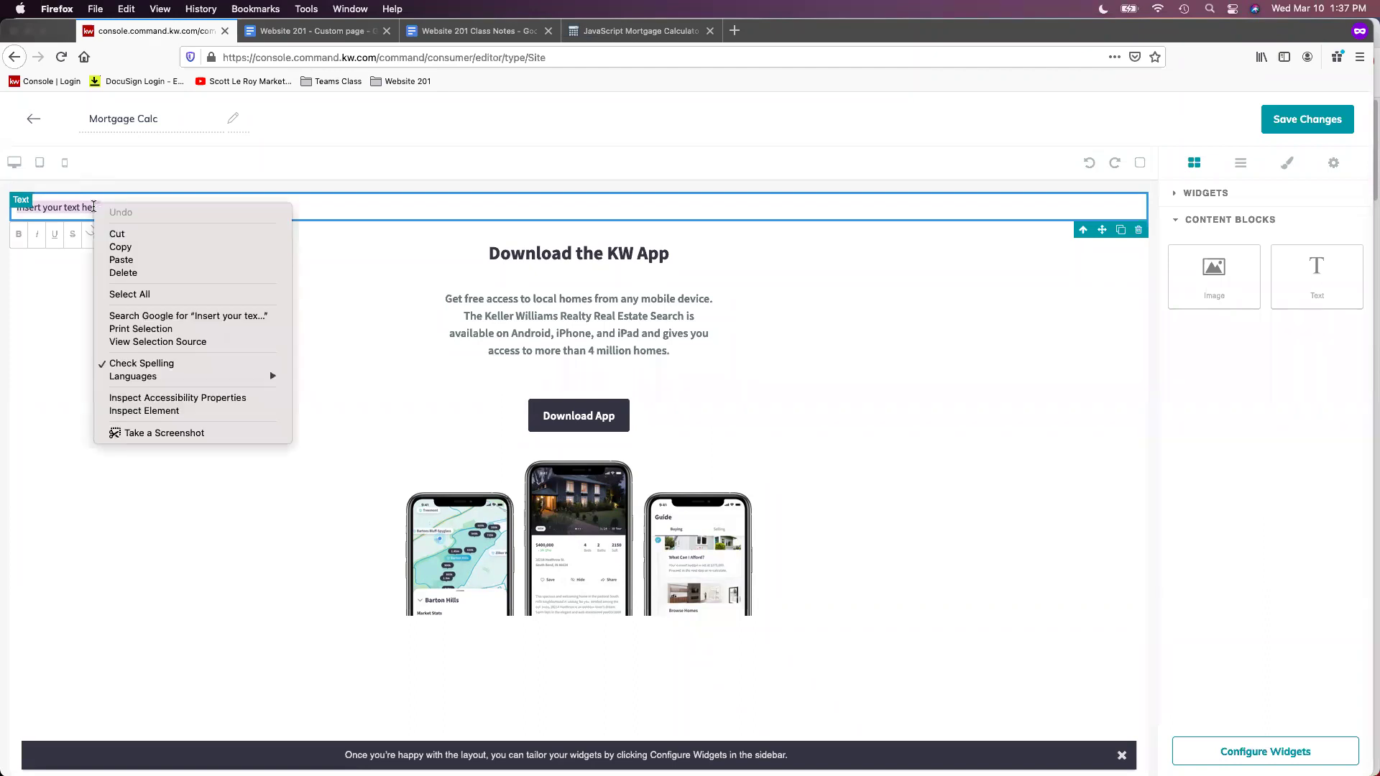
click(128, 261)
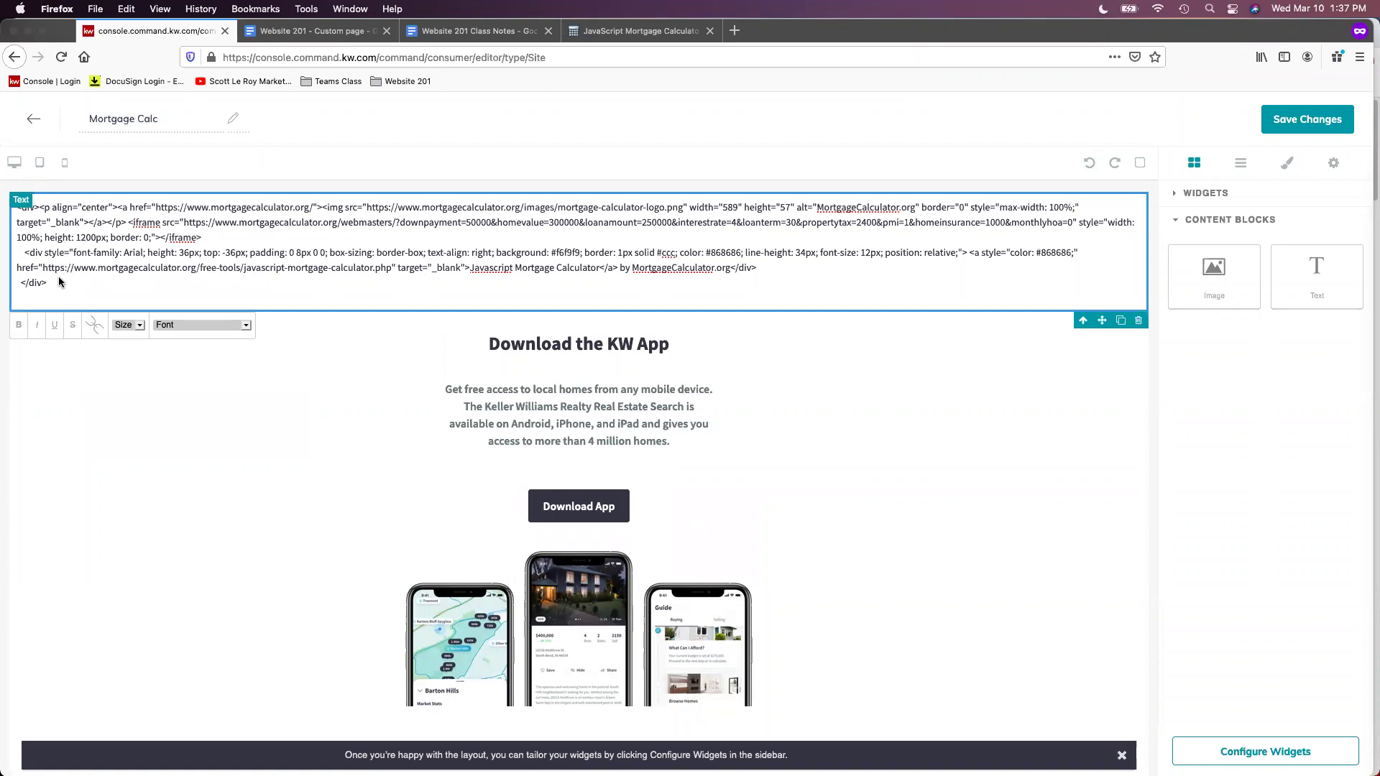
drag(60, 283, 13, 179)
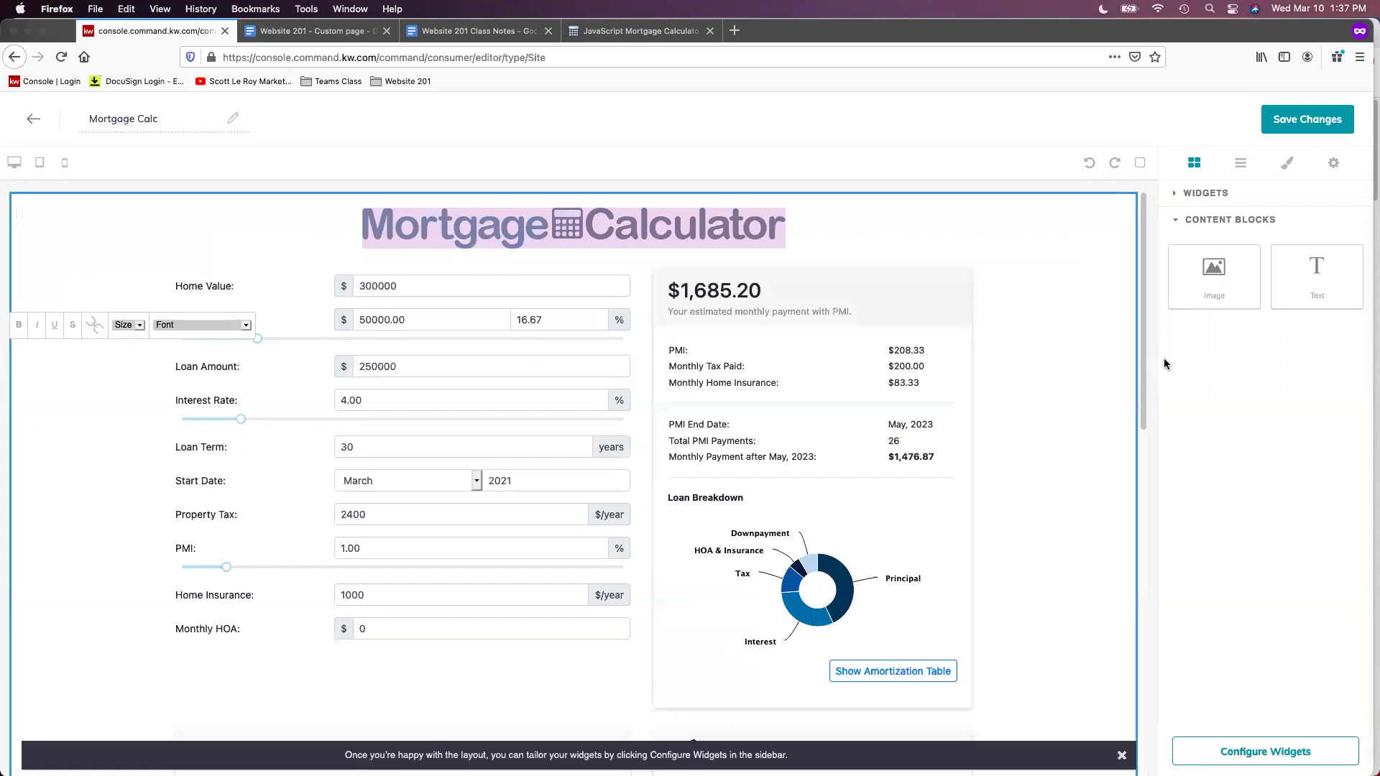
scroll(1108, 481, down, 10)
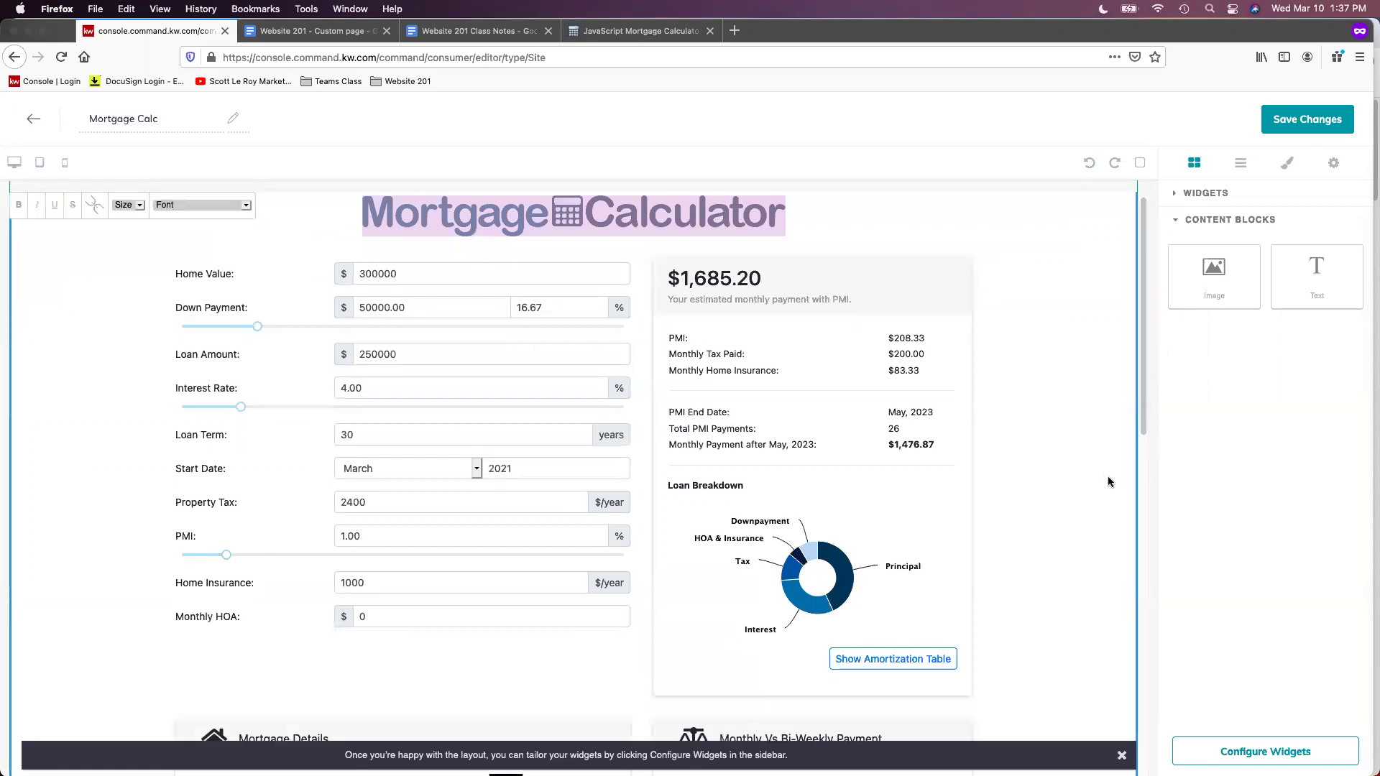
scroll(1122, 464, down, 4)
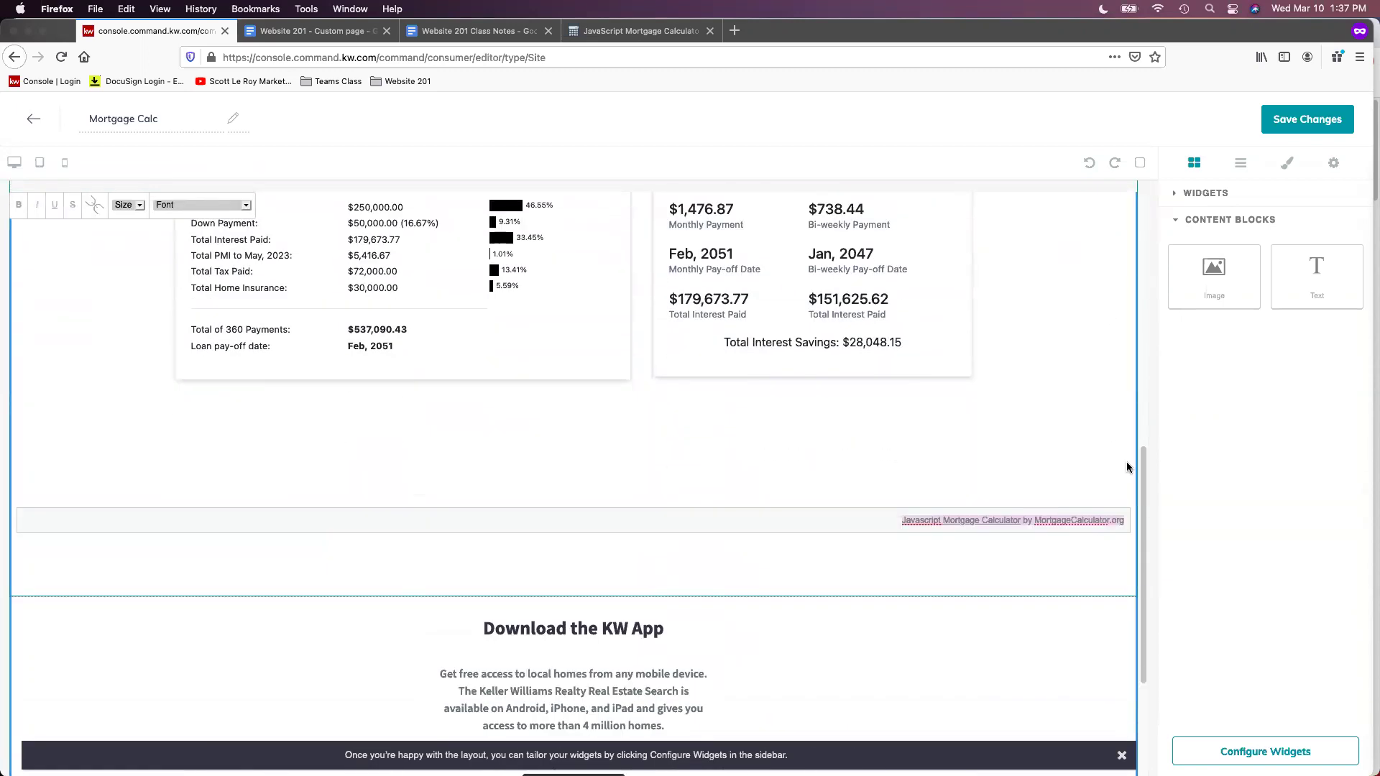
scroll(1143, 466, up, 3)
scroll(1144, 460, up, 12)
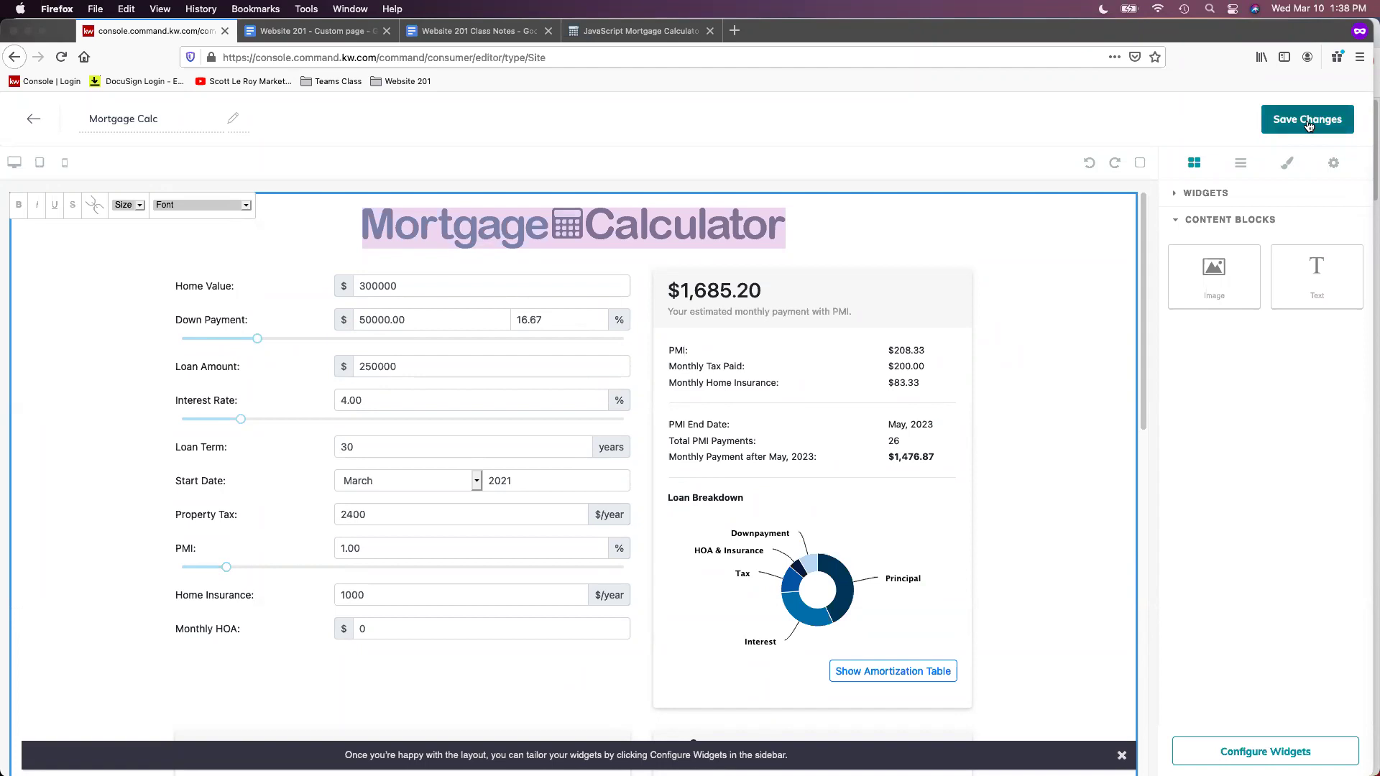
Save Mortgage Calc without publishing, then bring up the Create a New Page dialog
click(1308, 126)
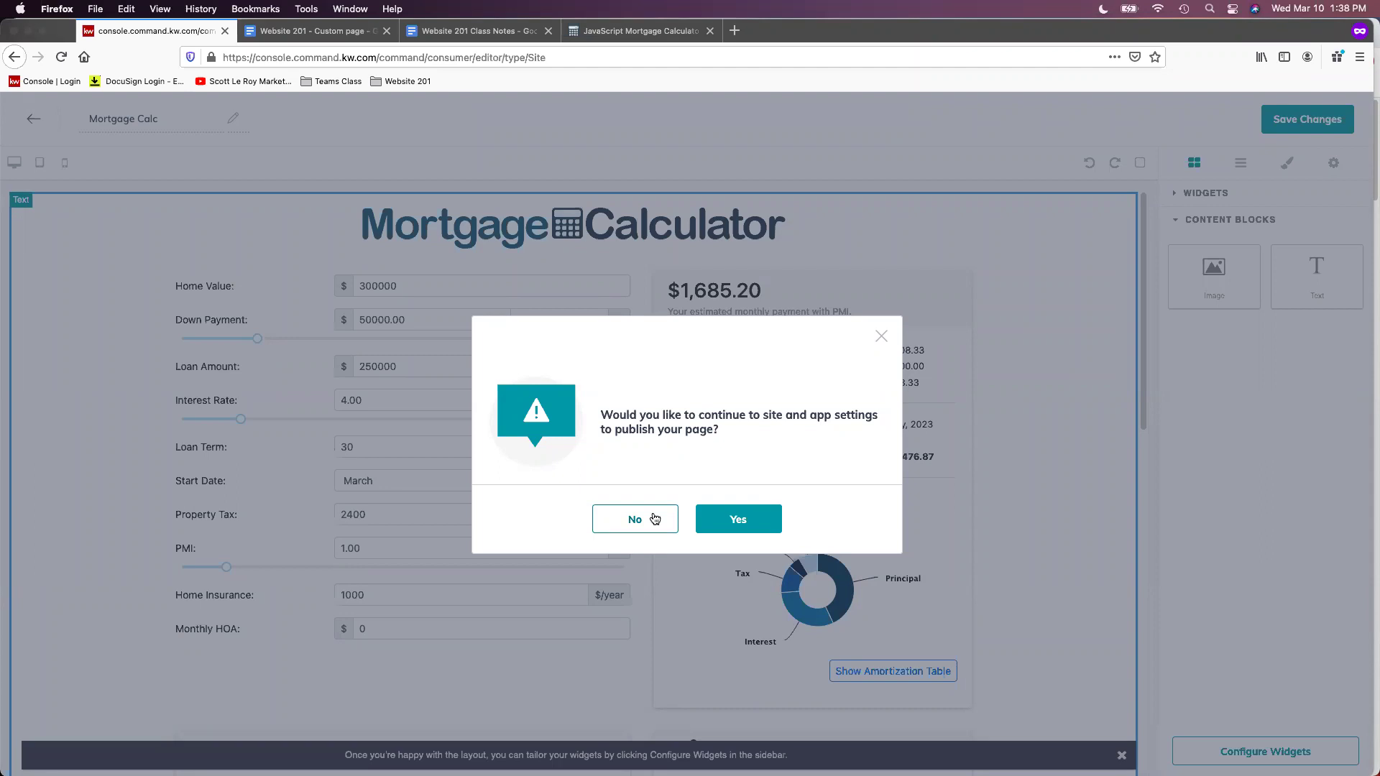
click(655, 518)
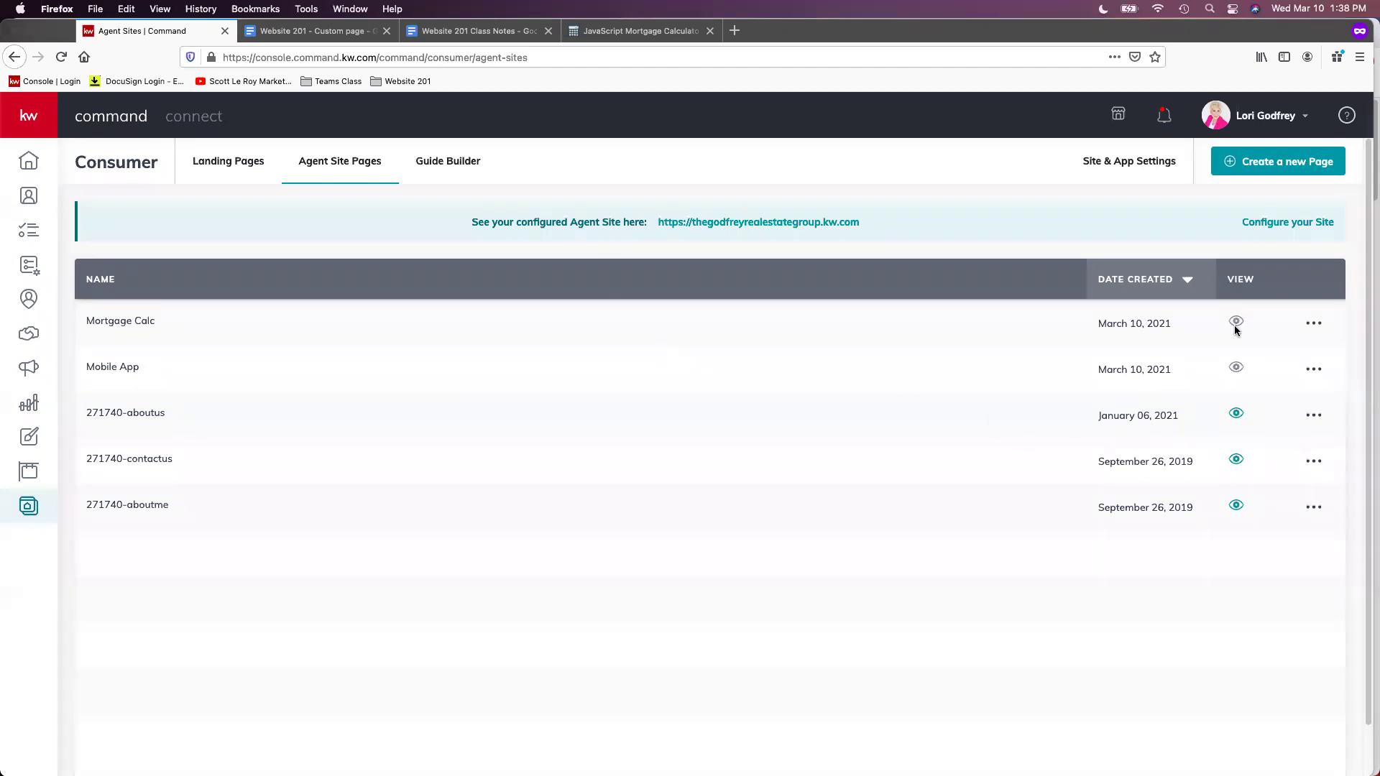
click(1280, 165)
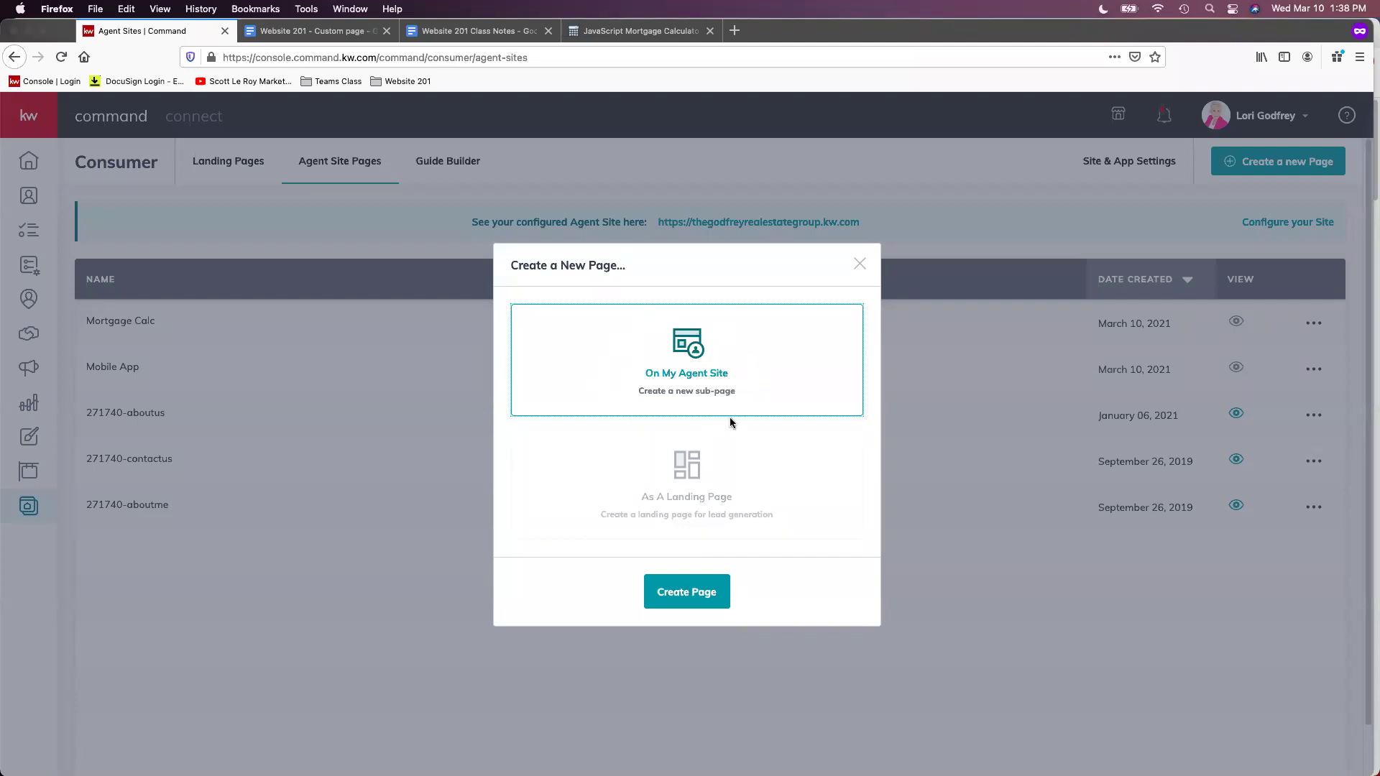
Confirm Create Page so the new agent site sub-page opens empty in the editor
click(710, 595)
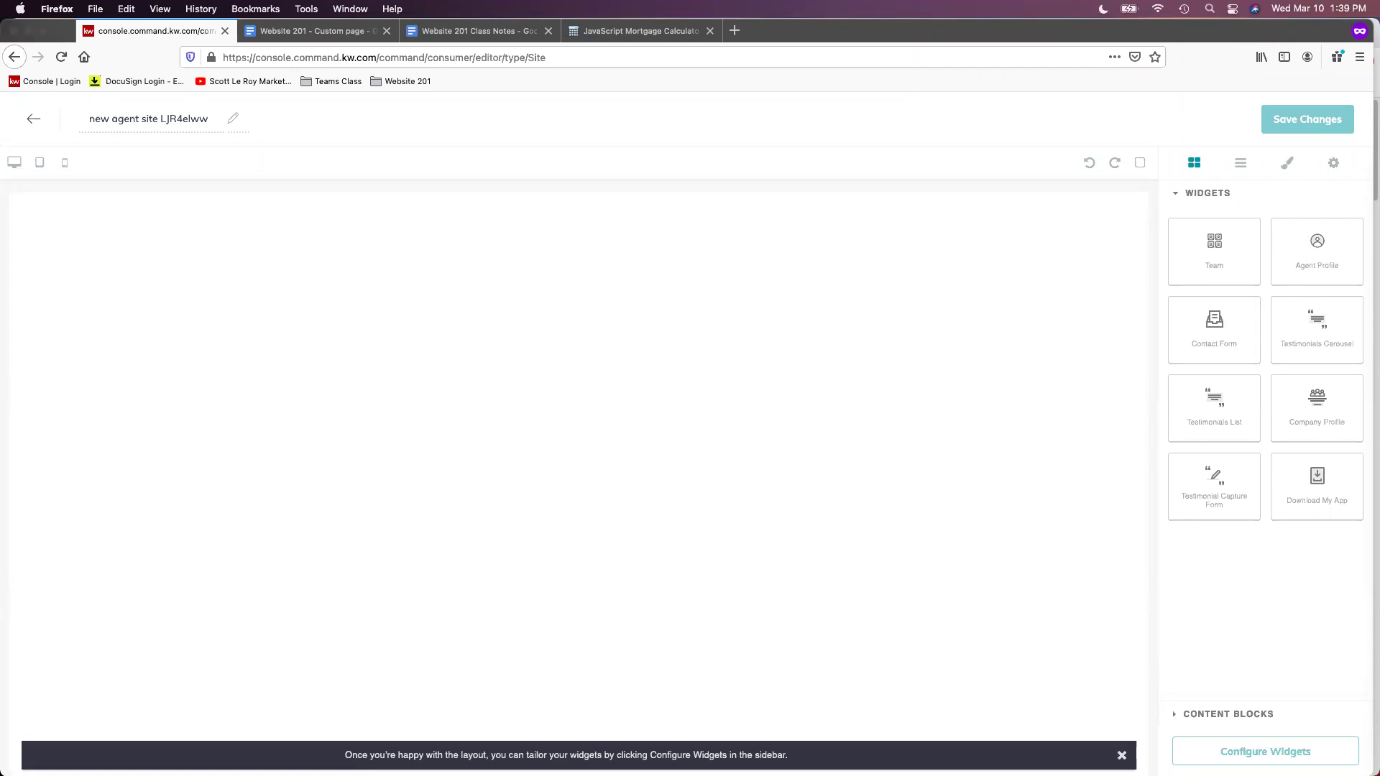
Replace the page name 'new agent site LJR4elww' with 'Blog'
click(127, 116)
triple_click(152, 119)
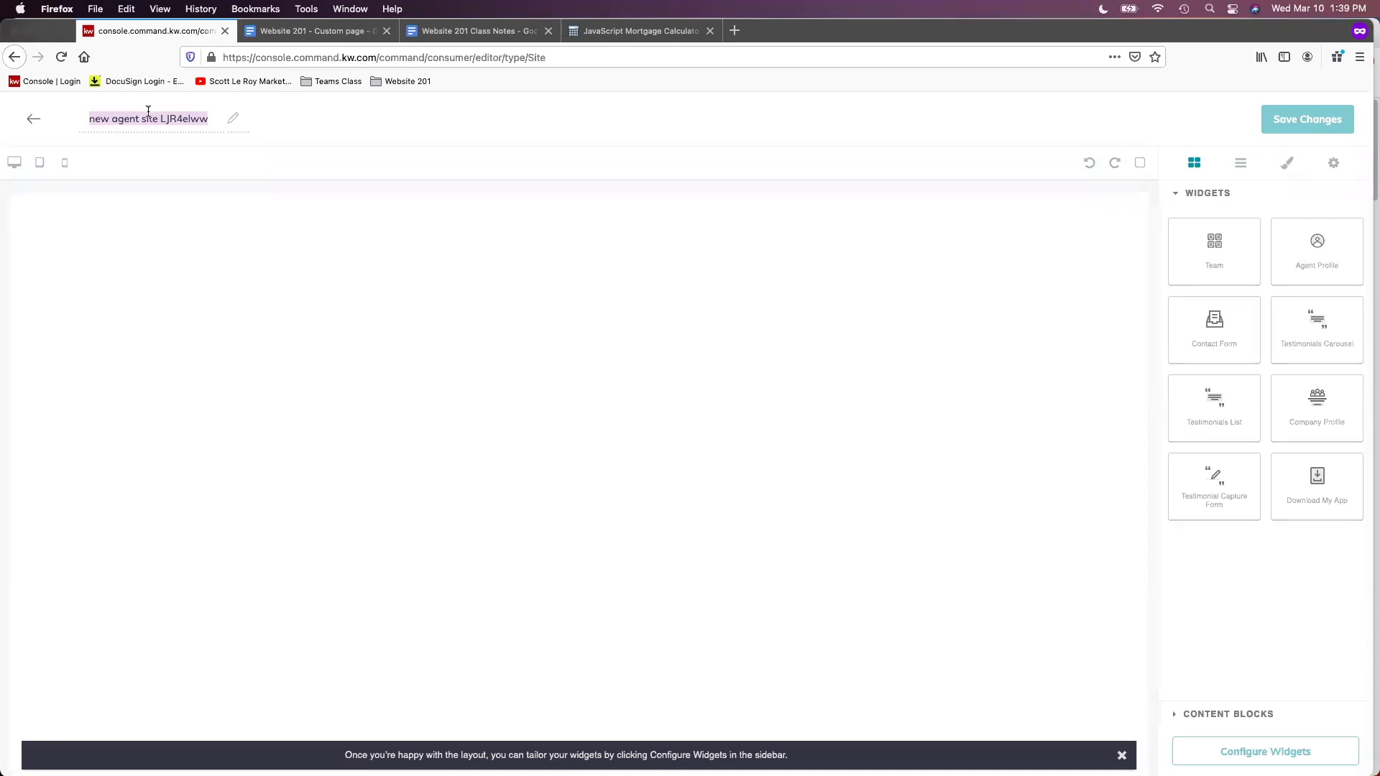
text(Blog)
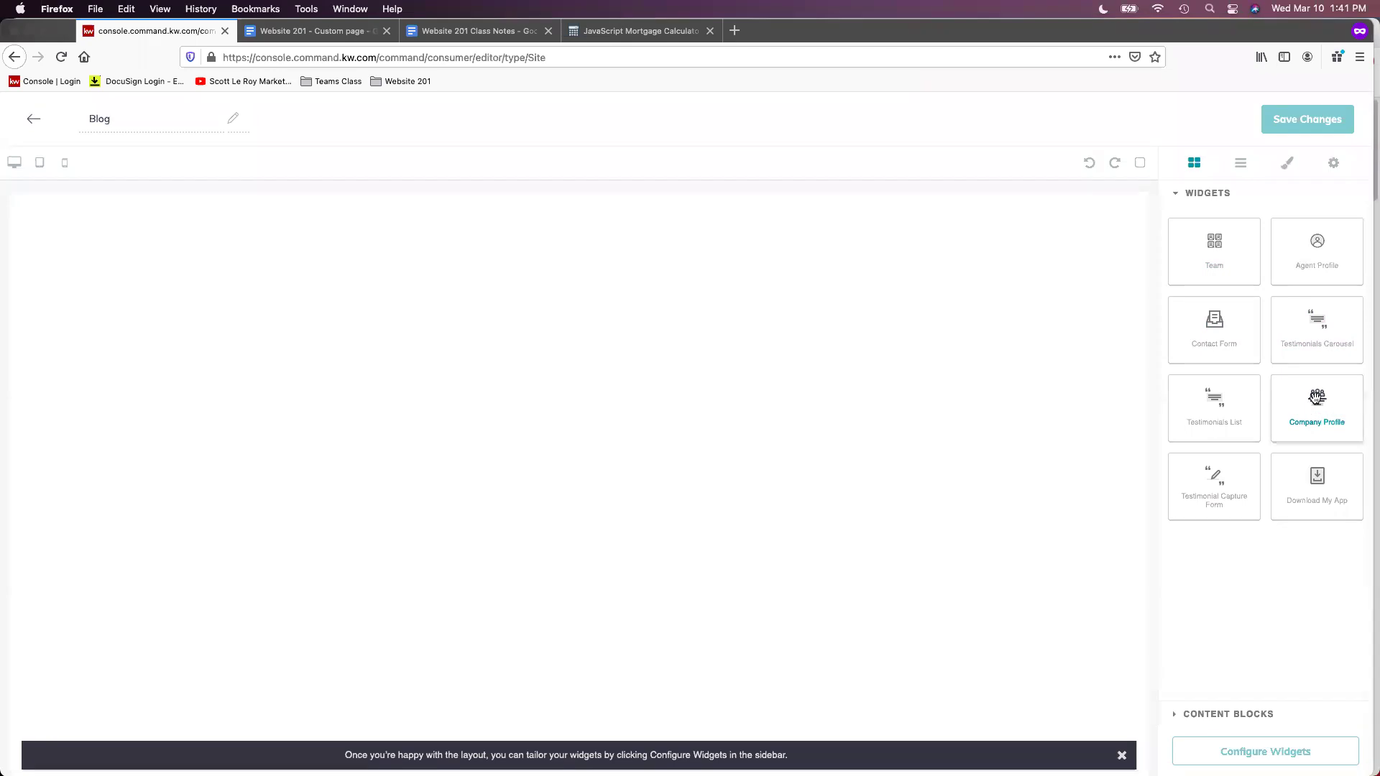
Drop the Company Profile widget from the Widgets sidebar onto the Blog page canvas
drag(1317, 415, 671, 292)
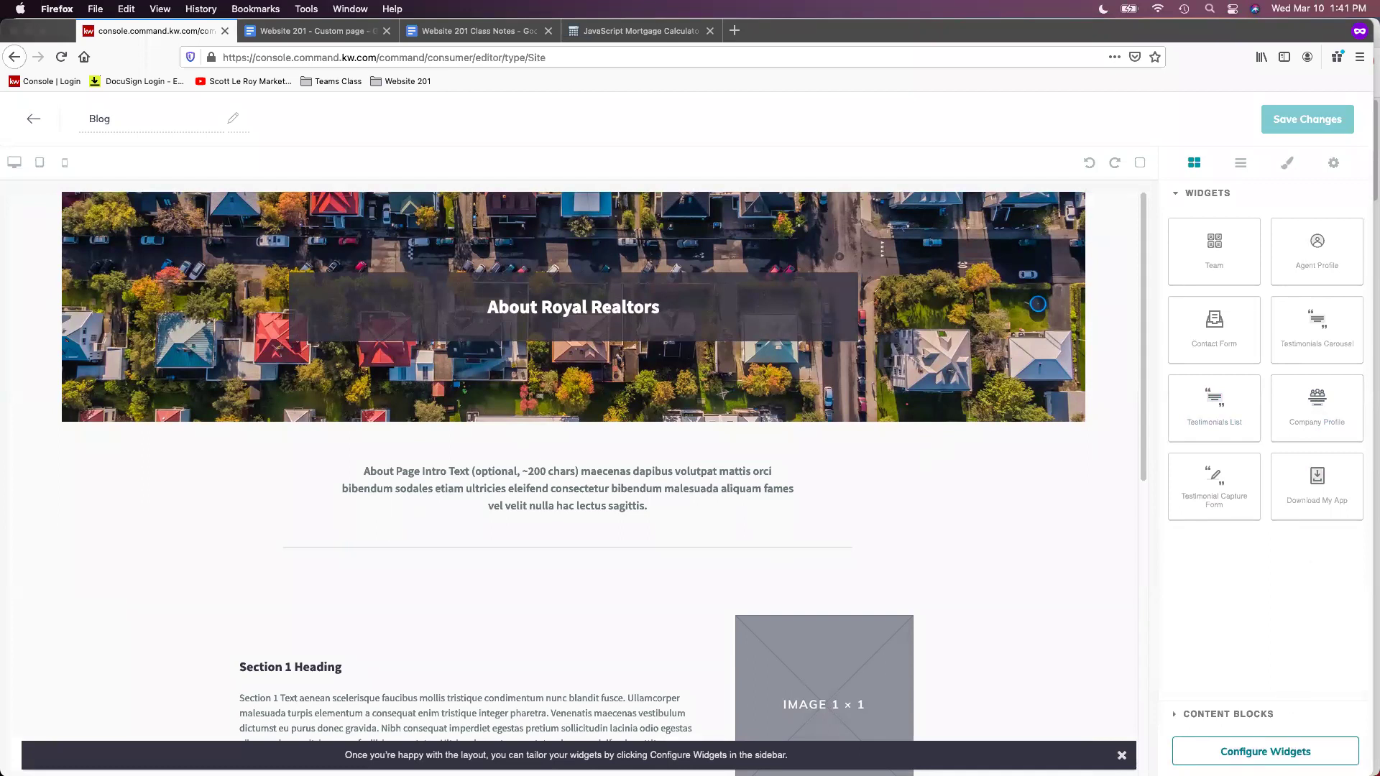
Enter 'Real Estate Blog' as the Company Profile headline in the widget settings
click(1286, 758)
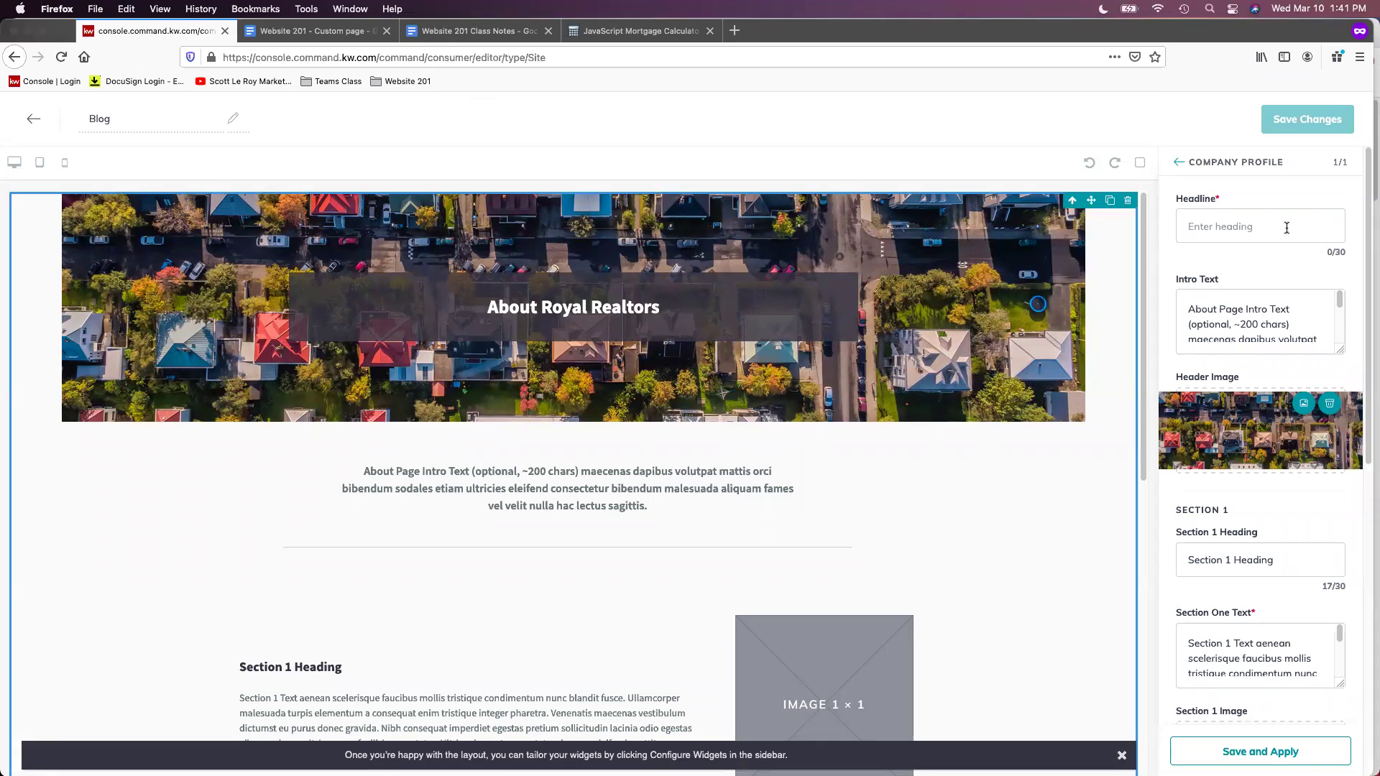
click(1287, 228)
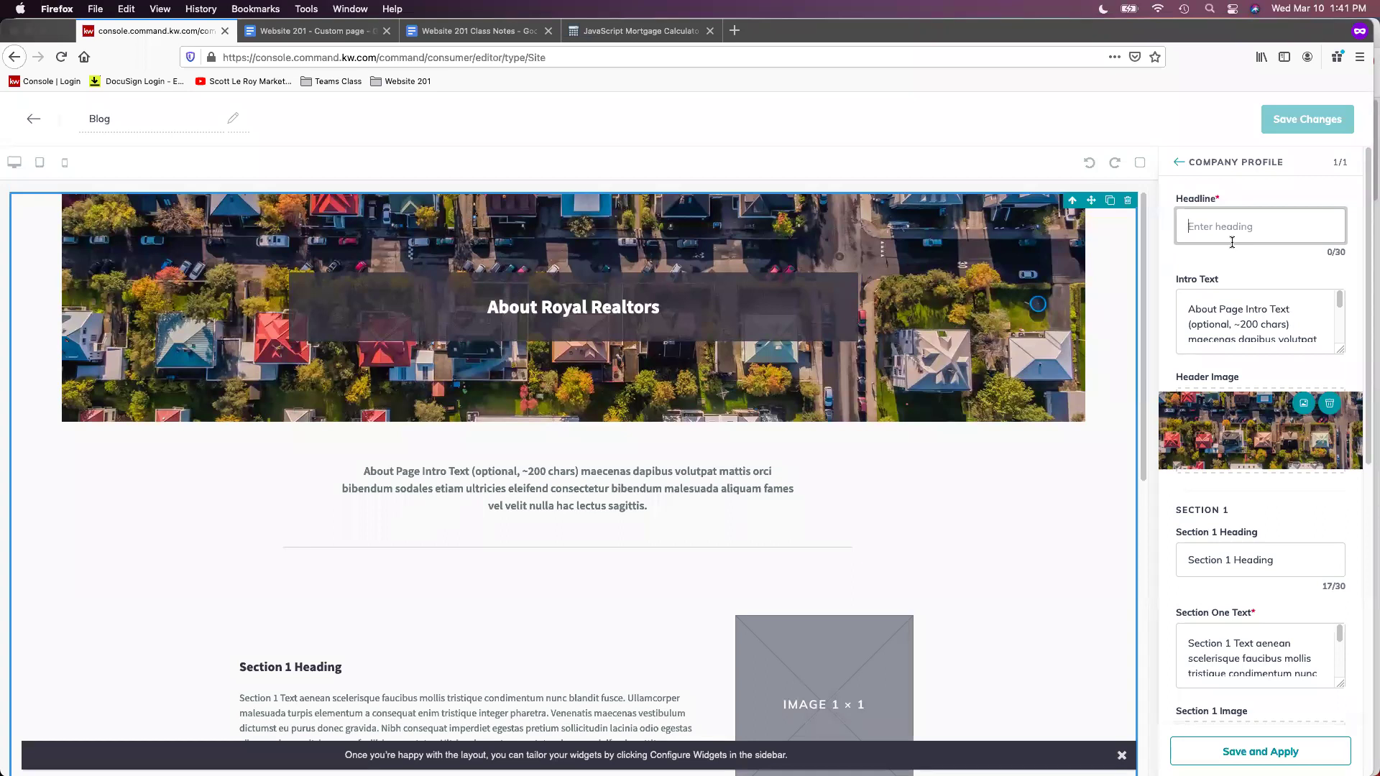
text(Real Estate Blog)
Delete all of the placeholder Intro Text
click(1278, 317)
triple_click(1277, 317)
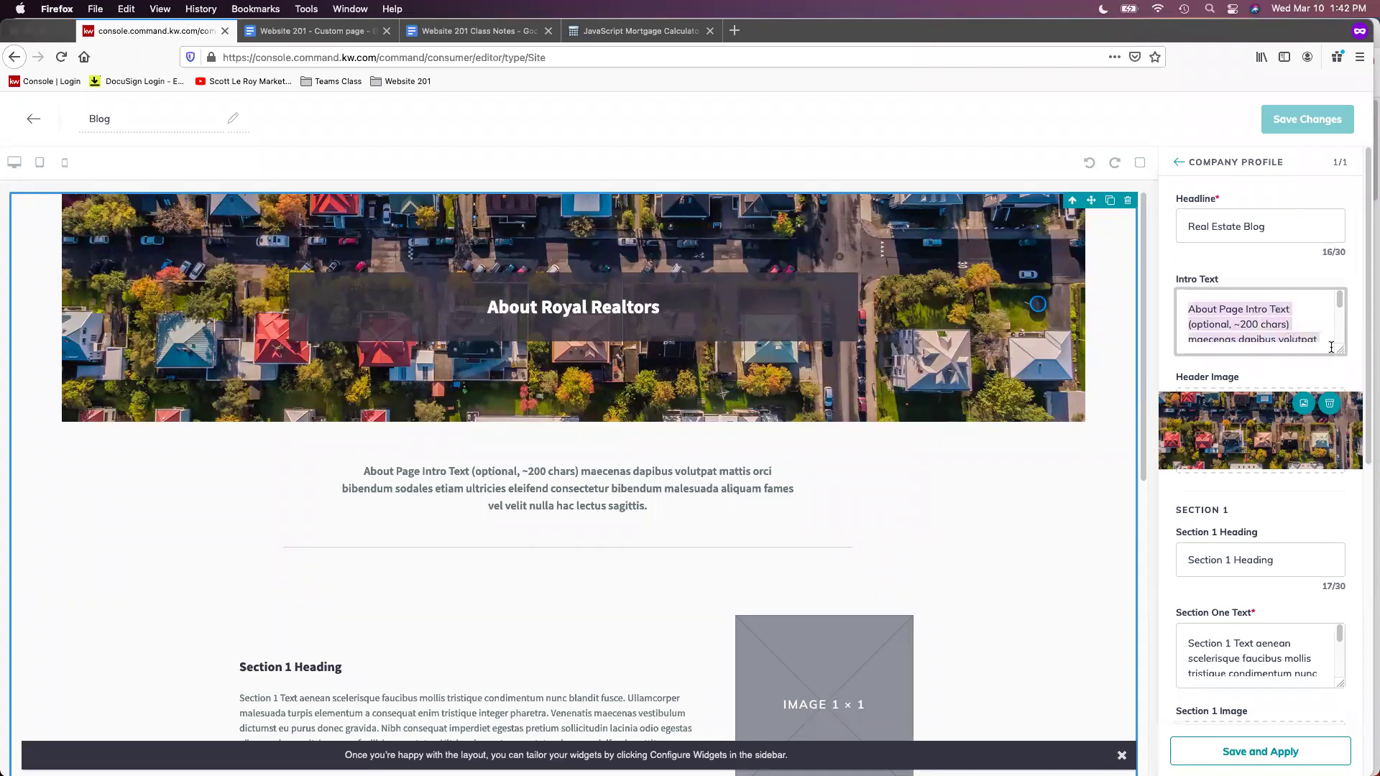
click(1277, 334)
triple_click(1277, 334)
key(BackSpace)
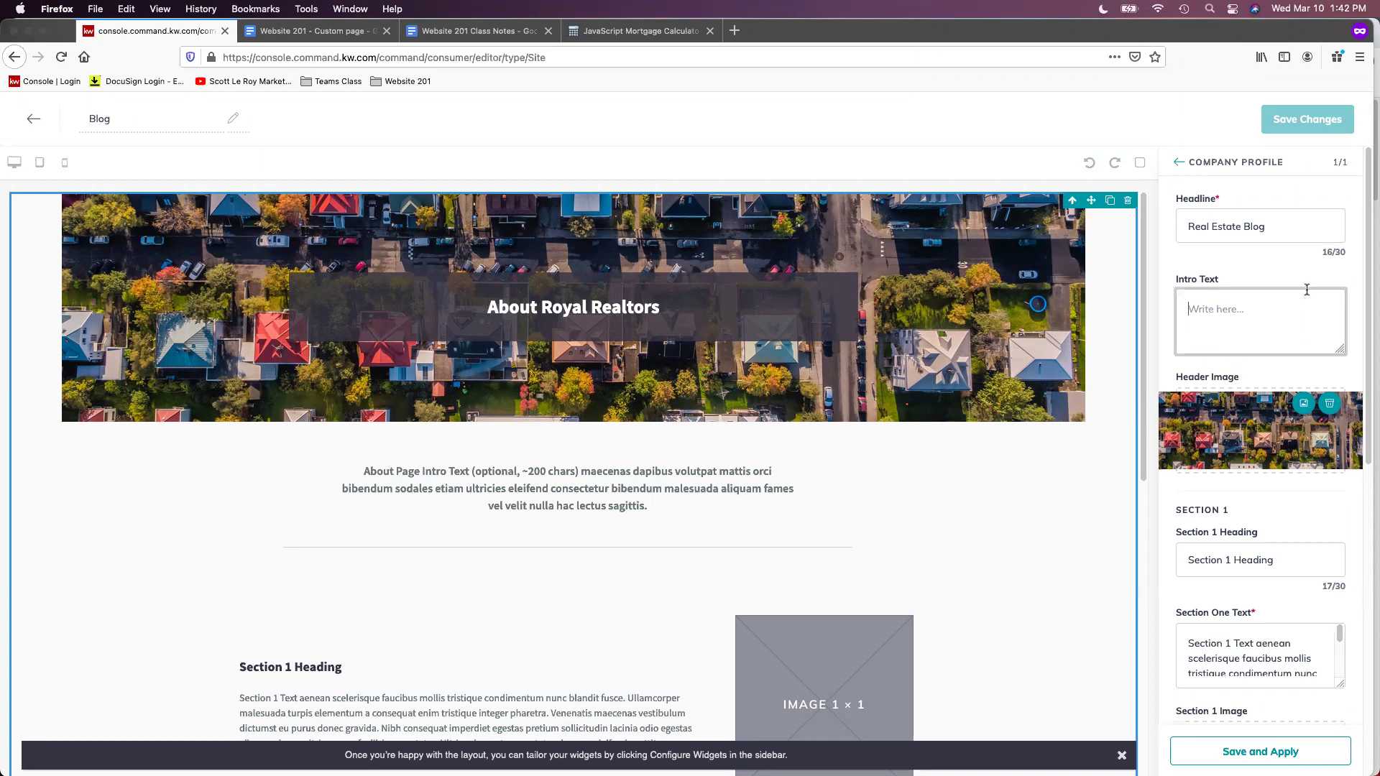
Clear the Section 1 heading and text, and remove the Section 1 image
scroll(1337, 342, down, 1)
scroll(1337, 342, down, 1)
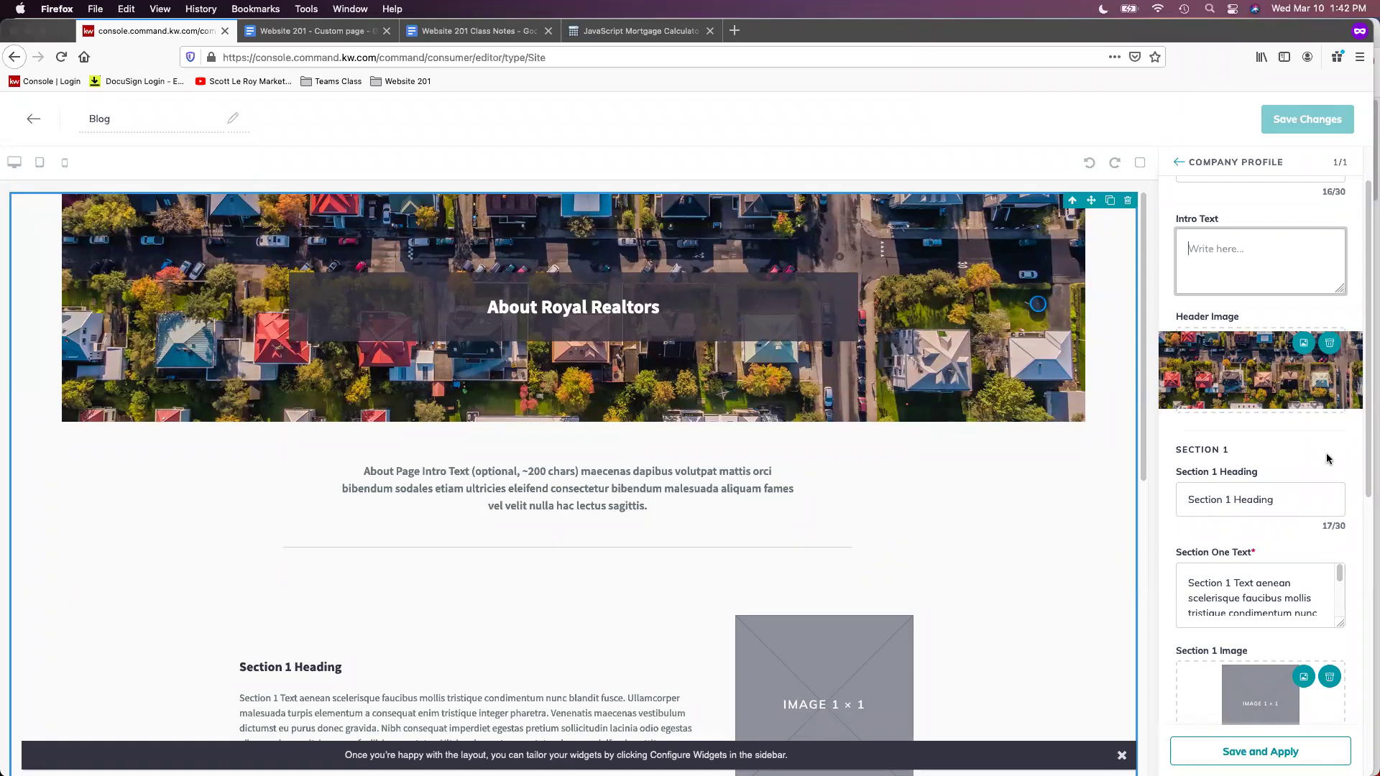
scroll(1327, 459, down, 2)
scroll(1319, 417, down, 2)
scroll(1342, 394, down, 1)
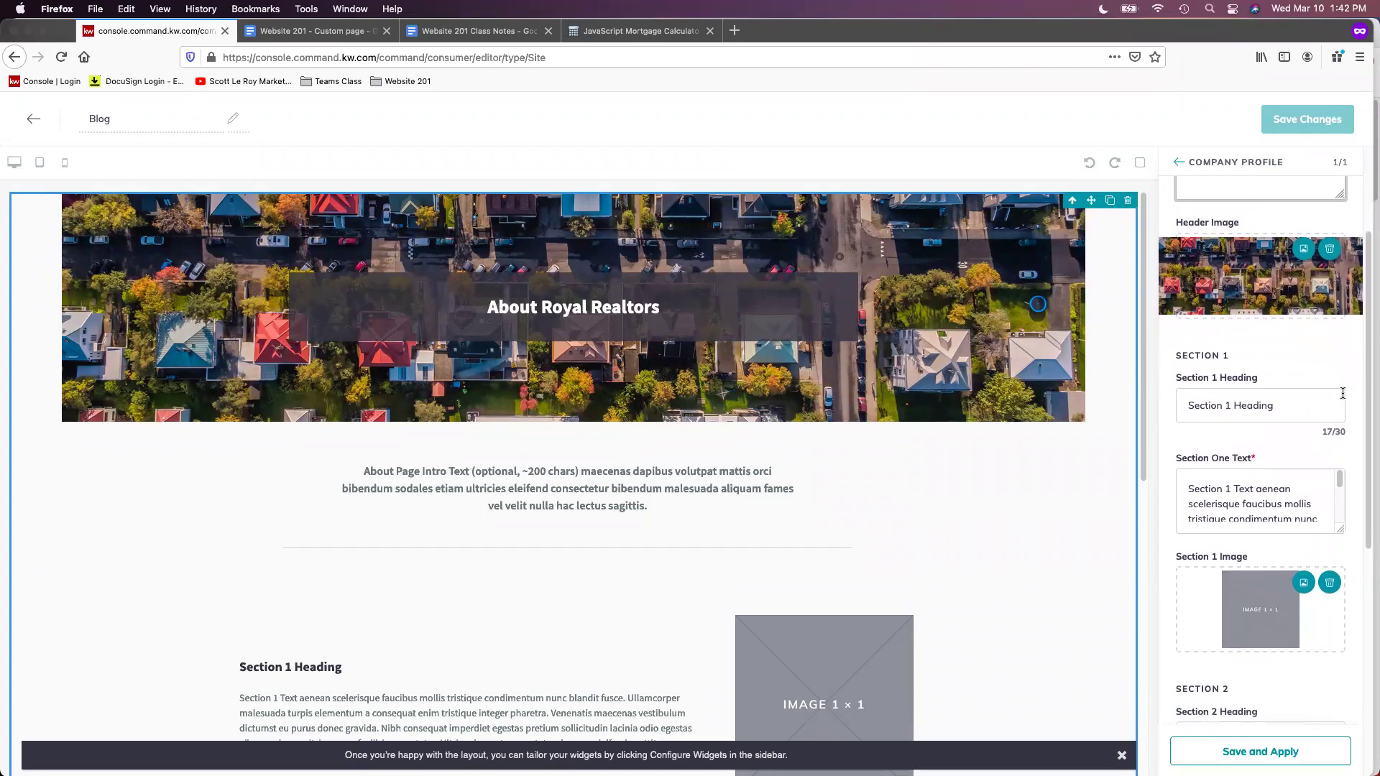
scroll(1330, 394, down, 1)
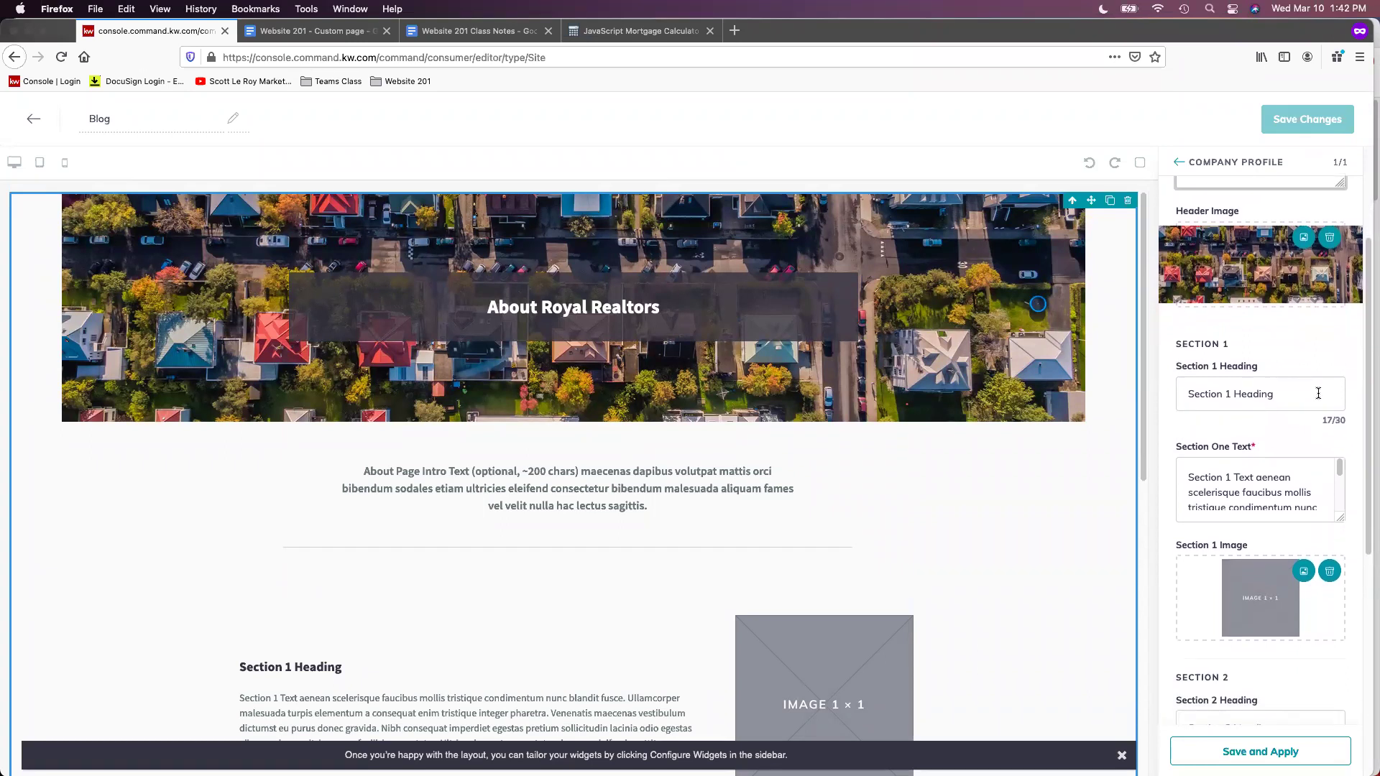
triple_click(1319, 393)
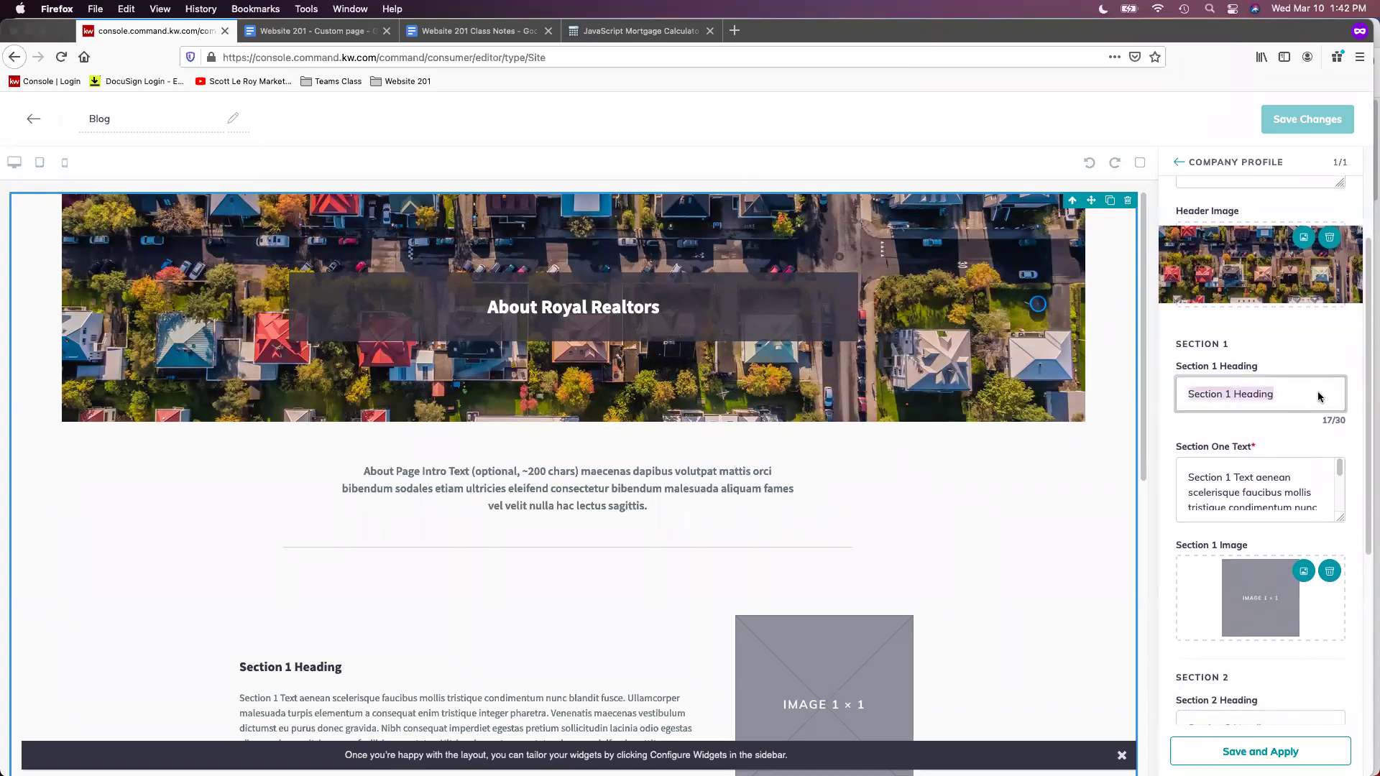
key(BackSpace)
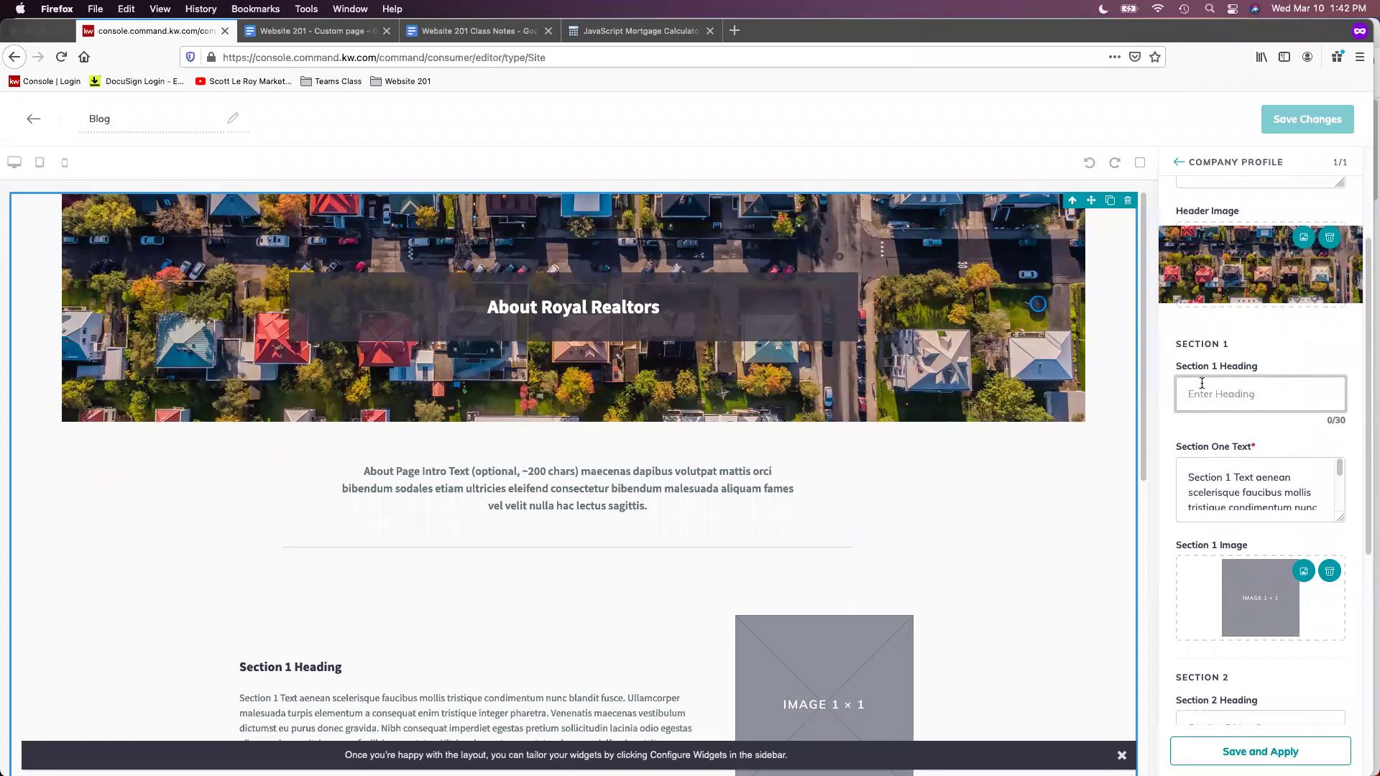
triple_click(1252, 483)
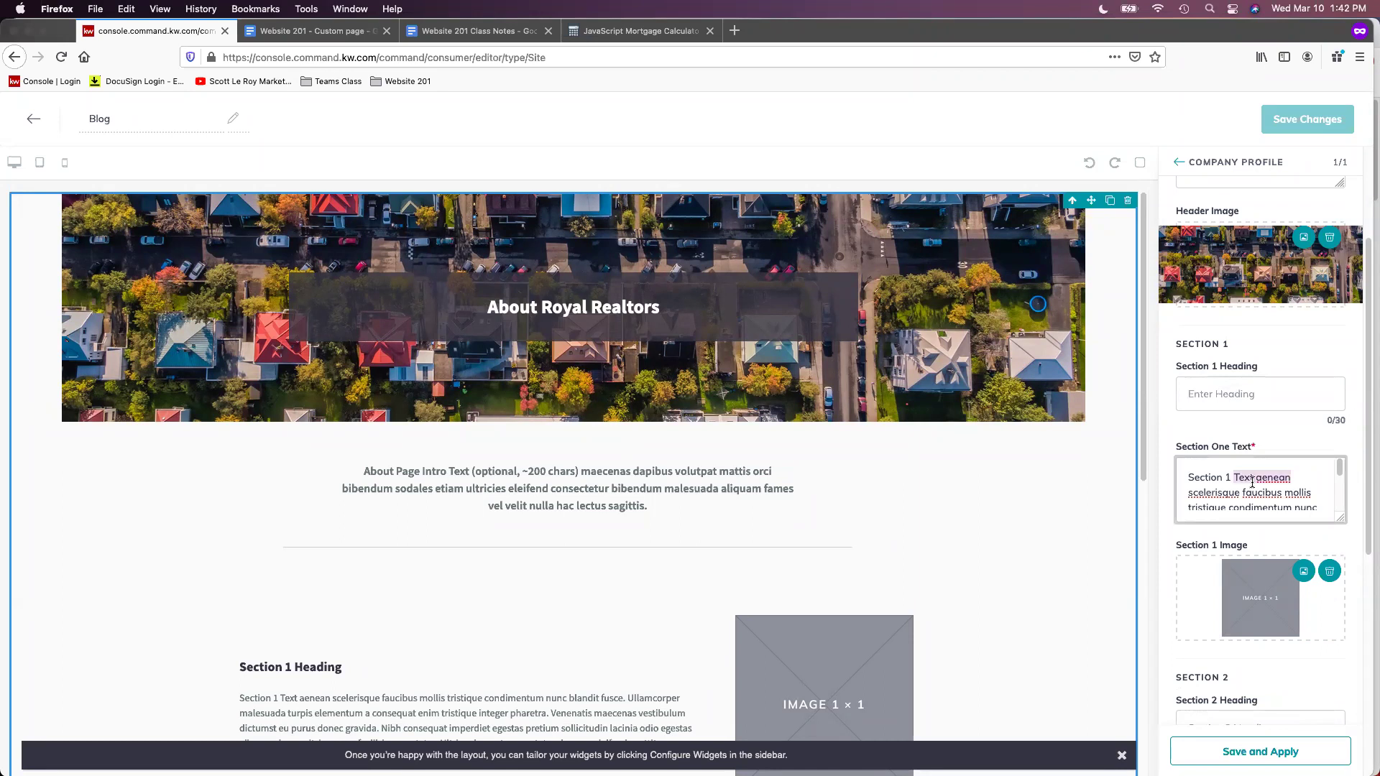
key(BackSpace)
scroll(1352, 533, down, 2)
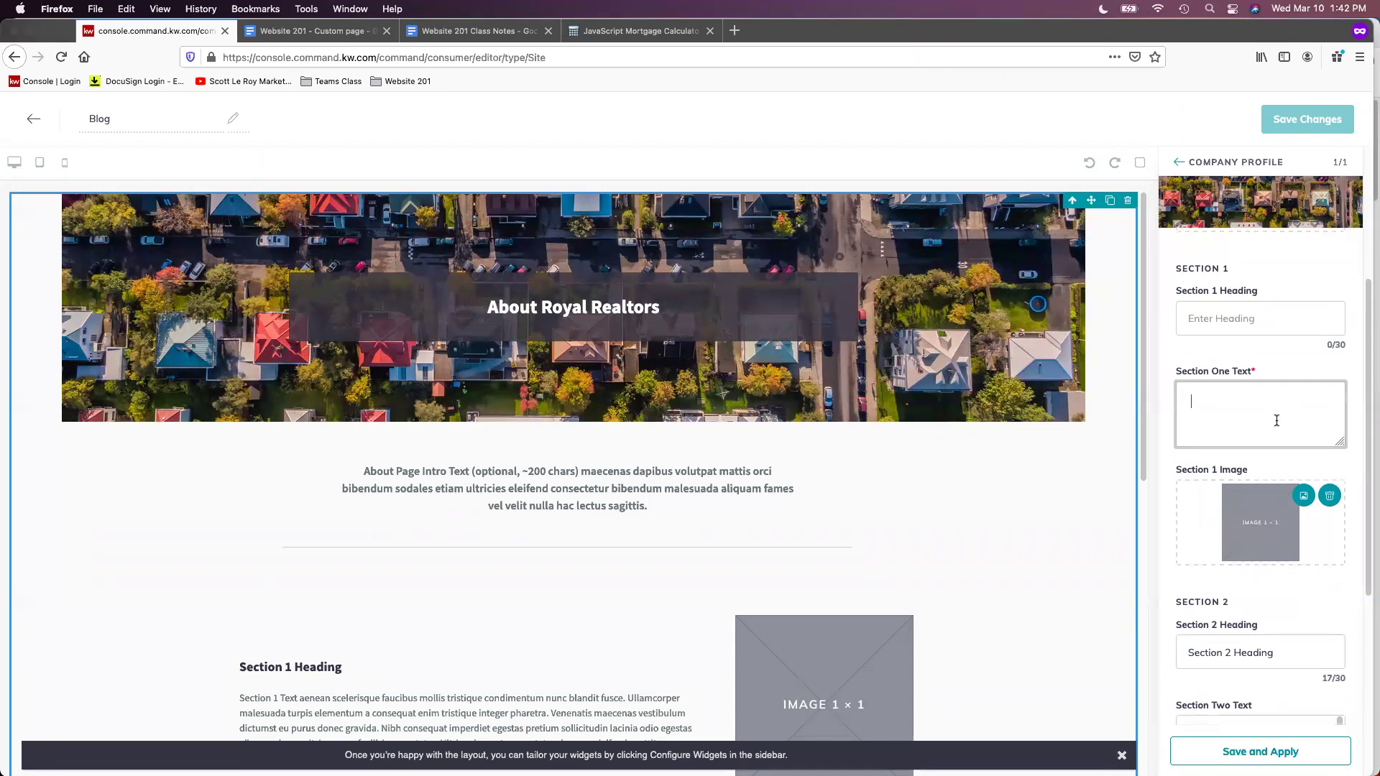
scroll(1342, 440, down, 1)
click(1329, 462)
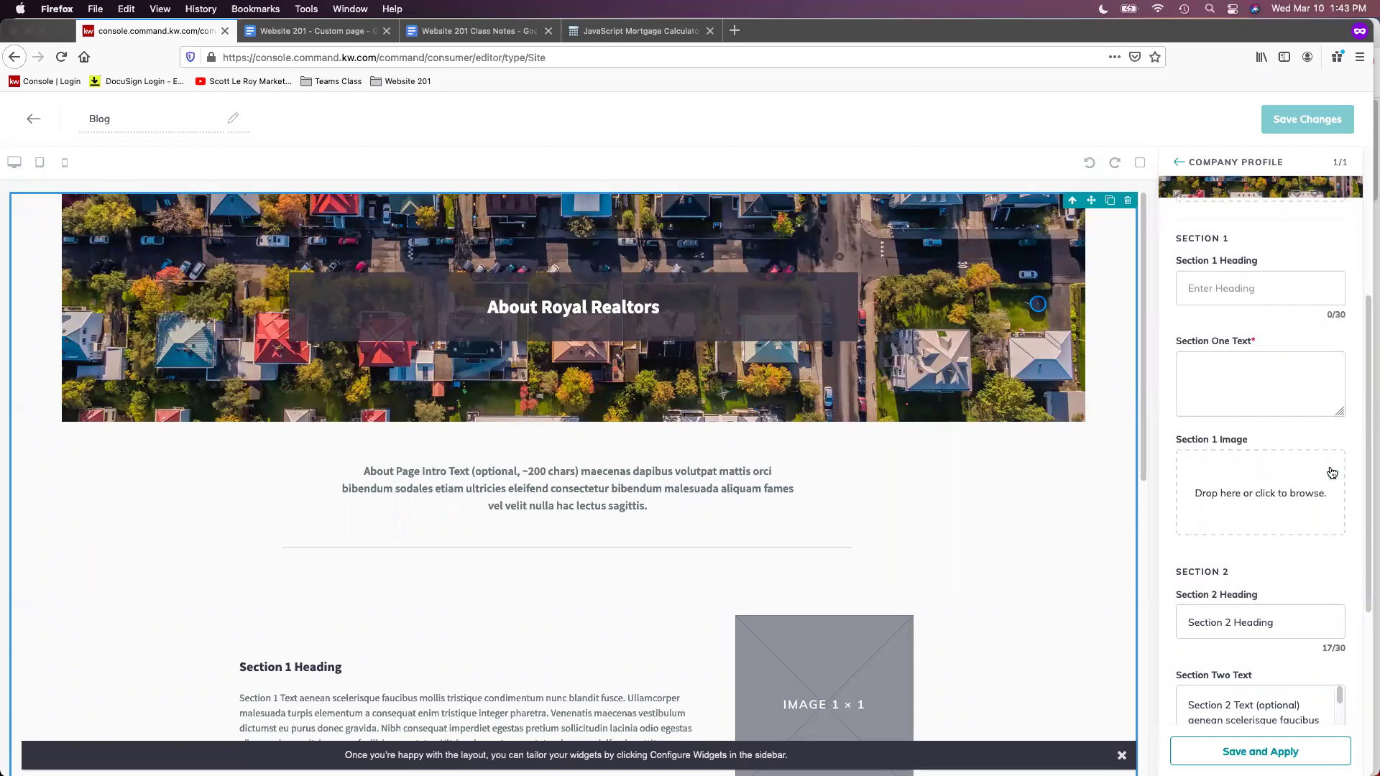
Clear the Section 2 heading and text, and remove the Section 2 image
scroll(1332, 473, down, 5)
double_click(1300, 424)
triple_click(1299, 426)
key(BackSpace)
triple_click(1264, 515)
key(ctrl+a)
key(BackSpace)
click(1329, 604)
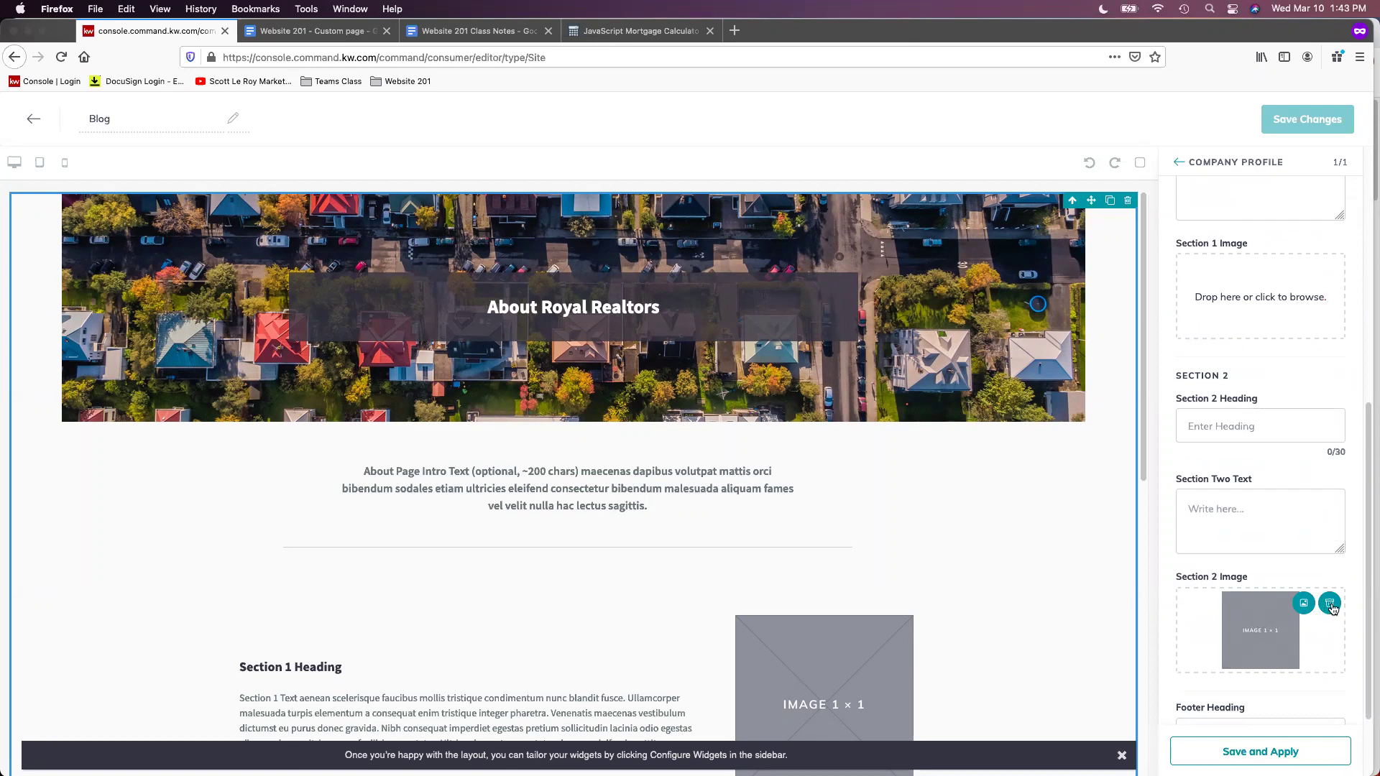
Empty the Footer Heading and Footer Text fields
scroll(1309, 547, down, 3)
click(1297, 625)
triple_click(1298, 626)
key(BackSpace)
double_click(1285, 710)
key(super+a)
key(BackSpace)
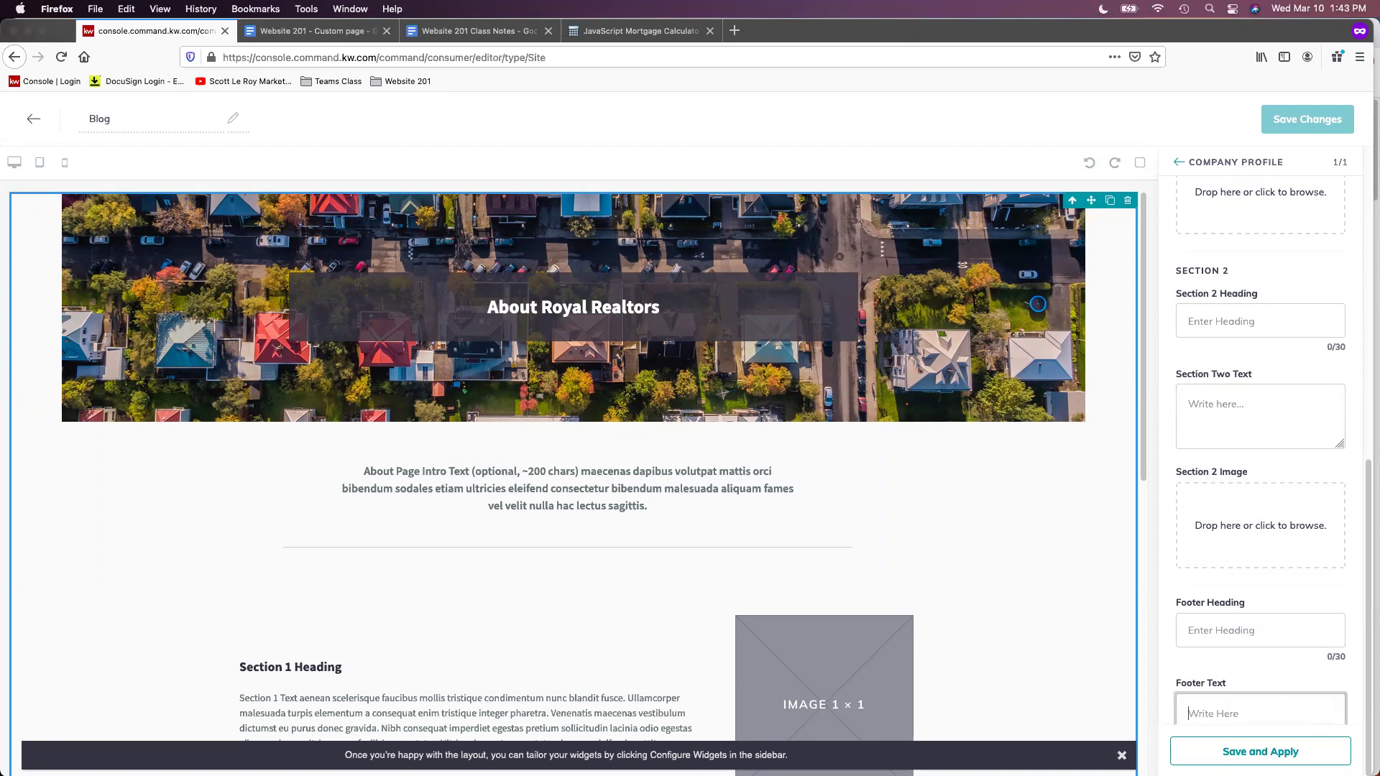
Zoom out and back, scroll up to review the cleared settings, and move Firefox aside
key(super+minus)
key(super+minus)
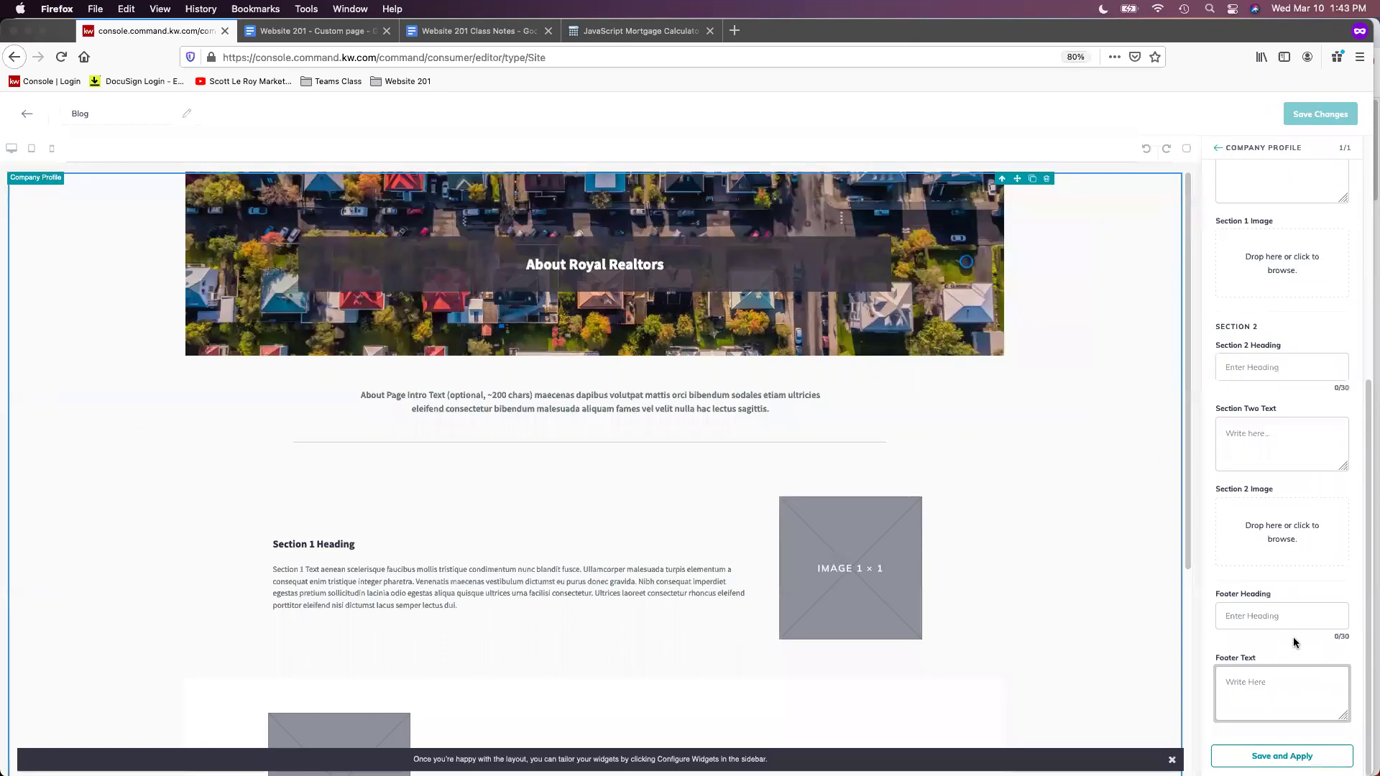
key(super+equal)
scroll(1294, 642, down, 1)
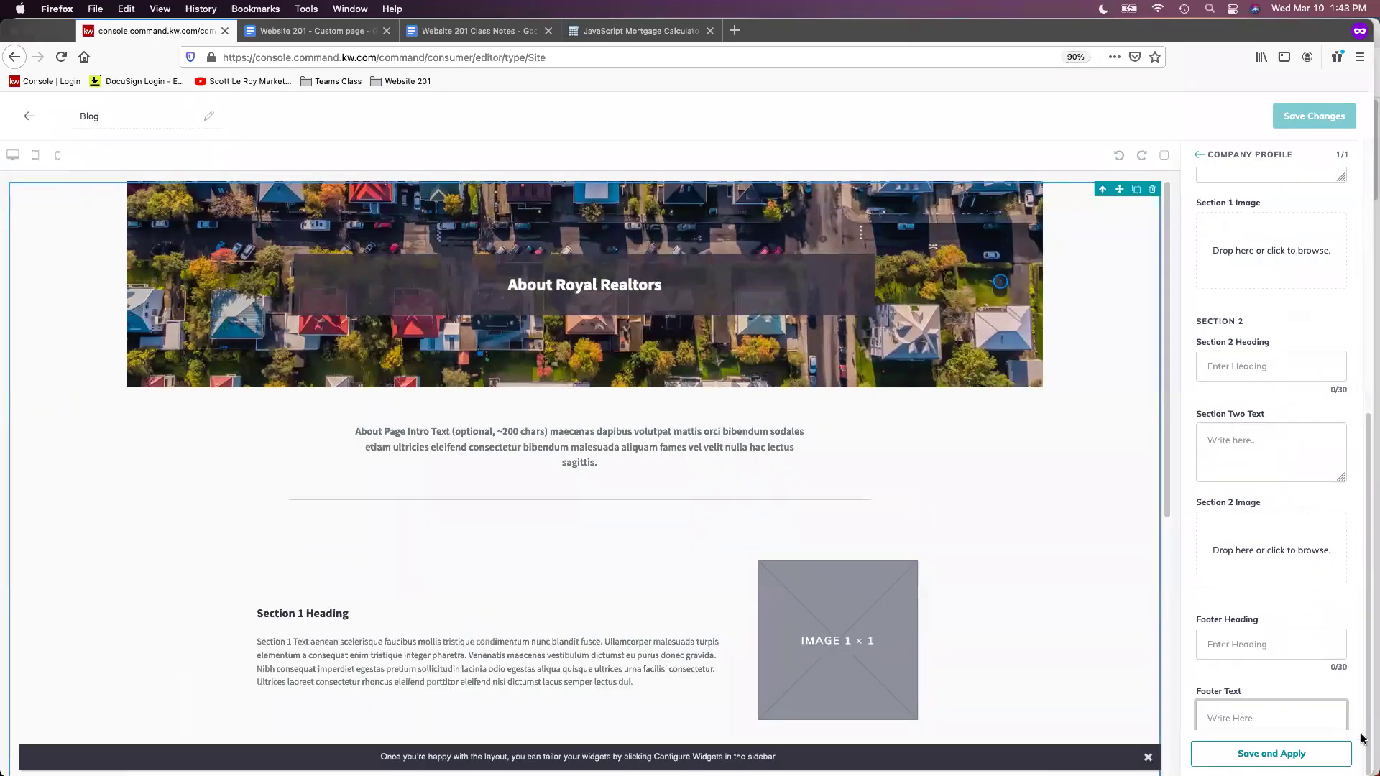
key(super+minus)
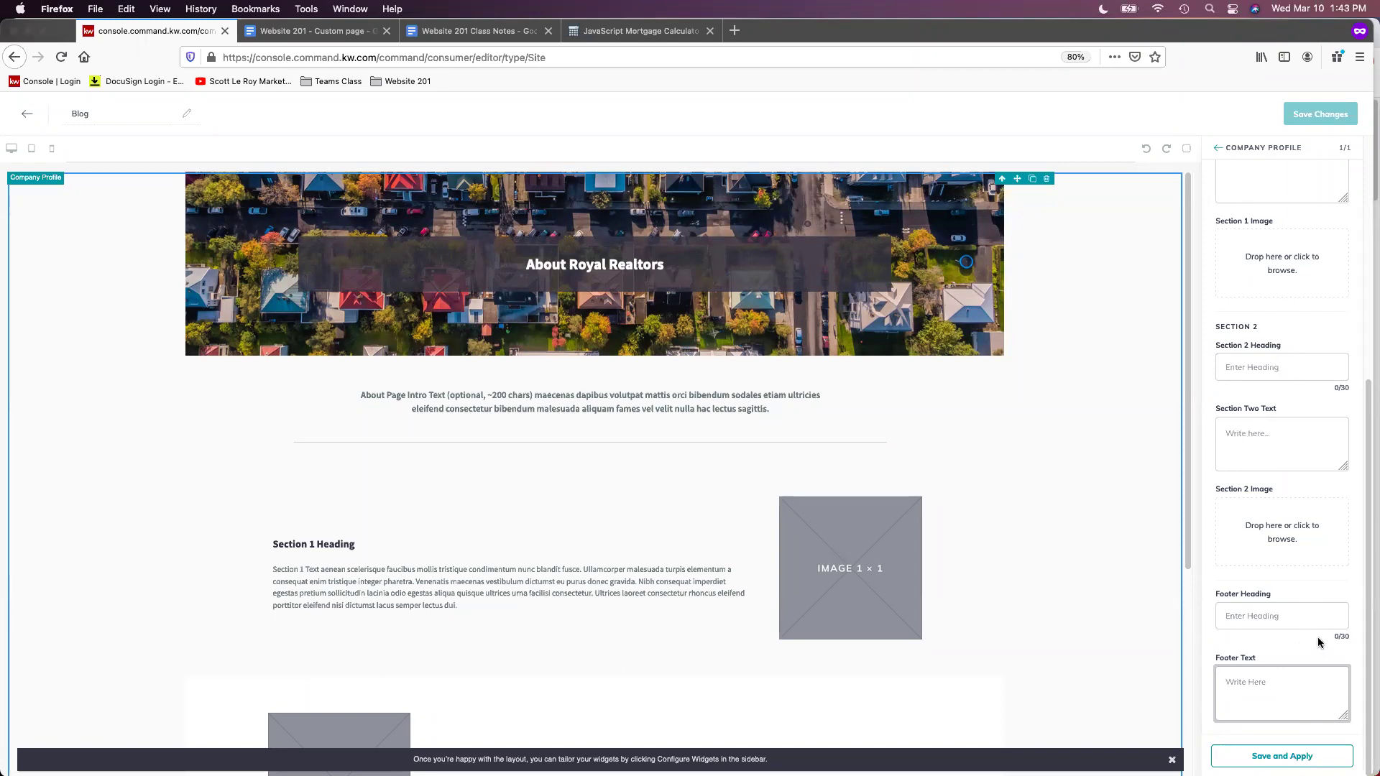
key(super+plus)
key(super+plus)
scroll(1311, 575, up, 5)
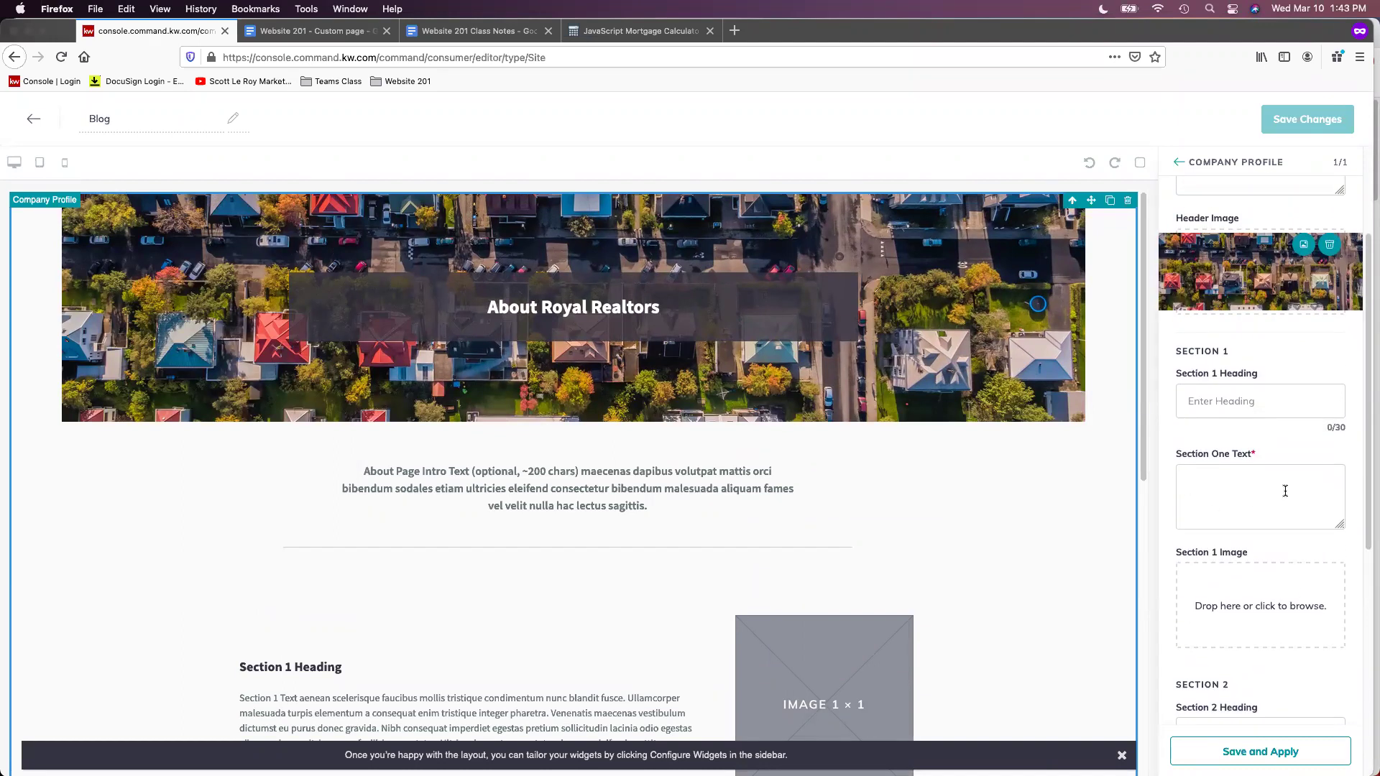
scroll(1285, 491, up, 3)
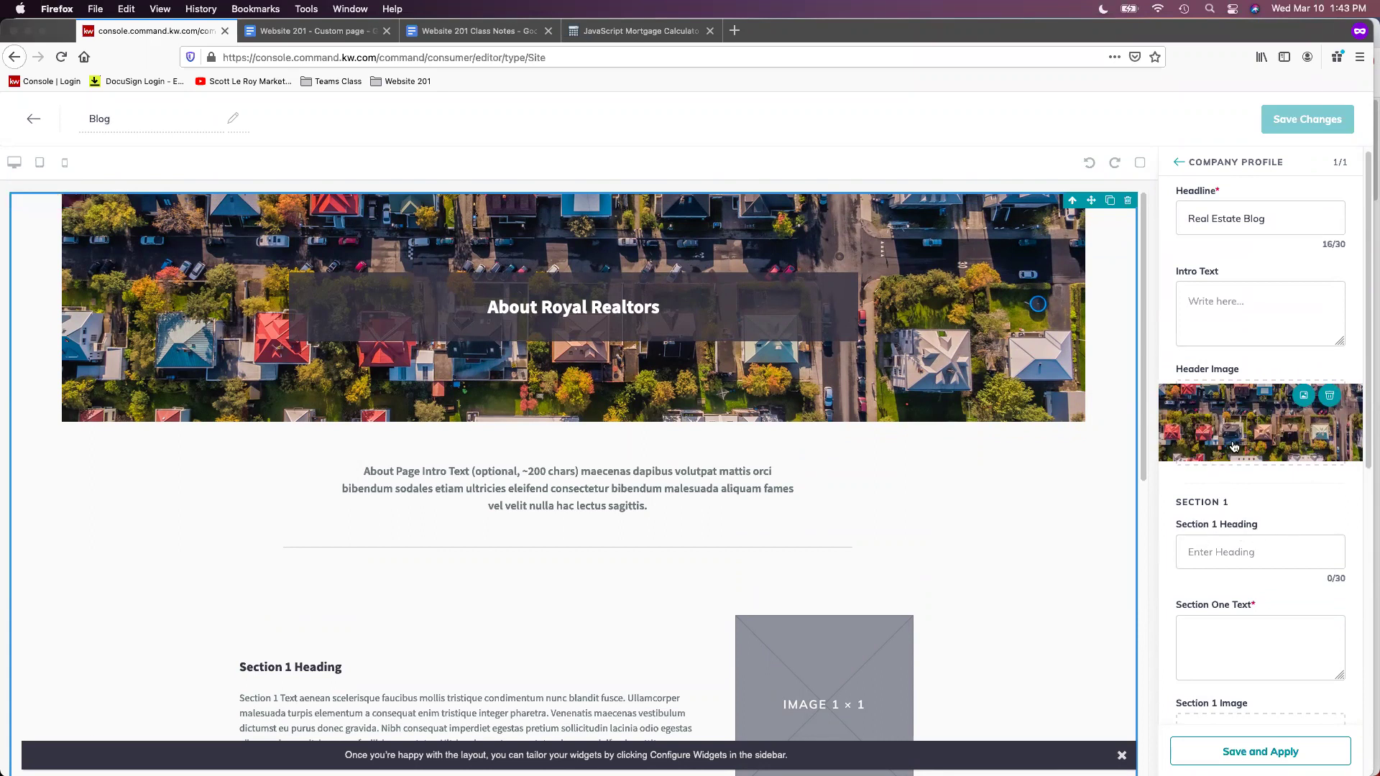
scroll(1234, 446, up, 1)
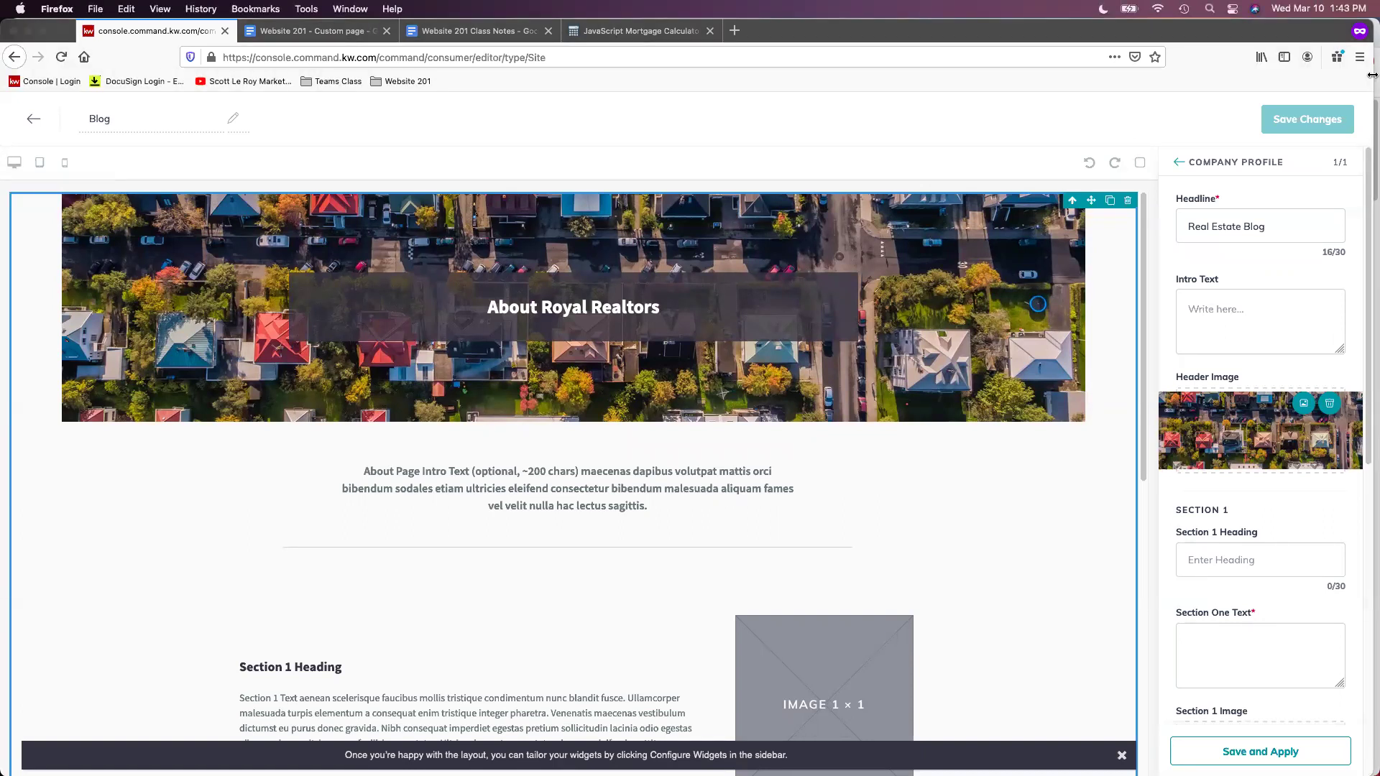
drag(1237, 33, 1222, 32)
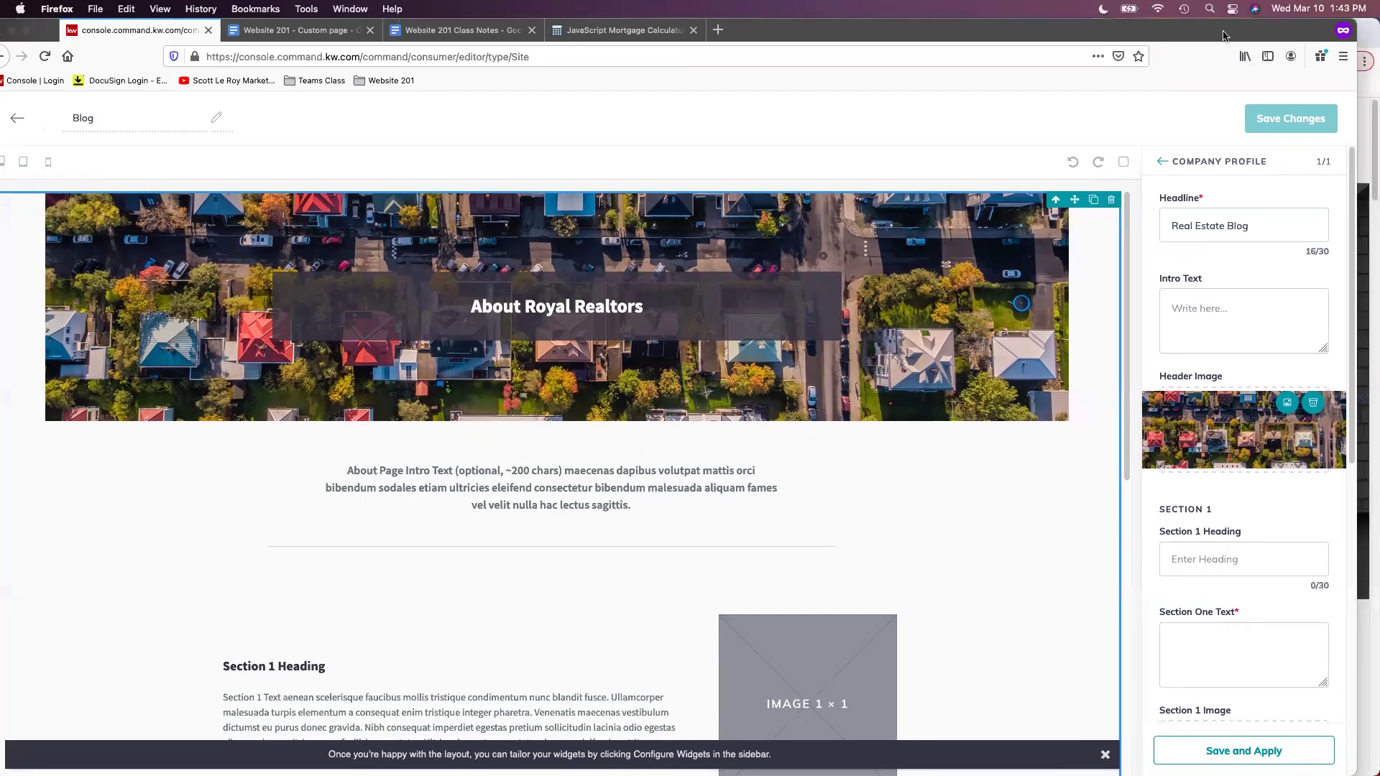
Bring the HomeKeepr Chrome window forward, copy its URL, and open the Sign In menu
click(1369, 90)
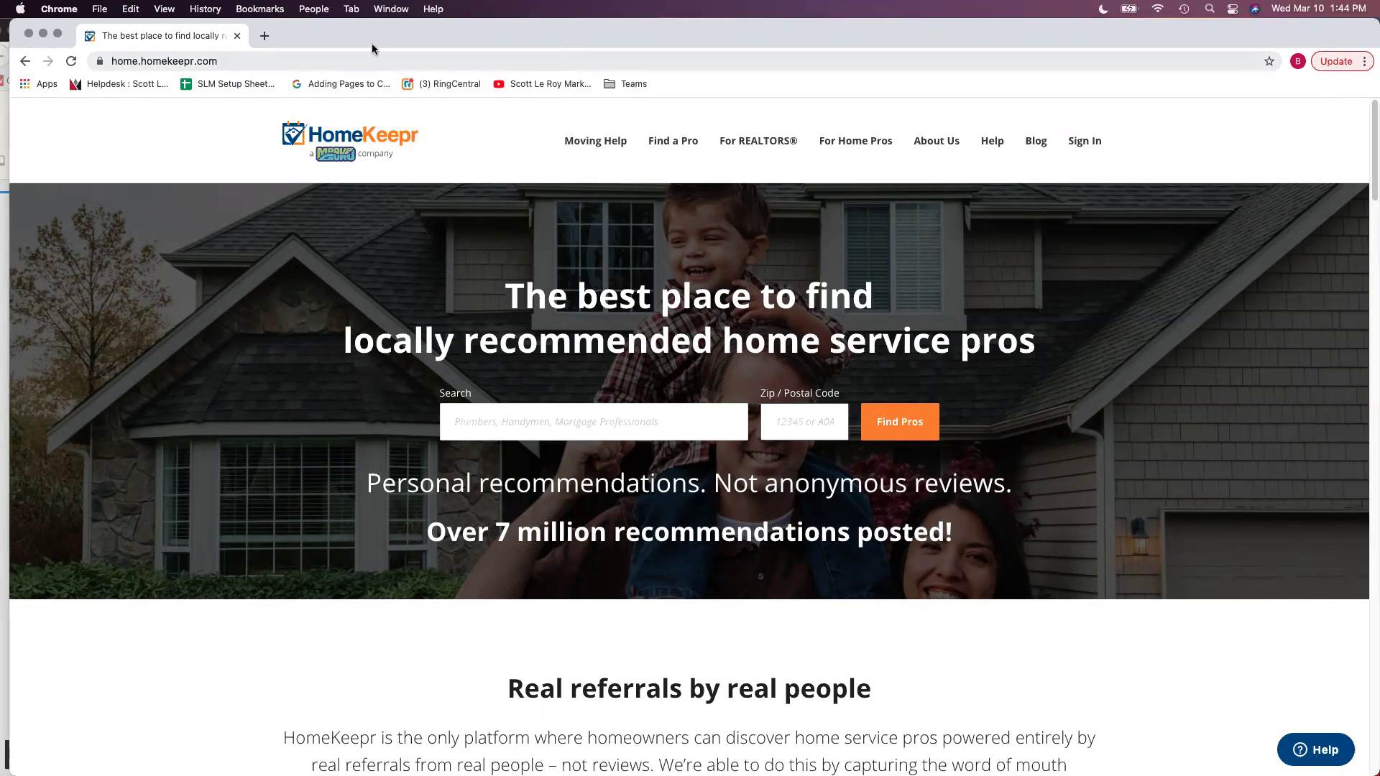
click(165, 61)
right_click(165, 61)
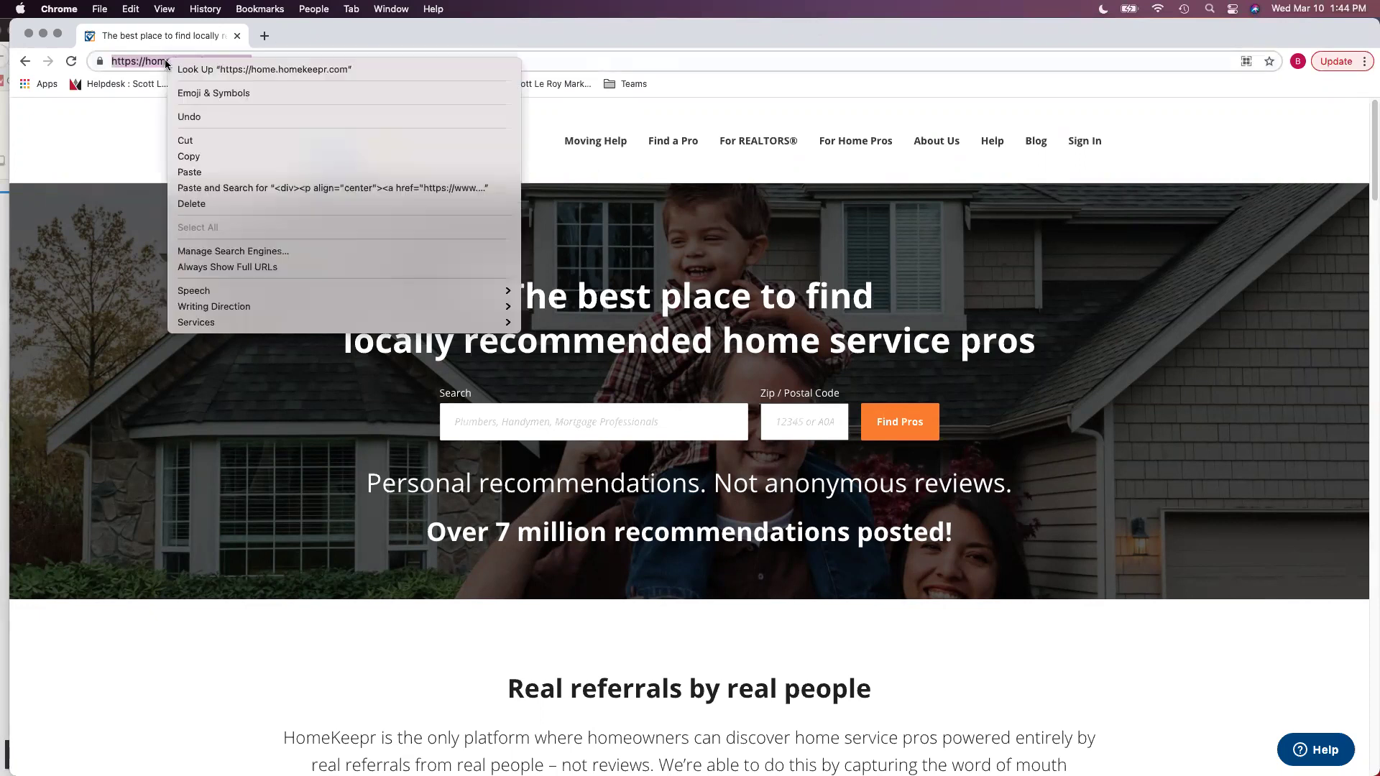
click(188, 156)
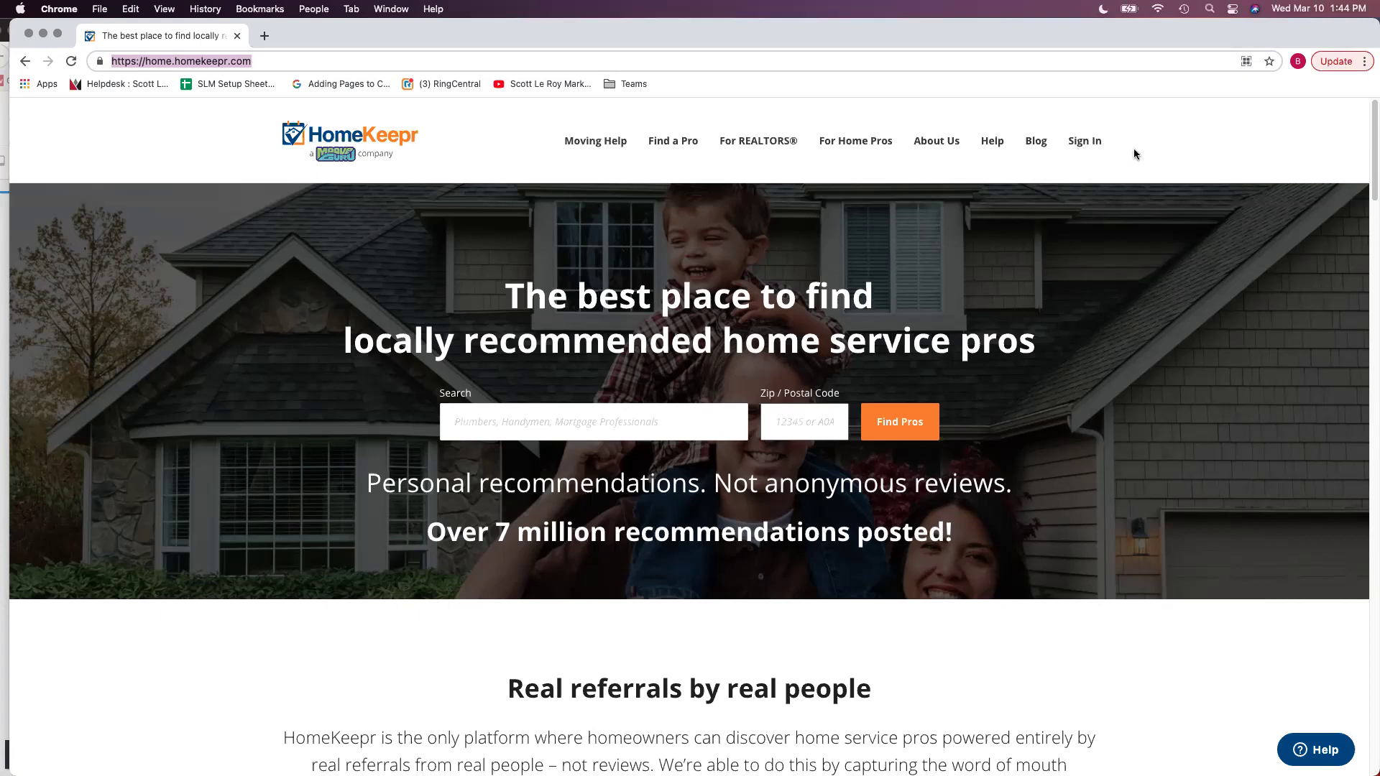
click(1089, 142)
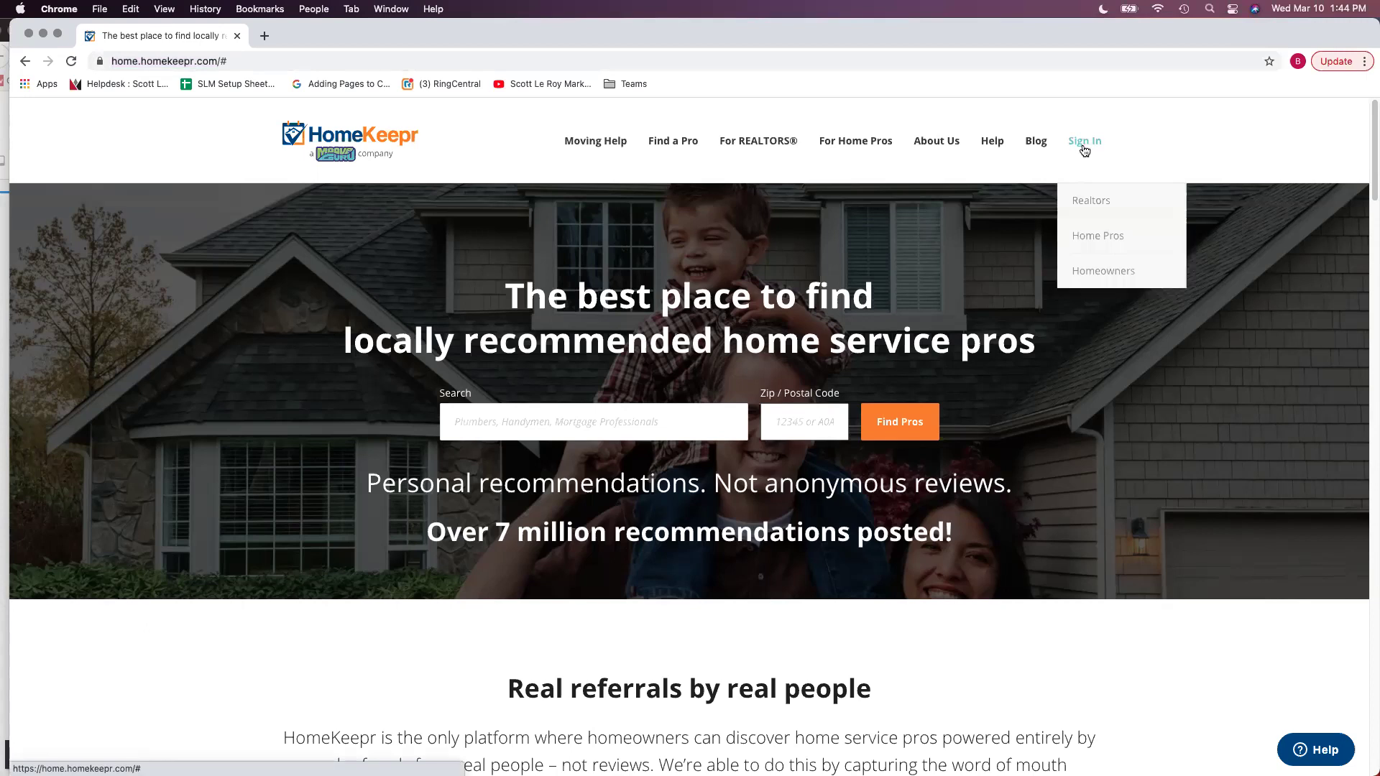
Open the Realtor sign-in, fill in the saved login e-mail and the password, and log in
click(1110, 207)
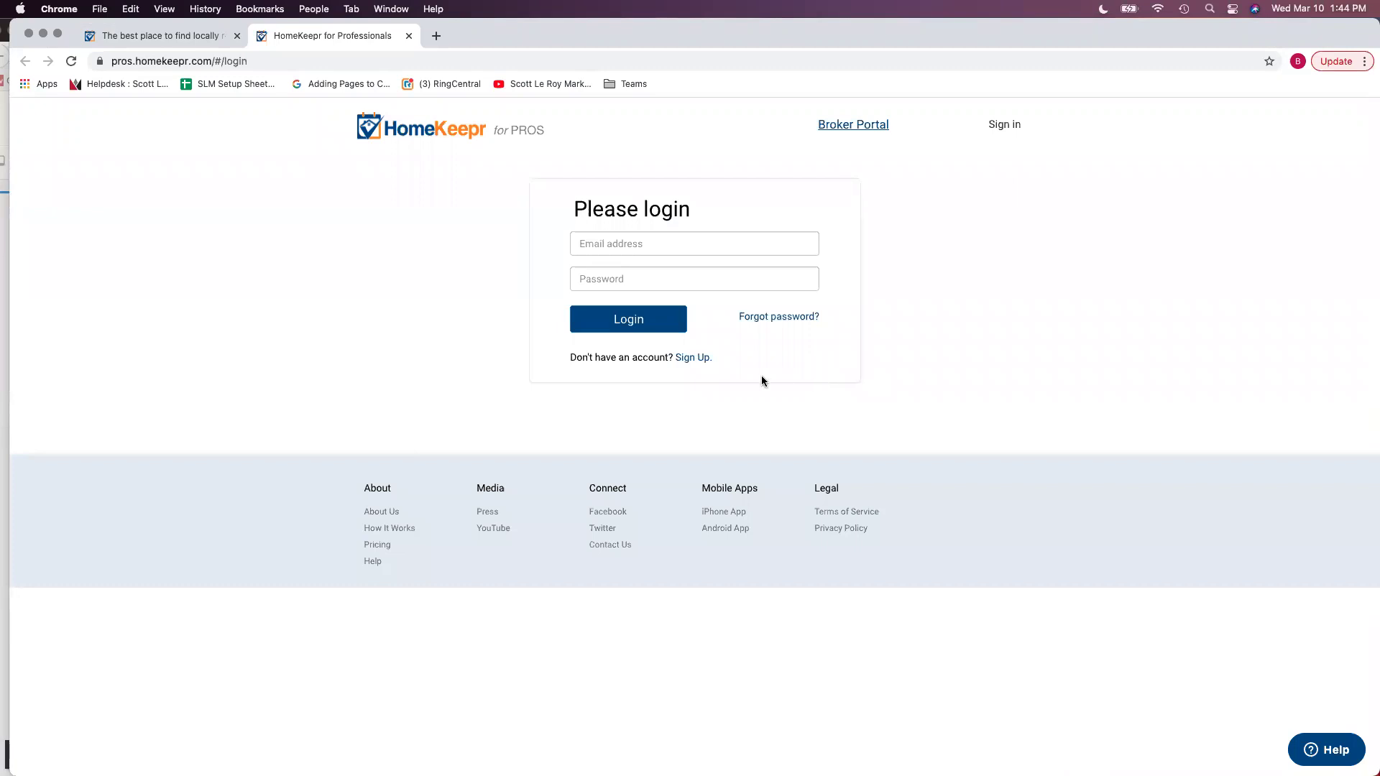
click(599, 253)
click(593, 247)
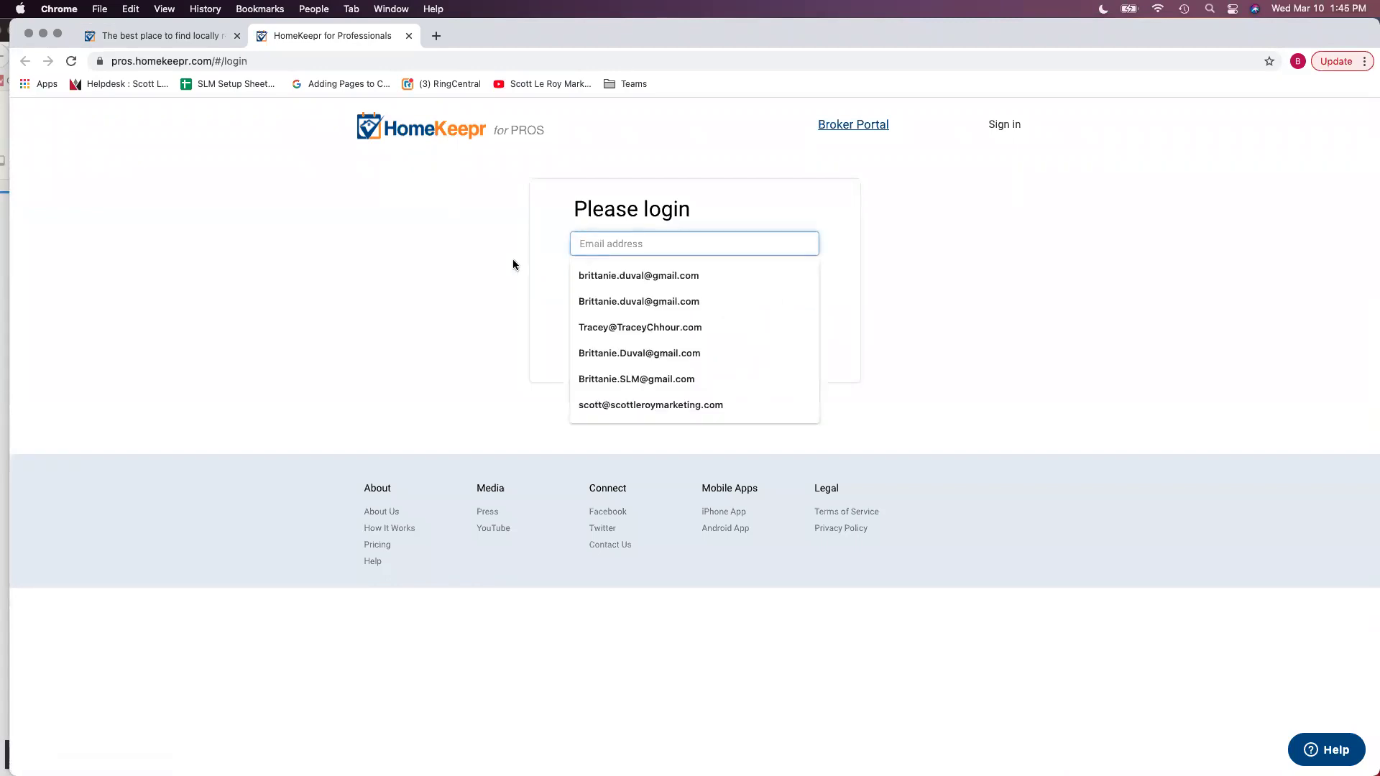
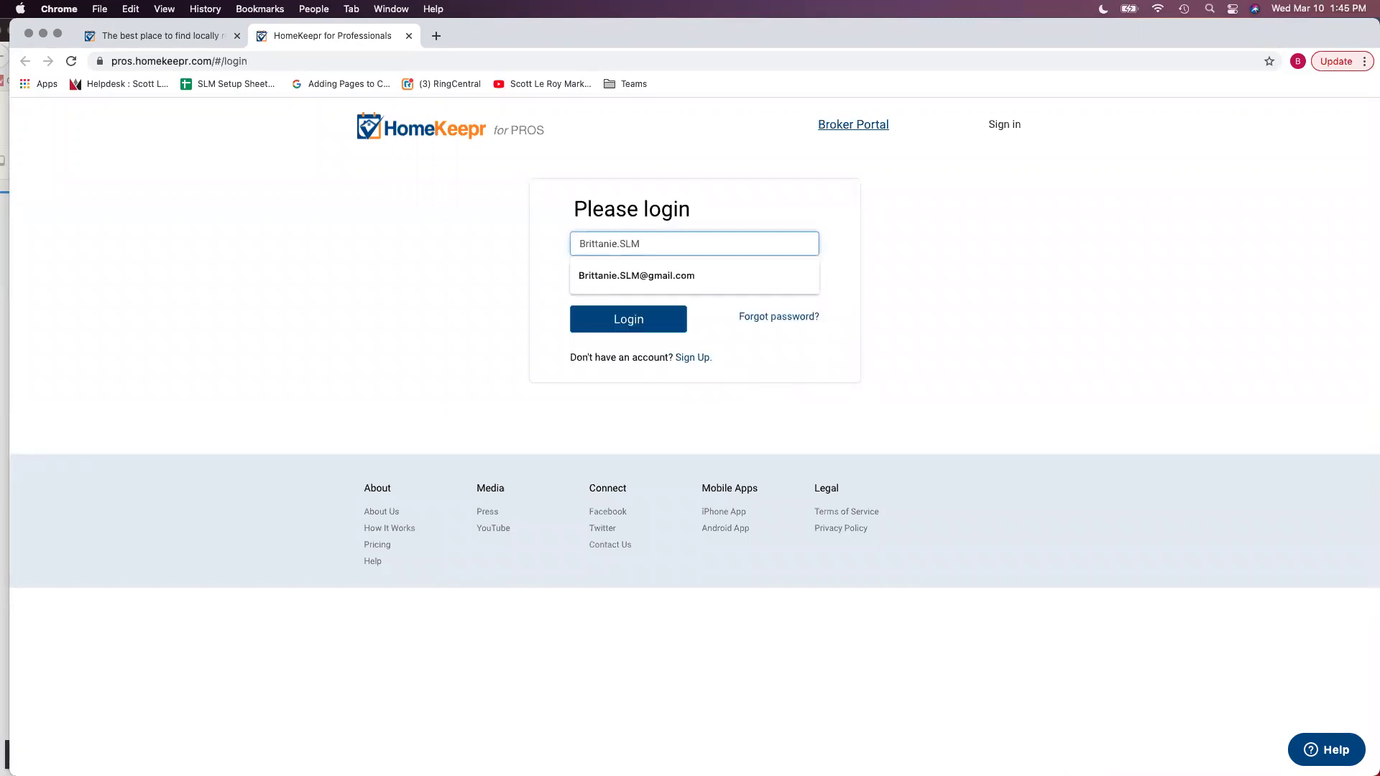
key(Down)
key(Tab)
text(********)
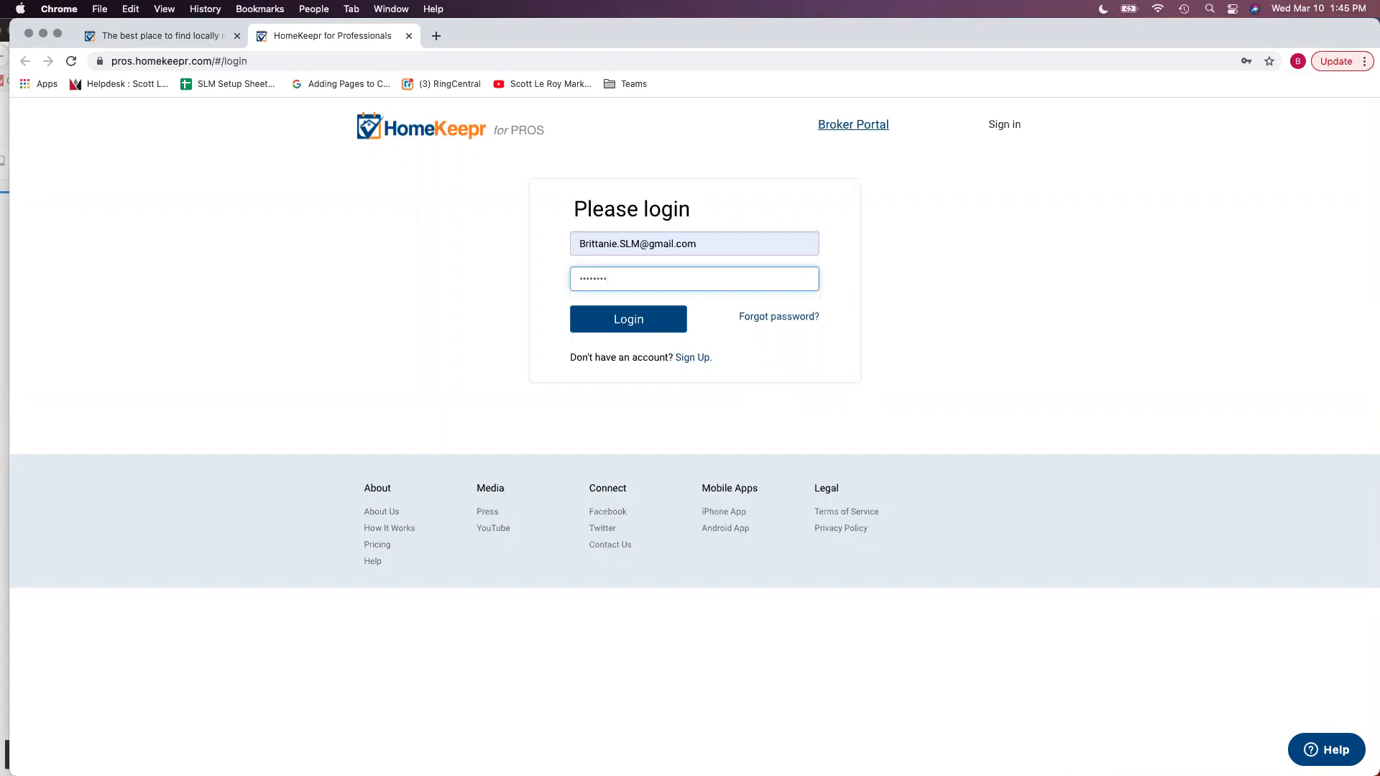
click(647, 316)
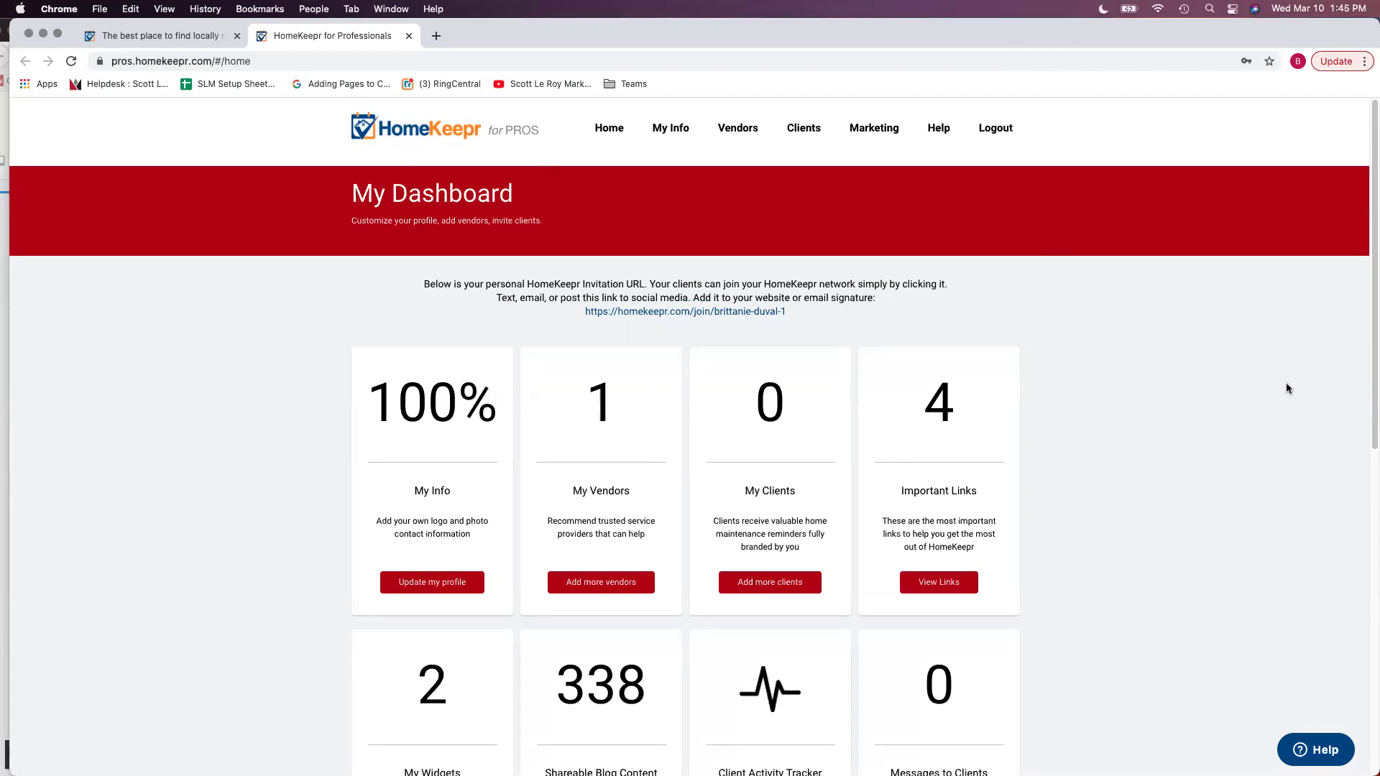
Scroll the dashboard to the My Widgets card and choose Embed Widget
scroll(1253, 392, down, 3)
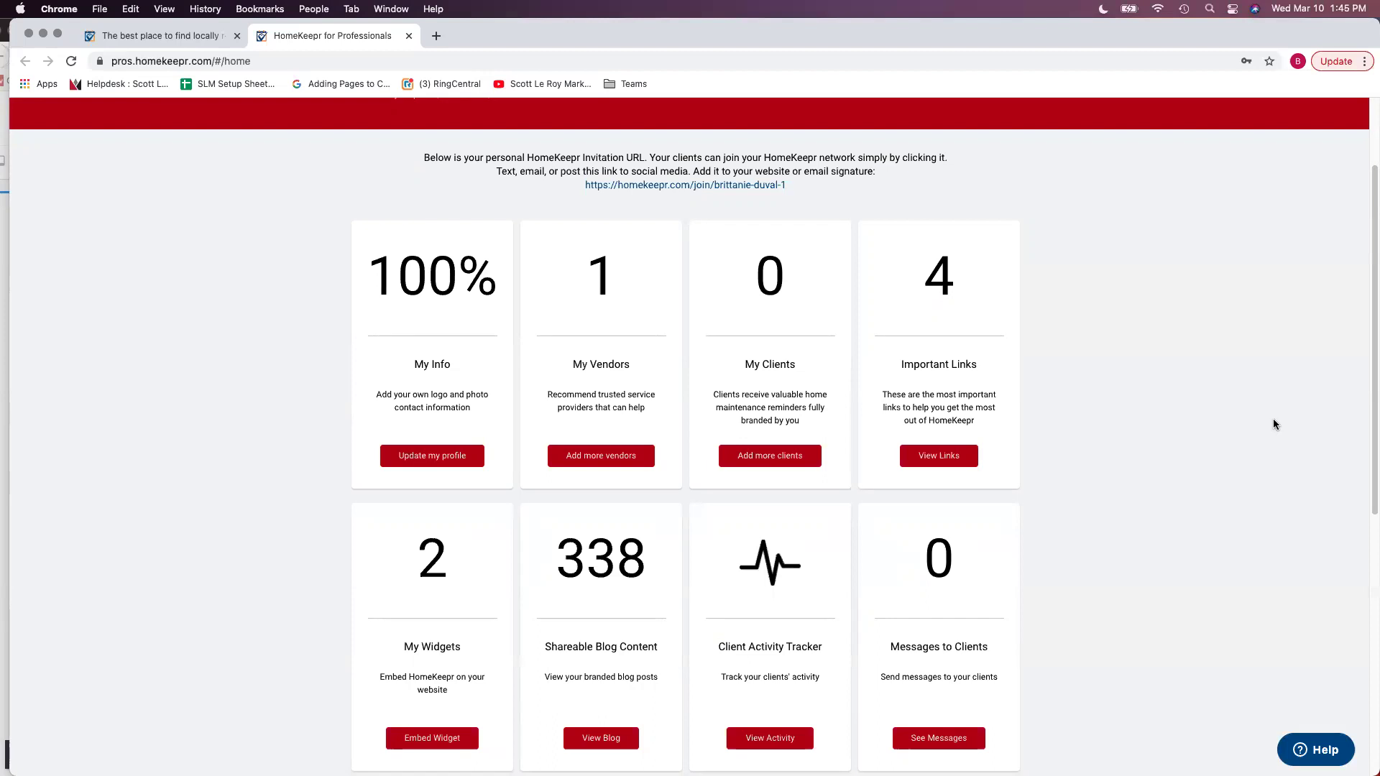
scroll(1274, 424, down, 1)
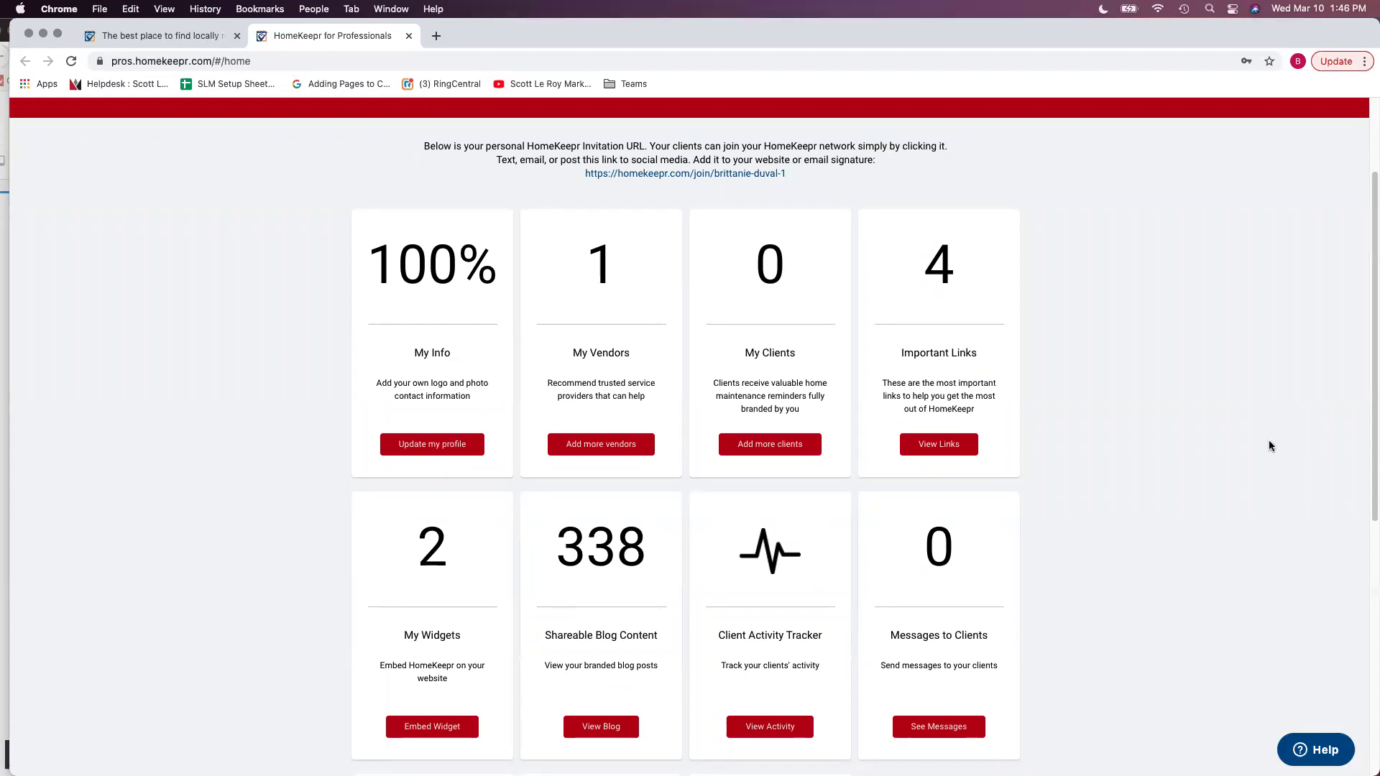
scroll(1270, 446, down, 1)
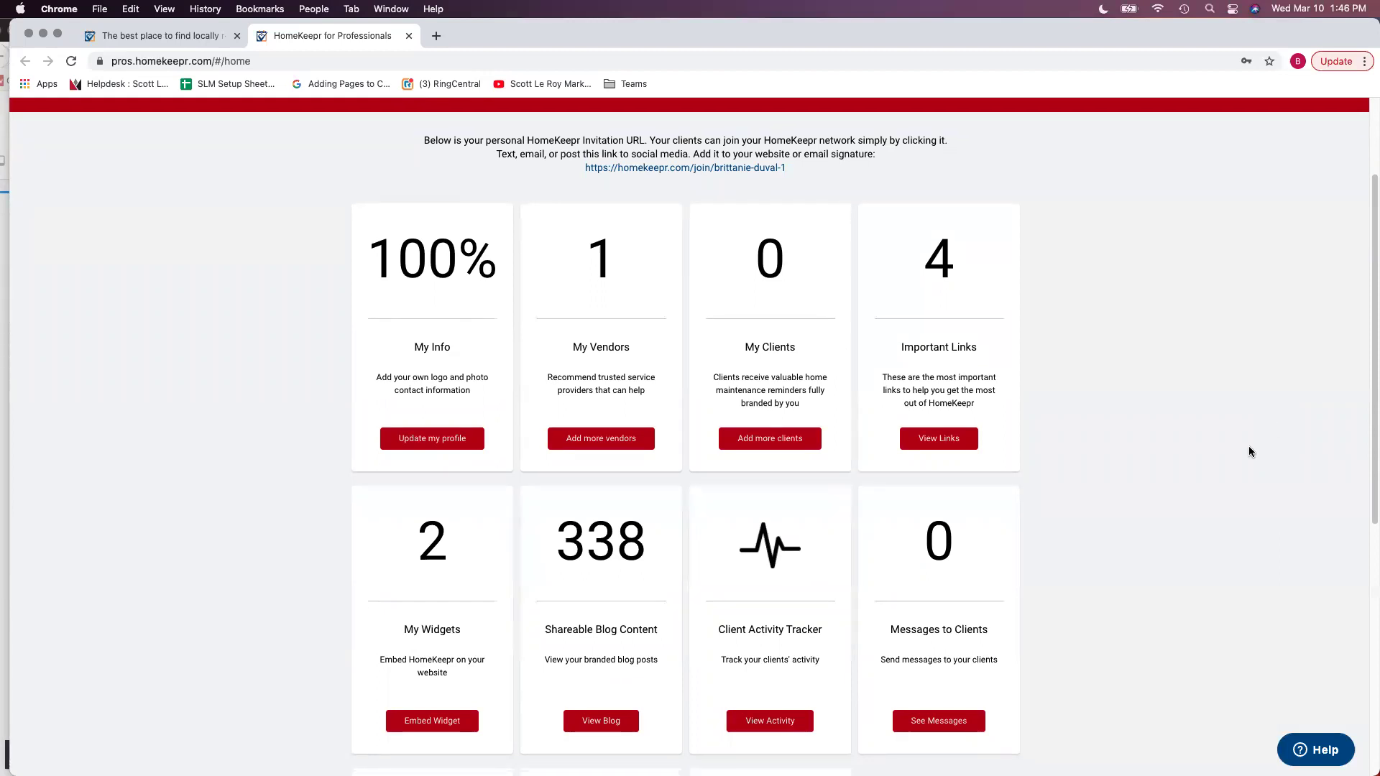
scroll(1229, 443, down, 2)
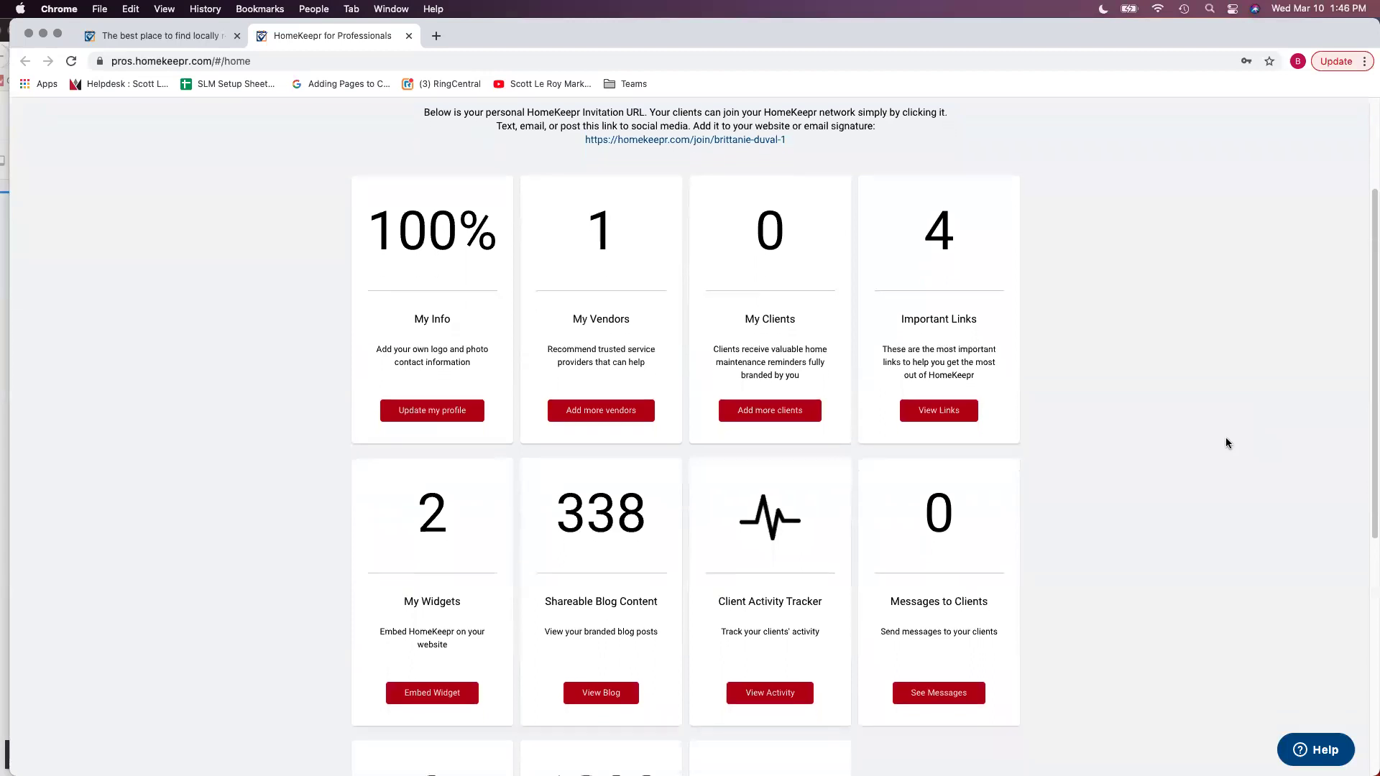
scroll(1225, 438, down, 3)
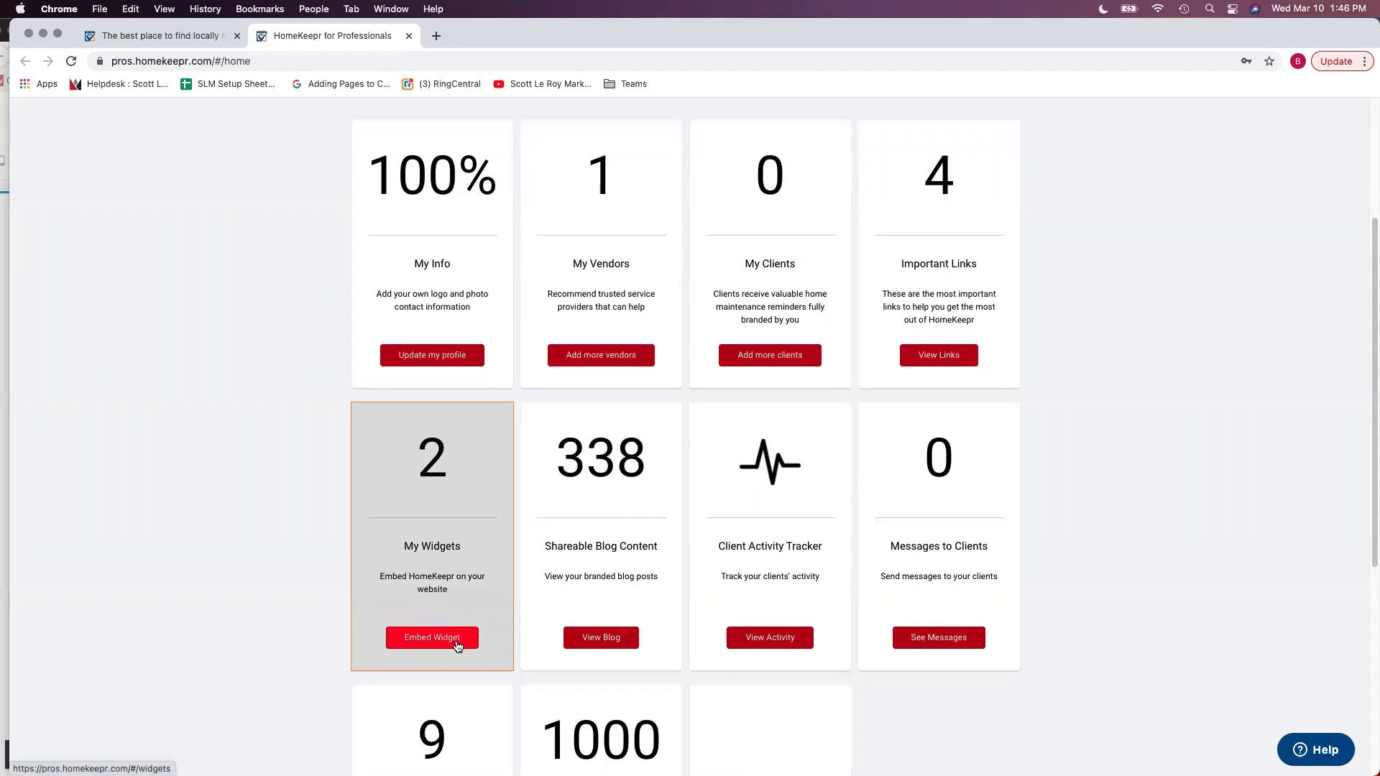
scroll(458, 645, down, 1)
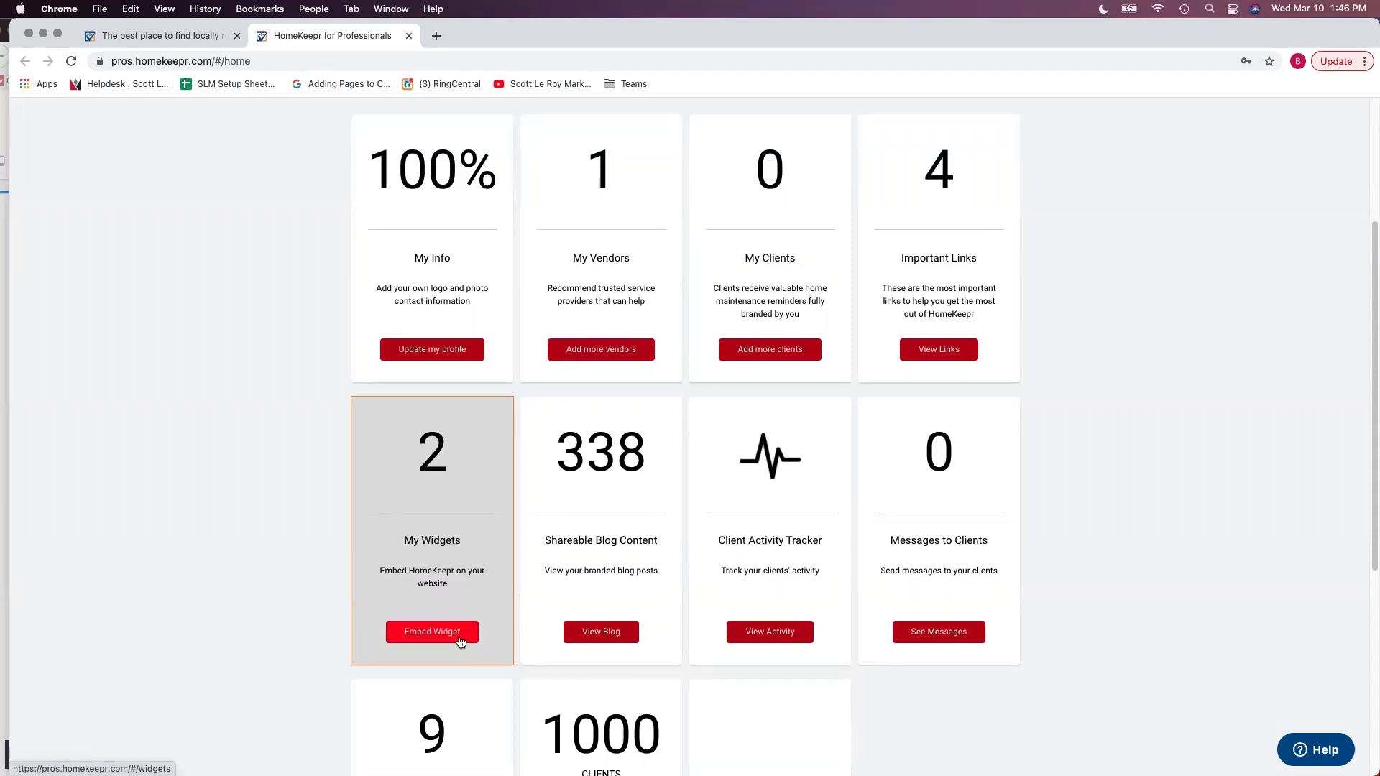
scroll(460, 642, down, 5)
scroll(451, 397, up, 2)
click(452, 395)
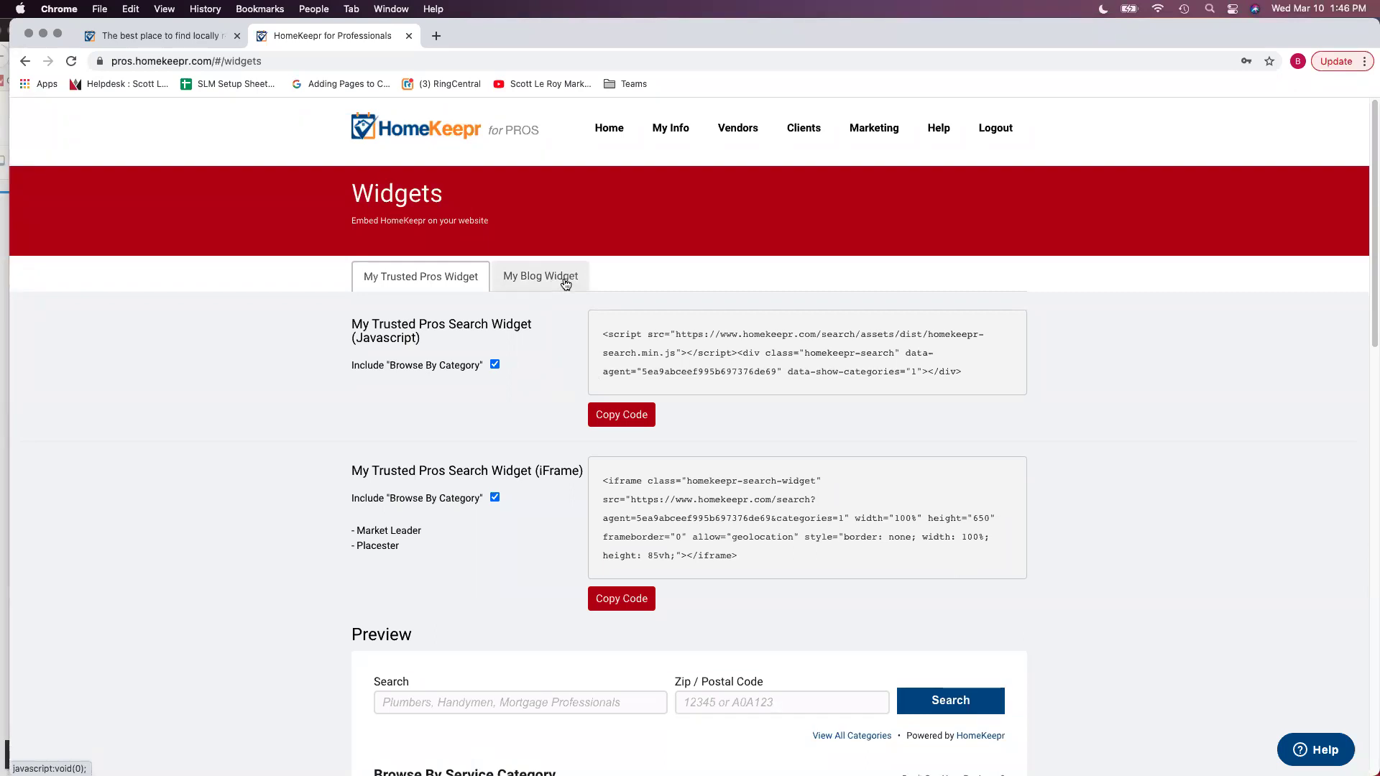
Switch to My Blog Widget, review its preview, and copy its iFrame embed code
click(566, 283)
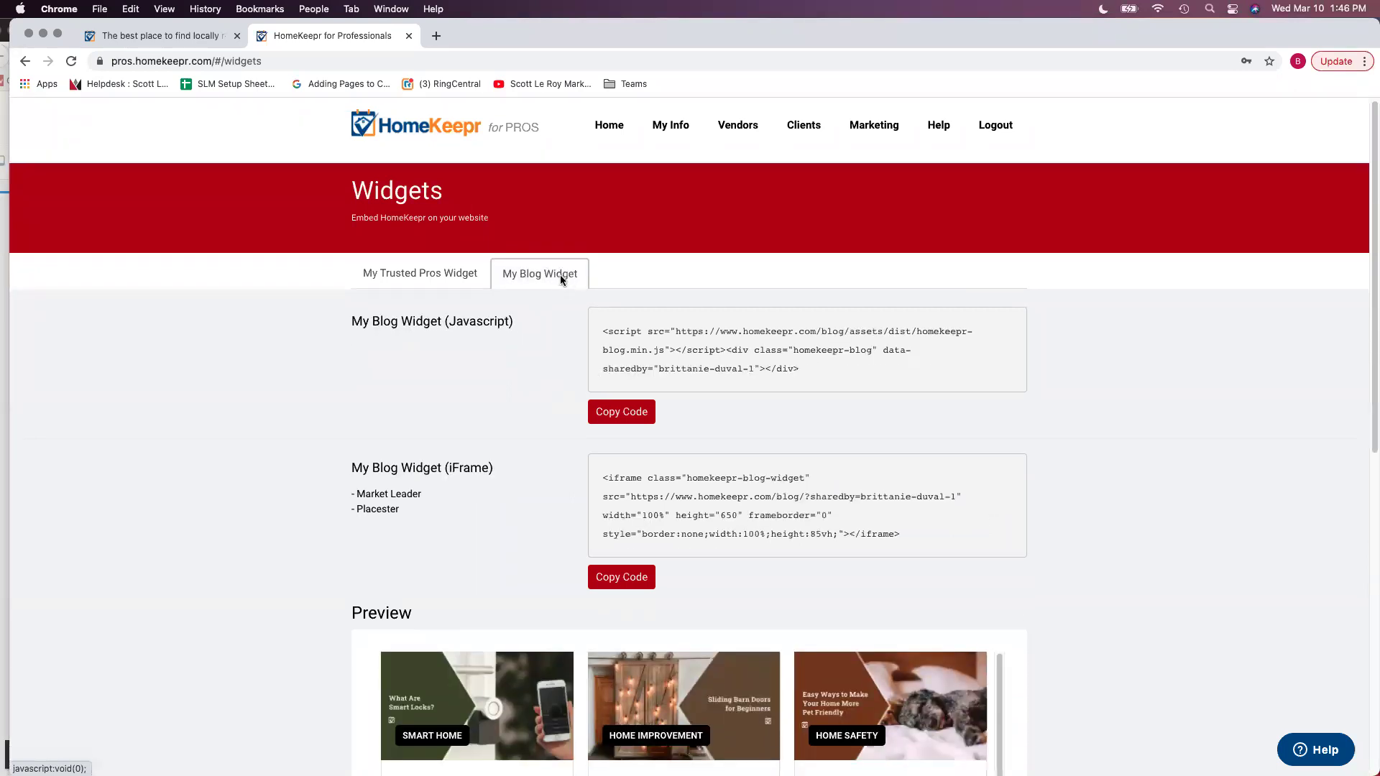
scroll(516, 397, down, 5)
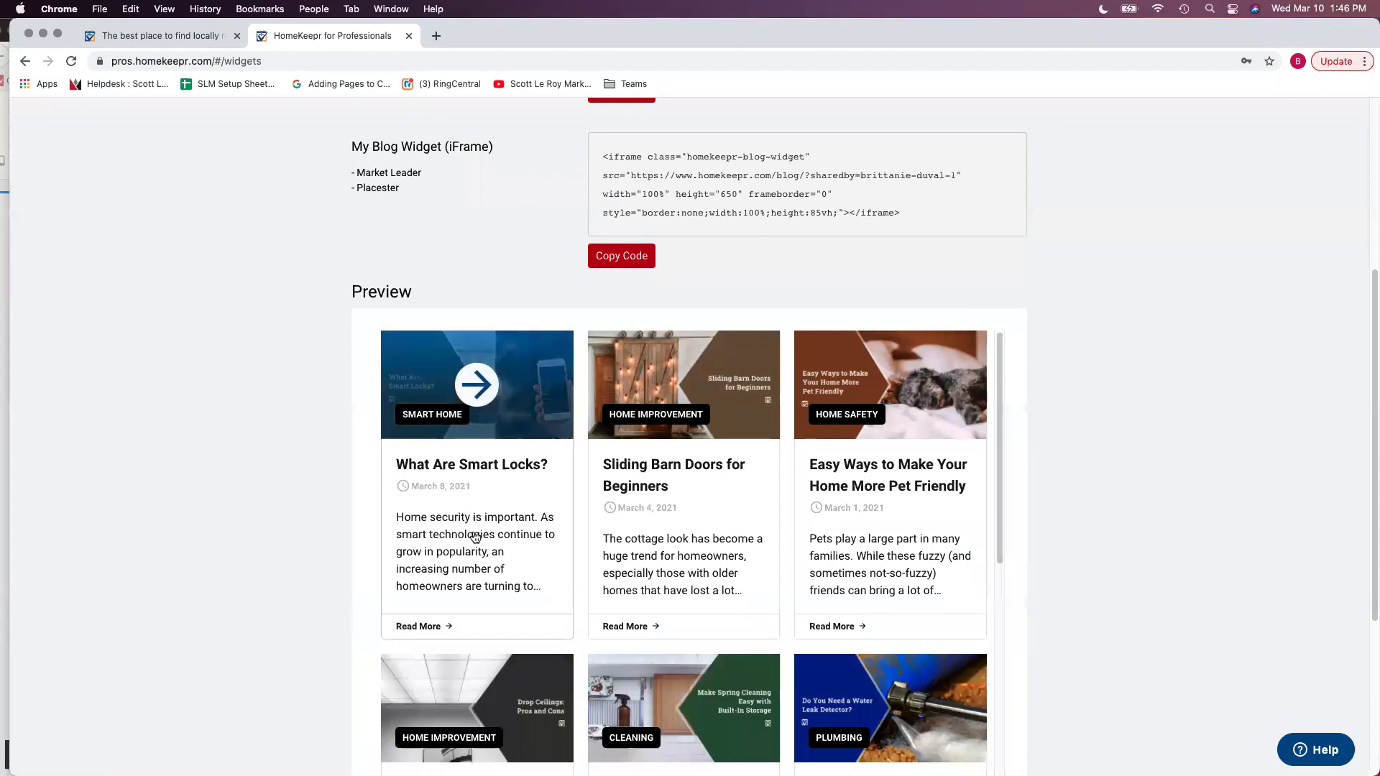
scroll(941, 506, down, 2)
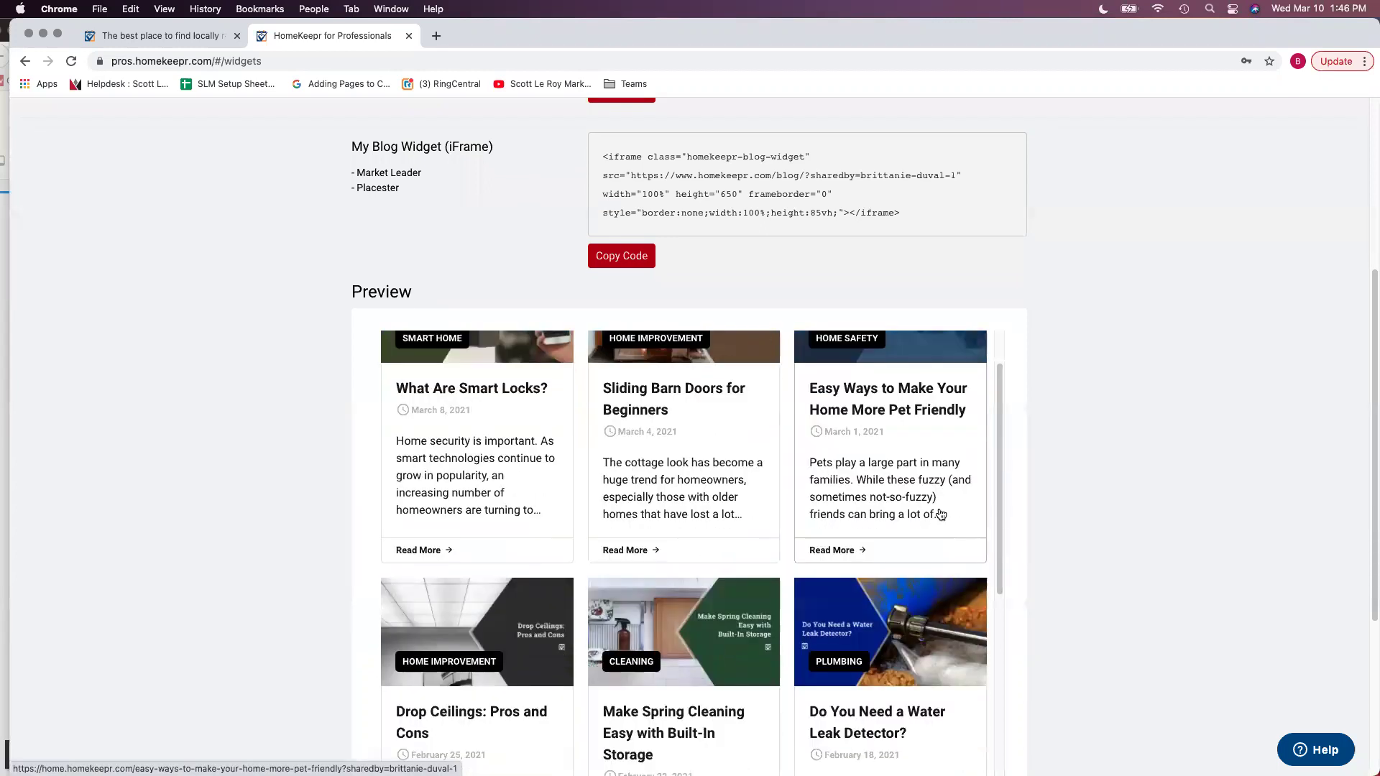
scroll(934, 507, up, 2)
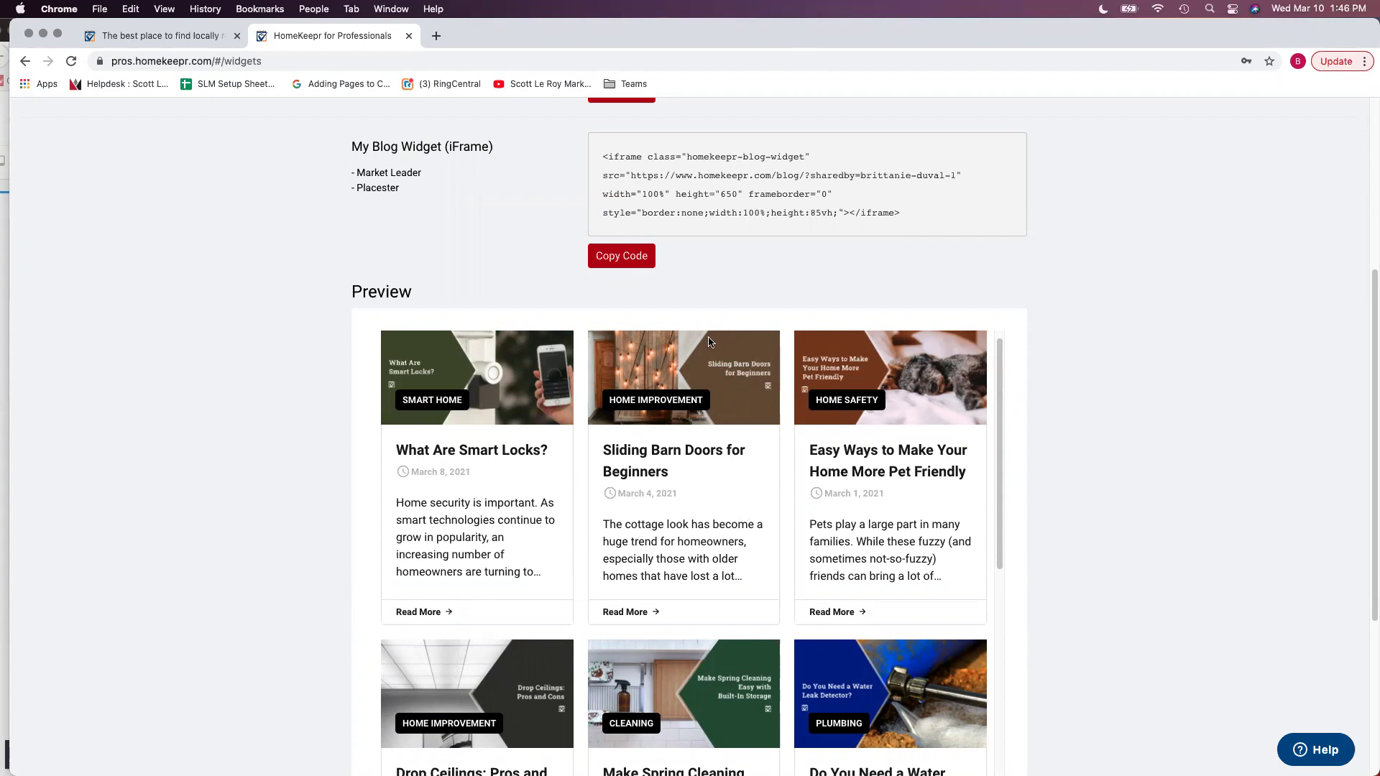
scroll(690, 339, up, 5)
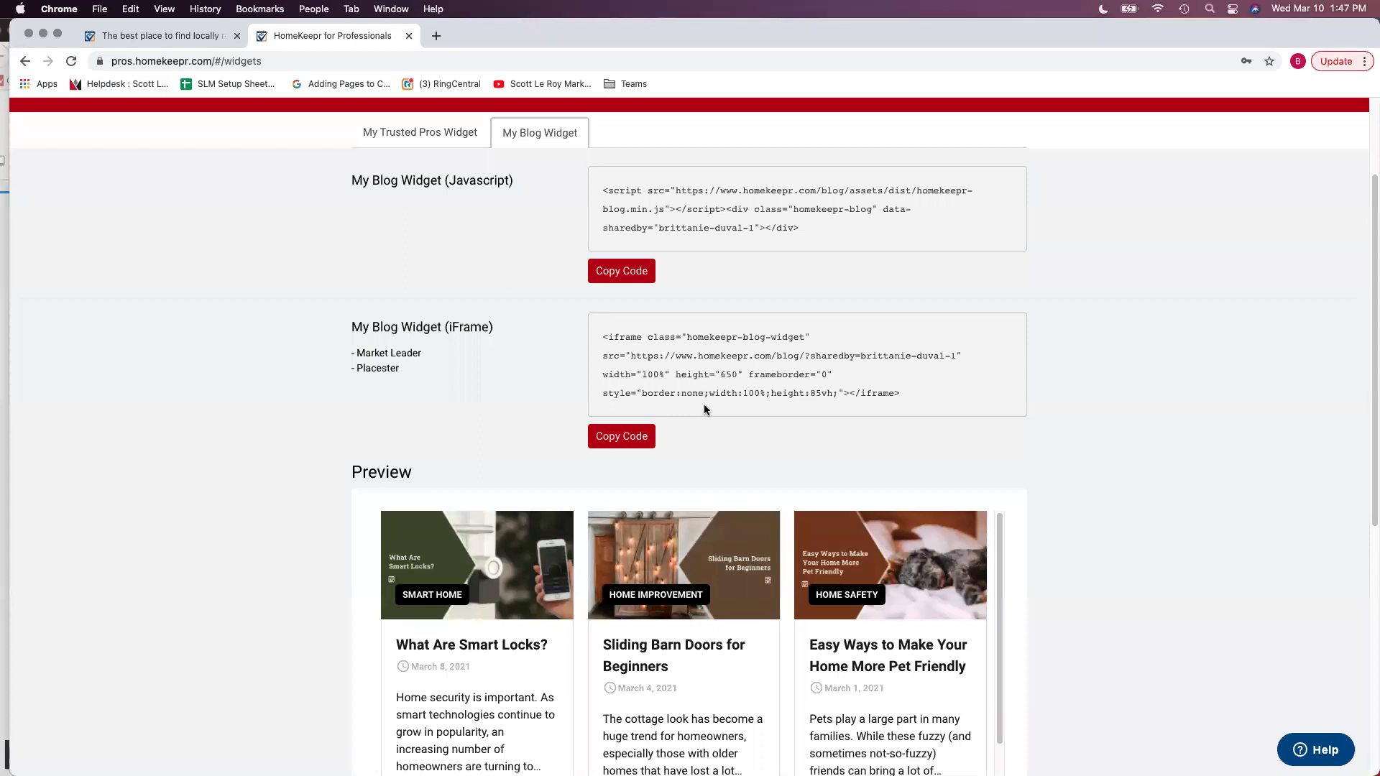
scroll(740, 446, down, 1)
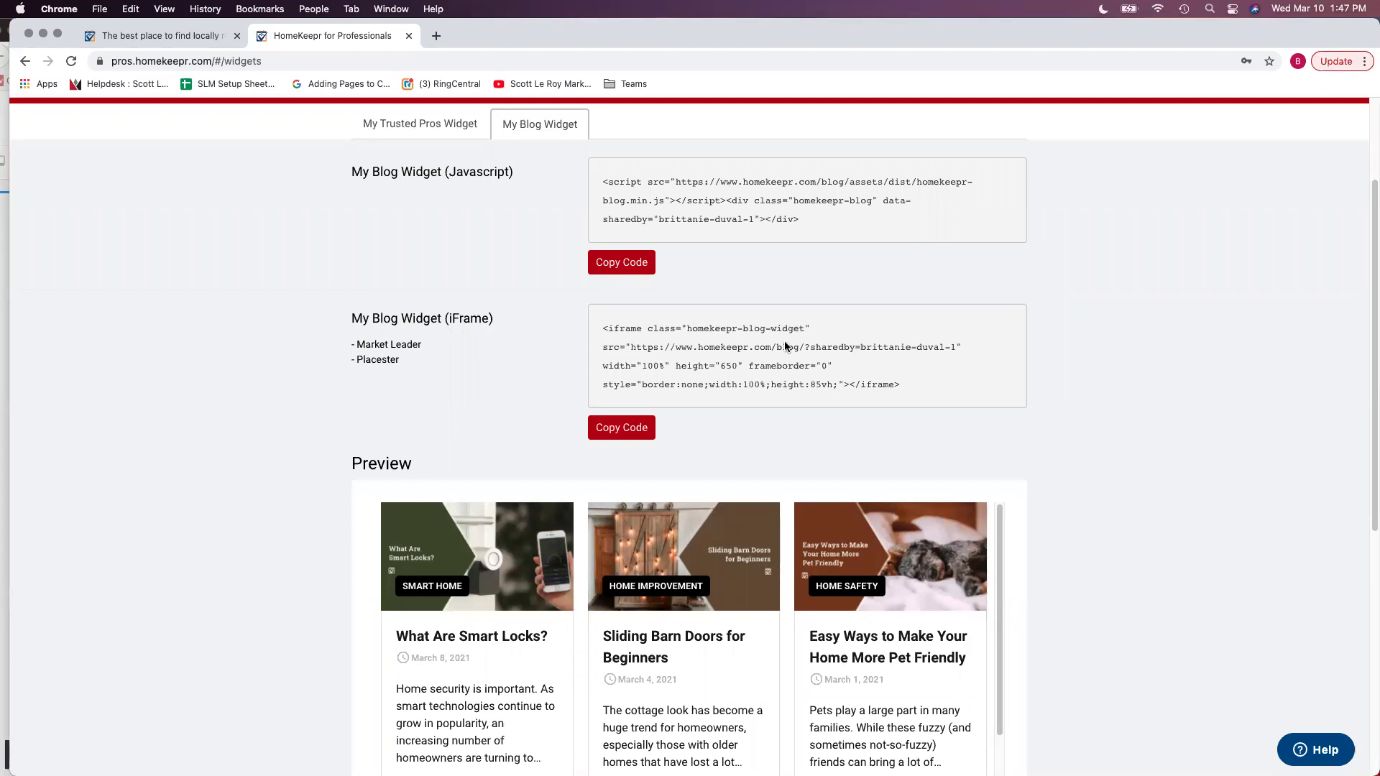
scroll(769, 352, up, 4)
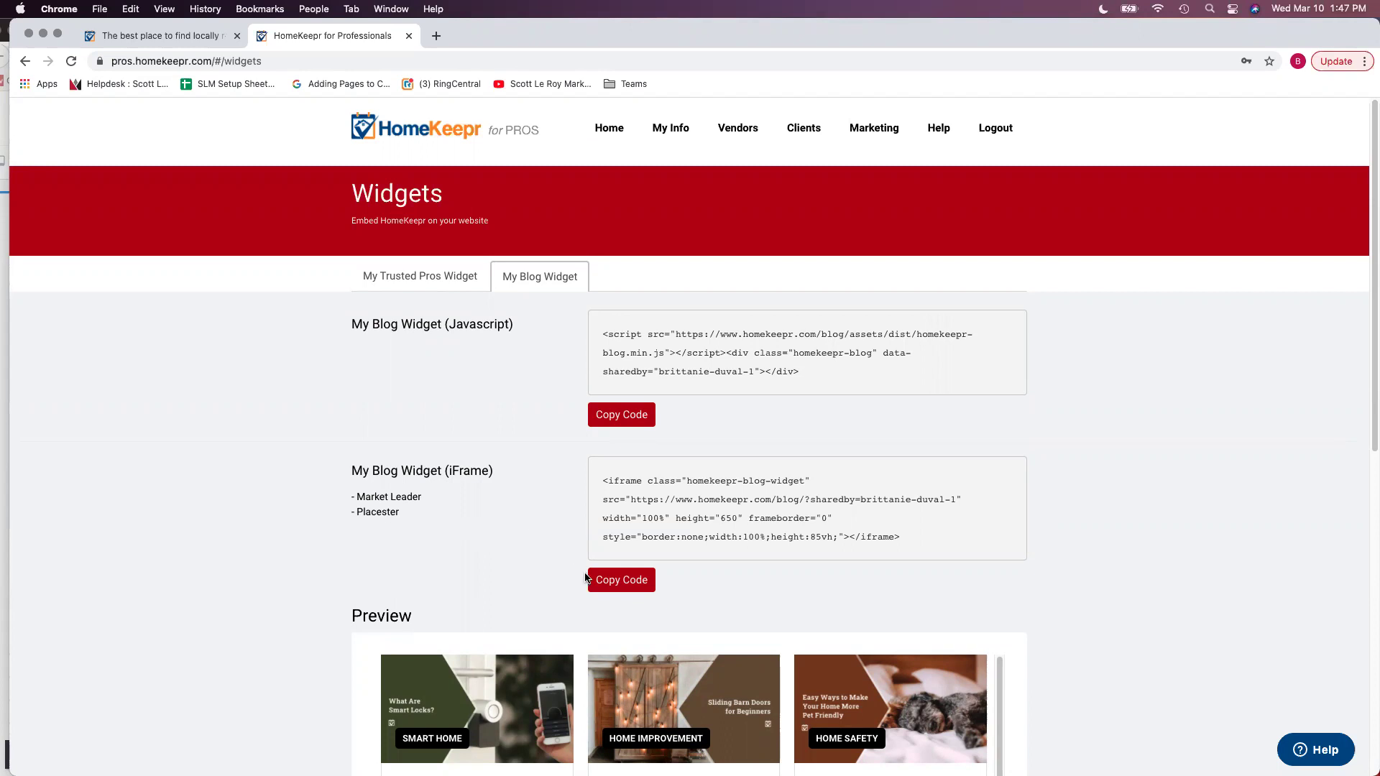
click(636, 590)
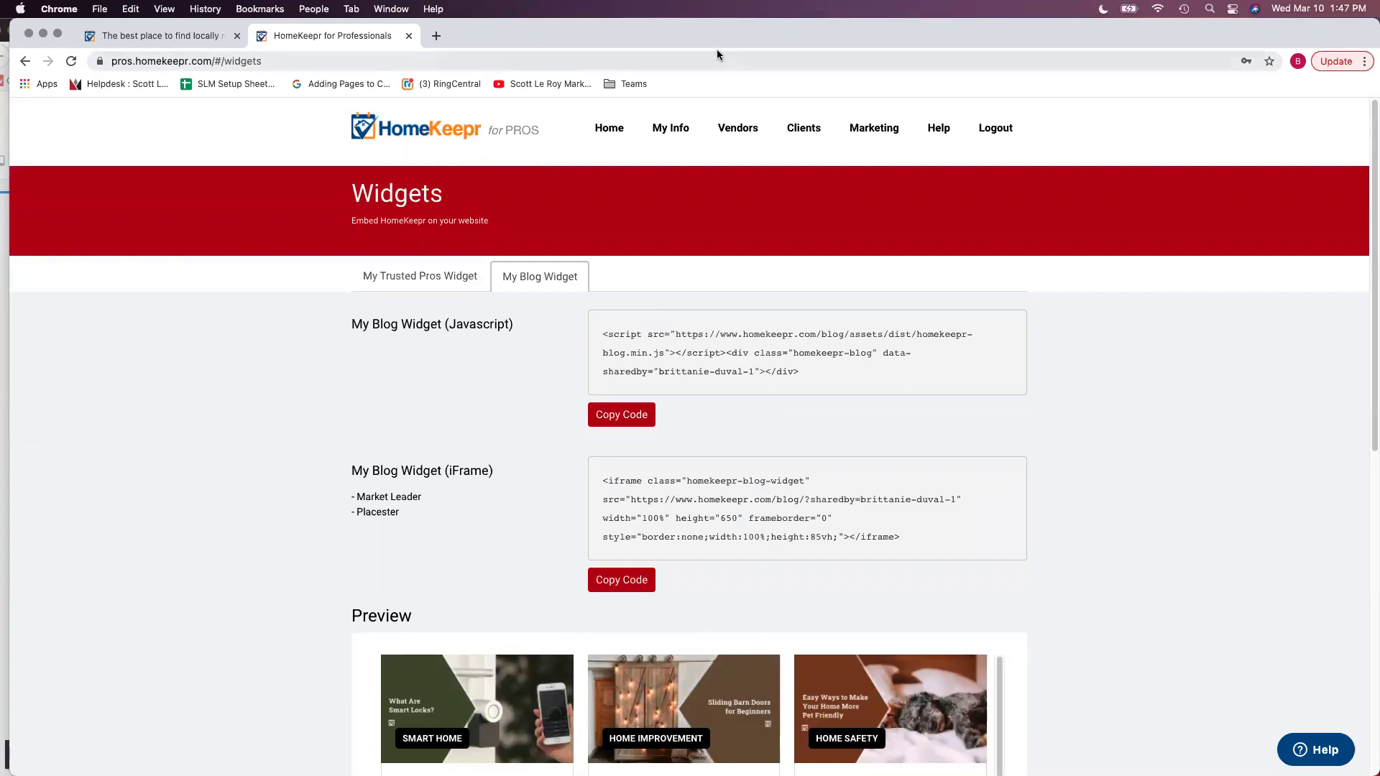
drag(721, 43, 869, 51)
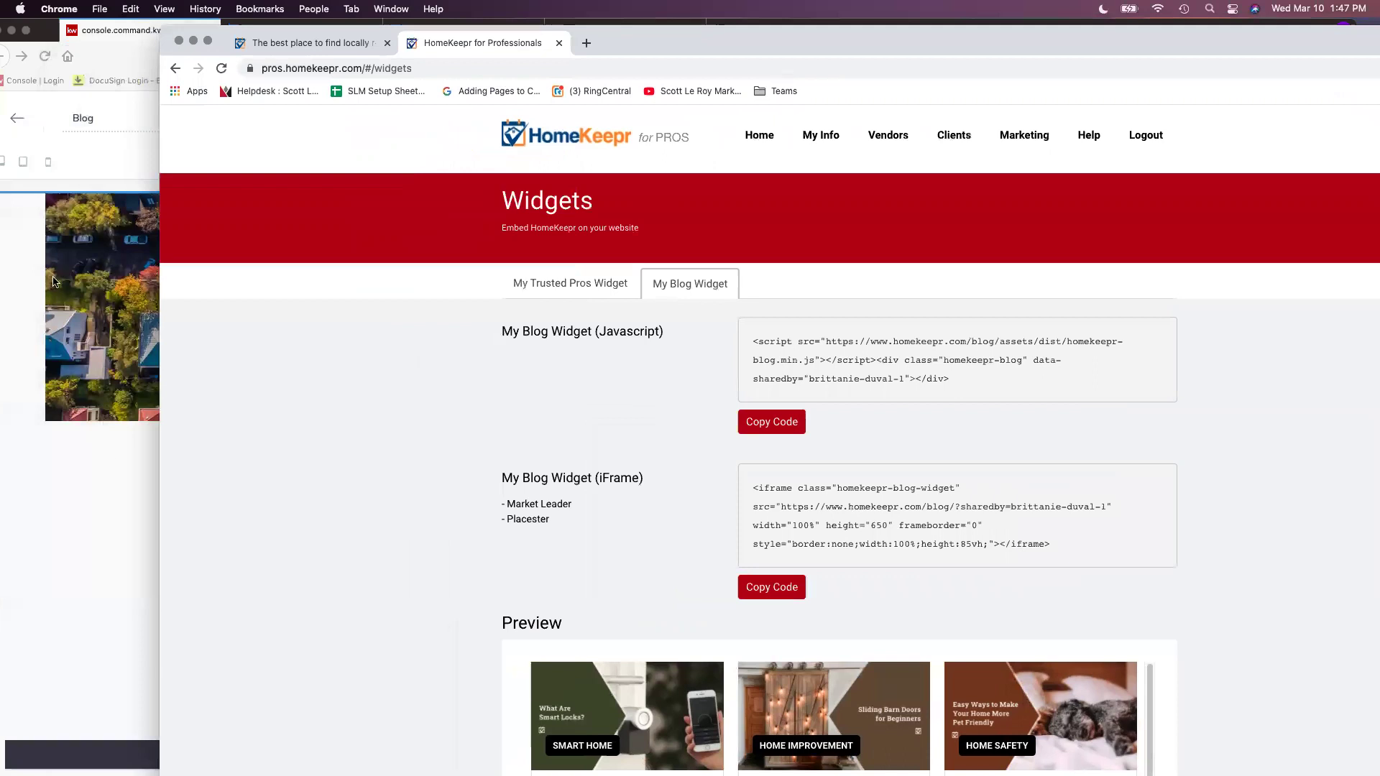
Paste the HomeKeepr blog iFrame code into the Blog page's Intro Text and apply it
click(119, 53)
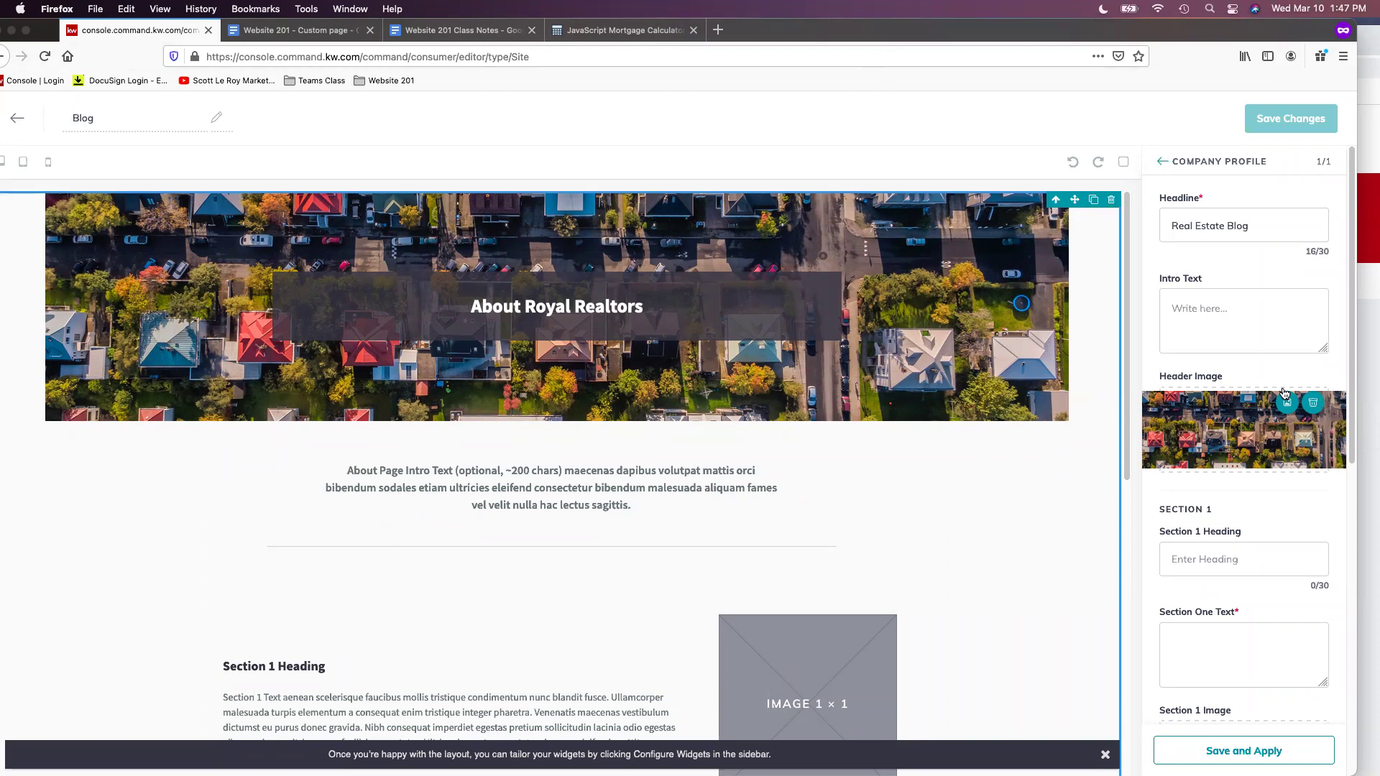
click(1259, 299)
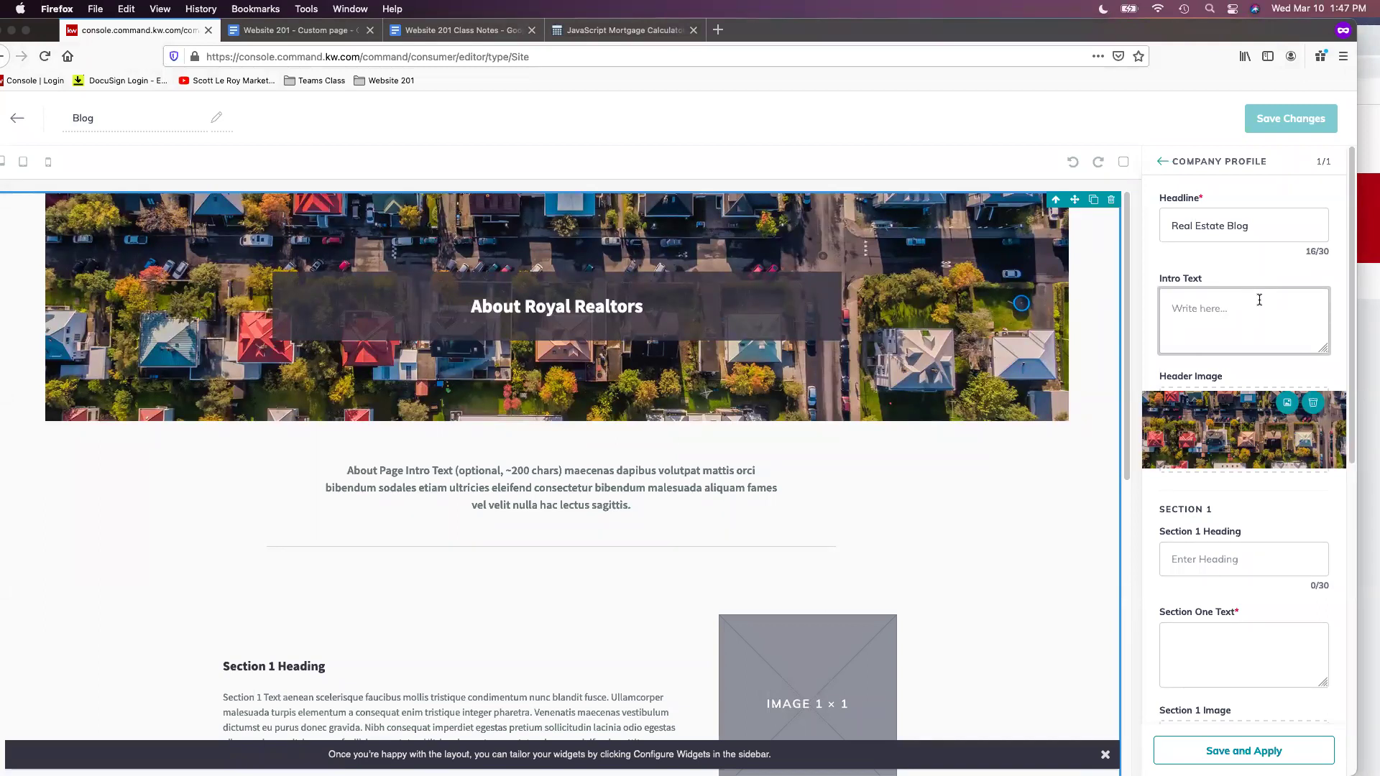
right_click(1252, 297)
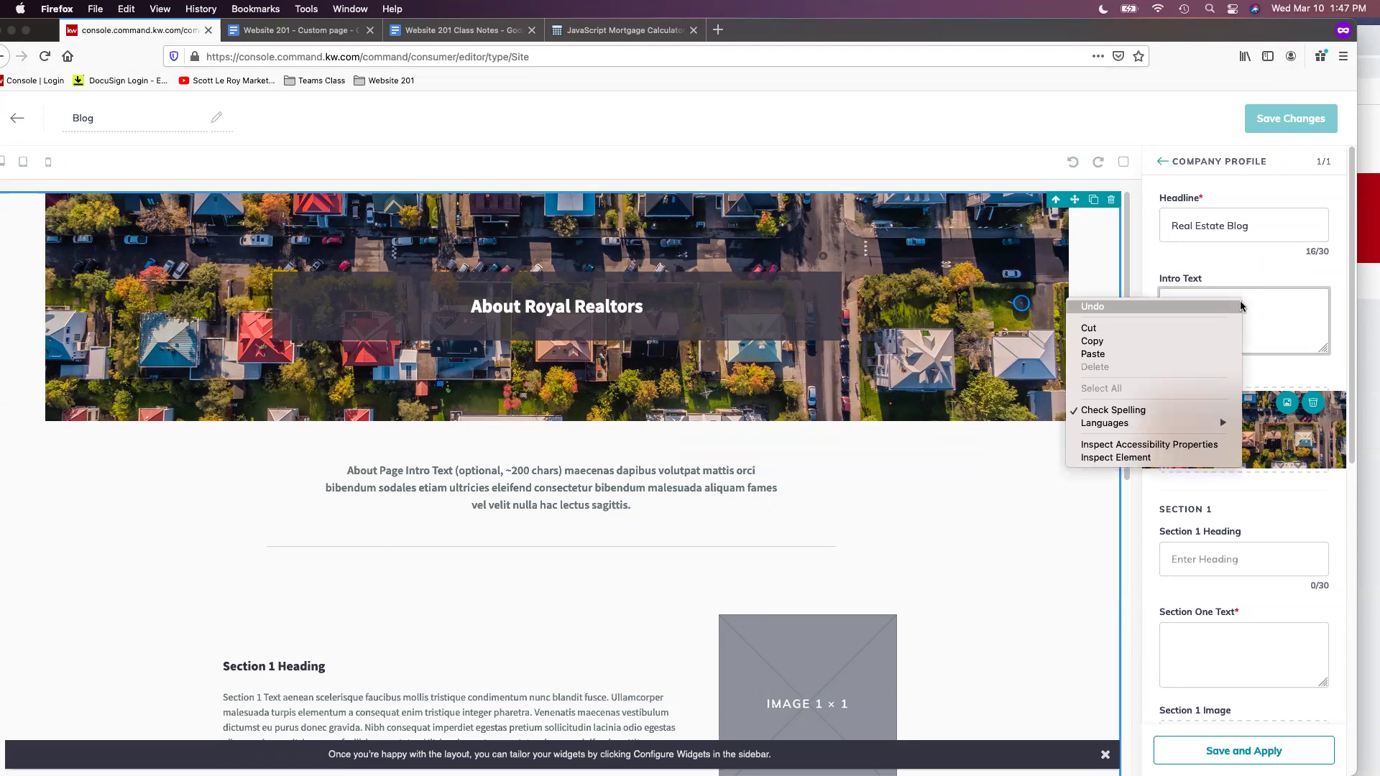
click(1189, 356)
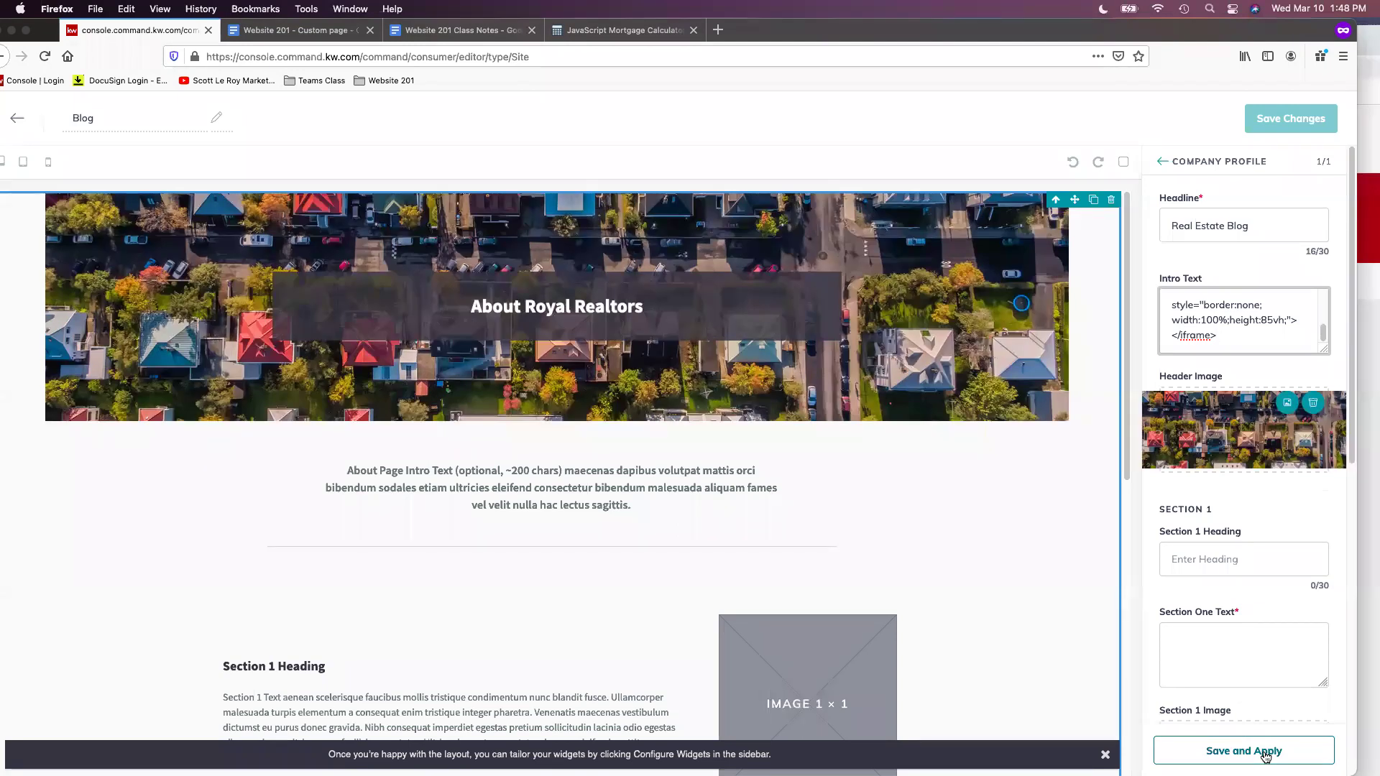
click(1266, 758)
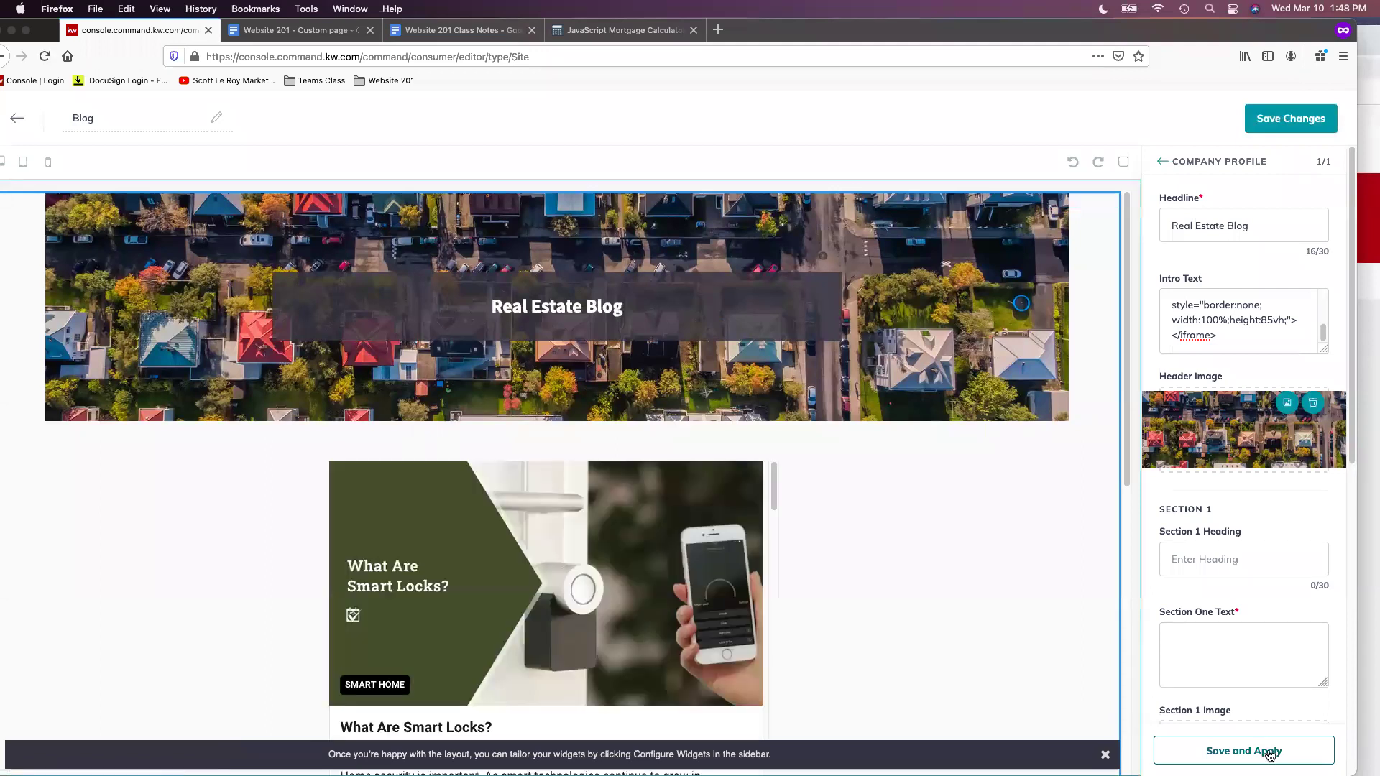
Save the Blog page holding the HomeKeepr blog feed, which prompts for publishing
scroll(1143, 460, down, 1)
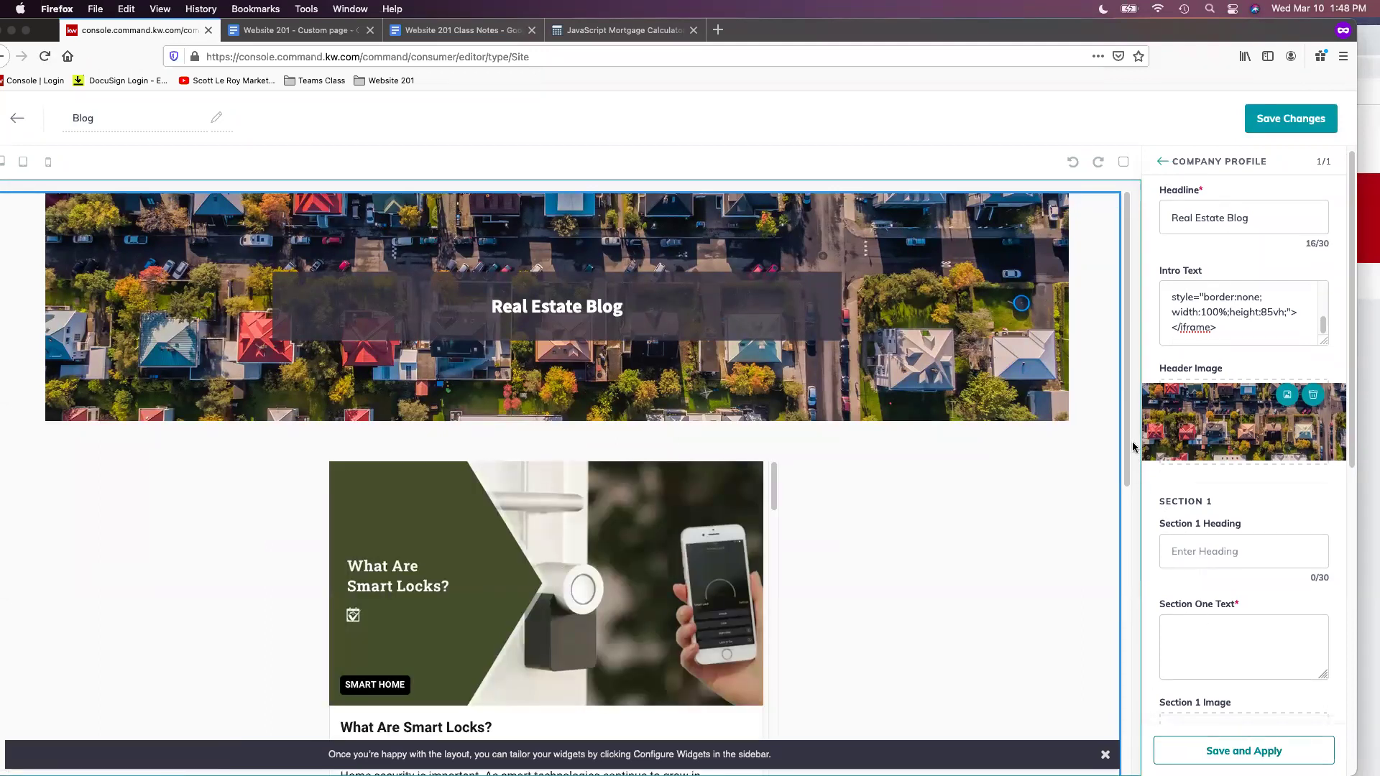
scroll(1126, 447, down, 5)
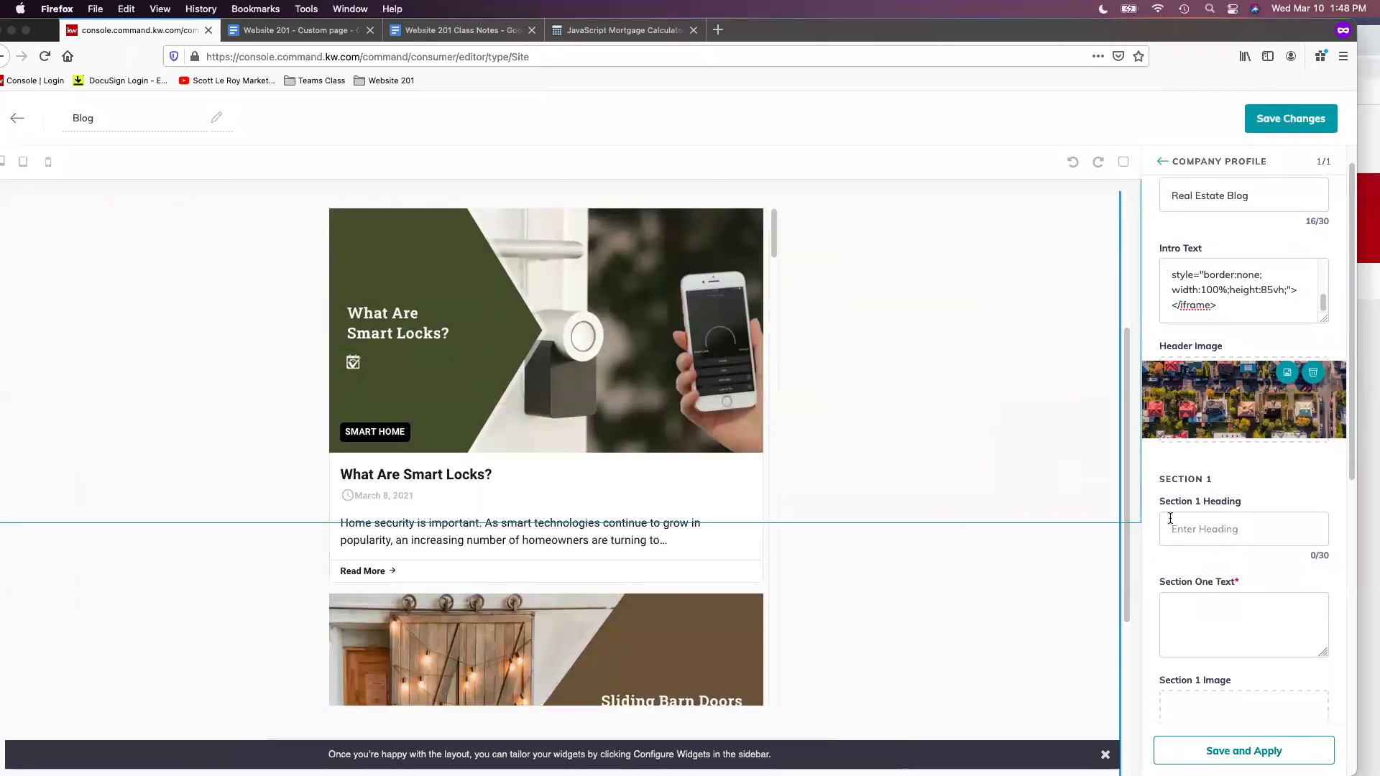
scroll(1170, 517, down, 10)
scroll(1122, 567, down, 1)
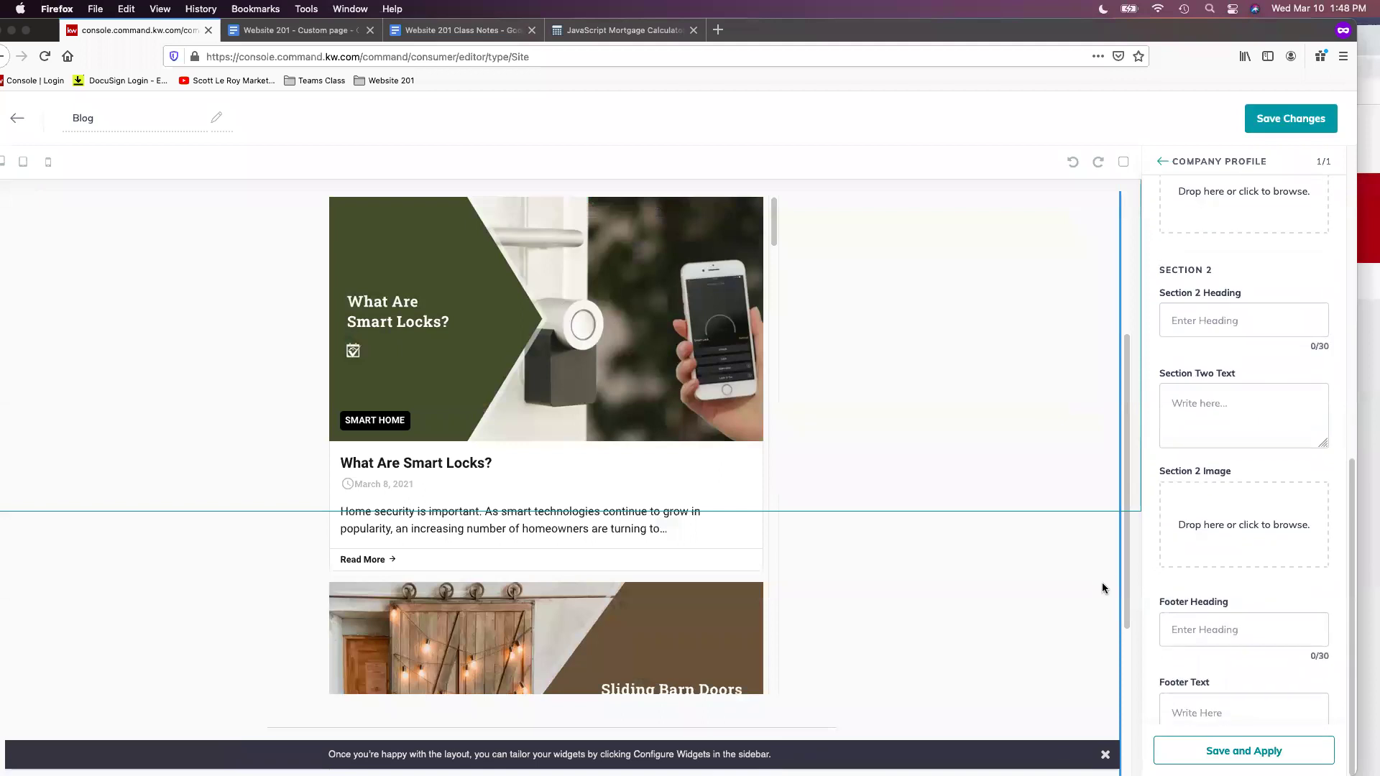
scroll(1114, 583, down, 5)
scroll(1128, 554, up, 11)
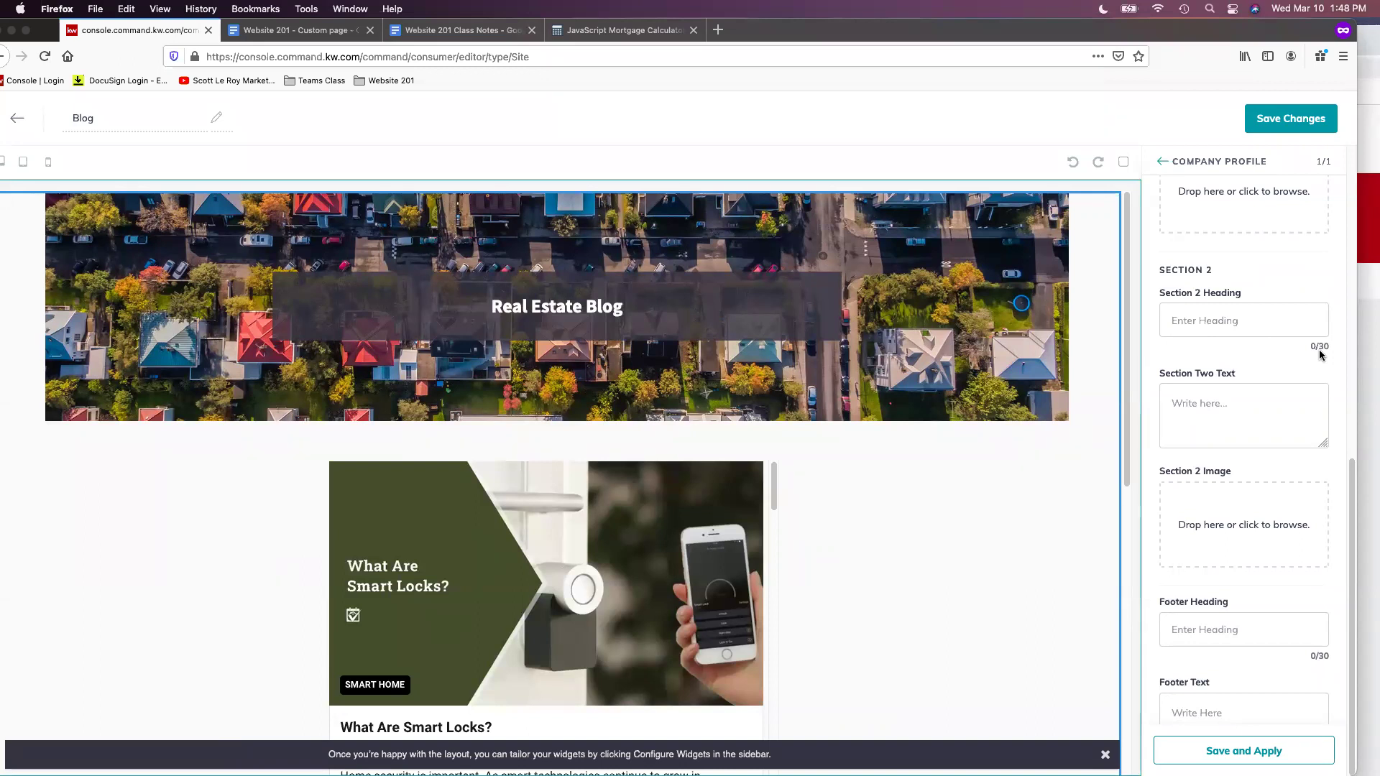
click(1276, 128)
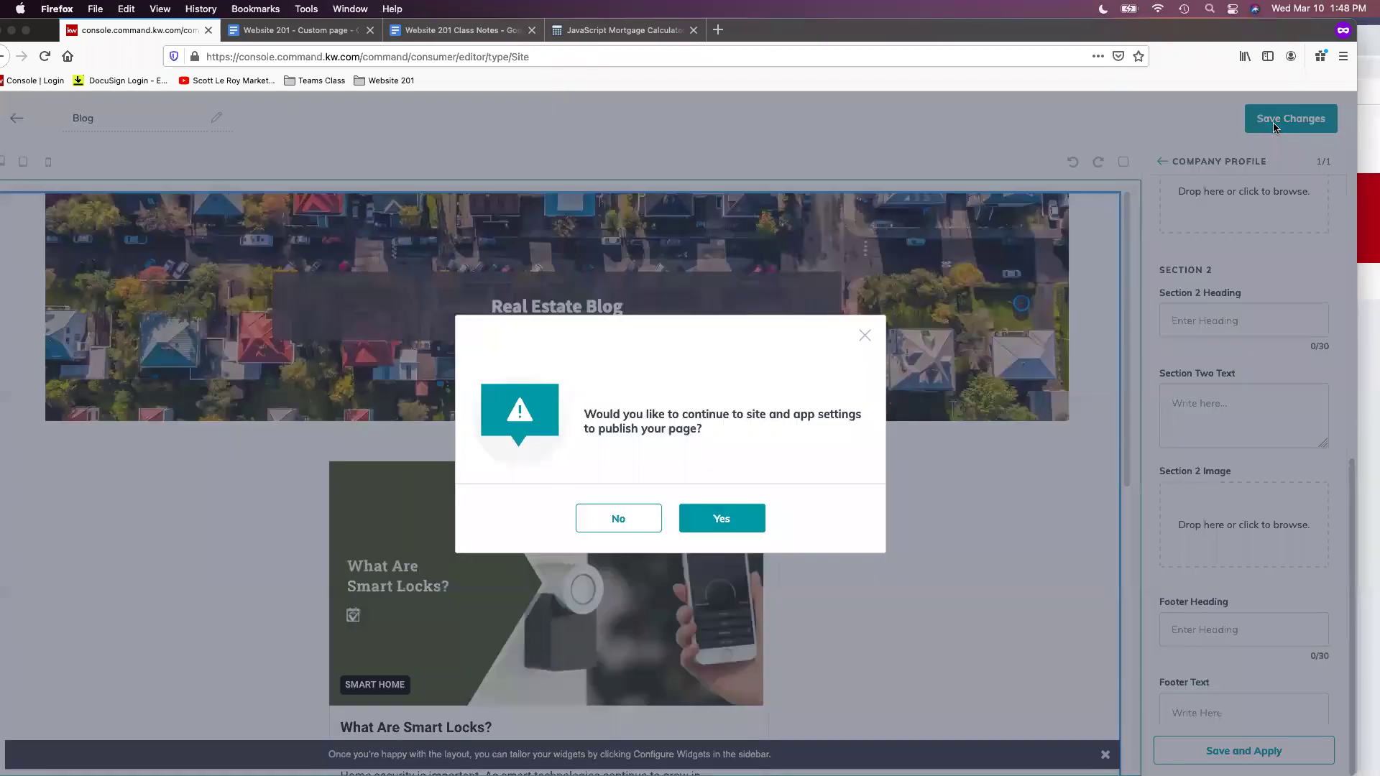
Decline publishing, then create a new blank page on My Agent Site
click(619, 520)
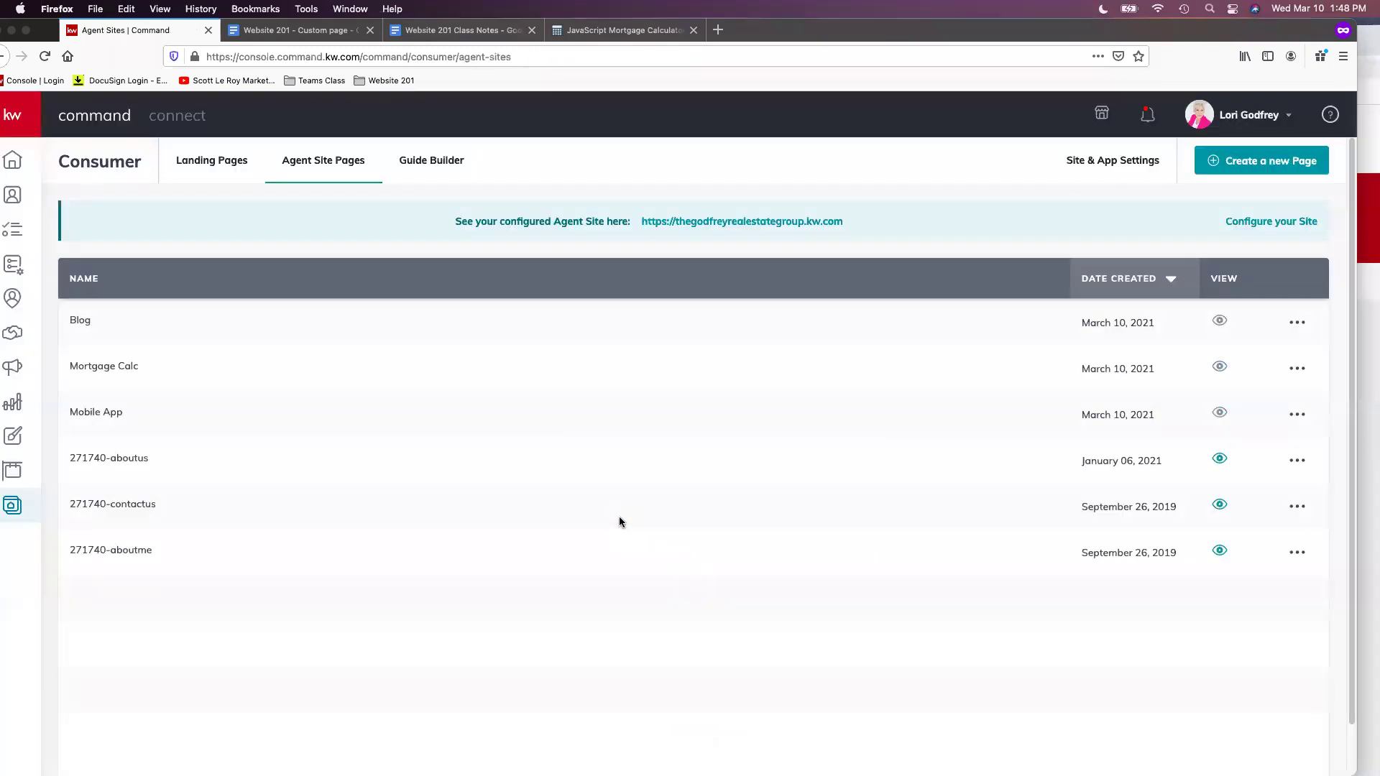
click(1263, 166)
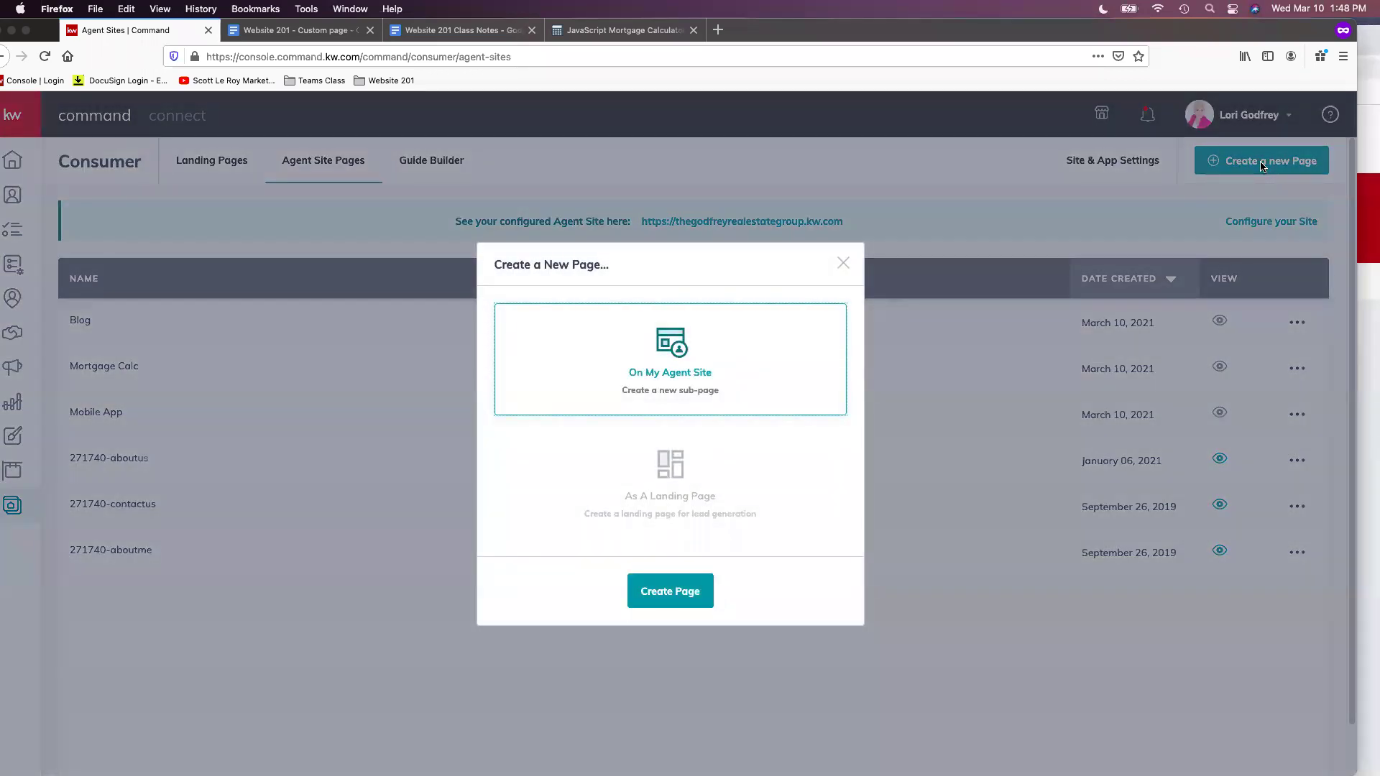
click(685, 604)
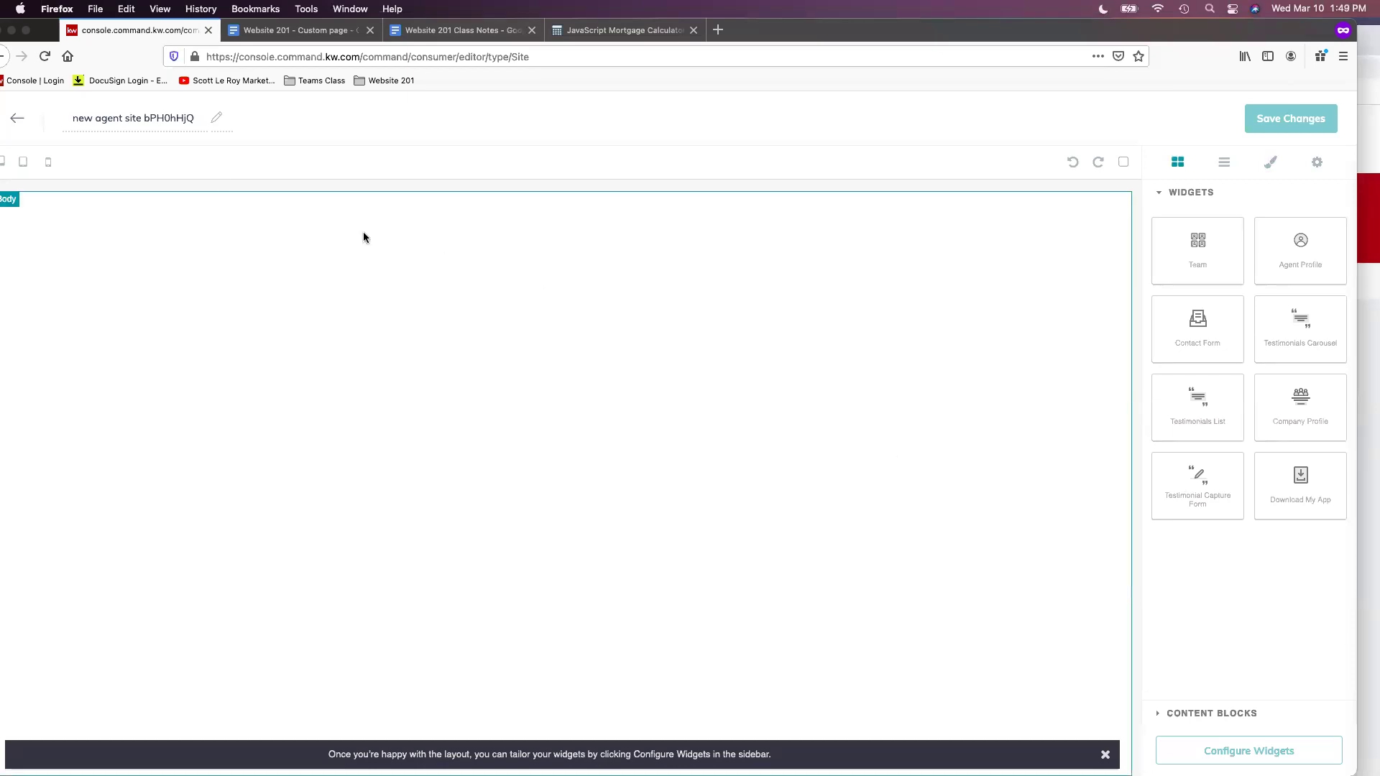
Replace the new page's default placeholder title with 'Vendors'
click(96, 116)
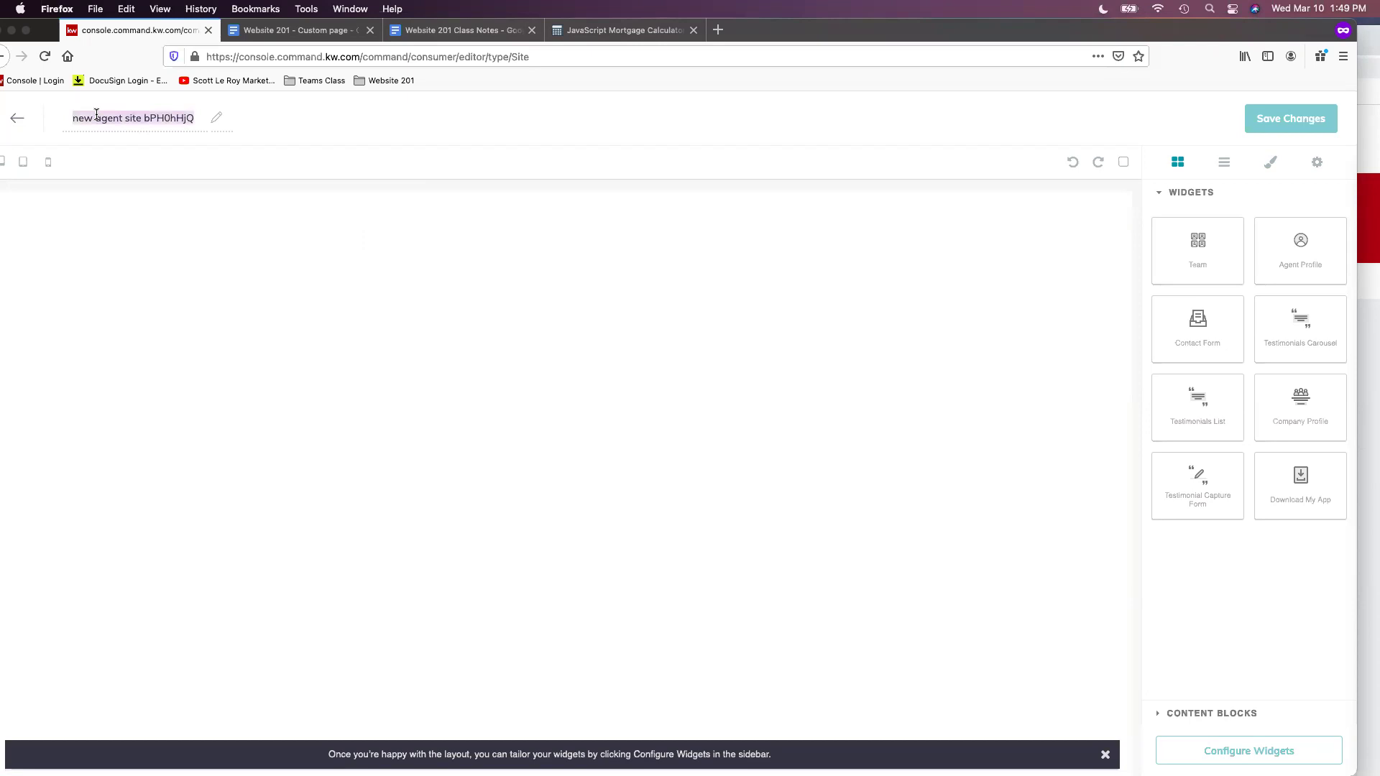
text(Vendors)
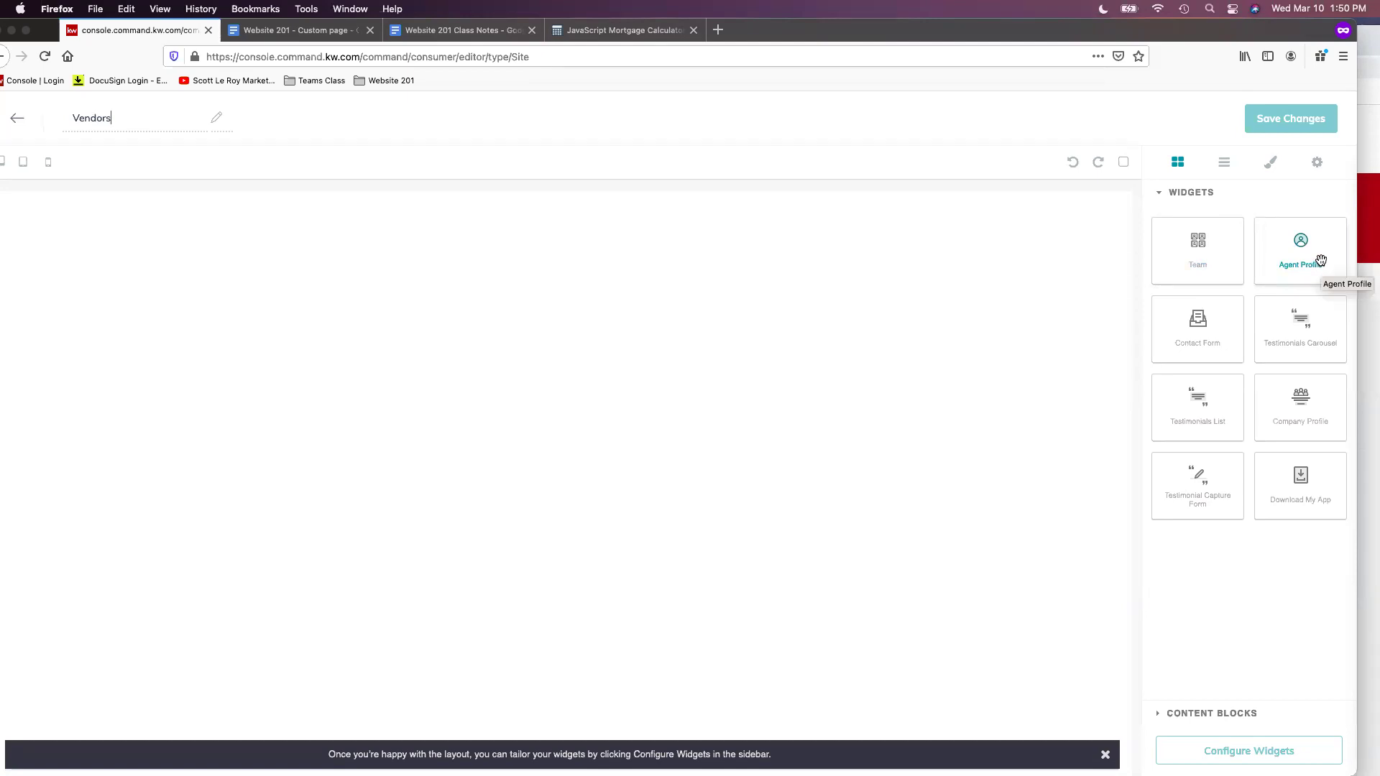
Drop an Agent Profile widget onto the empty Vendors page and open its settings
drag(1303, 240, 441, 280)
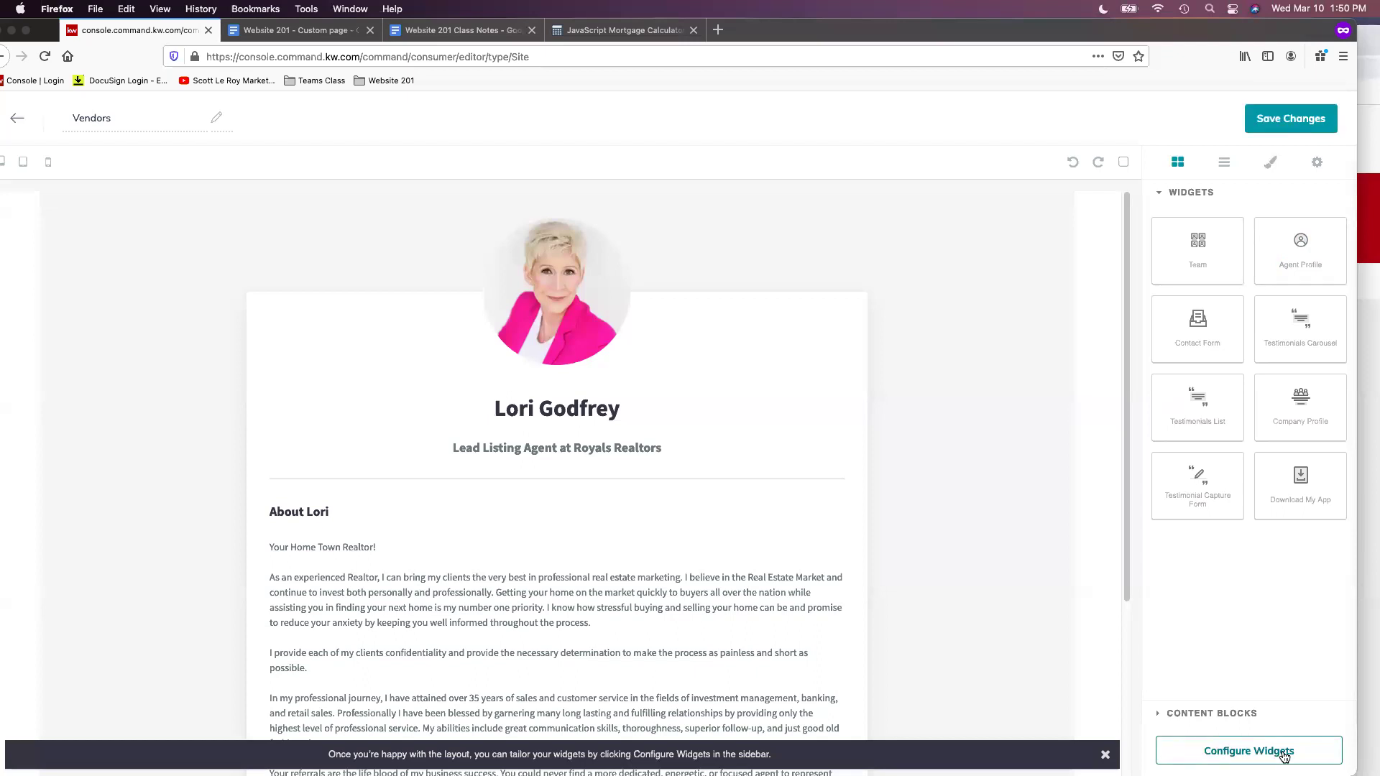
click(1284, 754)
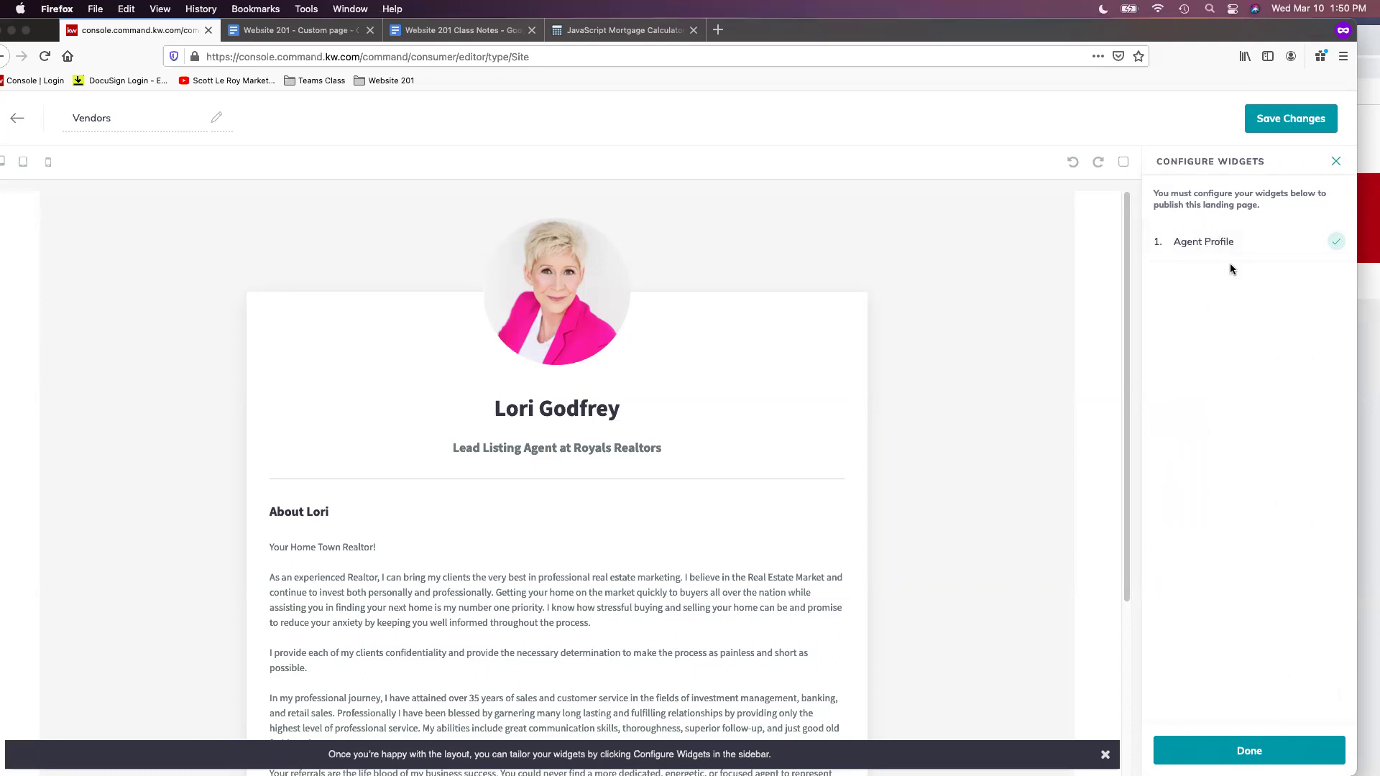
click(1263, 245)
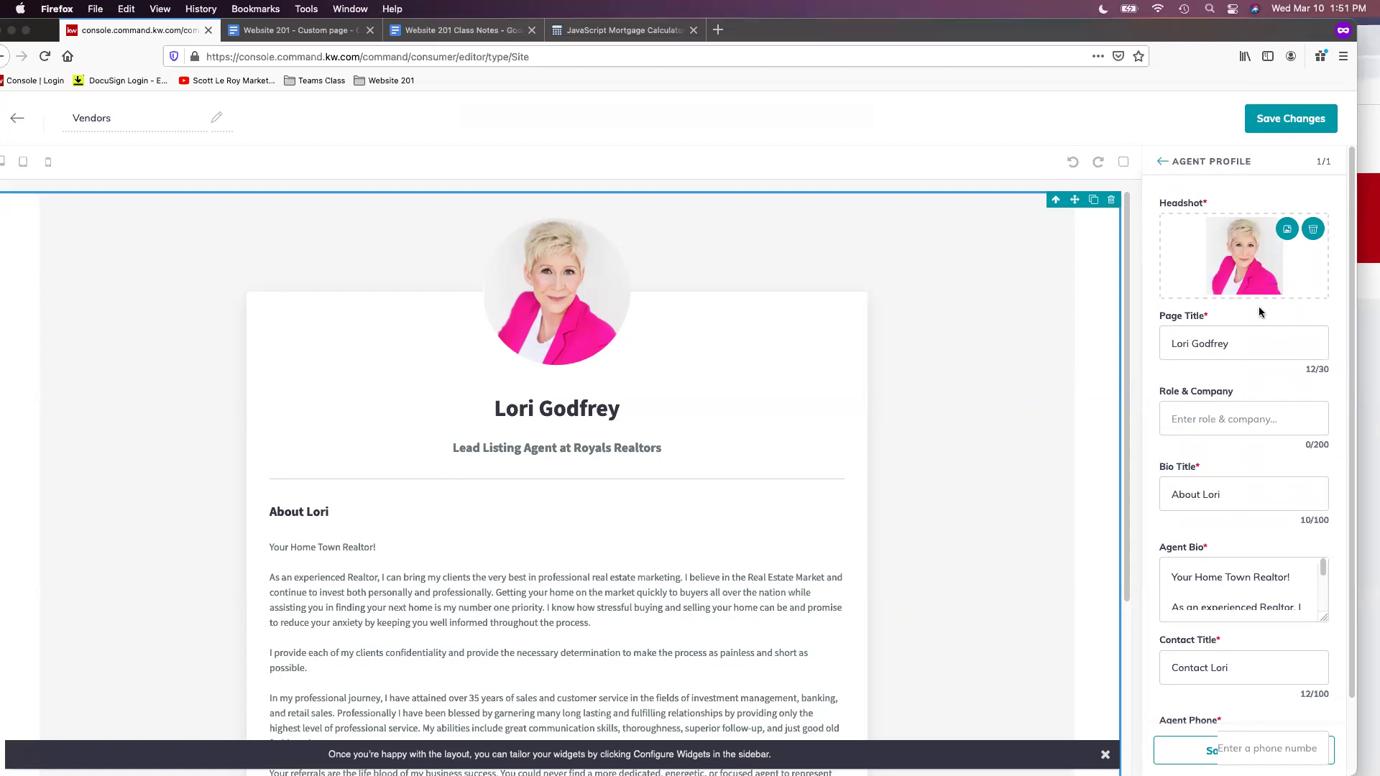
Set the Page Title to 'Local Trusted Vendors' and clear the Bio Title 'About Lori'
triple_click(1260, 343)
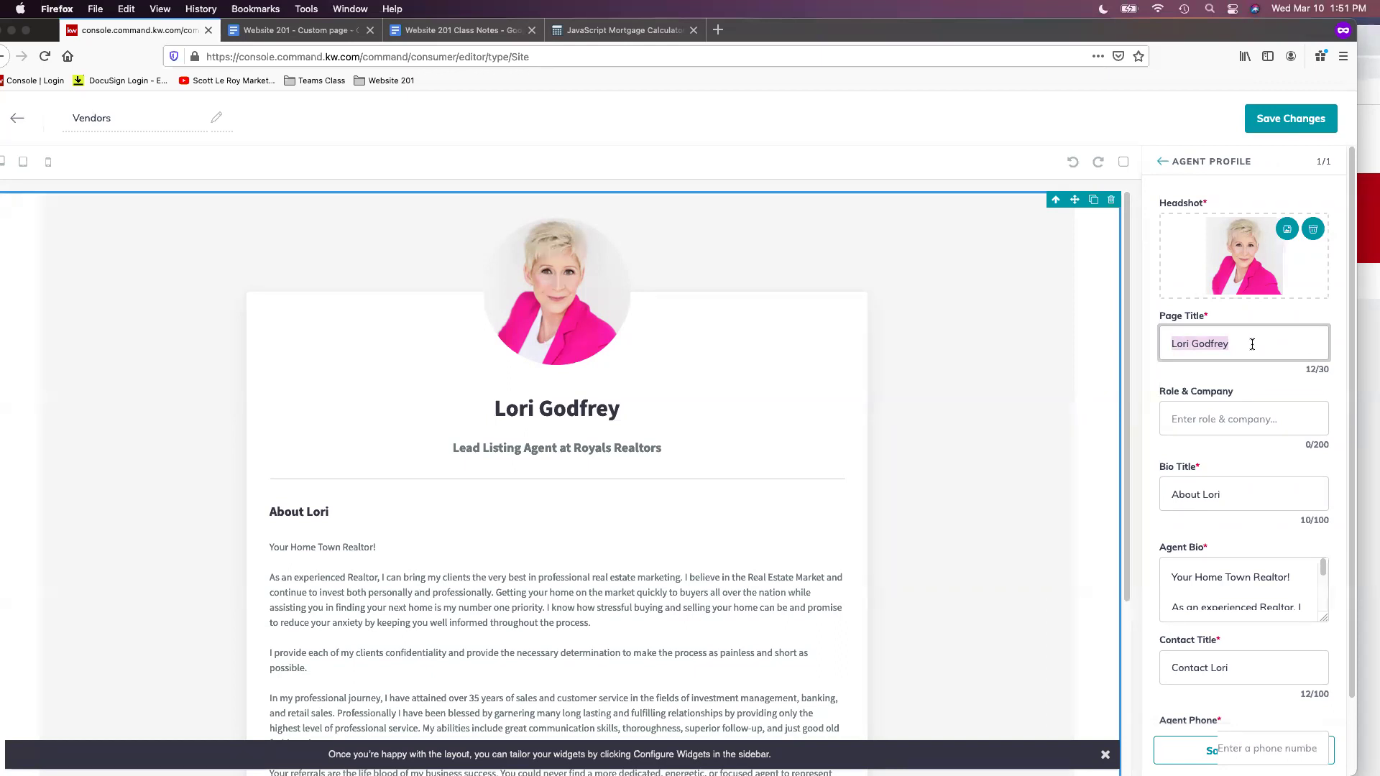
text(Local Trusted Vendors)
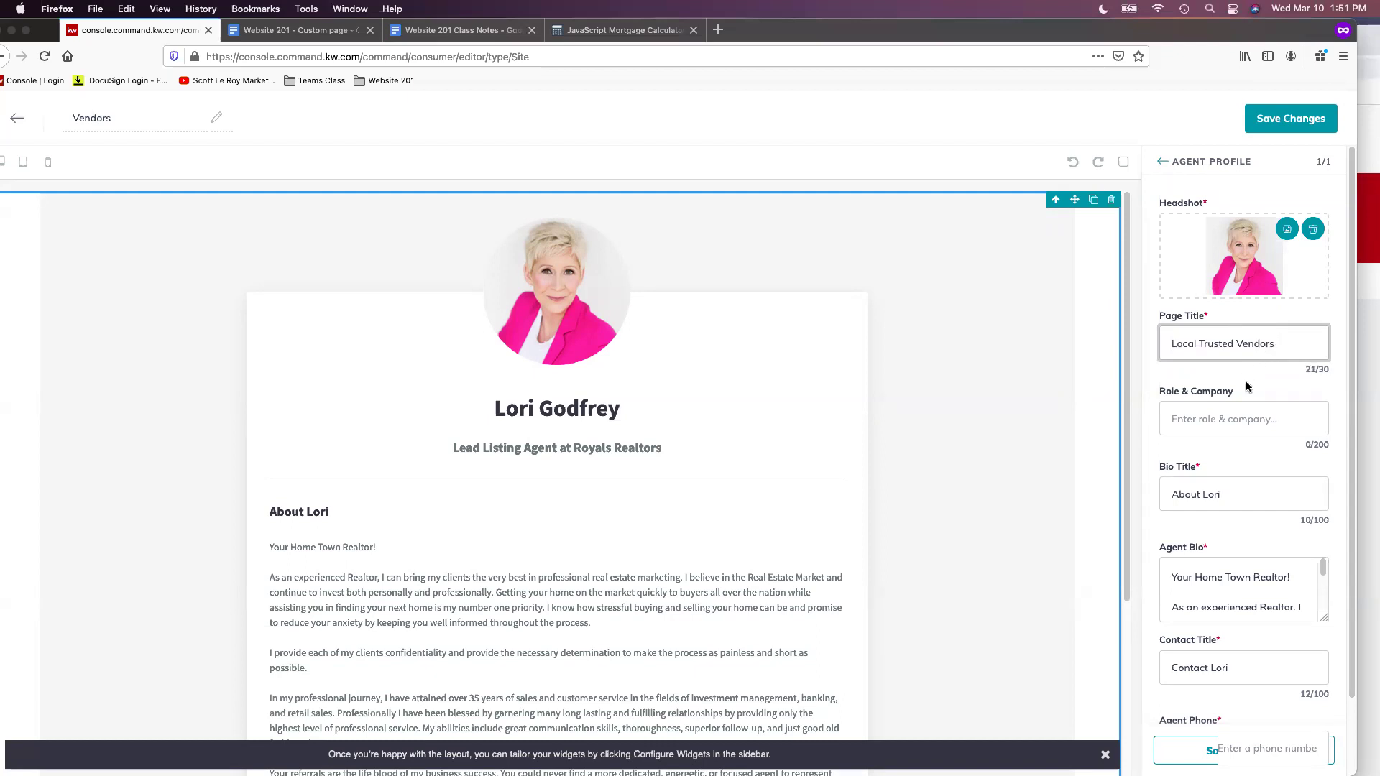
click(1282, 417)
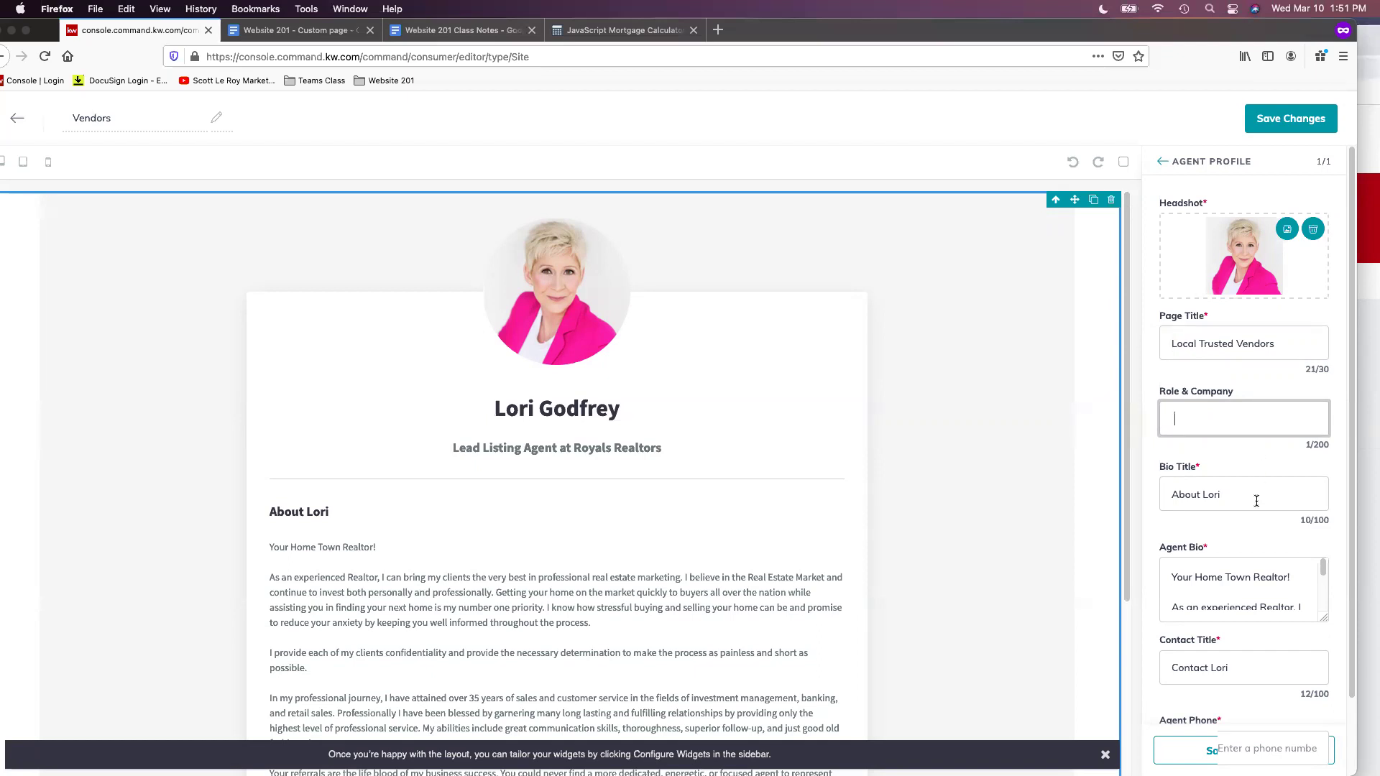
drag(1267, 496, 1161, 486)
key(BackSpace)
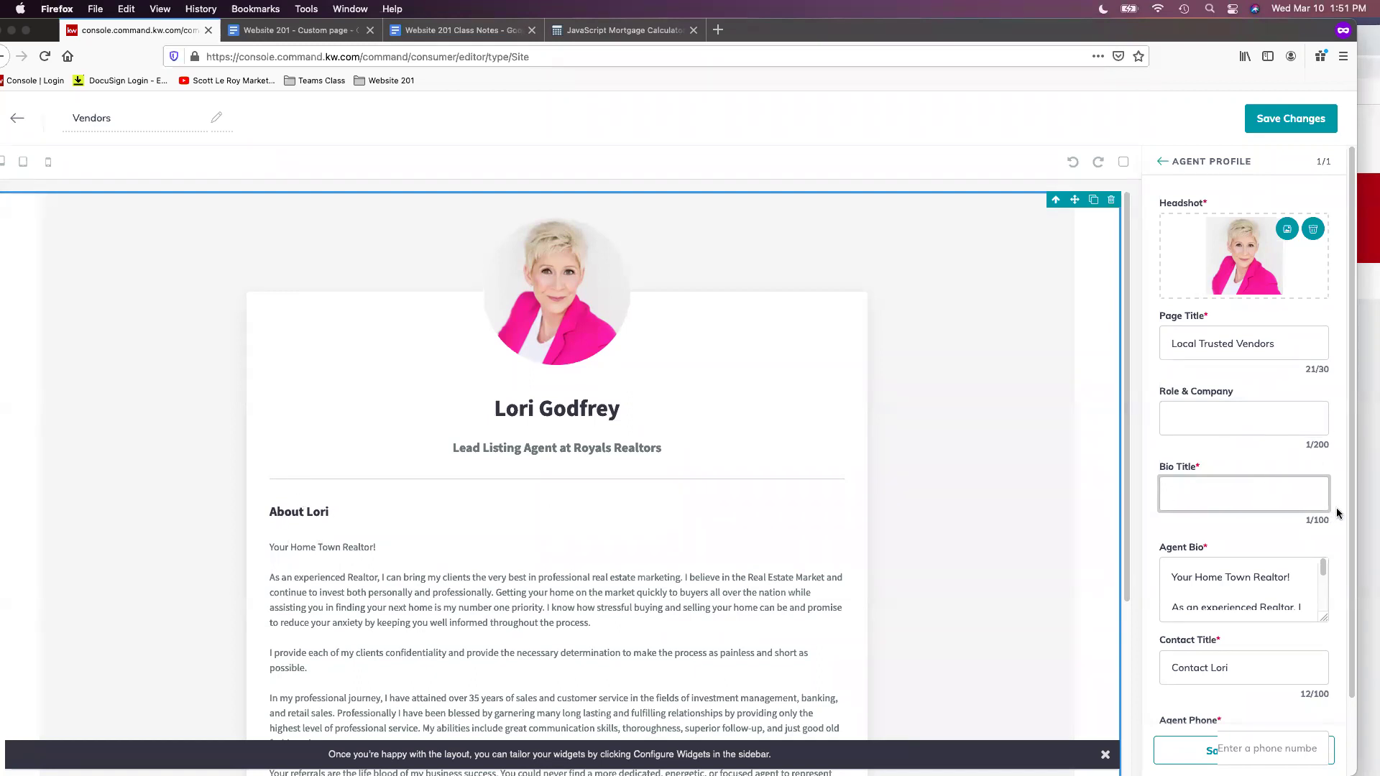
Delete all the existing text from the Agent Bio box
scroll(1304, 529, down, 2)
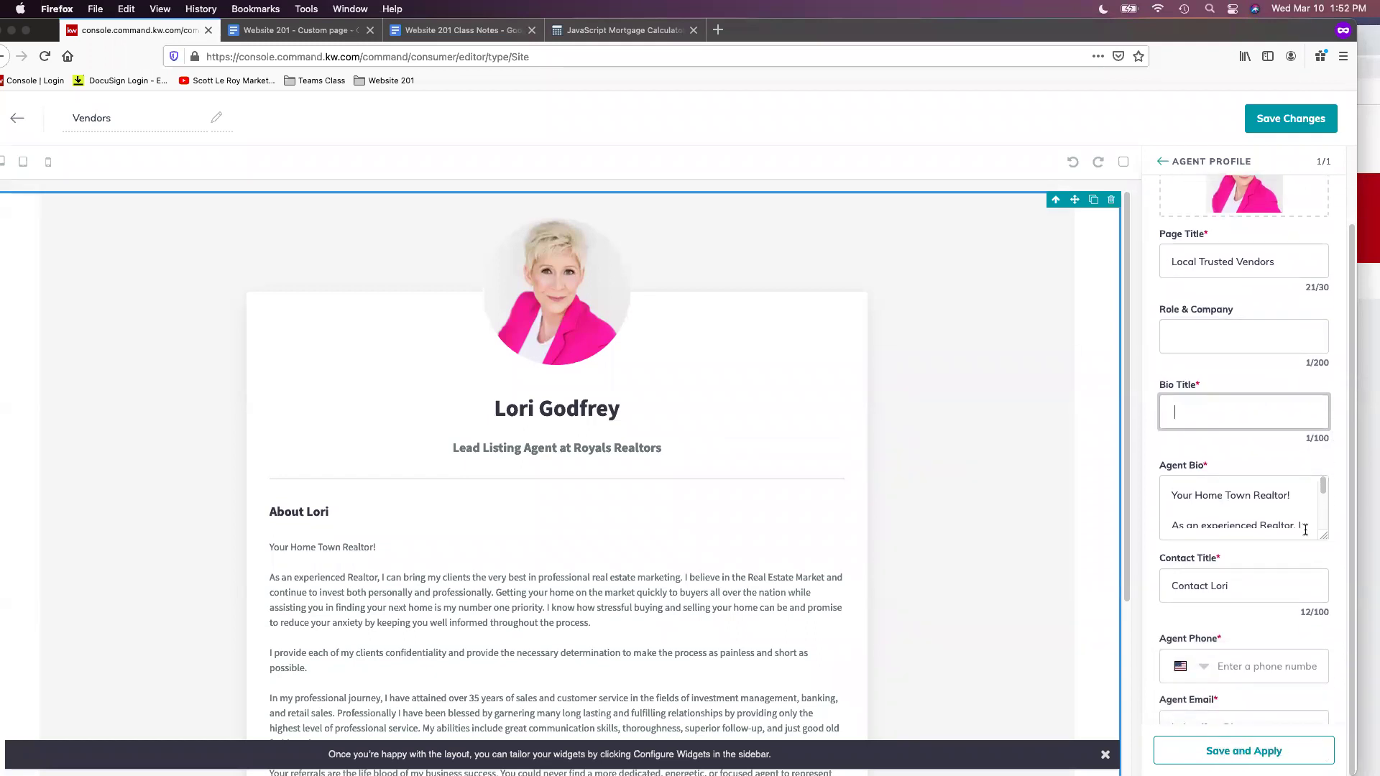
click(1284, 515)
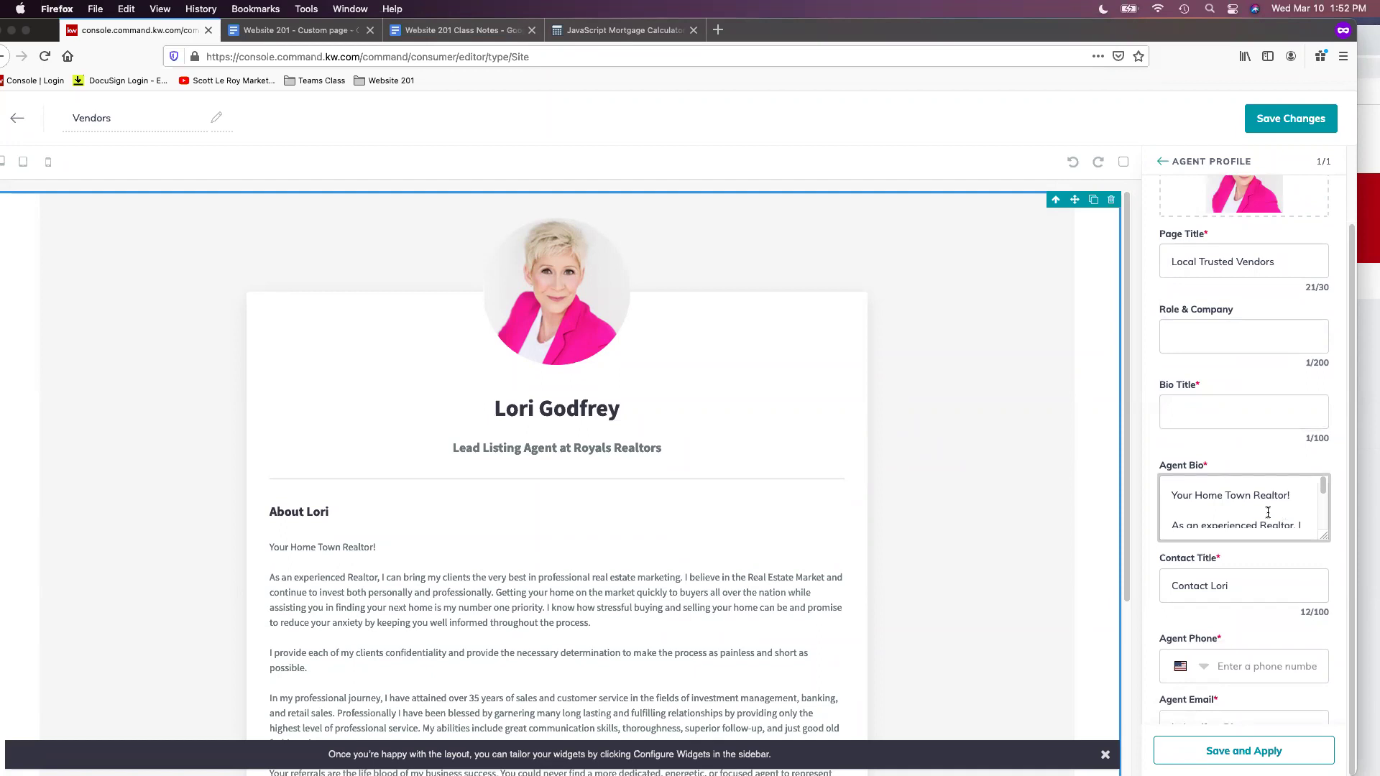
drag(1161, 478, 1301, 738)
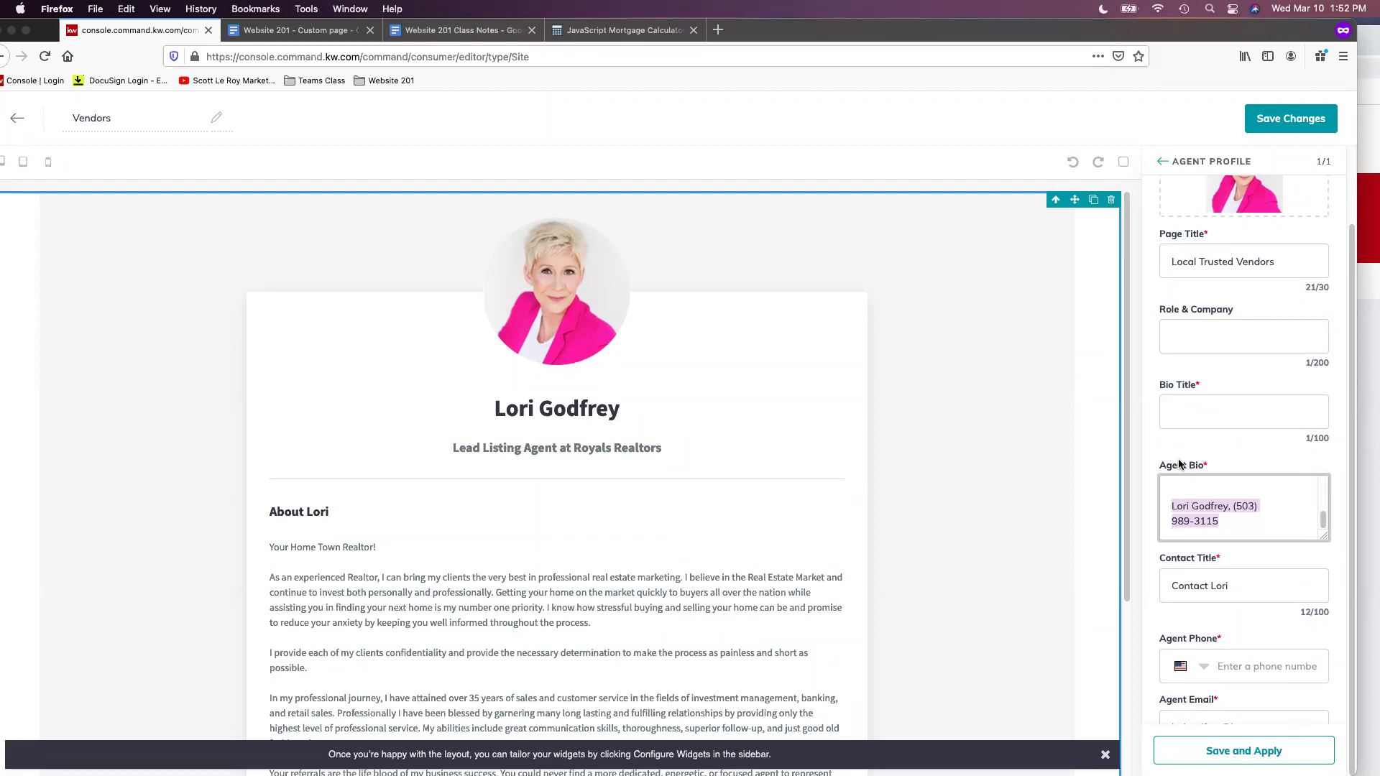
key(BackSpace)
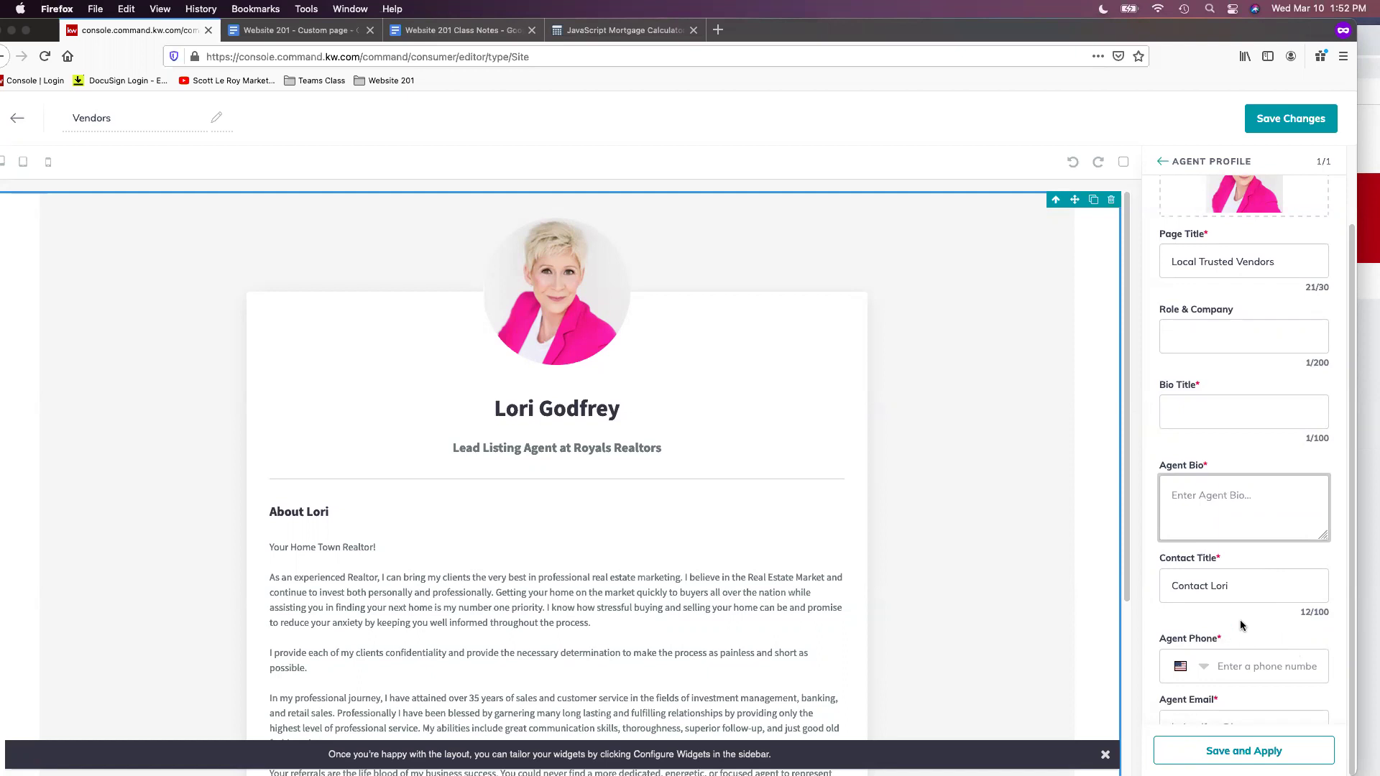
Zoom the view to 90% and enter the agent's phone number in Agent Phone
key(super+minus)
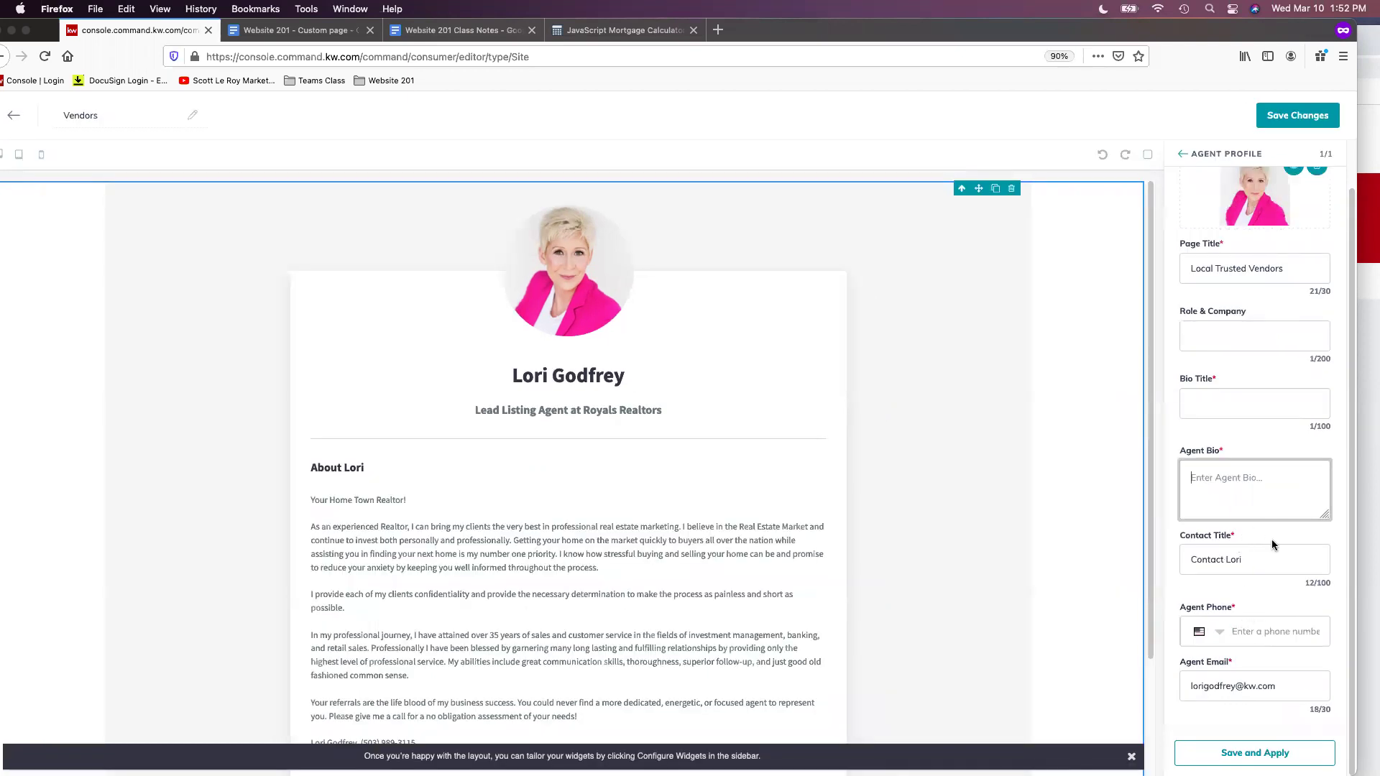
scroll(1076, 532, down, 3)
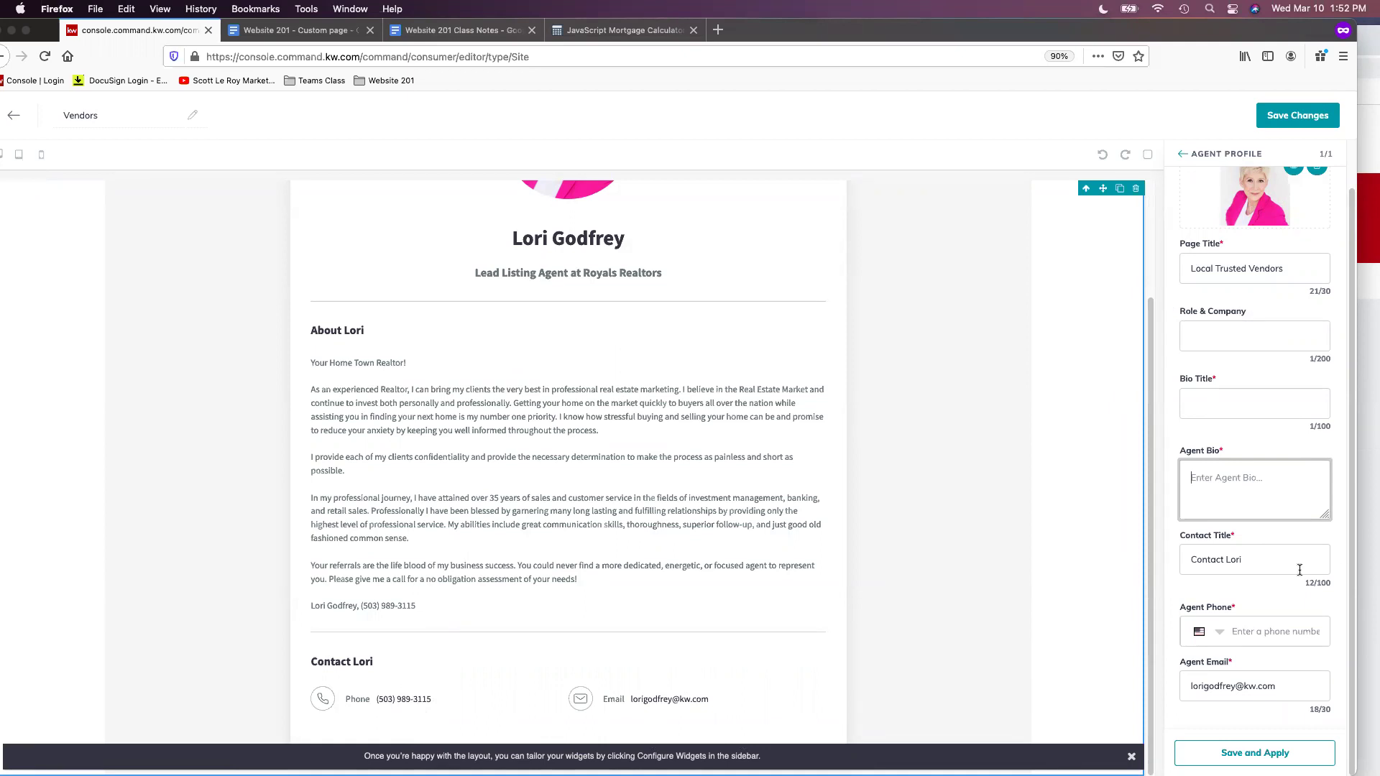
click(1263, 627)
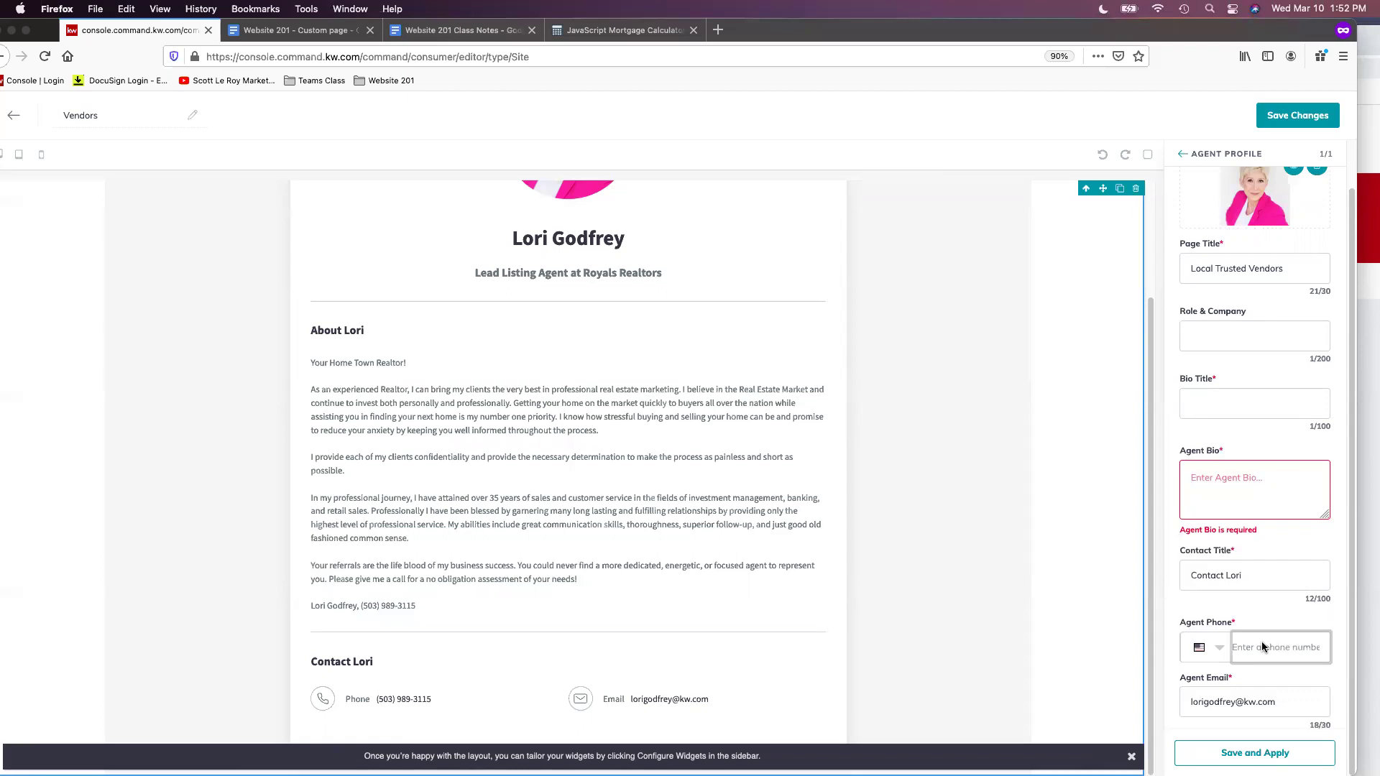
click(1264, 474)
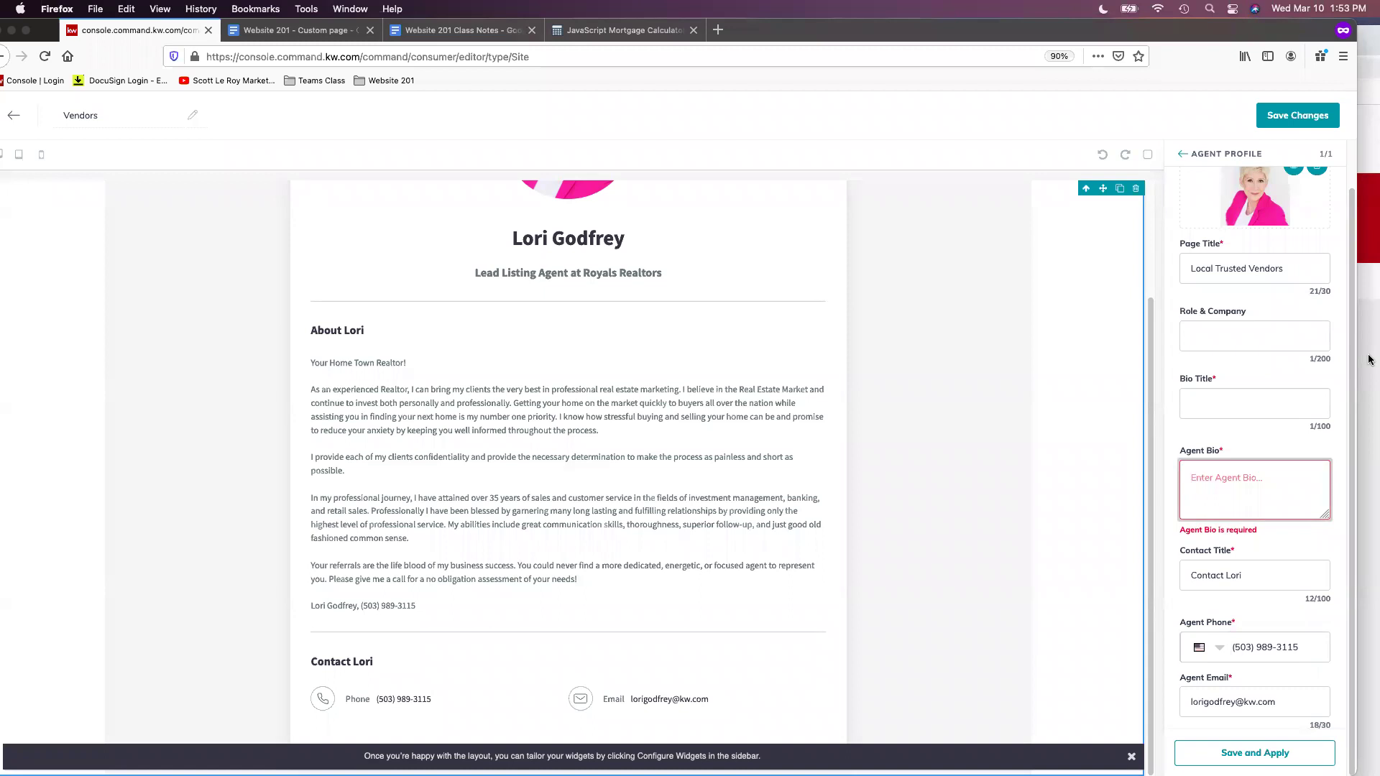
key(super+Tab)
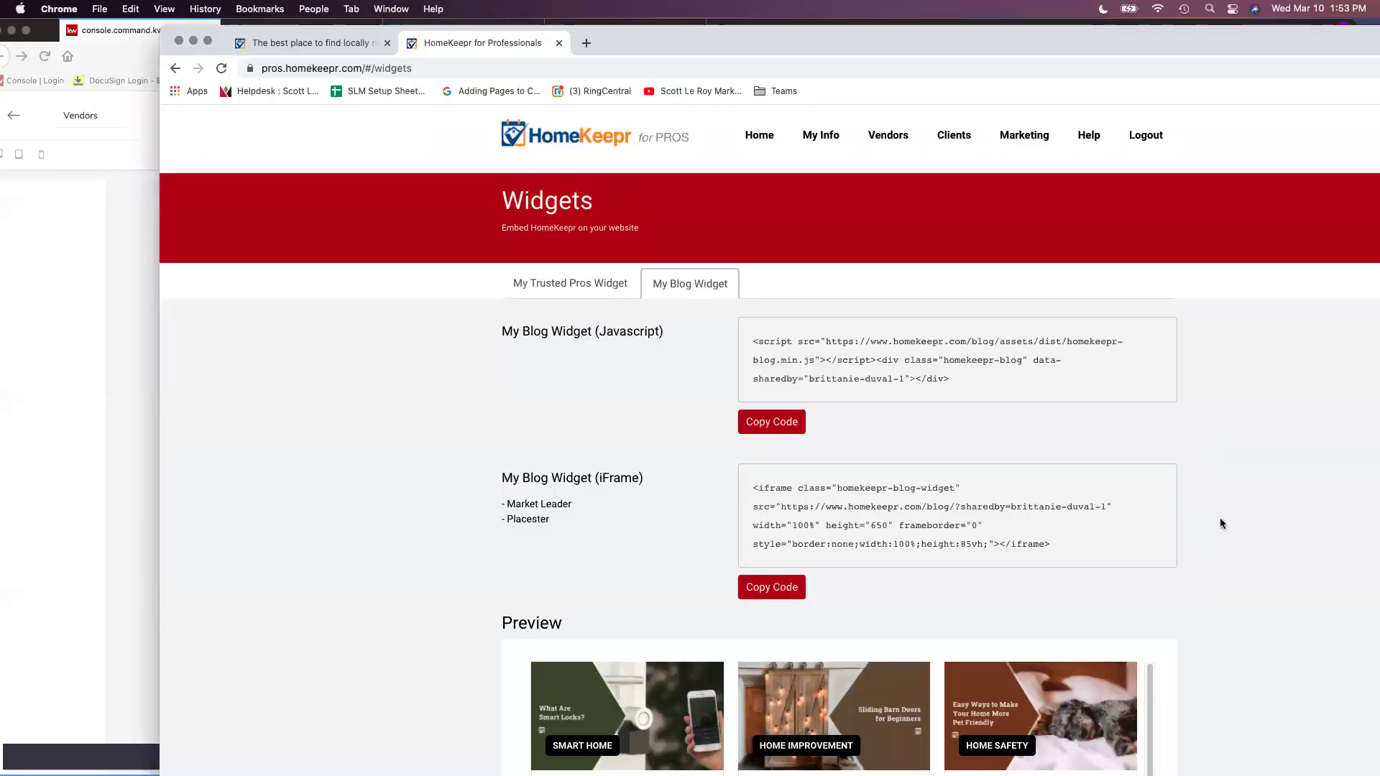
Copy the iFrame embed code of HomeKeepr's My Trusted Pros Search Widget with Browse By Category
click(588, 300)
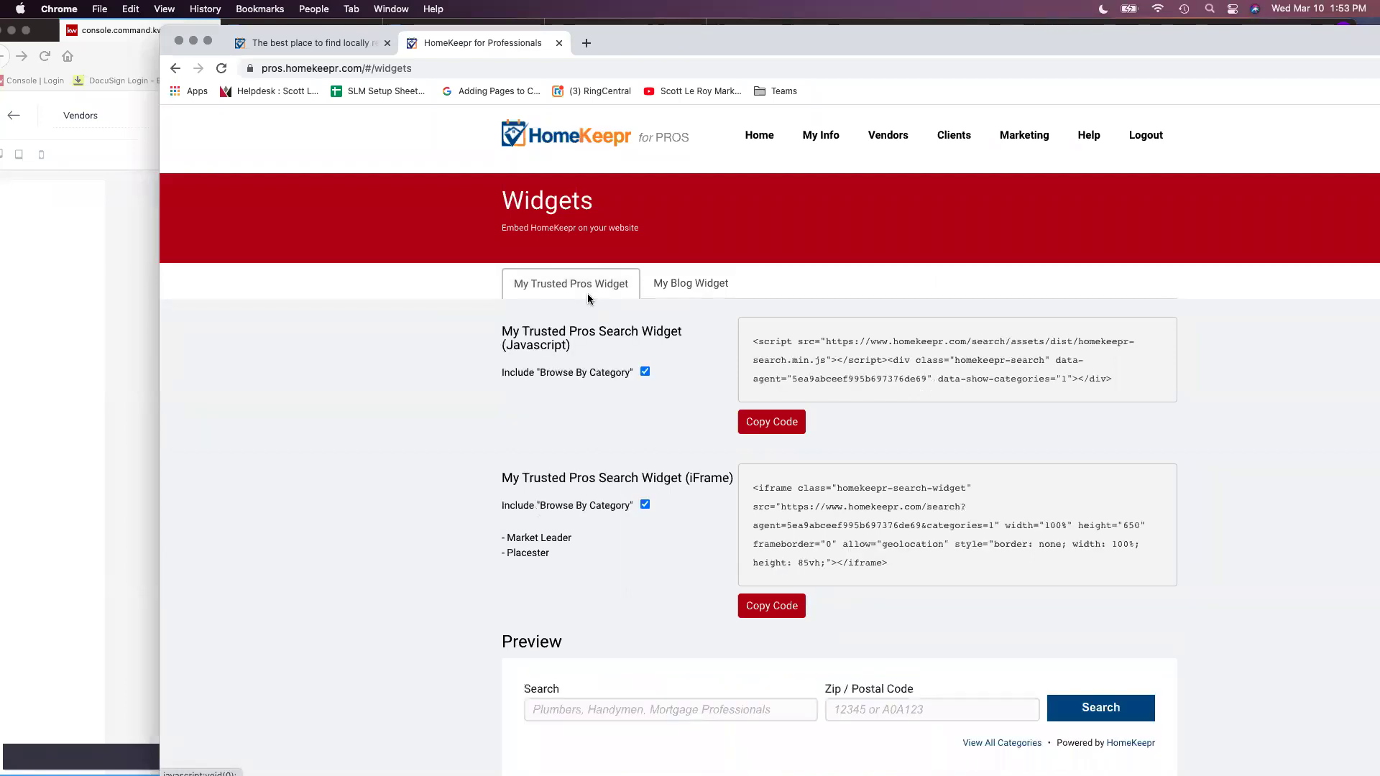
scroll(649, 377, down, 3)
scroll(649, 367, up, 1)
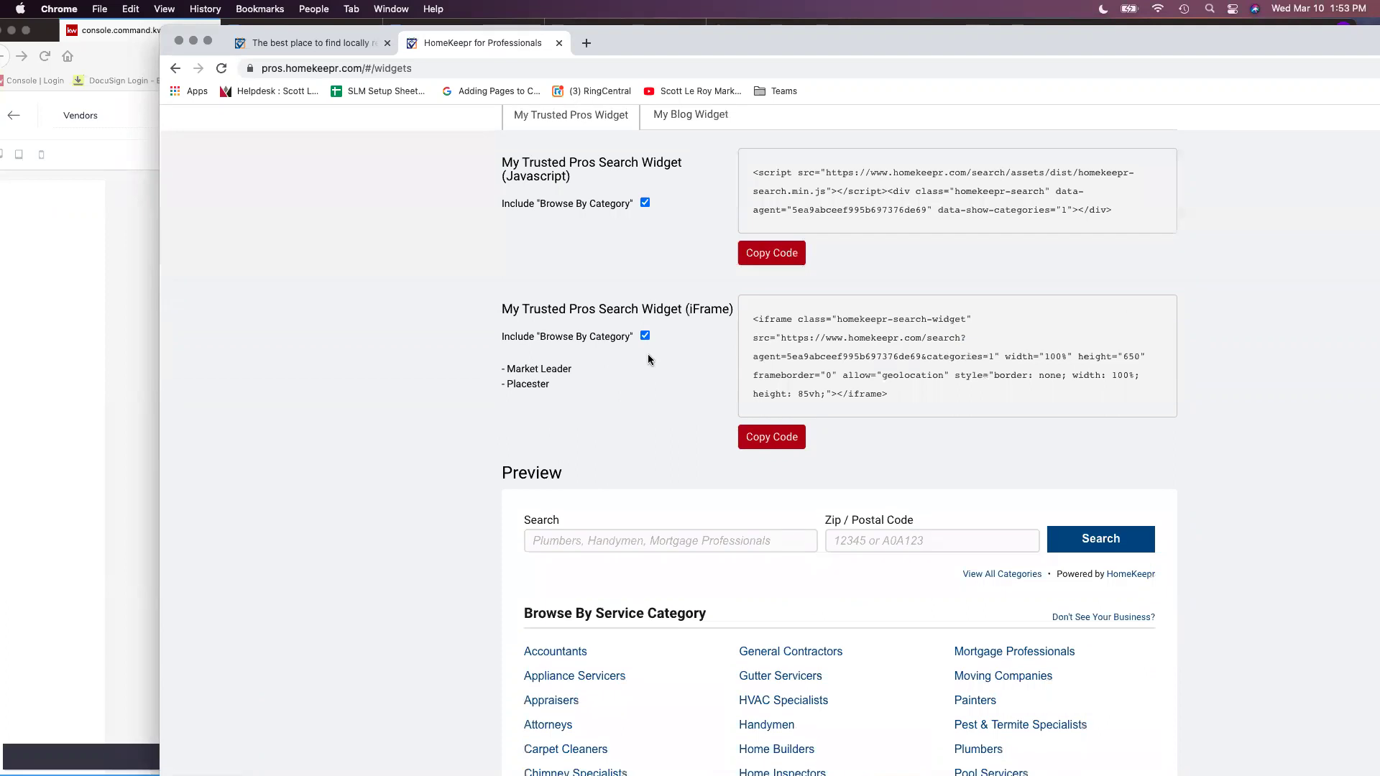
scroll(618, 196, up, 1)
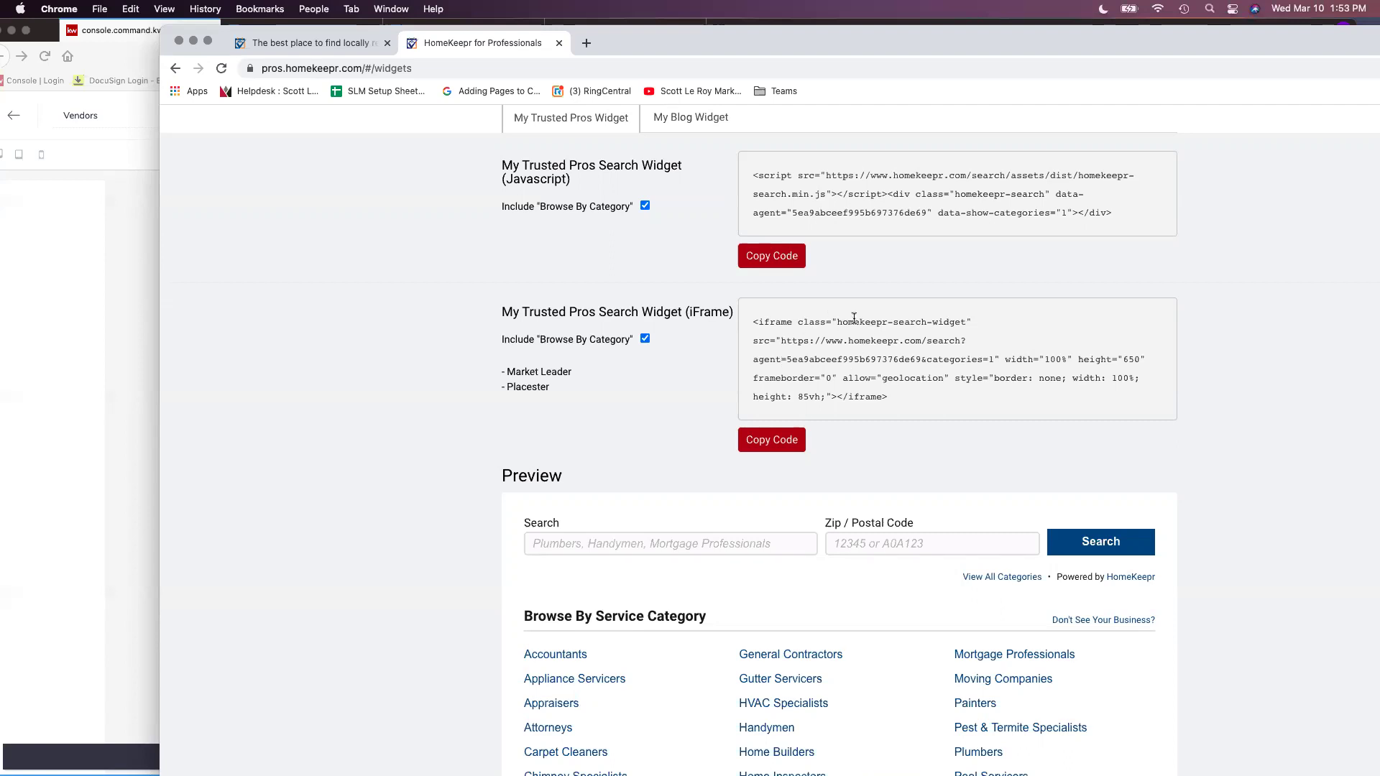
scroll(610, 426, down, 1)
scroll(609, 426, down, 8)
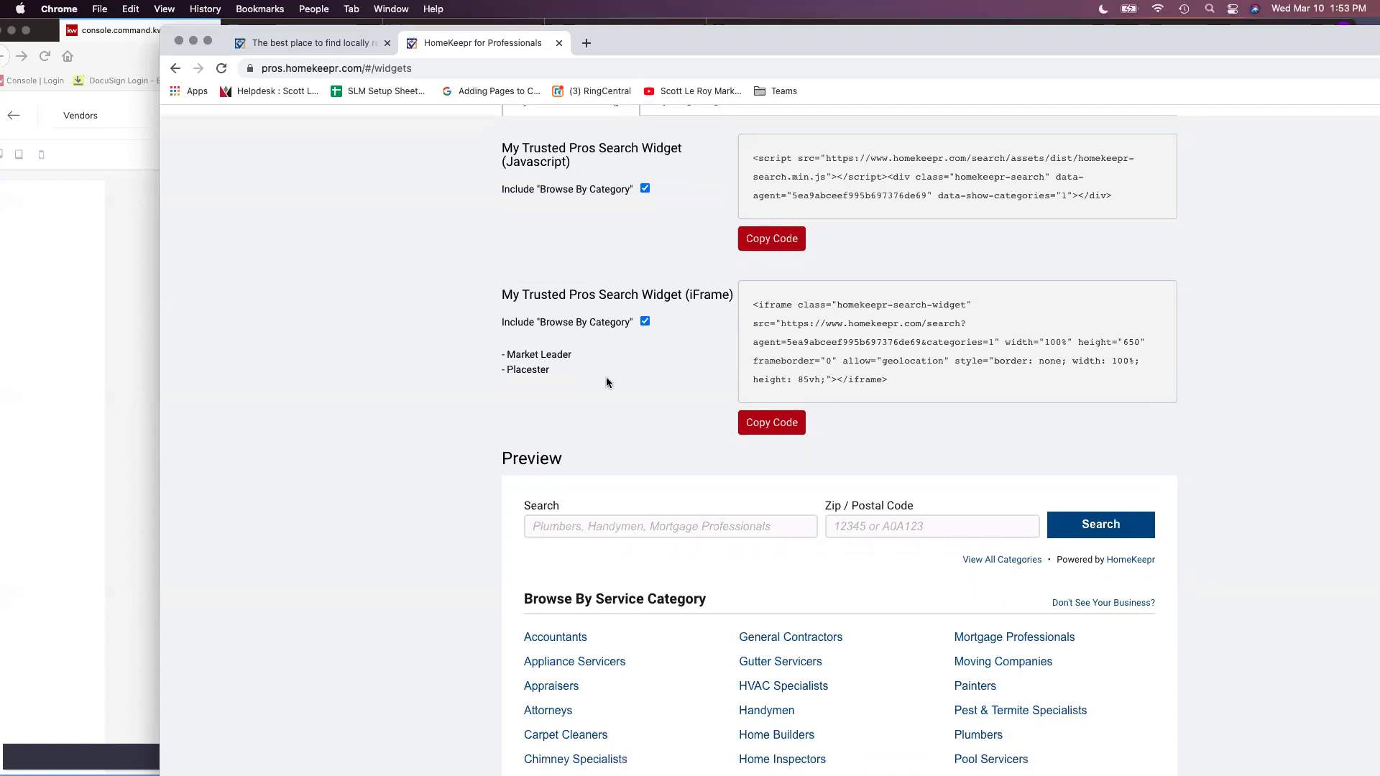
scroll(558, 320, up, 2)
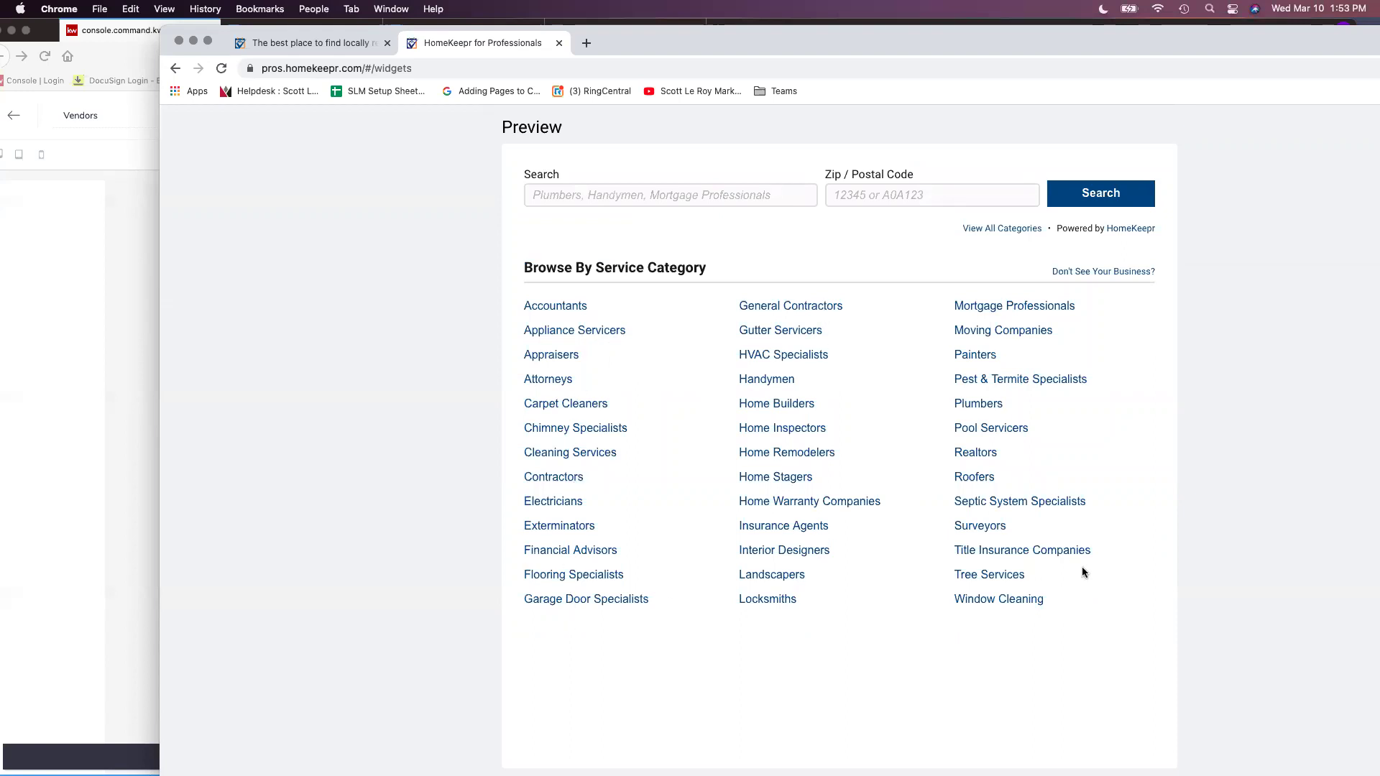
scroll(1096, 535, up, 3)
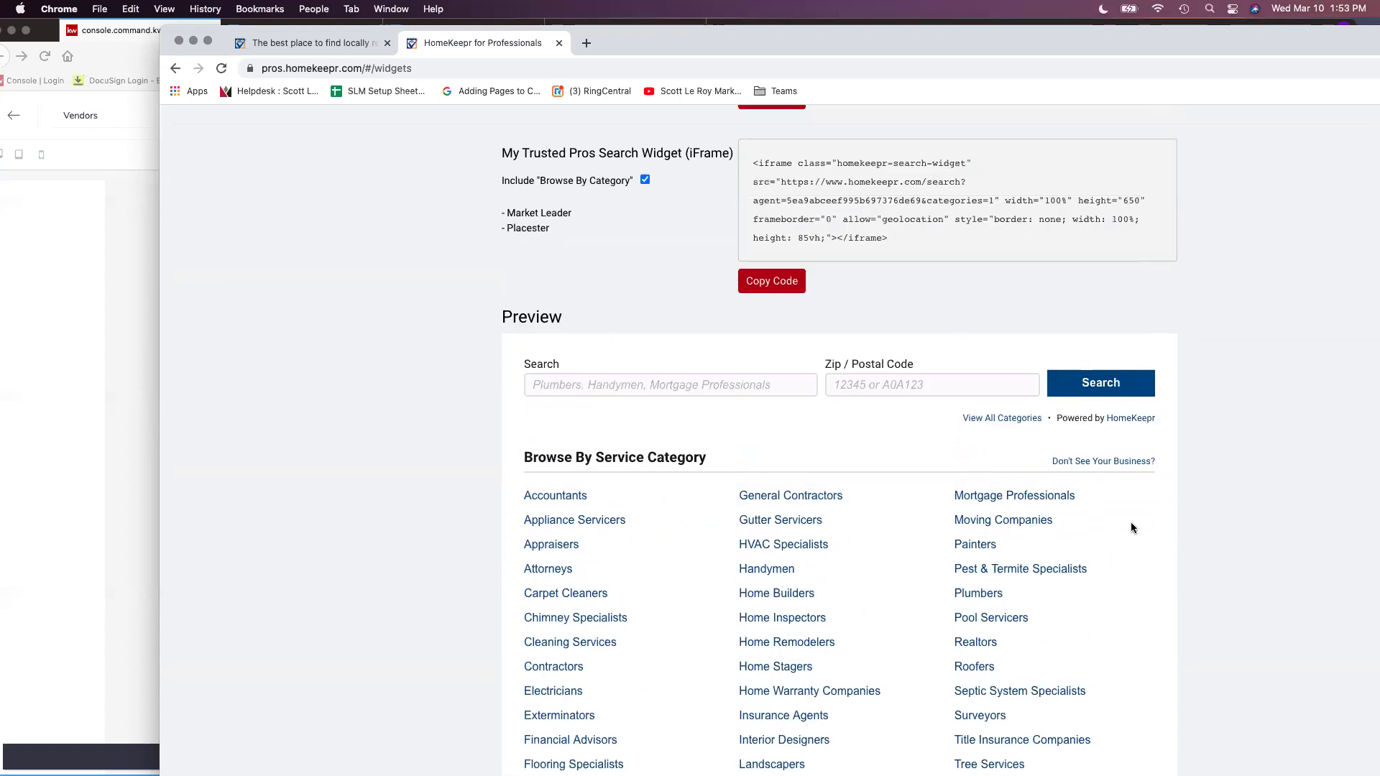
scroll(1222, 567, up, 2)
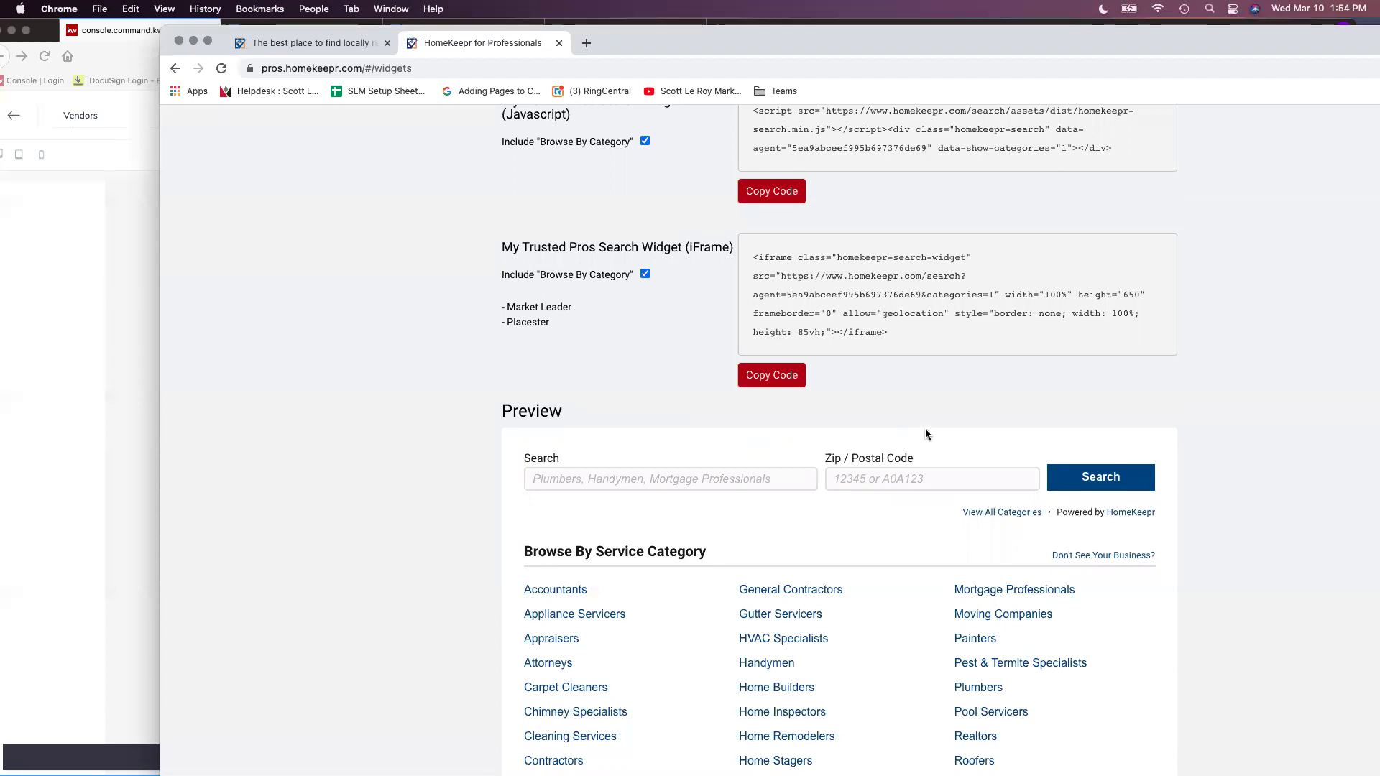
scroll(961, 416, up, 1)
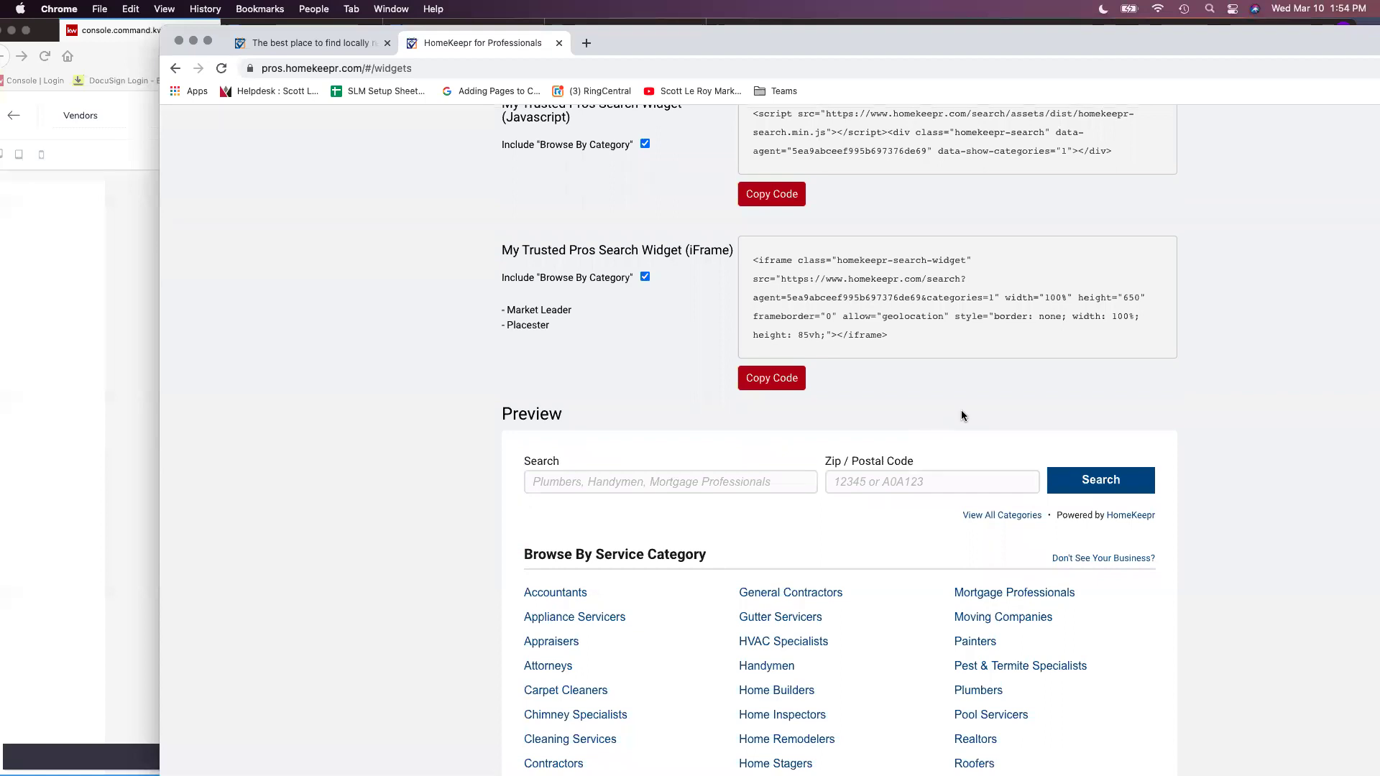
scroll(970, 447, up, 2)
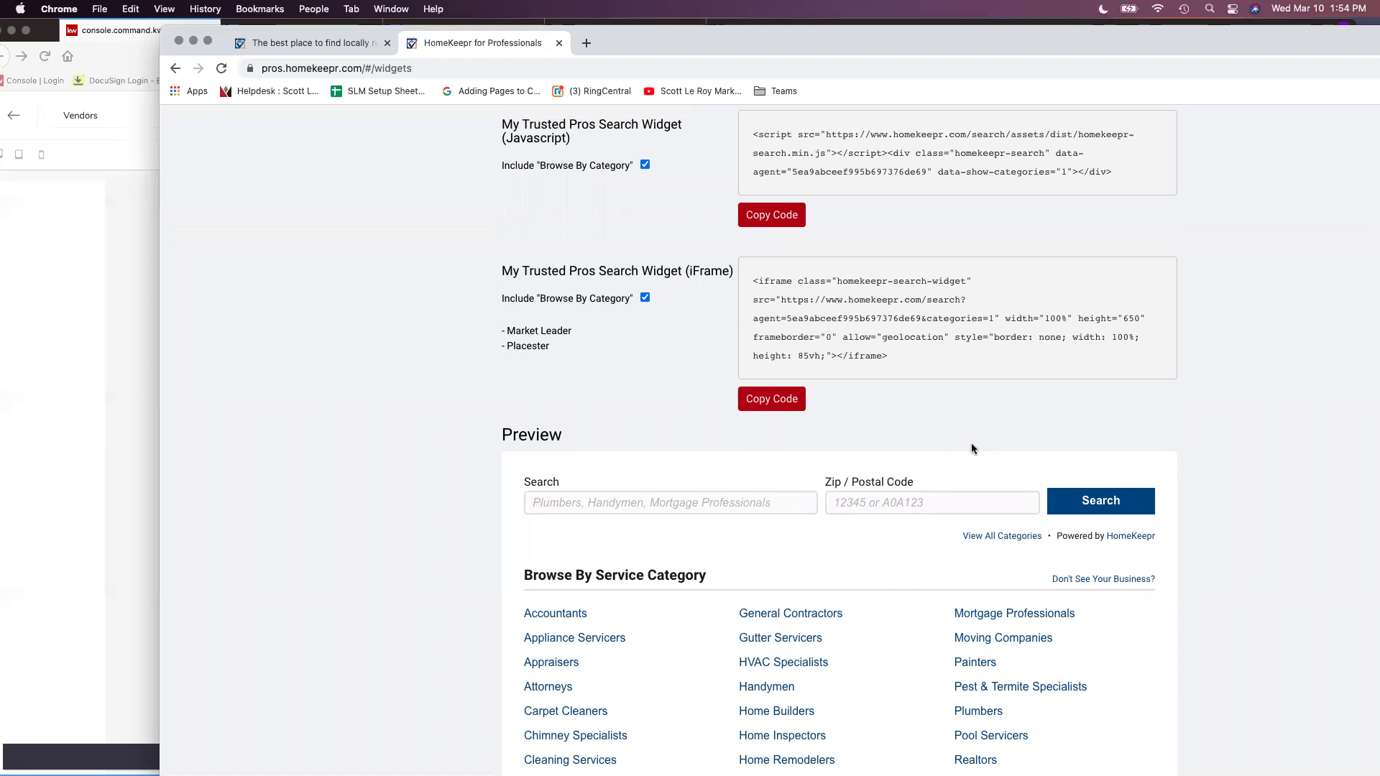
scroll(972, 449, up, 2)
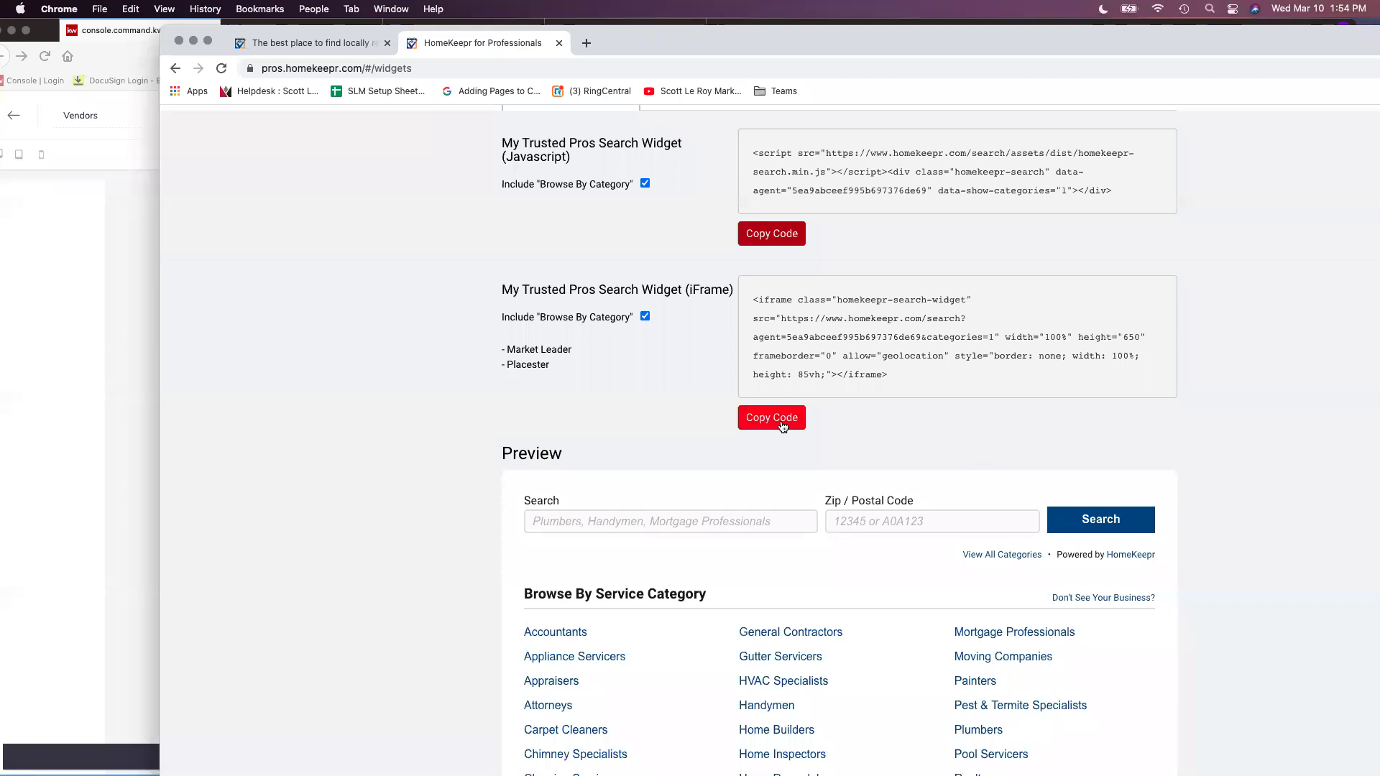
click(783, 427)
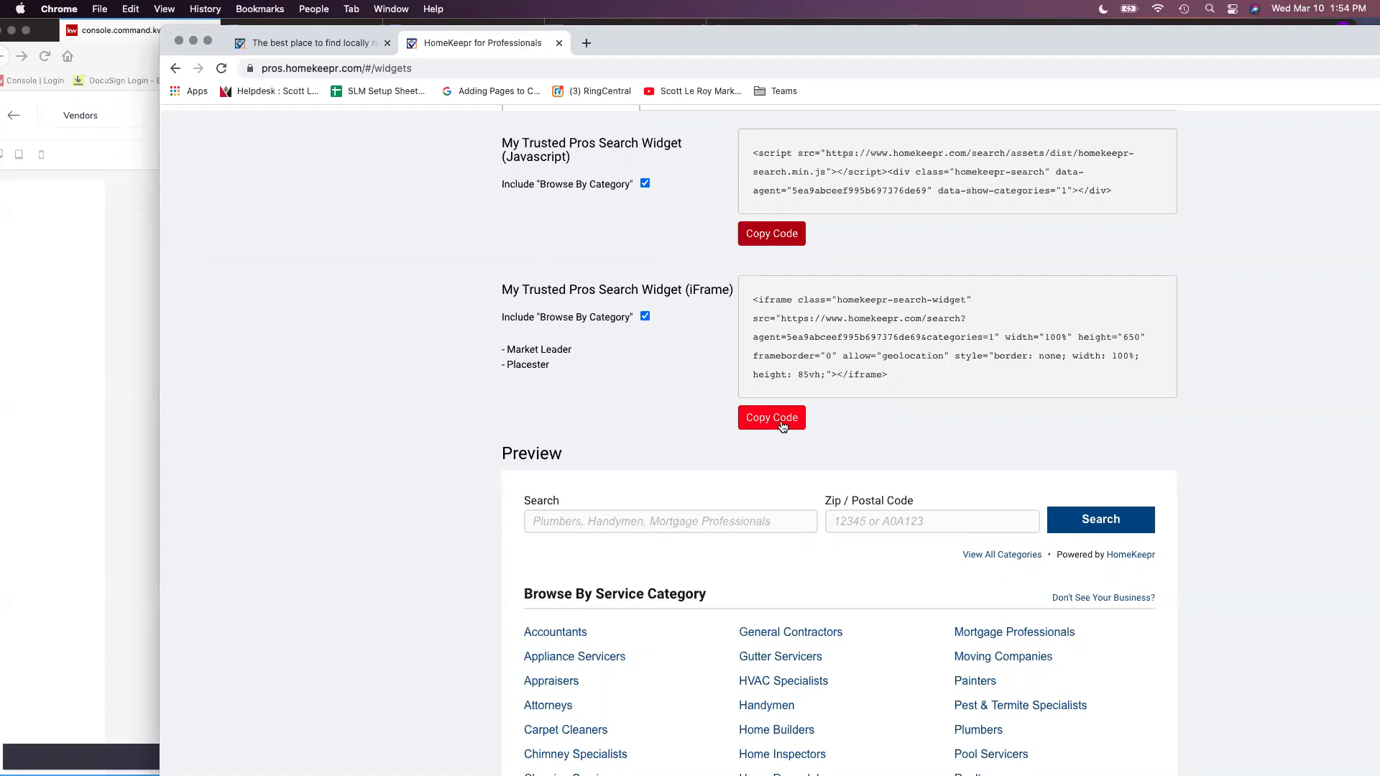
click(132, 61)
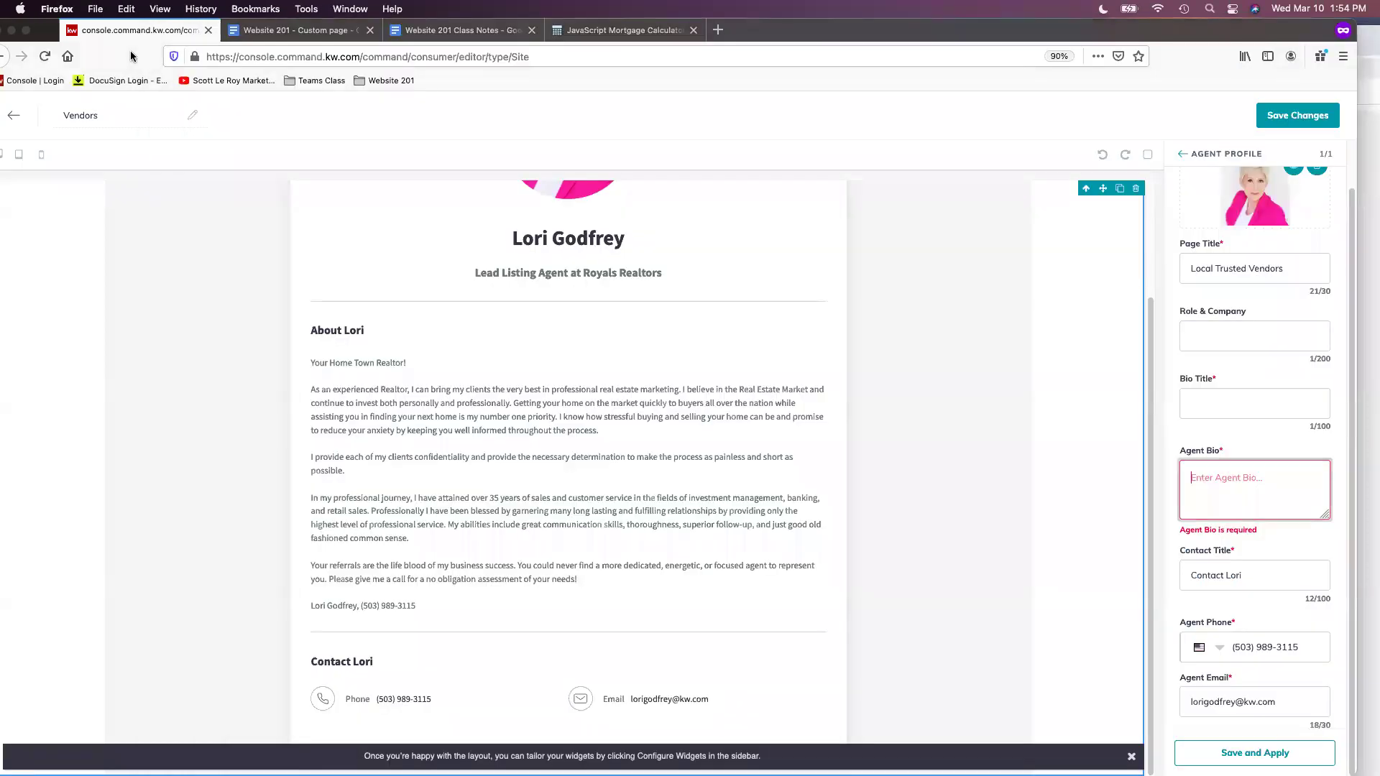
Paste the Trusted Pros iframe code into Agent Bio and apply the Agent Profile changes
right_click(1220, 466)
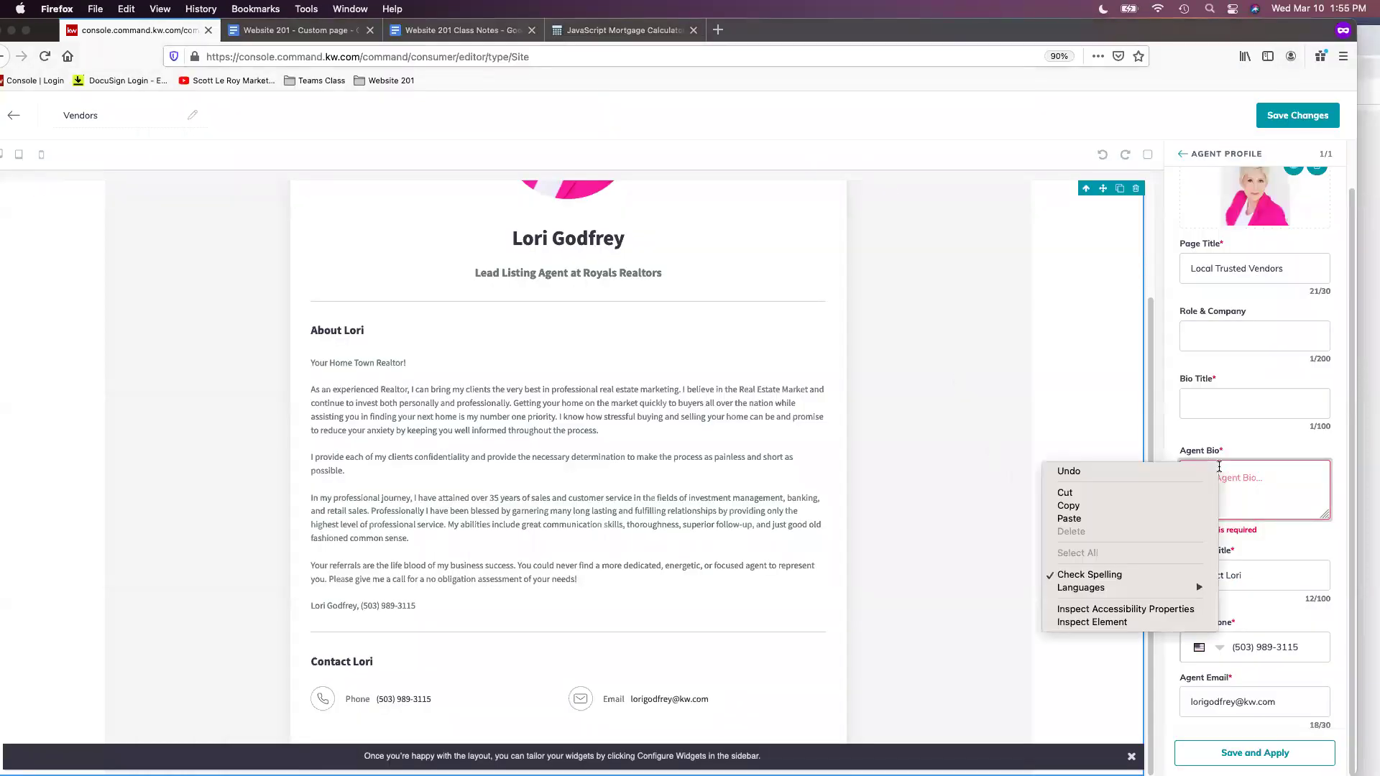
click(1159, 518)
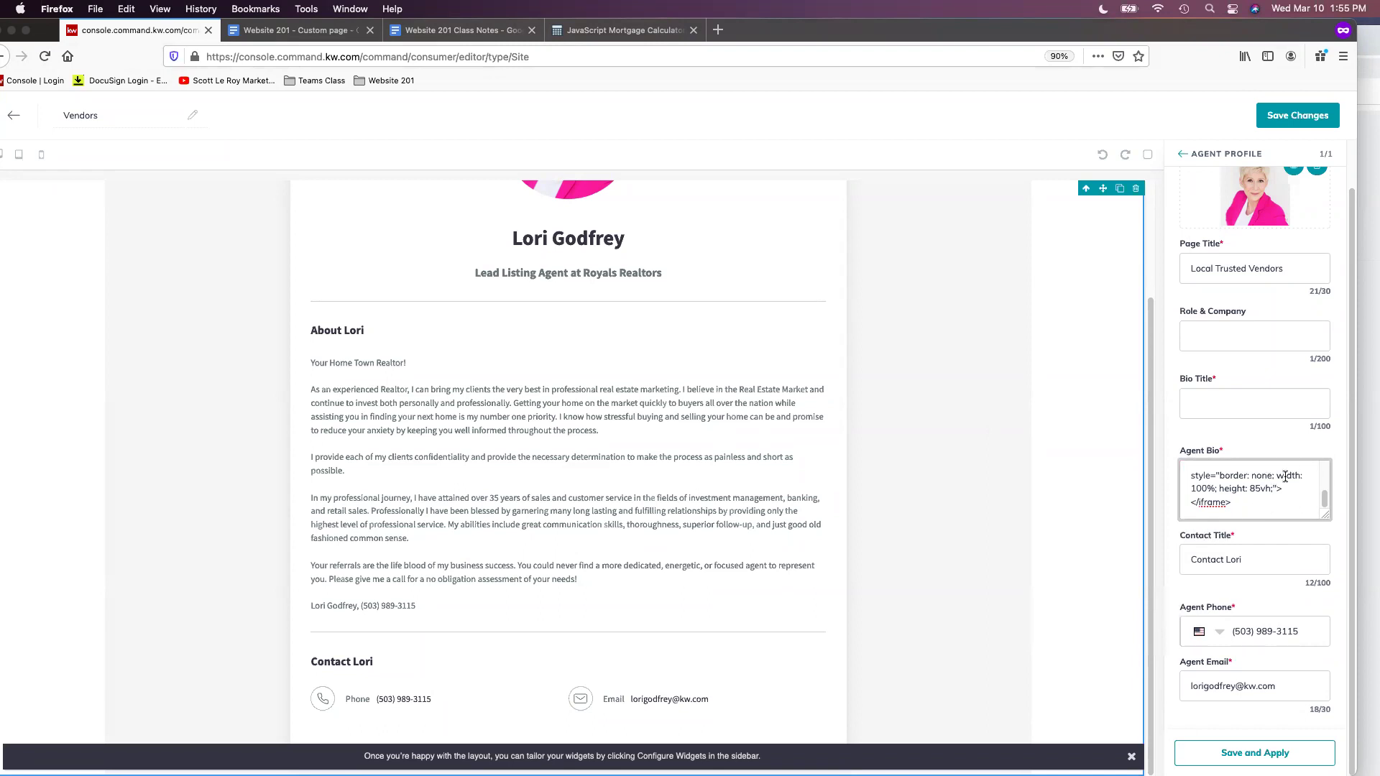
scroll(1288, 485, up, 10)
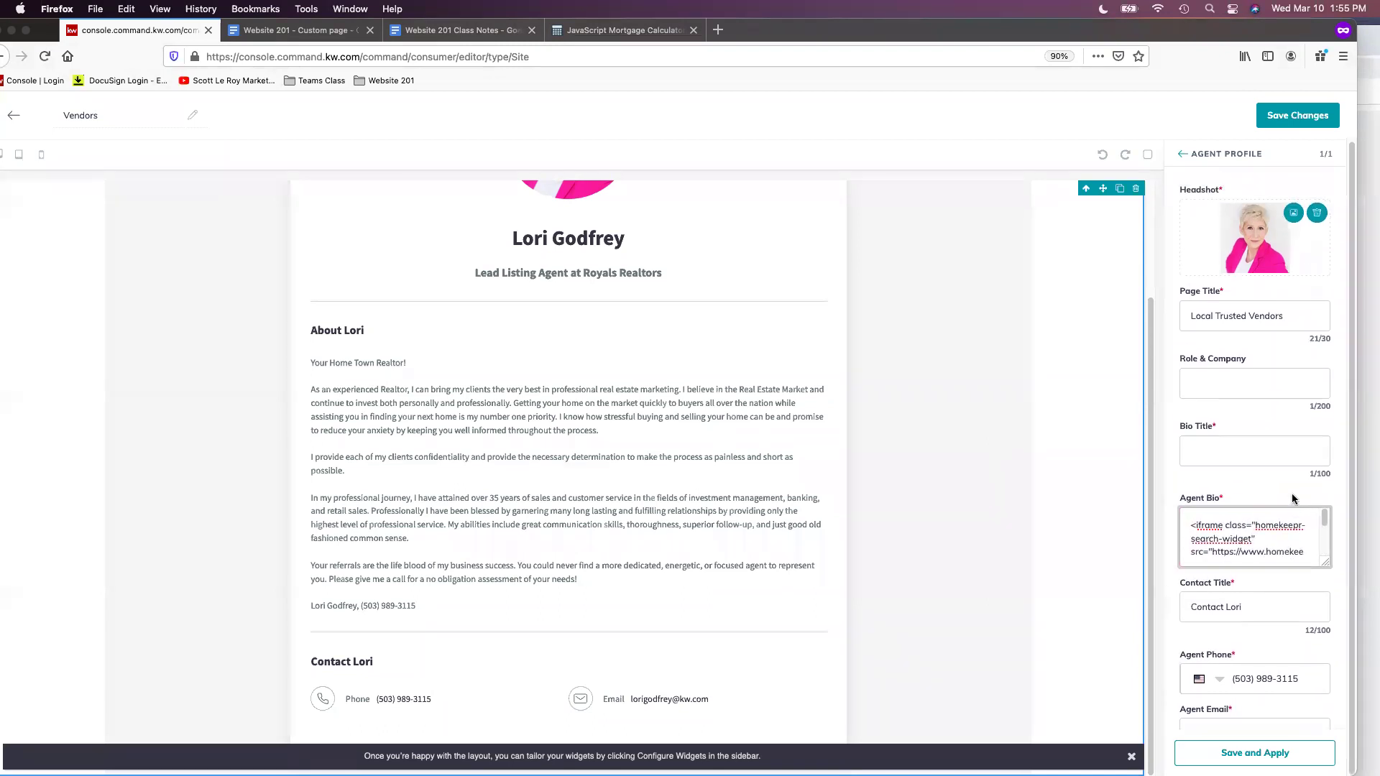
scroll(1309, 540, down, 10)
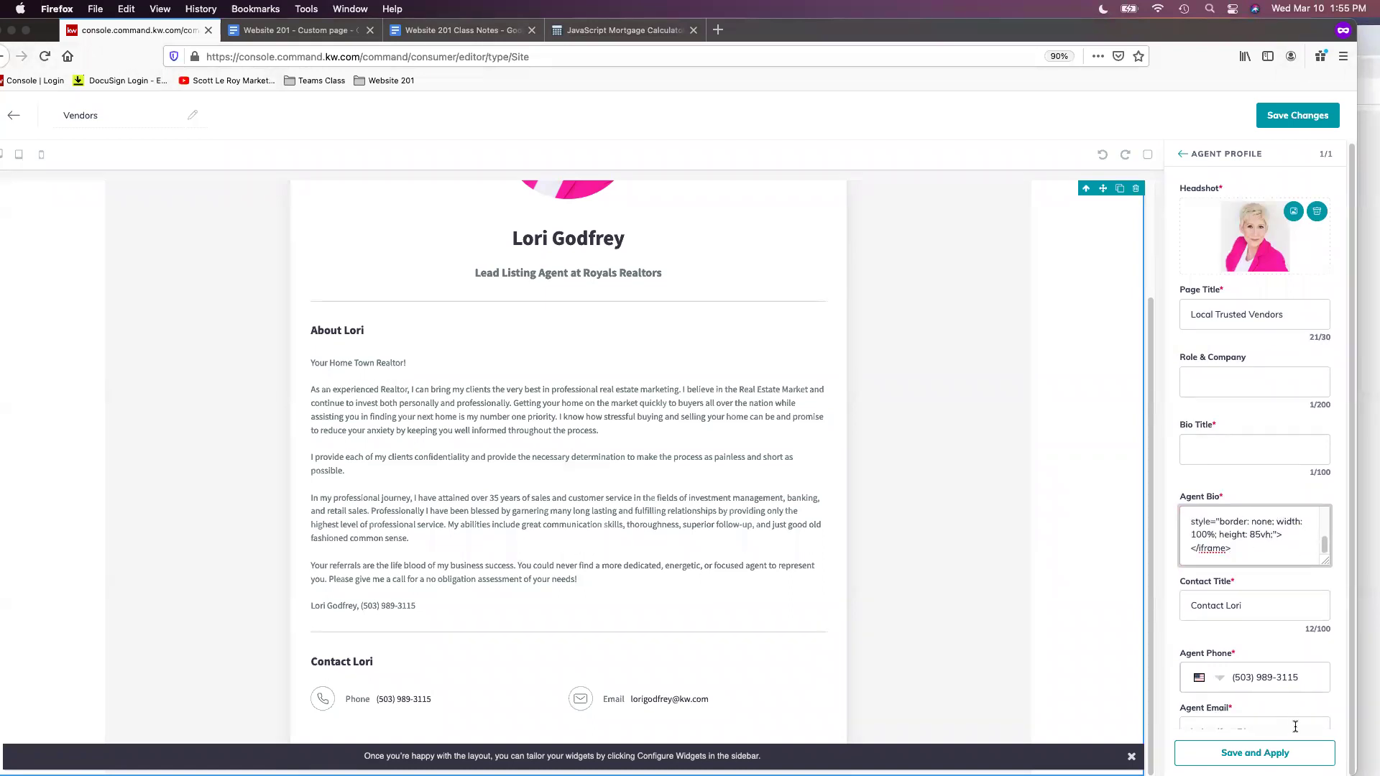
click(1255, 752)
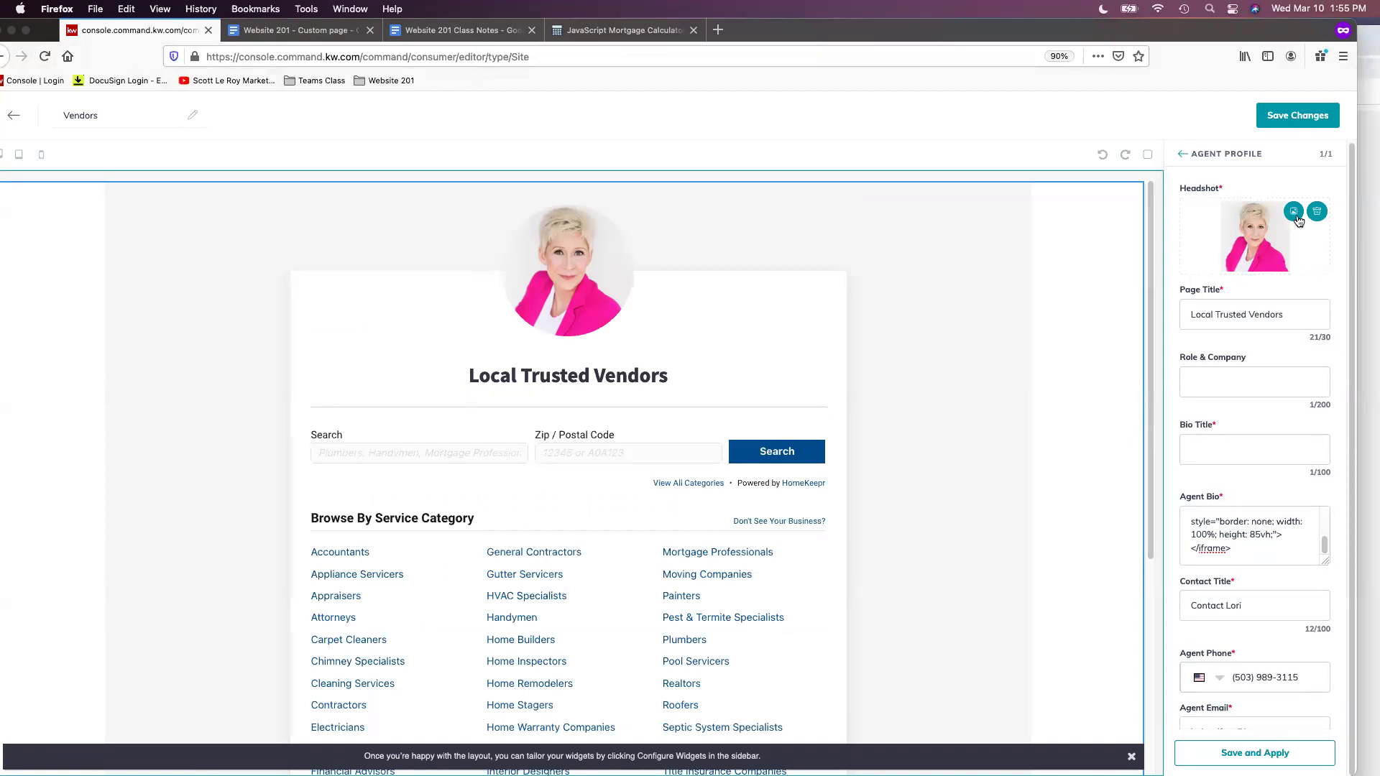
Save the Vendors page changes and answer No to the publish prompt
click(1296, 117)
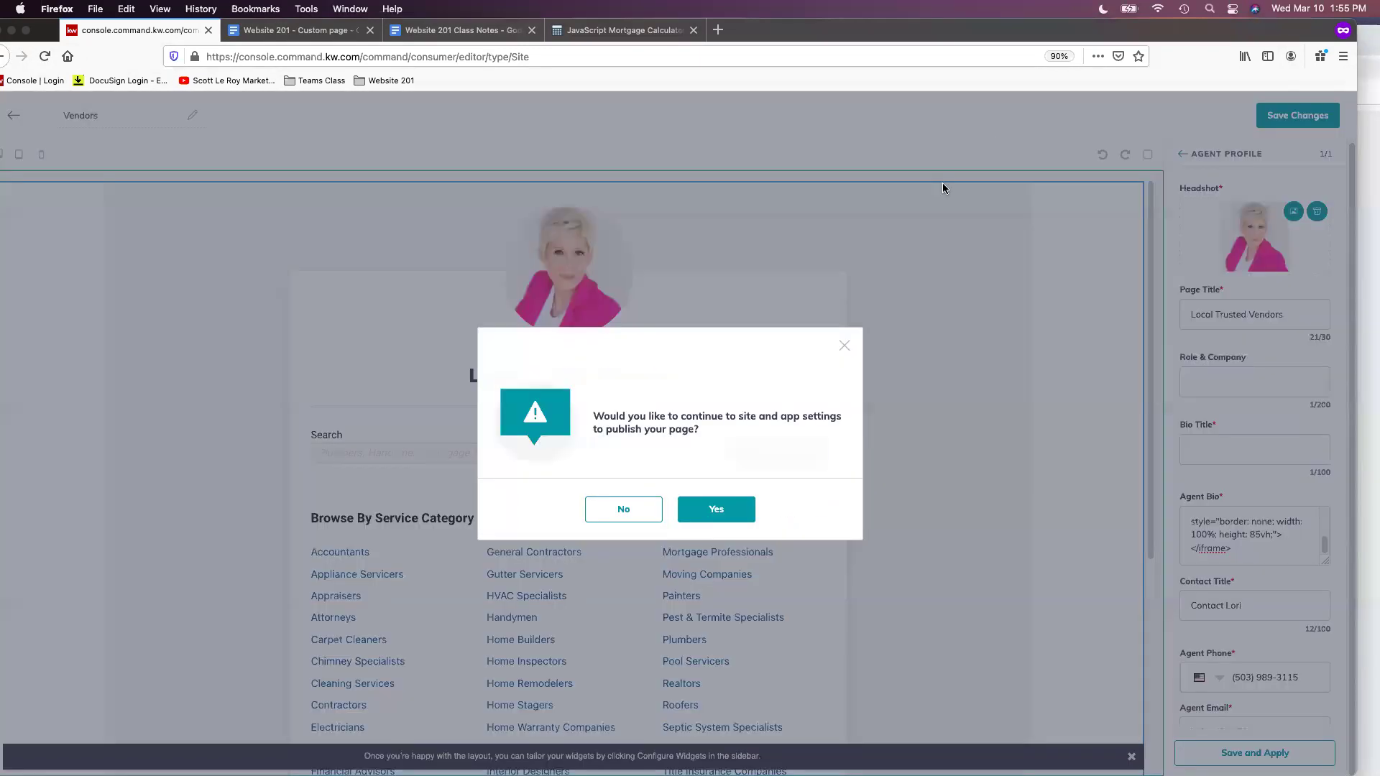
click(640, 518)
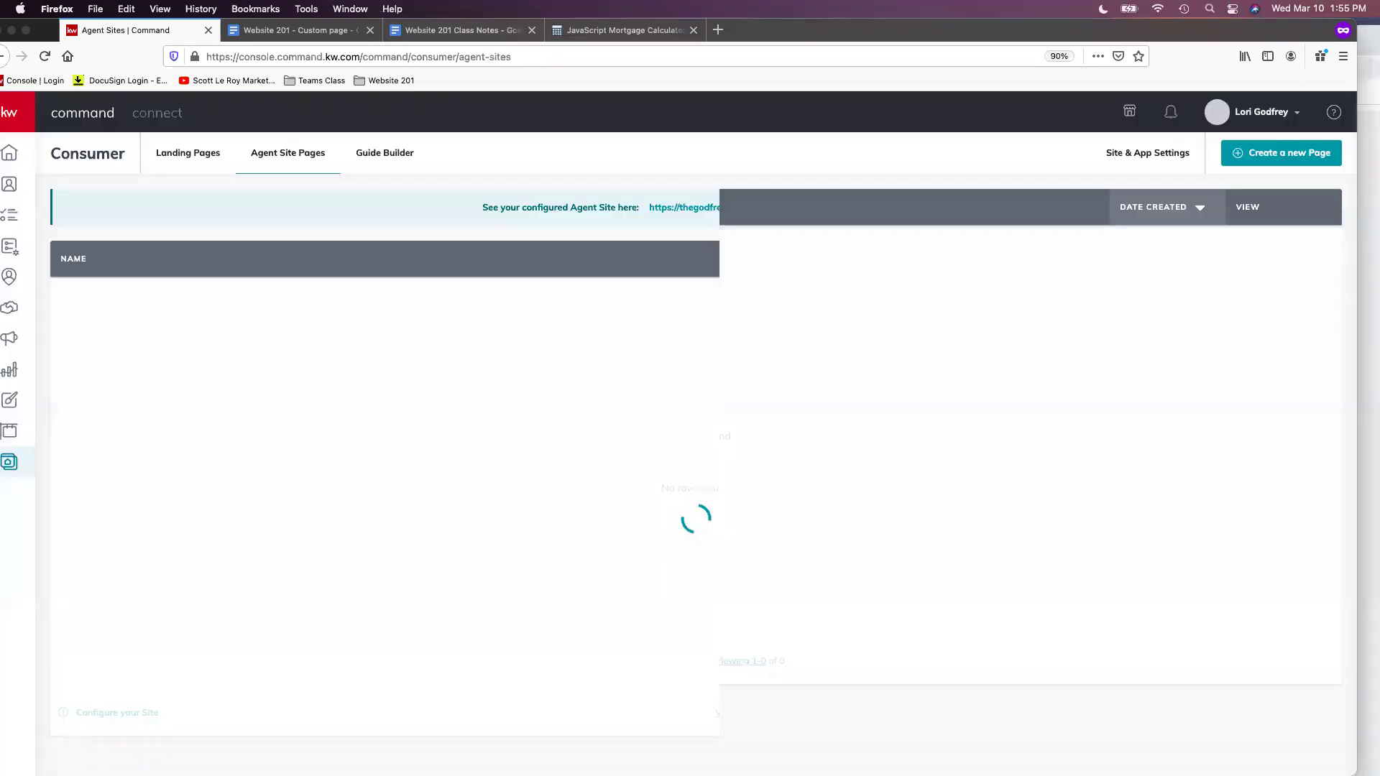
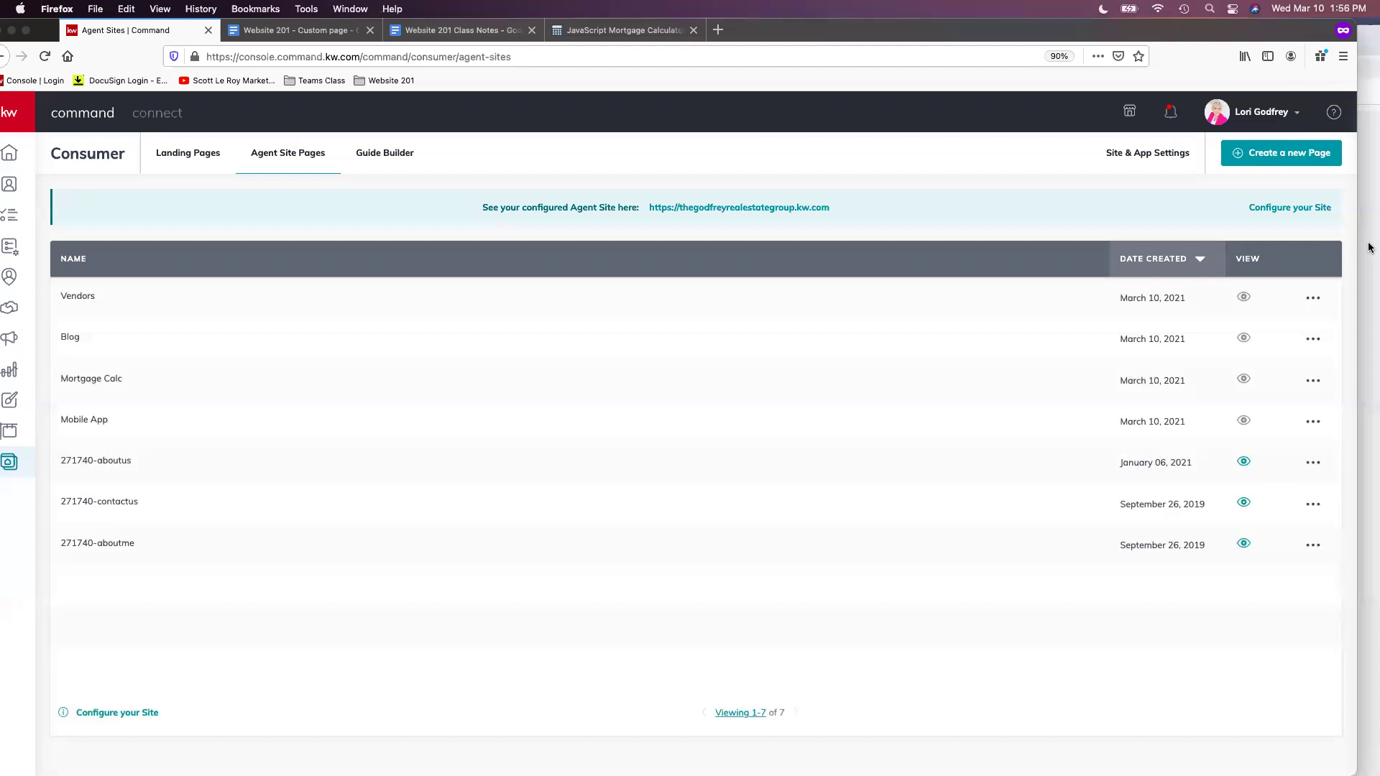
Return to the KW Command window and create a new blank sub-page on My Agent Site
key(super+Tab)
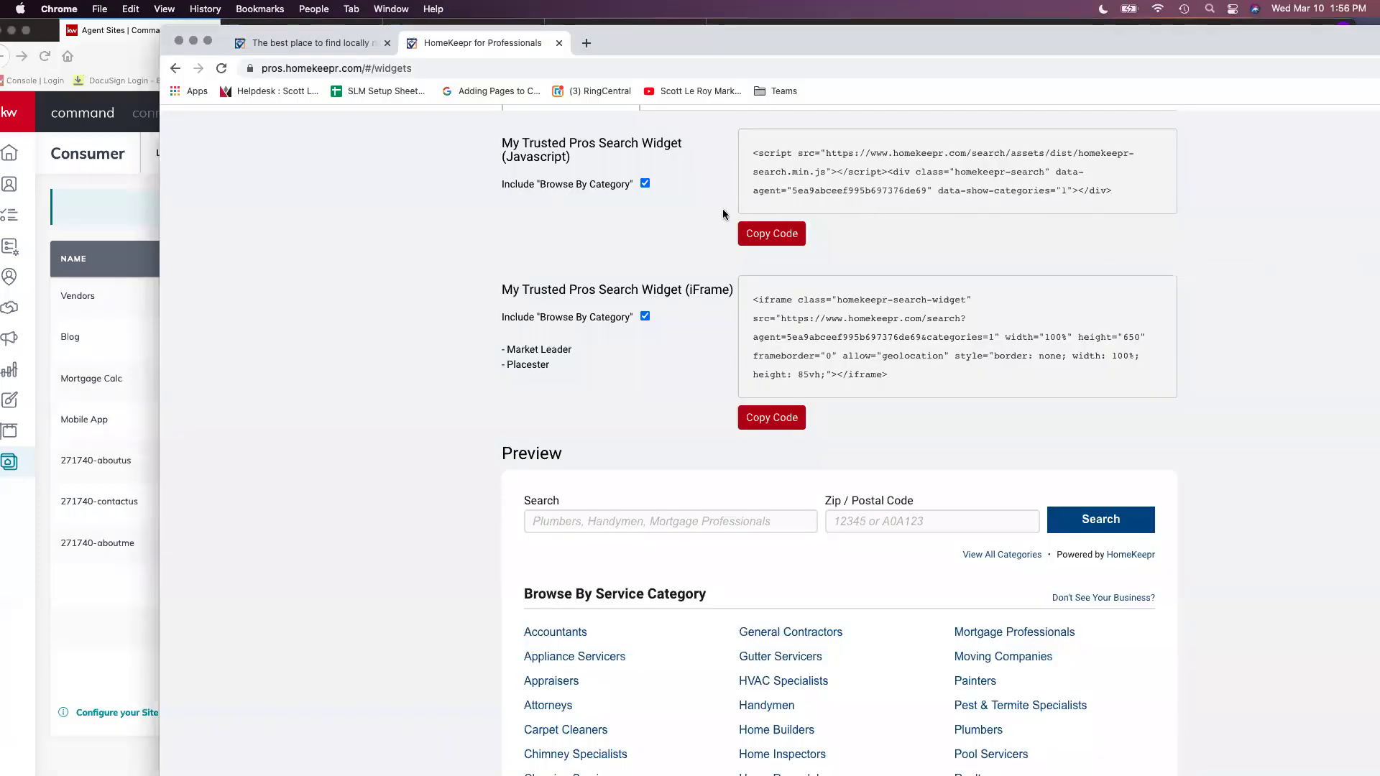
click(193, 42)
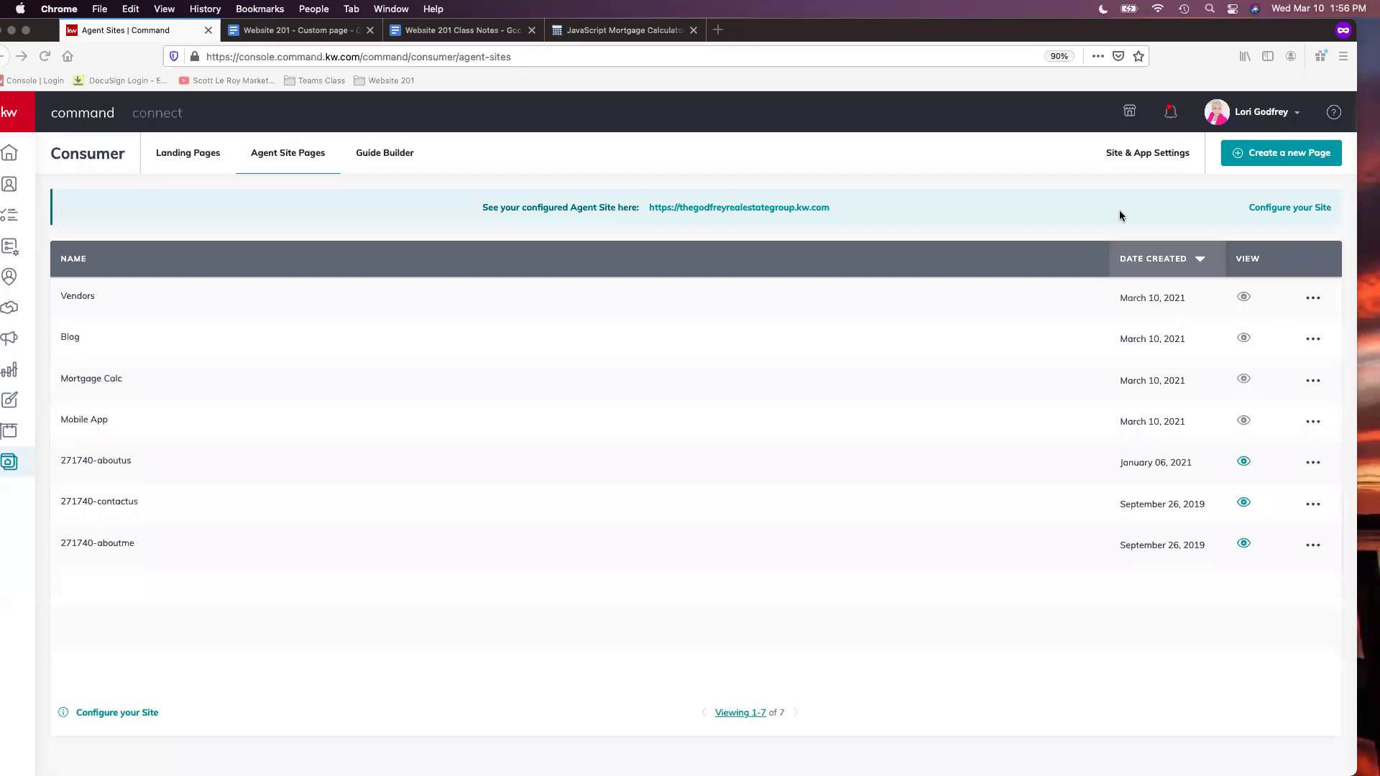
click(922, 32)
drag(921, 32, 944, 32)
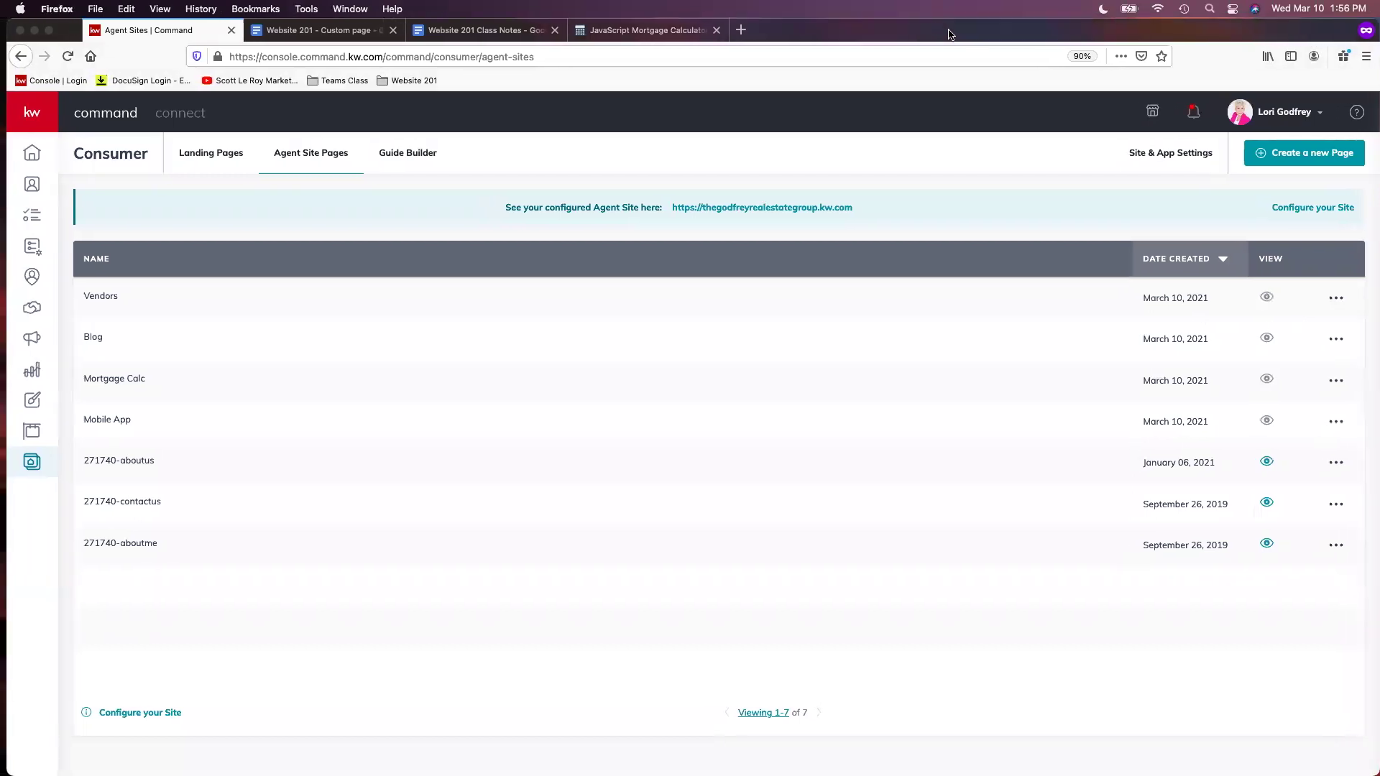
click(1291, 156)
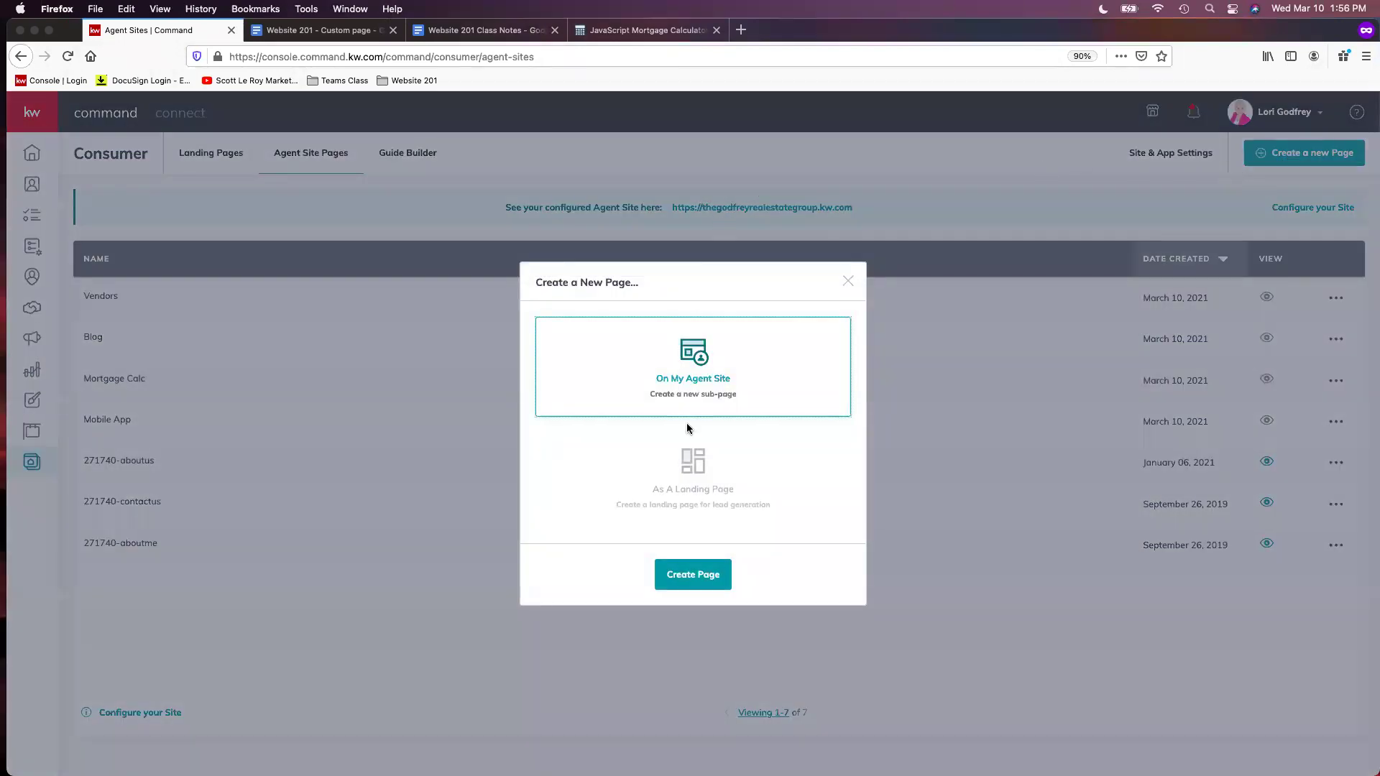
click(695, 576)
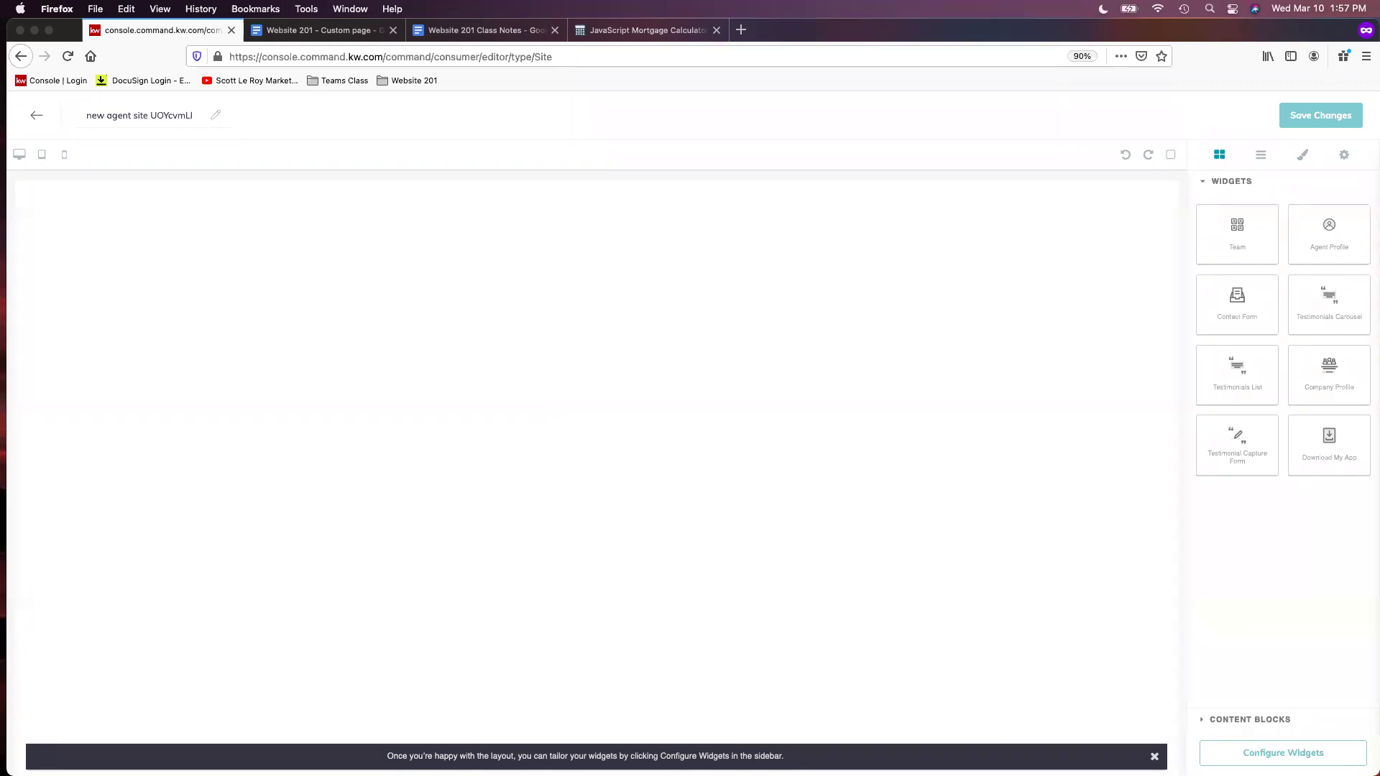
Rename the page 'School Widget', add an Agent Profile widget, and open the widget configuration list
triple_click(135, 117)
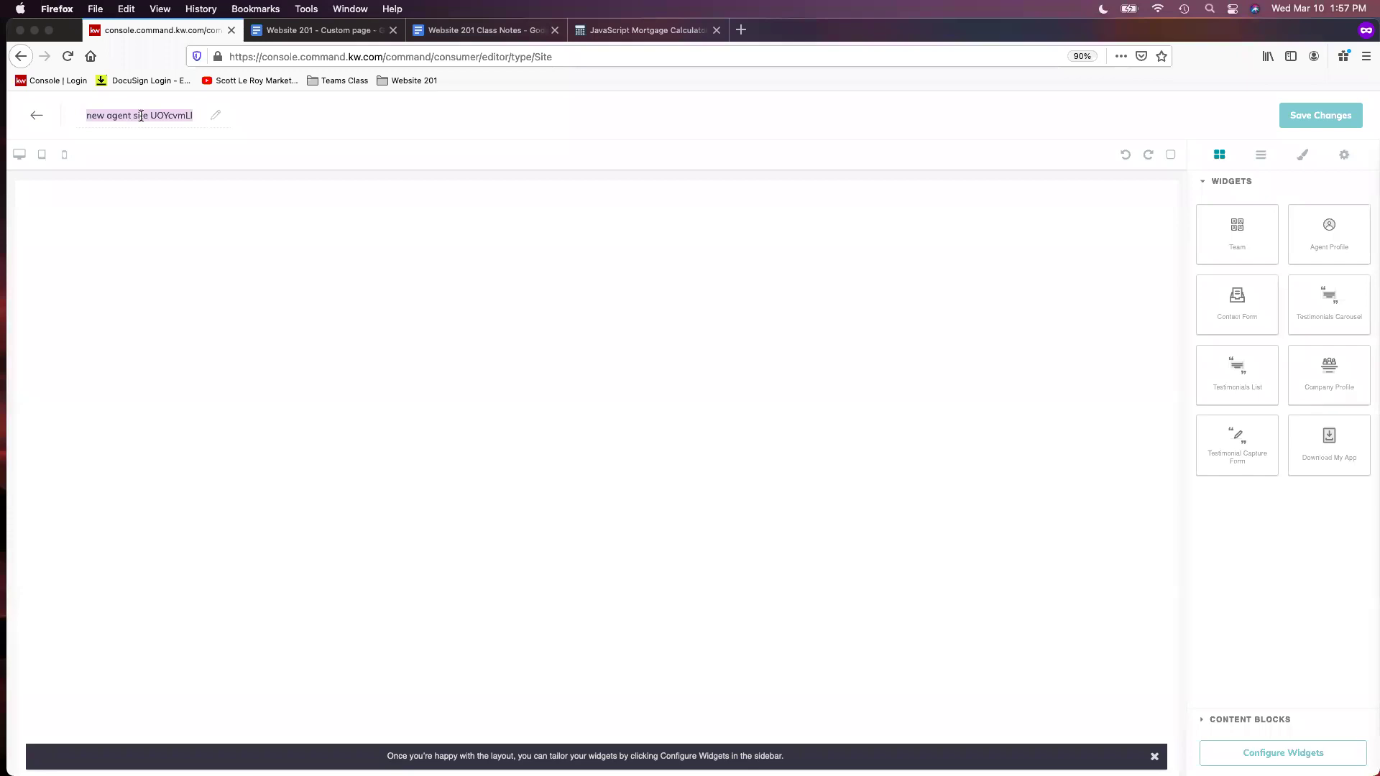
text(School)
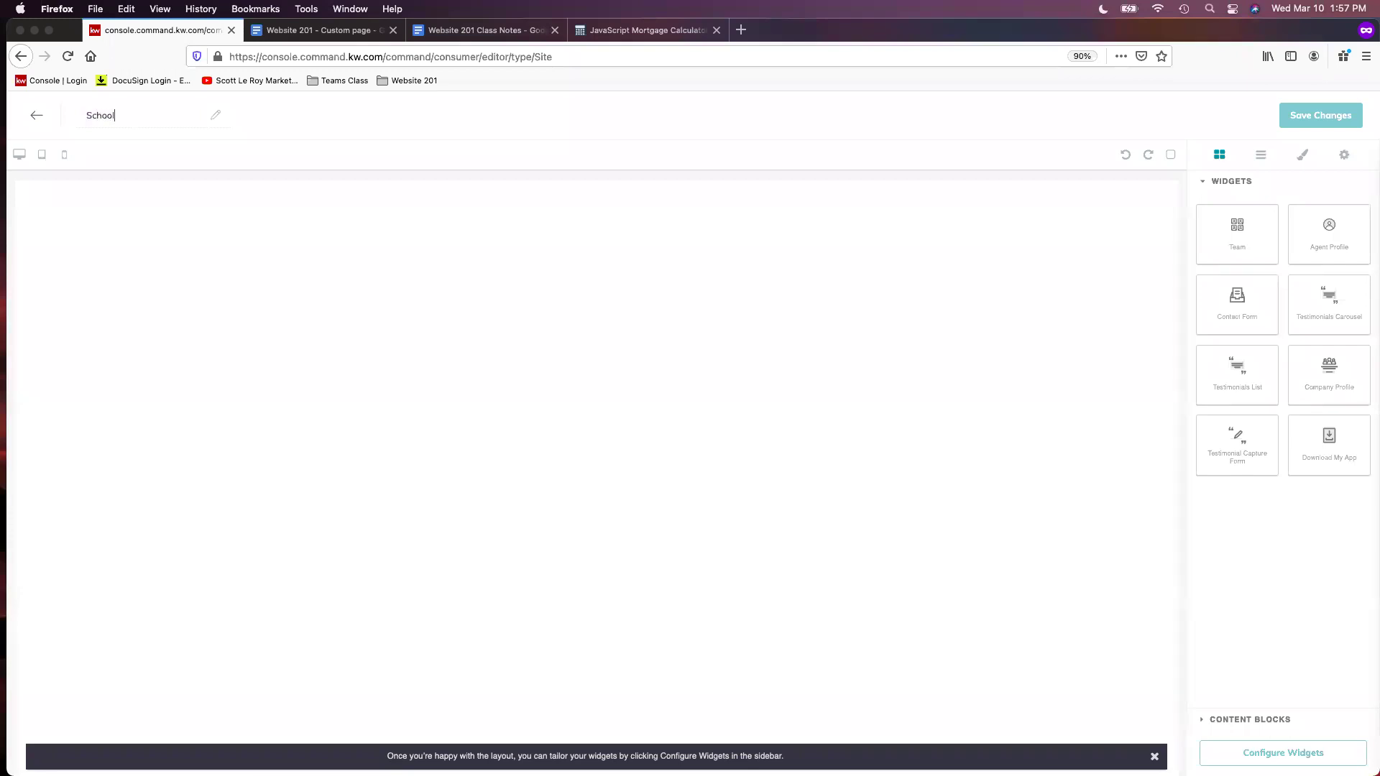
text( Widget)
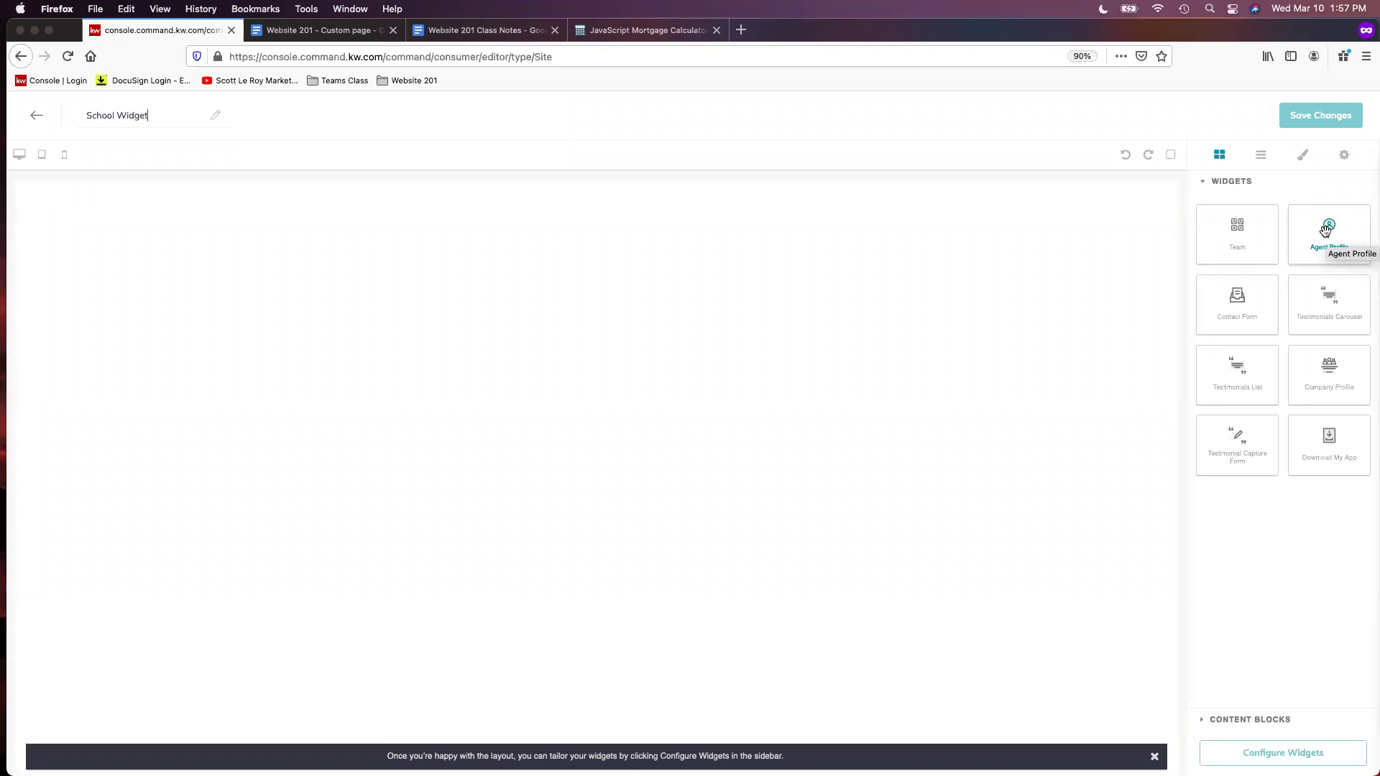
mouse_move(1326, 230)
mouse_down()
mouse_move(853, 219)
mouse_move(1328, 227)
mouse_up()
drag(1338, 238, 792, 280)
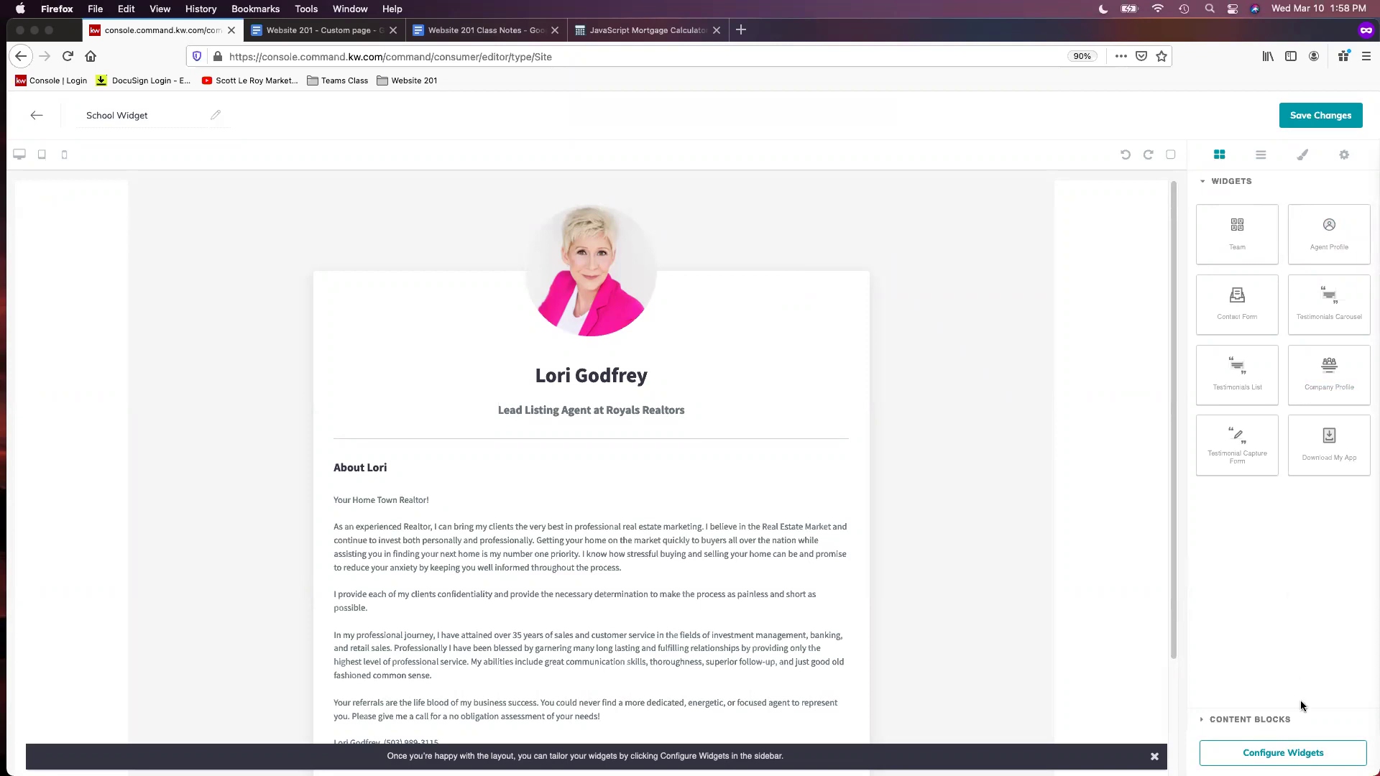
click(1307, 755)
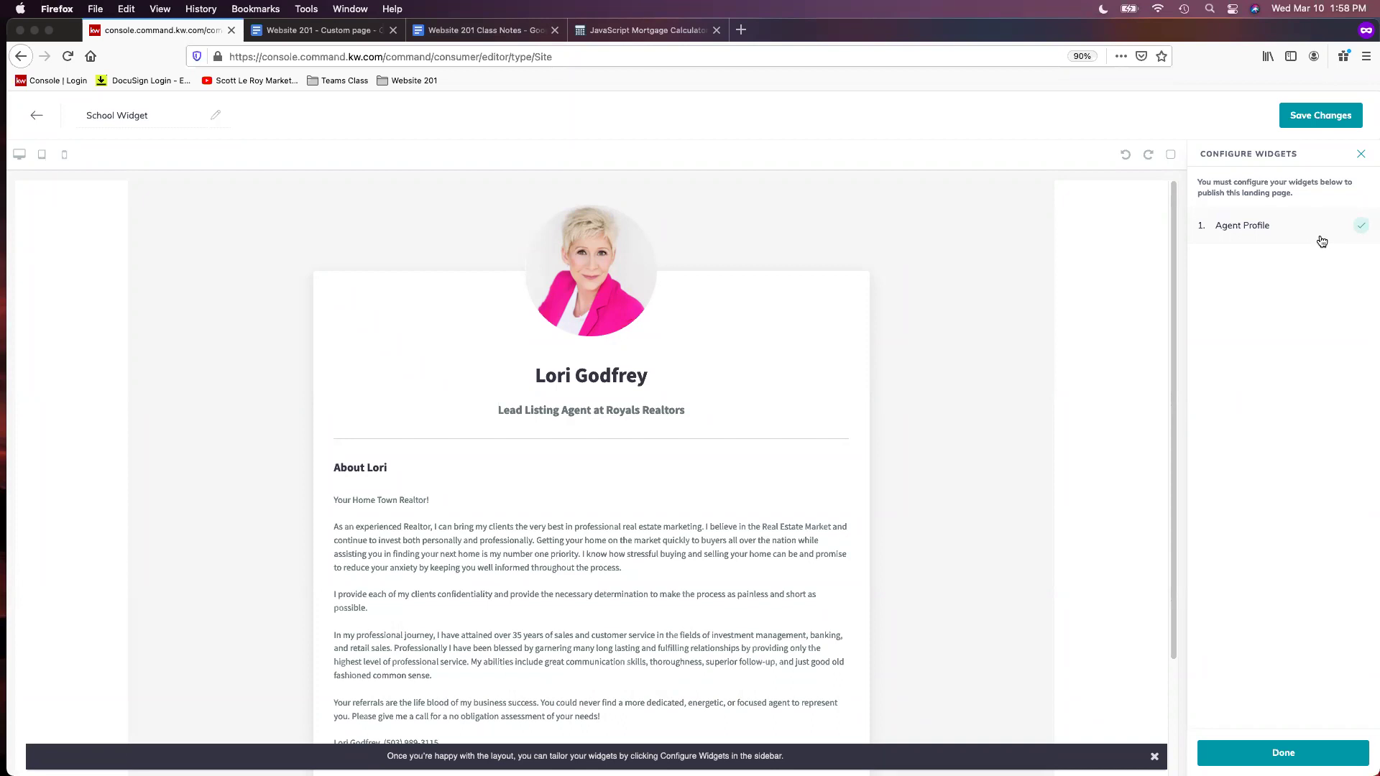
Set the Agent Profile page title to 'Local School Search' and role line to 'Search for Schools in your area!'
click(1322, 240)
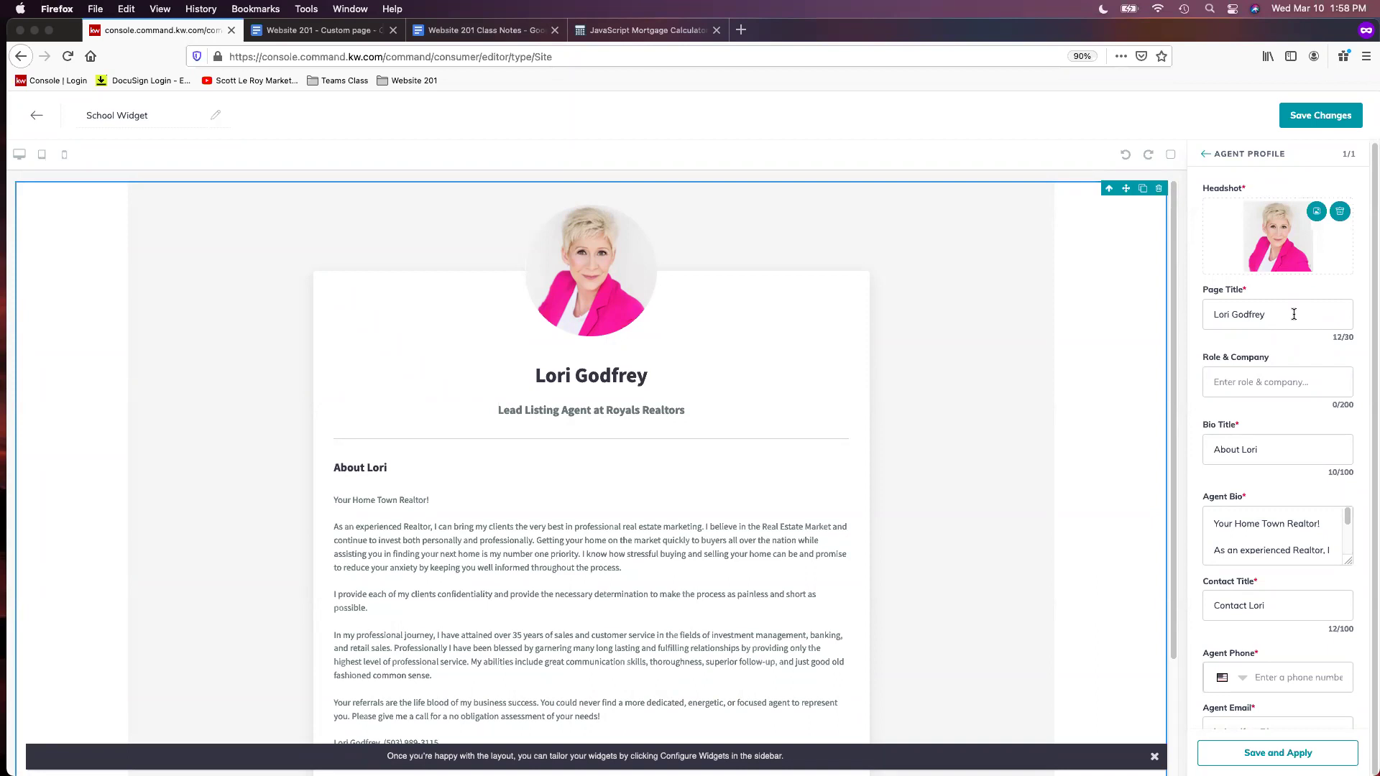
click(1293, 314)
key(shift+alt+Left)
key(shift+alt+Left)
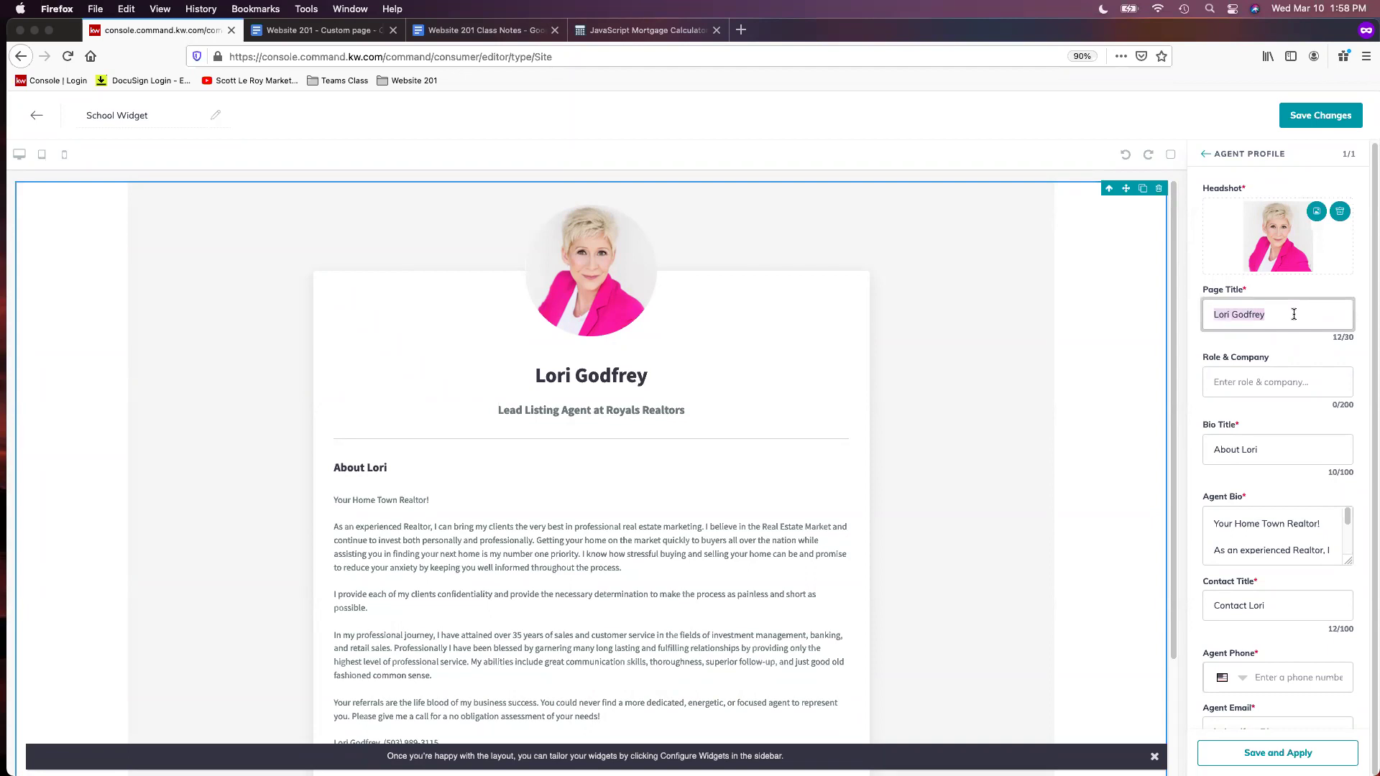
text(Local School Search)
click(1252, 385)
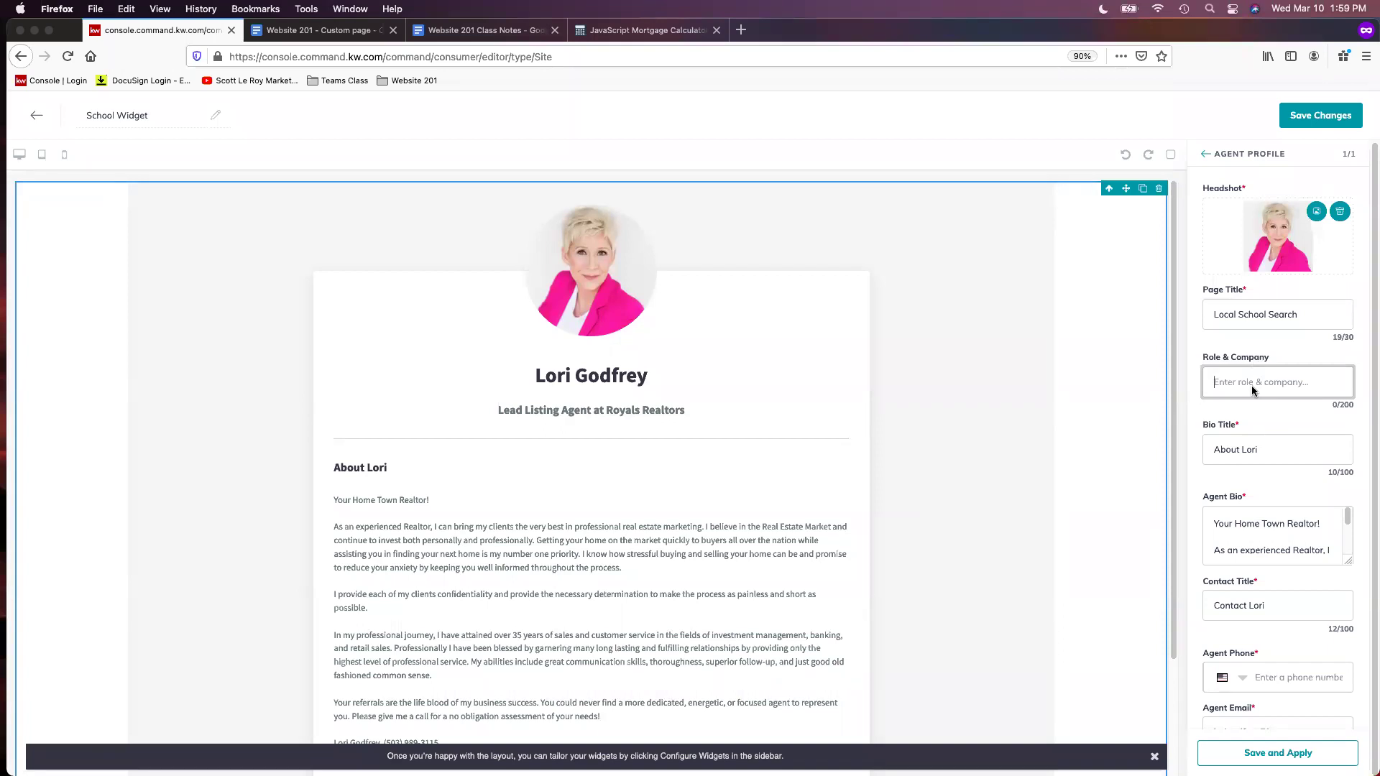
text(Search for Schools in your area!)
Clear the Bio Title and Agent Bio text and enter the agent's phone number
drag(1295, 446, 1146, 438)
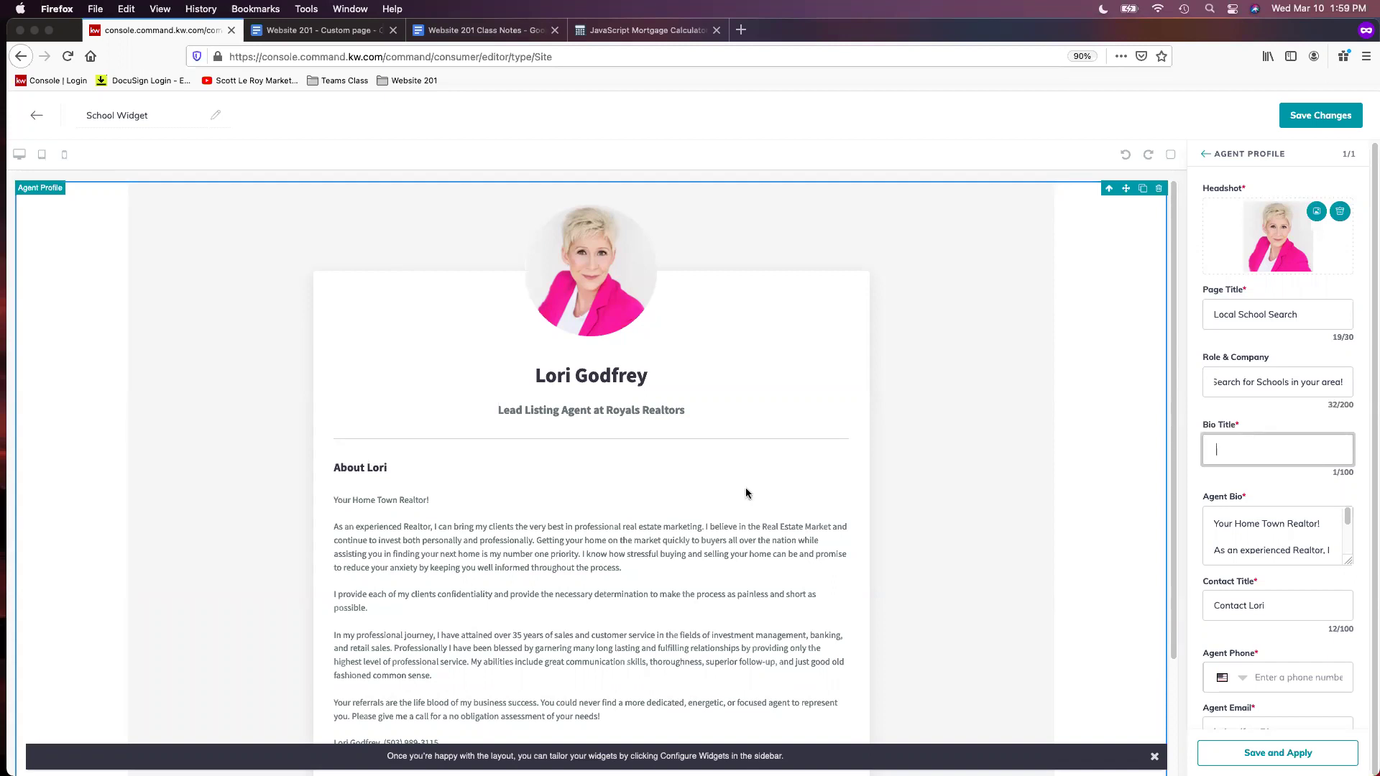
click(1216, 518)
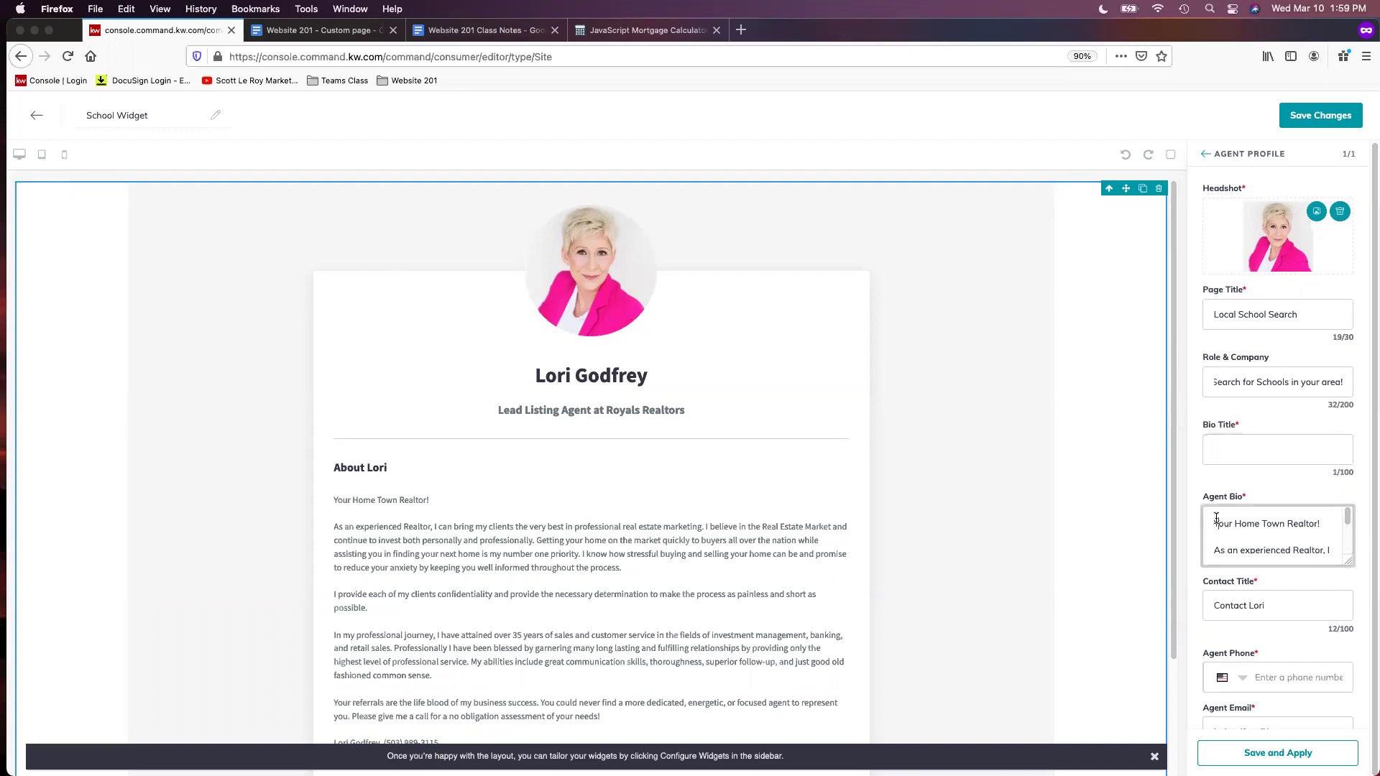
drag(1217, 518, 1313, 698)
key(BackSpace)
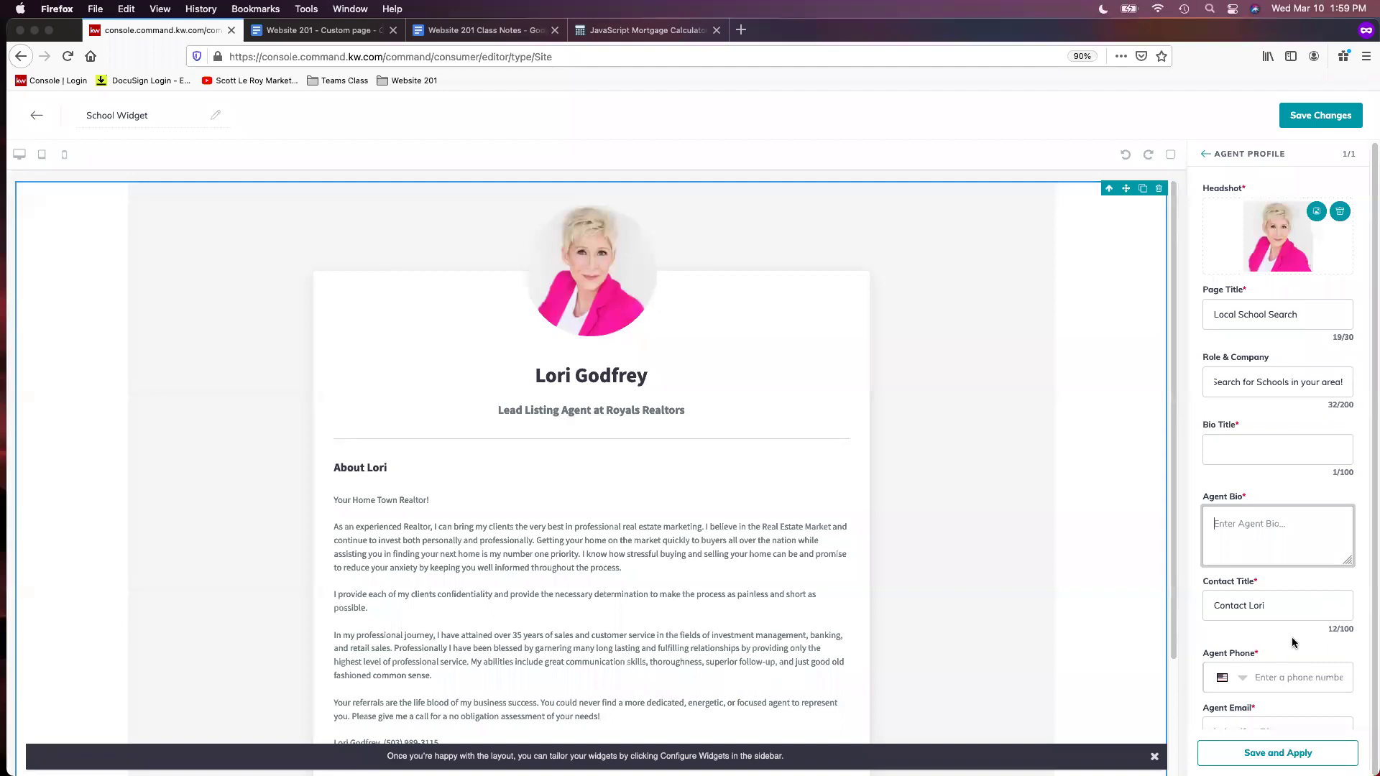
key(super+minus)
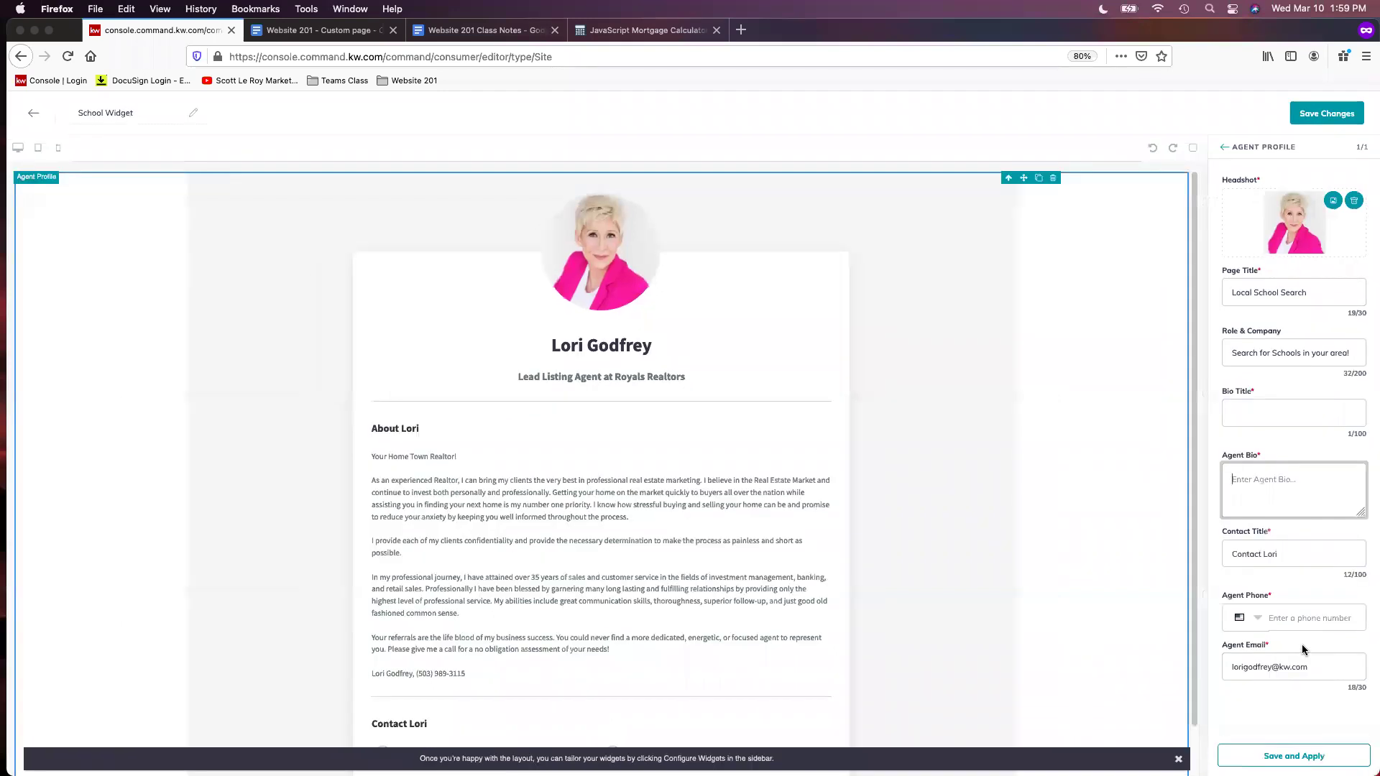
click(1305, 627)
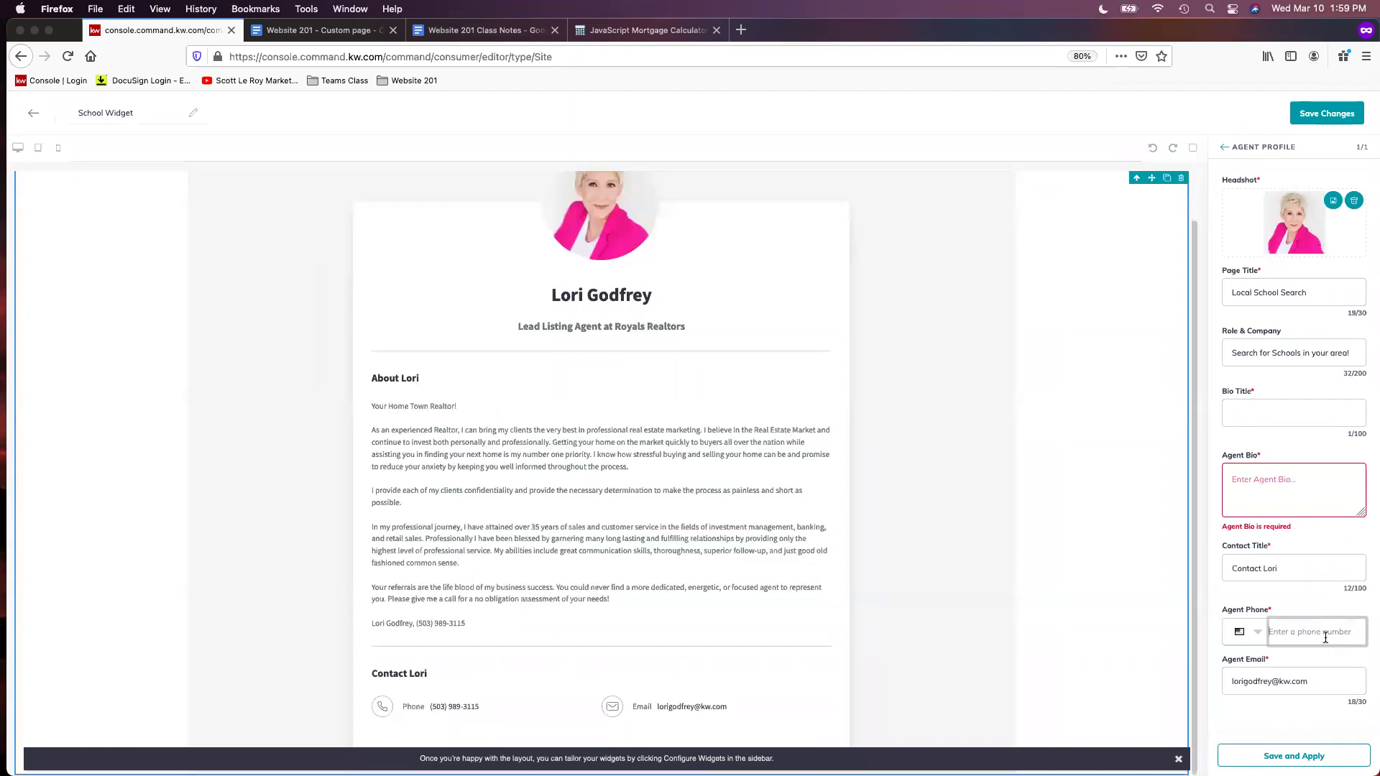
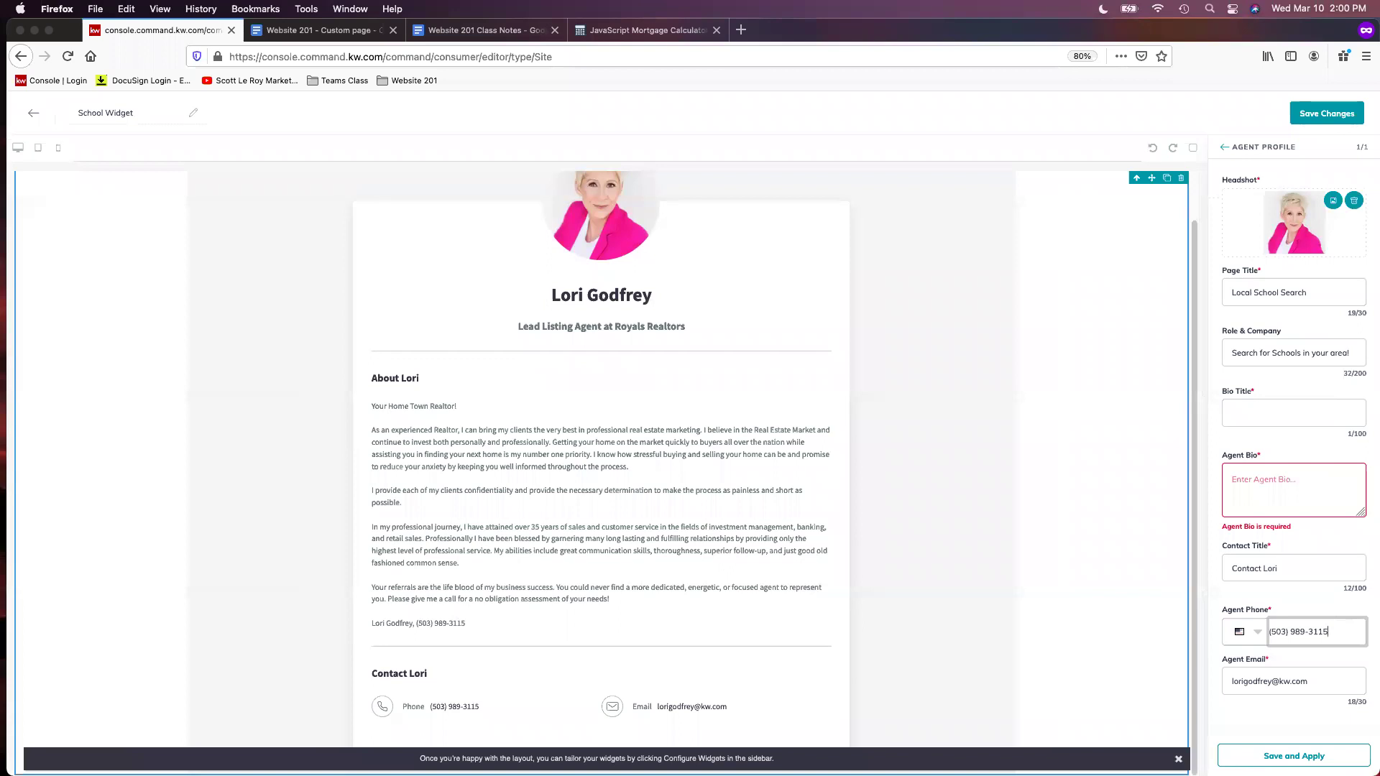
Load the GreatSchools School Finder Widget page from the Website 201 bookmarks and copy its address
click(742, 30)
click(414, 80)
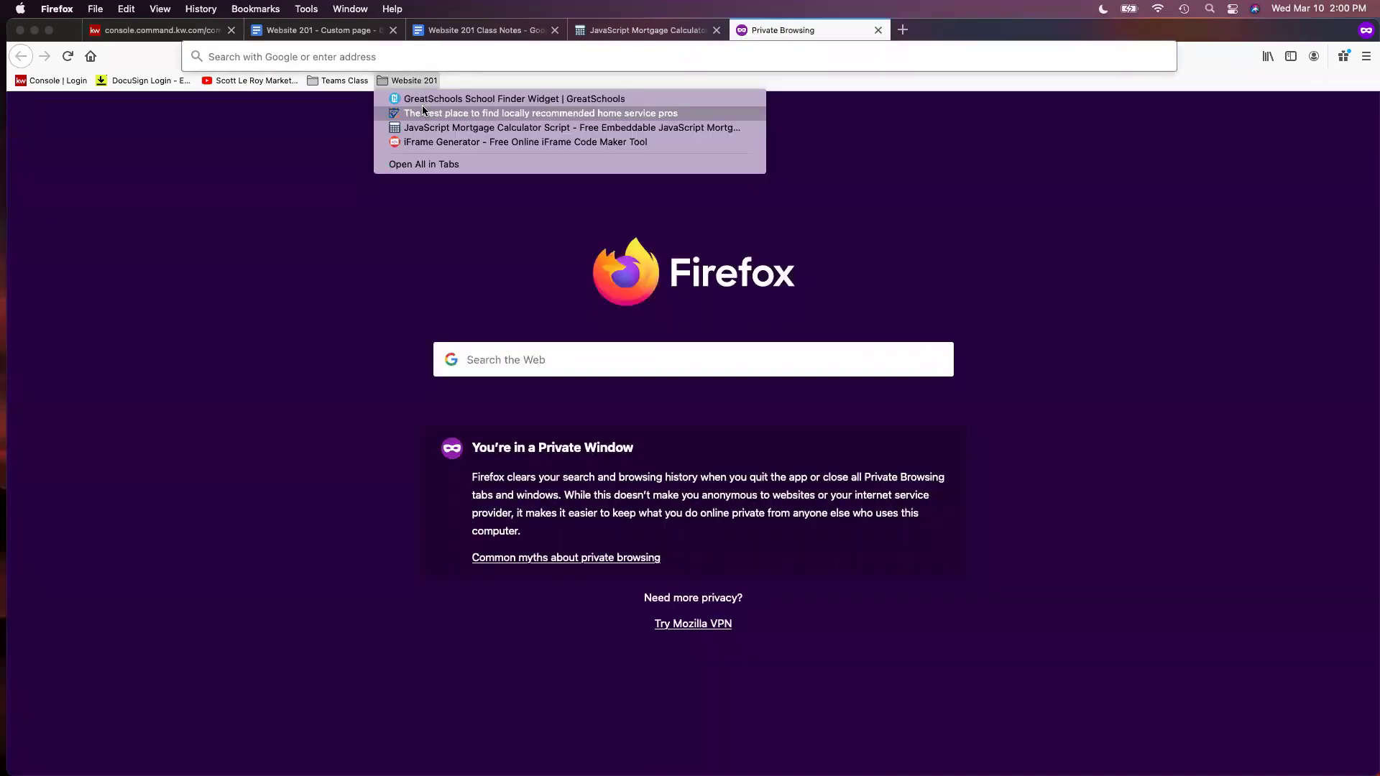
click(437, 98)
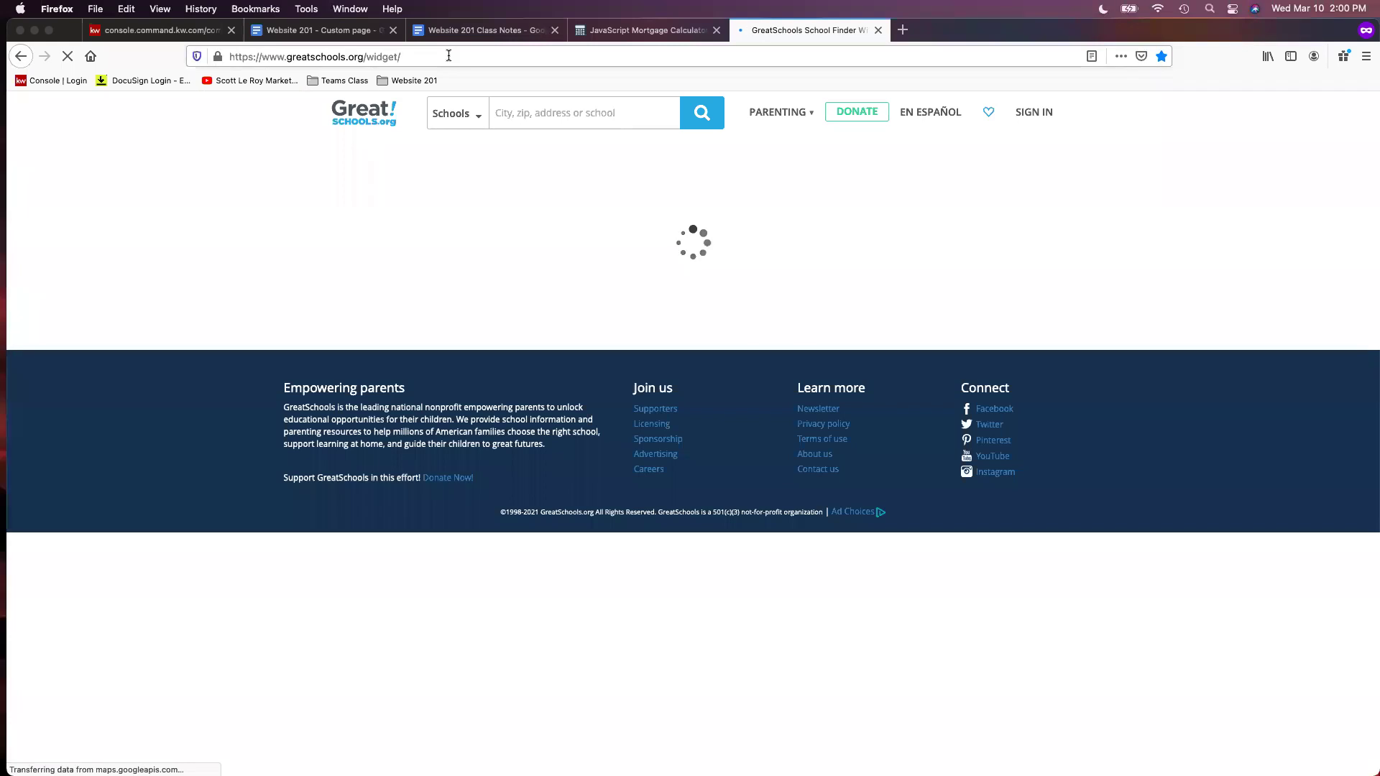
click(449, 55)
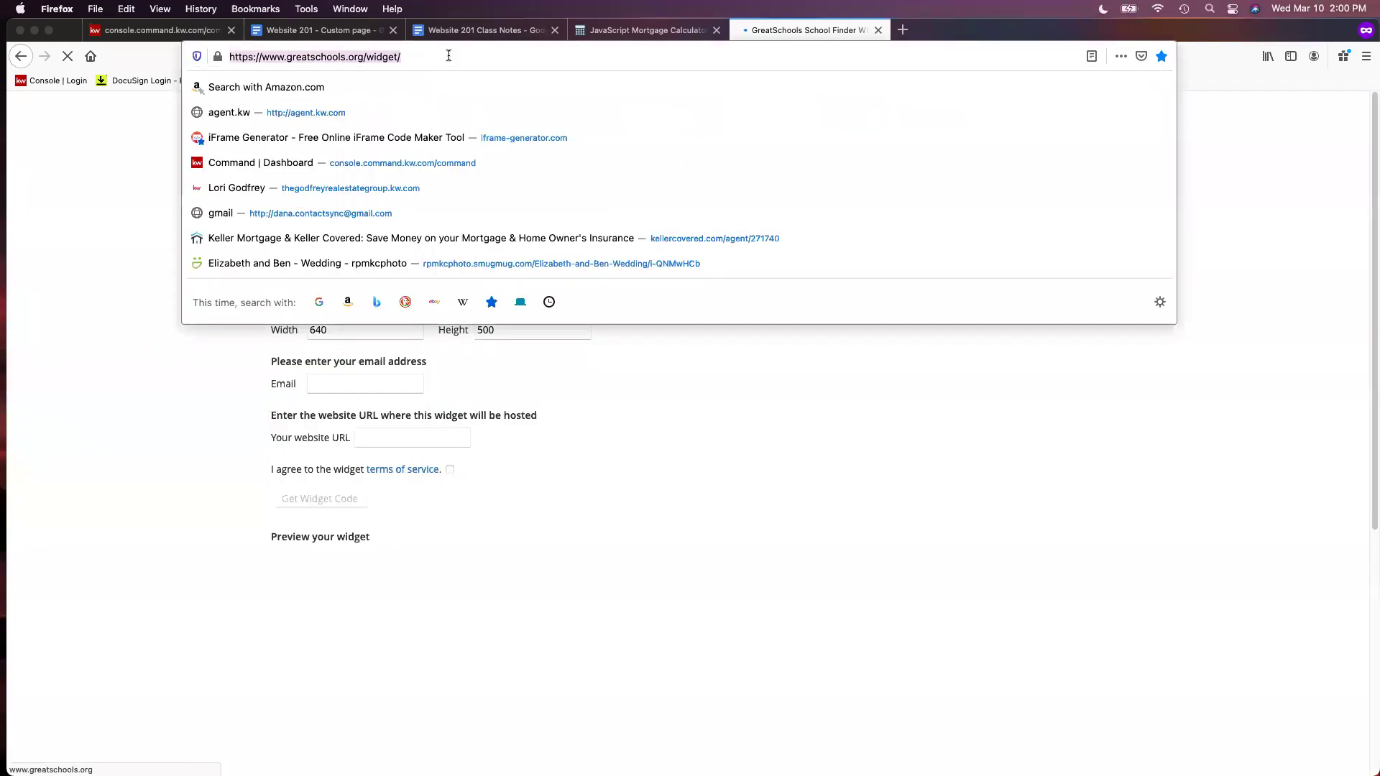
text(c)
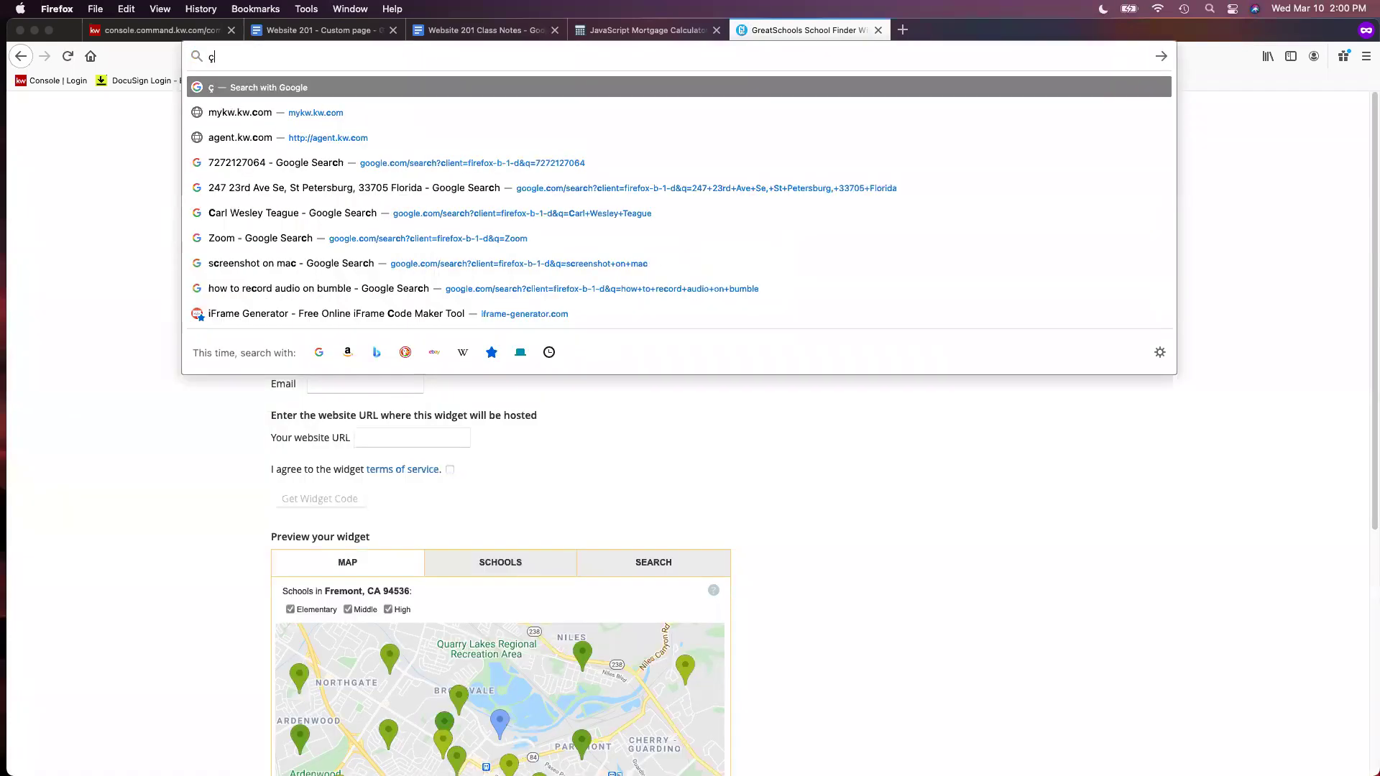
click(654, 324)
click(429, 85)
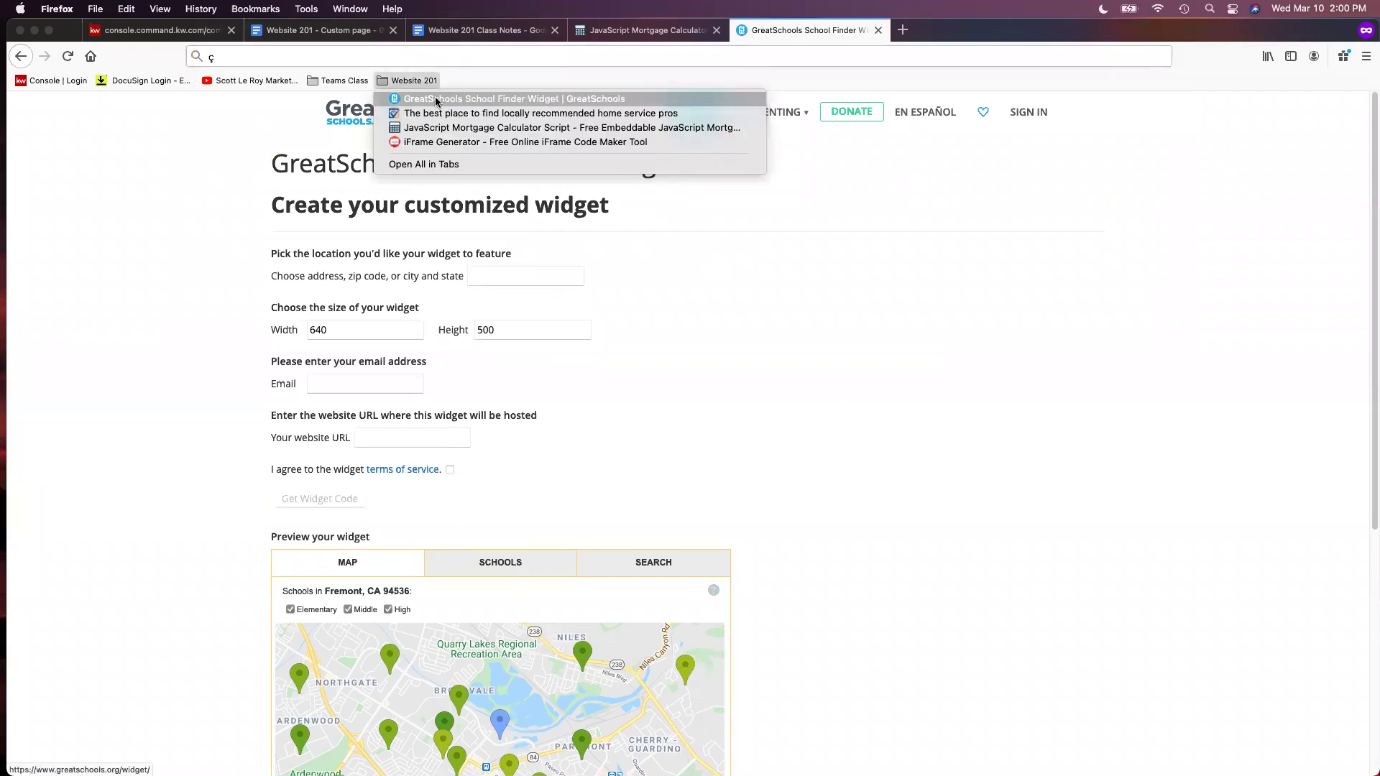
click(403, 108)
click(315, 56)
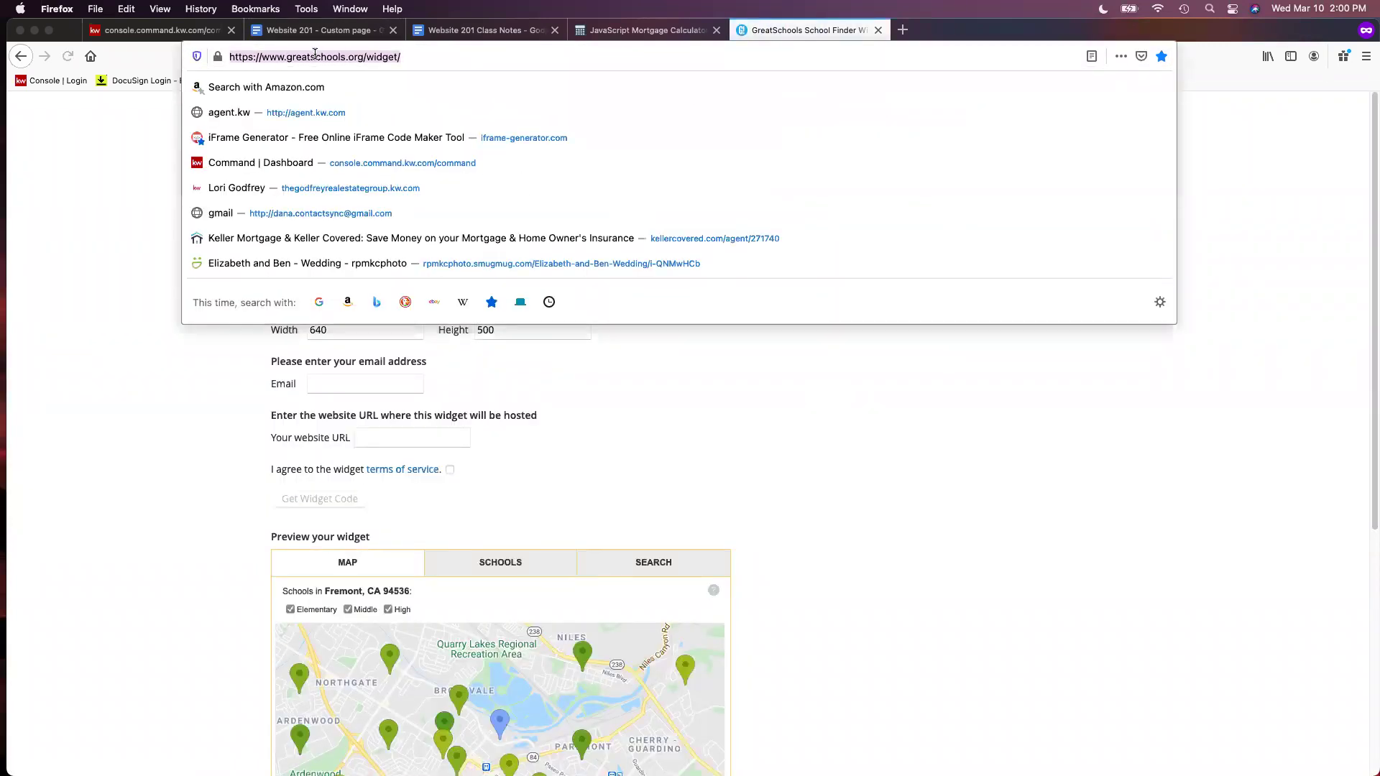
right_click(323, 56)
click(344, 93)
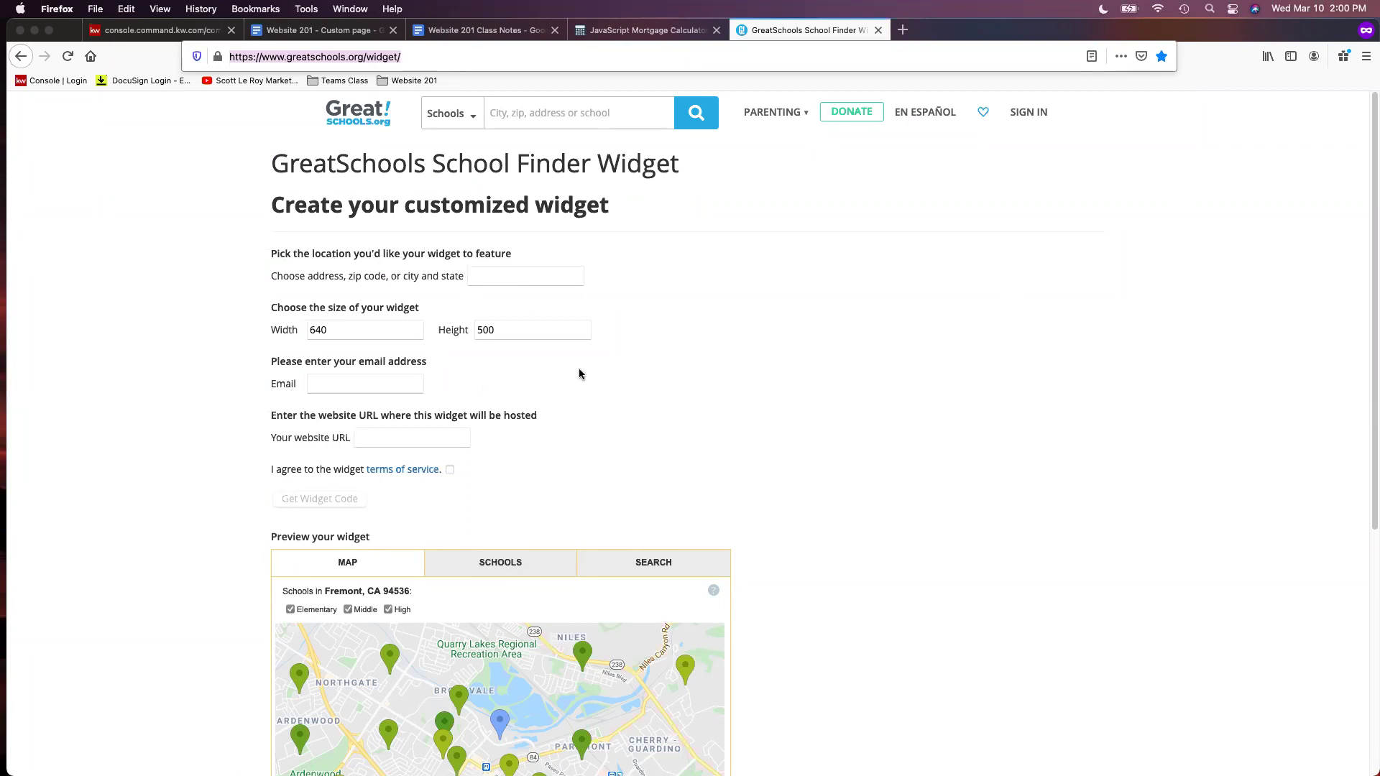
click(756, 349)
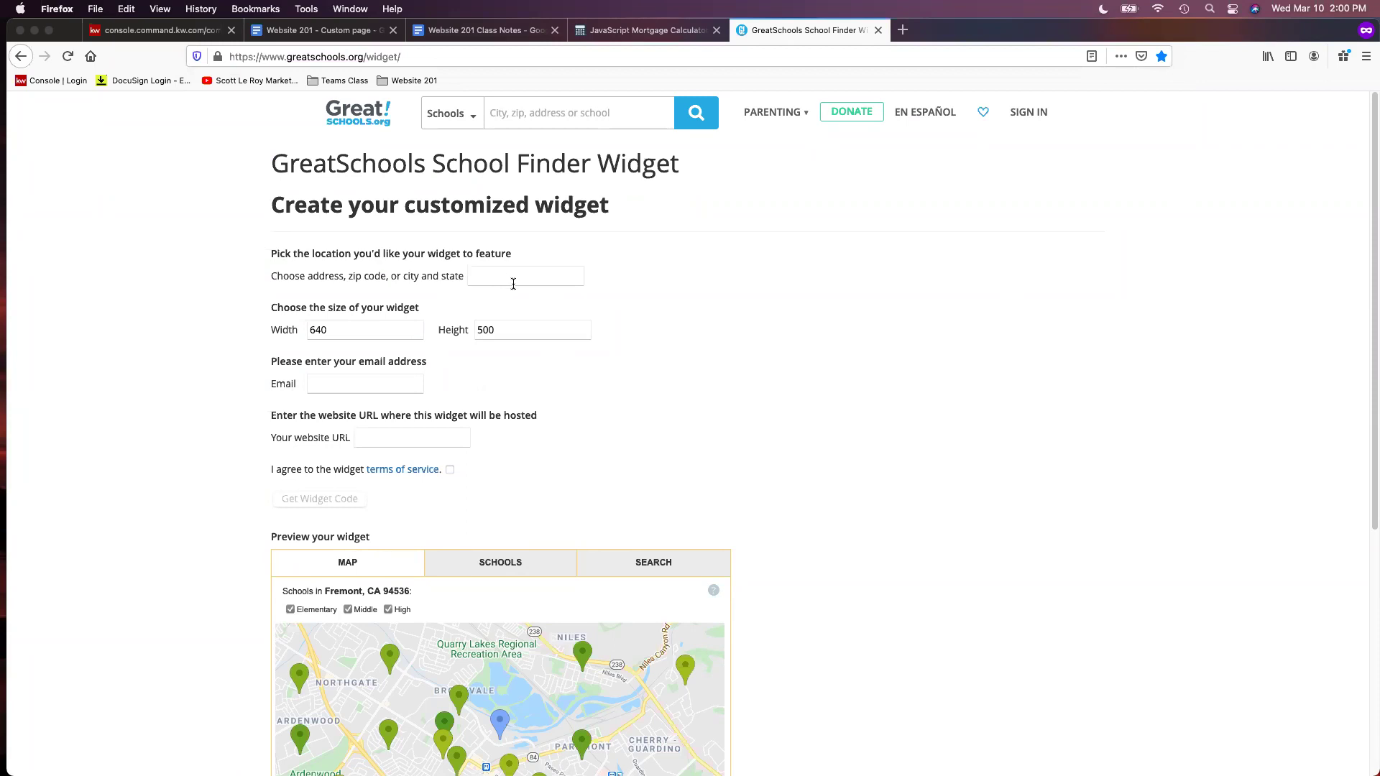
Set the widget location to Orlando, FL, keeping the 640 by 500 size
click(514, 282)
click(489, 271)
click(498, 293)
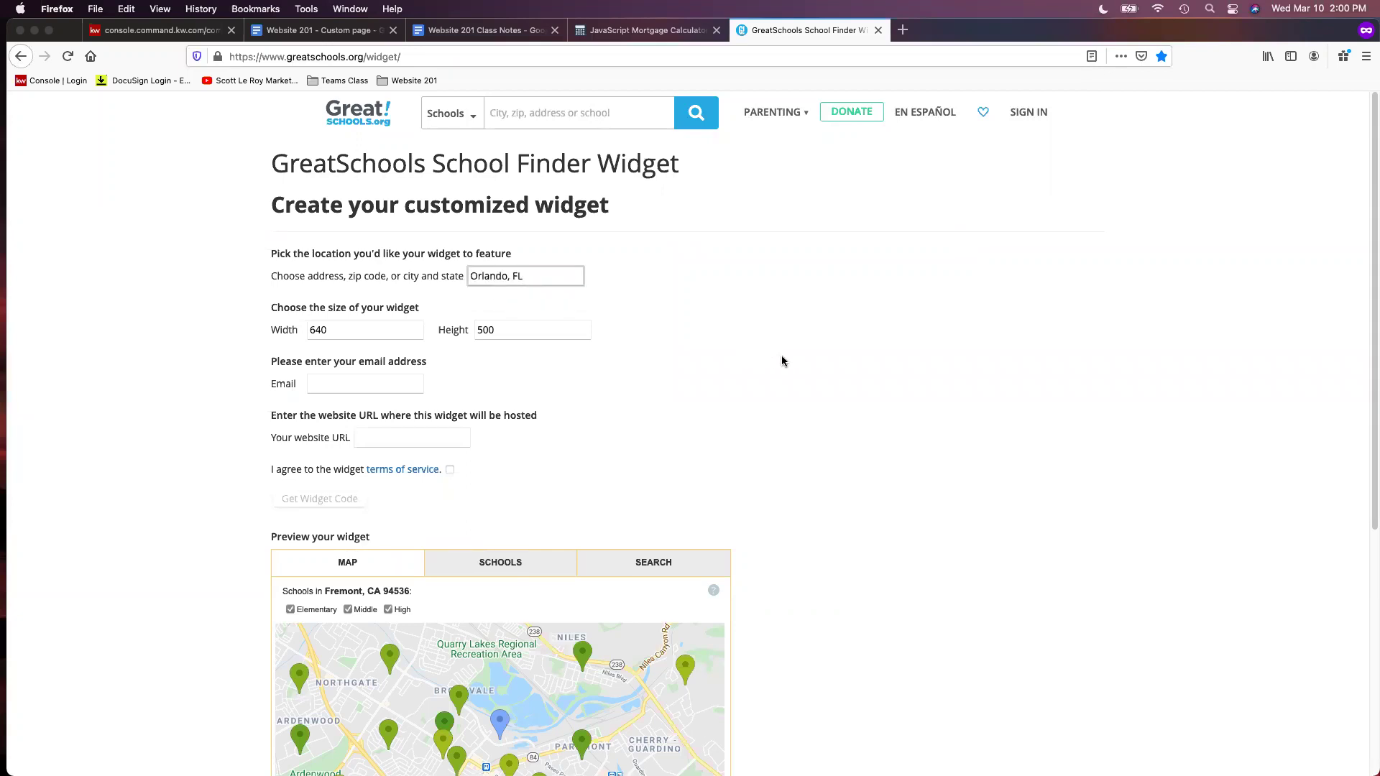
scroll(782, 361, down, 1)
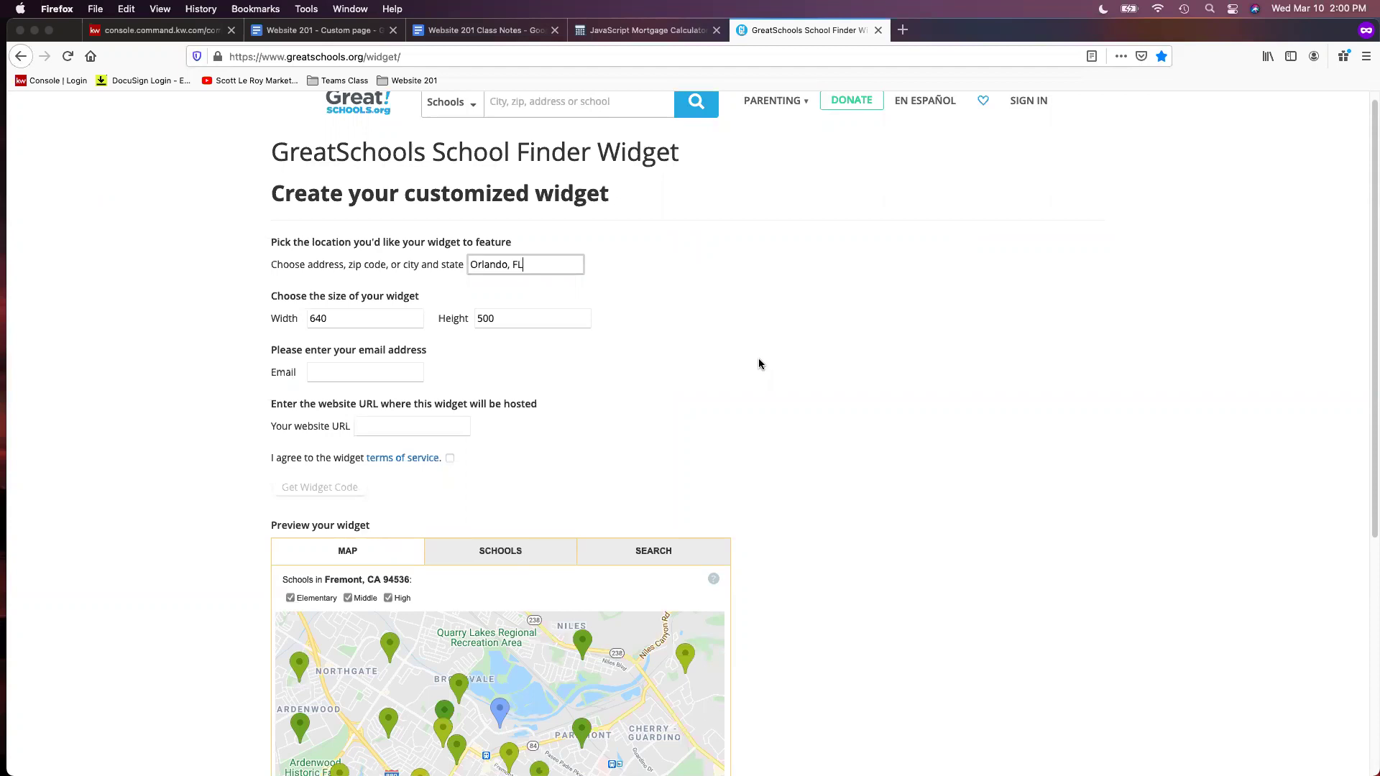
scroll(751, 368, down, 2)
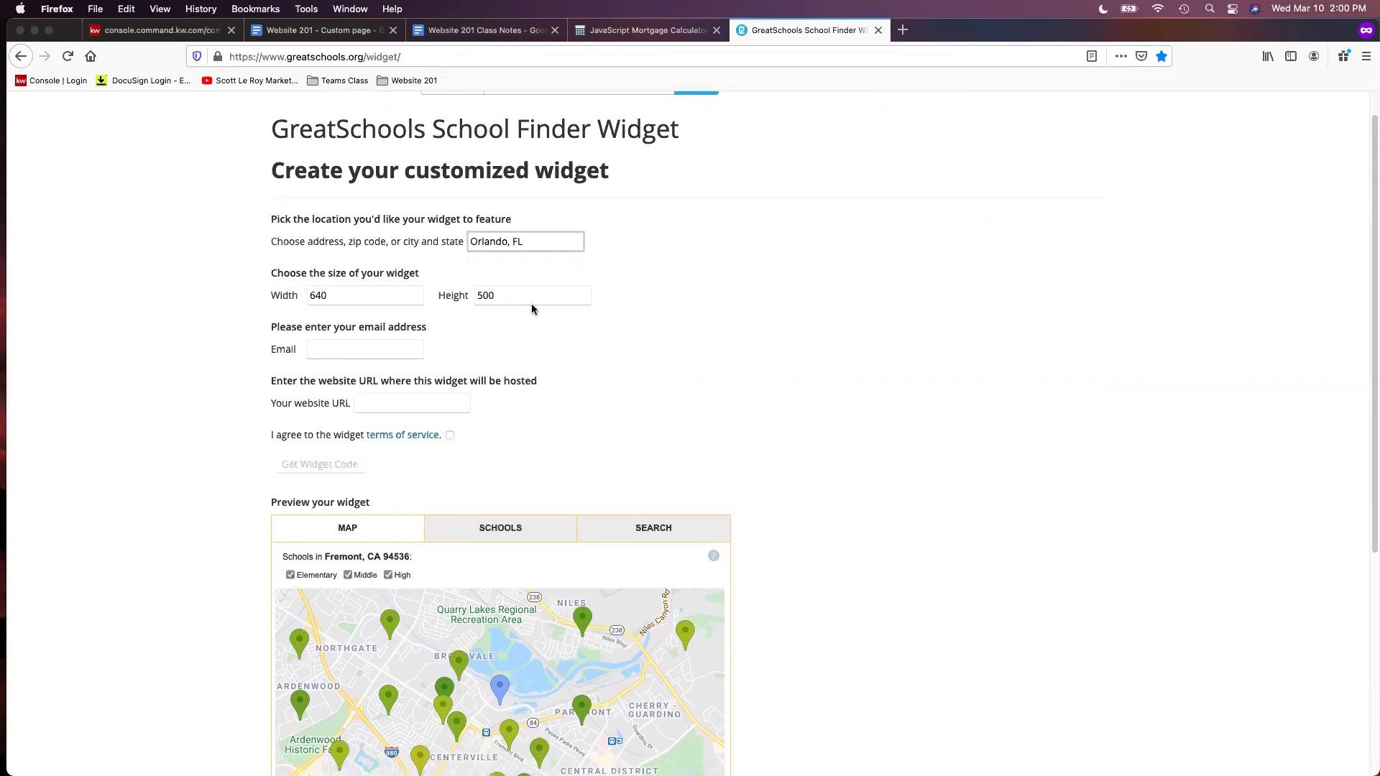
scroll(547, 324, down, 3)
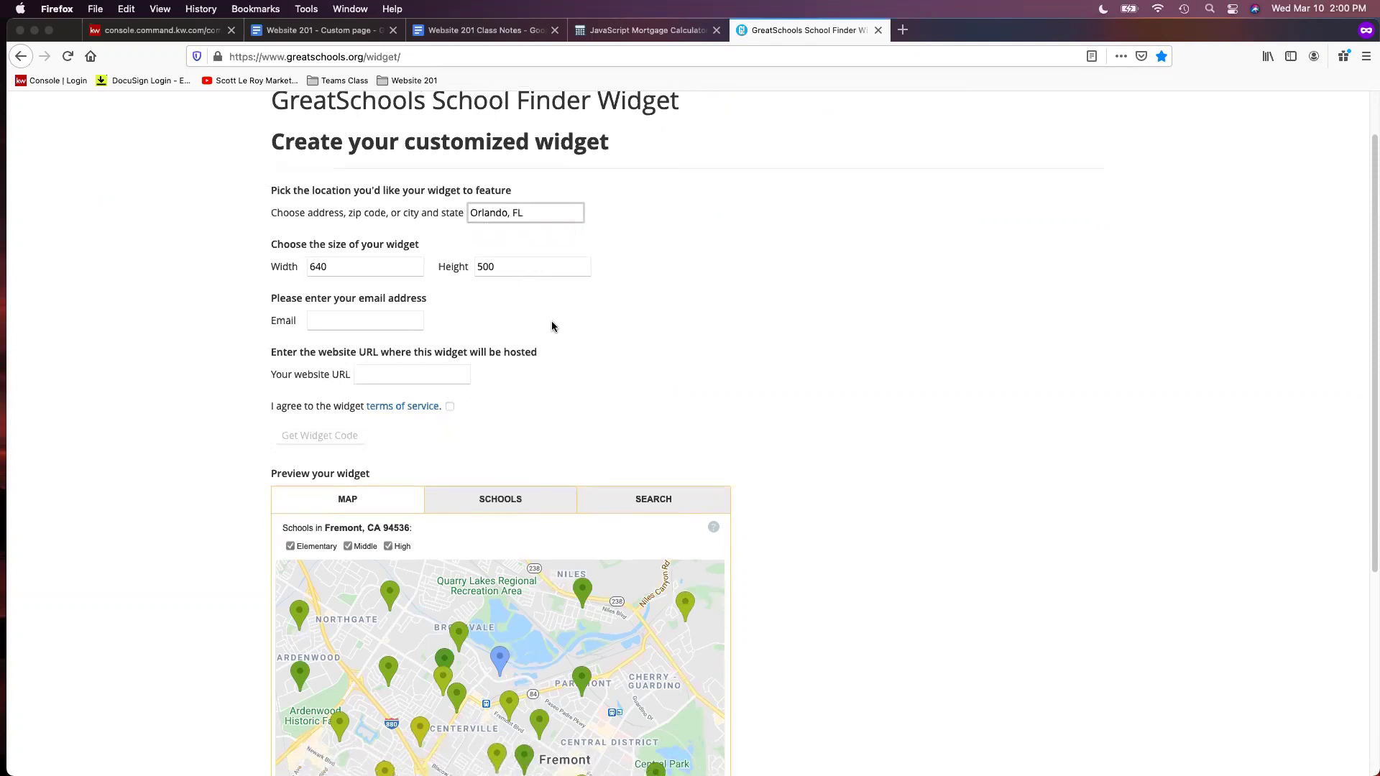
scroll(552, 326, down, 2)
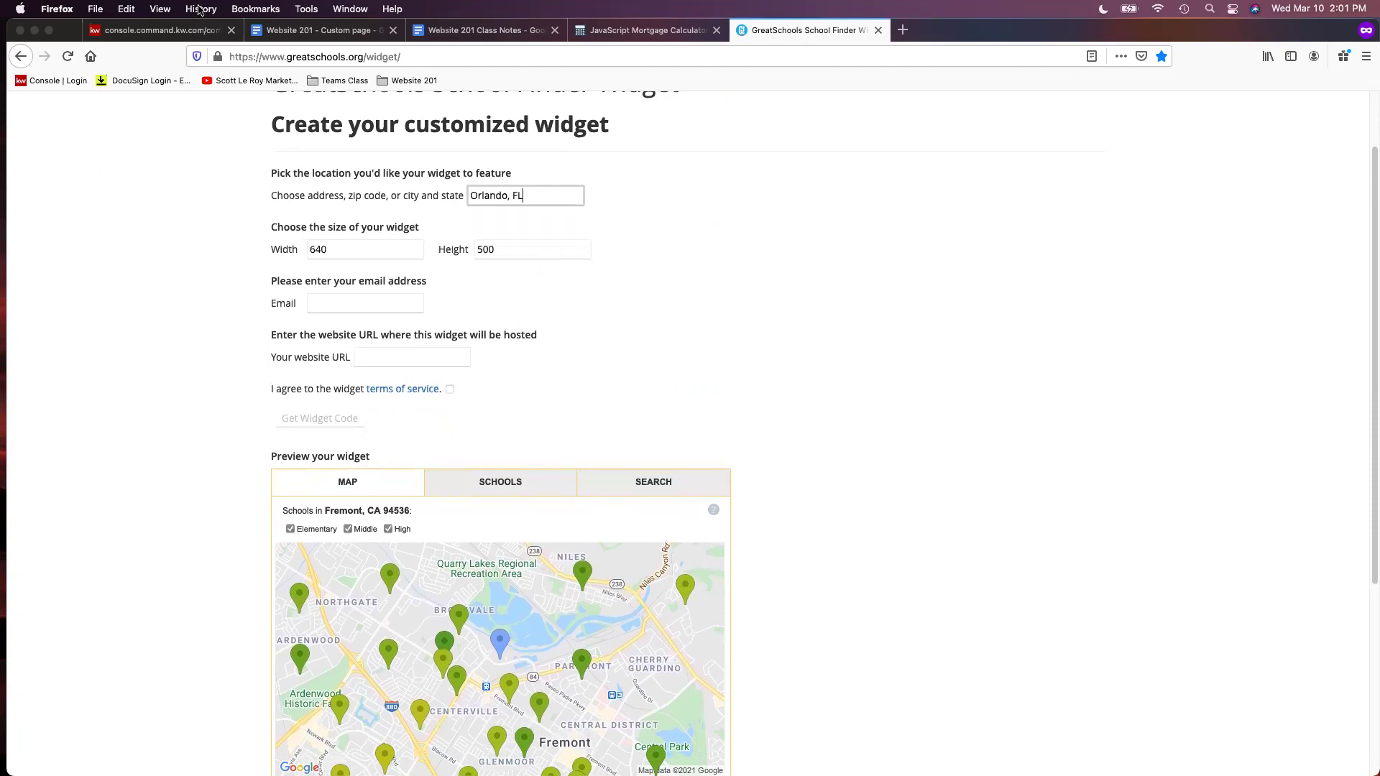
Copy the agent's e-mail address from the Agent Profile, undoing the accidental overwrite of that field
click(151, 34)
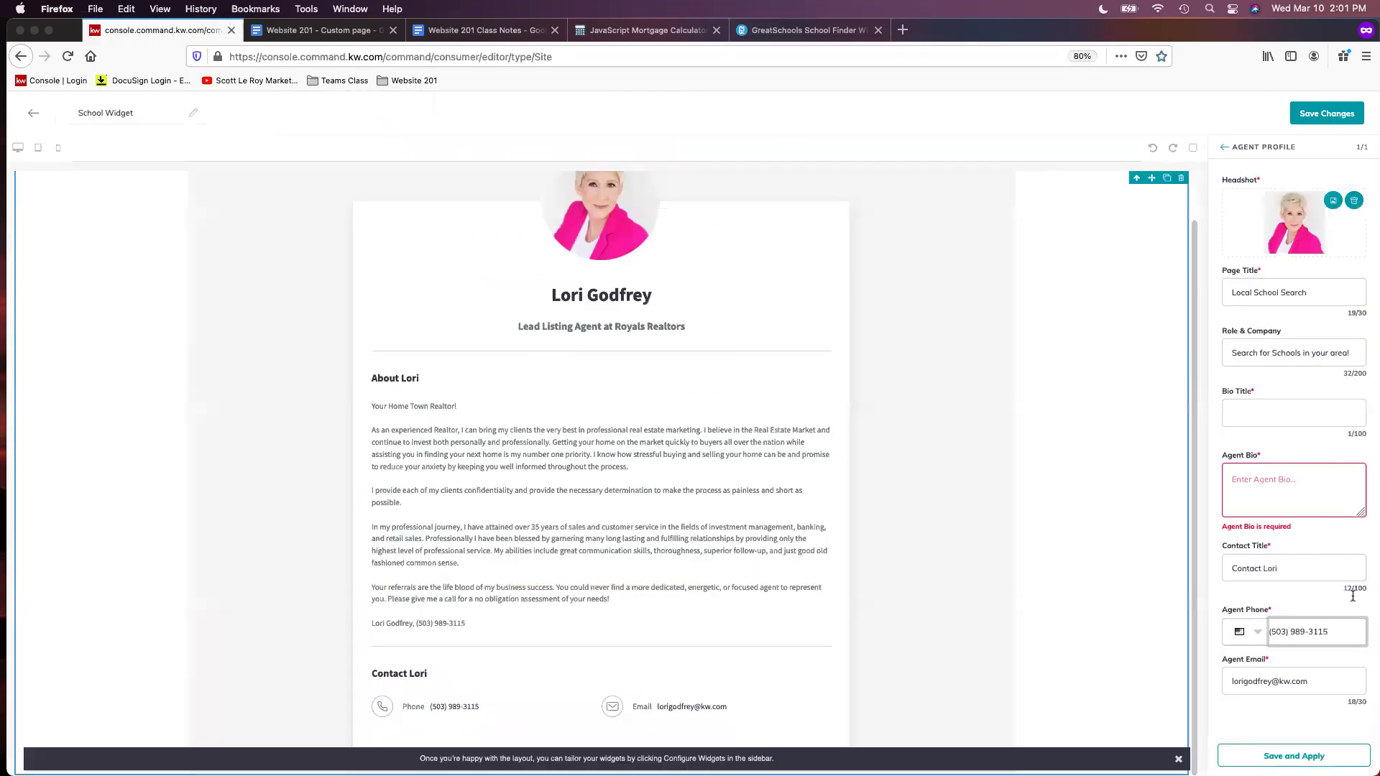
triple_click(1340, 683)
text(c)
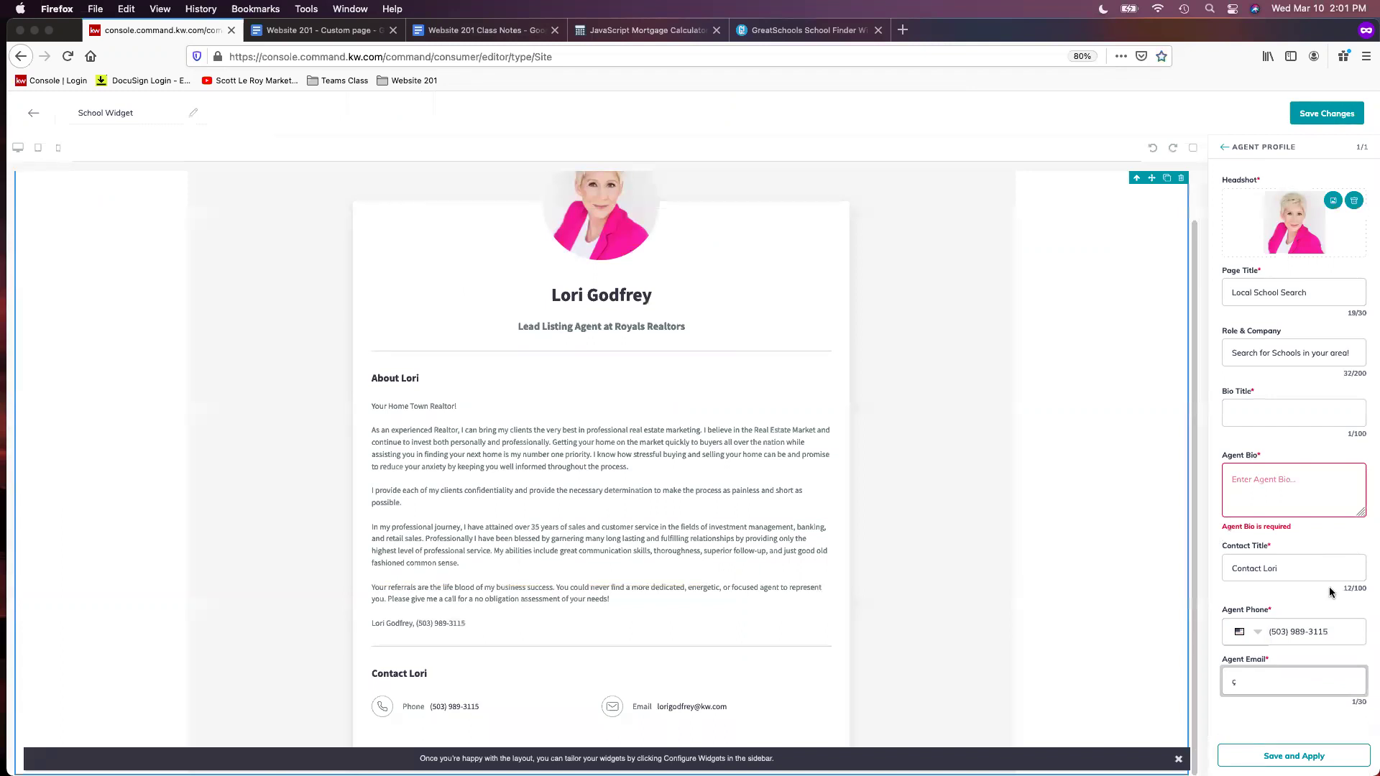
key(super+z)
key(super+c)
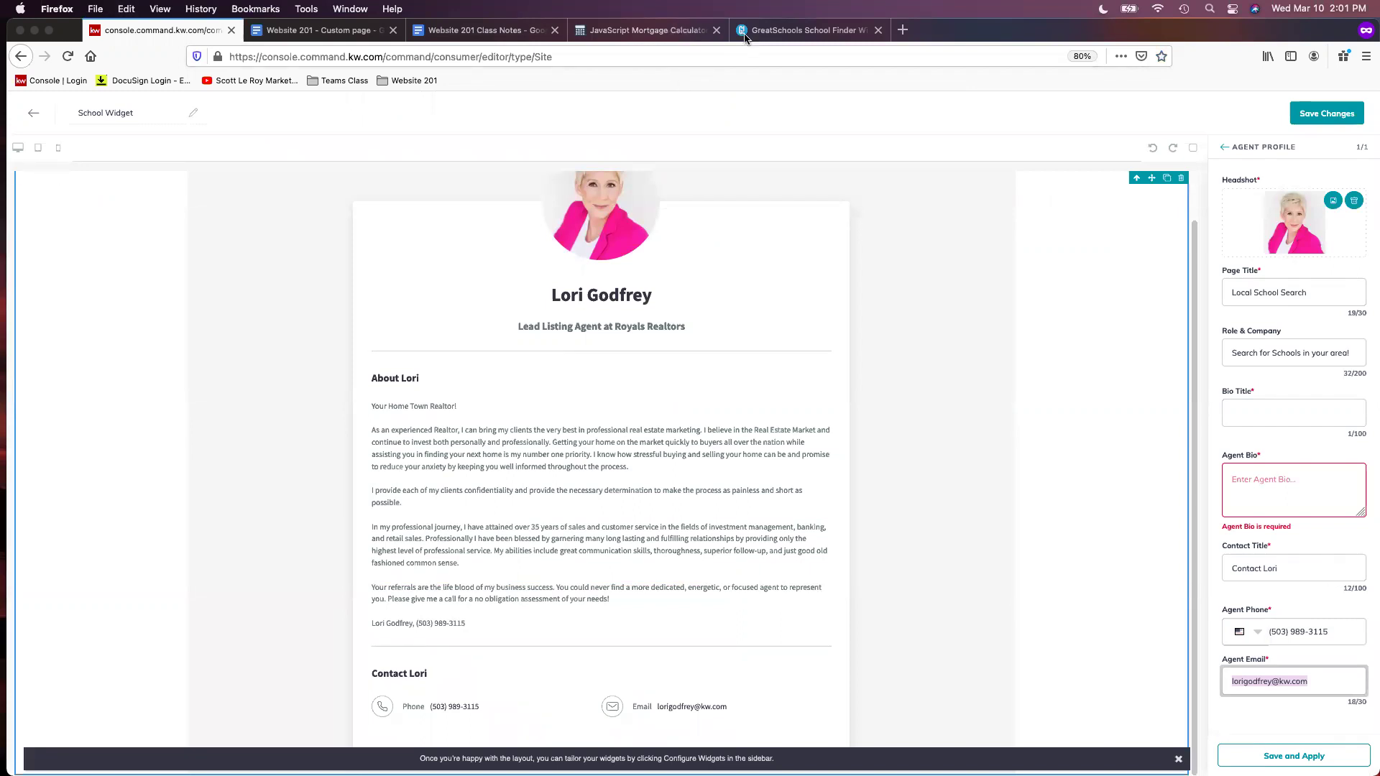
click(805, 29)
Paste the agent's e-mail, enter the agent's website address, and accept the widget terms of service
click(352, 309)
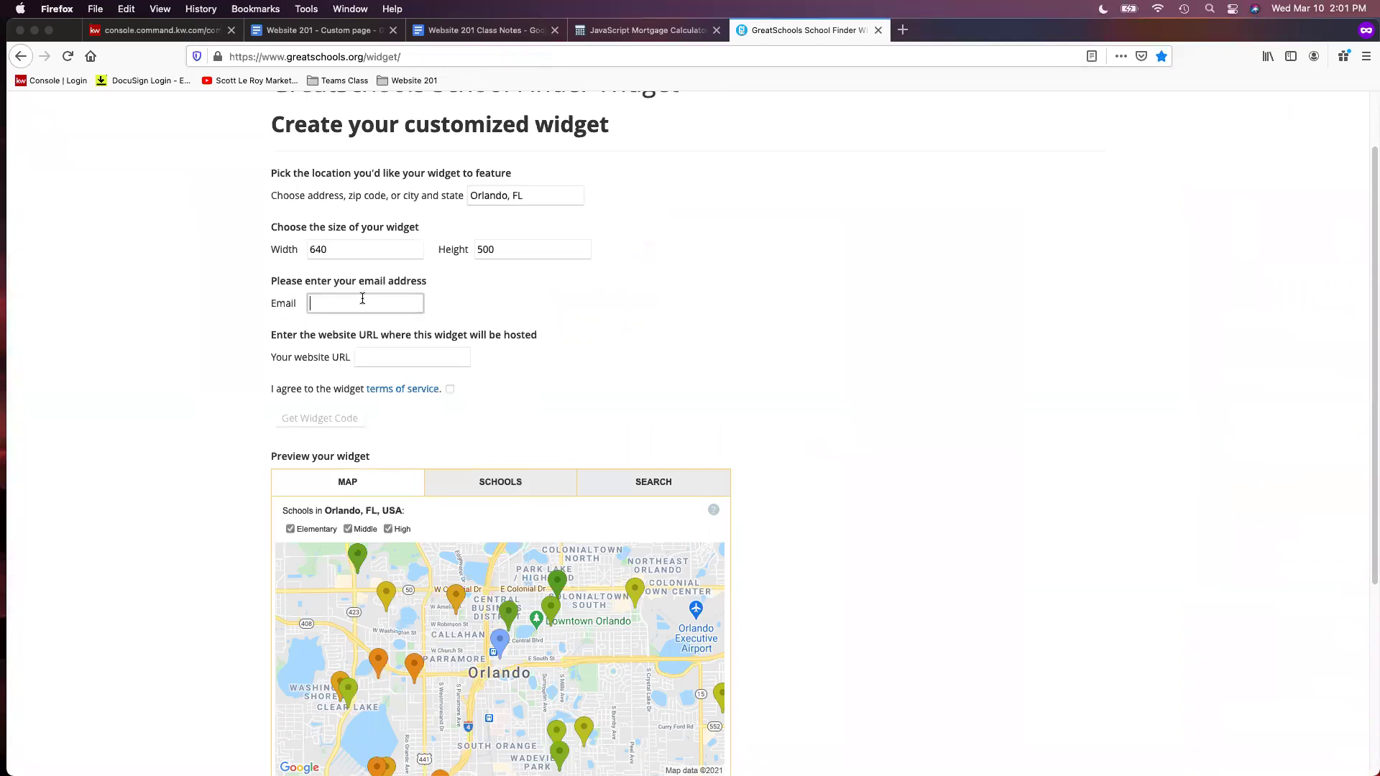
key(super+v)
click(403, 355)
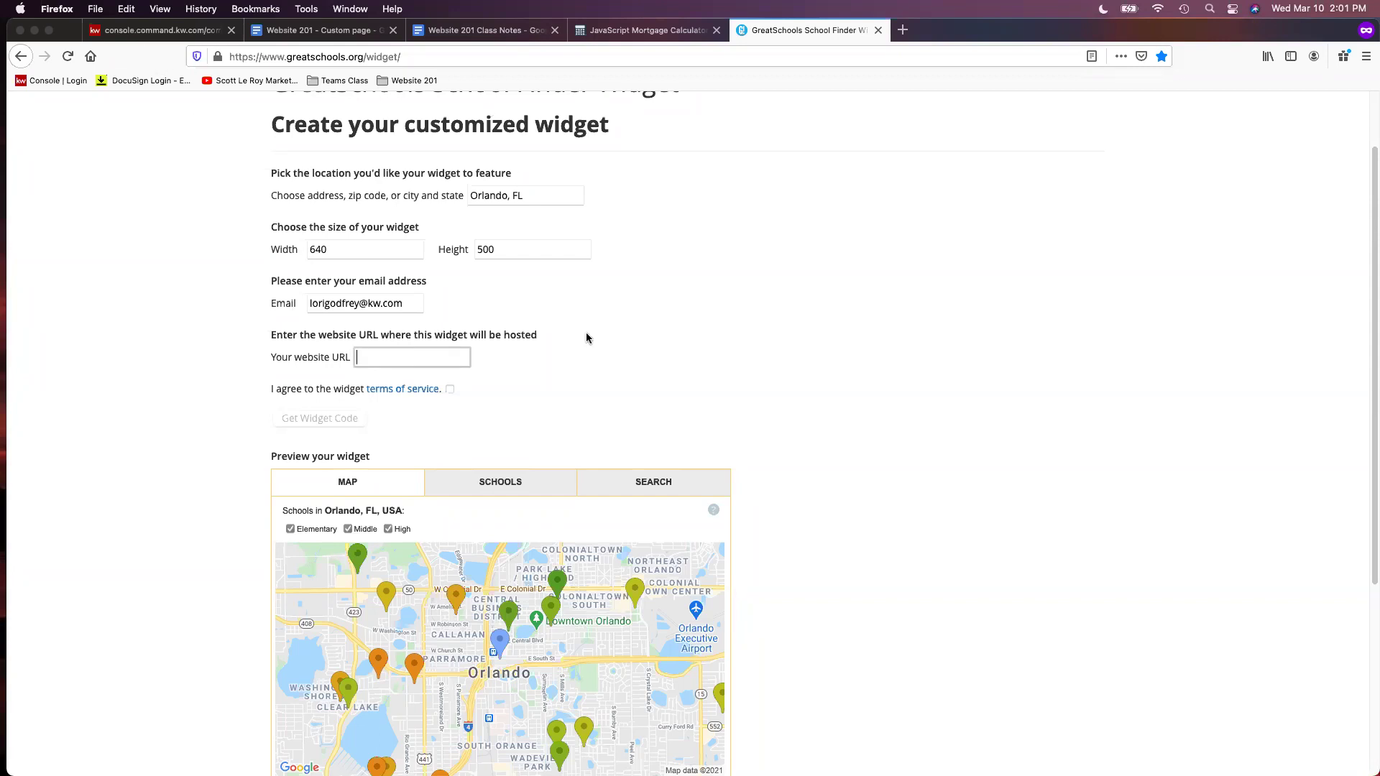
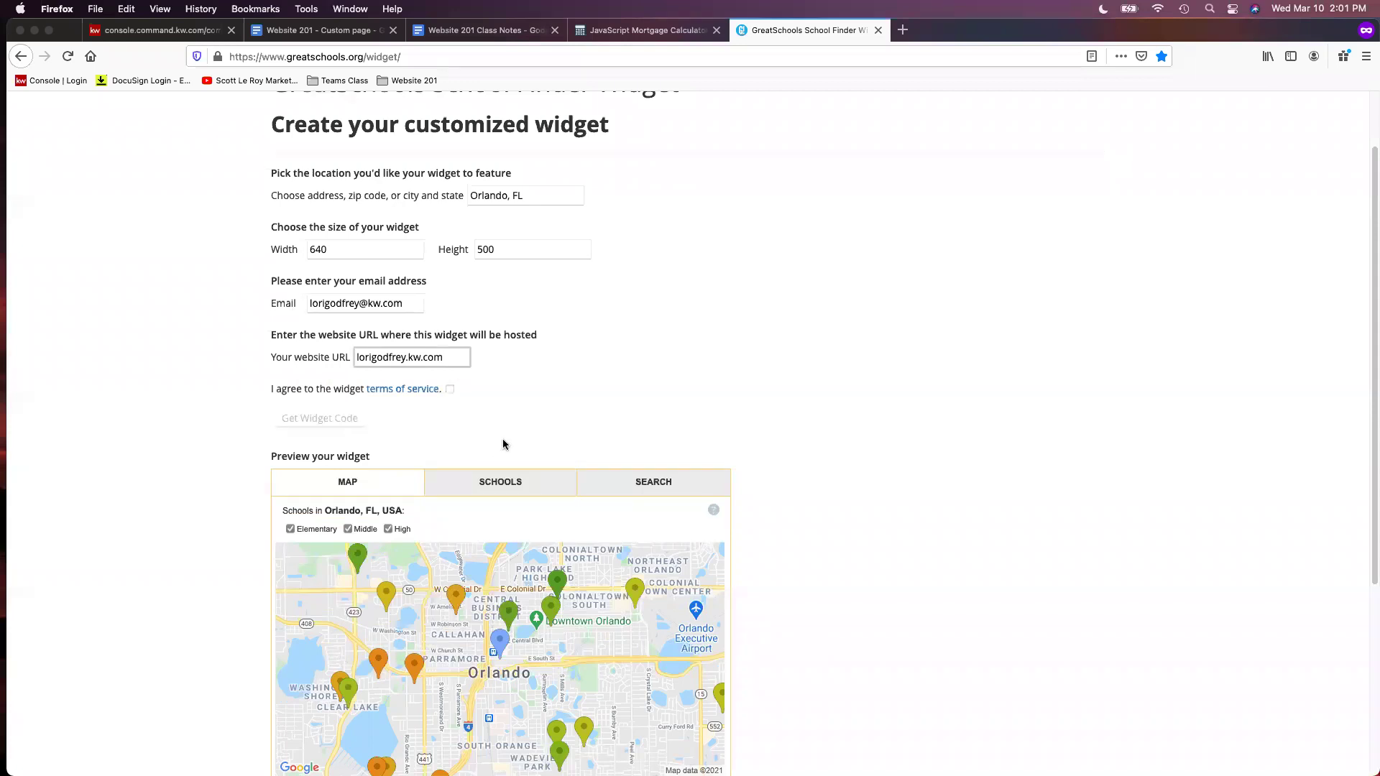
click(596, 371)
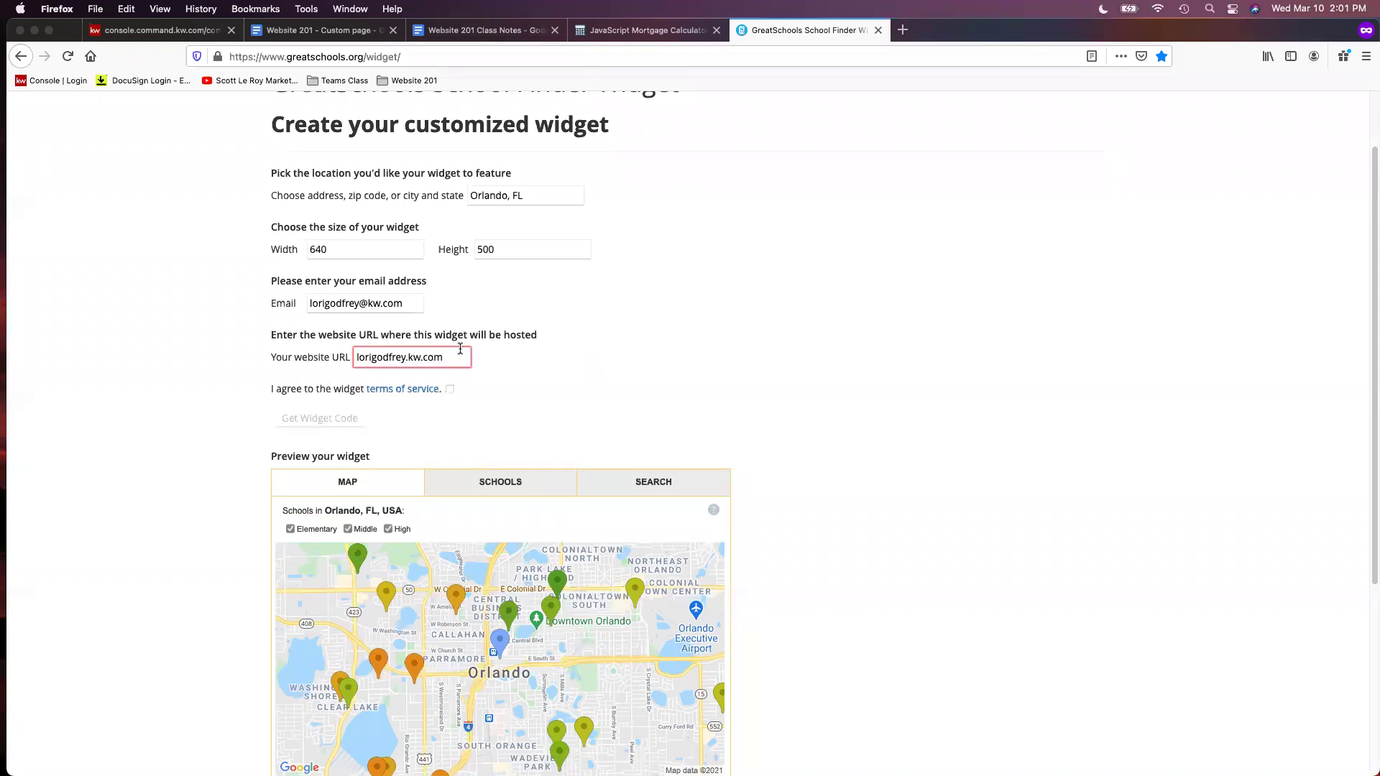
click(449, 389)
Get the Orlando widget code and copy the full iframe snippet from the code box
click(352, 428)
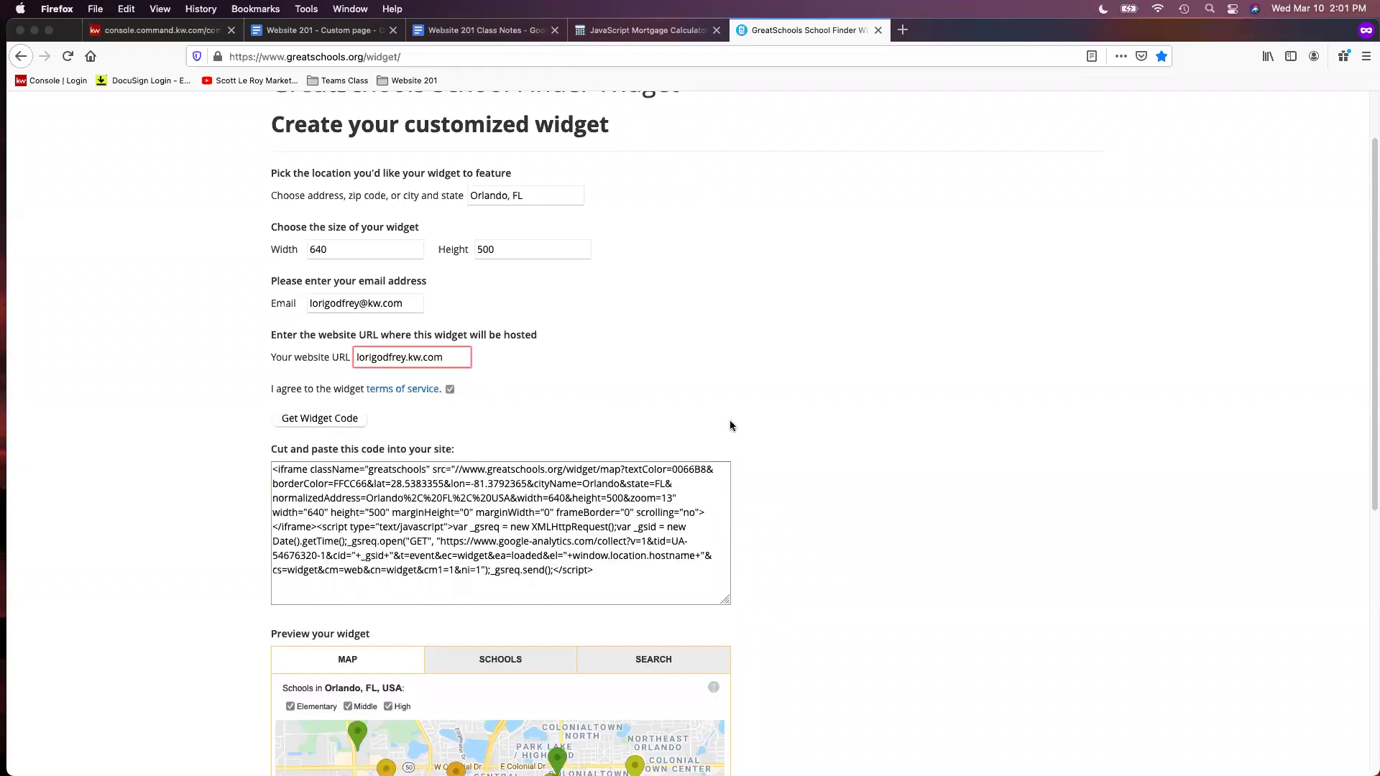
scroll(744, 407, down, 1)
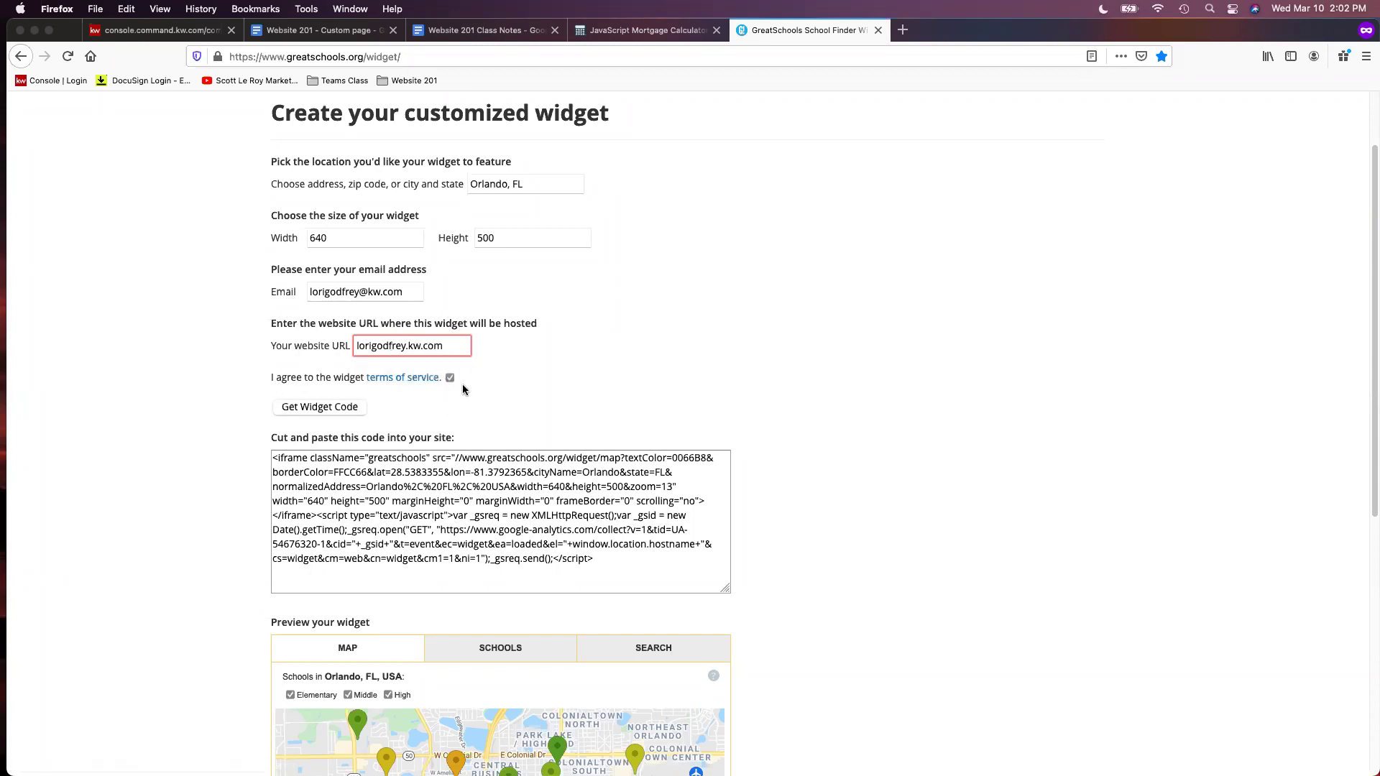
scroll(366, 422, down, 1)
scroll(807, 459, down, 10)
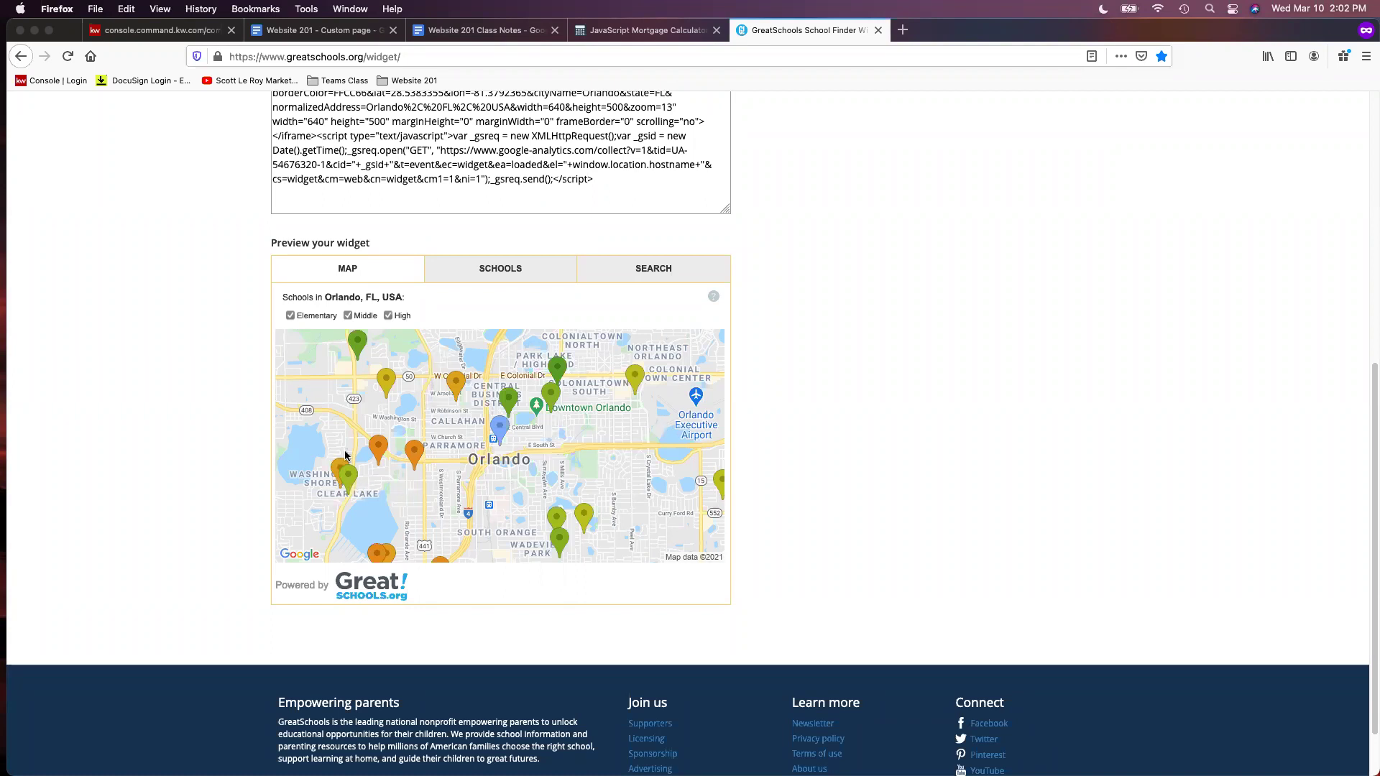
scroll(1005, 404, up, 2)
scroll(1005, 404, up, 2)
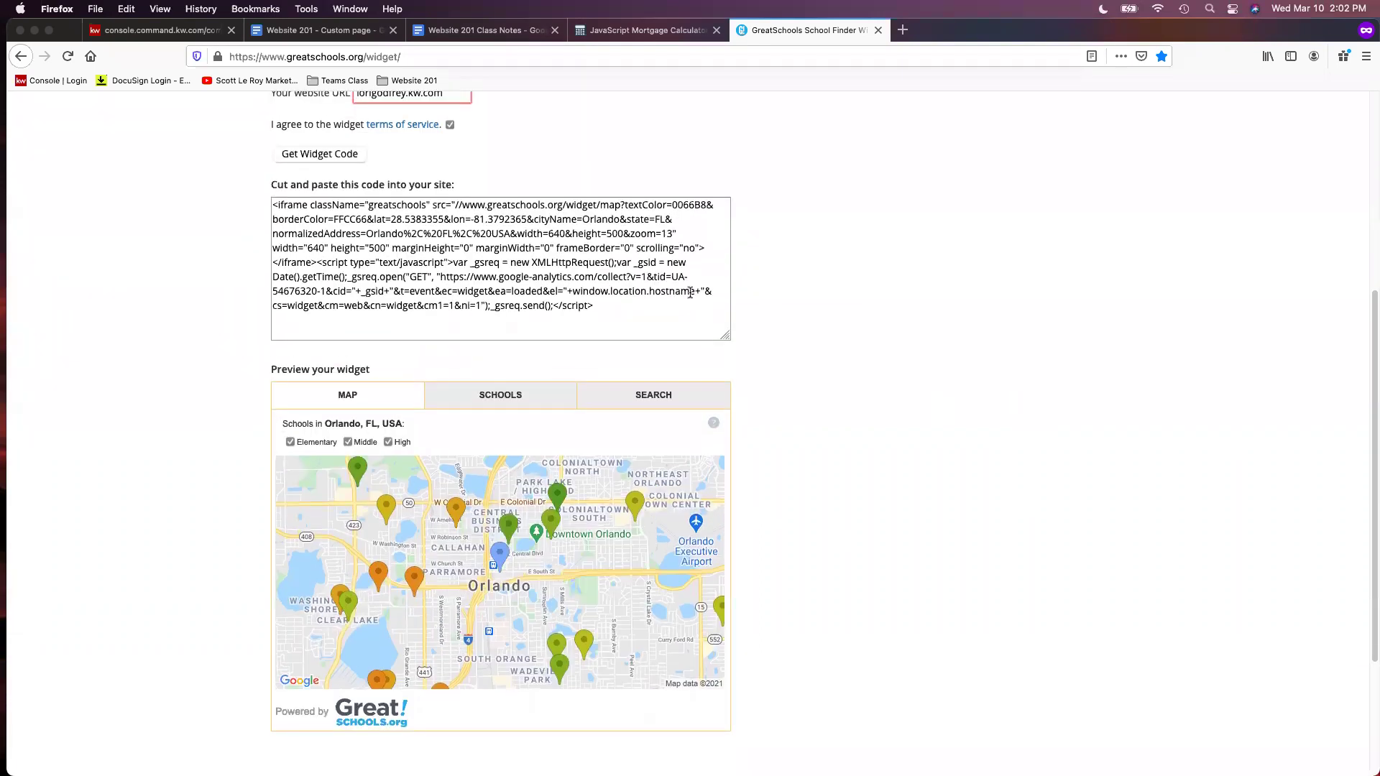
click(489, 298)
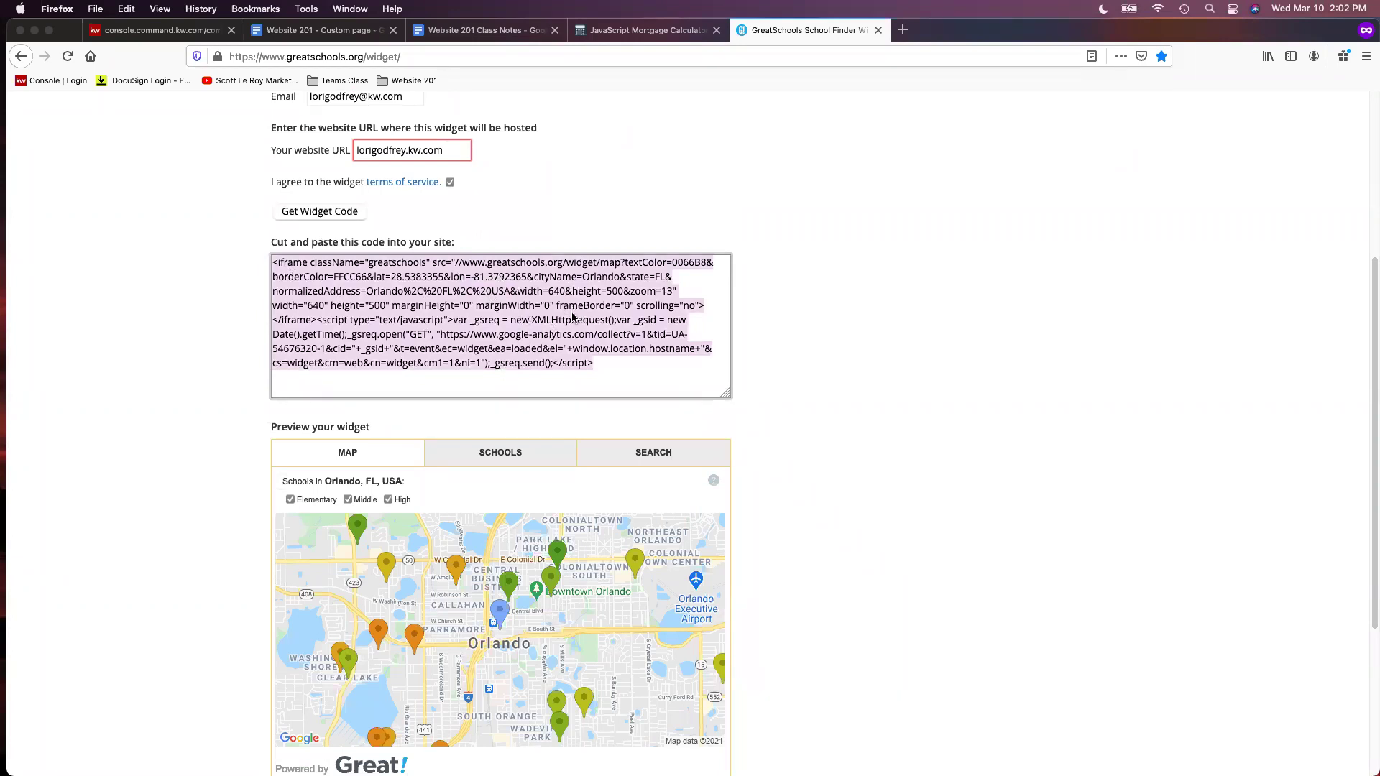
right_click(573, 317)
click(624, 353)
Paste the GreatSchools embed code into Agent Bio and add <center> tags before and after it
click(194, 29)
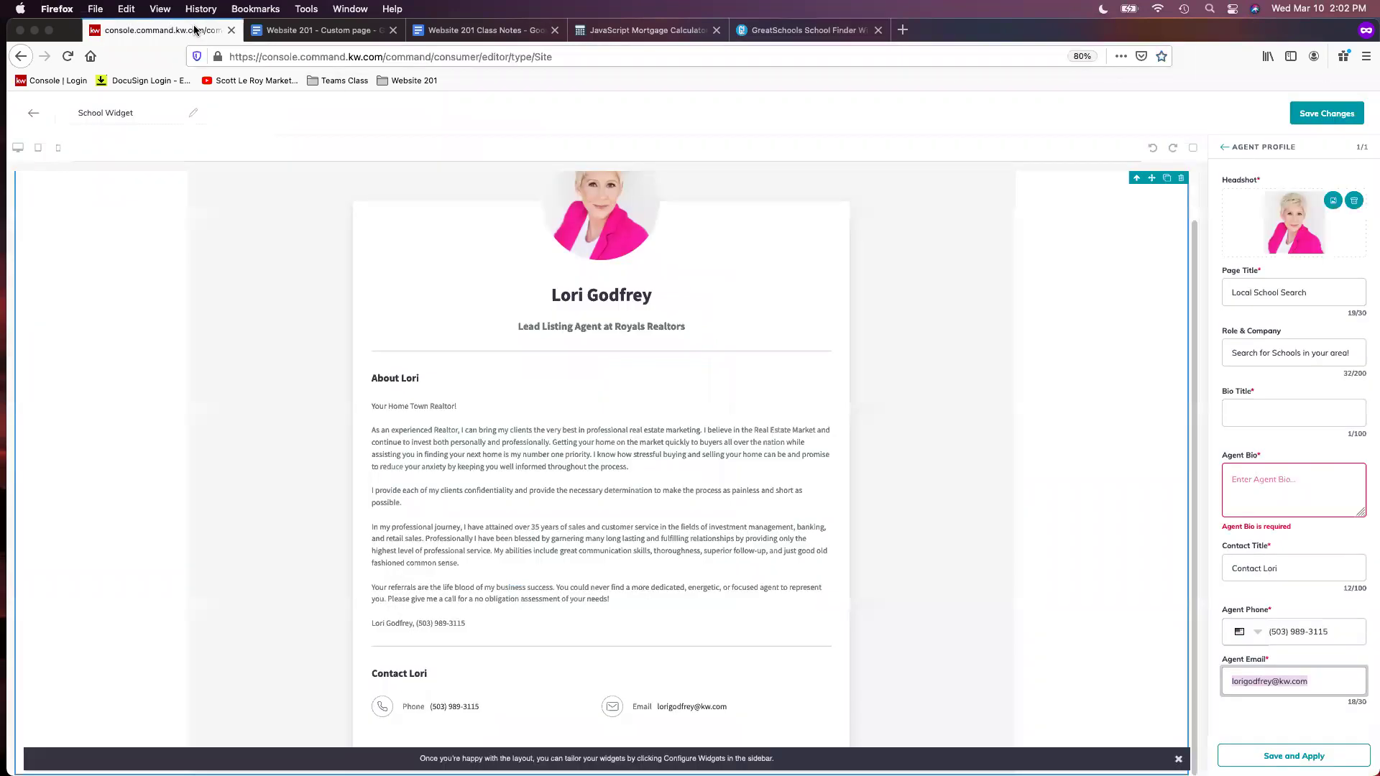
right_click(1314, 474)
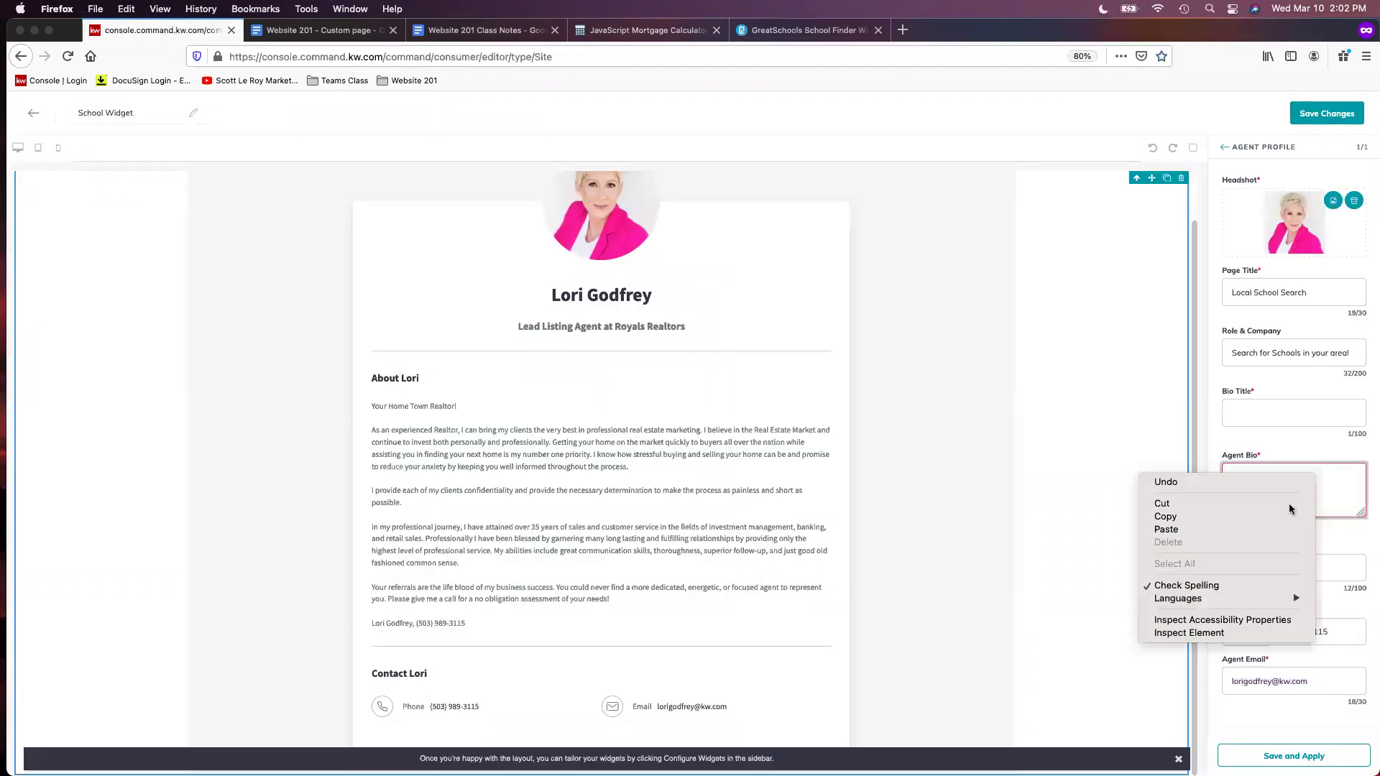
click(1208, 530)
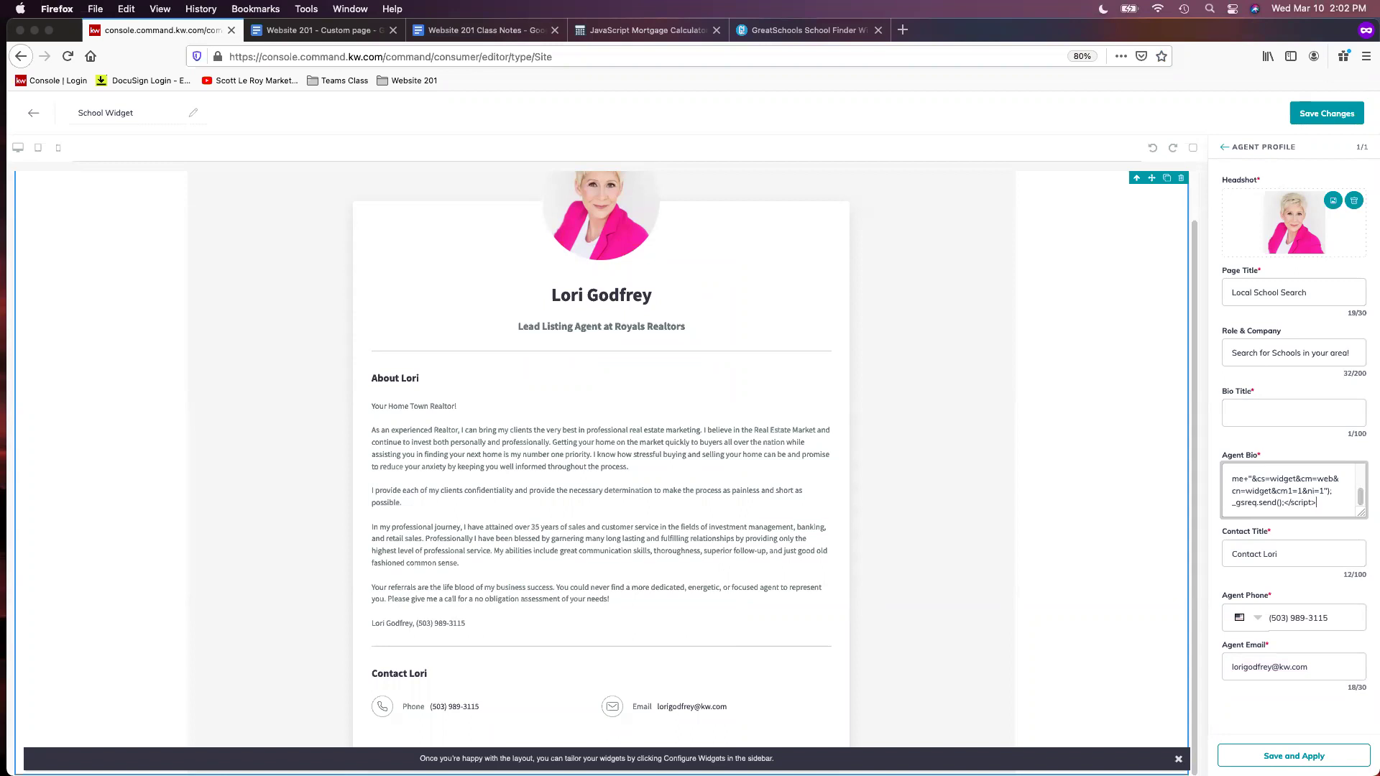
scroll(1307, 503, up, 10)
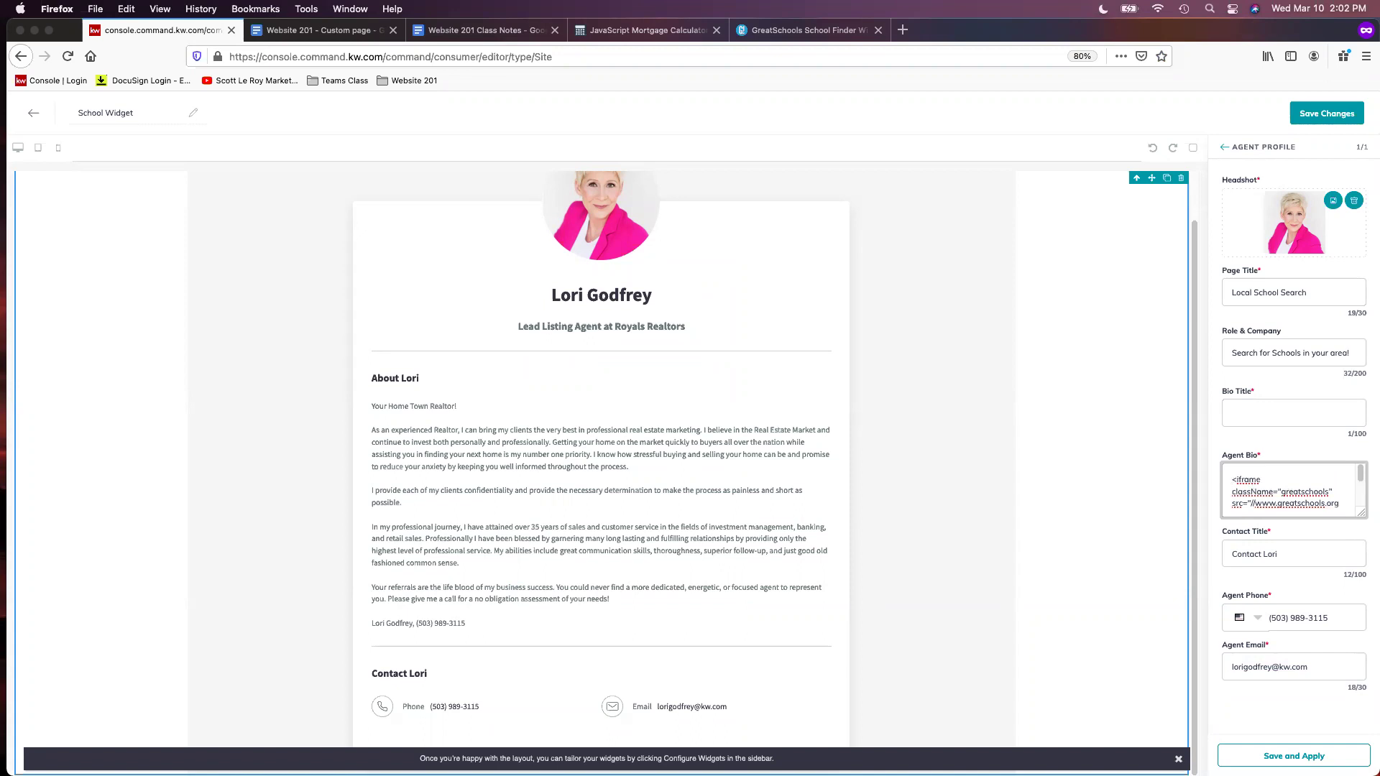
text(<center>)
scroll(1301, 499, down, 10)
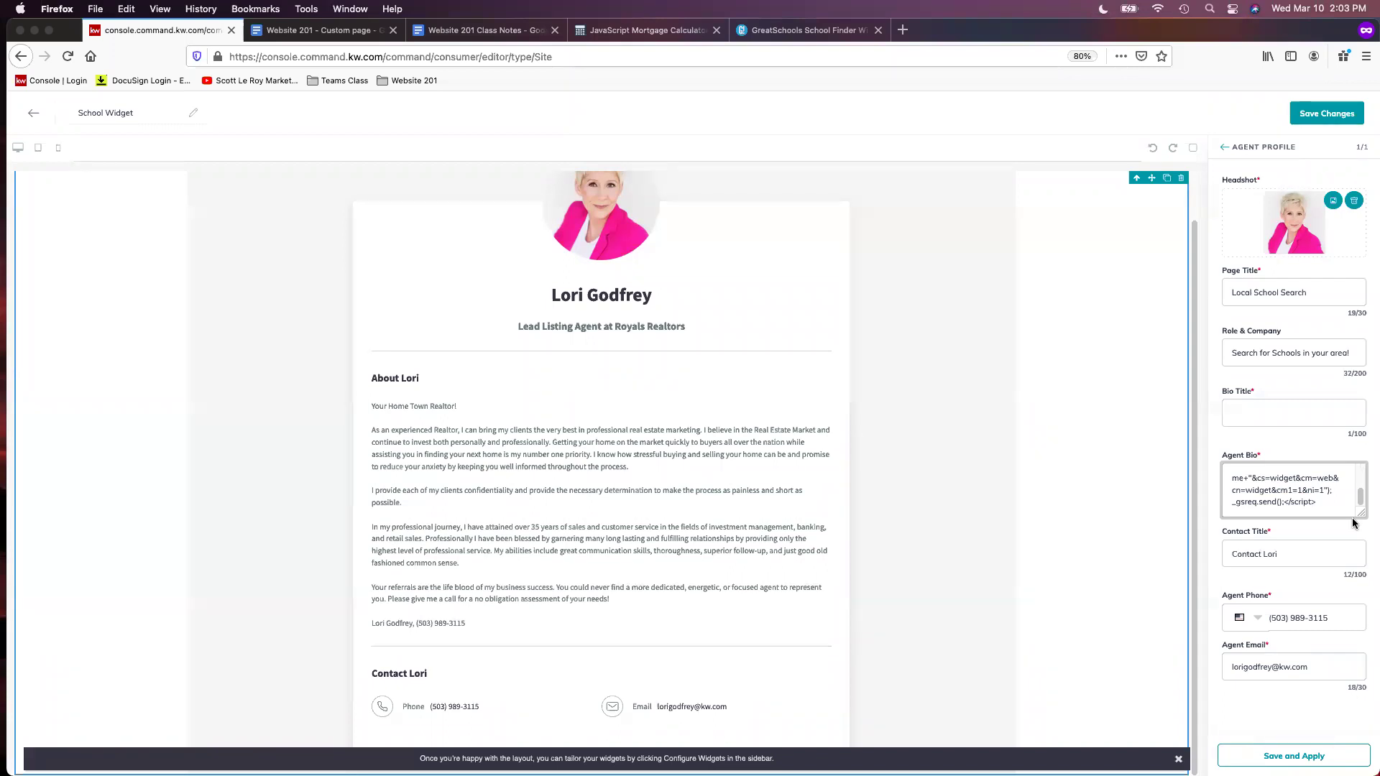
text(<center>)
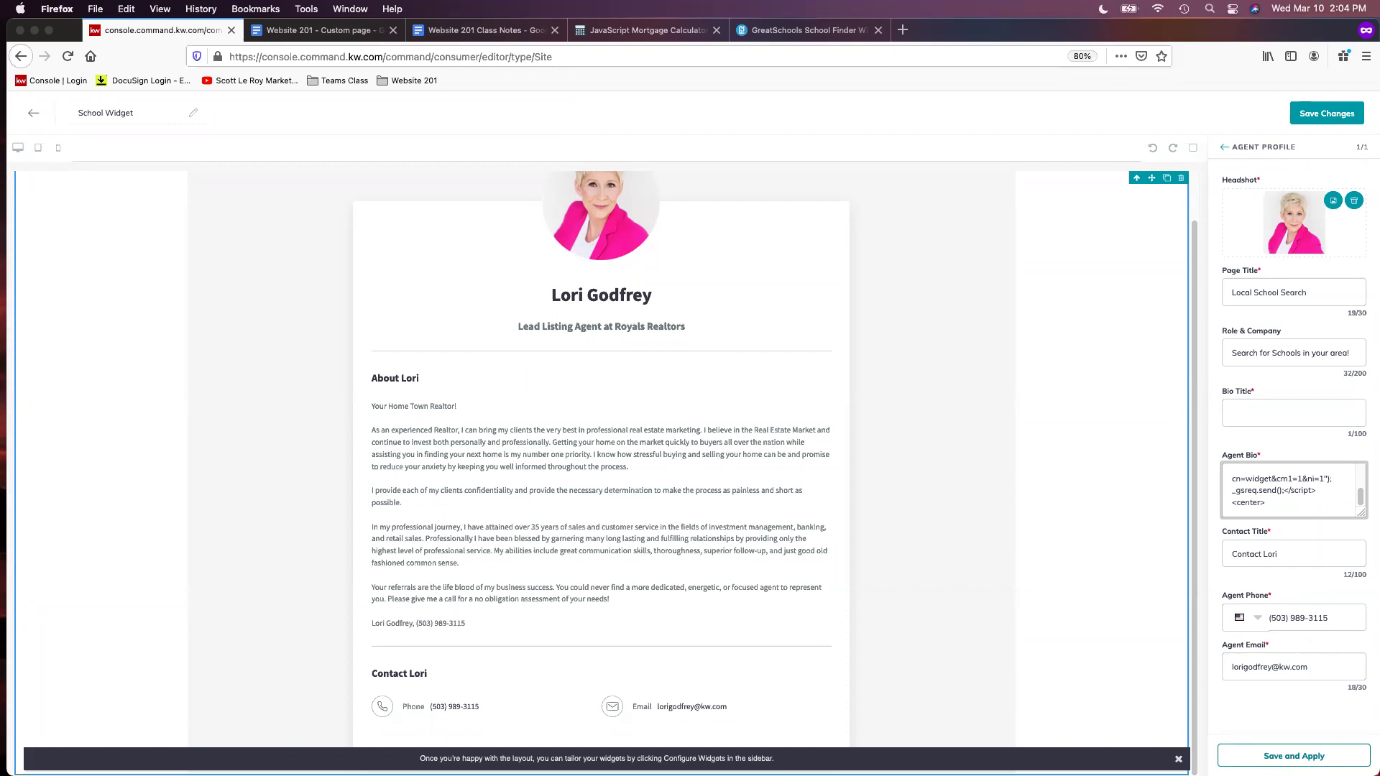
Apply the bio changes, check the Orlando school map preview, and save the page
click(1294, 756)
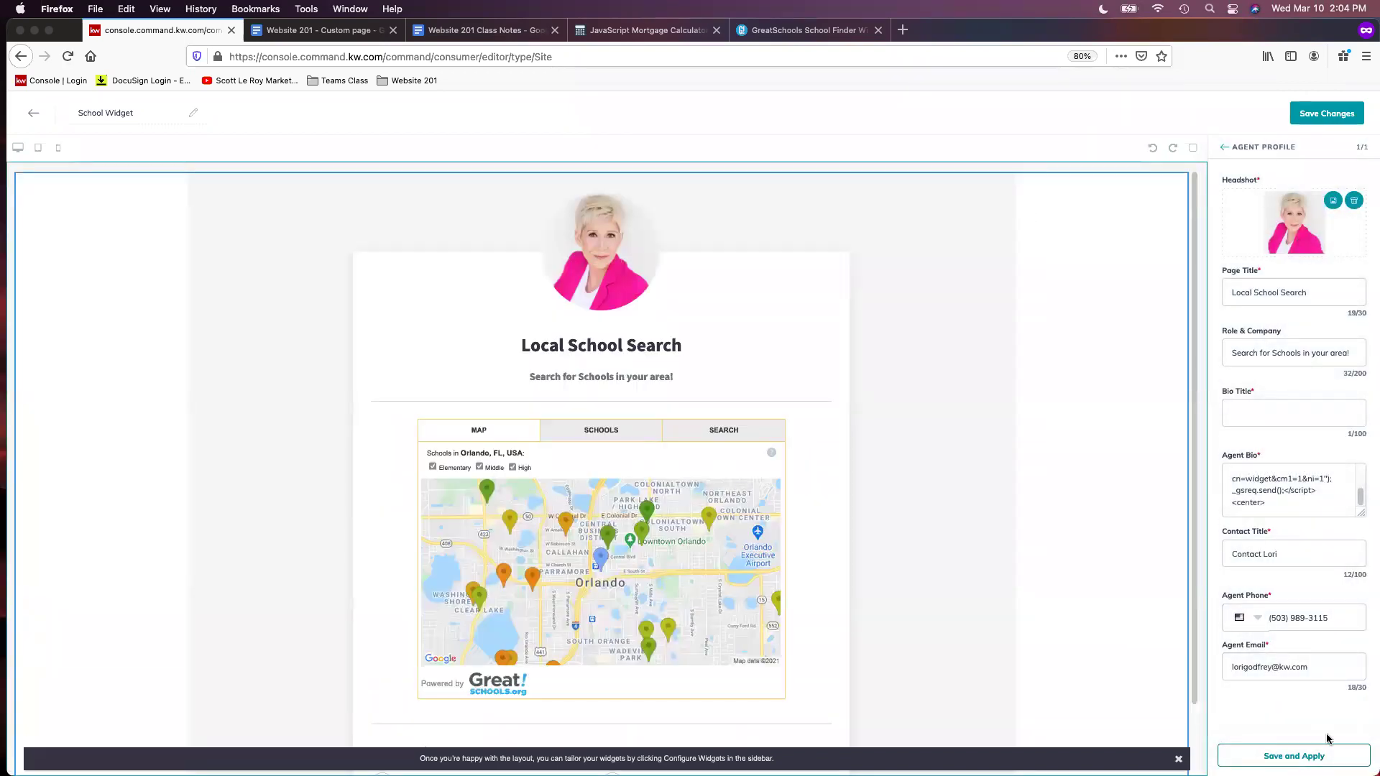
scroll(1024, 524, down, 2)
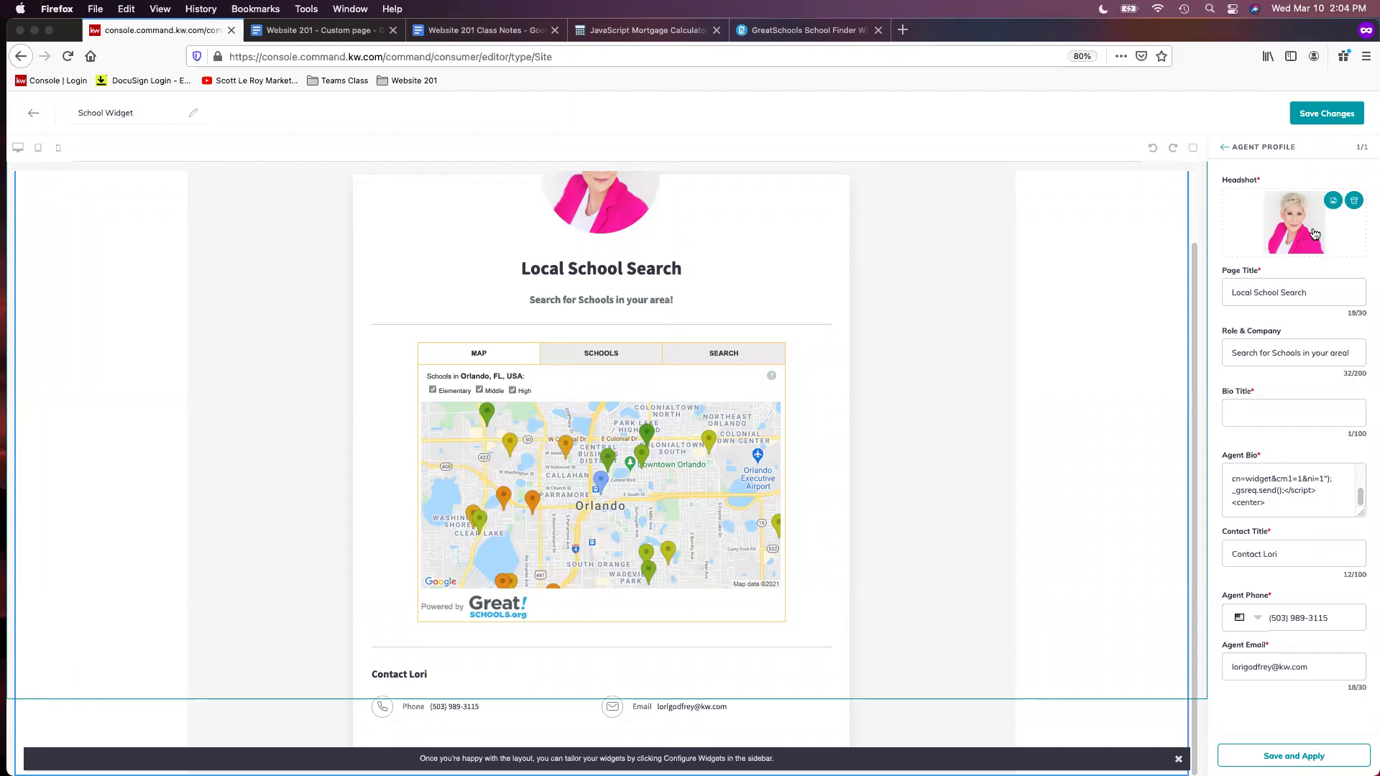
click(1327, 113)
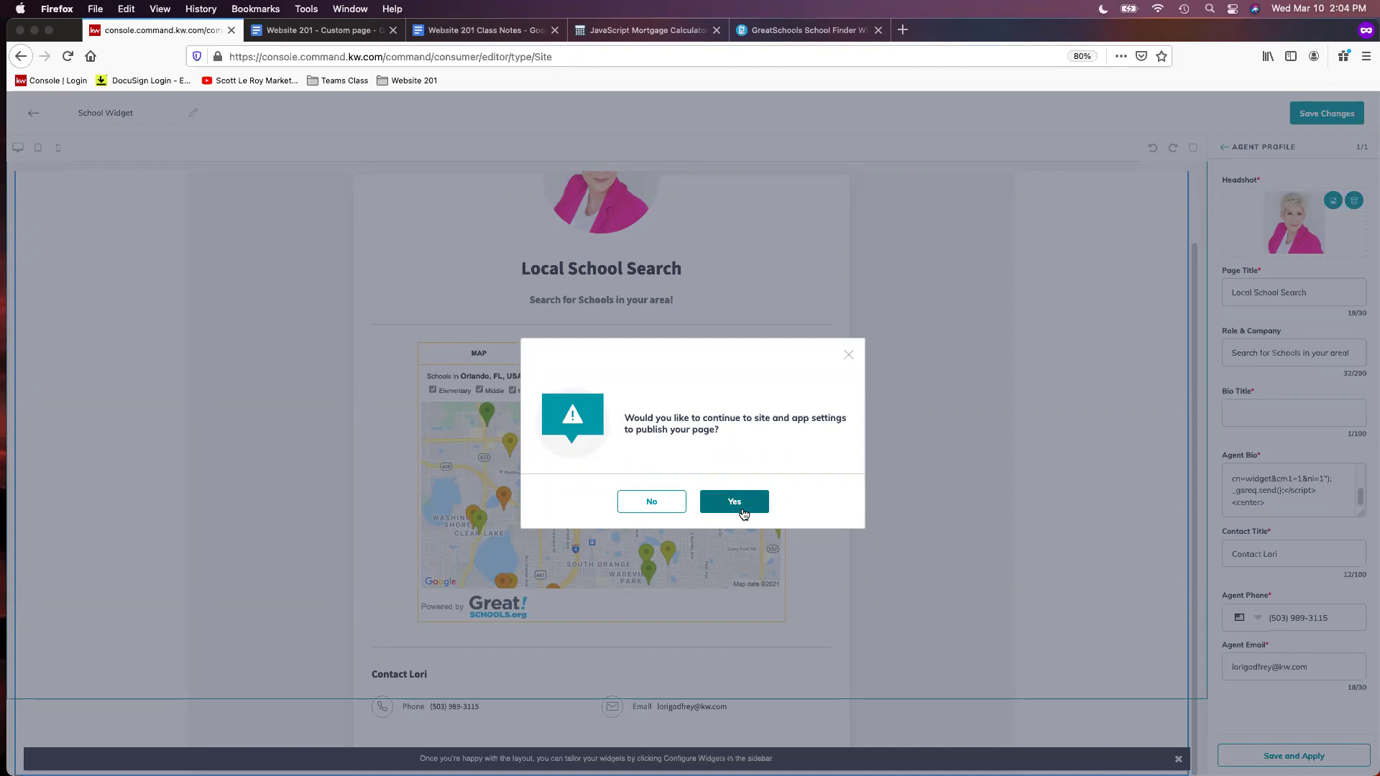
Open the Agent Site Pages navigation settings in one tab and zoom the browser back to 100%
click(744, 512)
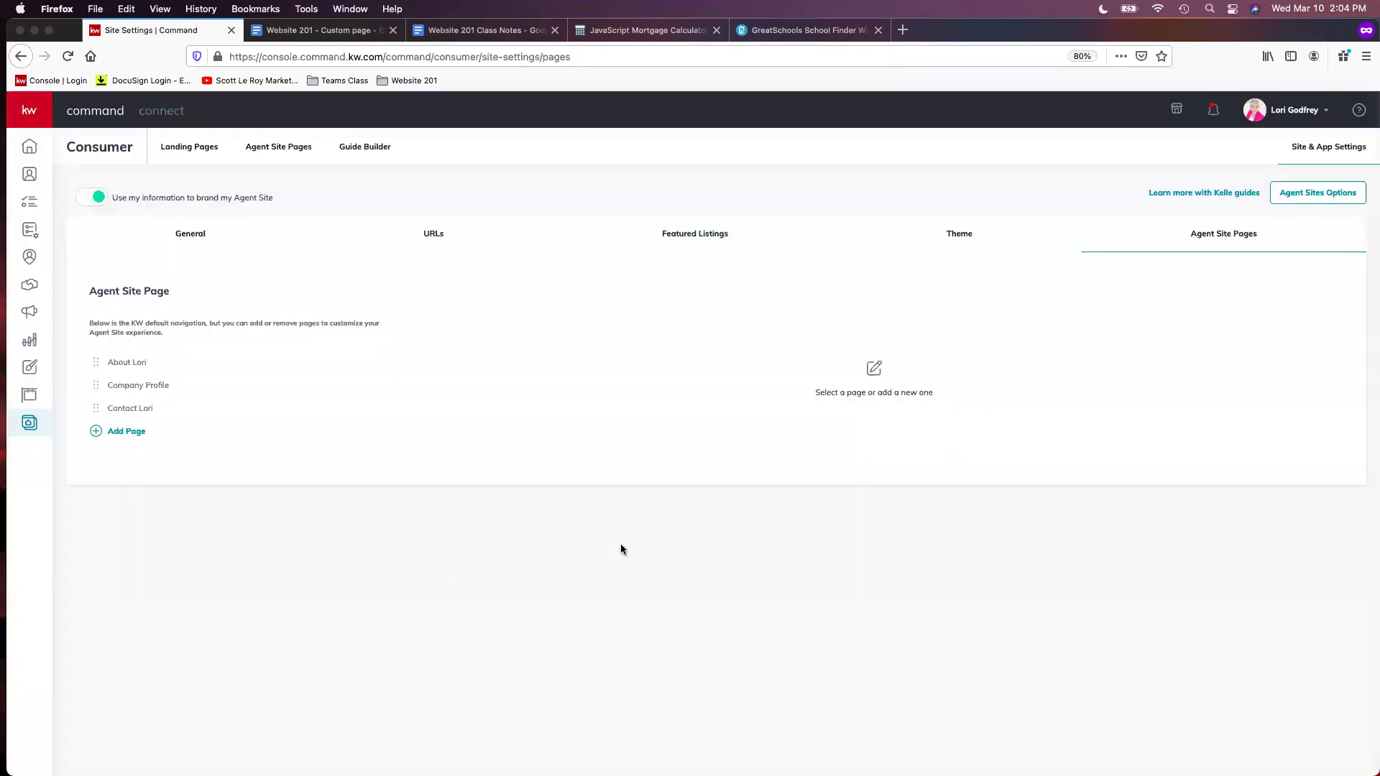
right_click(270, 142)
click(309, 157)
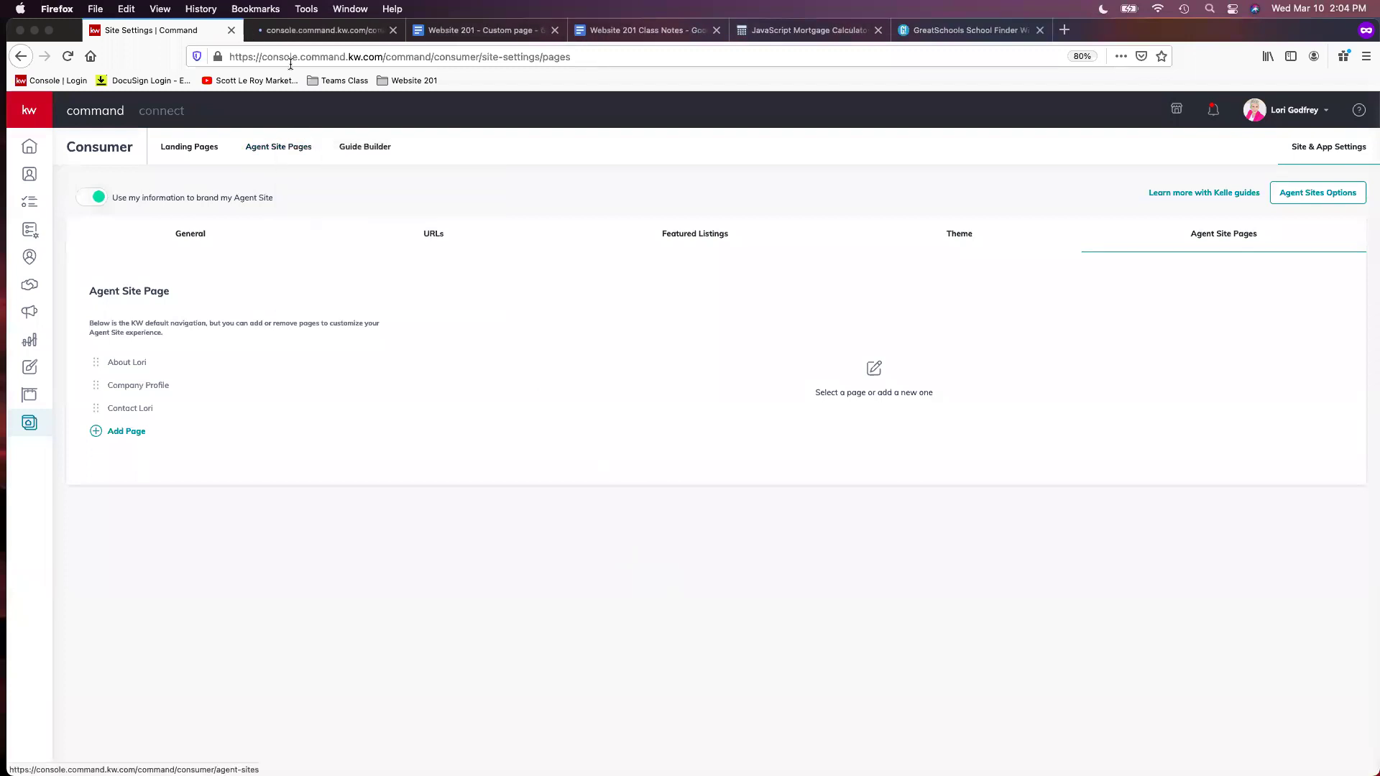
click(317, 30)
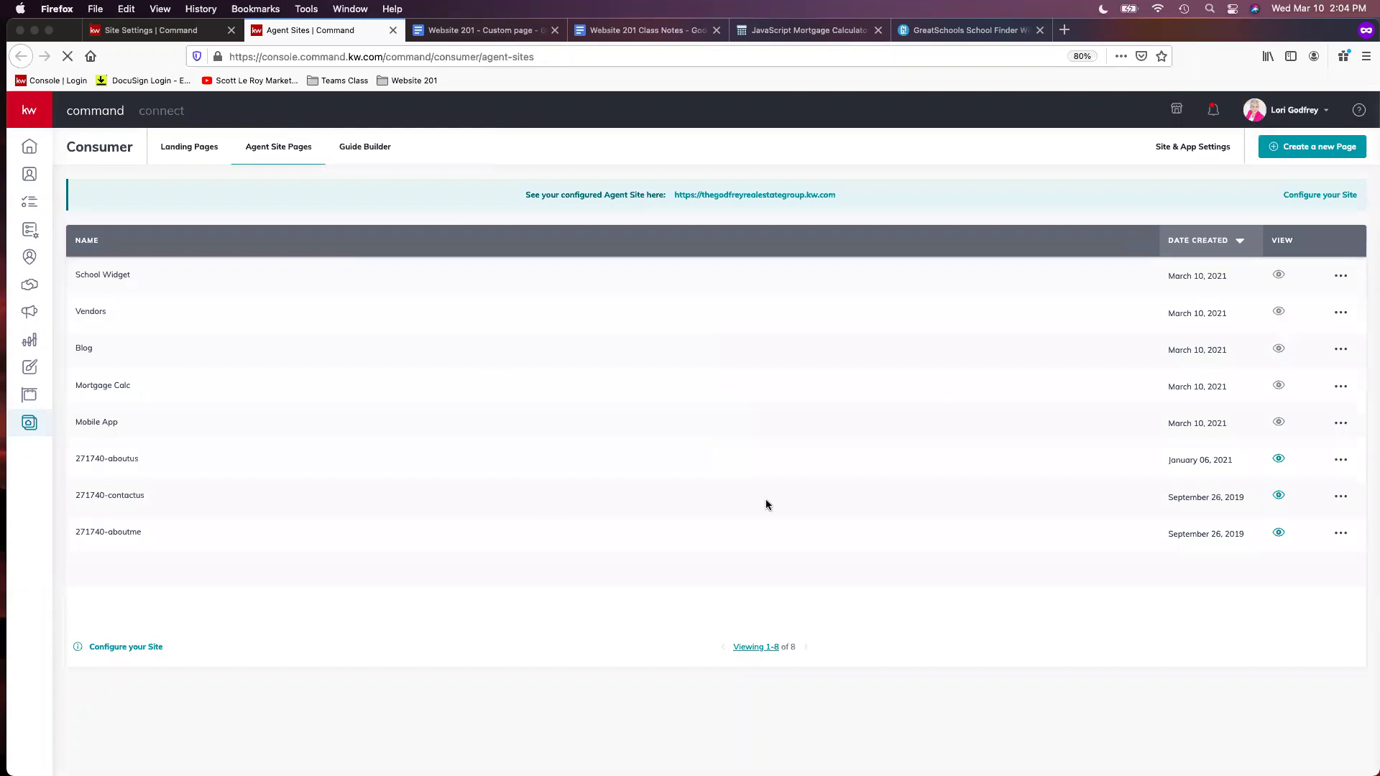
click(1201, 157)
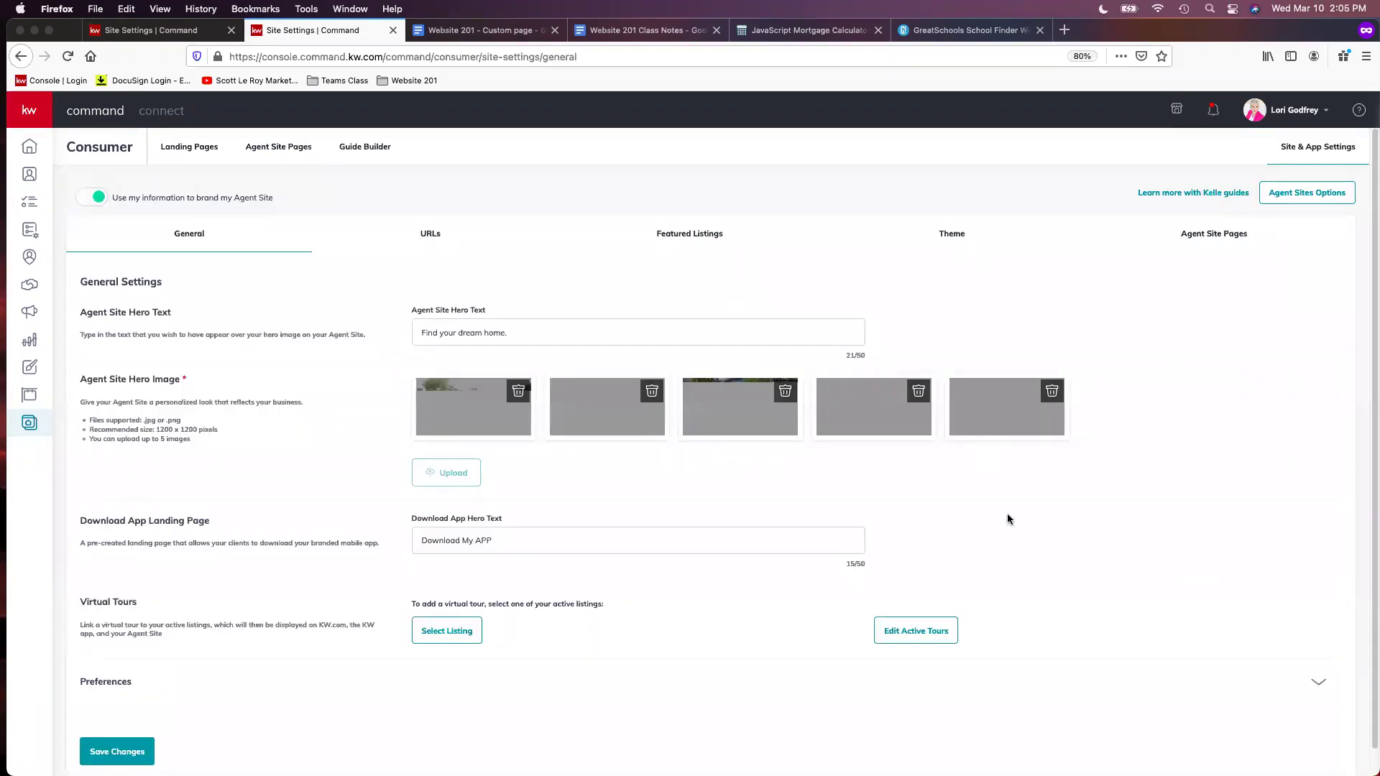
click(1228, 247)
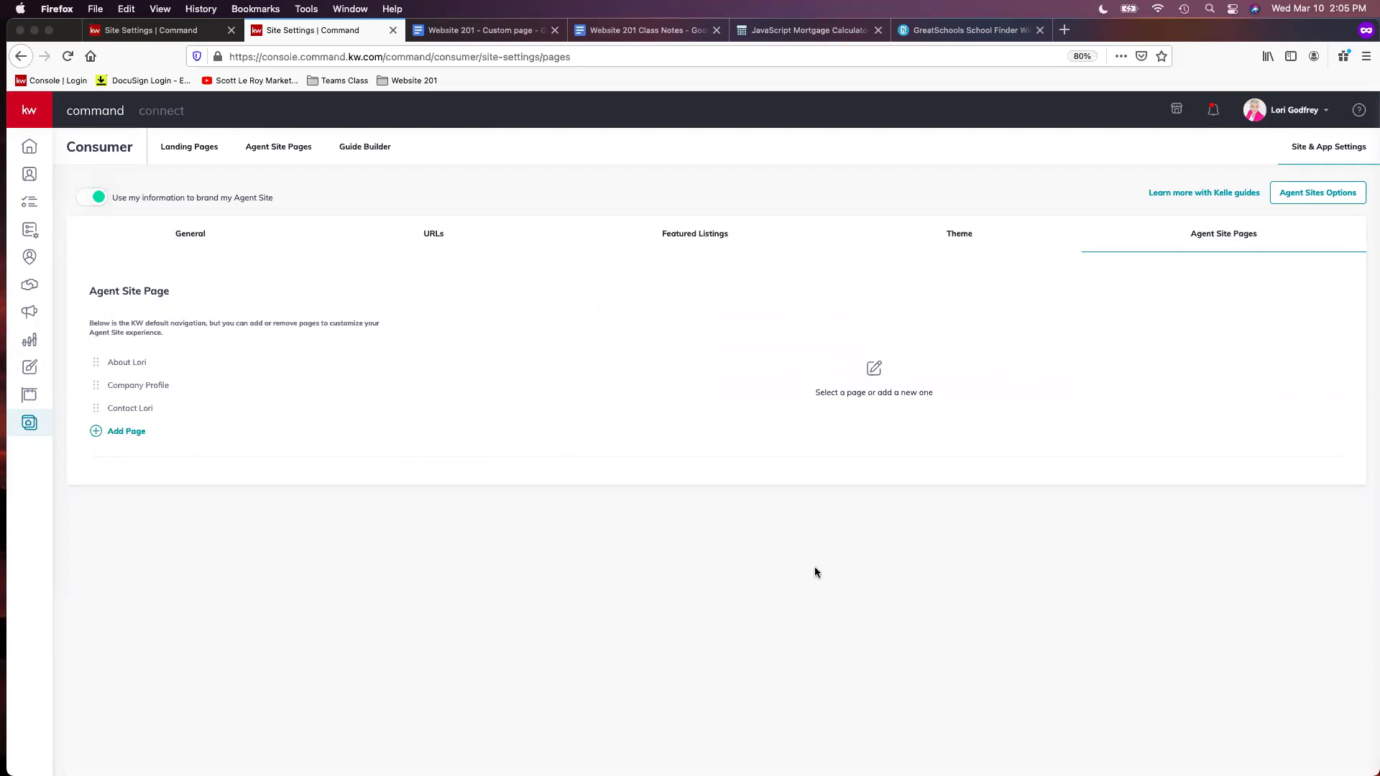
click(392, 30)
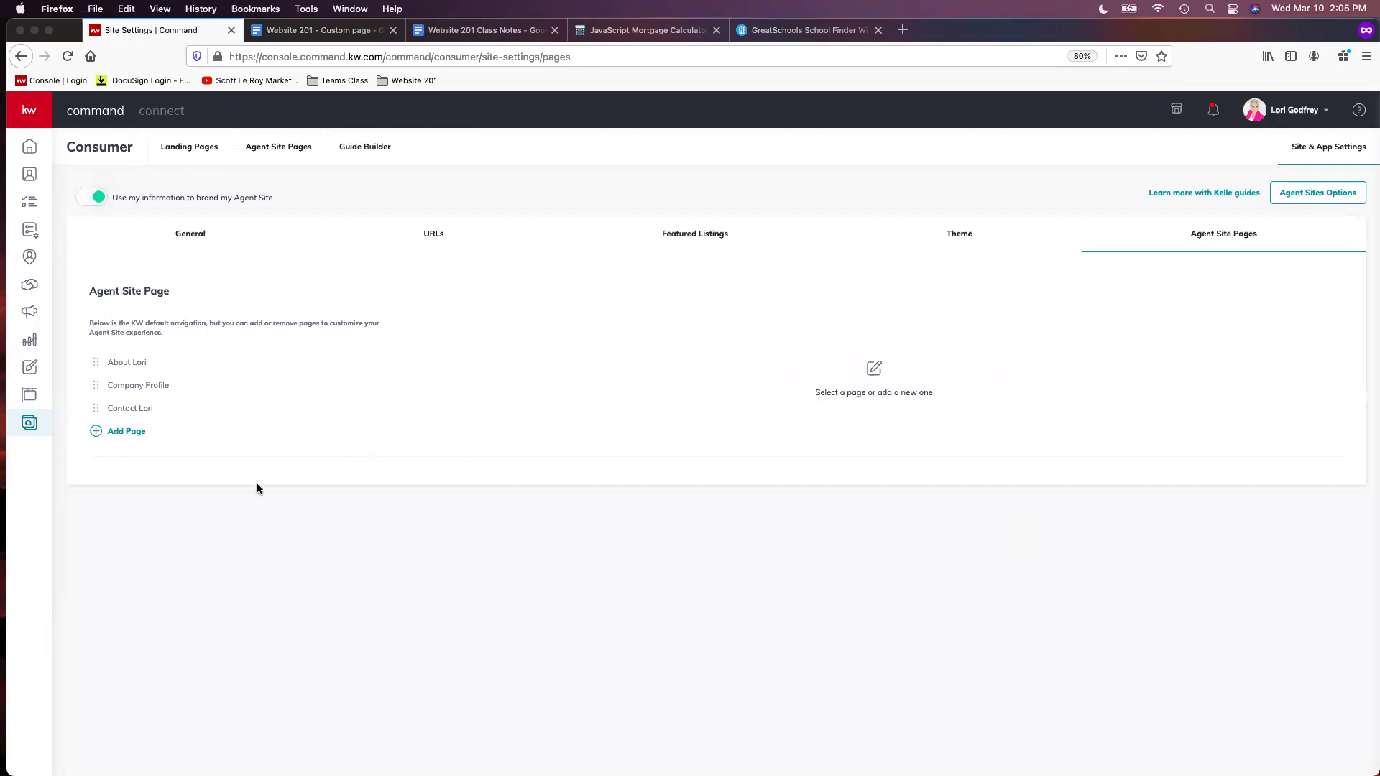
key(super+equal)
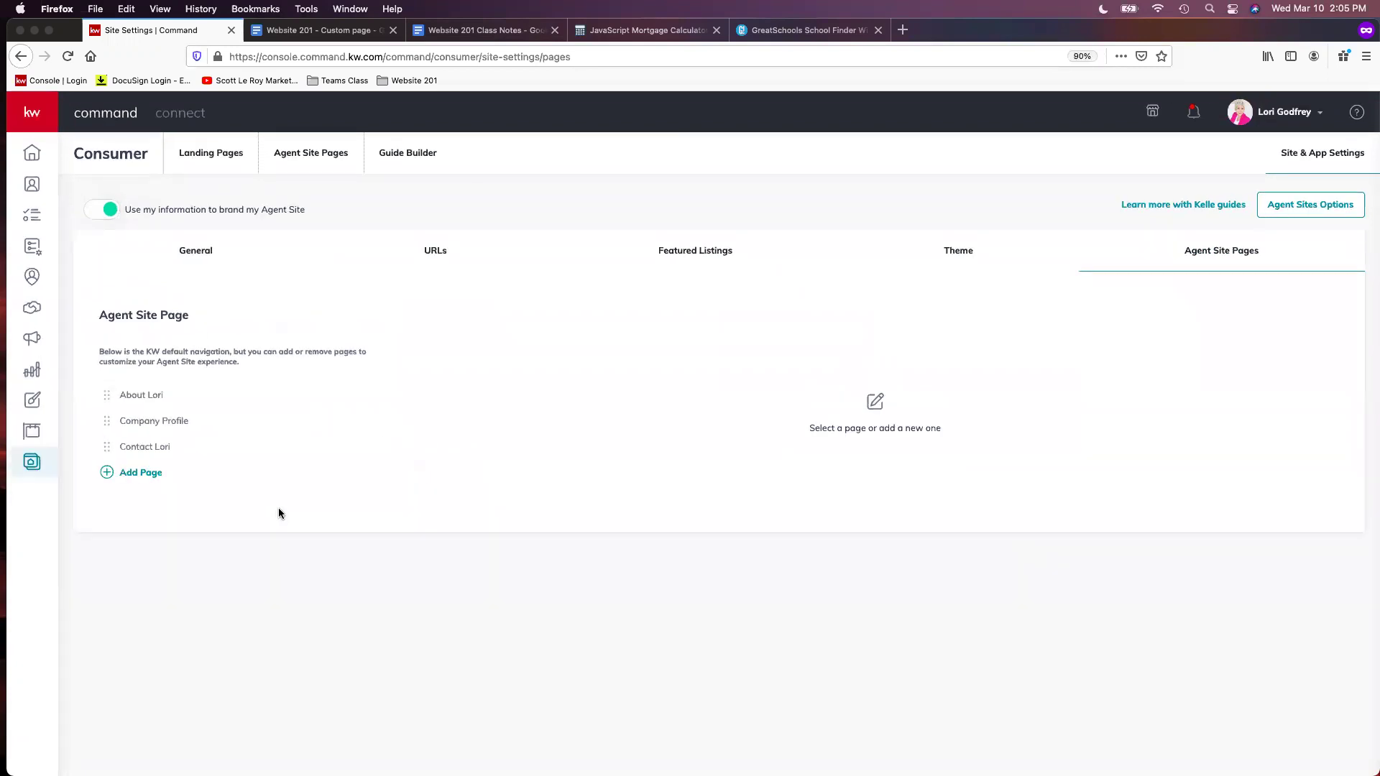
key(super+equal)
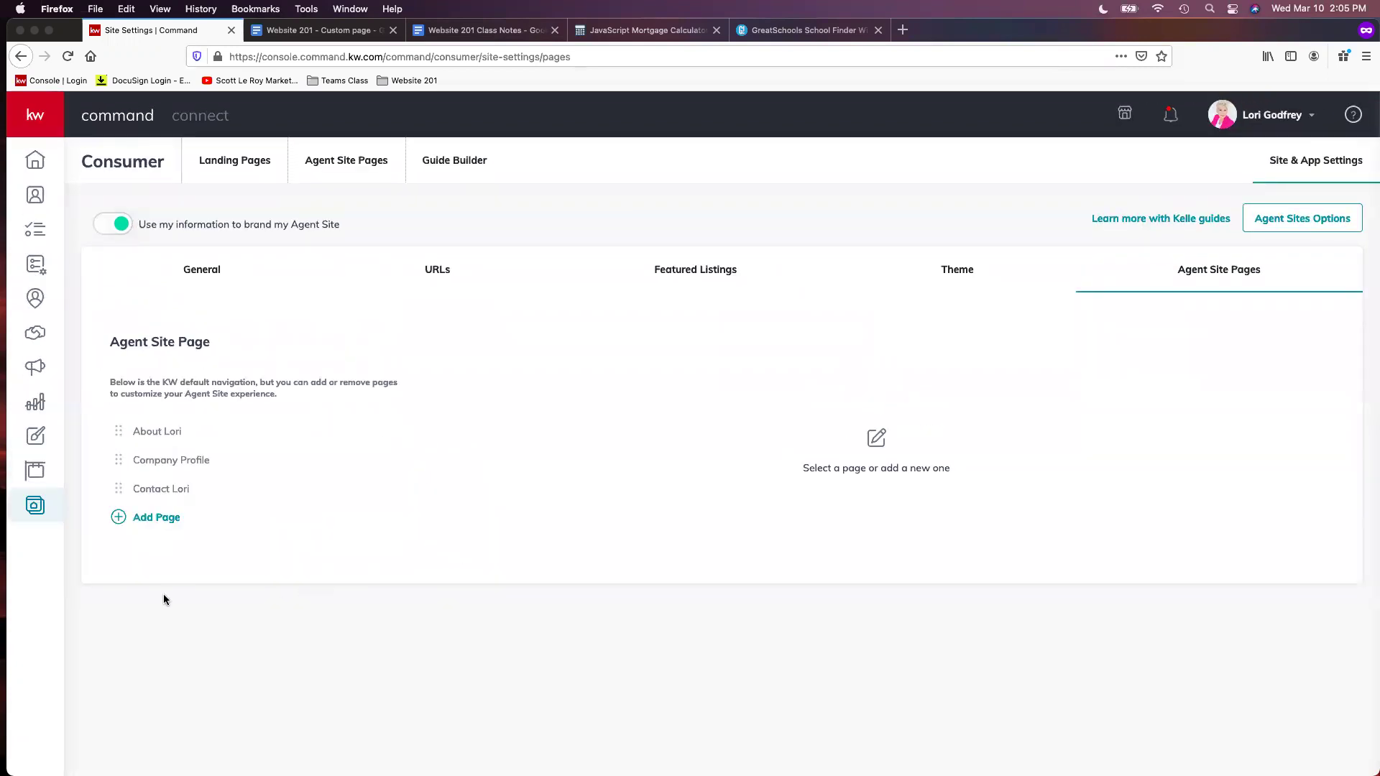
Add a new navigation page with the Mobile App content and focus its title field
click(166, 521)
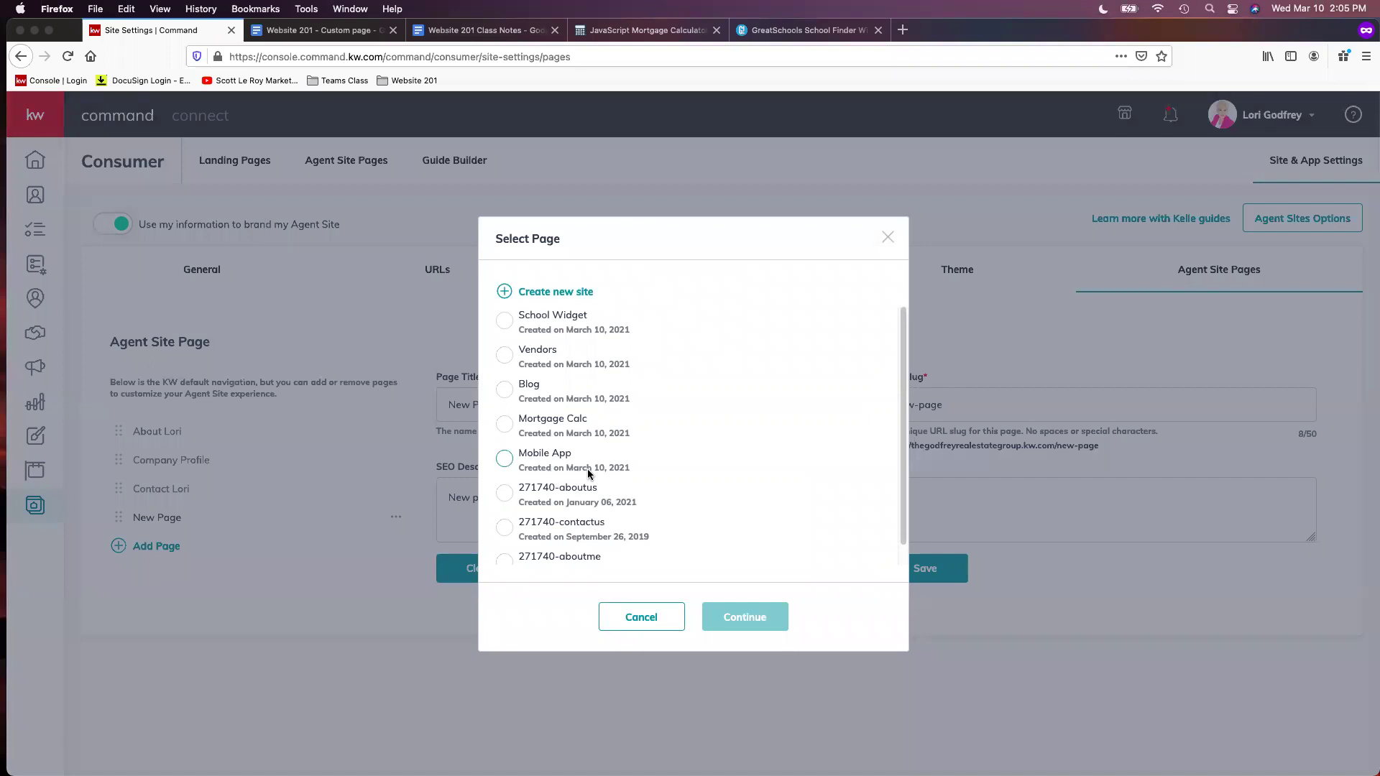
click(535, 458)
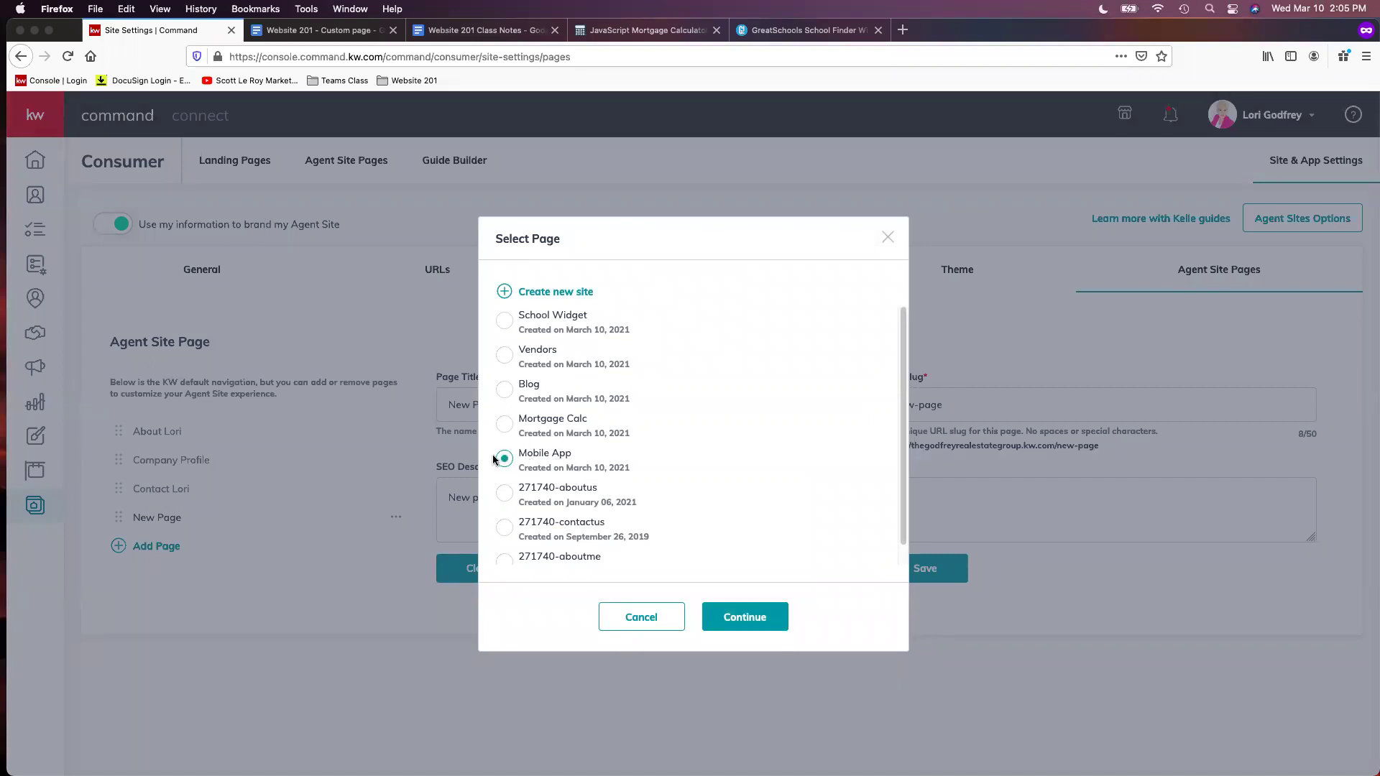
click(748, 618)
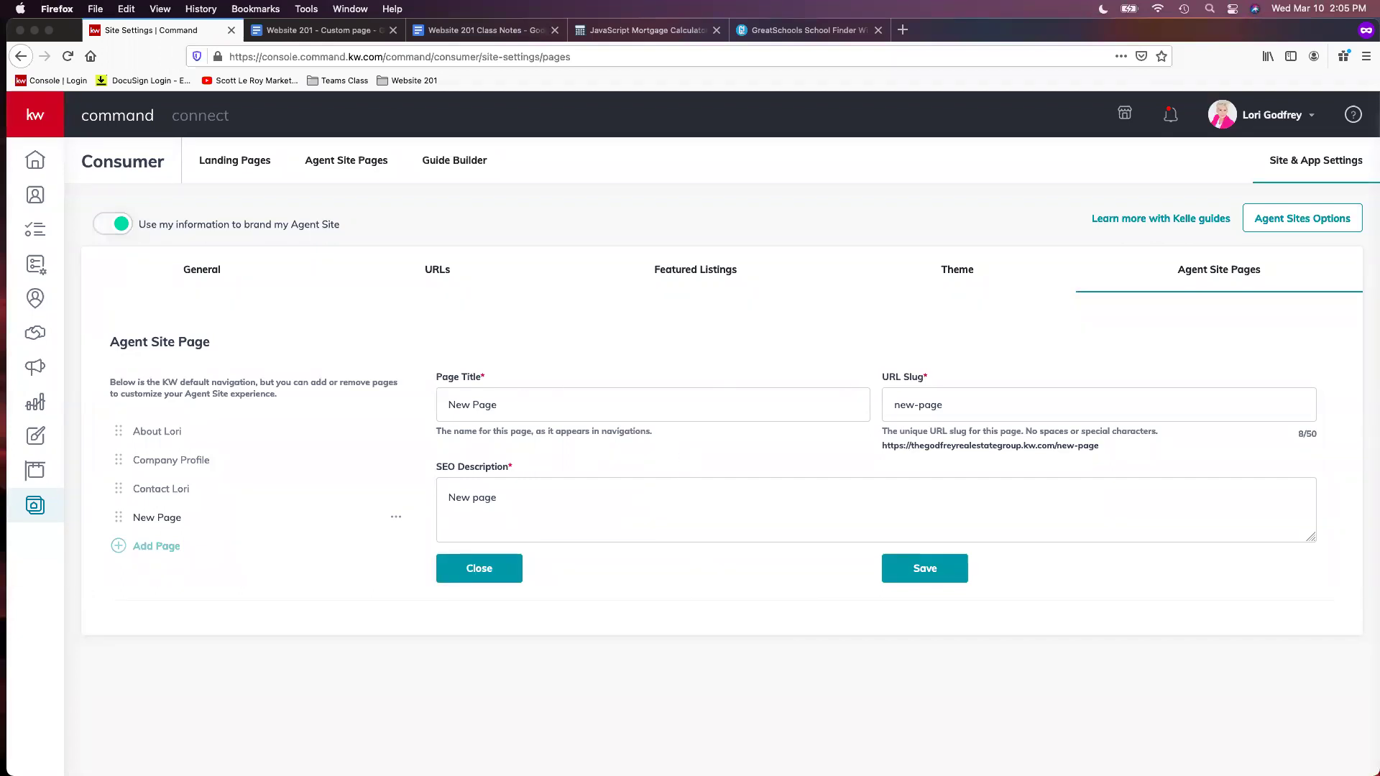
click(538, 407)
Title the page 'Download My Mobile App', slug mobile-app, with the free Keller Williams Mobile app description
triple_click(538, 408)
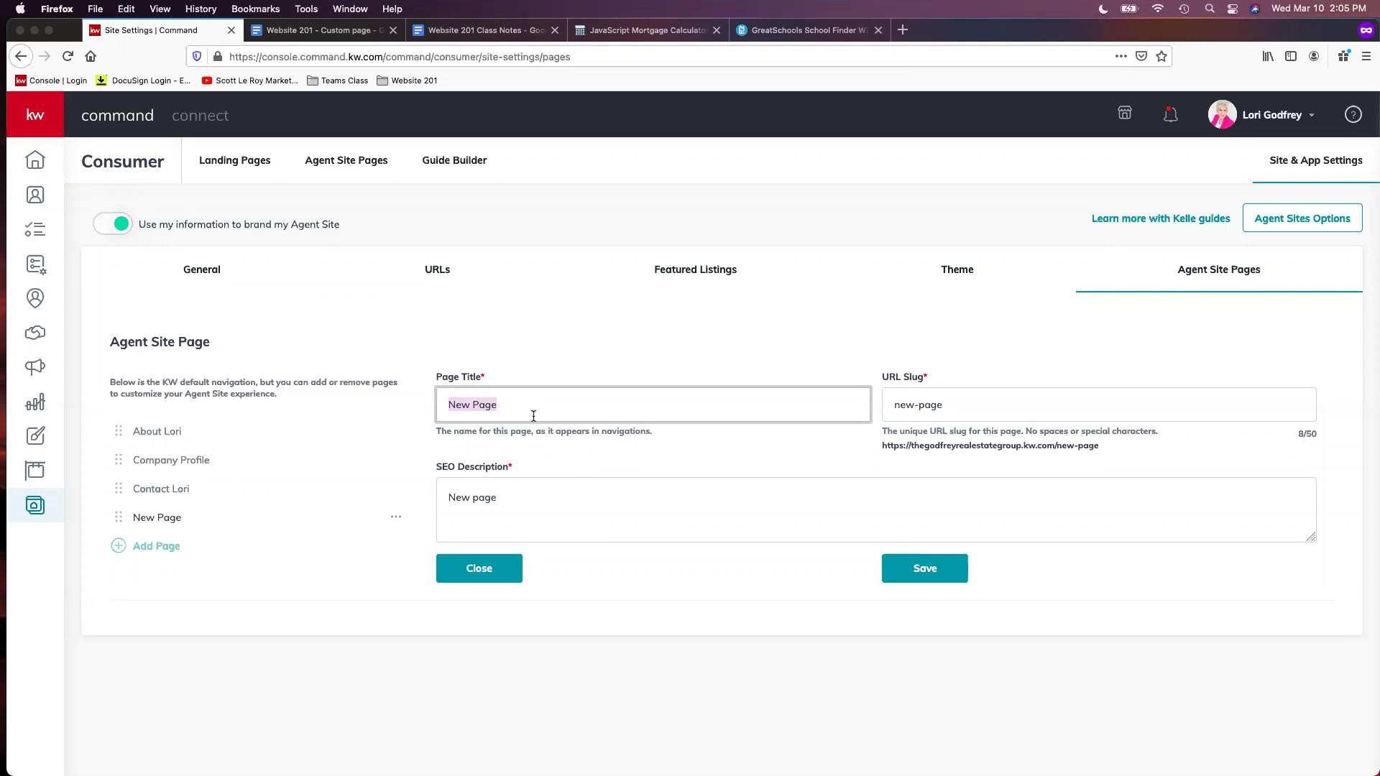
text(Do)
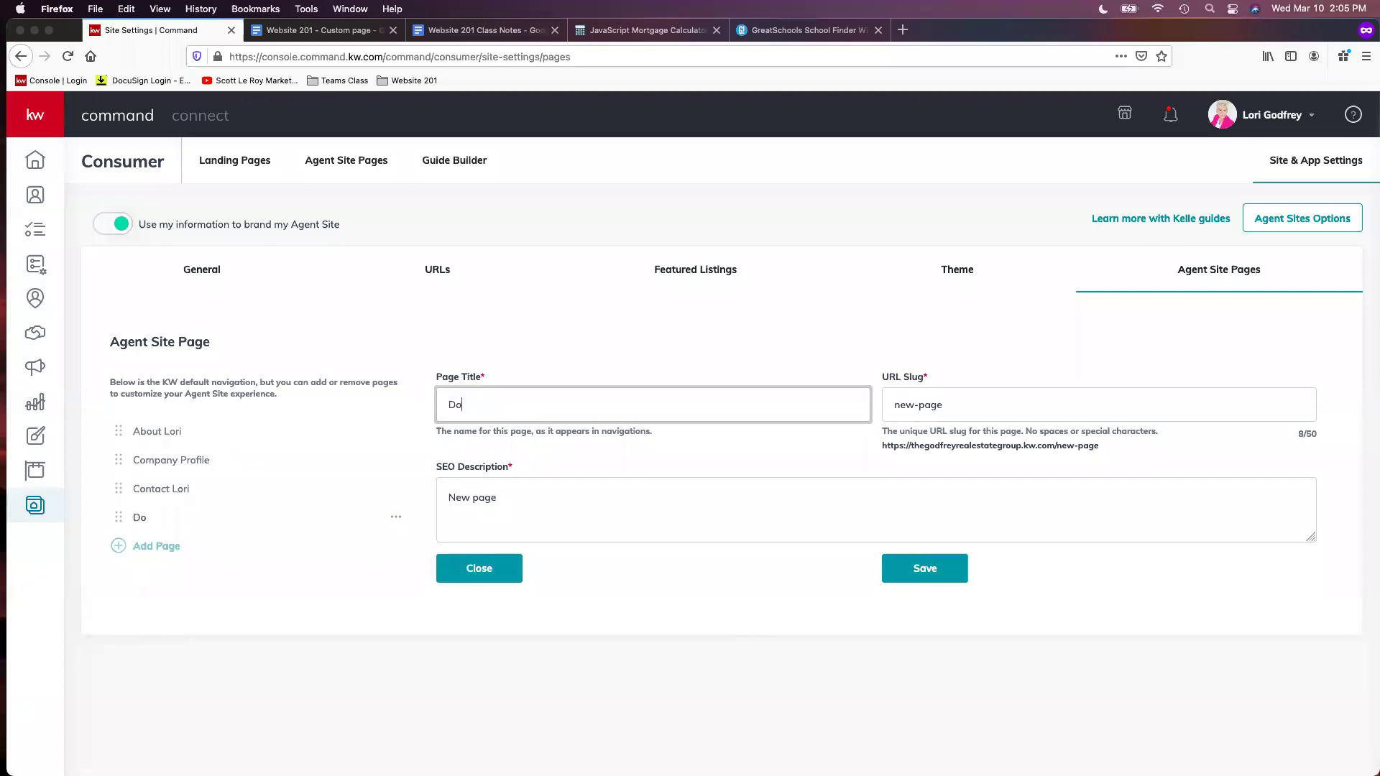
text(wnload My Mobile App)
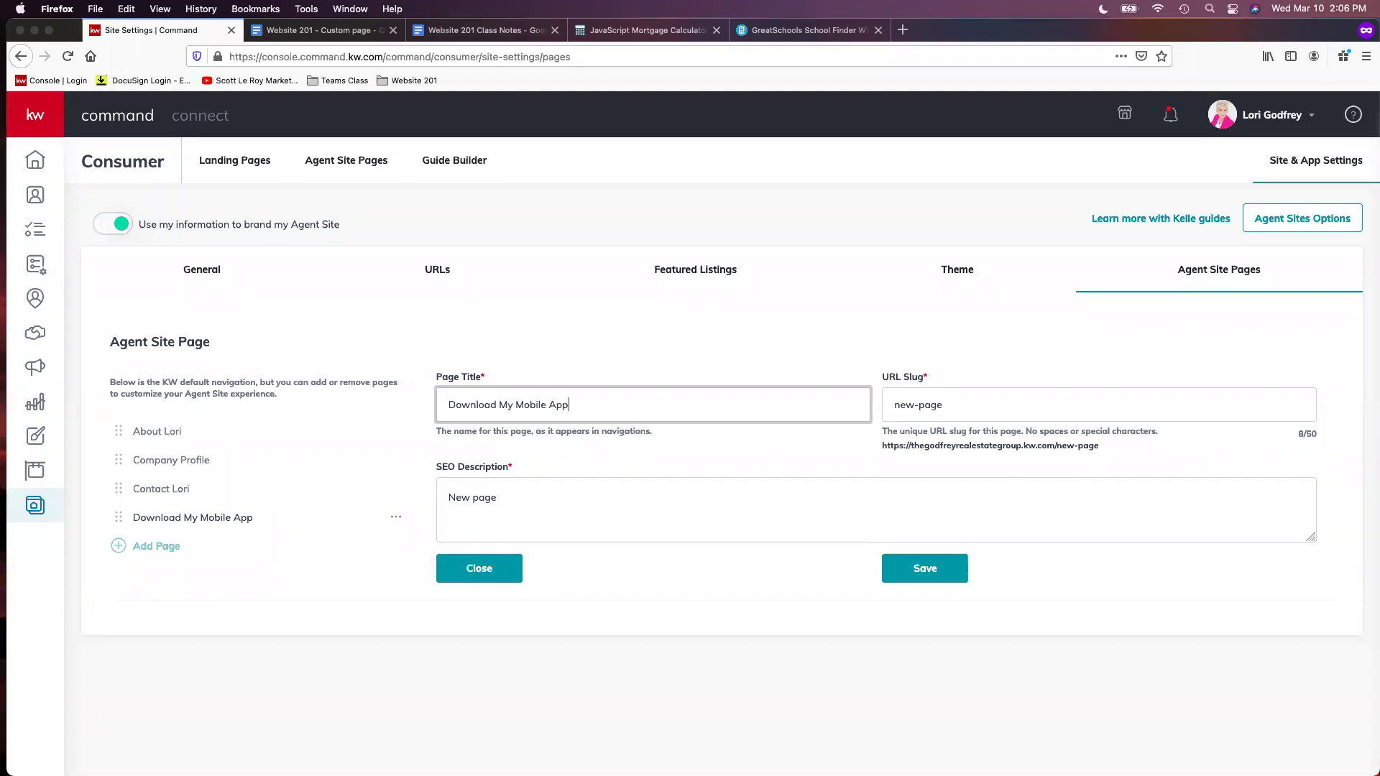
drag(1053, 403, 855, 412)
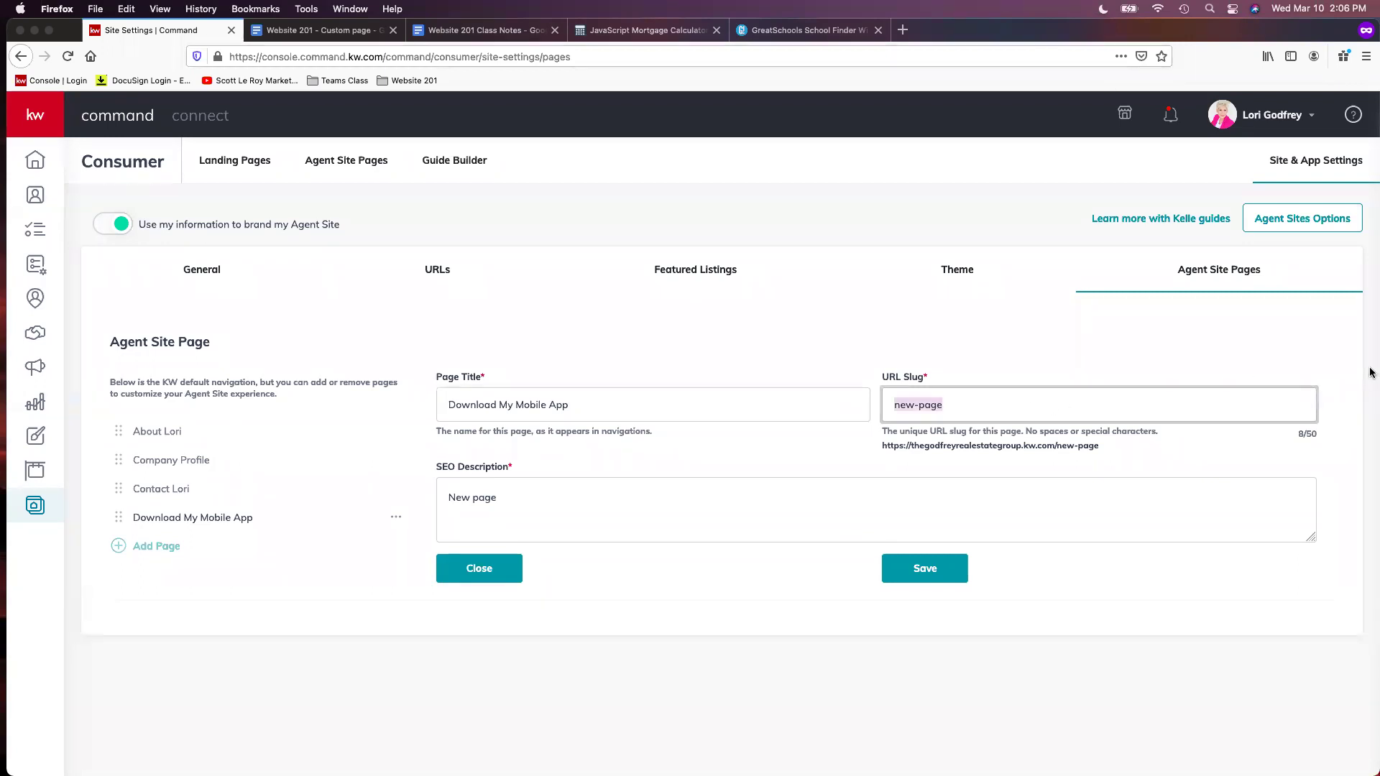
text(mobile-app)
click(690, 499)
key(shift+alt+Left)
key(shift+alt+Left)
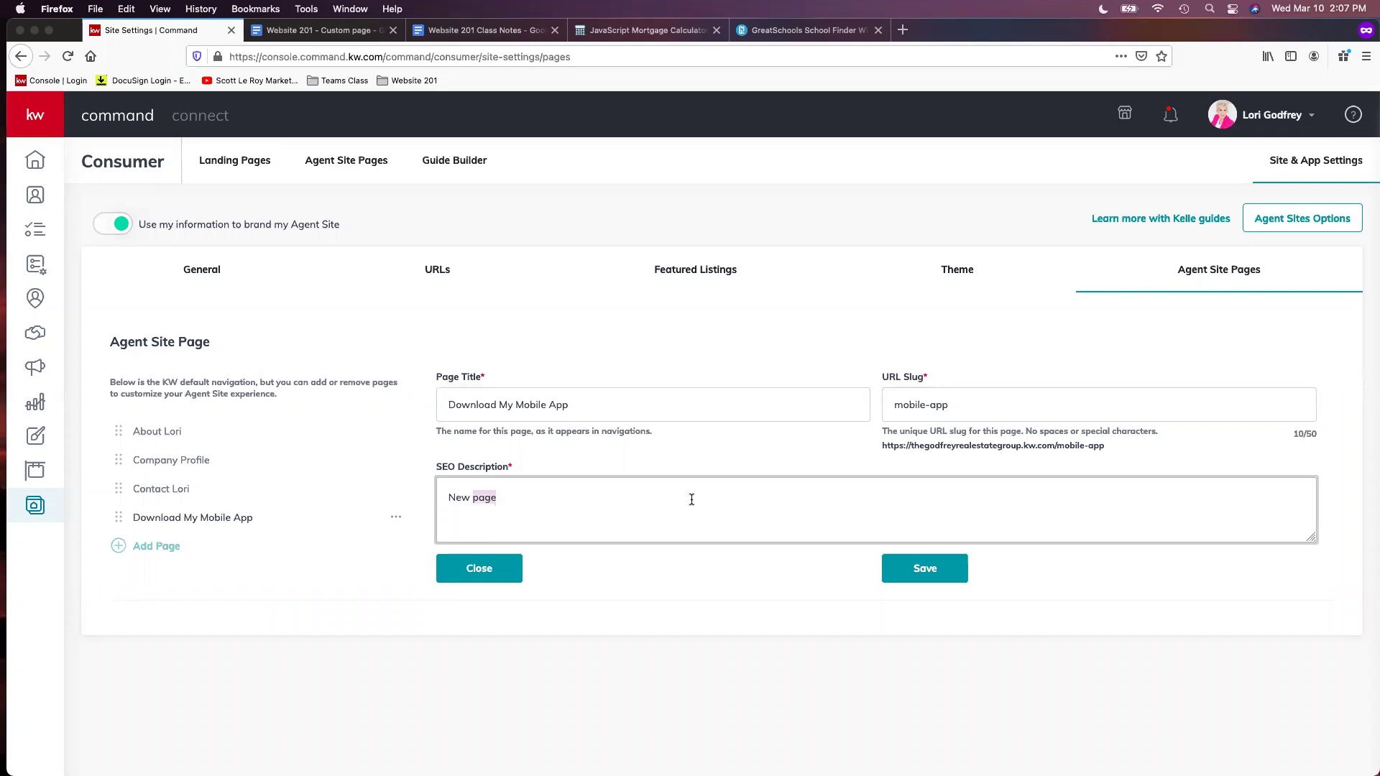
text(Search for homes on the go, with our free Keller Williams Mobile app!)
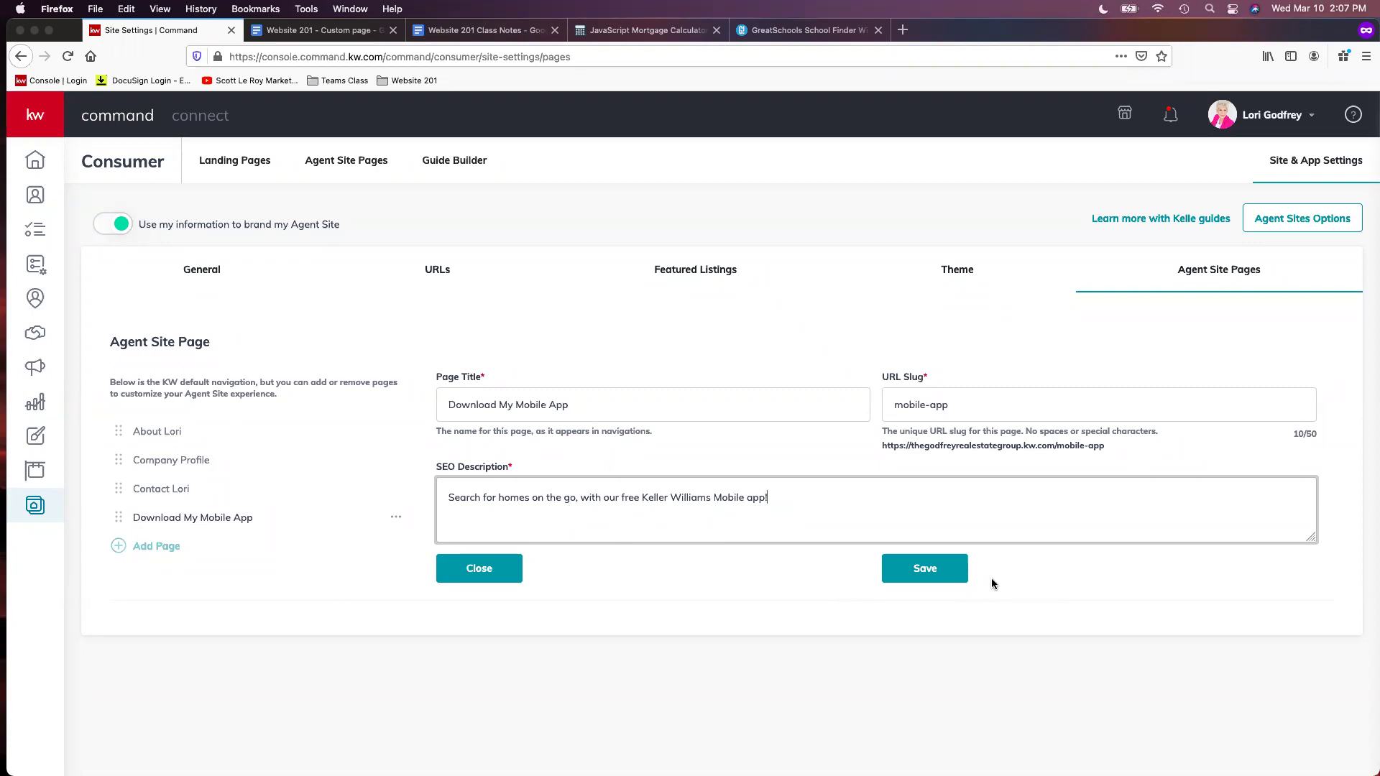
Save the mobile app page and add another page using the Mortgage Calc content
click(927, 579)
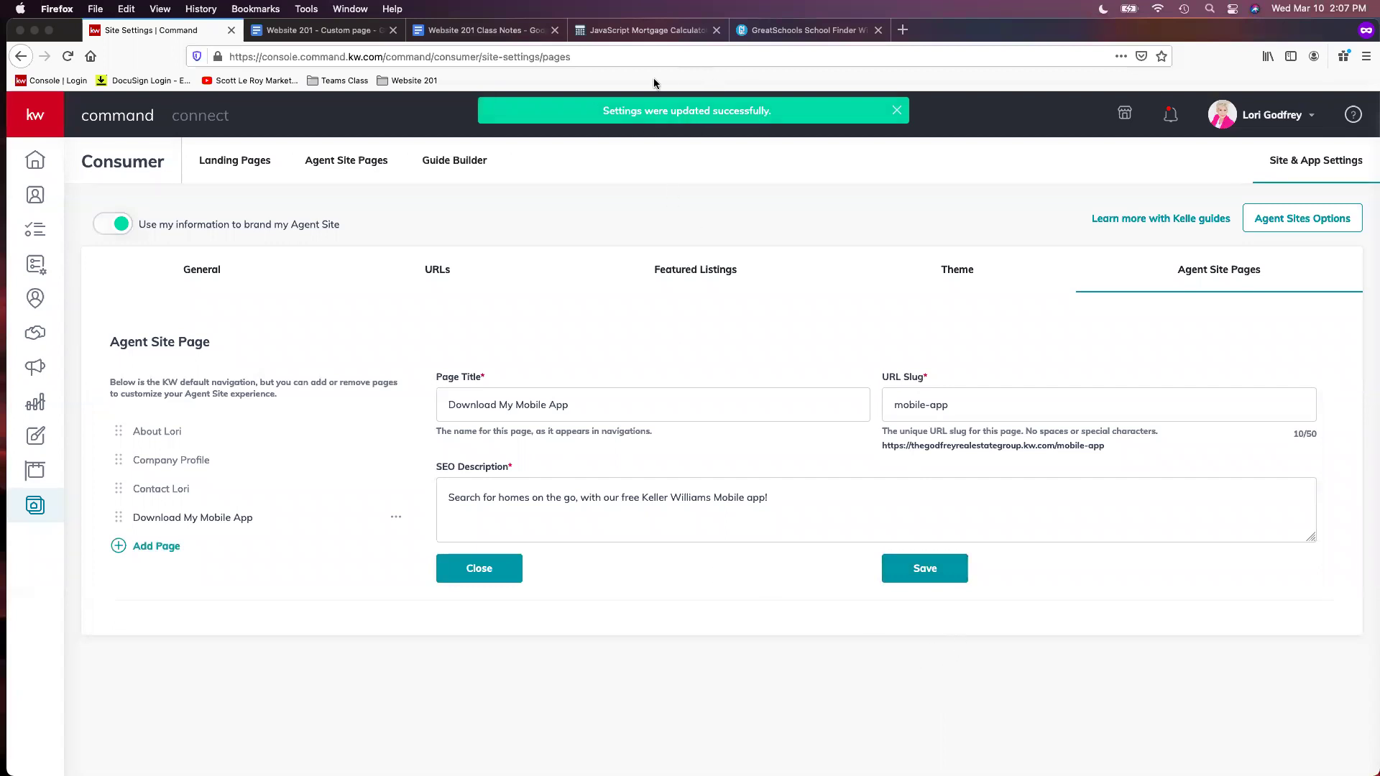
click(157, 546)
click(158, 548)
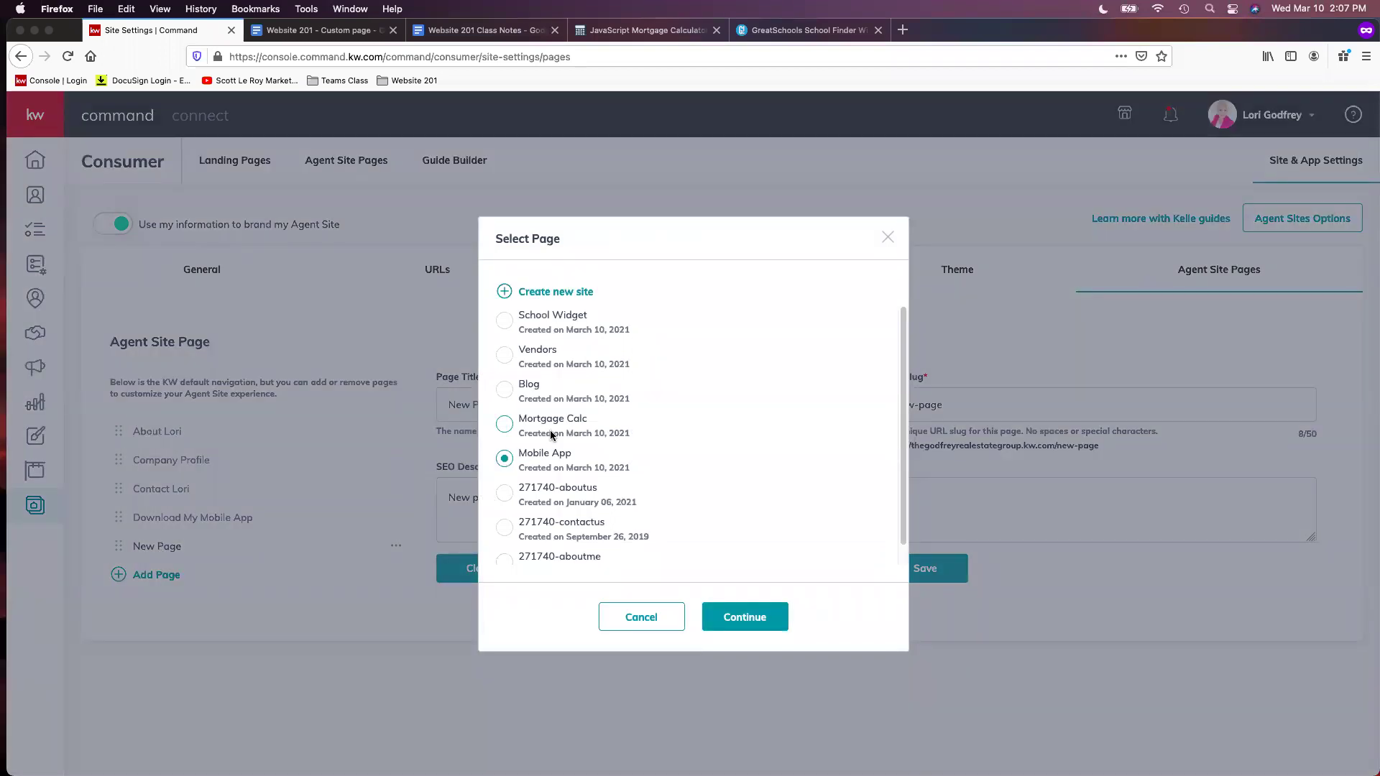
click(552, 435)
click(764, 630)
Title it 'Mortgage Calculator', slug mortgage-calculator, with a home-buying description, and save
triple_click(524, 406)
text(Mo)
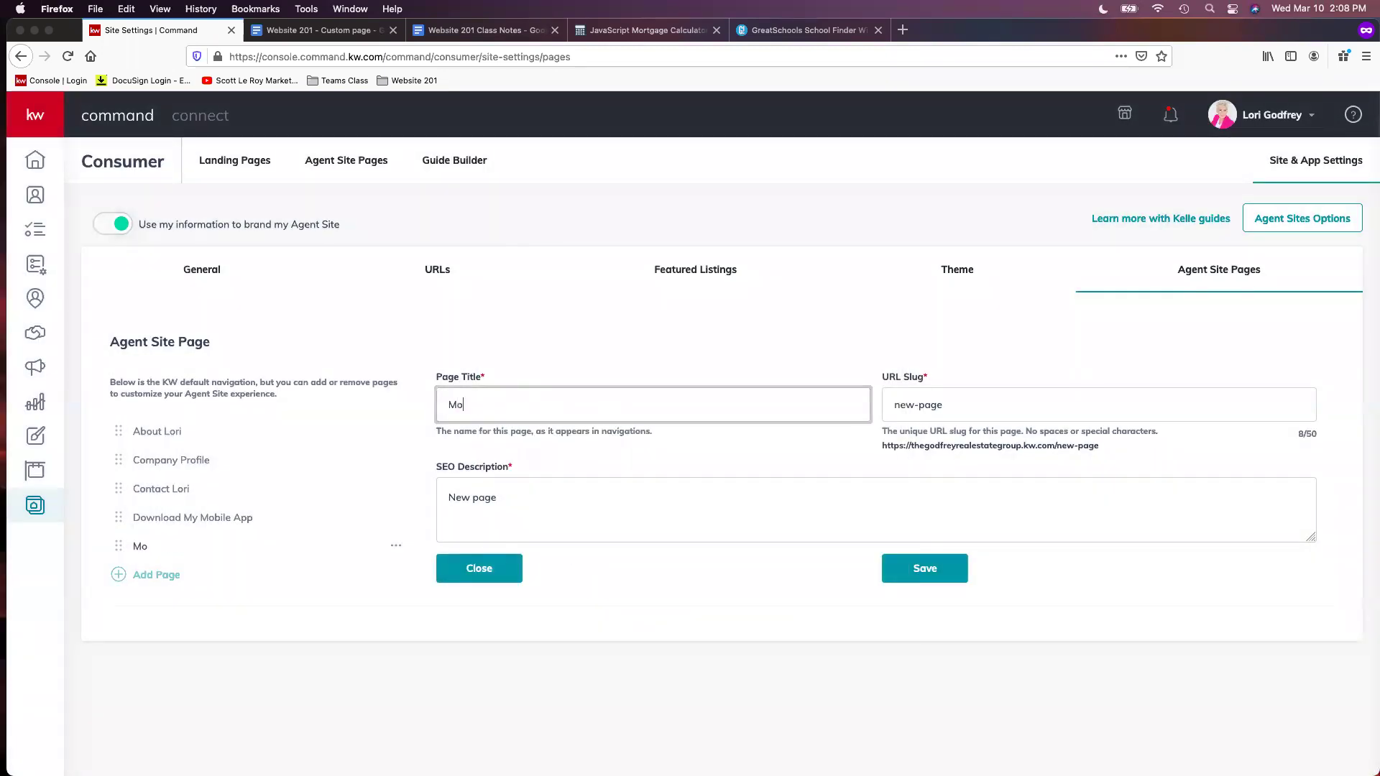
text(rtgage Calculator)
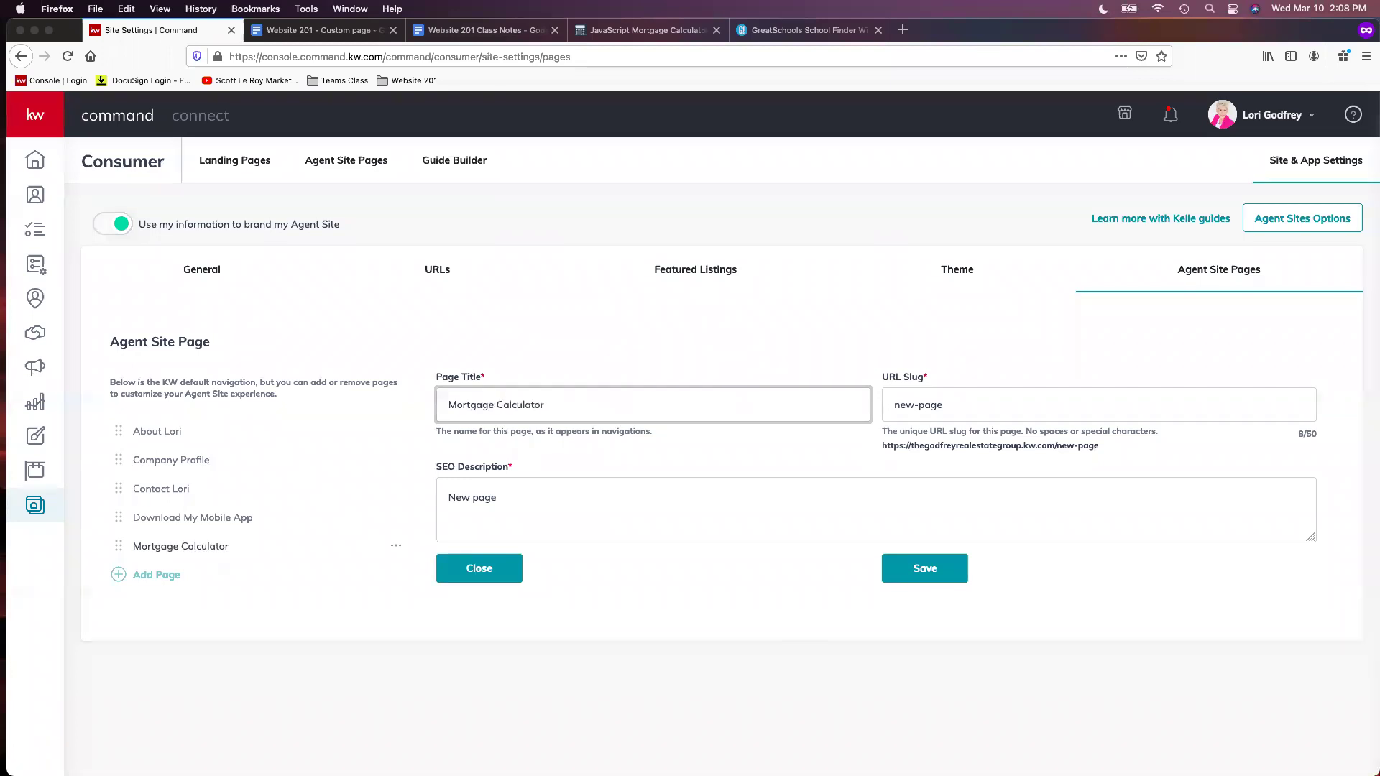
triple_click(1007, 404)
text(mo)
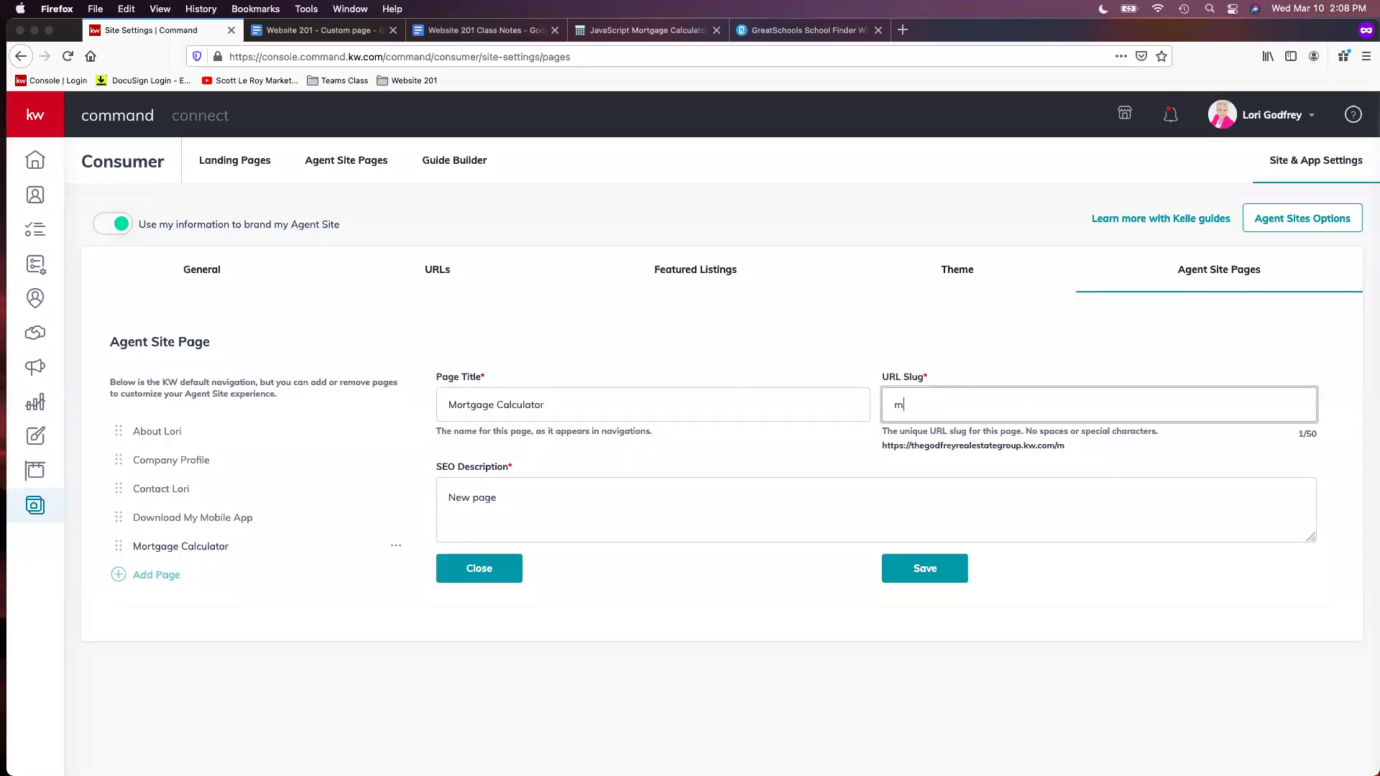
key(BackSpace)
text(ortgage-)
text(calculator)
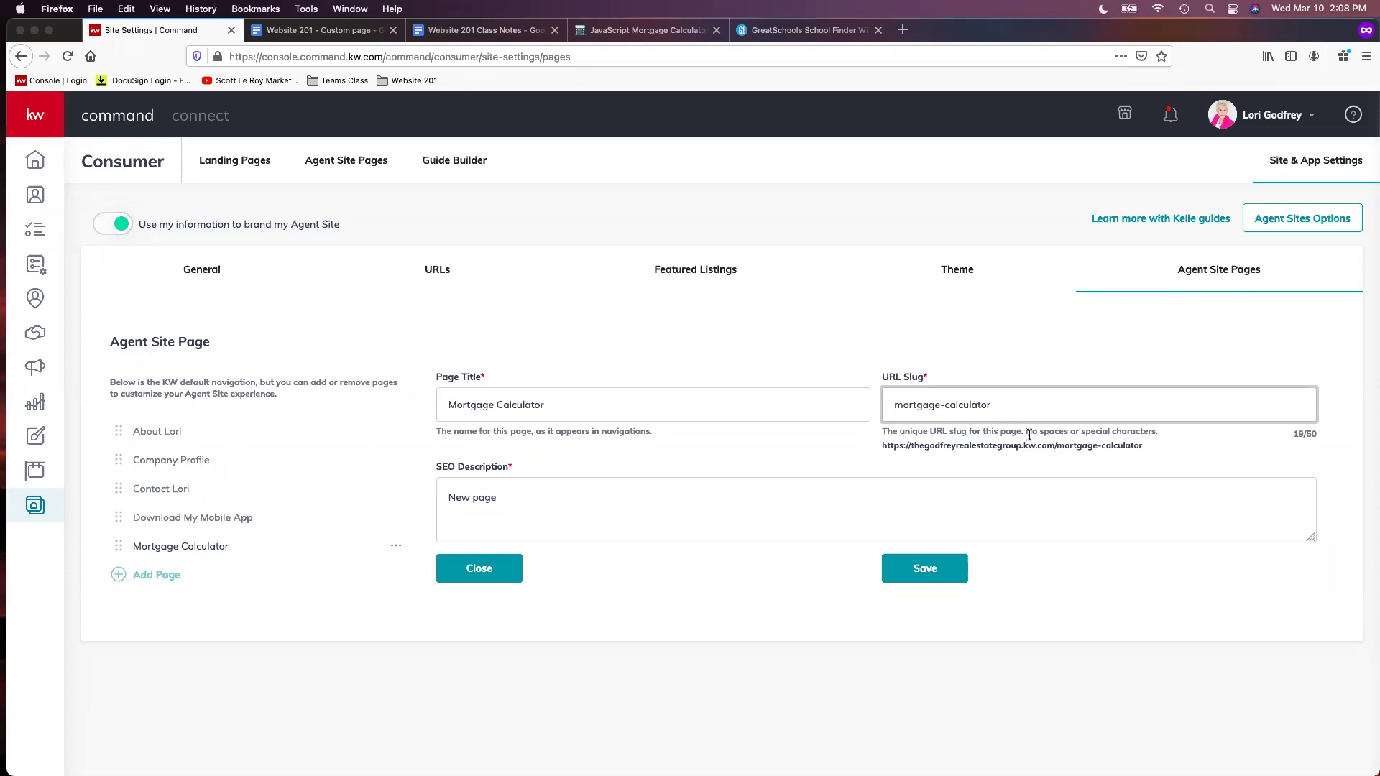
triple_click(1111, 488)
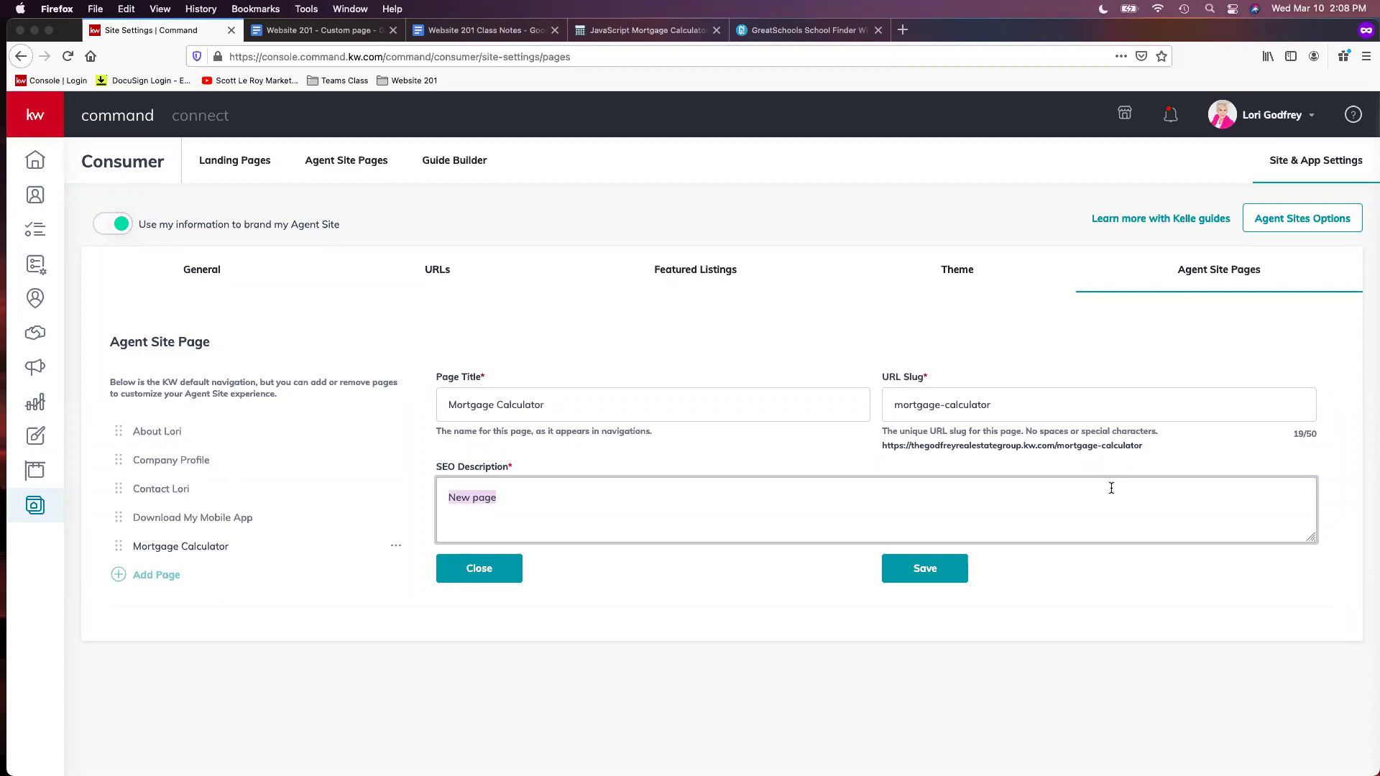
text(Mortgage calculator to assist with the h)
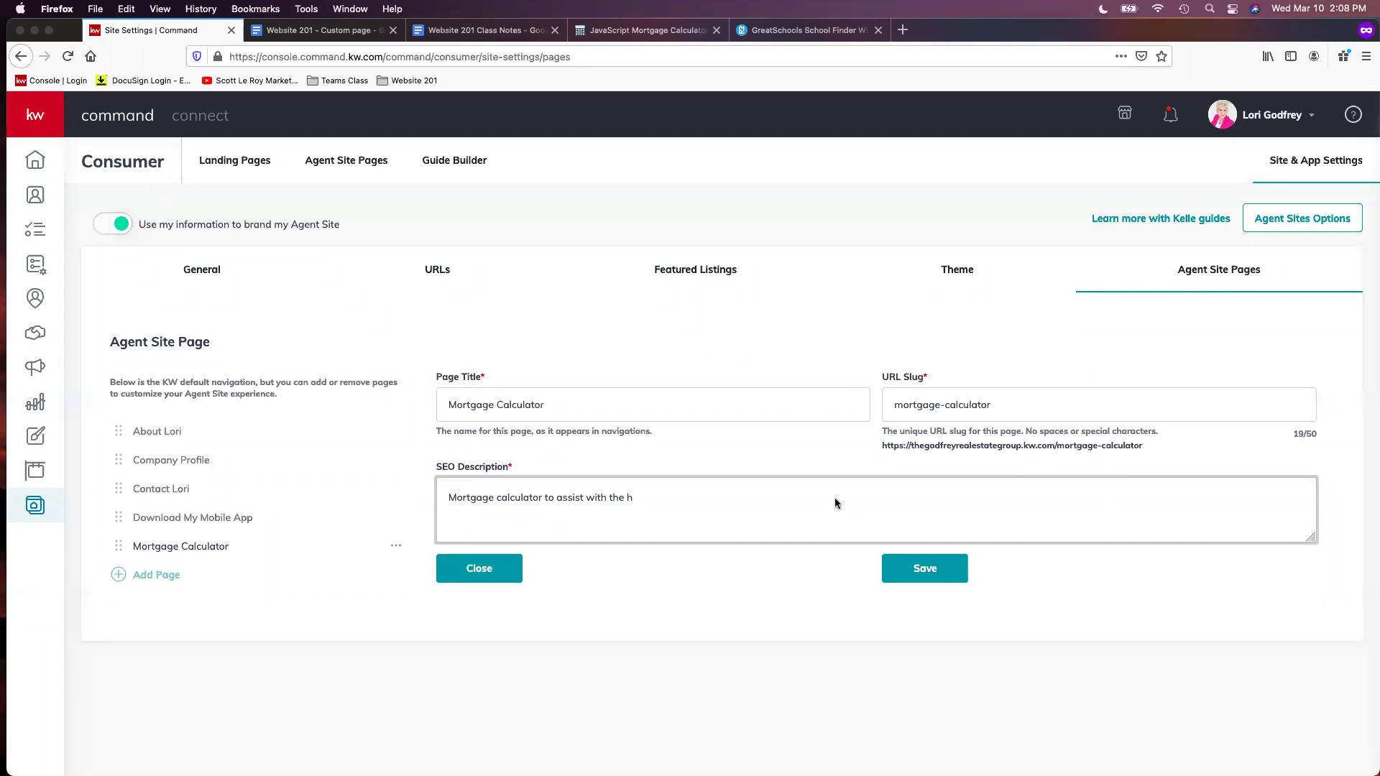
text(ome buying process!)
click(940, 583)
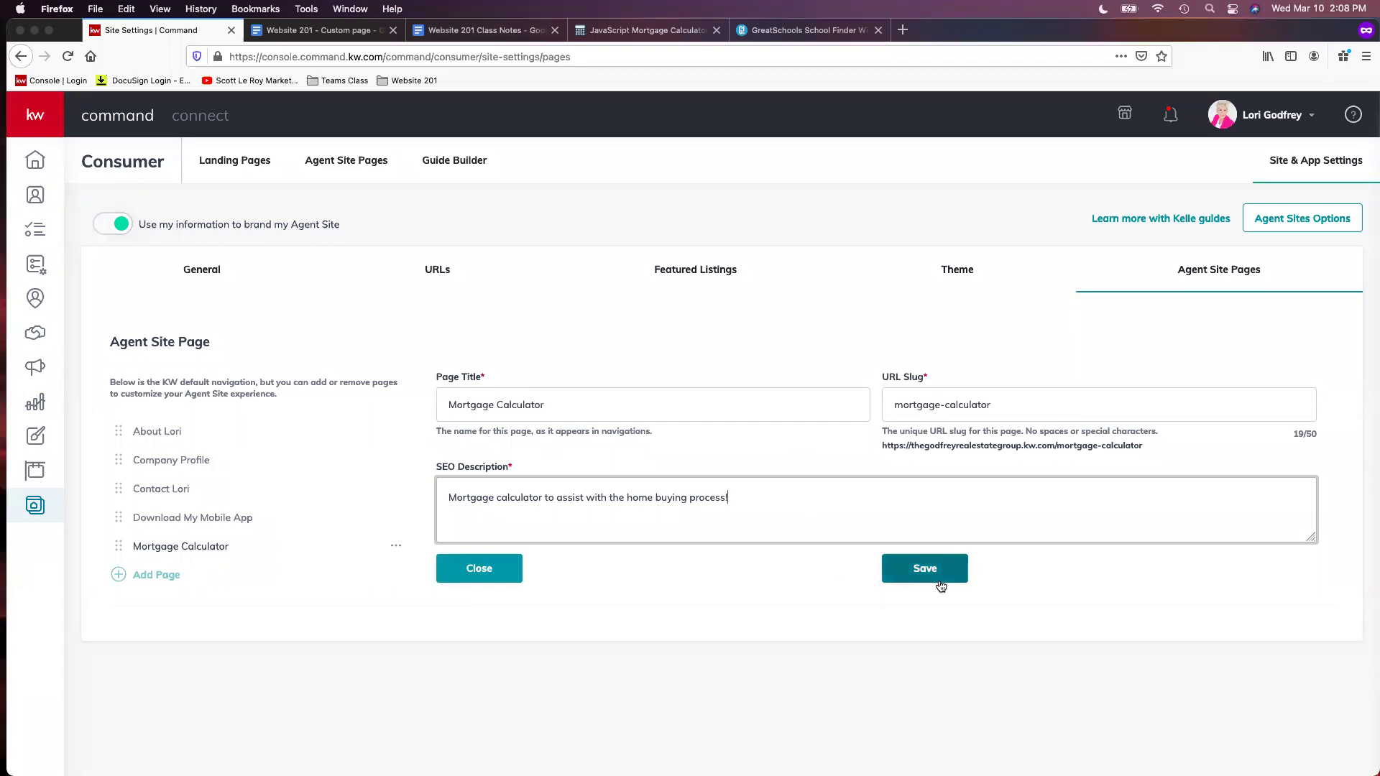
click(940, 579)
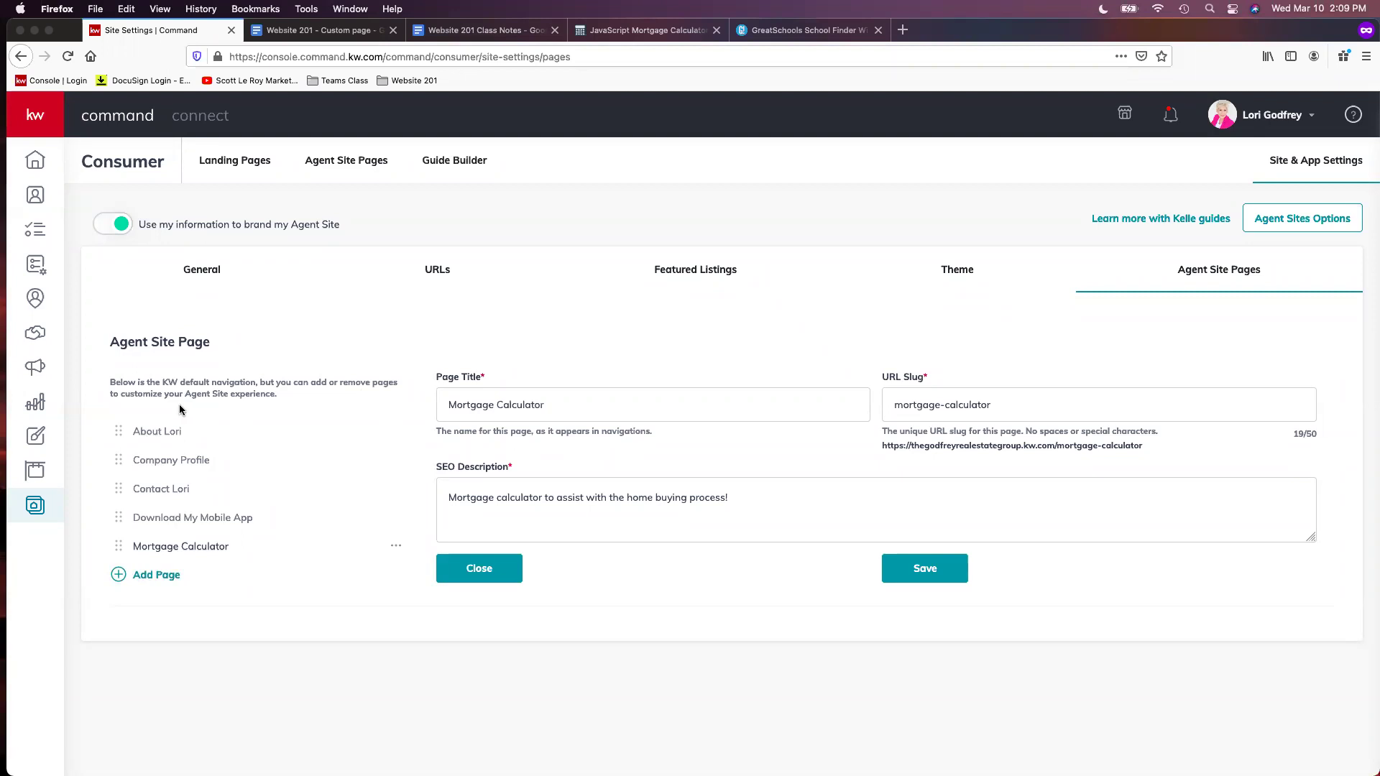
Add a new navigation page using the Blog content
click(181, 581)
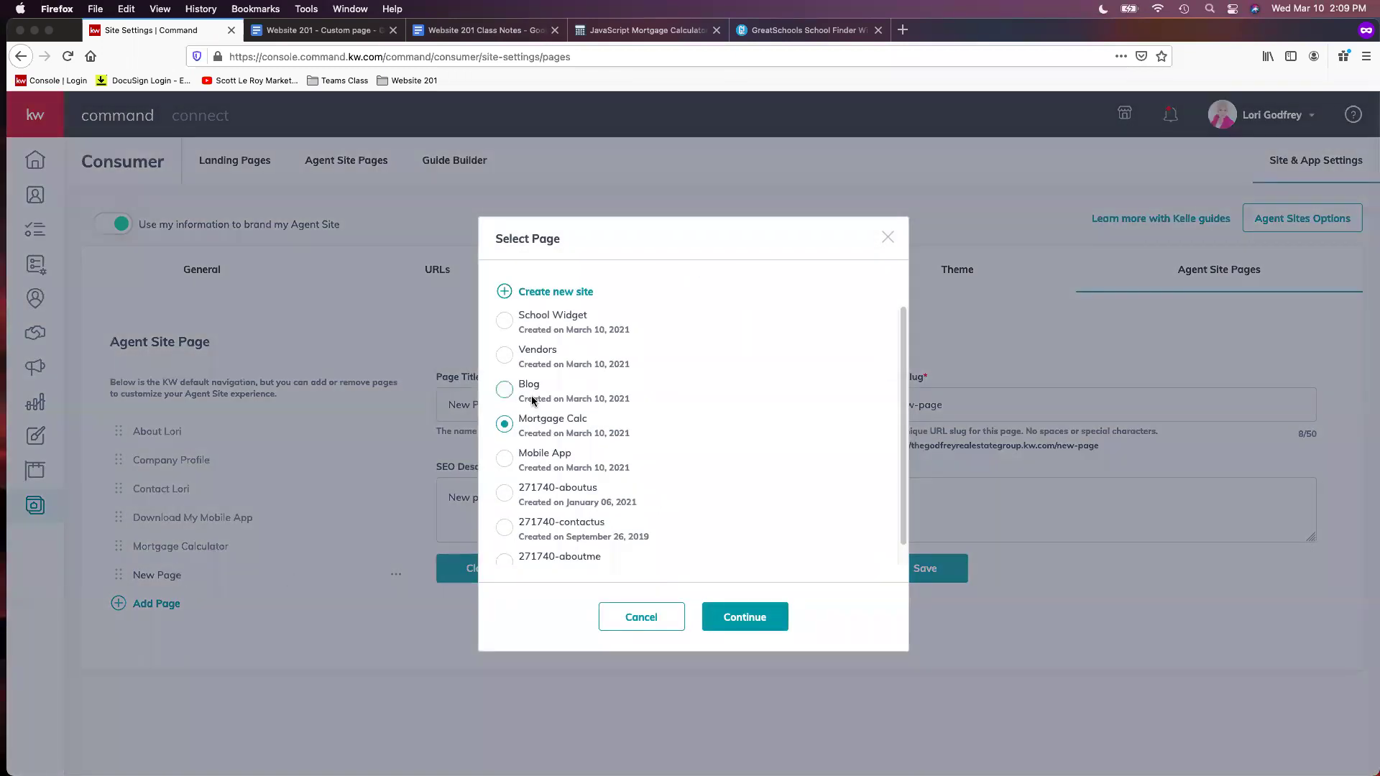
click(504, 392)
click(744, 617)
Name it 'Real Estate Blog', slug blog, describe it 'Real estate blog and updates!', and save
key(alt+shift+Left)
key(alt+shift+Left)
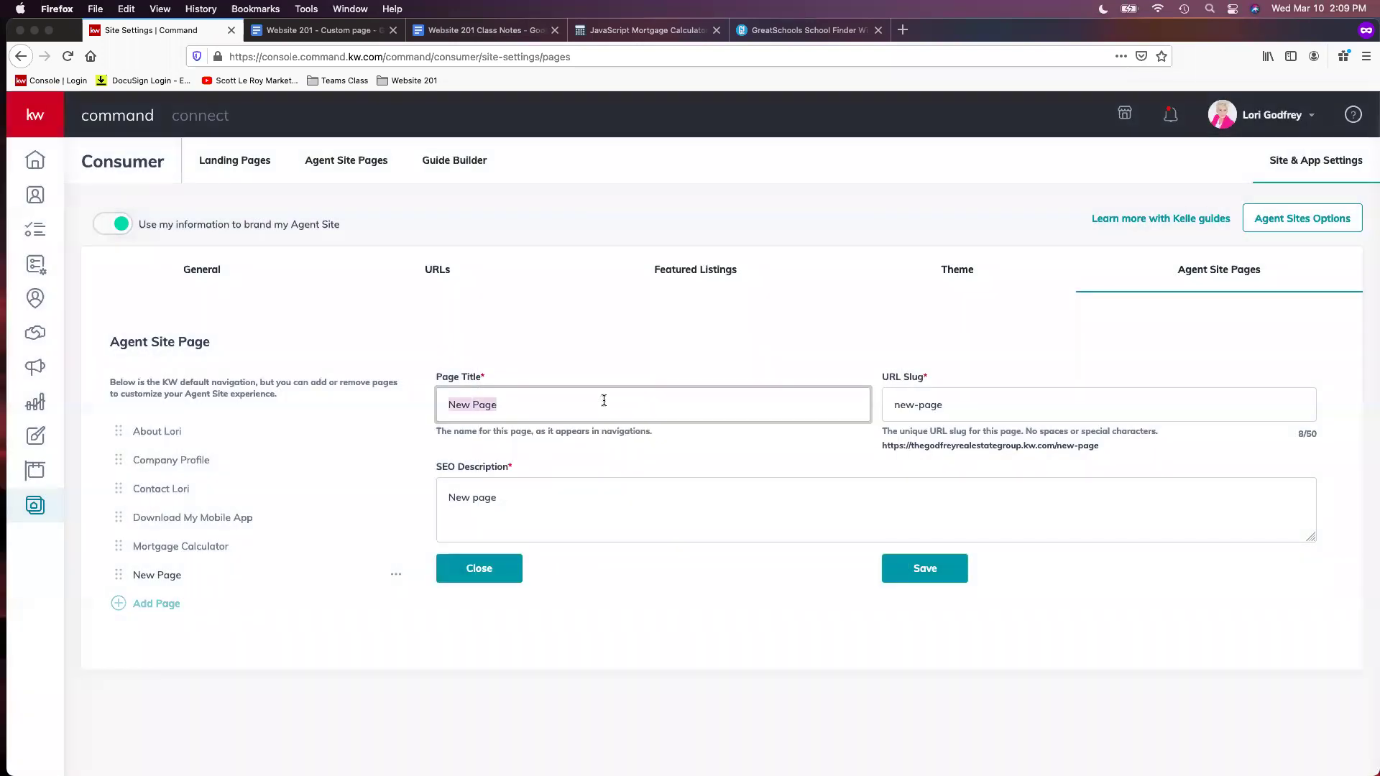
text(Real Estate Blog)
key(Tab)
text(blog)
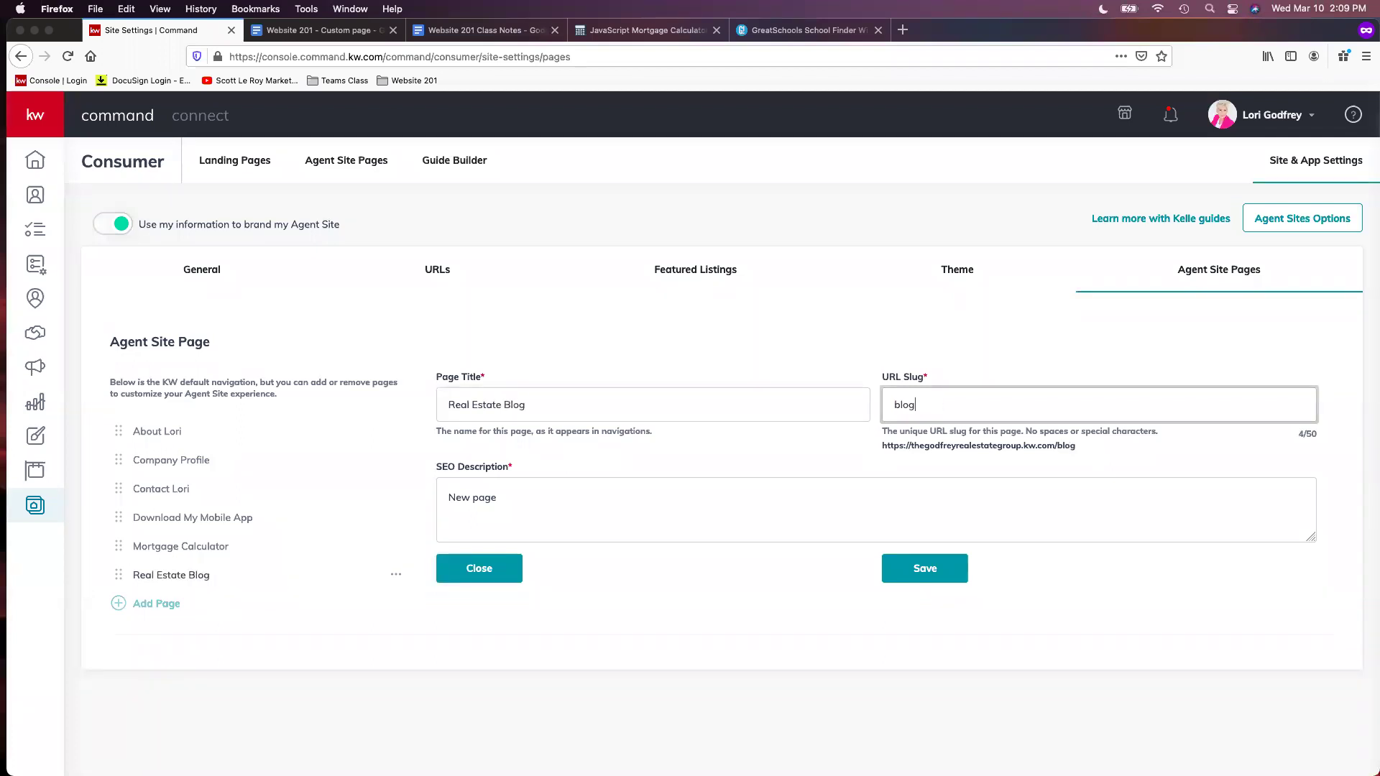
click(496, 497)
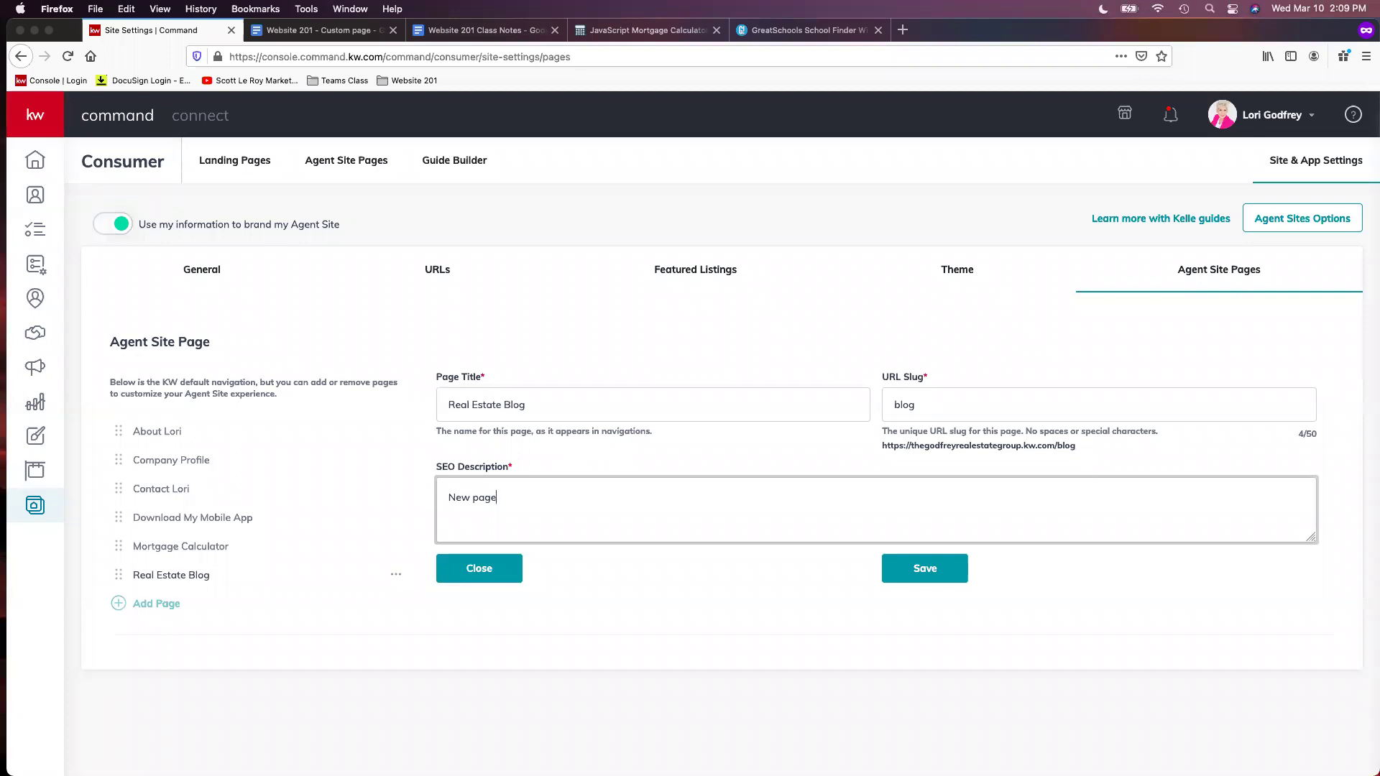
triple_click(532, 497)
text(Real esate)
key(BackSpace)
key(BackSpace)
key(BackSpace)
text(tate blog and updates!)
click(920, 579)
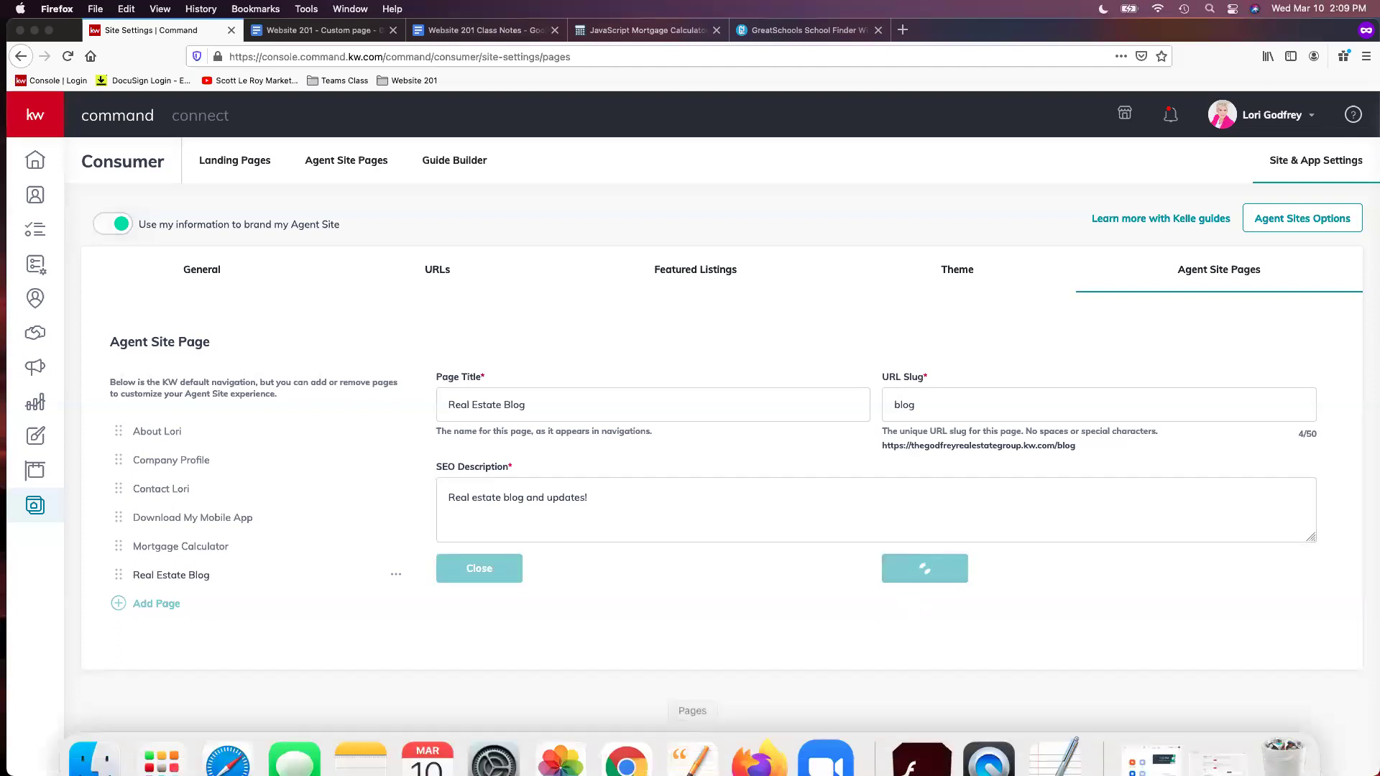
Add a page with the Vendors content and title it 'Trusted Local Vendors'
click(156, 604)
click(505, 390)
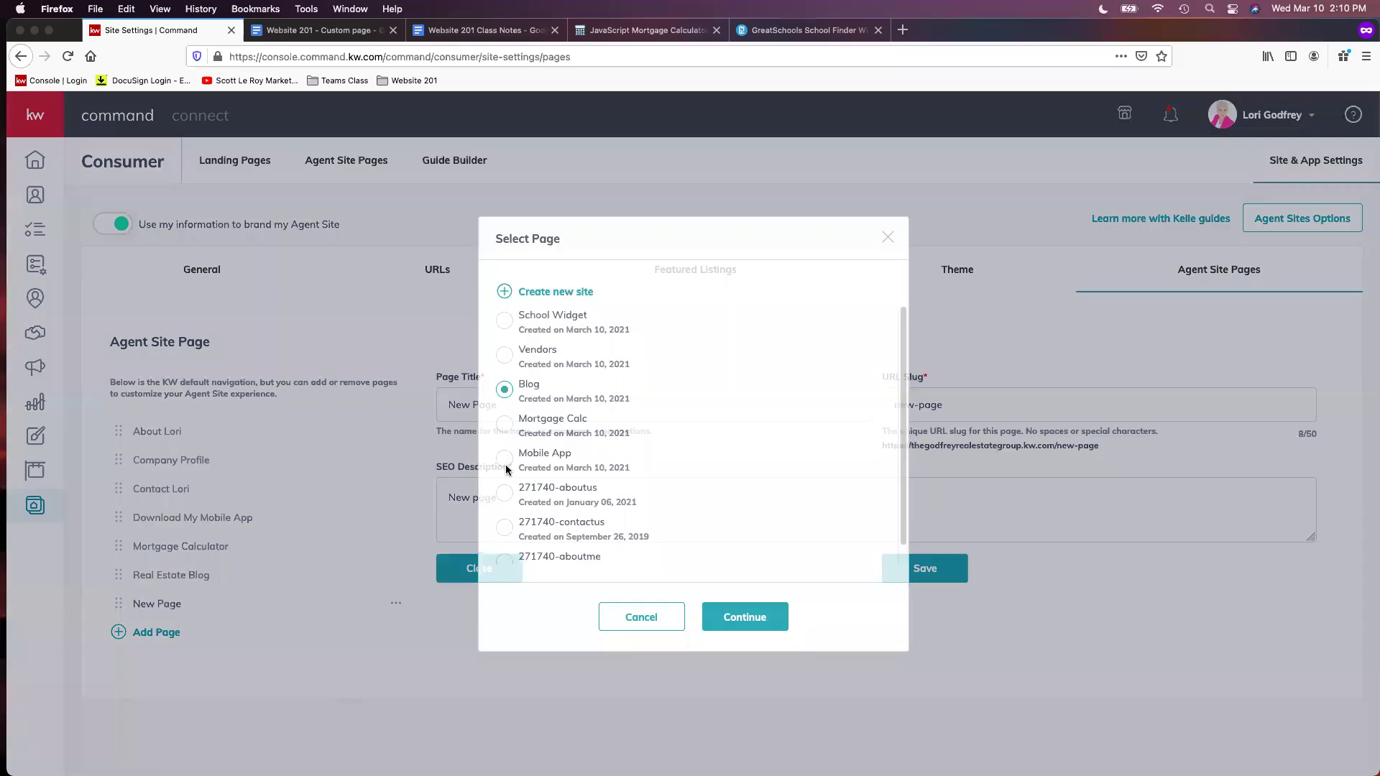
click(545, 361)
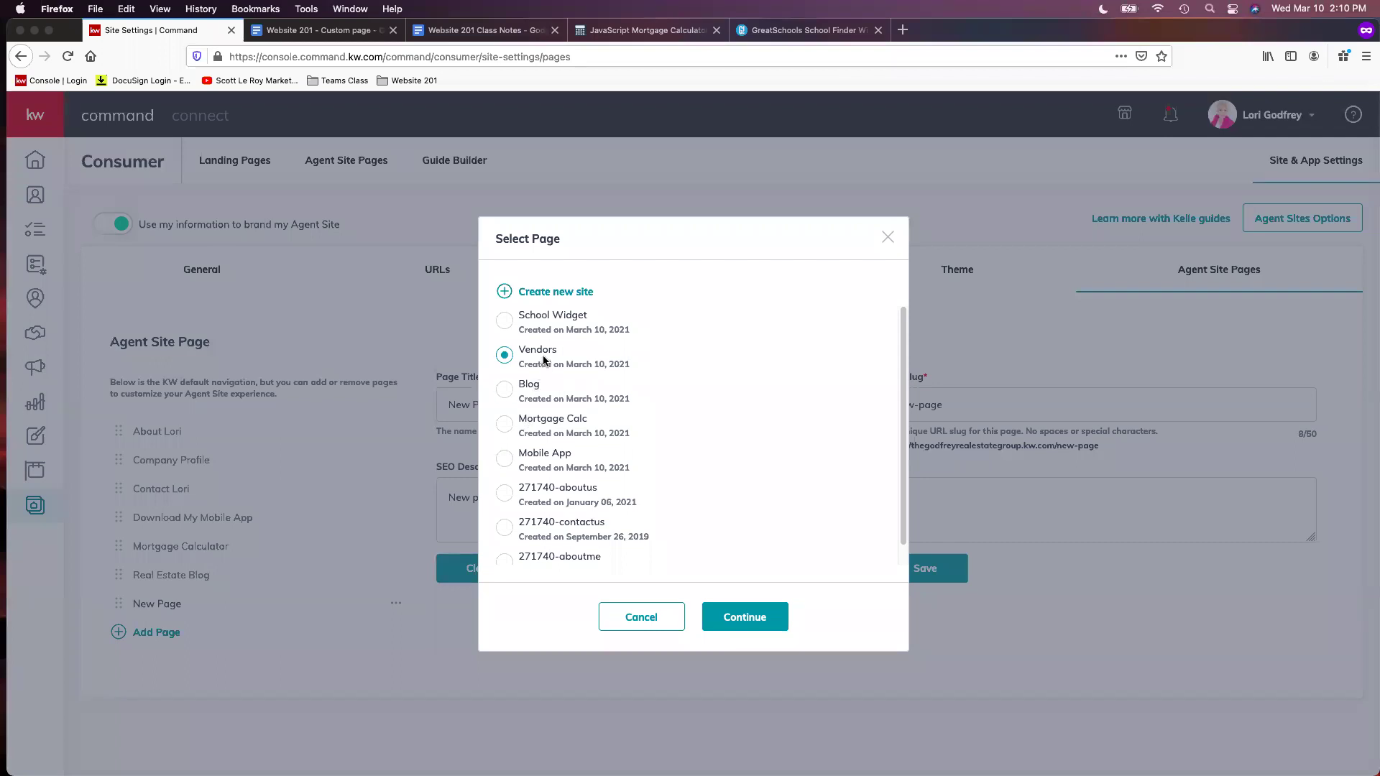
click(772, 620)
triple_click(602, 413)
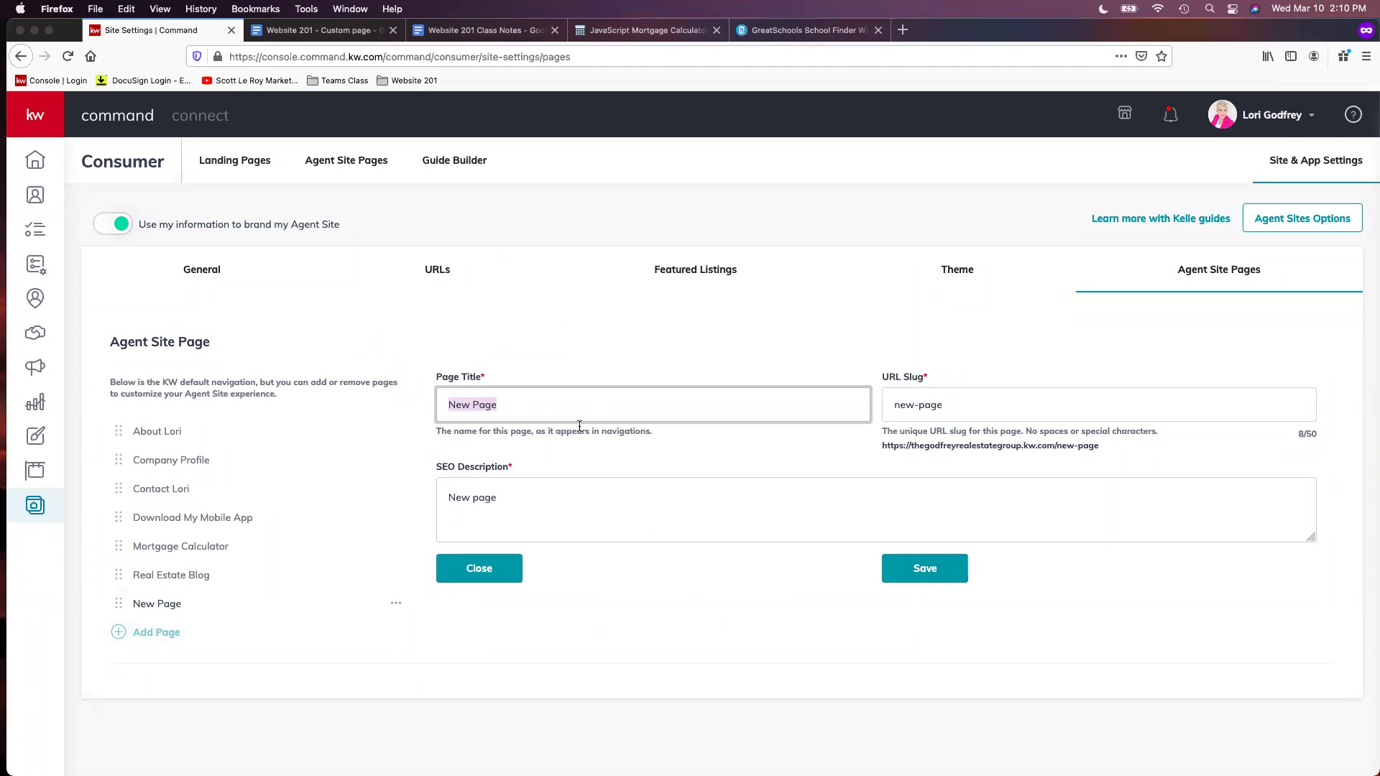
text(Local Trusted Vendors)
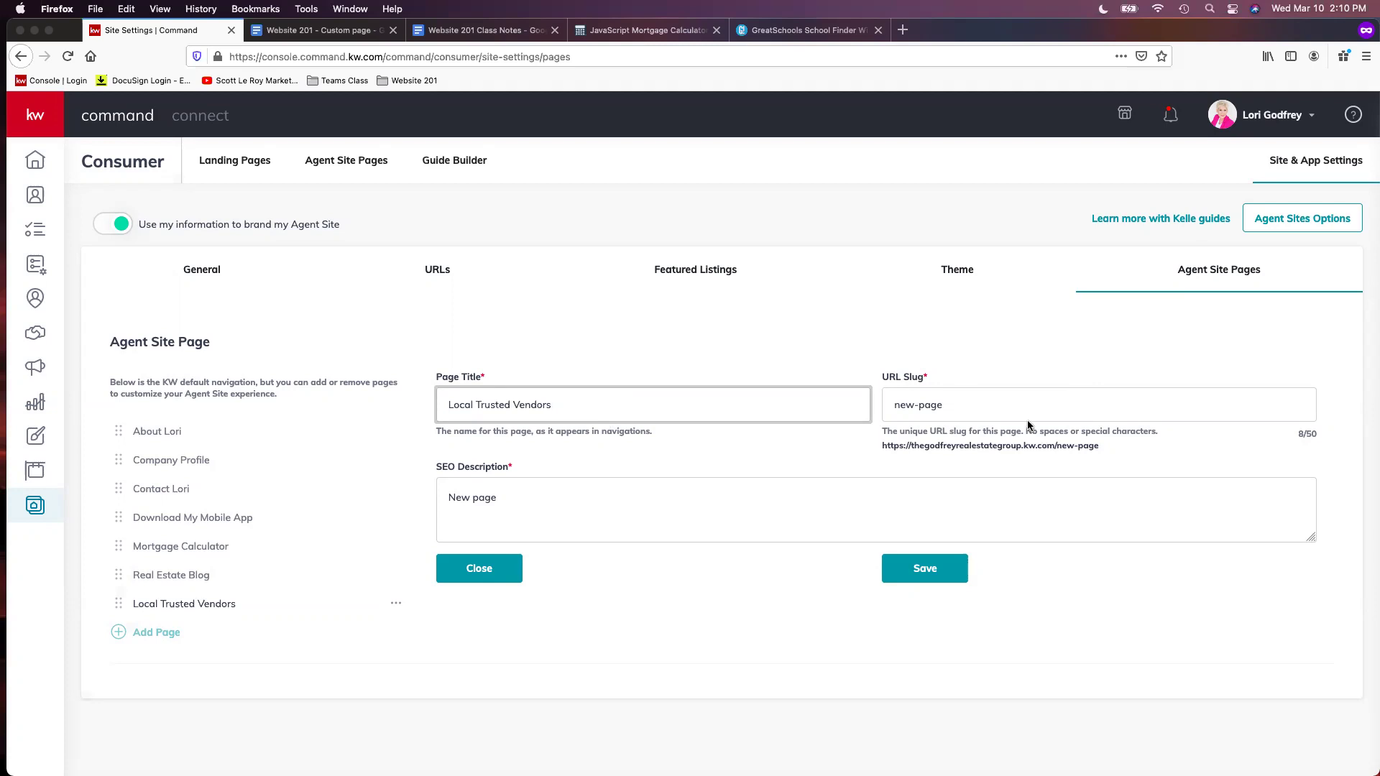
drag(450, 407, 474, 407)
key(BackSpace)
key(Delete)
key(Delete)
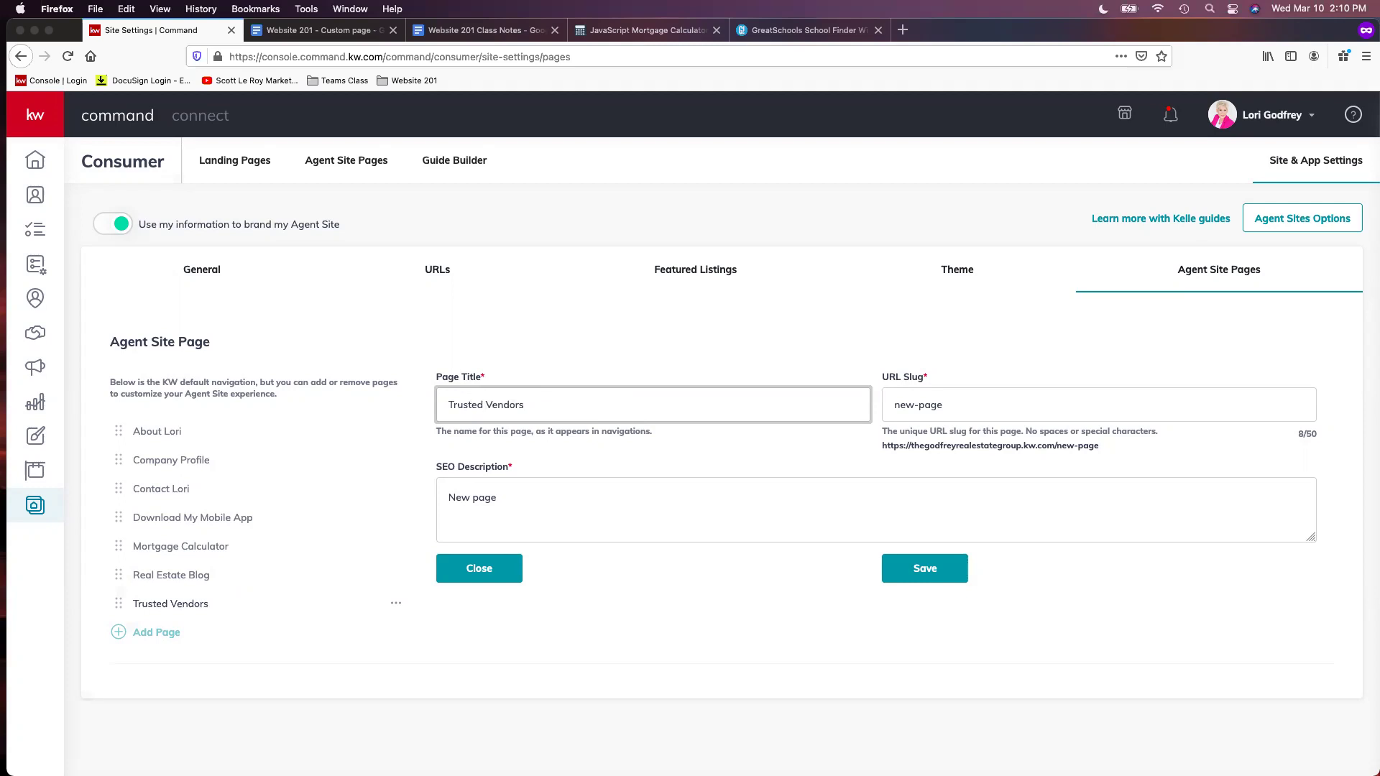
click(486, 404)
text(Local)
Set the slug to vendors, describe it as the agent's trusted local vendors, and save
triple_click(961, 402)
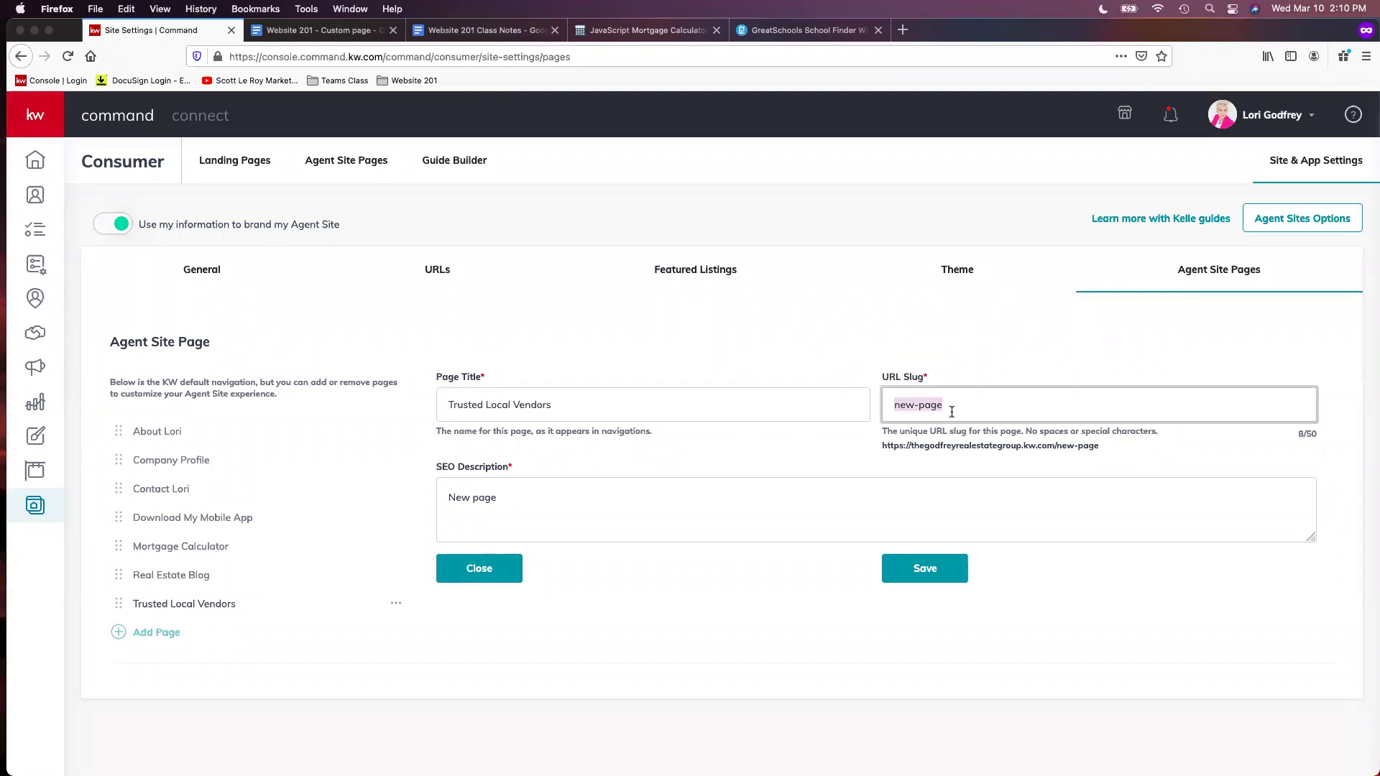
text(vendors)
triple_click(502, 500)
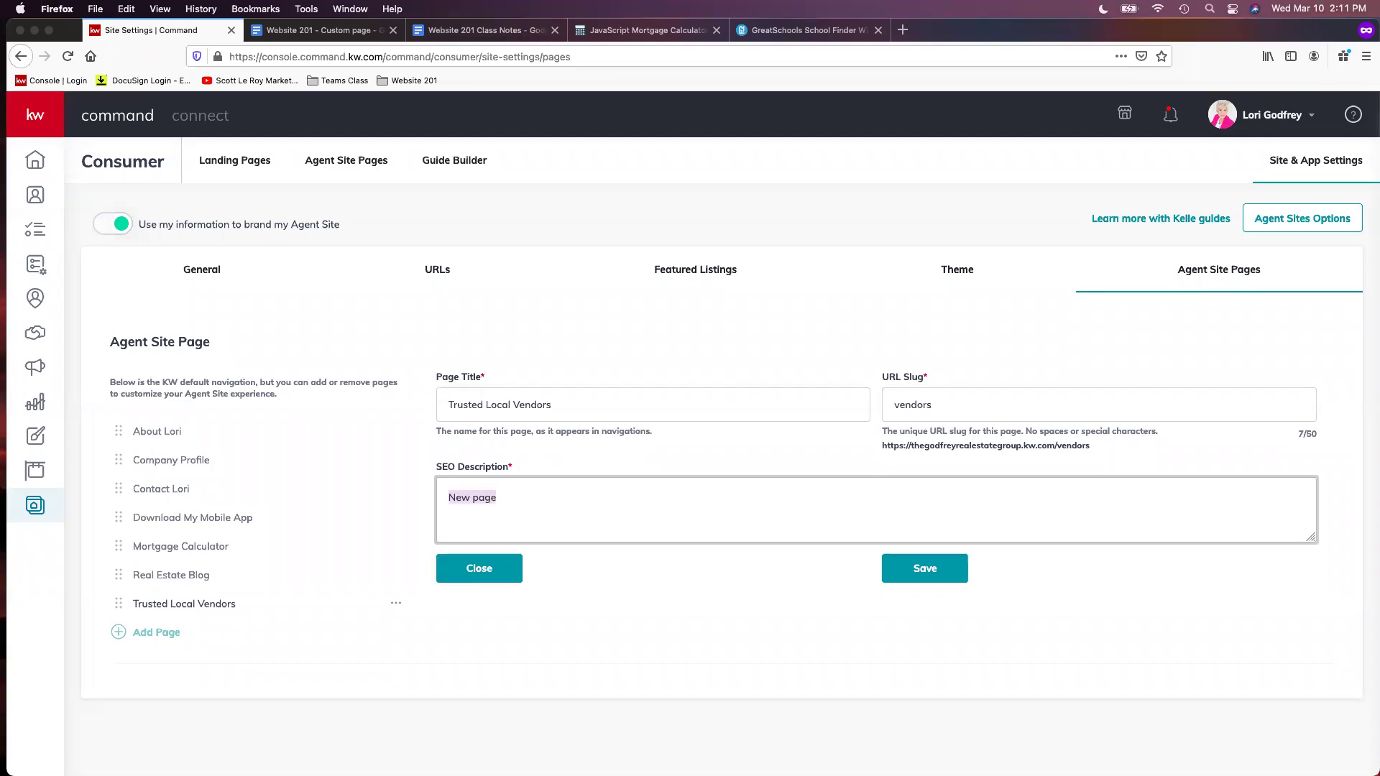
click(597, 502)
triple_click(597, 502)
text(Lori's trusted log)
key(BackSpace)
text(cal vend)
text(ors!)
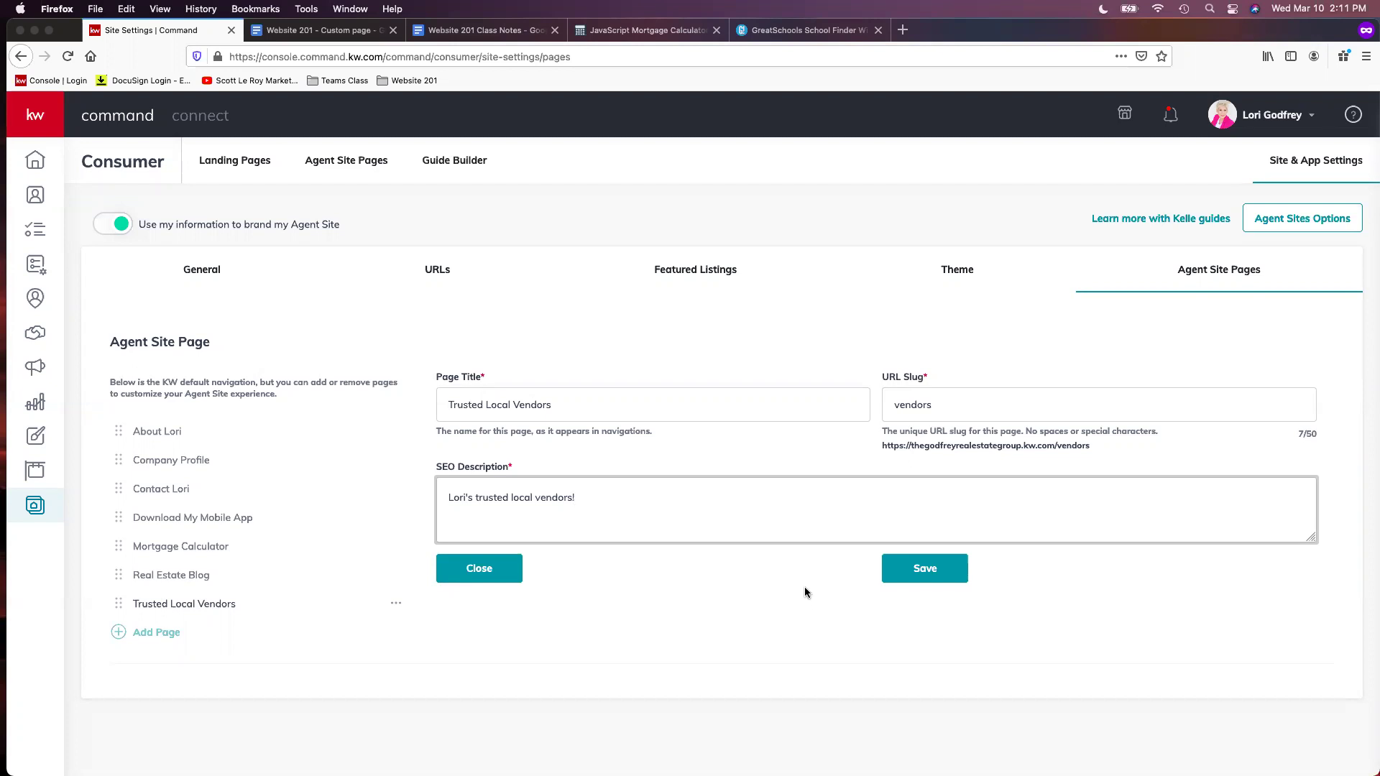
click(910, 585)
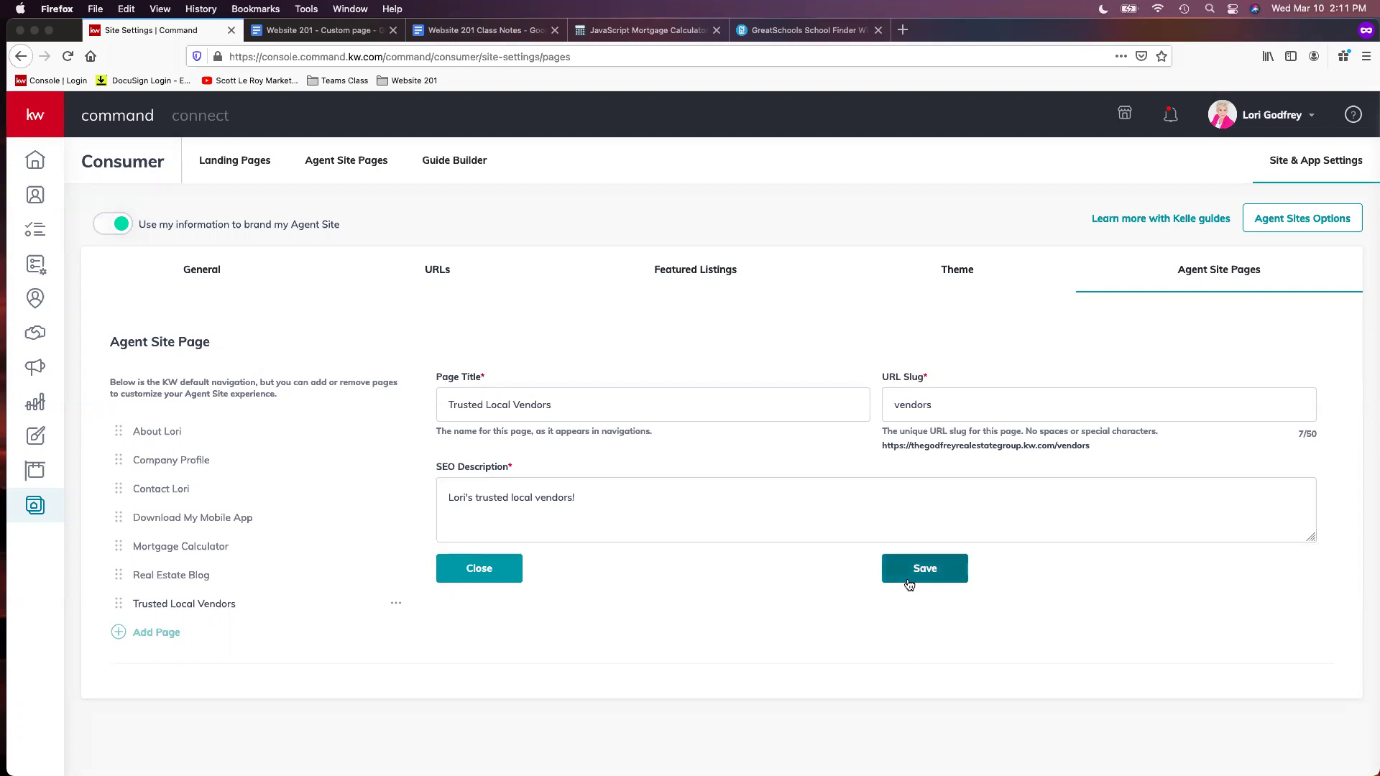
Add a new navigation page using the School Widget content
click(156, 633)
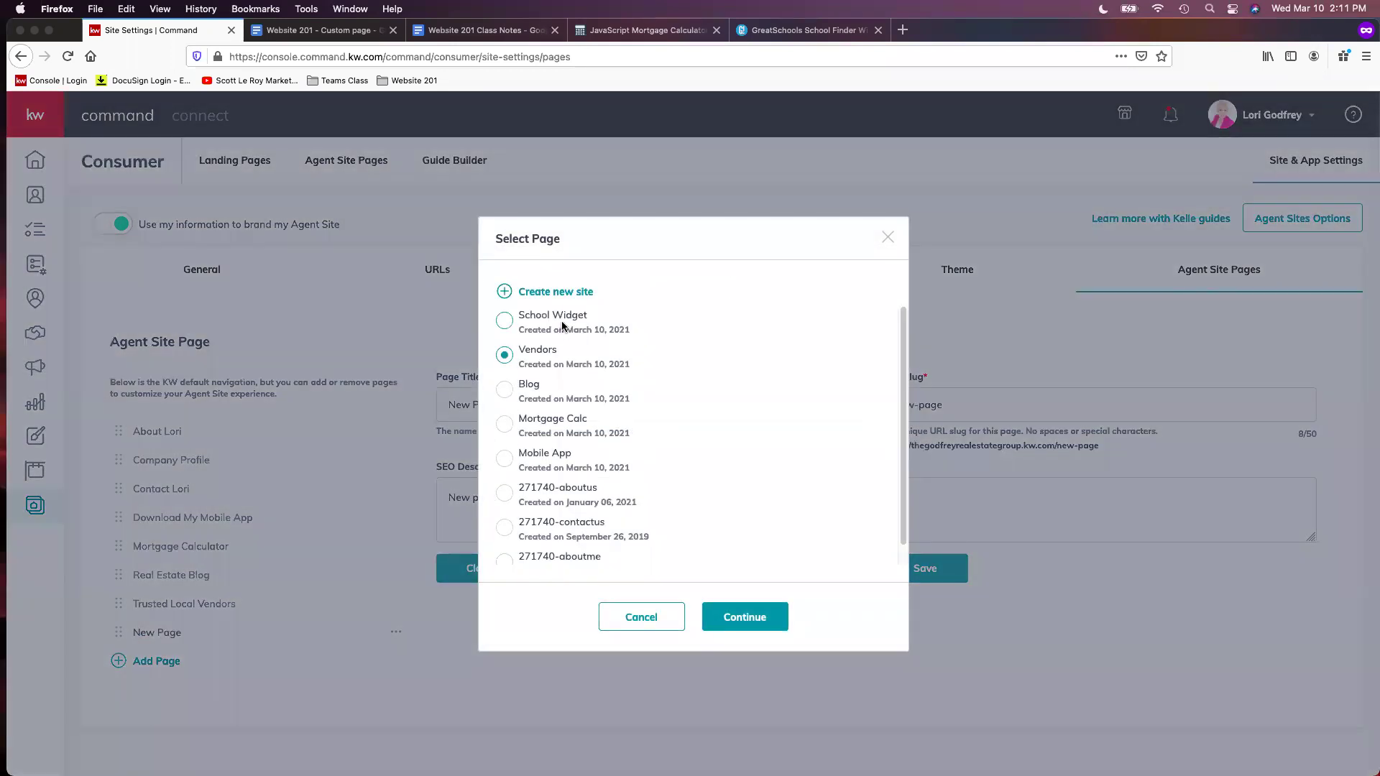
drag(563, 326, 562, 316)
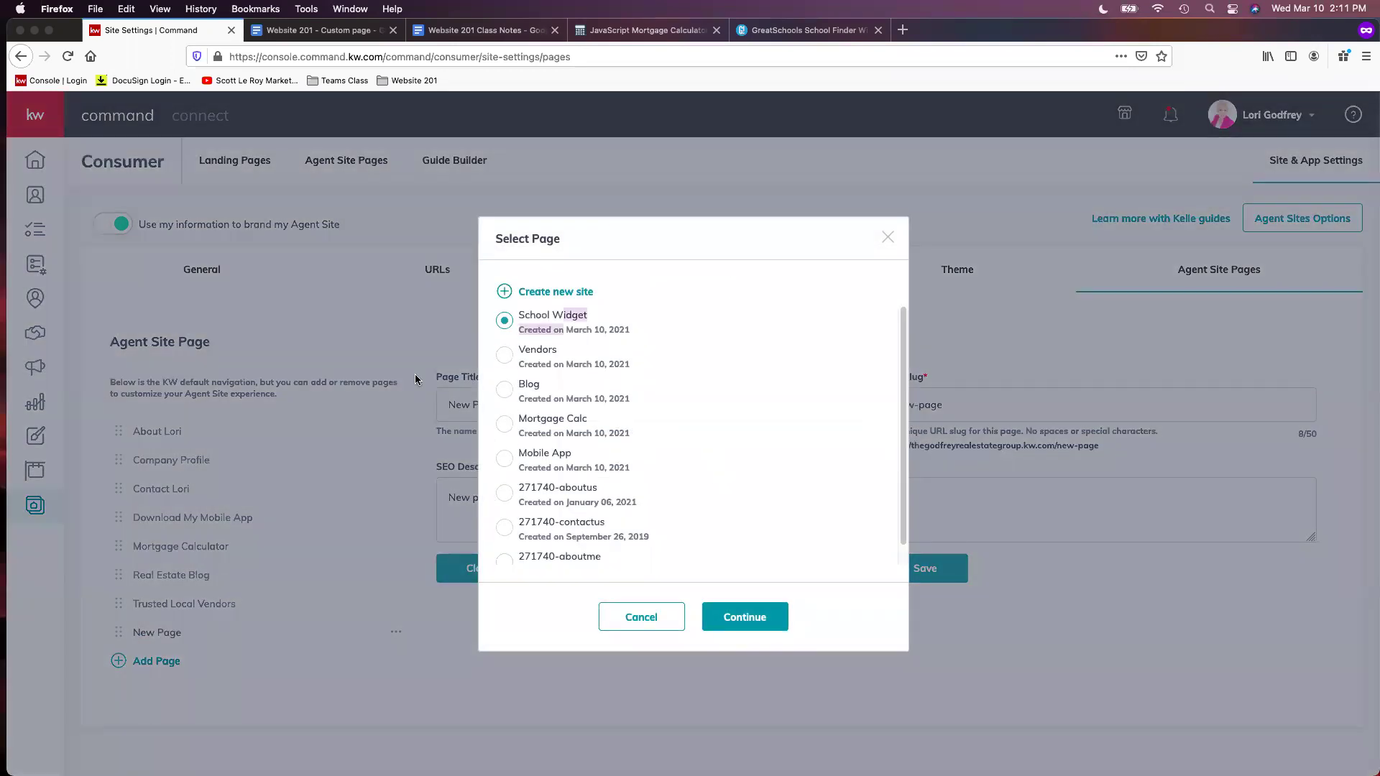
click(768, 622)
Title it 'Local School Search', slug local-school-search, describe 'Search for schools in your area!', and save
triple_click(555, 403)
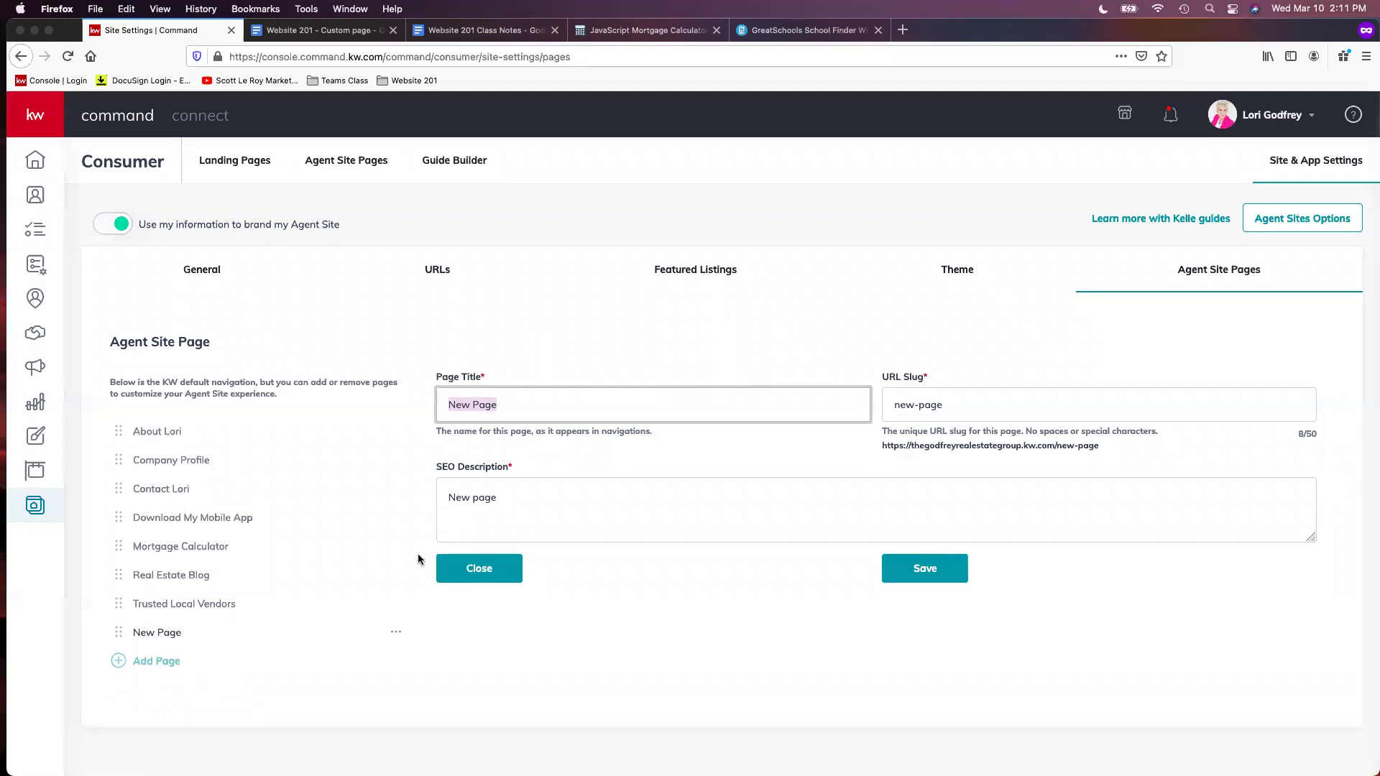
text(Local)
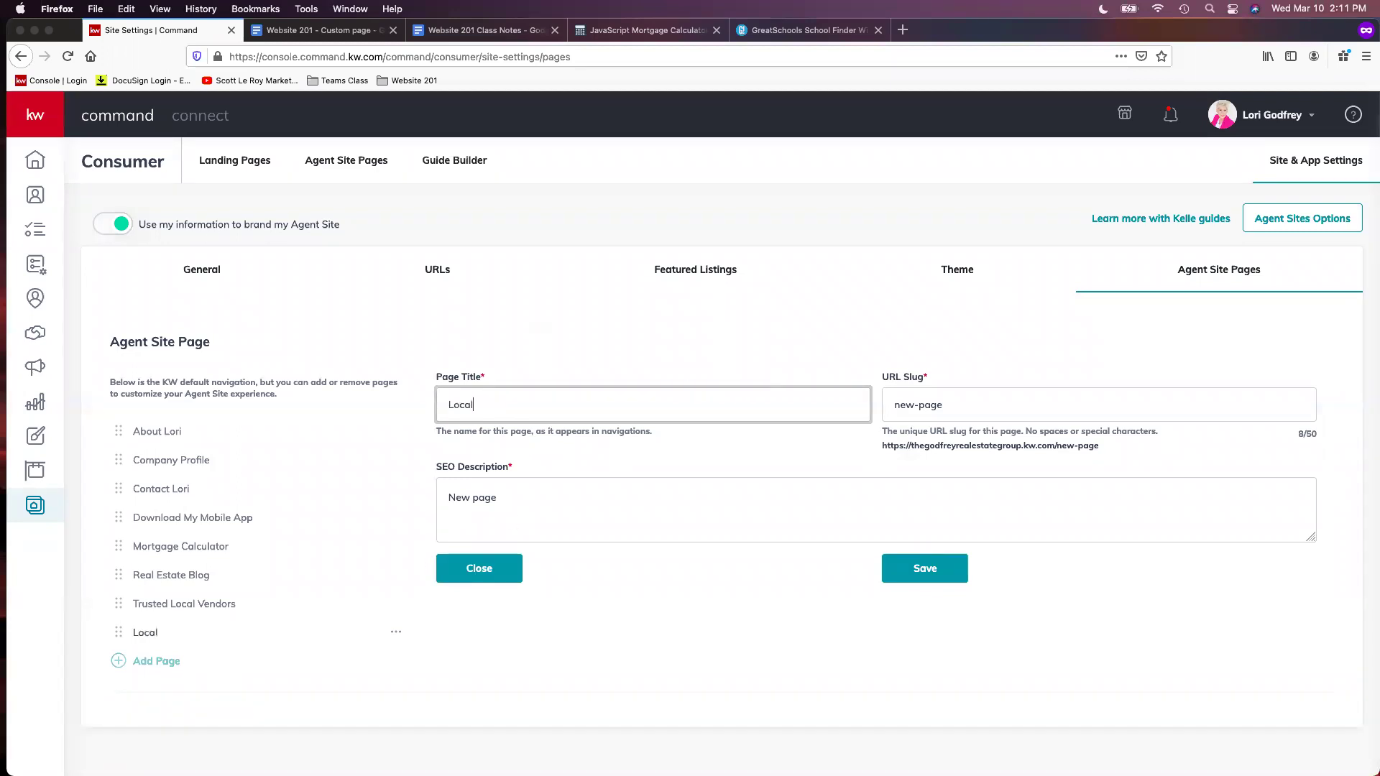
text( School Search)
click(998, 409)
text(local-school-search)
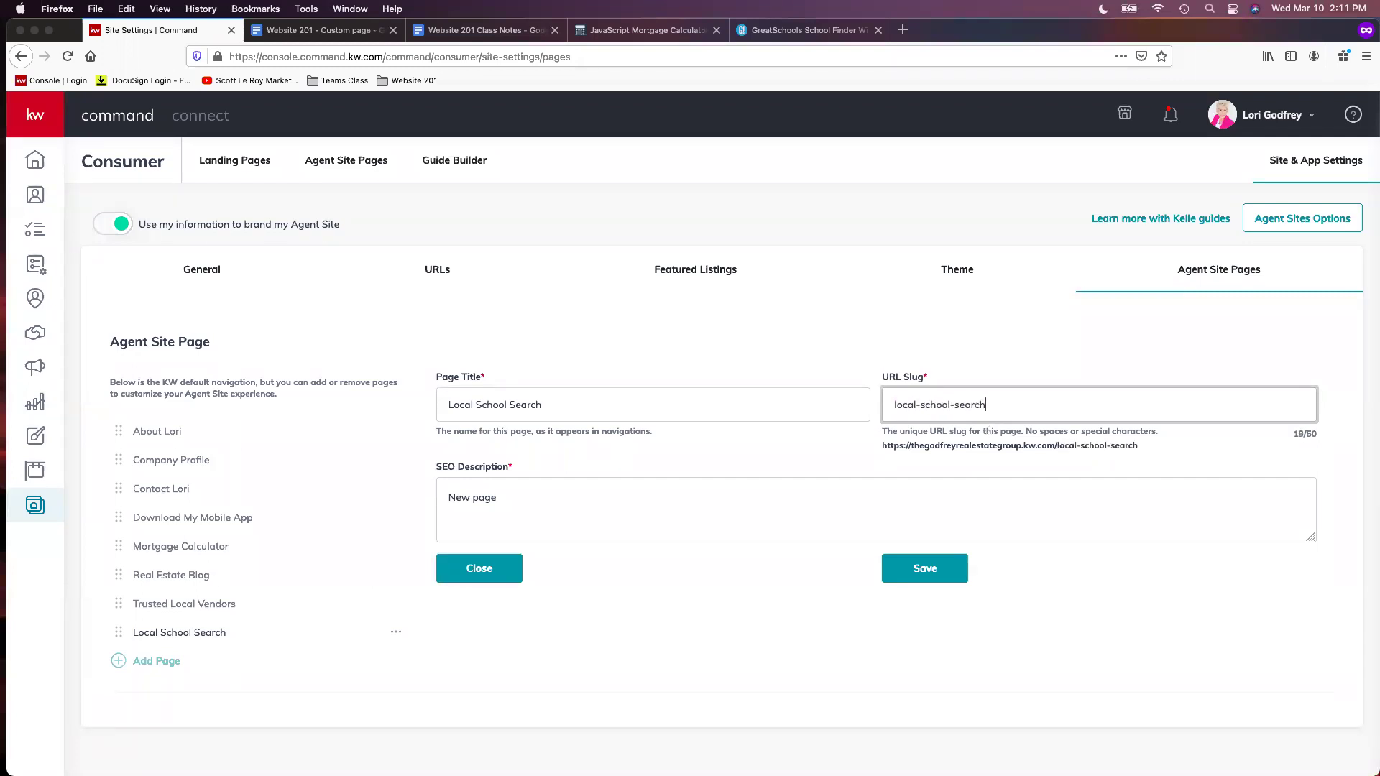
click(497, 498)
key(BackSpace)
key(BackSpace)
key(BackSpace)
key(BackSpace)
key(BackSpace)
key(BackSpace)
key(BackSpace)
key(BackSpace)
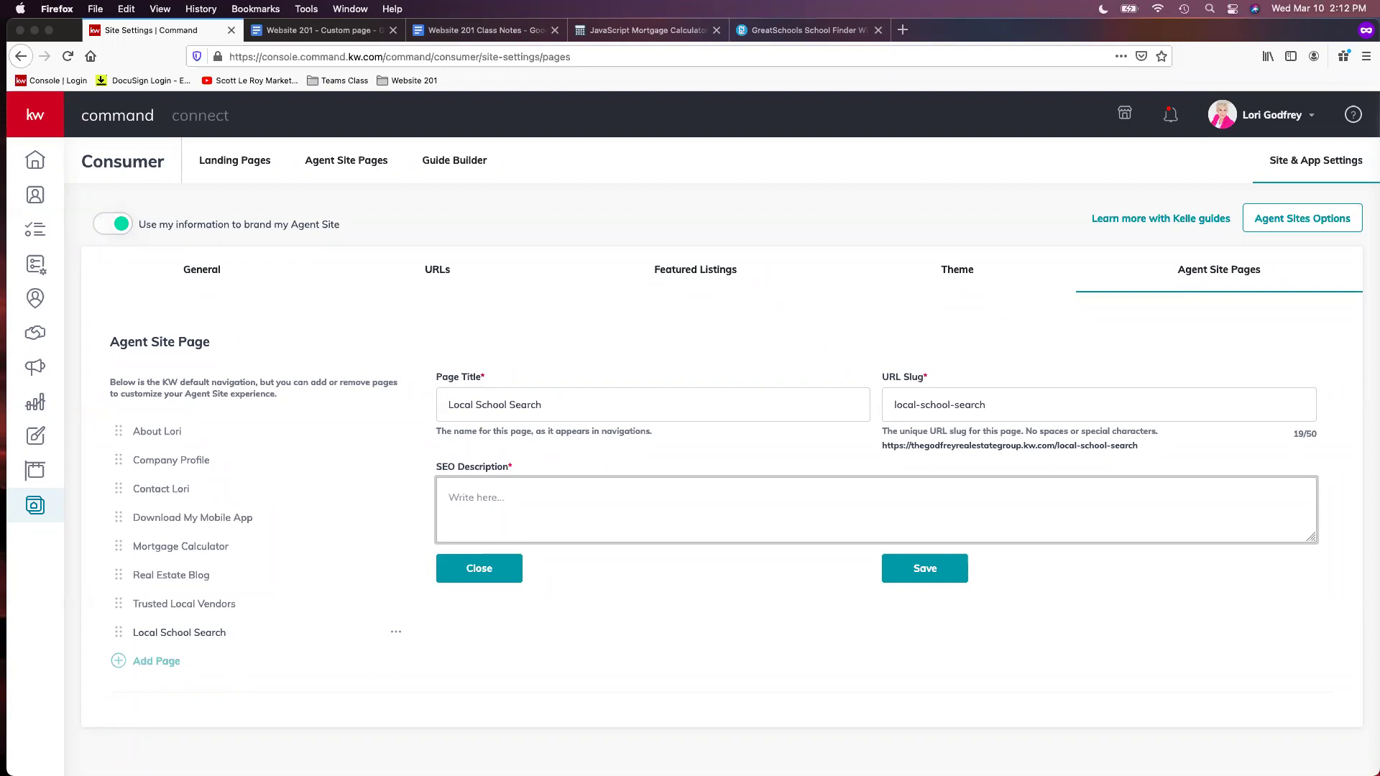
text(Search for schools in your area!)
click(933, 577)
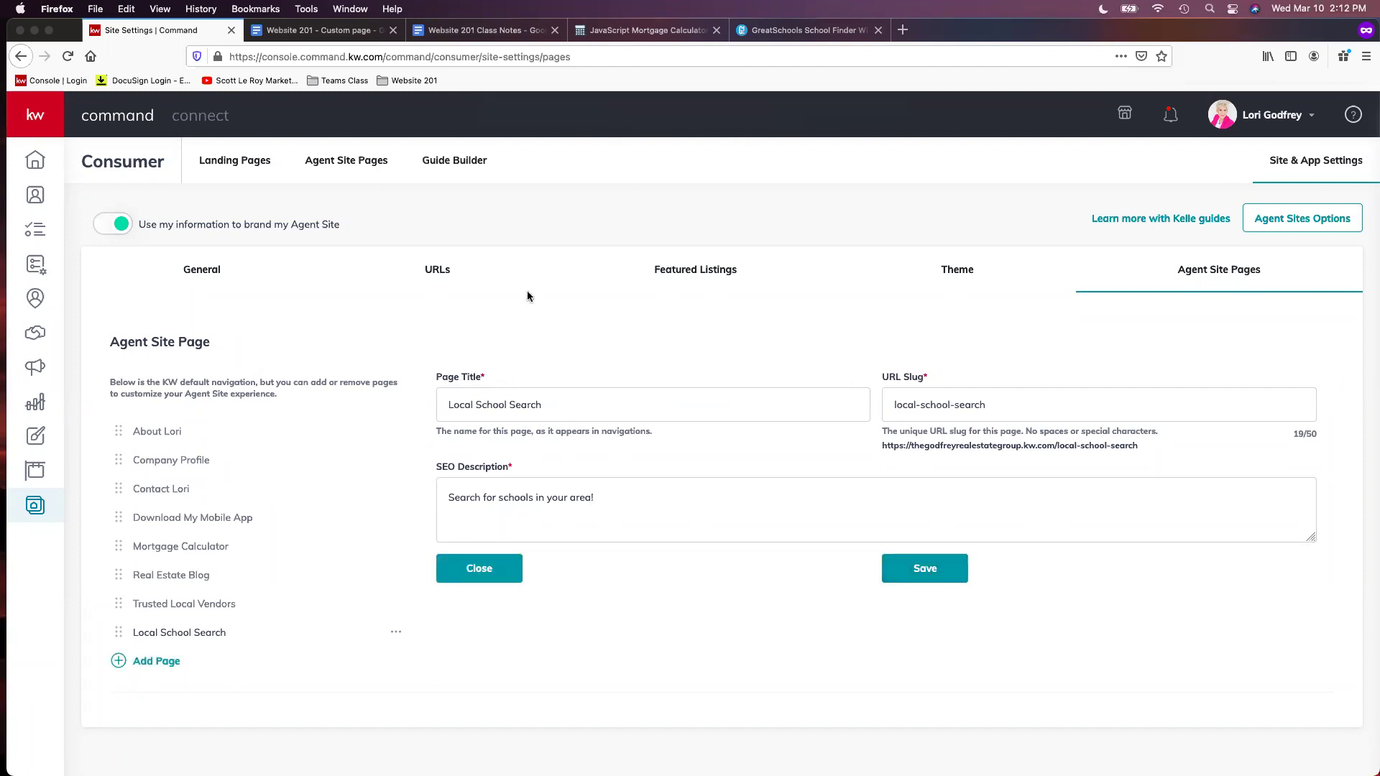
Move Contact to the end and Real Estate Blog above Mortgage Calculator, save, and return to Agent Site Pages
drag(119, 489, 136, 633)
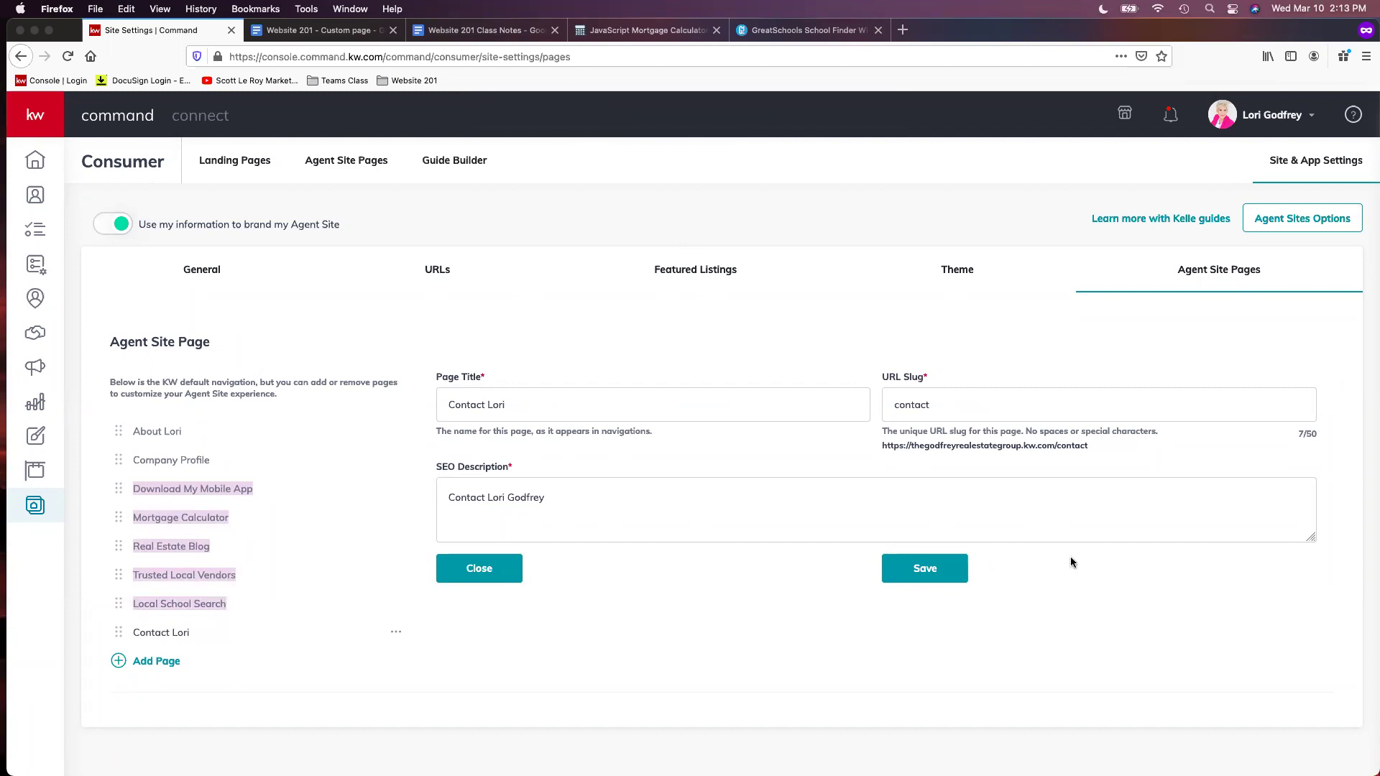
mouse_move(118, 547)
mouse_down()
mouse_move(115, 512)
mouse_move(128, 538)
mouse_up()
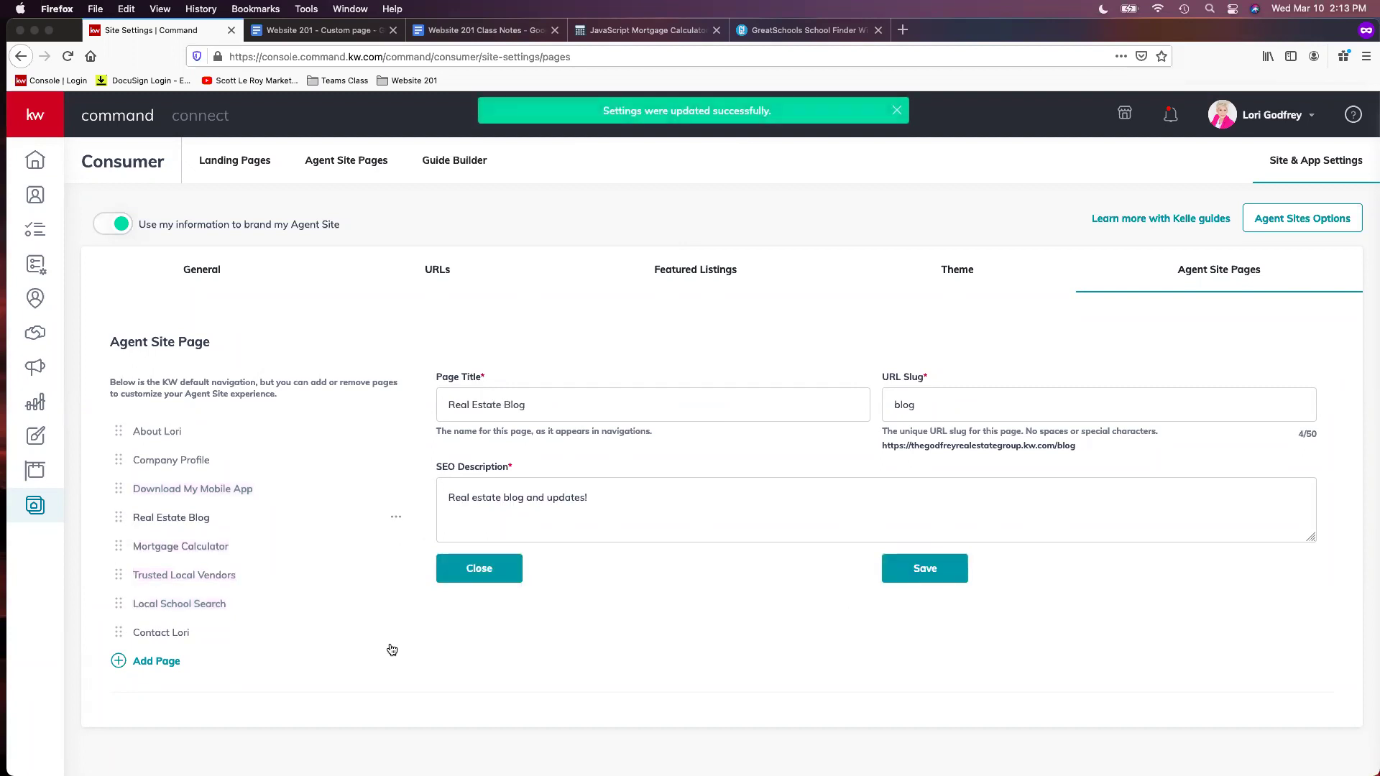
click(935, 572)
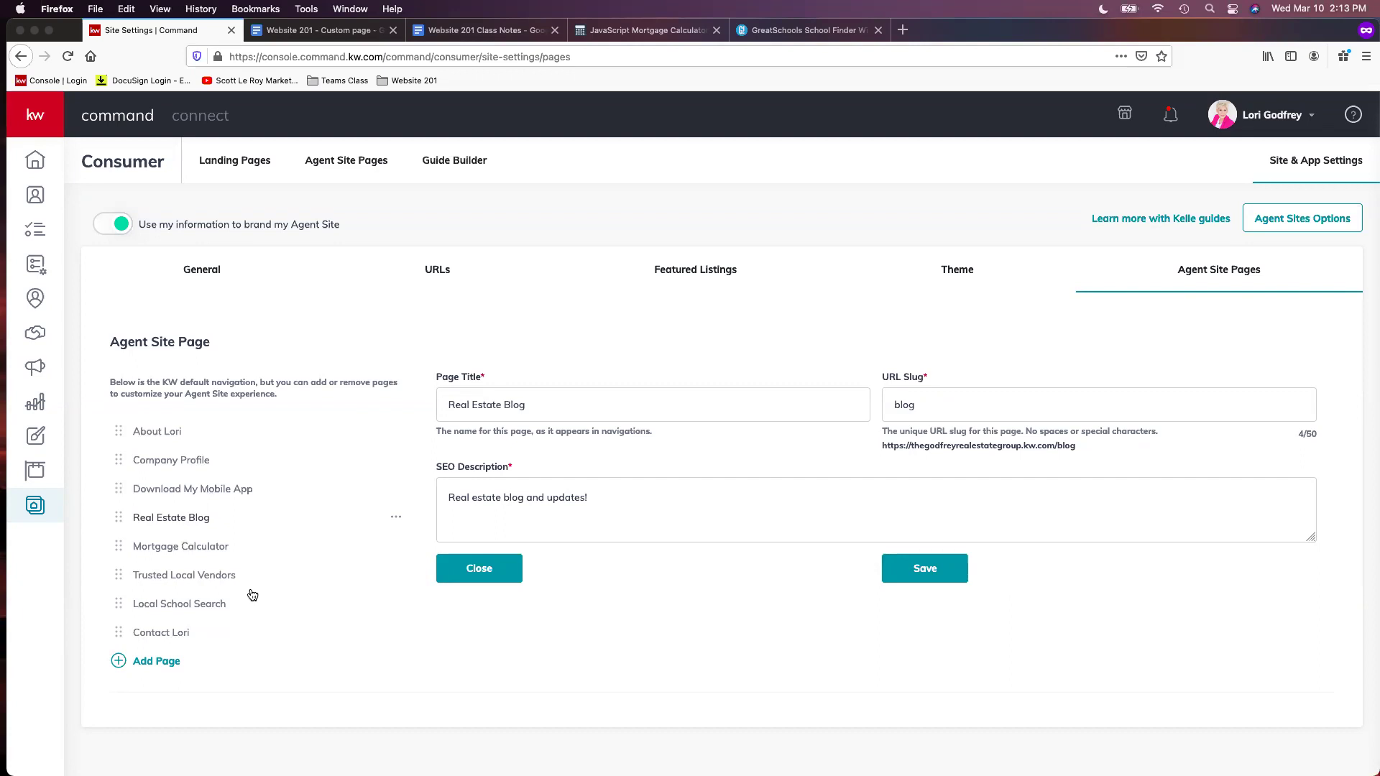
click(364, 165)
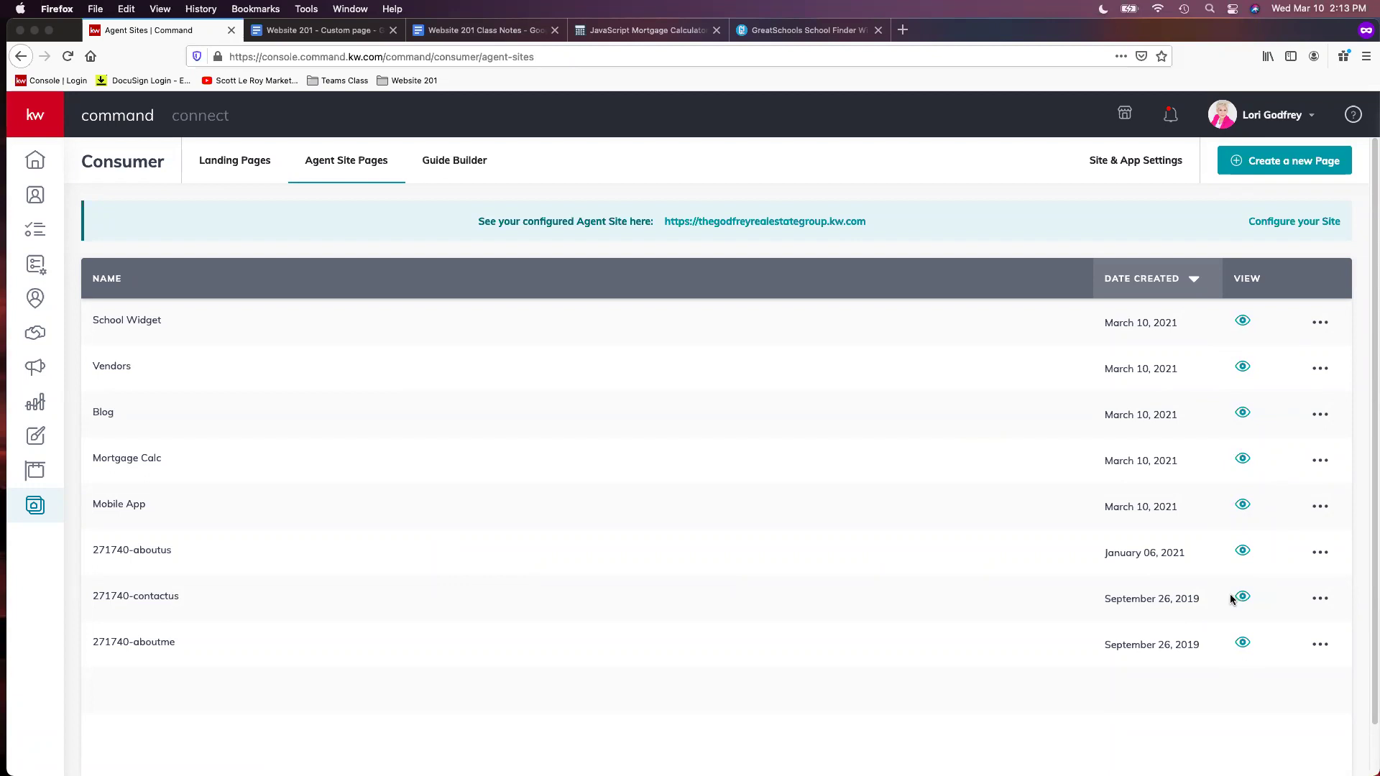
Open the live agent site address in a new browser tab and switch to it
right_click(748, 227)
key(Escape)
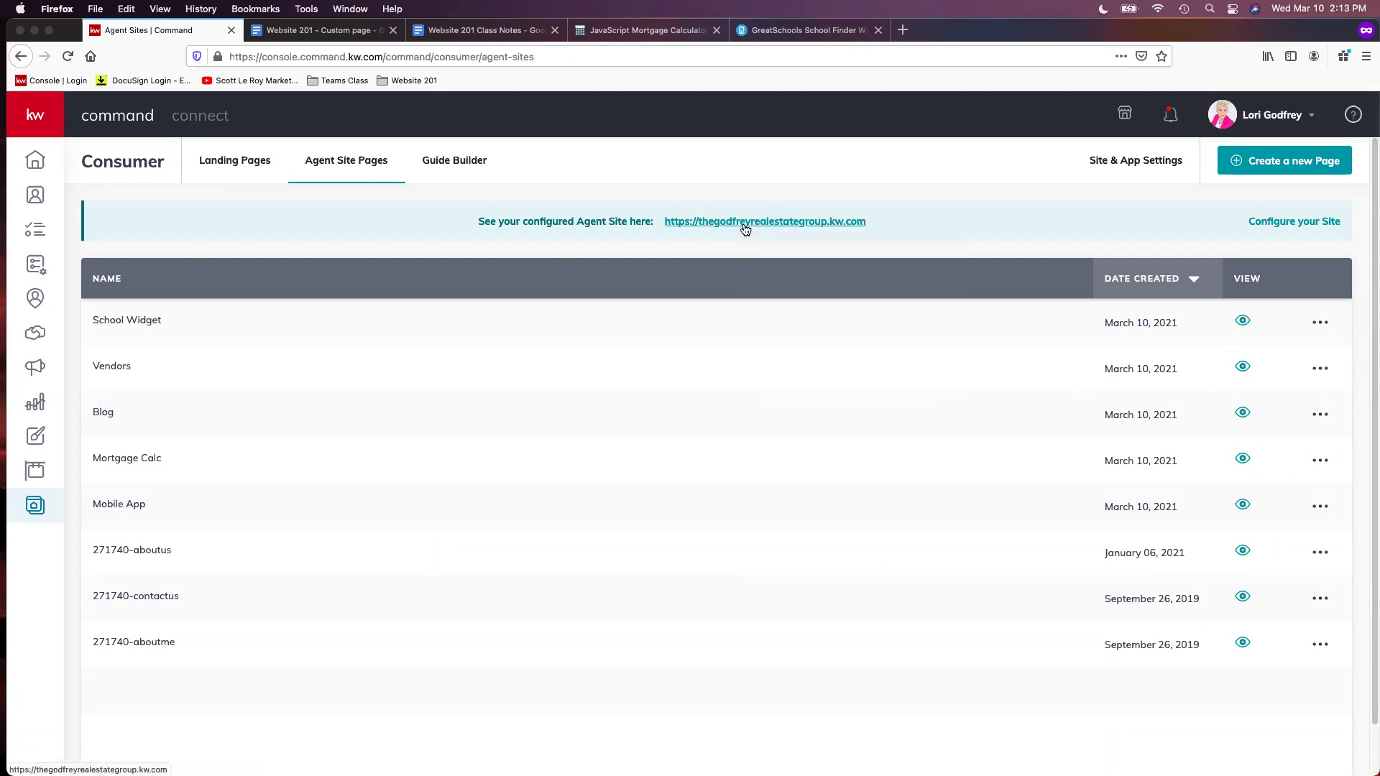
right_click(754, 226)
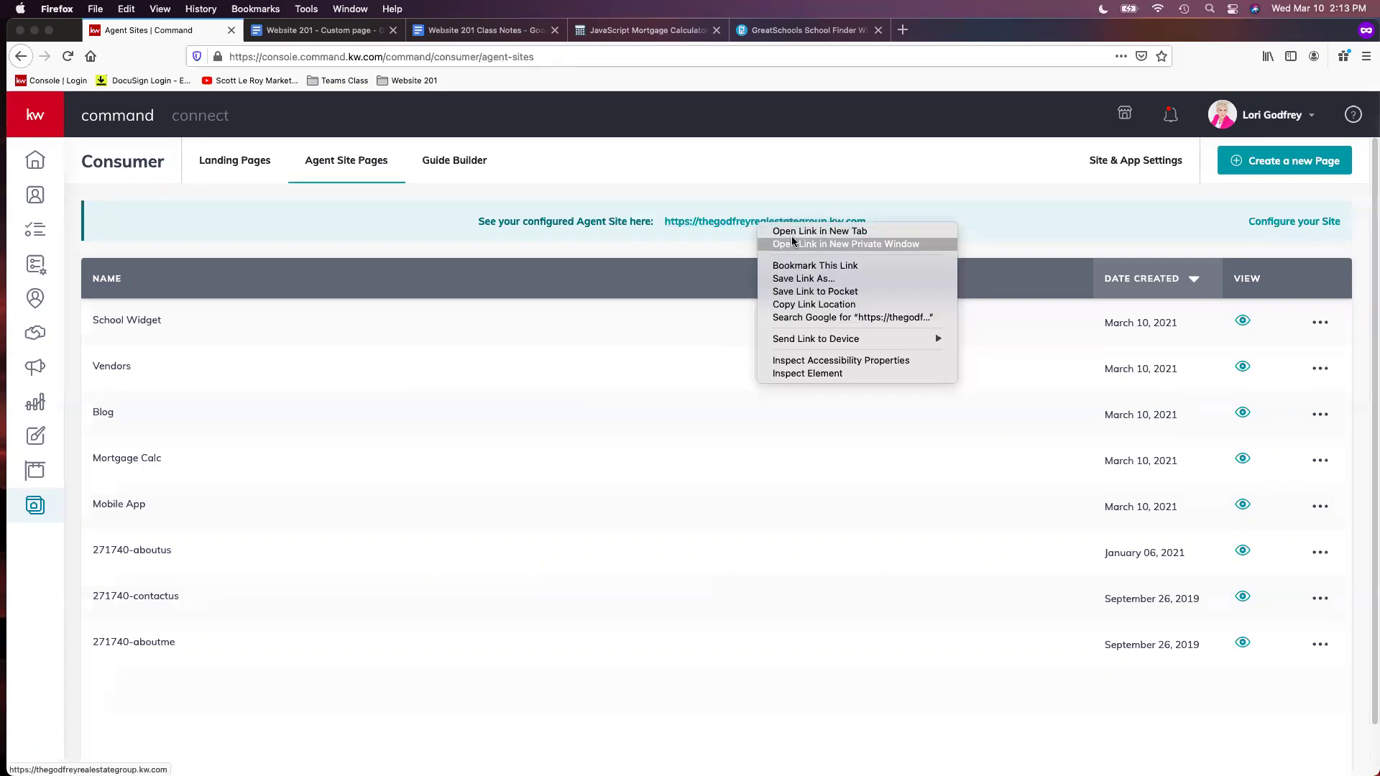
click(796, 233)
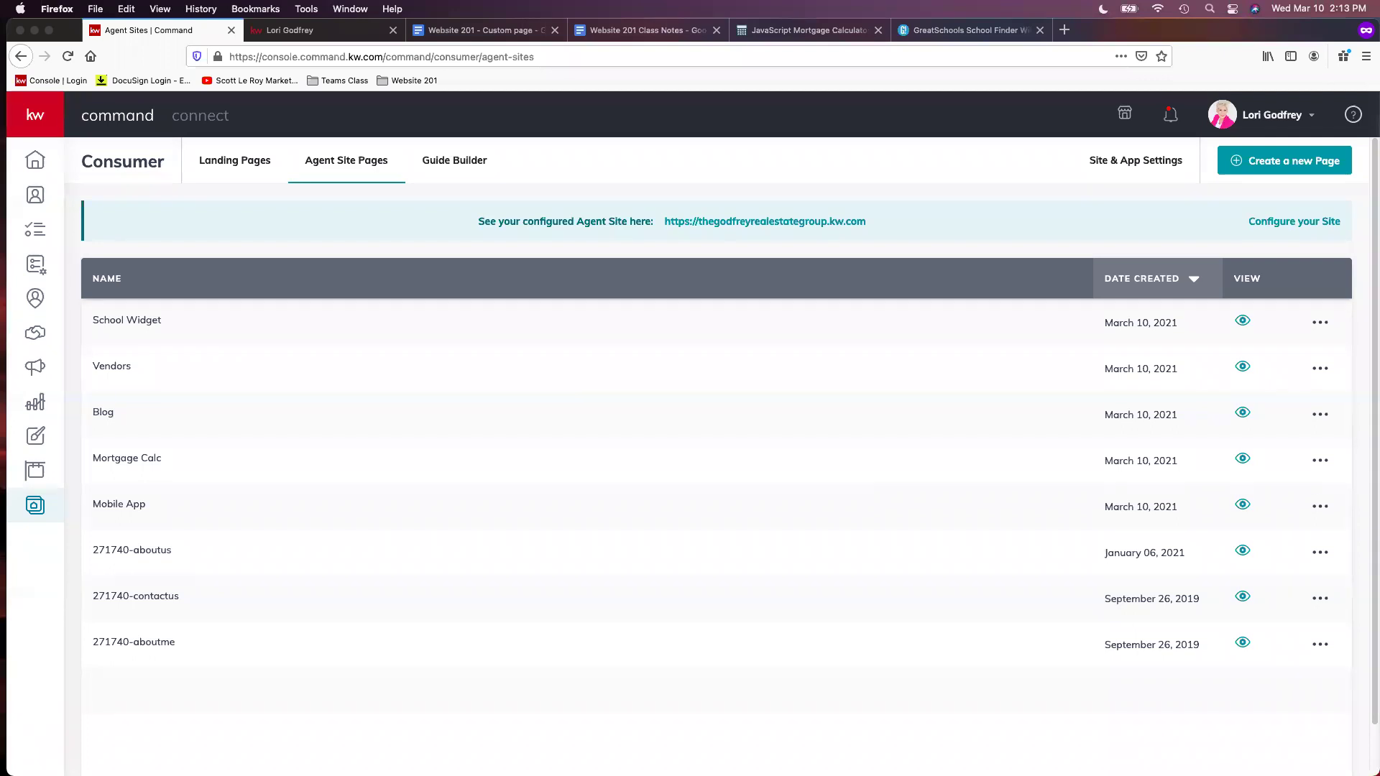
click(362, 28)
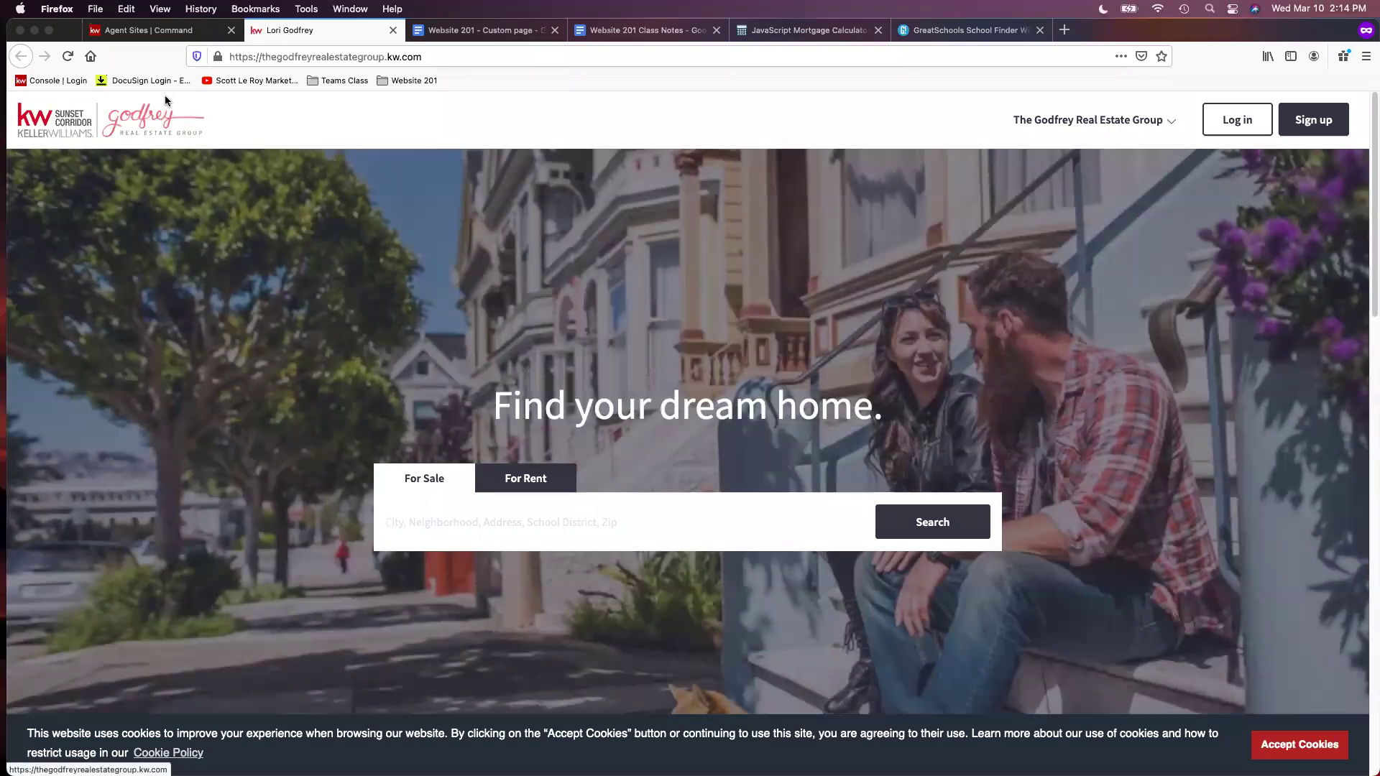
Accept the cookie notice and scroll through the 'Find your dream home.' home page
scroll(1014, 172, down, 4)
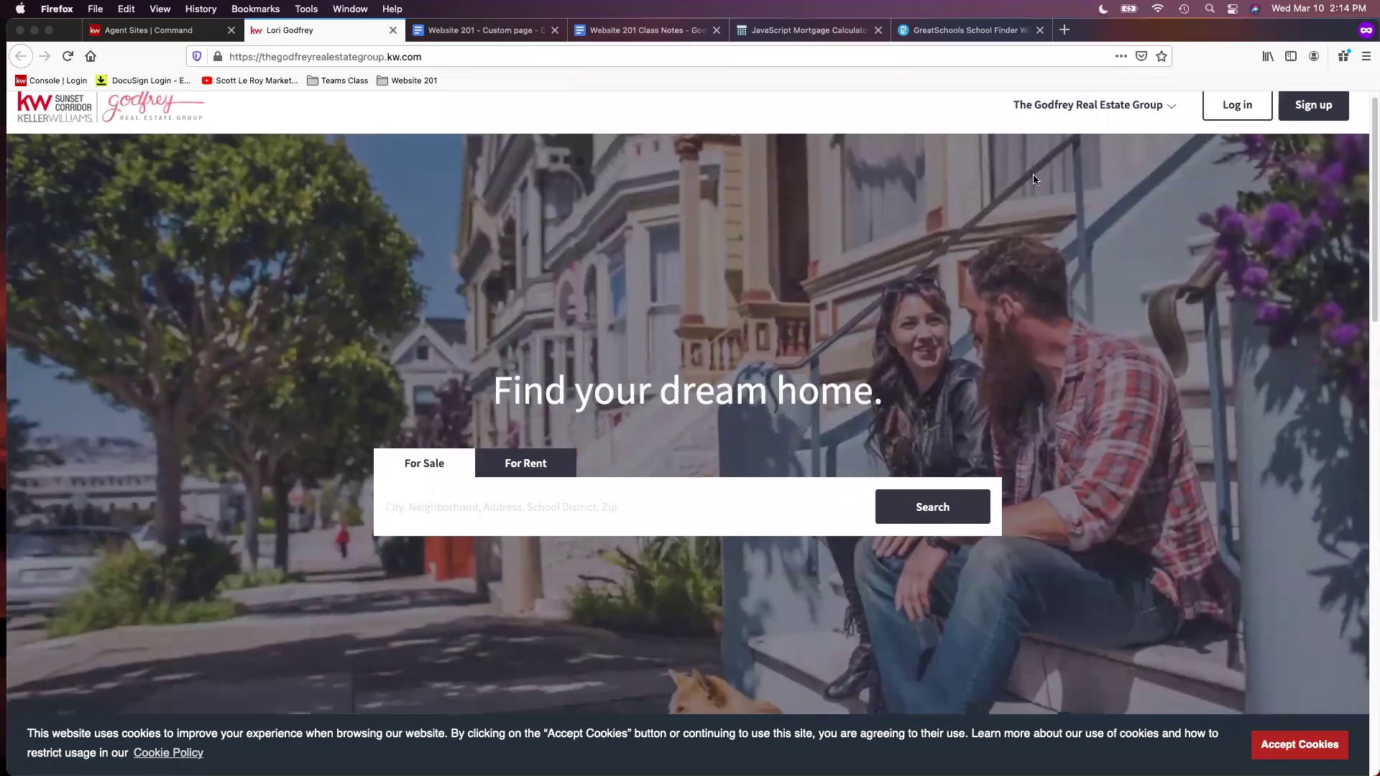
click(1328, 746)
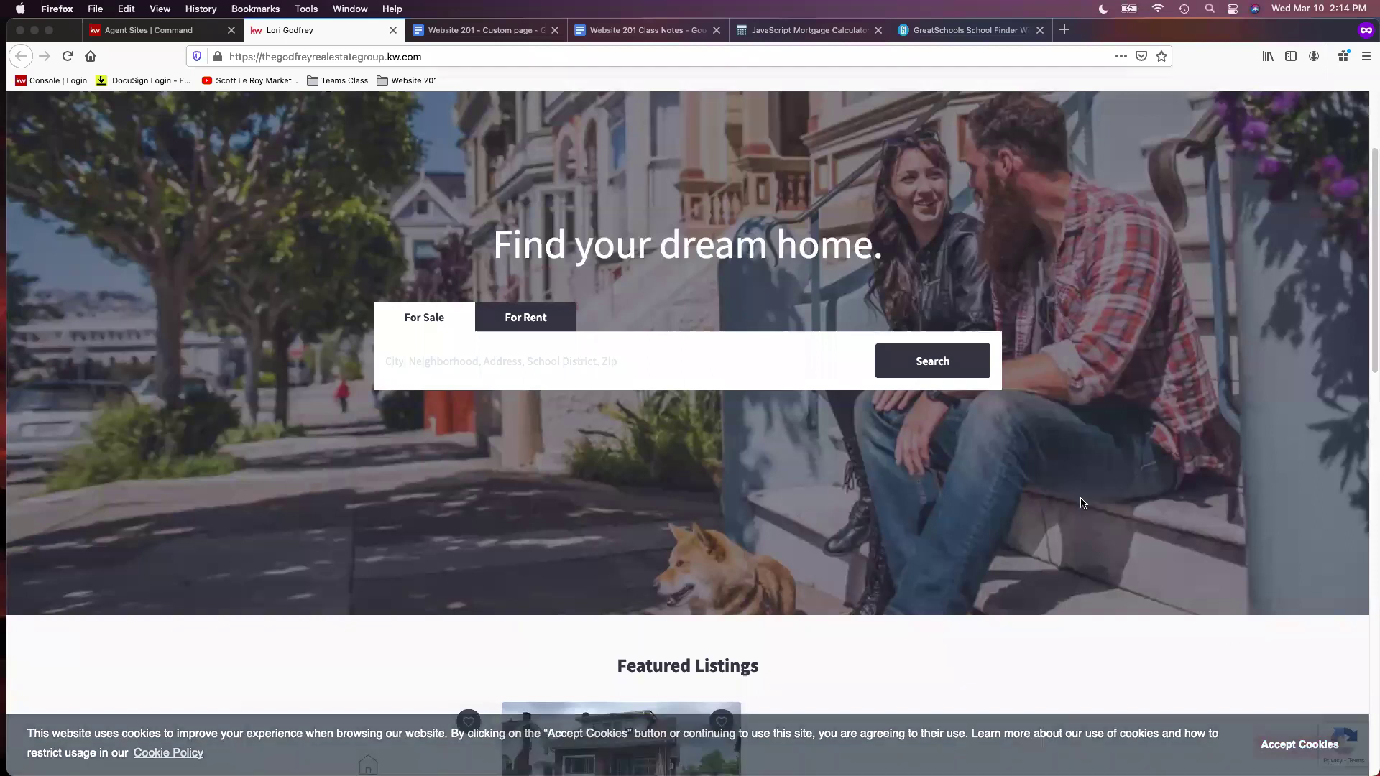
scroll(1087, 483, down, 10)
scroll(1095, 479, down, 3)
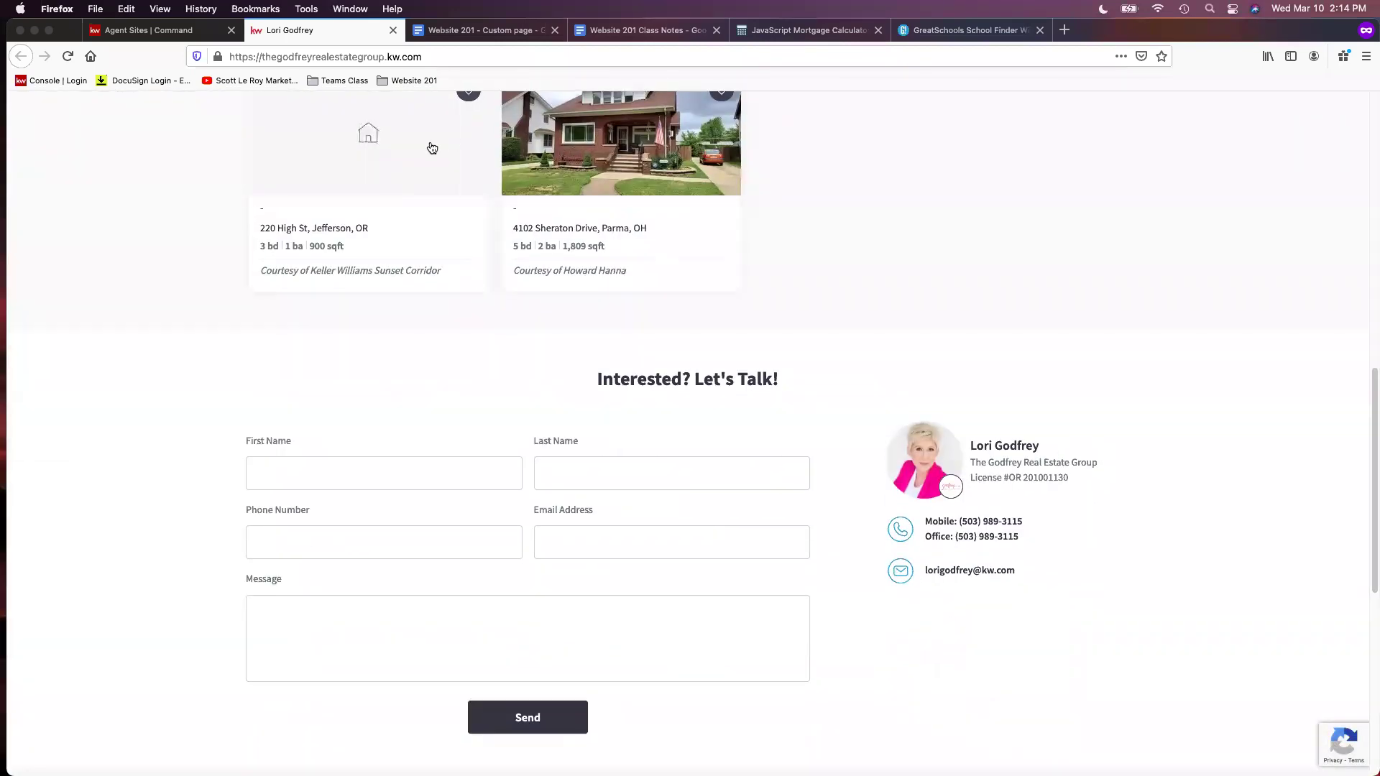
scroll(598, 268, up, 2)
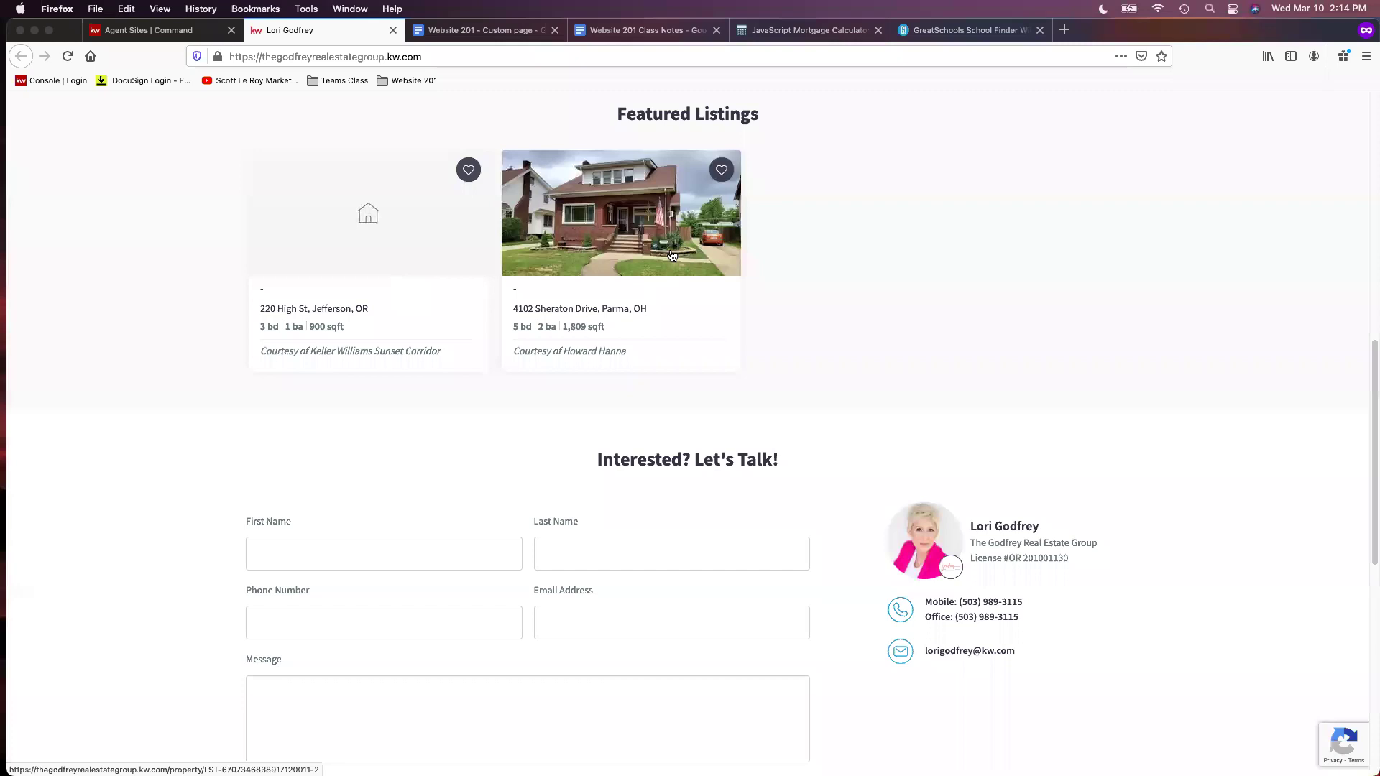
scroll(1058, 277, down, 1)
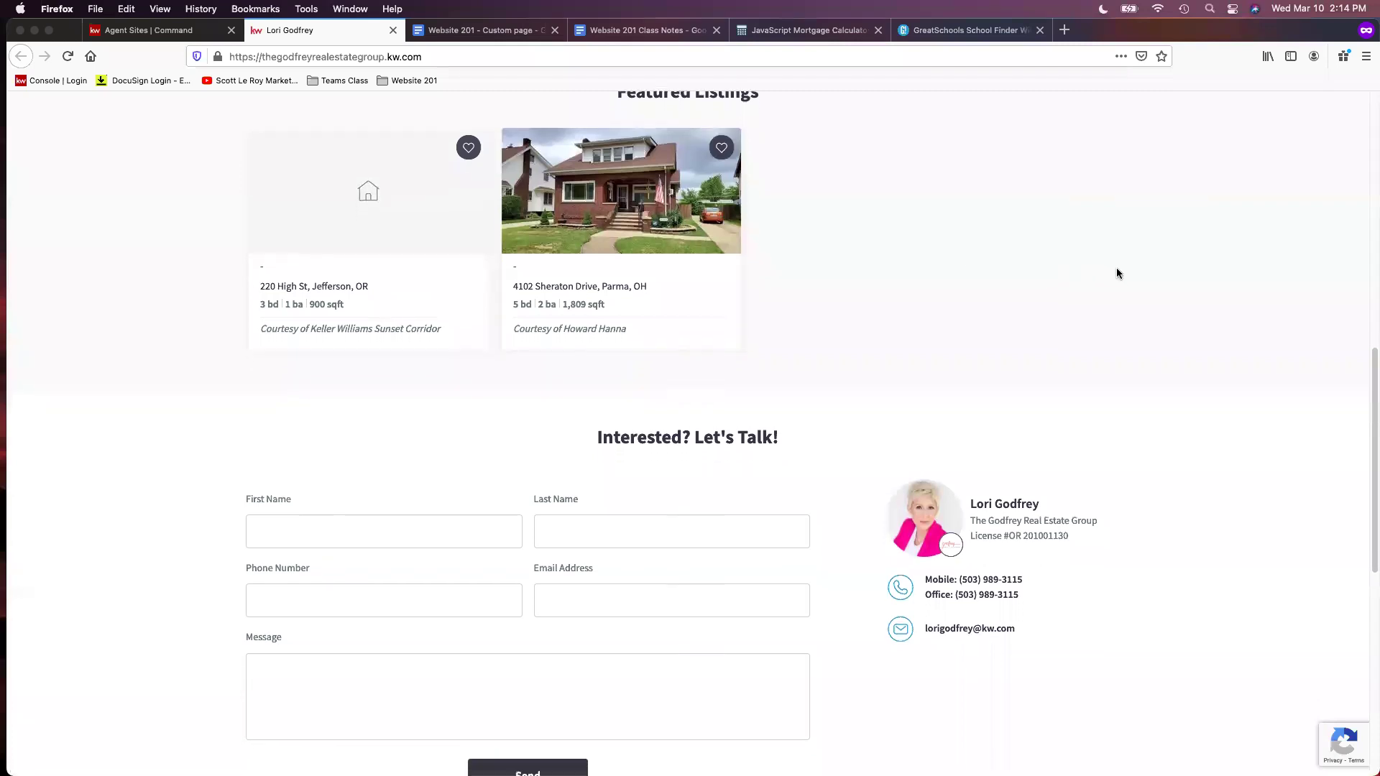
scroll(1013, 286, up, 1)
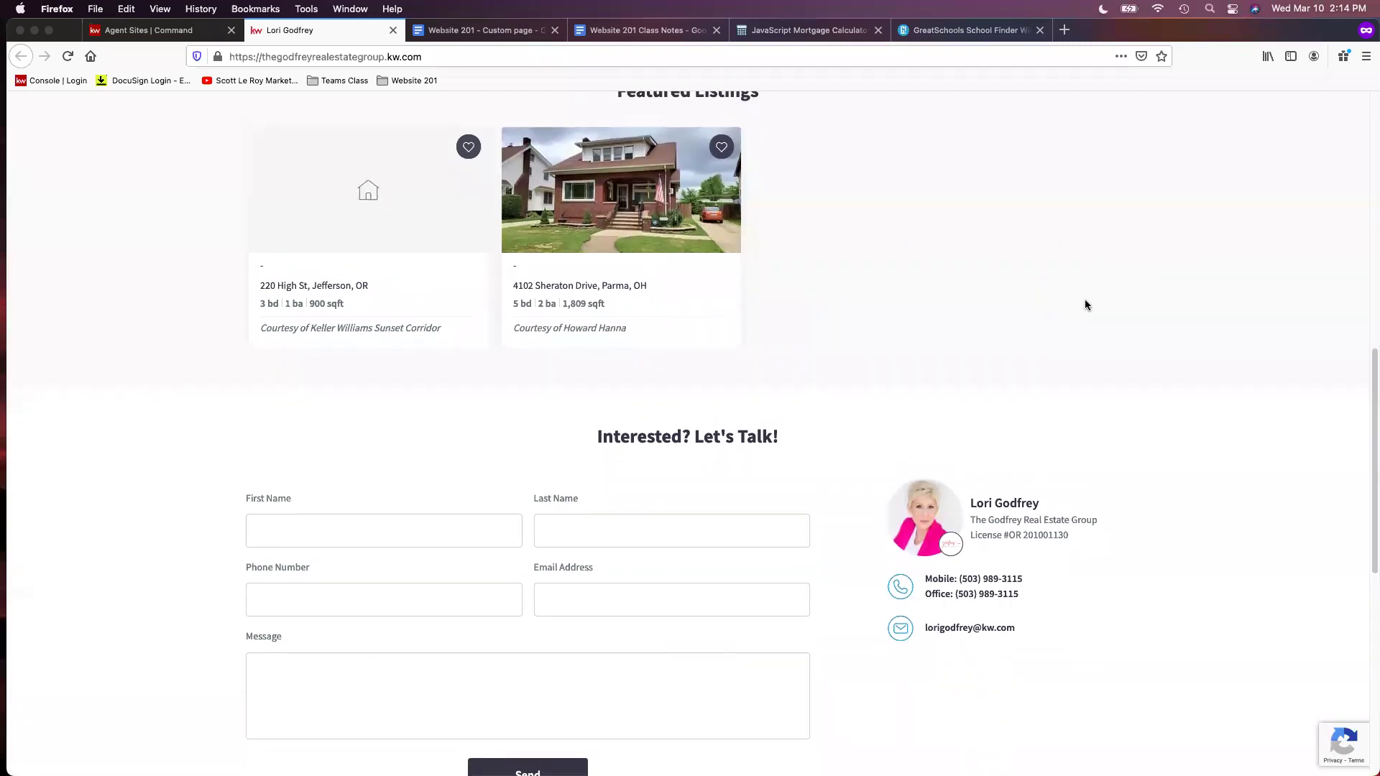
scroll(1138, 302, up, 2)
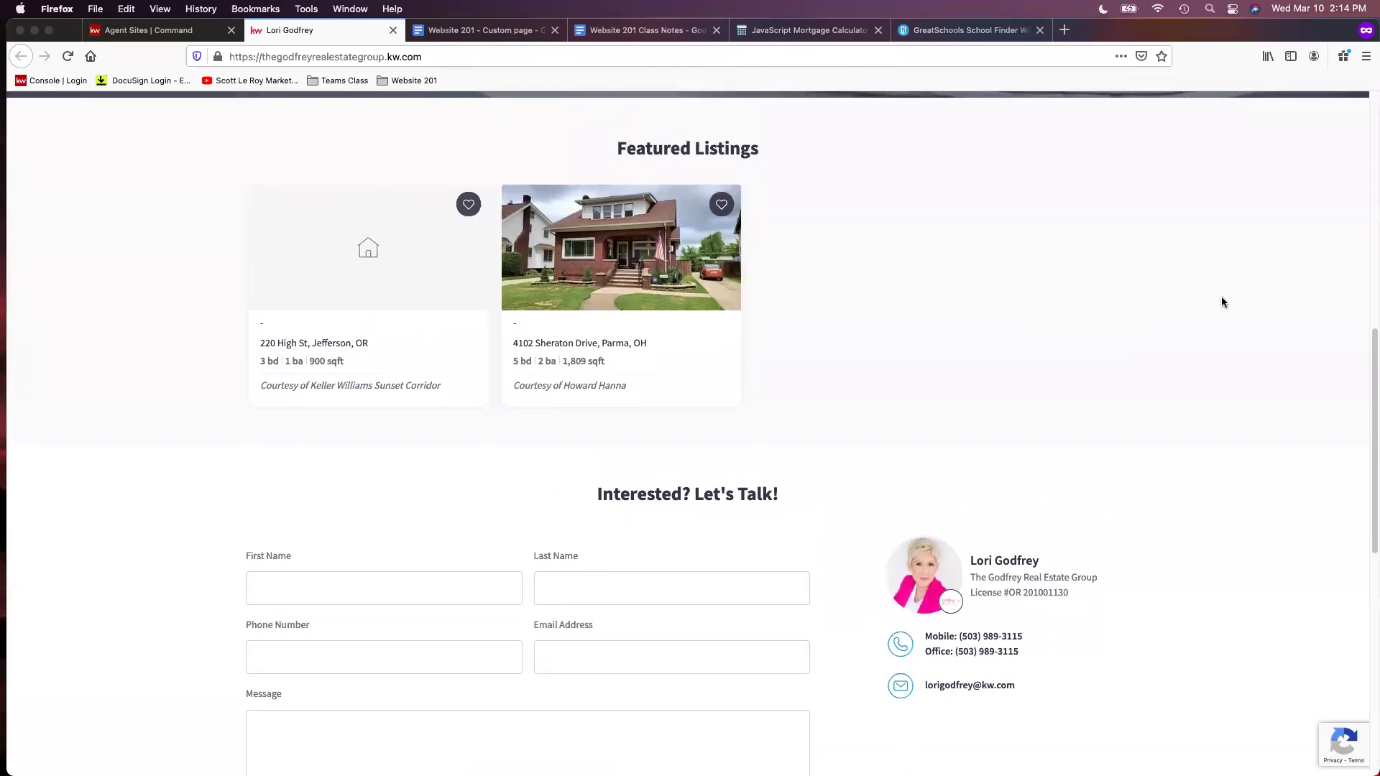
scroll(1231, 302, down, 1)
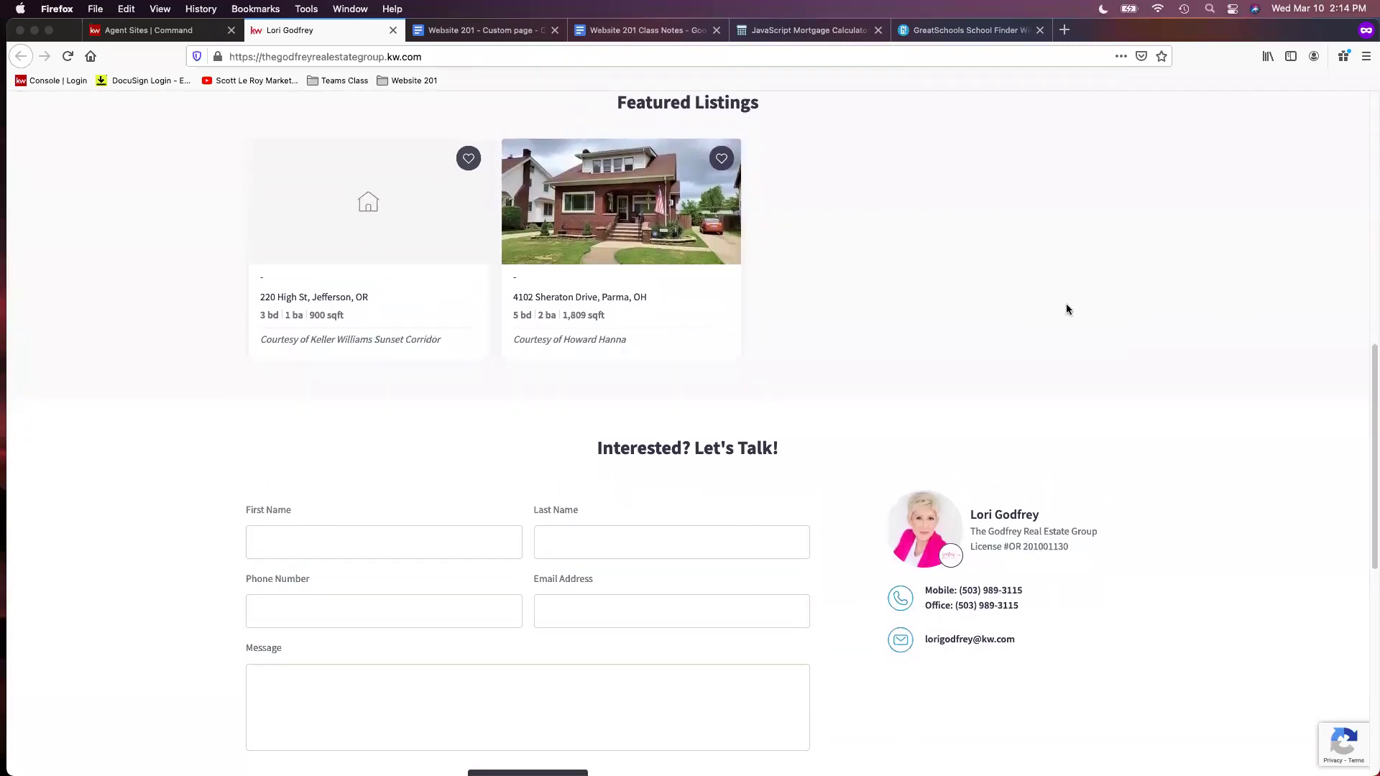
scroll(1087, 322, down, 1)
scroll(1085, 503, up, 10)
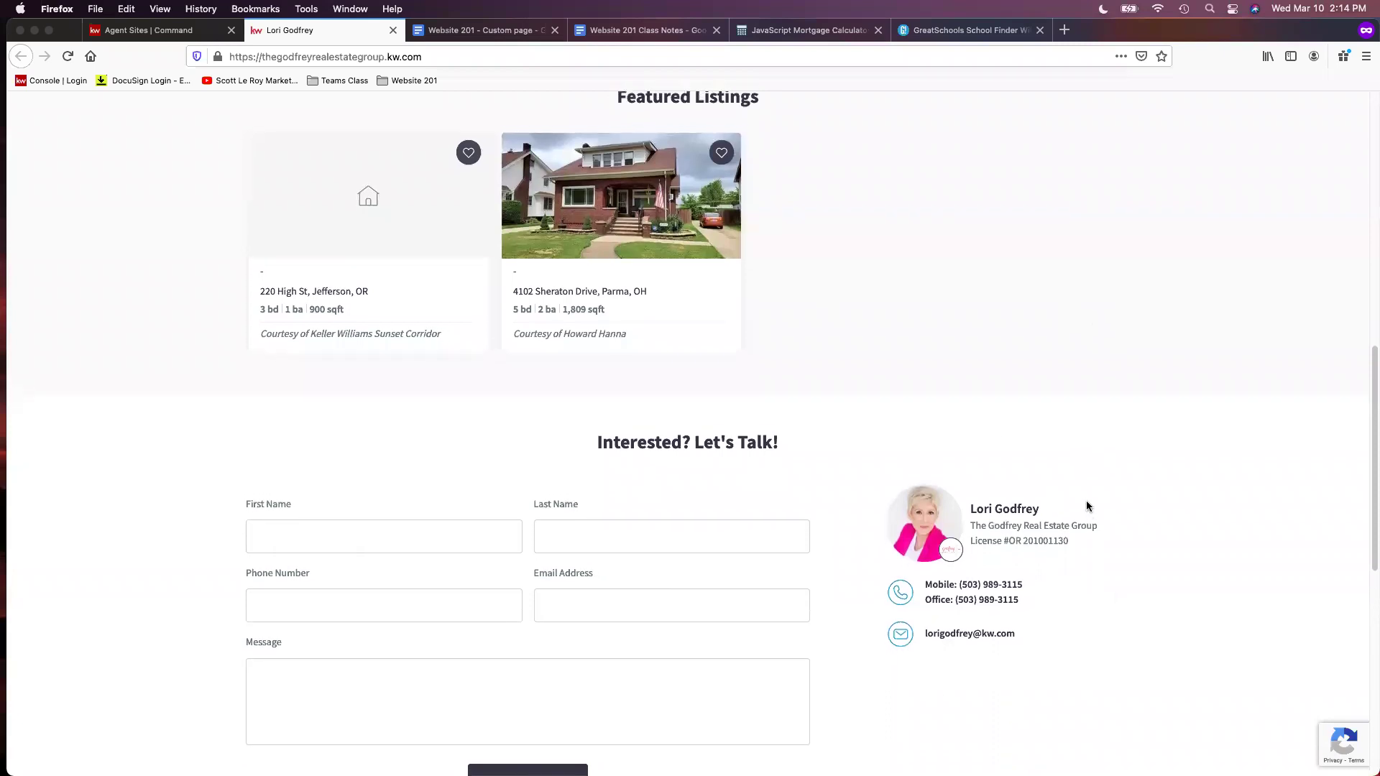
scroll(1119, 461, up, 5)
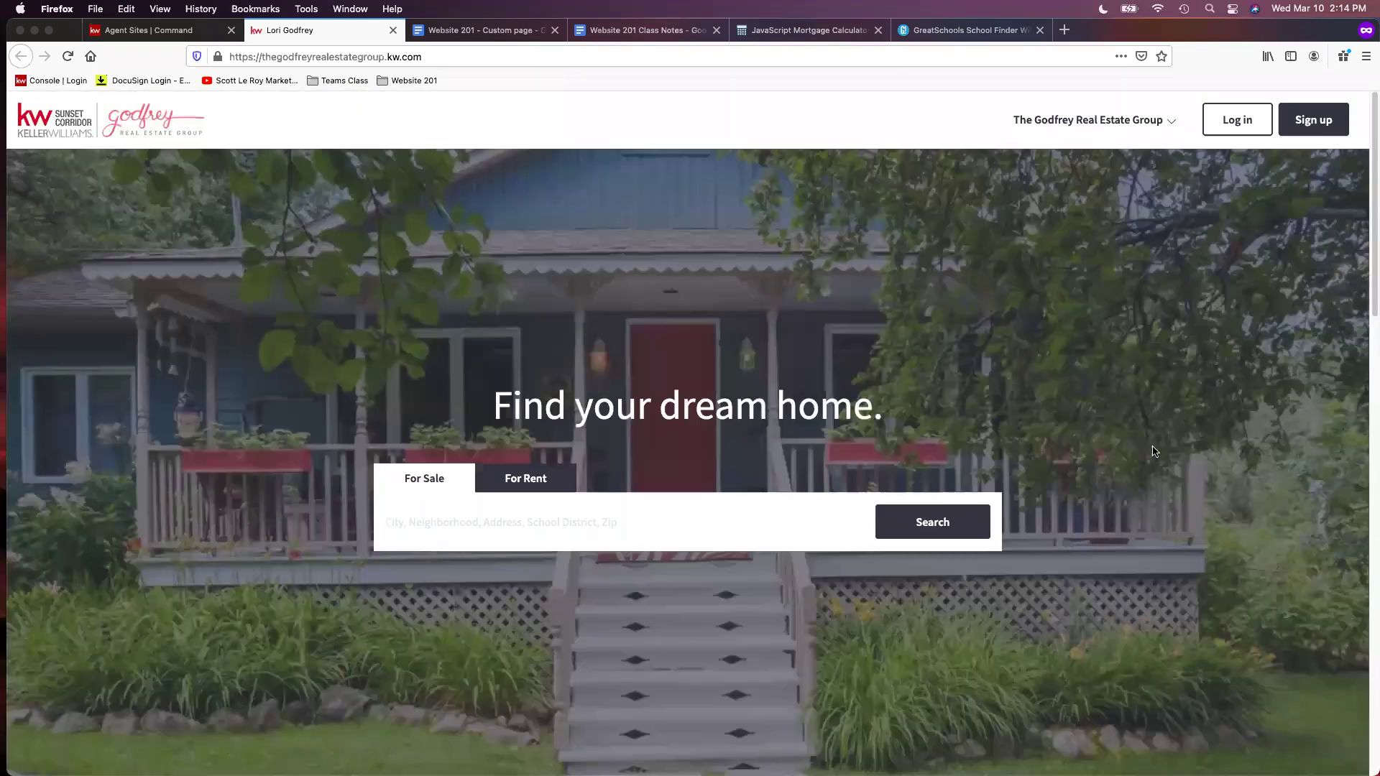
Open the Download My Mobile App page, then browse the Real Estate Blog page
click(1078, 128)
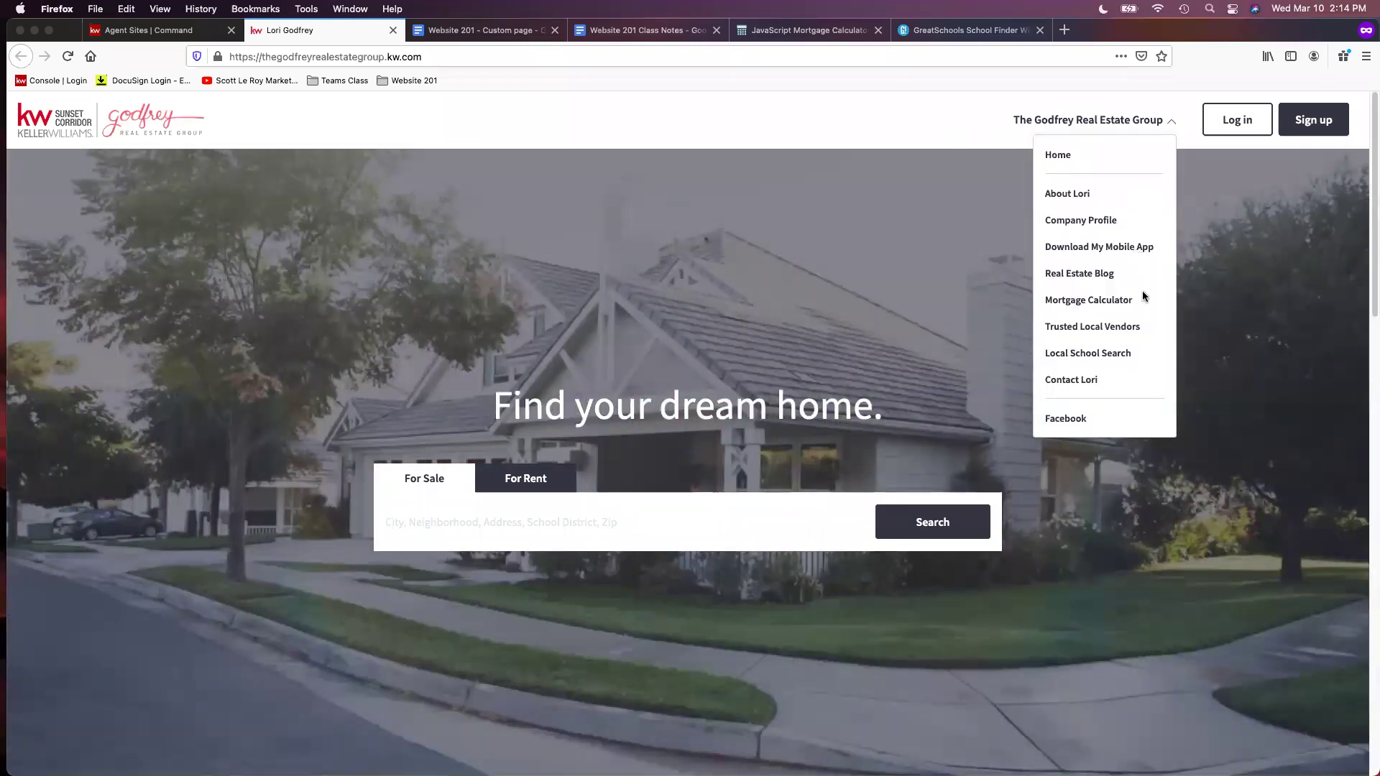
click(1097, 248)
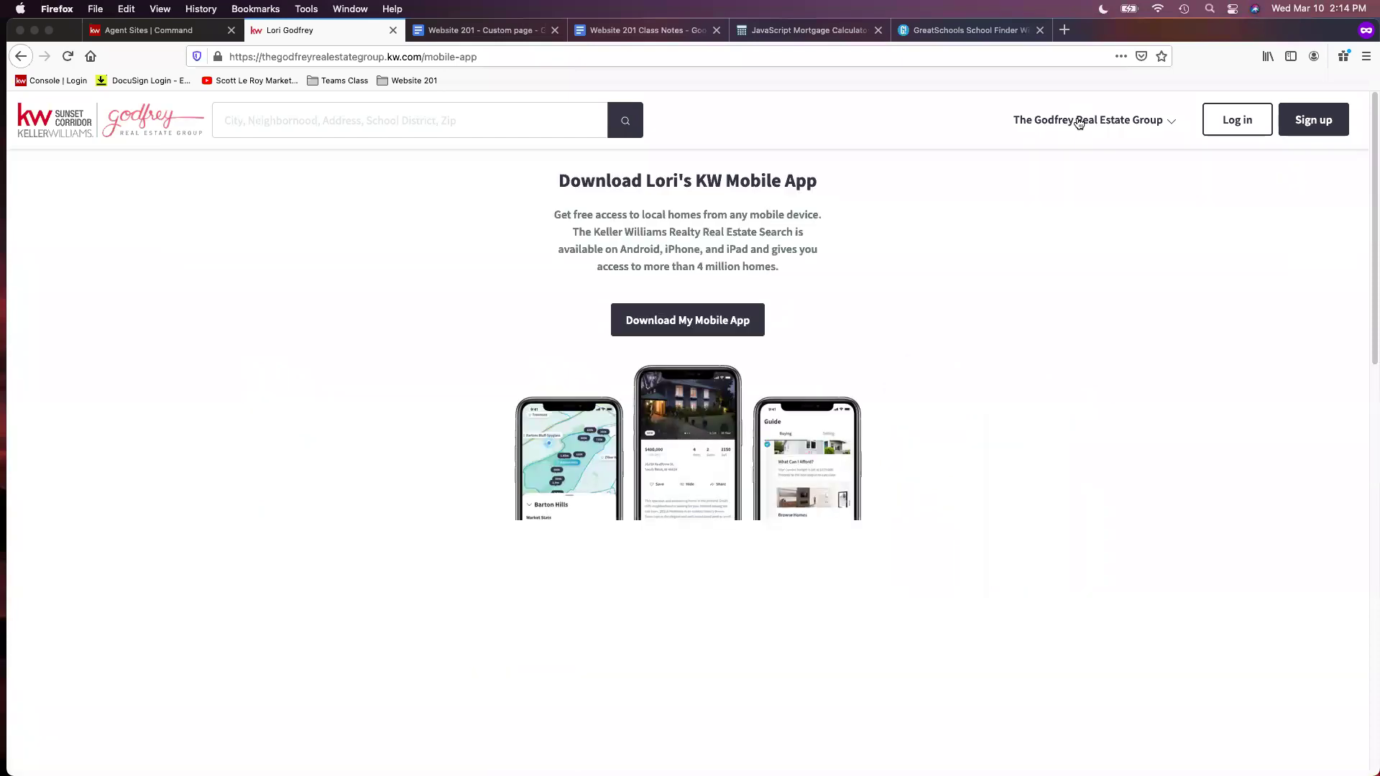
mouse_move(1079, 121)
click(1107, 276)
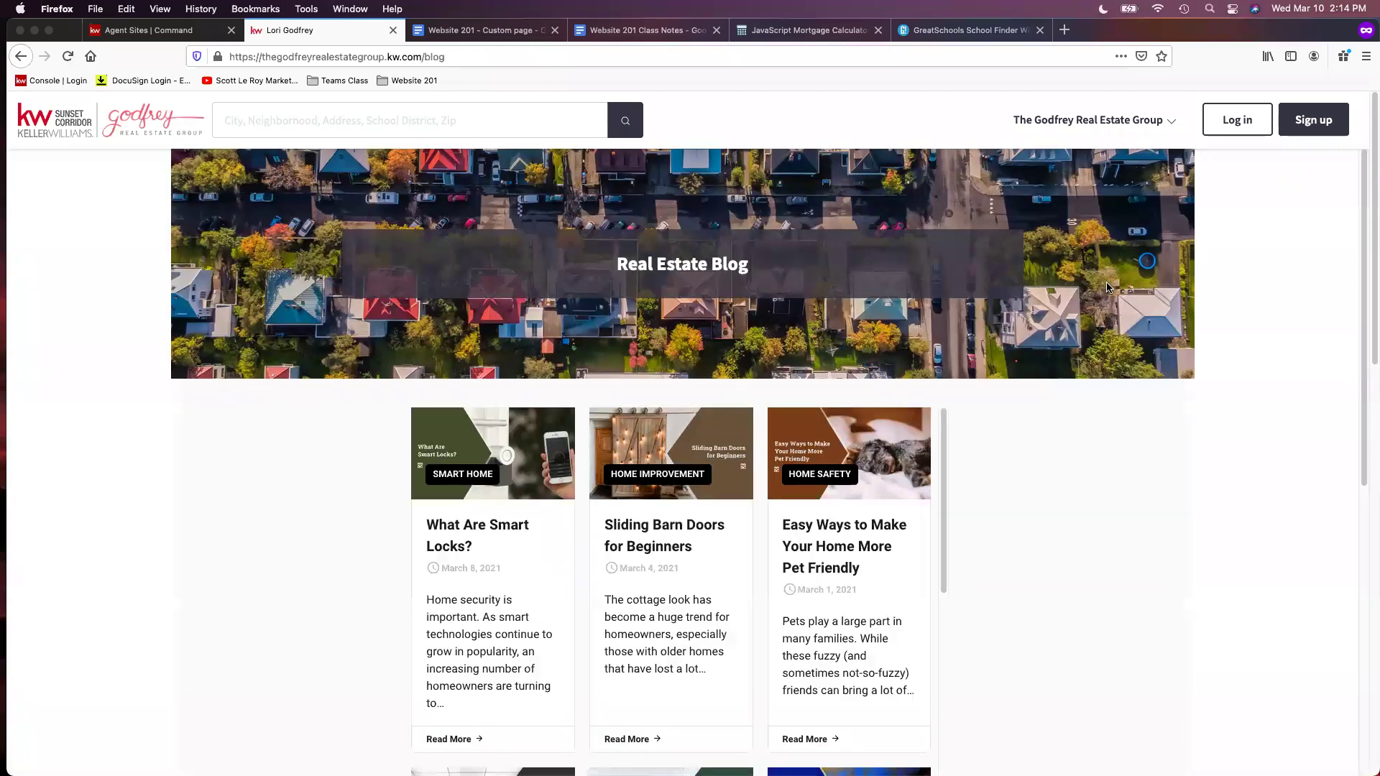
scroll(1124, 371, down, 3)
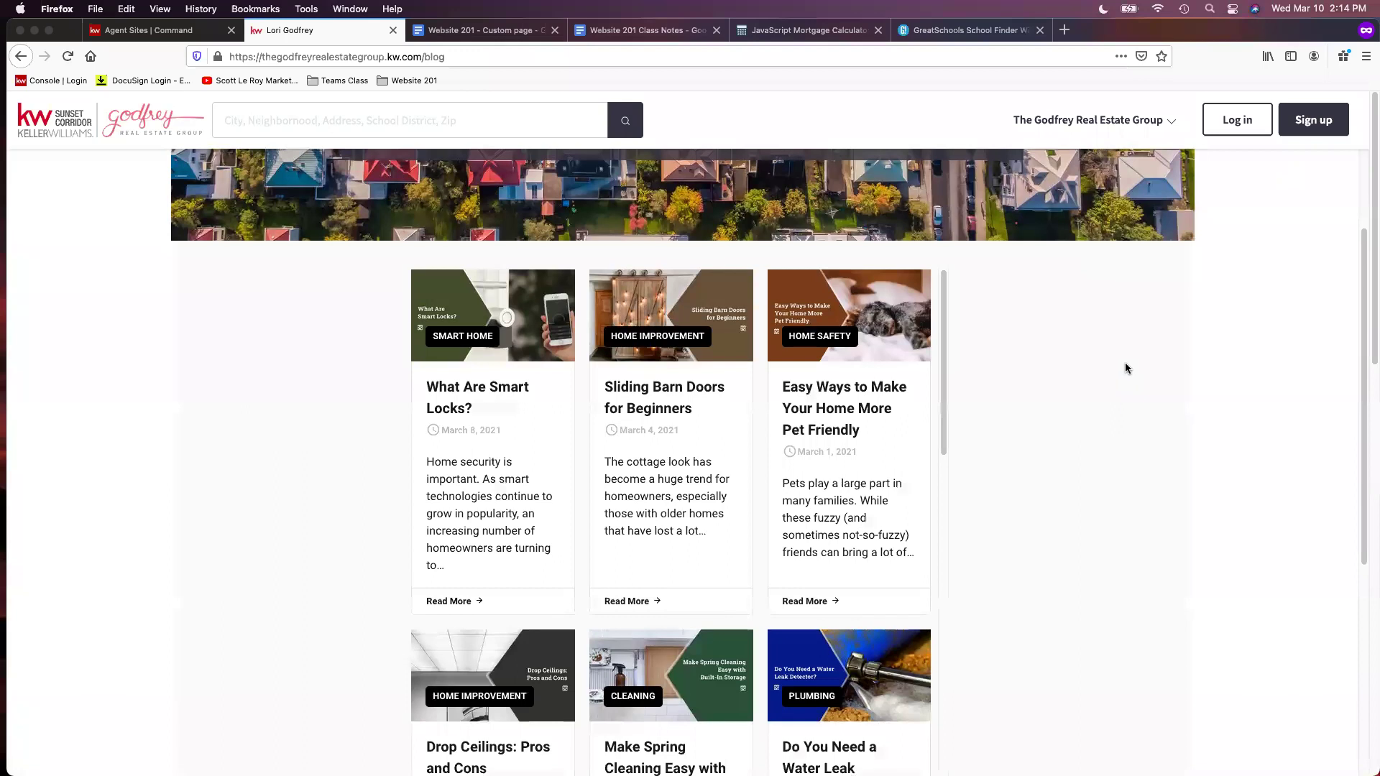
scroll(1126, 368, down, 3)
scroll(887, 388, down, 3)
scroll(933, 345, down, 10)
scroll(1081, 344, up, 8)
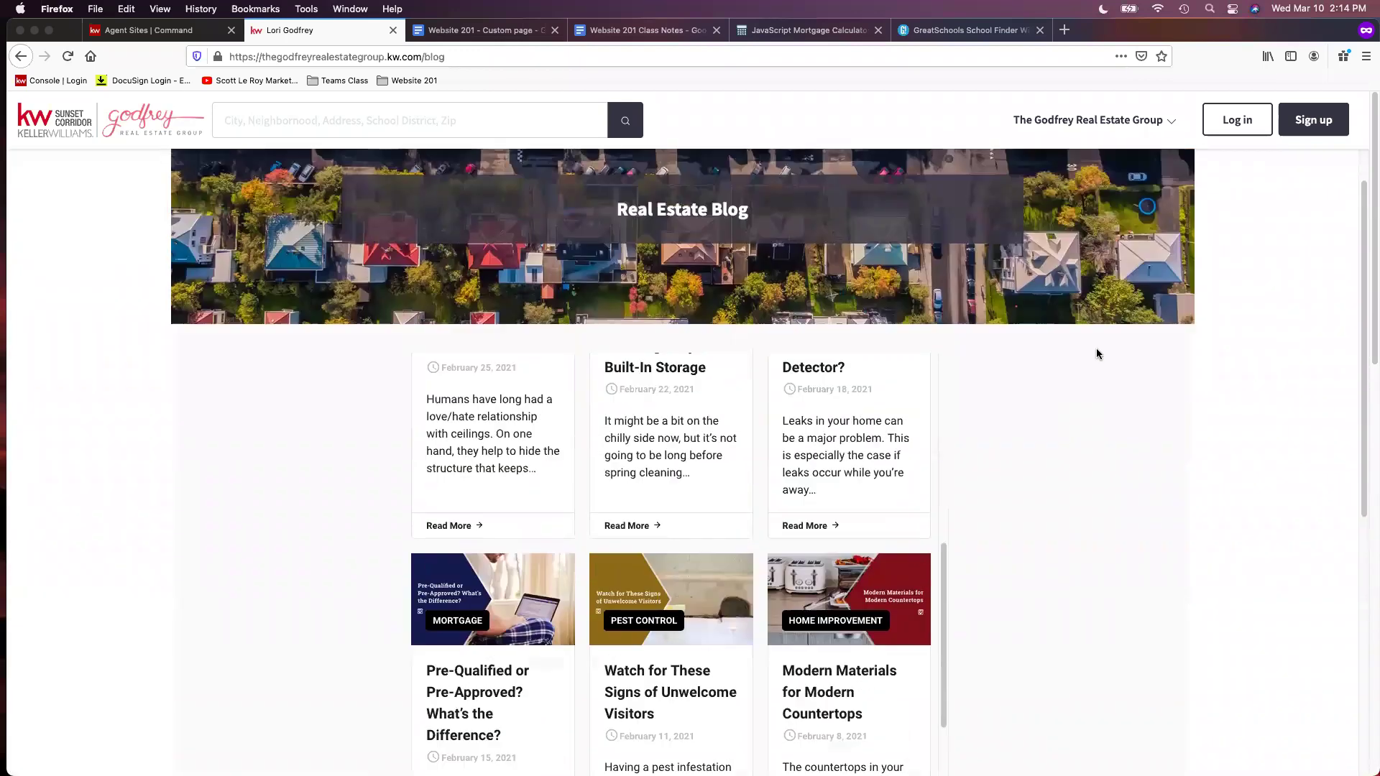
scroll(1097, 354, up, 1)
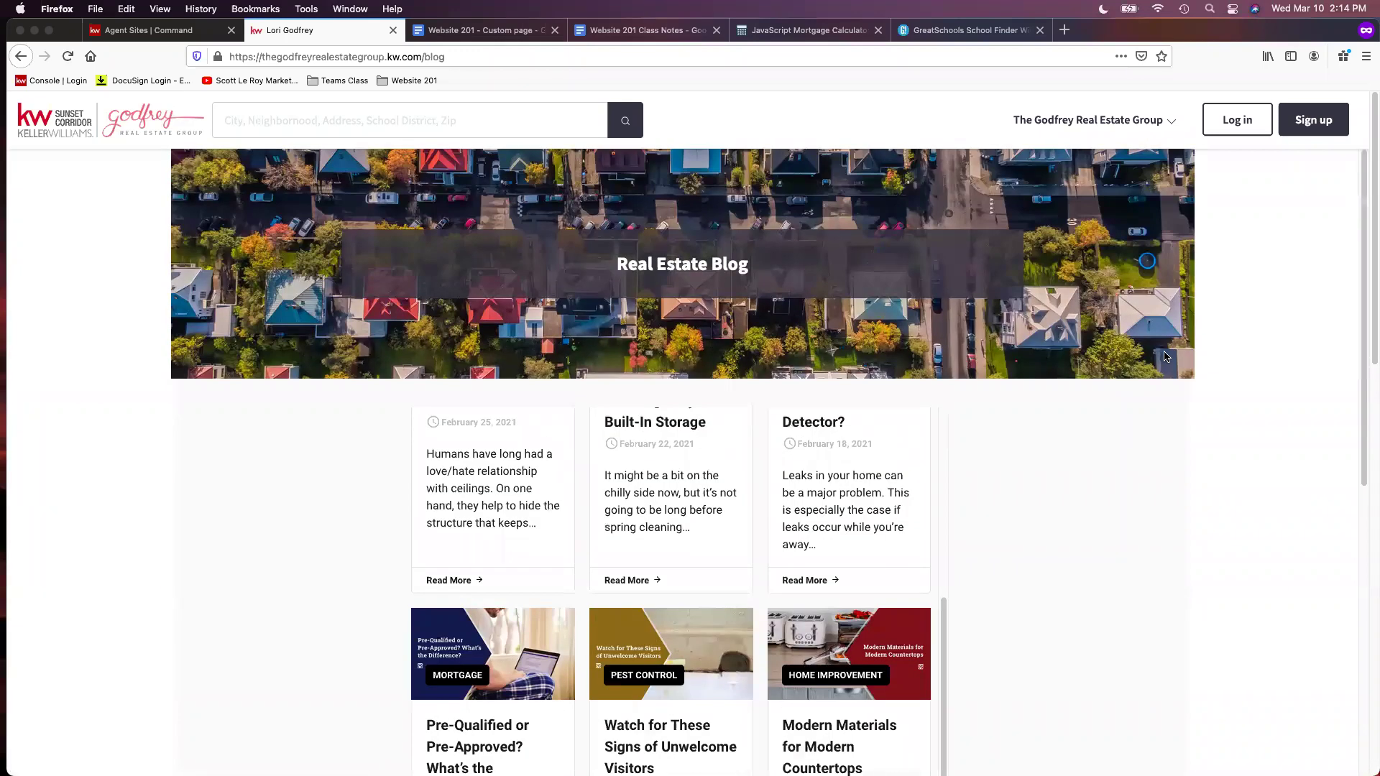
Visit the Mortgage Calculator, Trusted Local Vendors and Local School Search pages in turn
click(1096, 128)
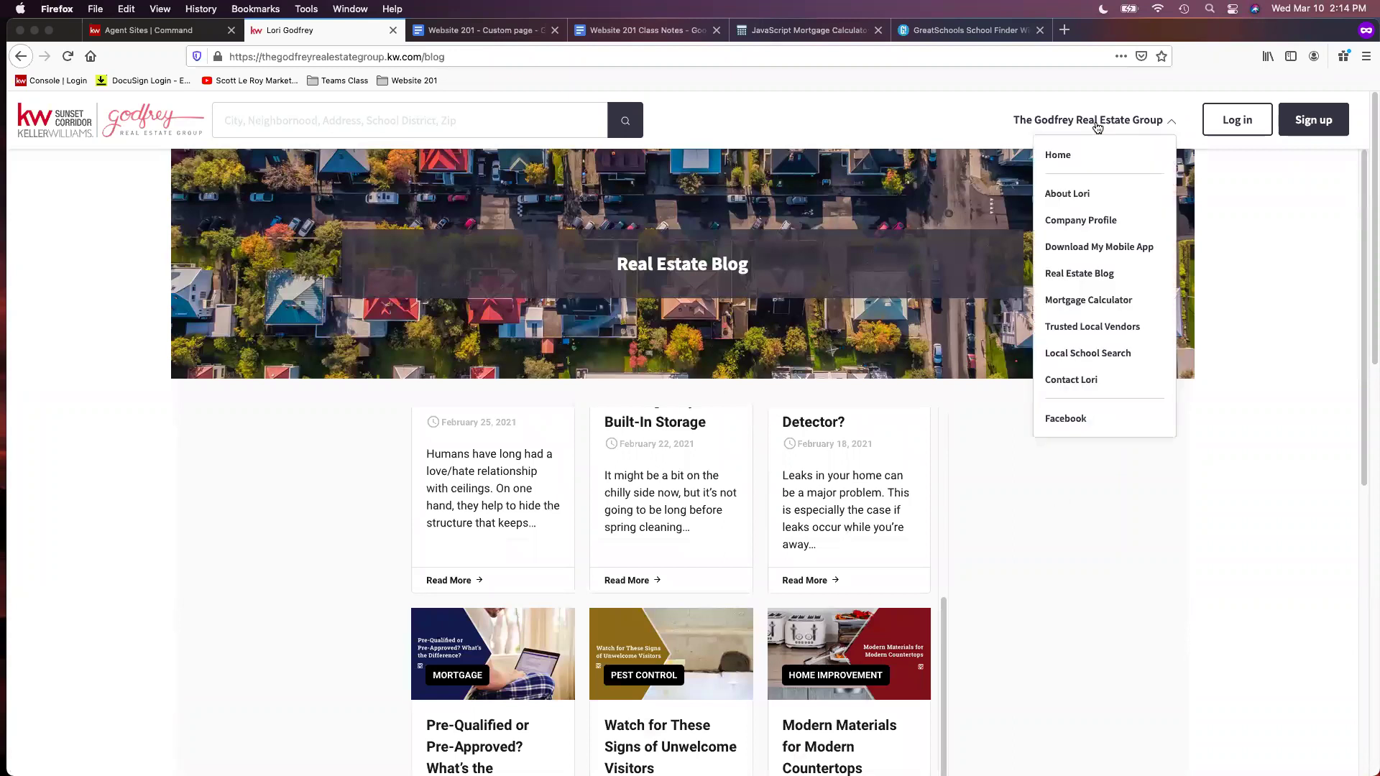
click(1114, 302)
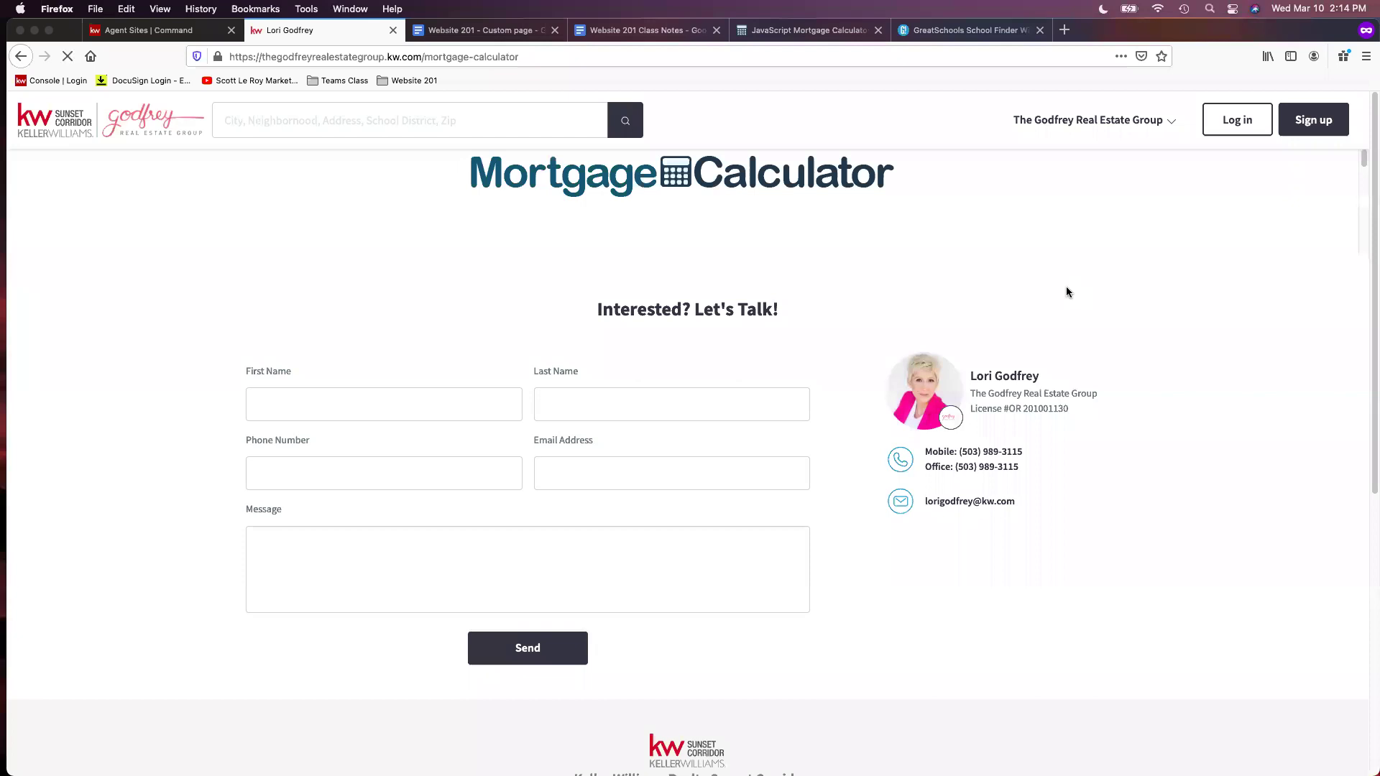
click(1126, 128)
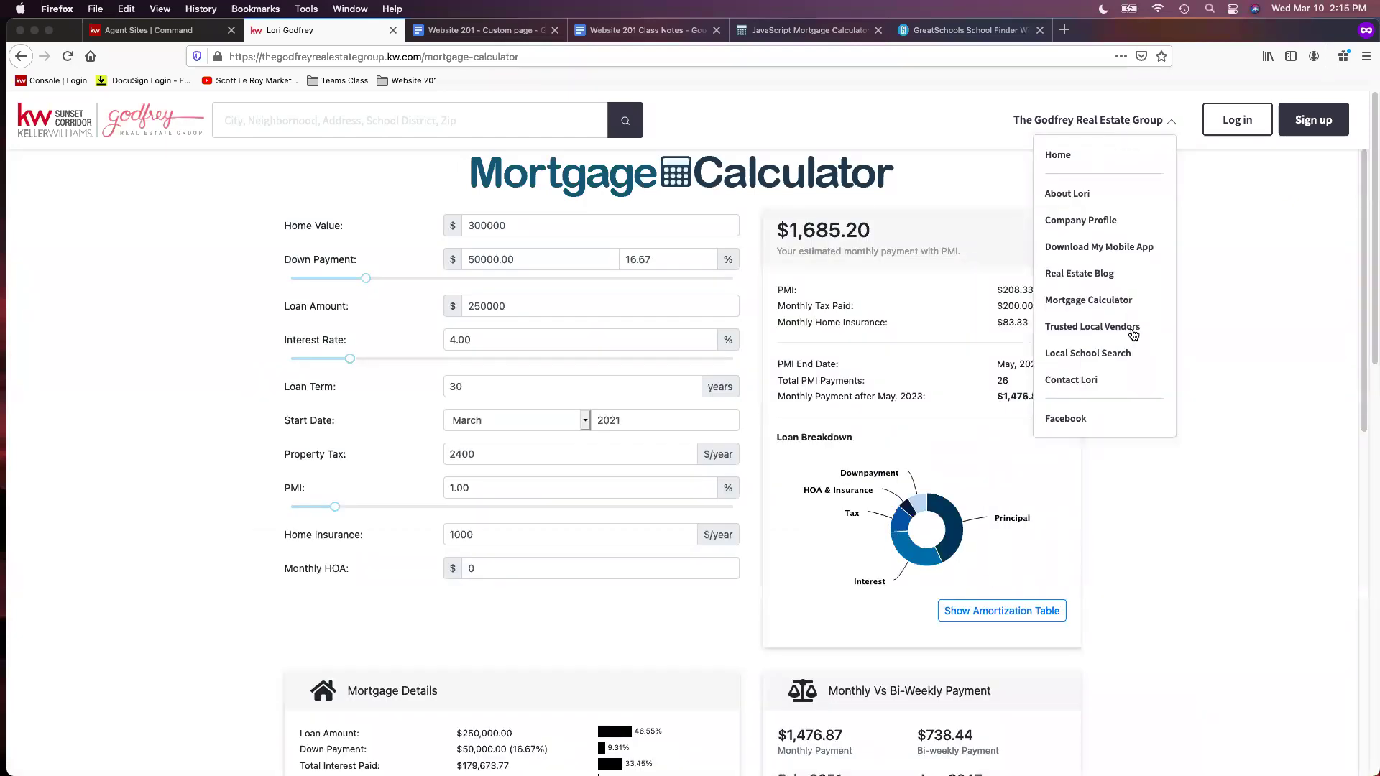
click(1128, 329)
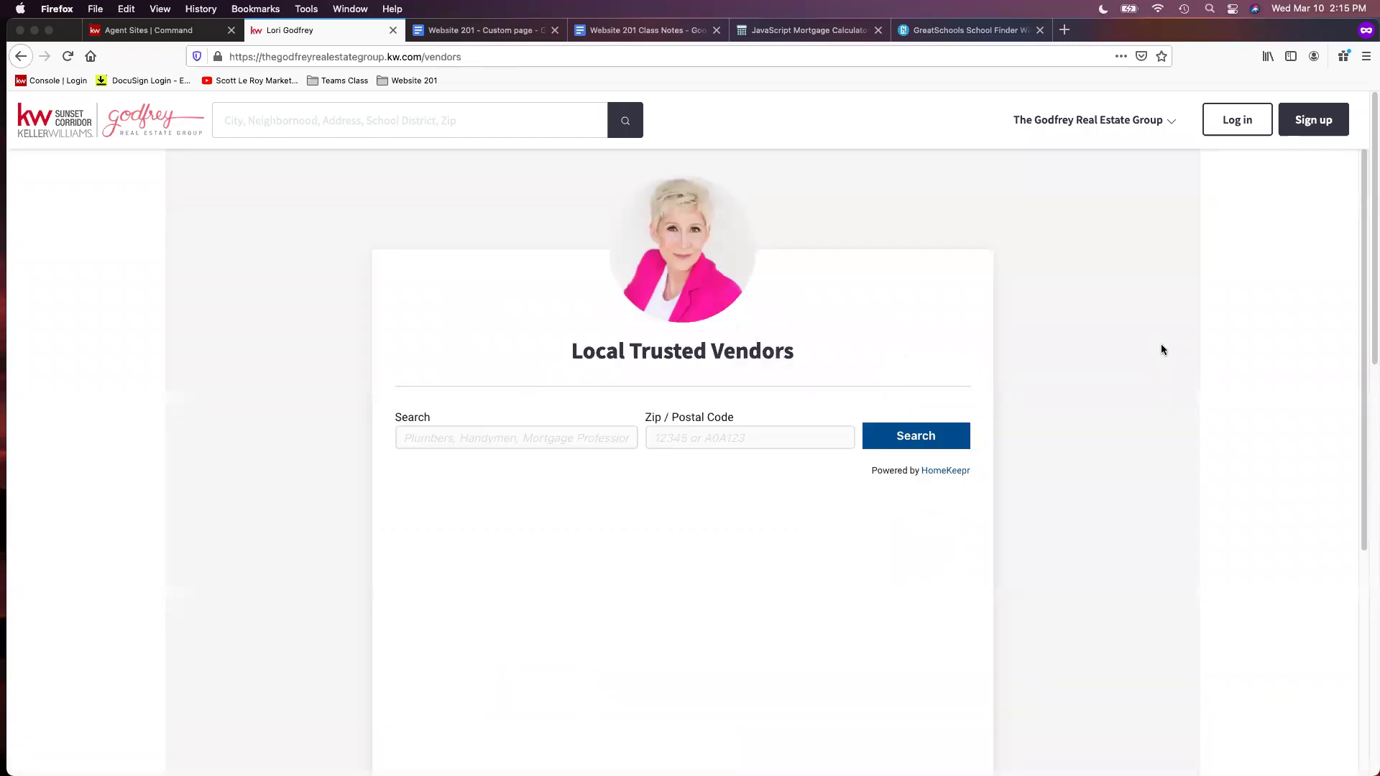
click(1134, 126)
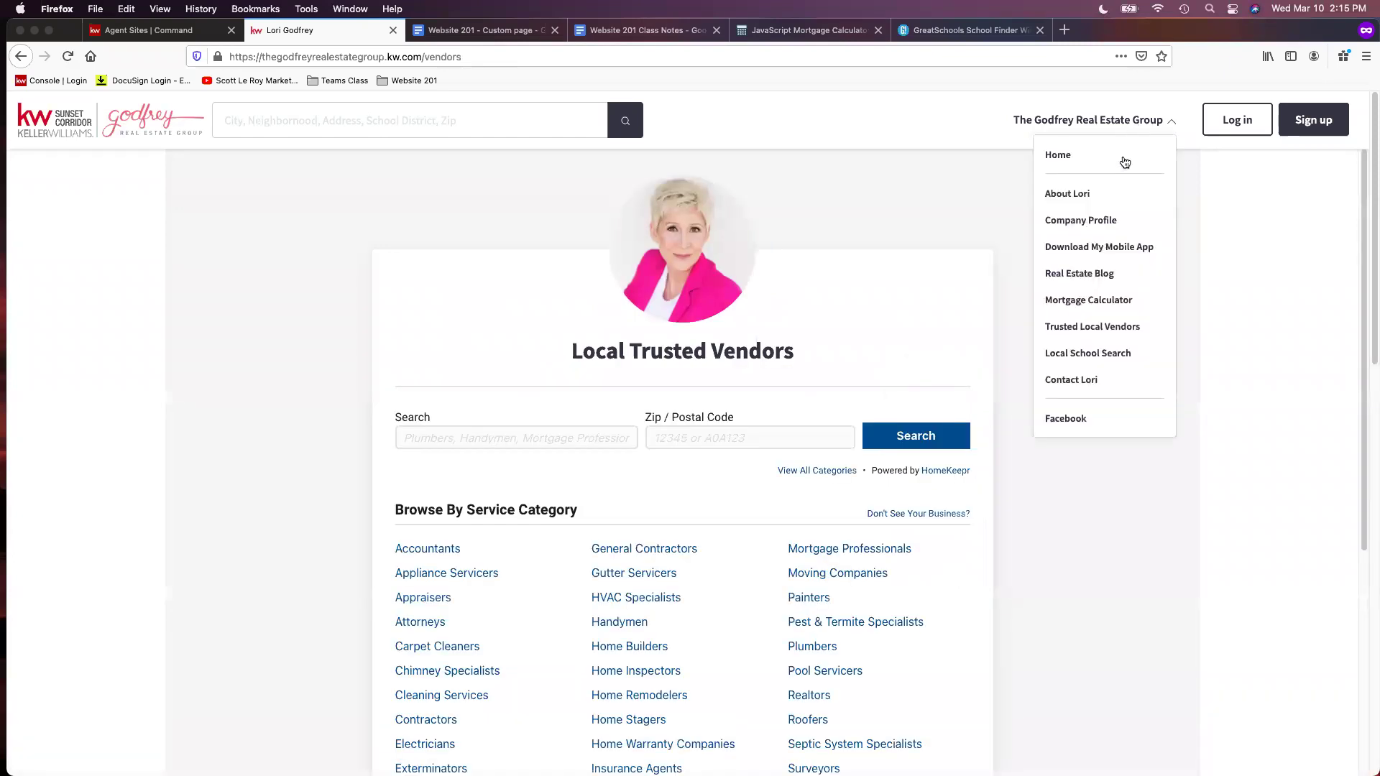
click(1125, 351)
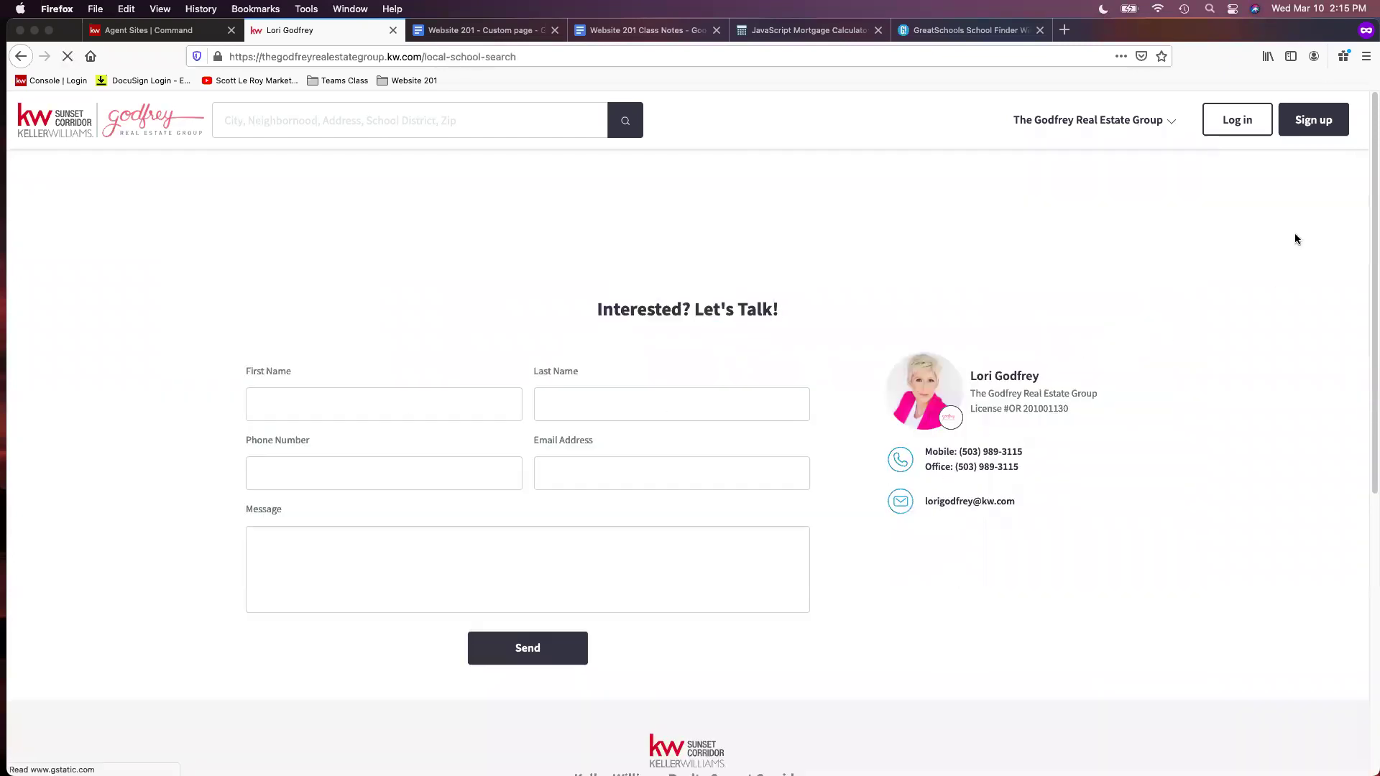
Scroll to confirm the GreatSchools Orlando map loaded, then go back to the Agent Sites tab
scroll(1115, 246, down, 2)
scroll(1129, 259, down, 2)
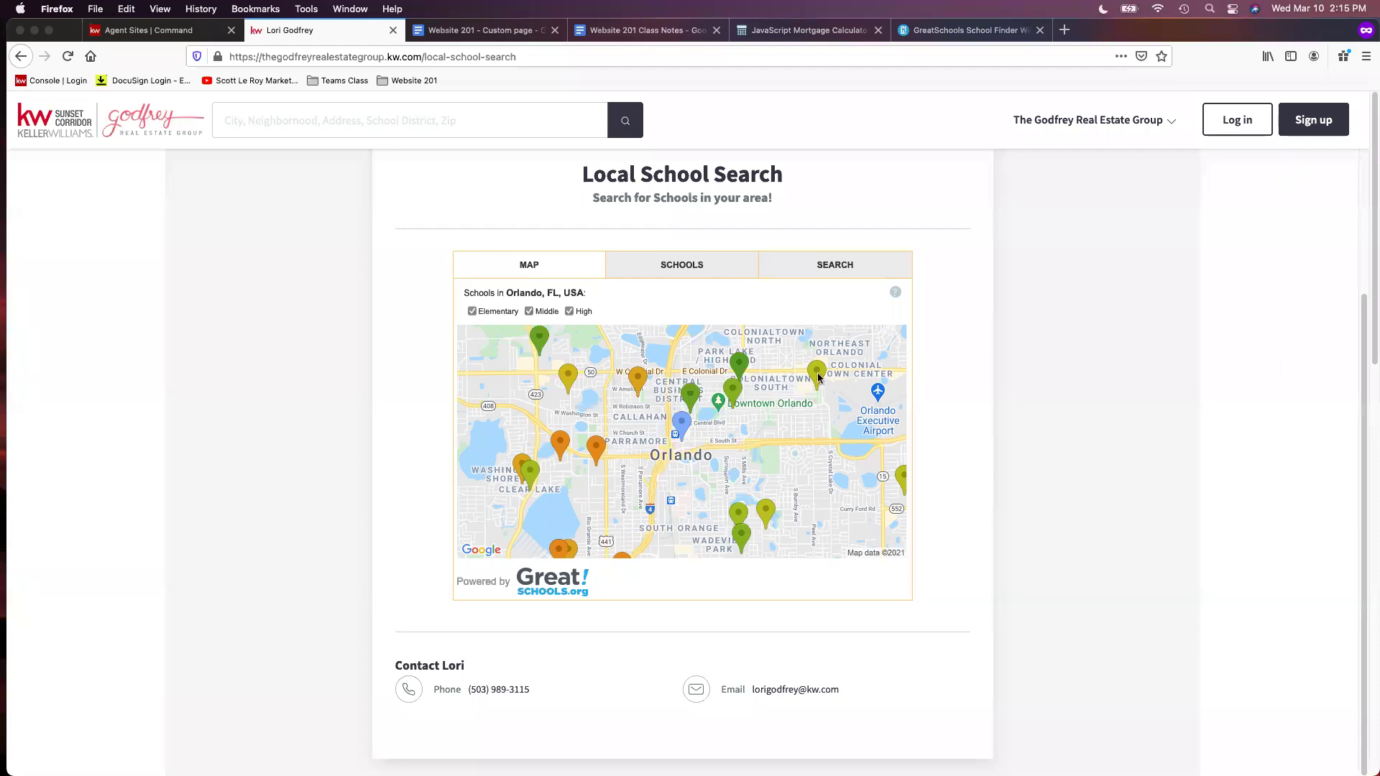
click(164, 30)
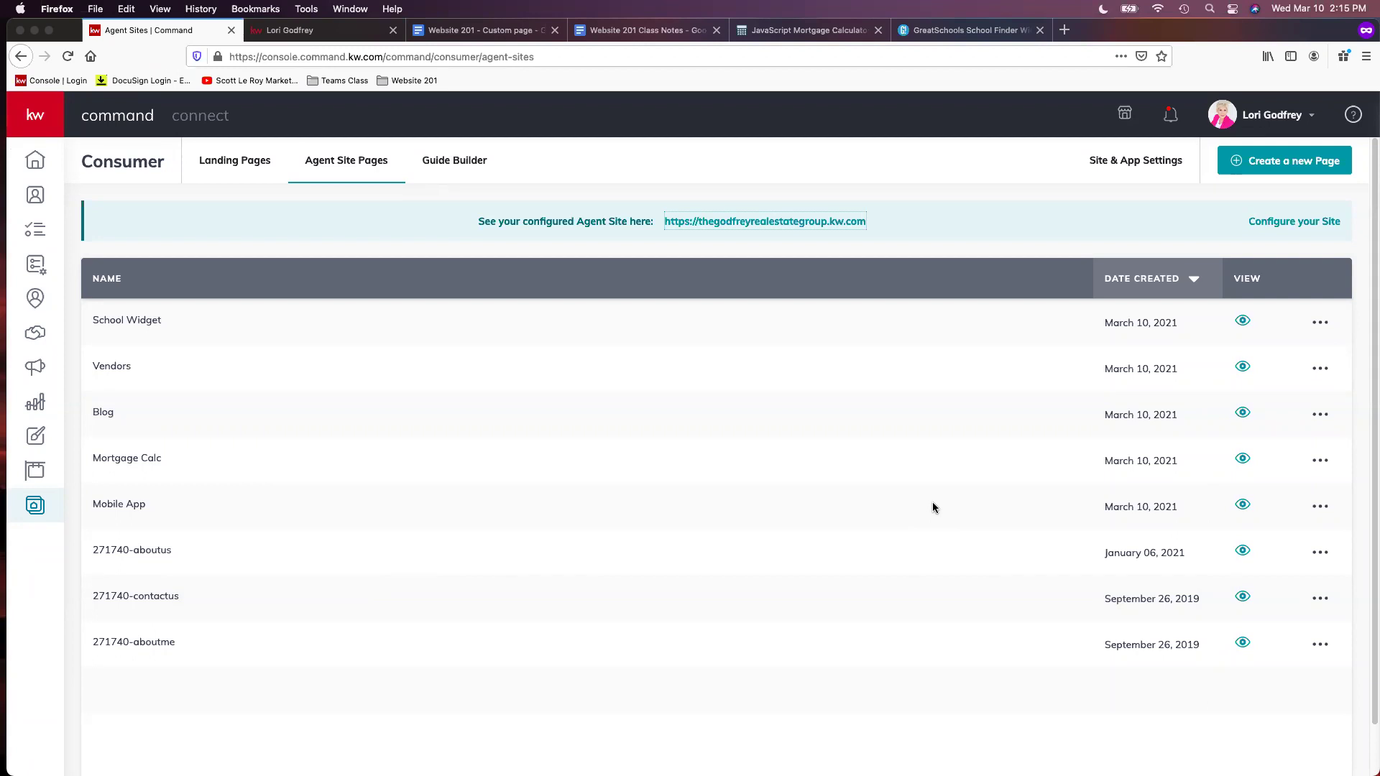
Bring up the 'Website 201 - Custom page' doc and review its two SOLD listings ($800,000, $450,000)
click(493, 32)
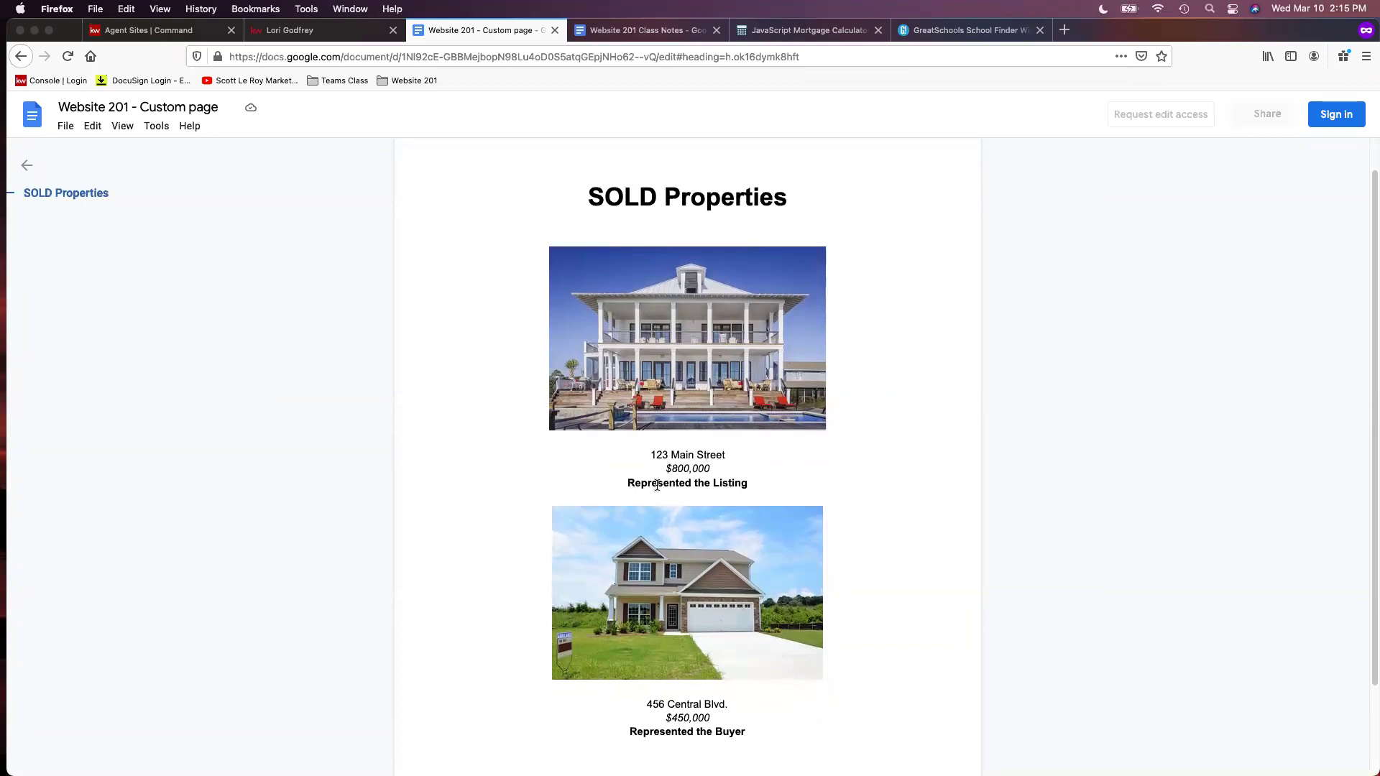
scroll(657, 485, down, 3)
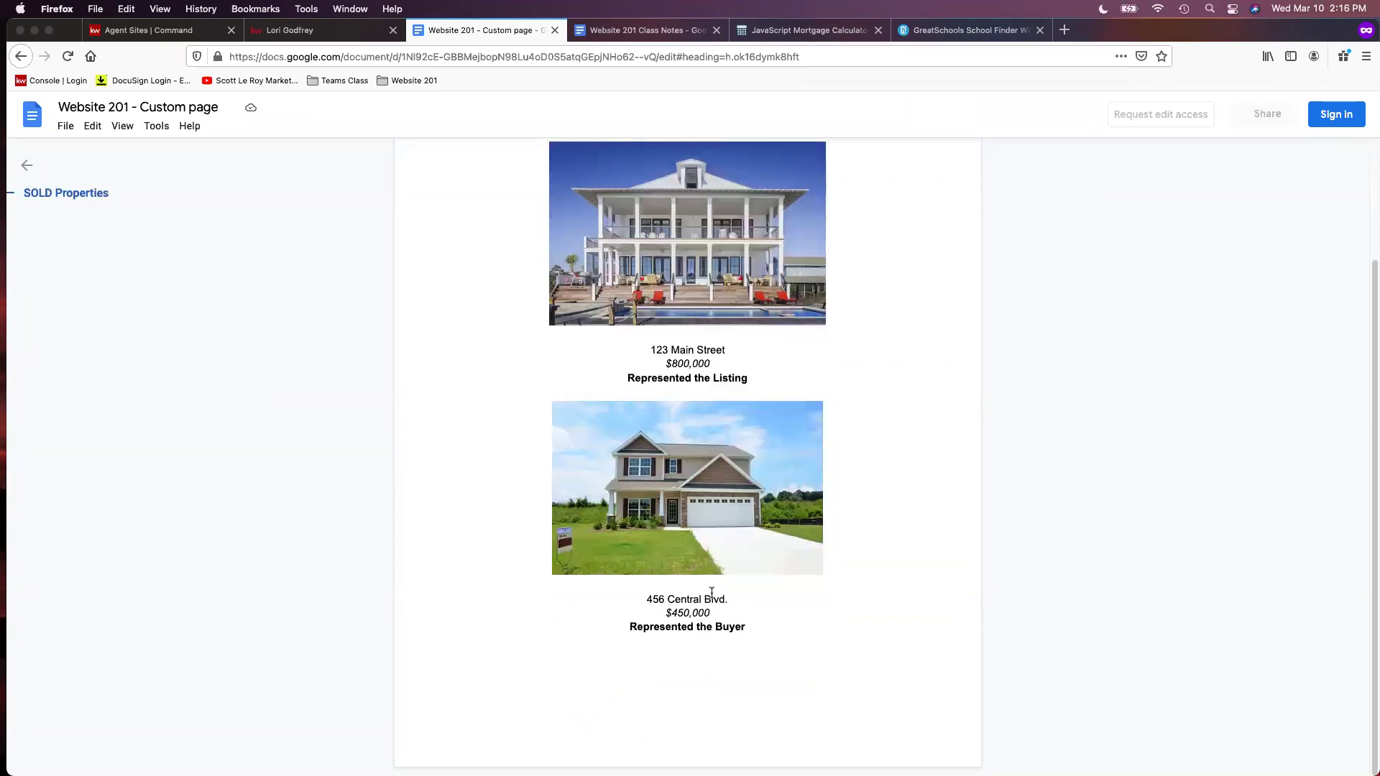
scroll(965, 530, up, 4)
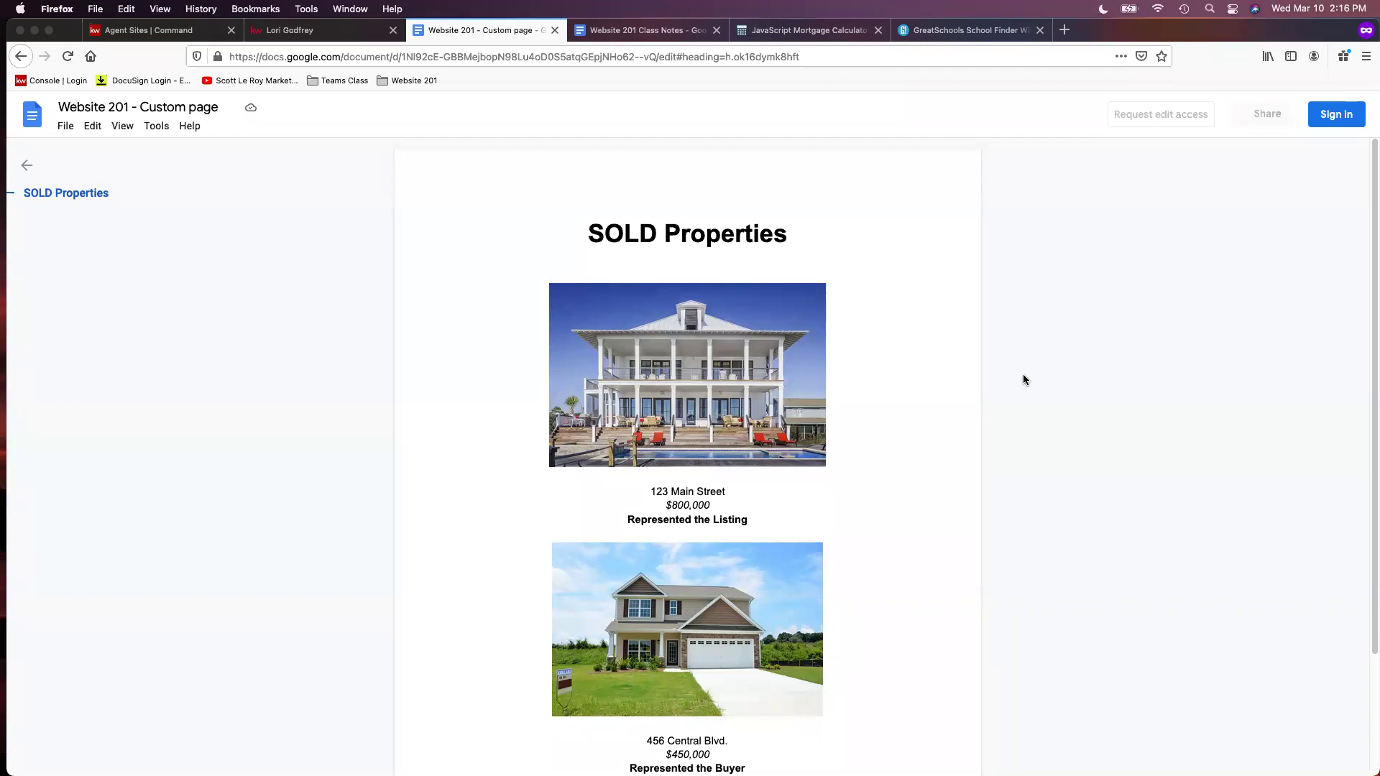
scroll(924, 354, down, 1)
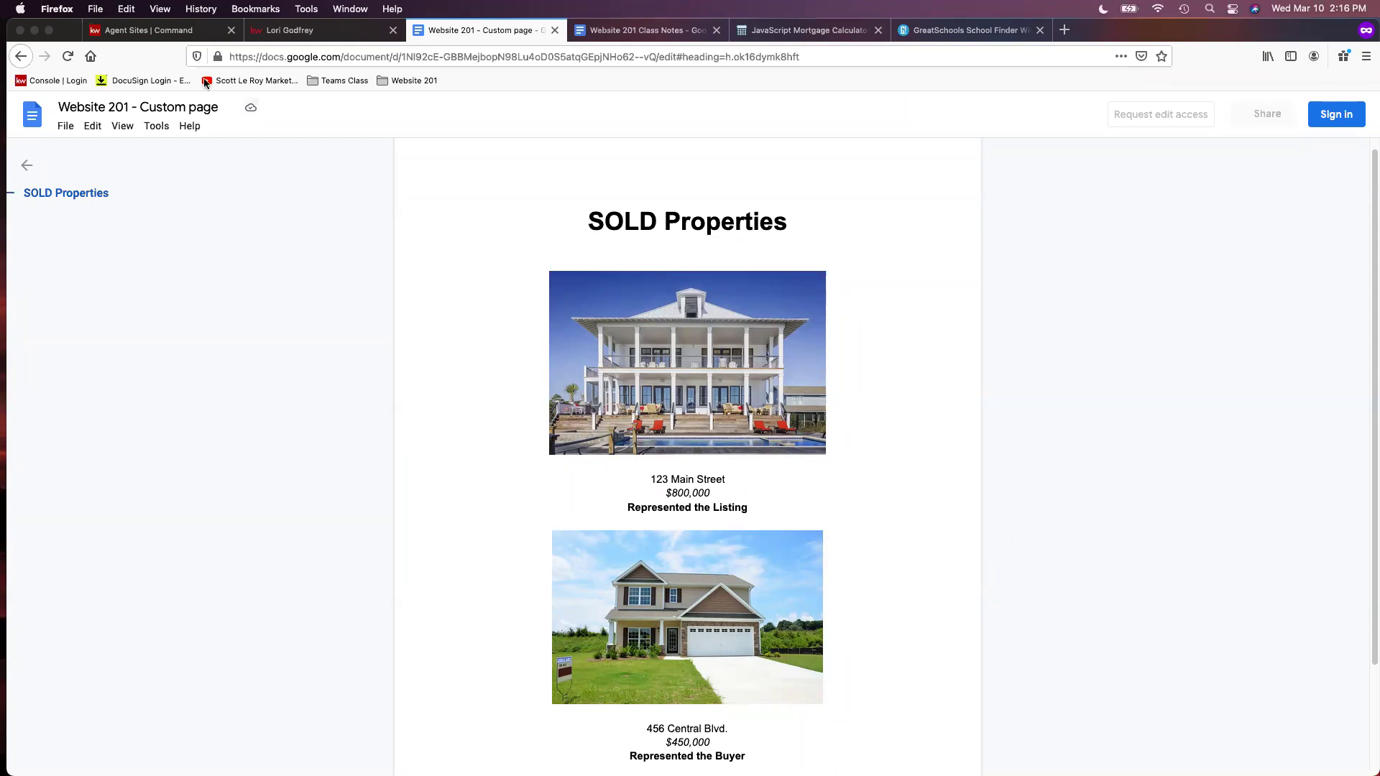
Create a new blank sub-page on My Agent Site and open it in the page editor
click(144, 32)
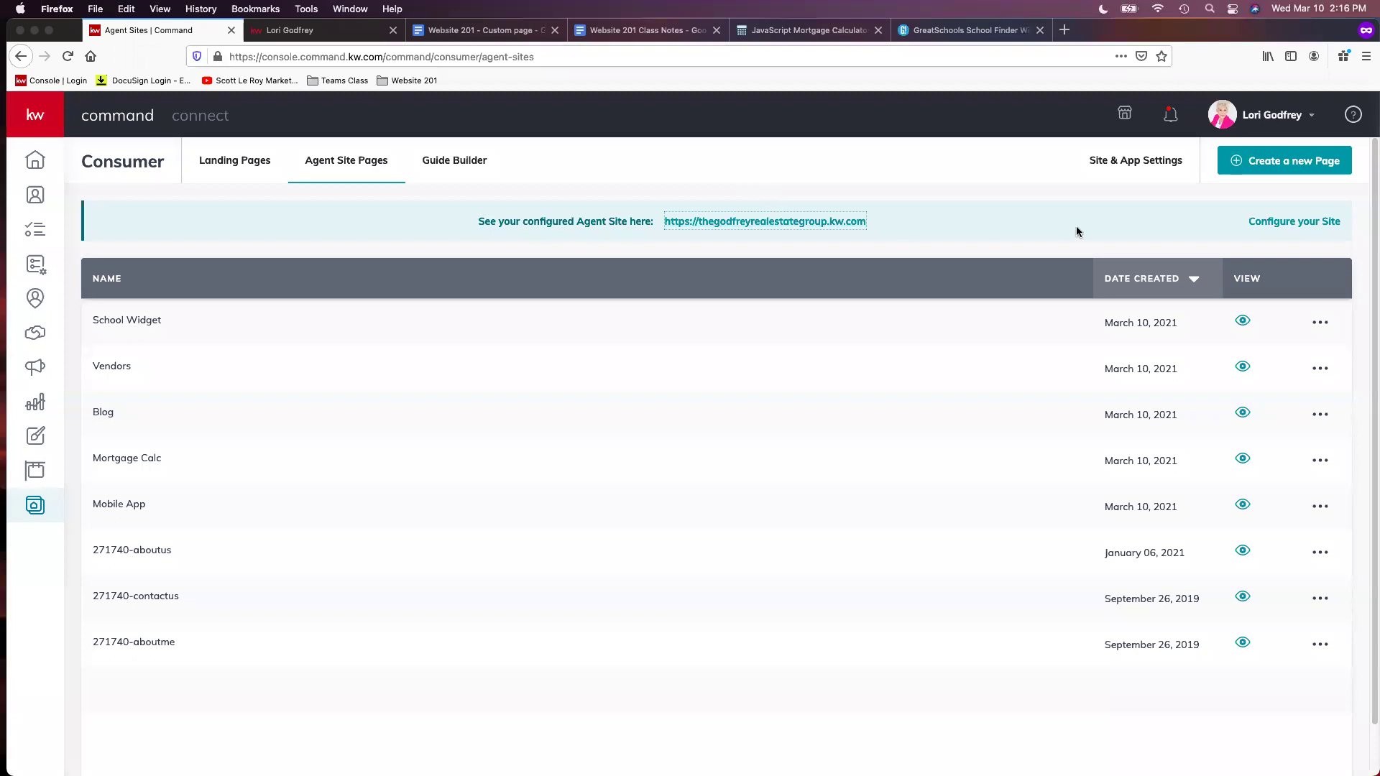
click(1305, 174)
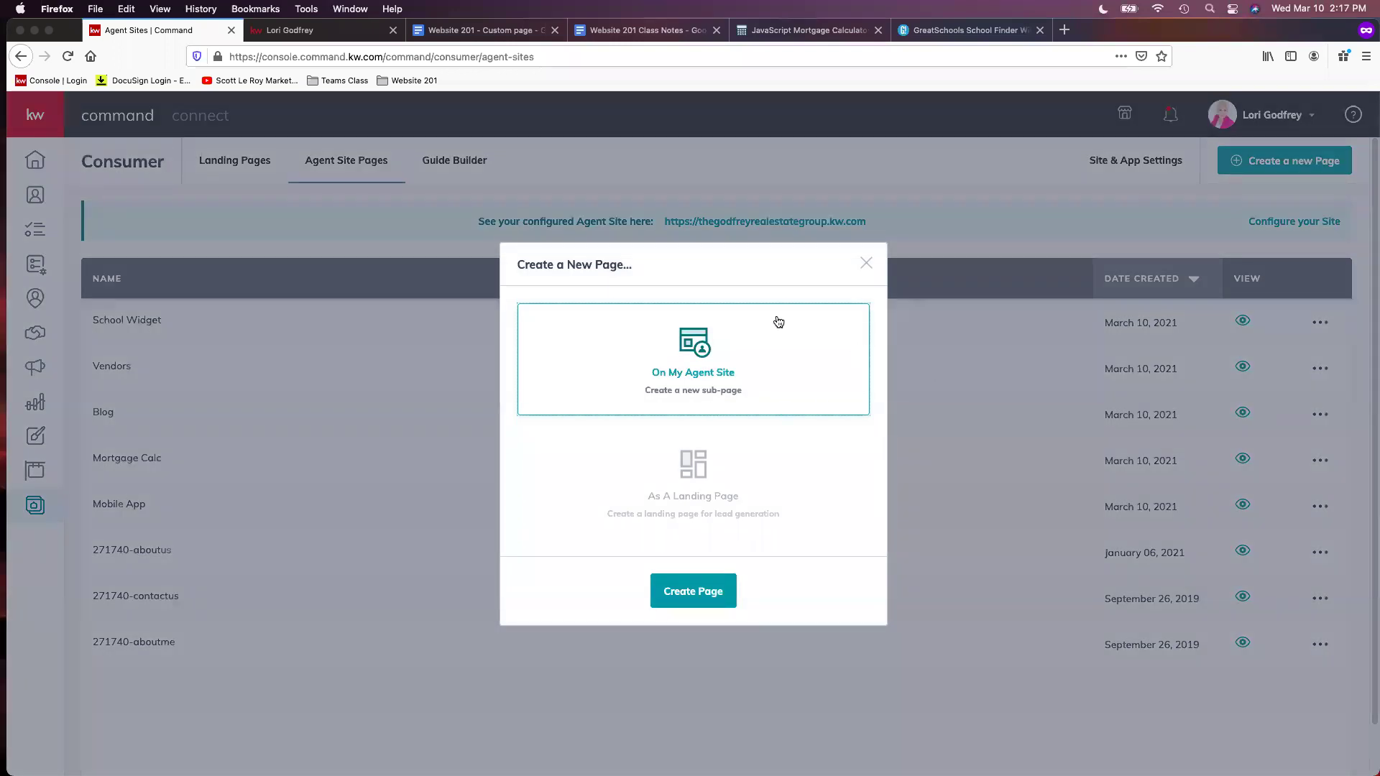
click(691, 593)
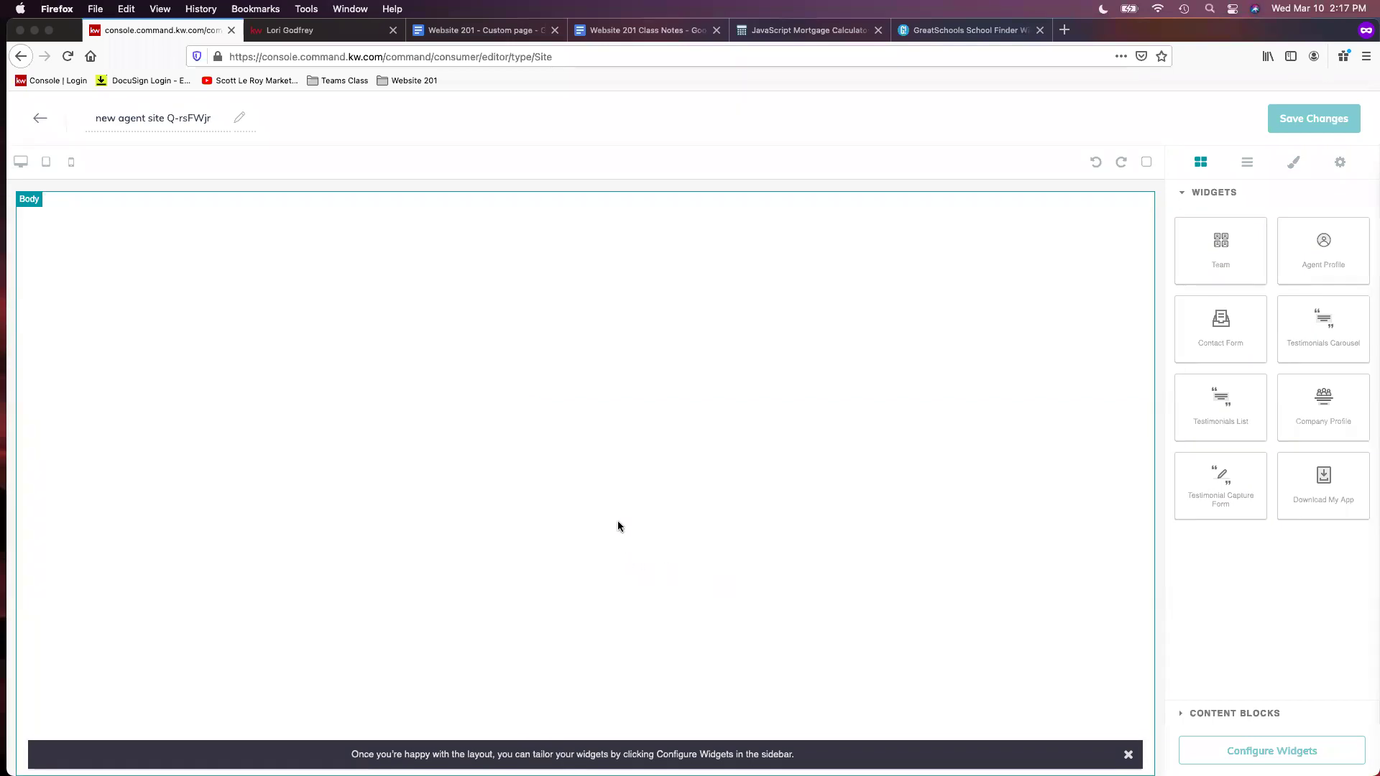
Rename the page to 'Past Sales' and add the Download My App section
triple_click(176, 117)
text(Past Sa)
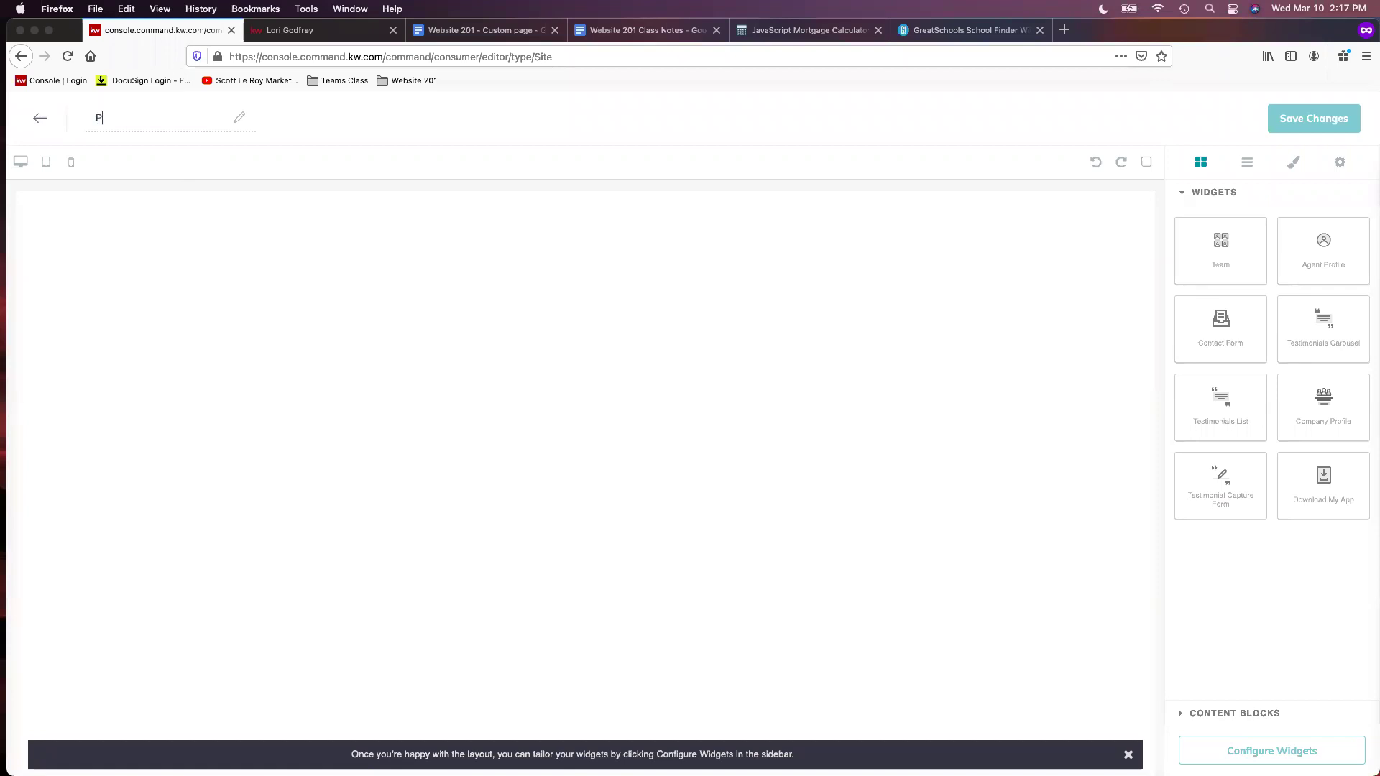
text(les)
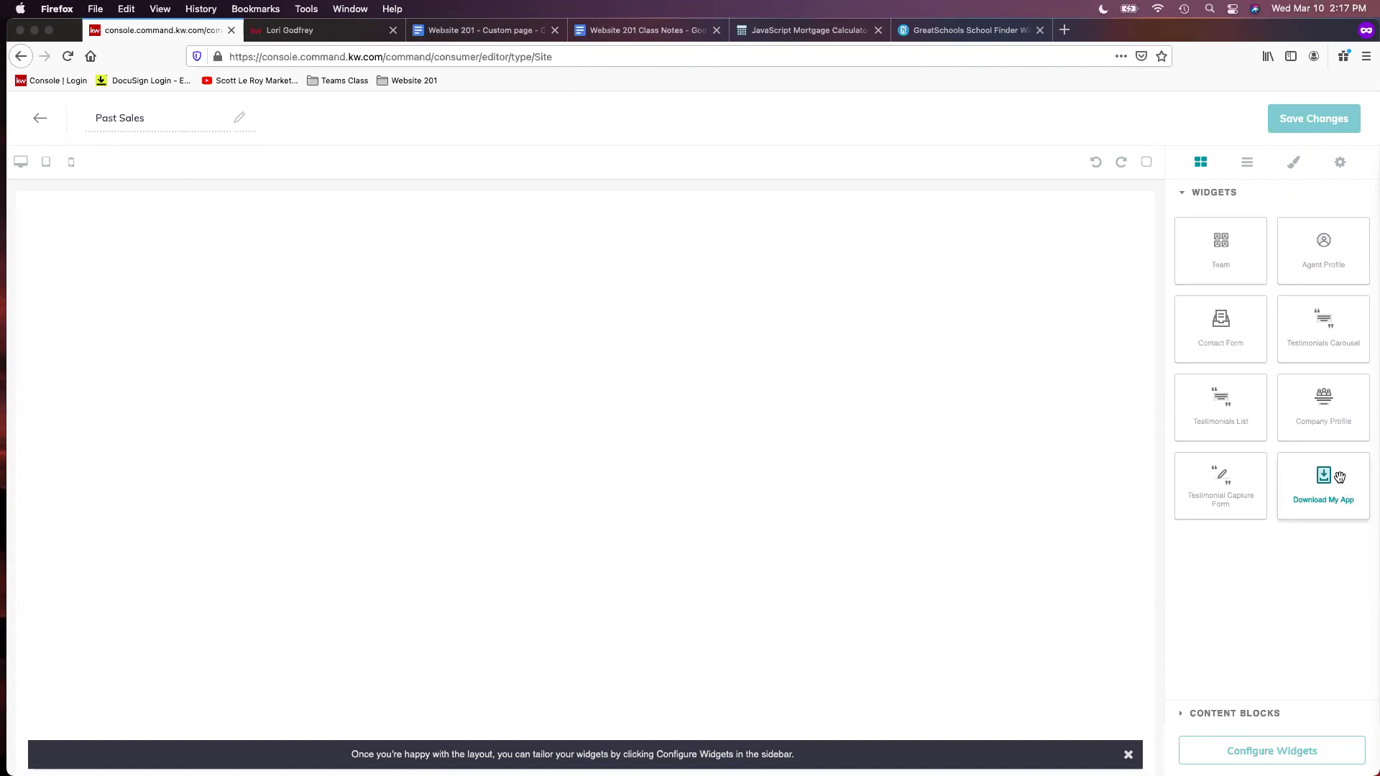
drag(1340, 477, 584, 373)
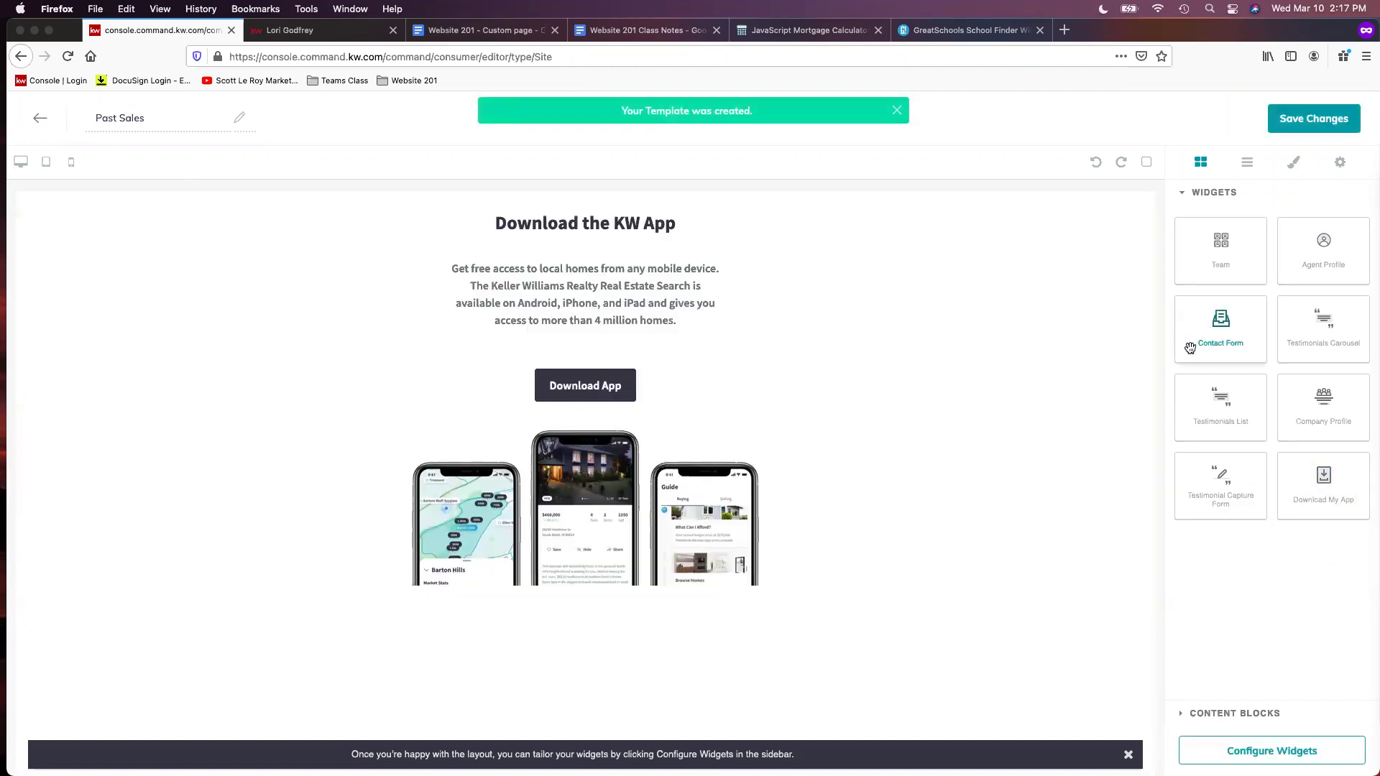
Add a Text content block at the top of the page and select its placeholder text
click(1296, 719)
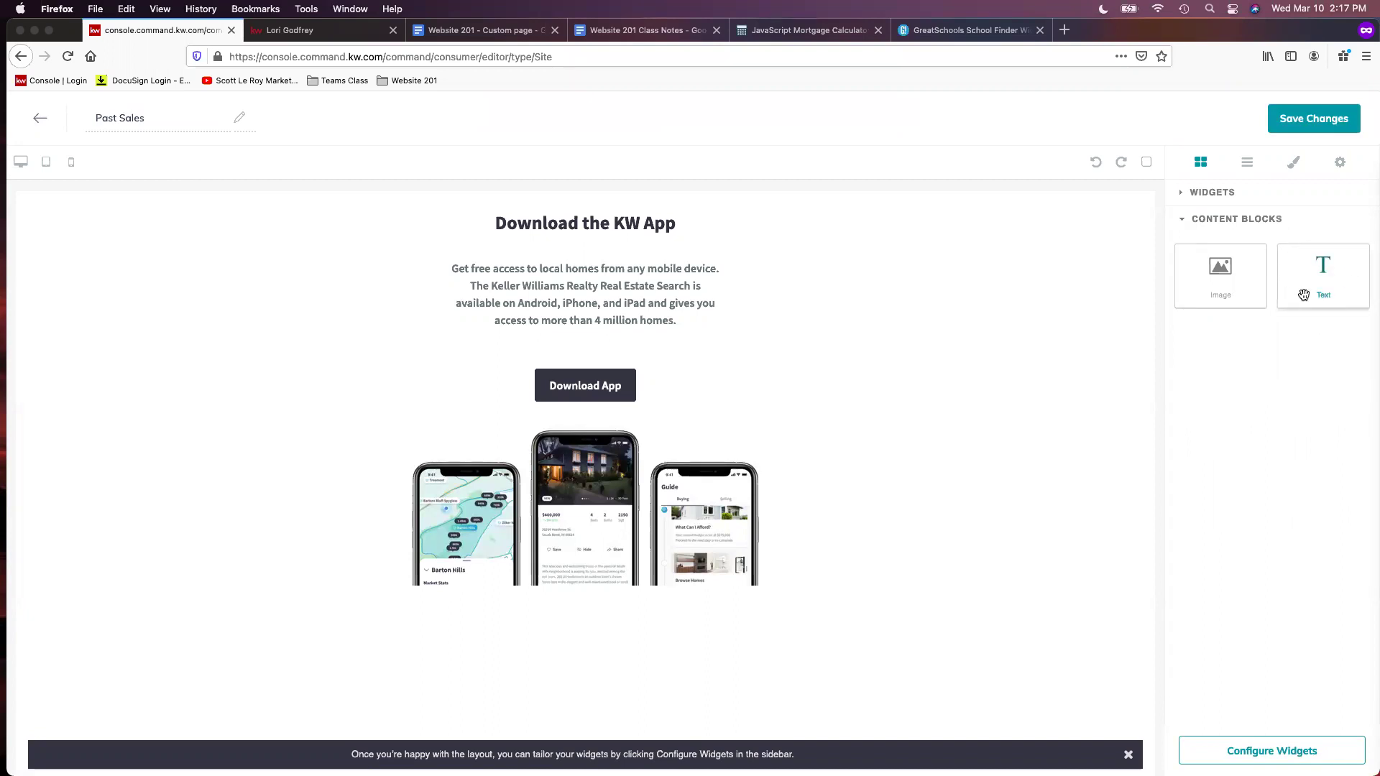
drag(1333, 279, 767, 209)
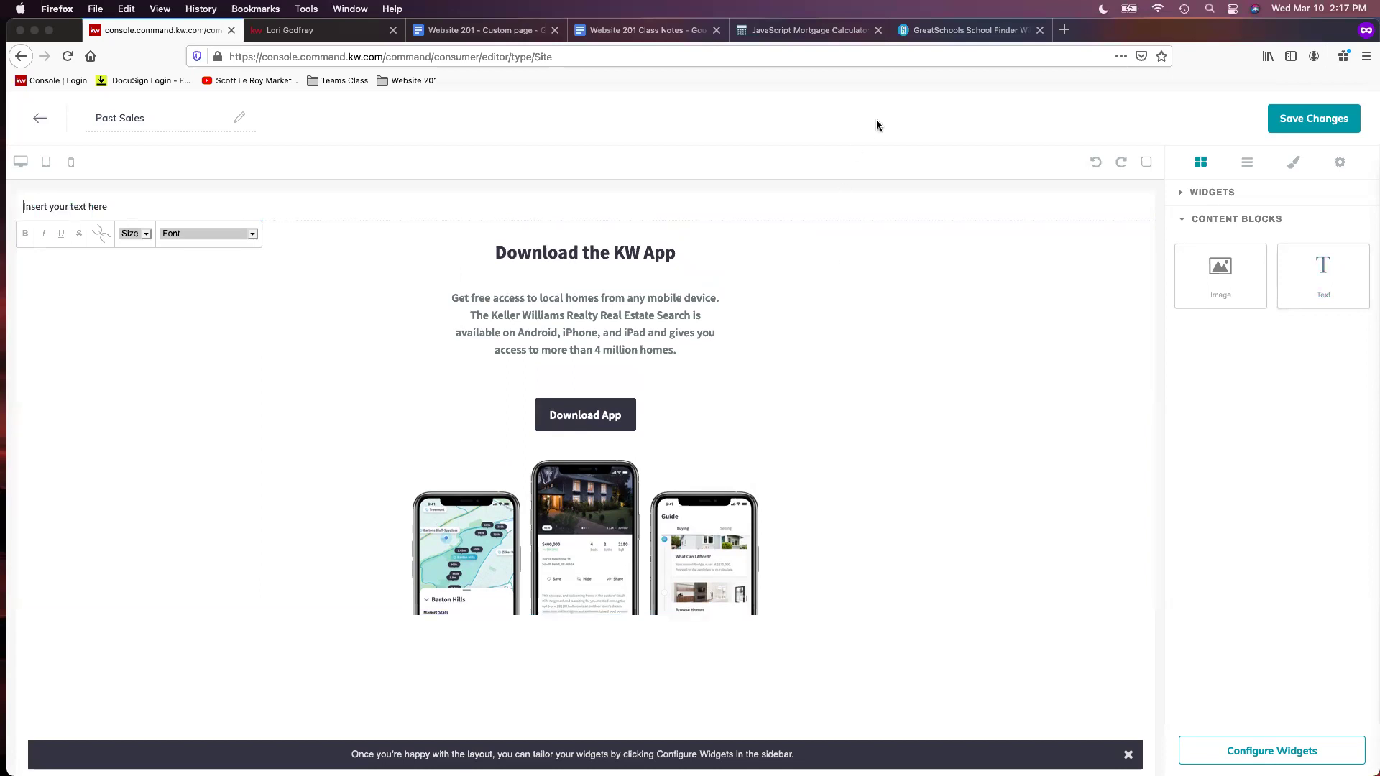
triple_click(85, 200)
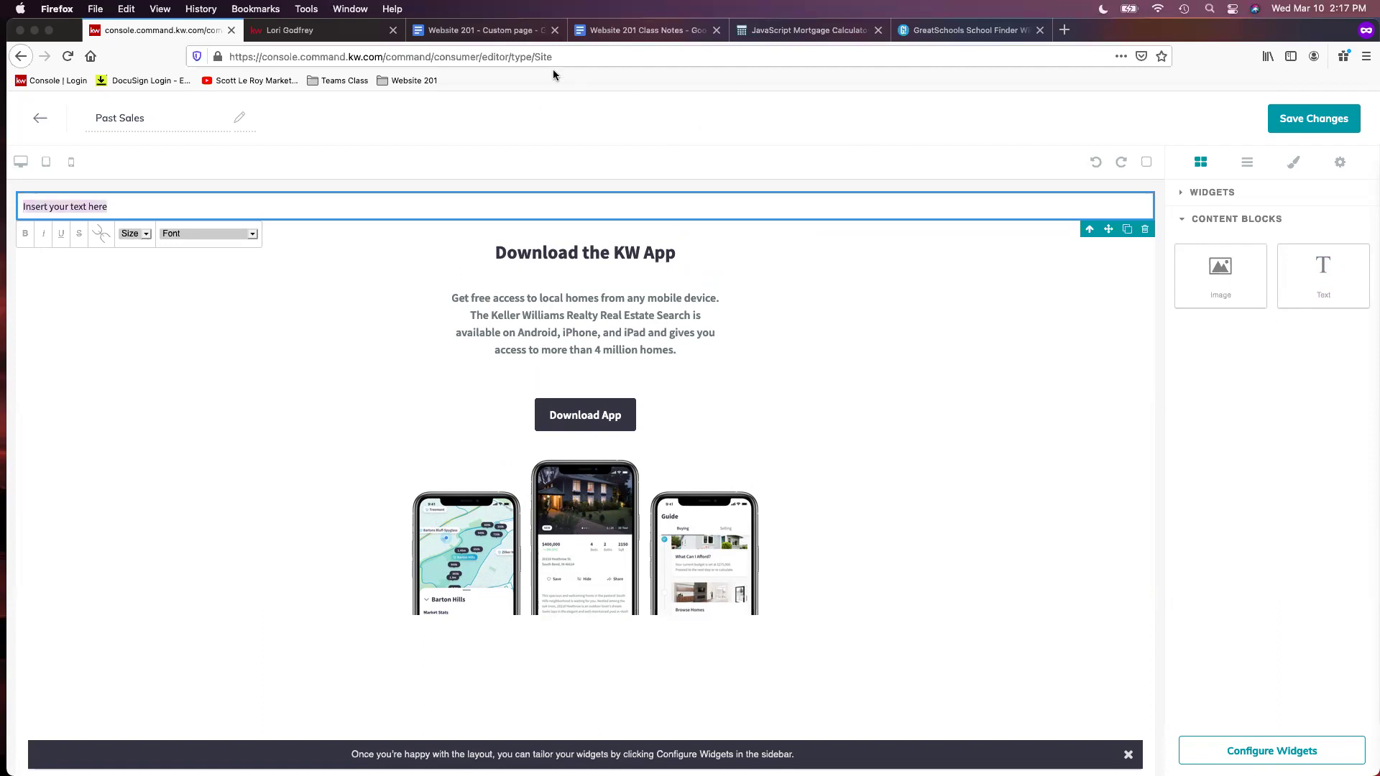
Copy the Google Doc content from the SOLD Properties heading through 'Represented the Buyer'
click(504, 35)
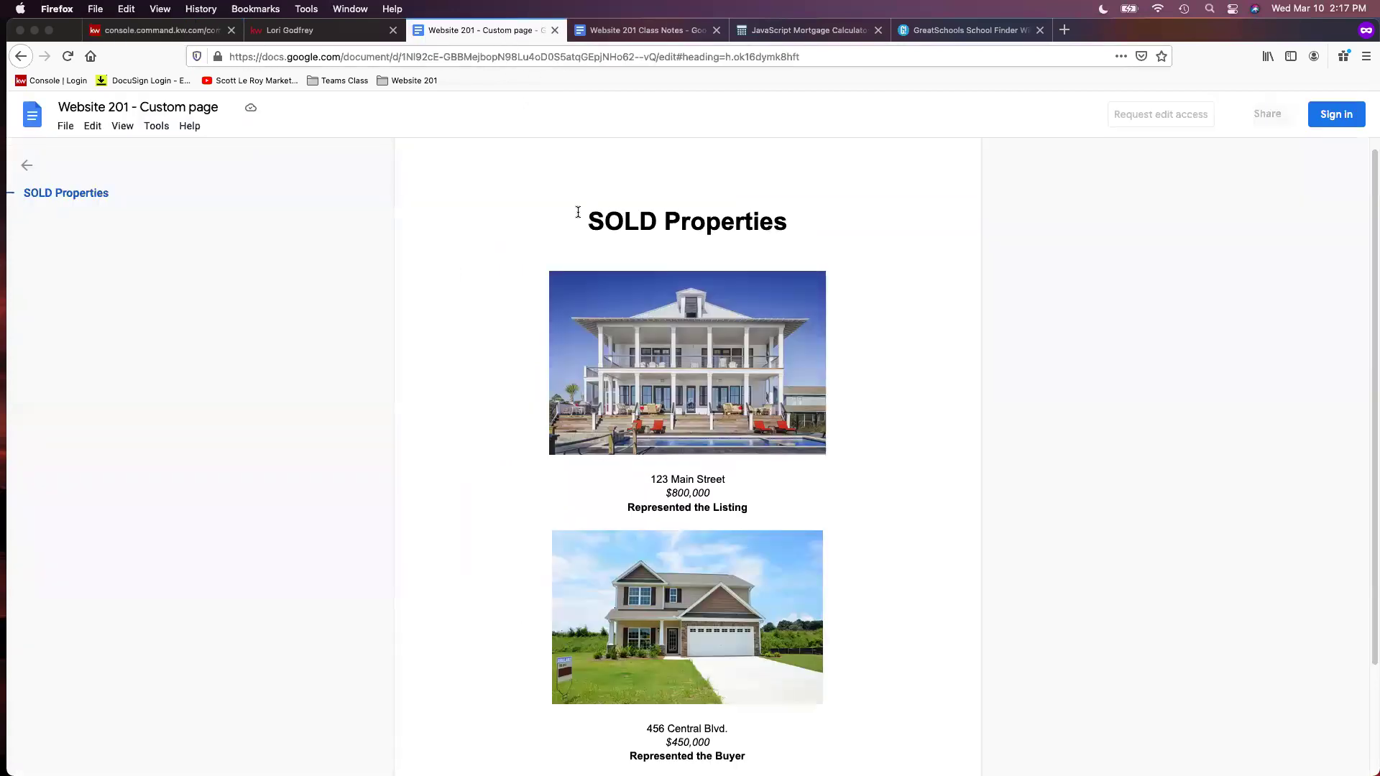
drag(588, 213, 747, 755)
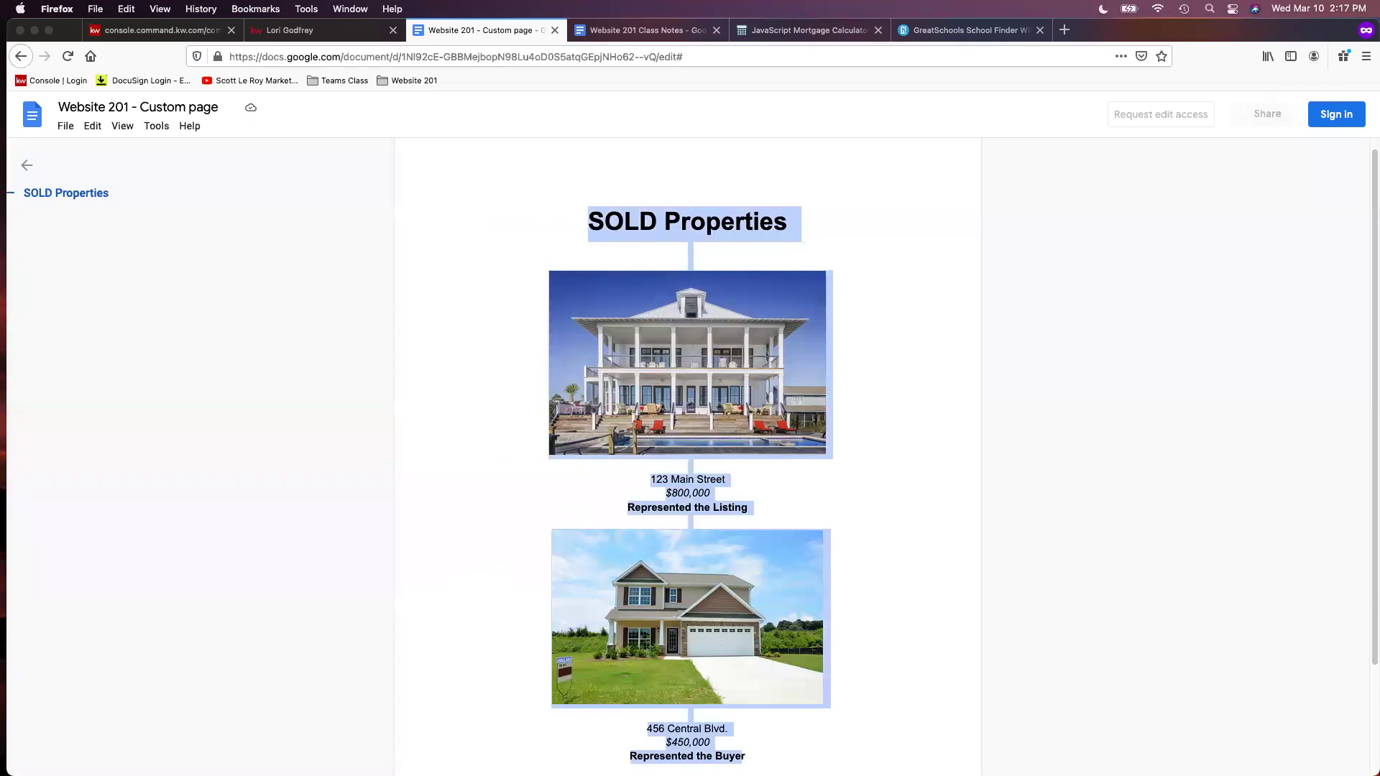
scroll(777, 484, down, 2)
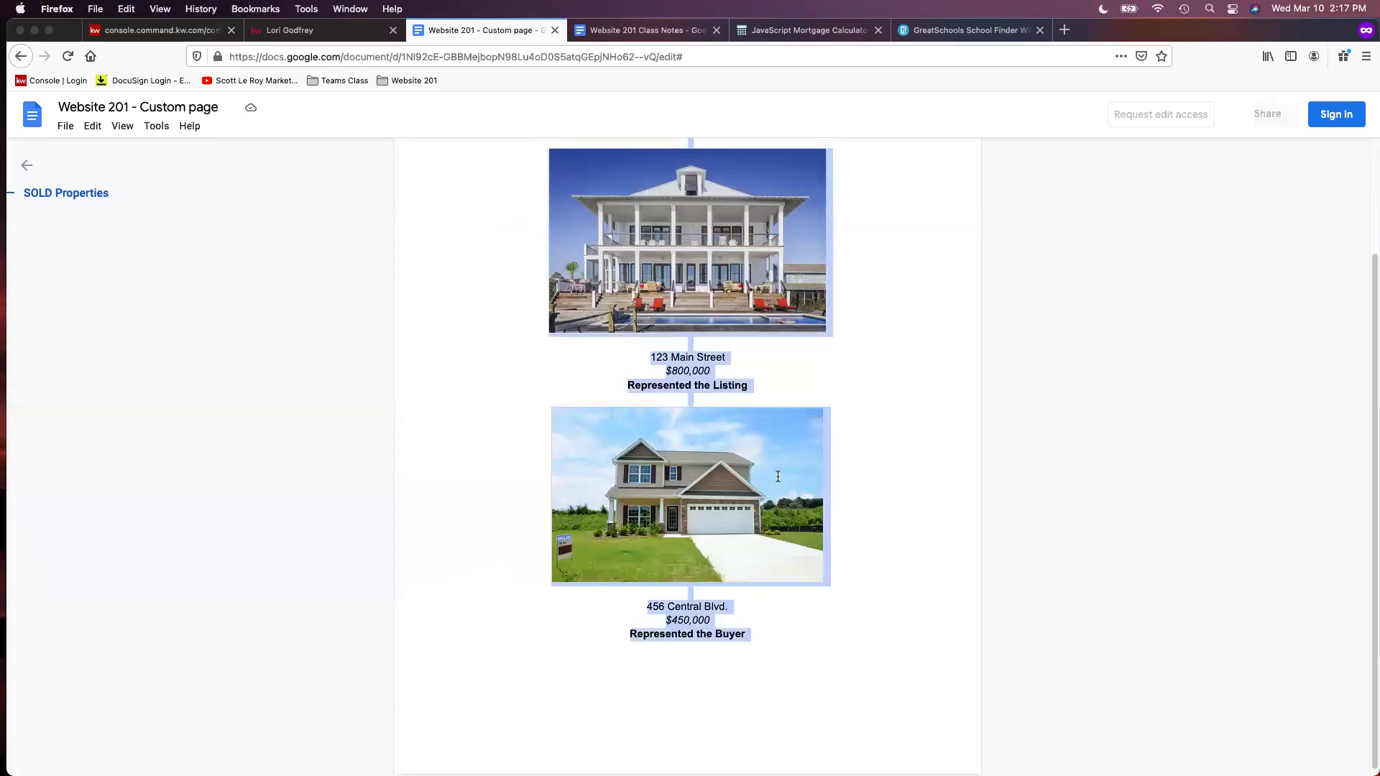
scroll(795, 324, up, 2)
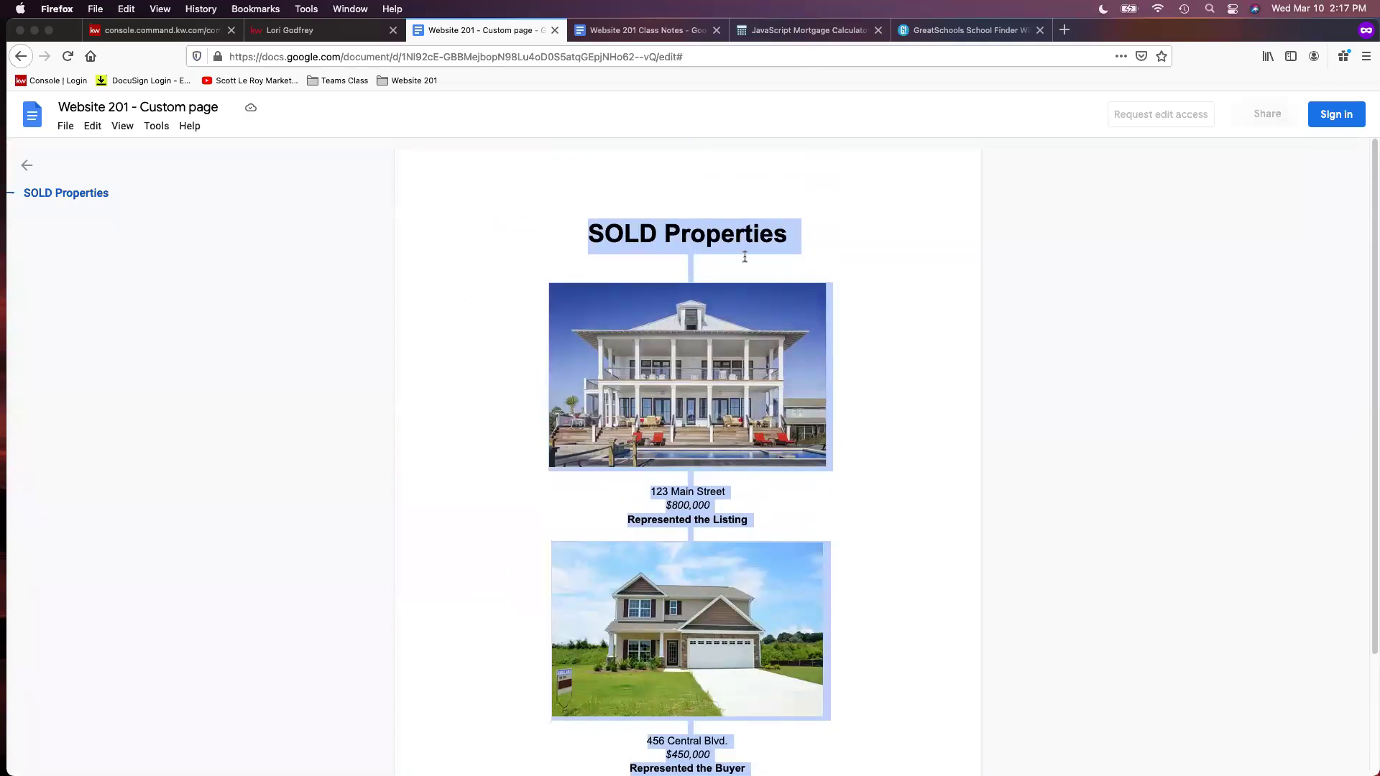
right_click(751, 321)
click(795, 342)
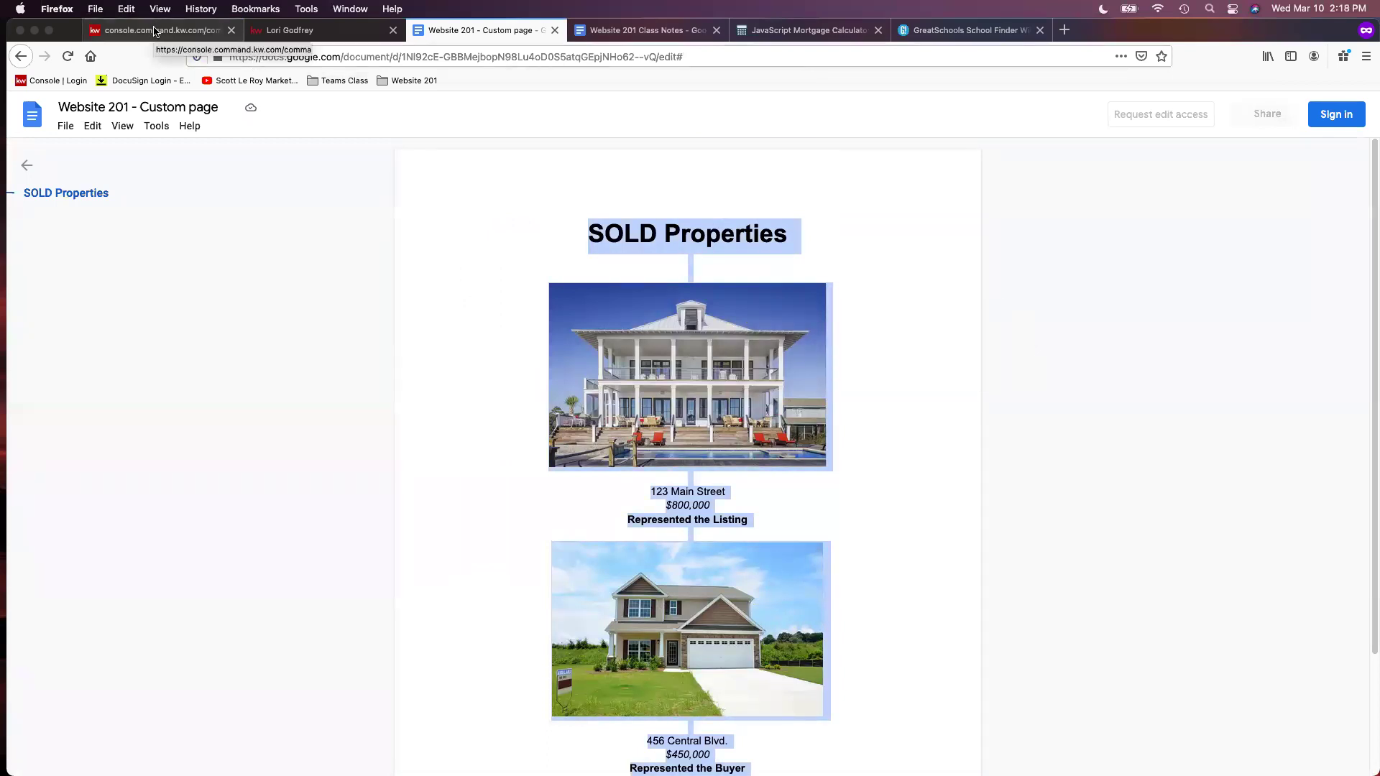
click(154, 31)
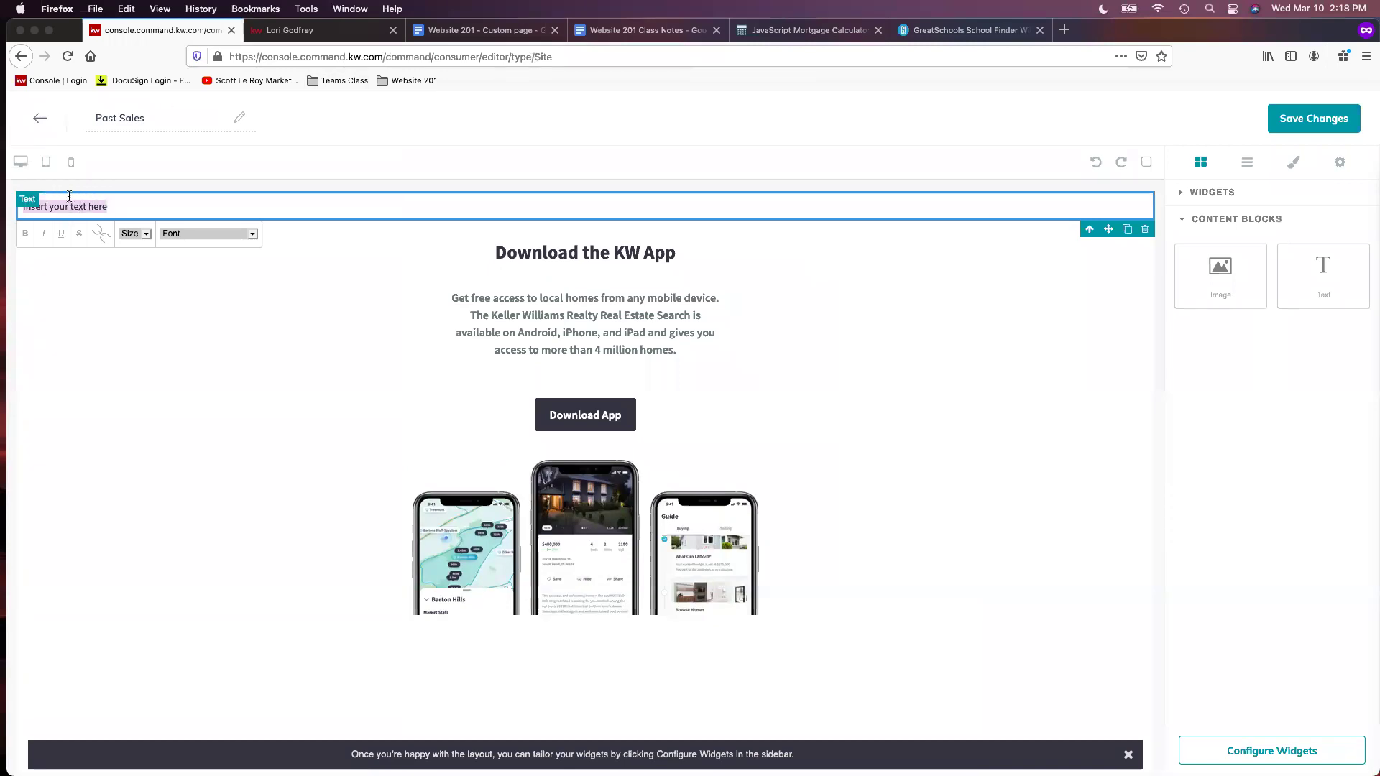
Paste the copied SOLD Properties listings, with both house photos, over the 'Insert your text' placeholder
right_click(79, 203)
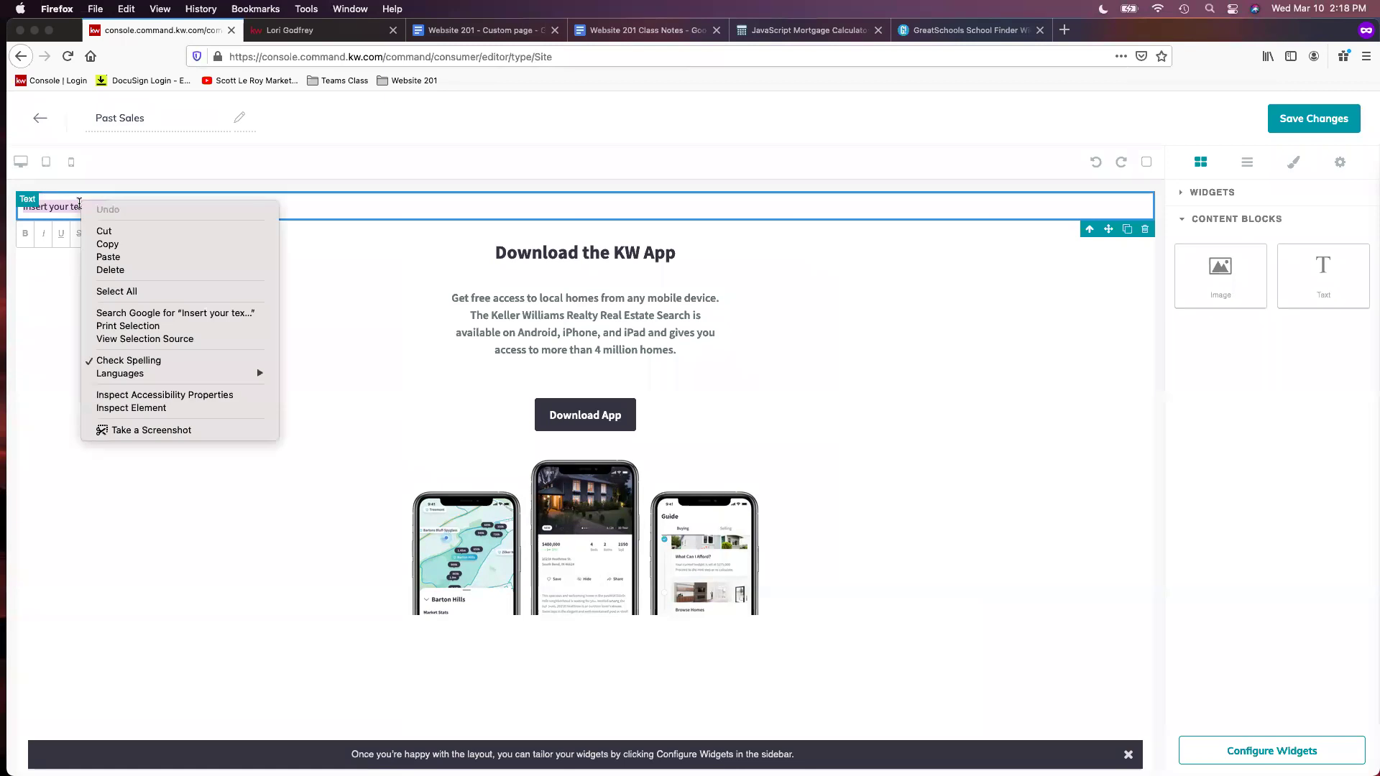
click(106, 257)
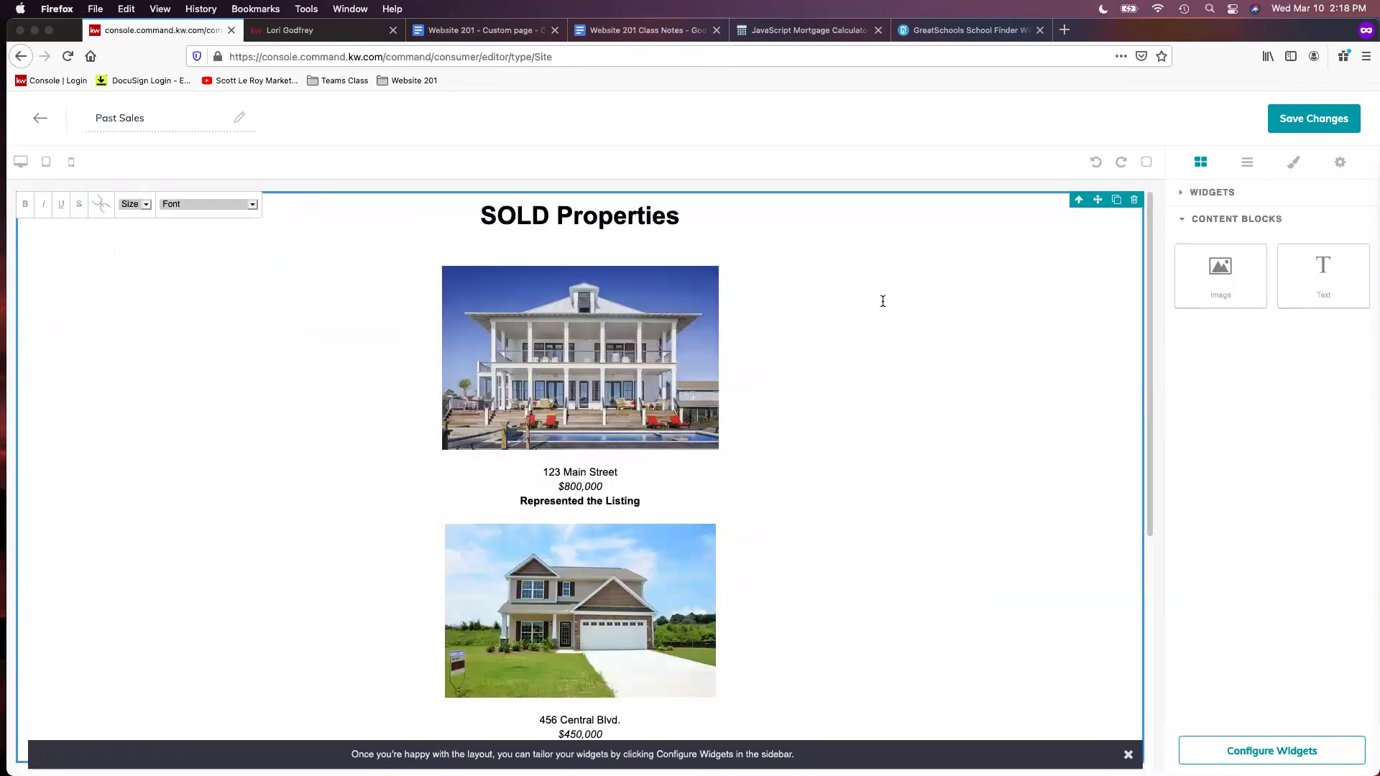
scroll(865, 324, down, 3)
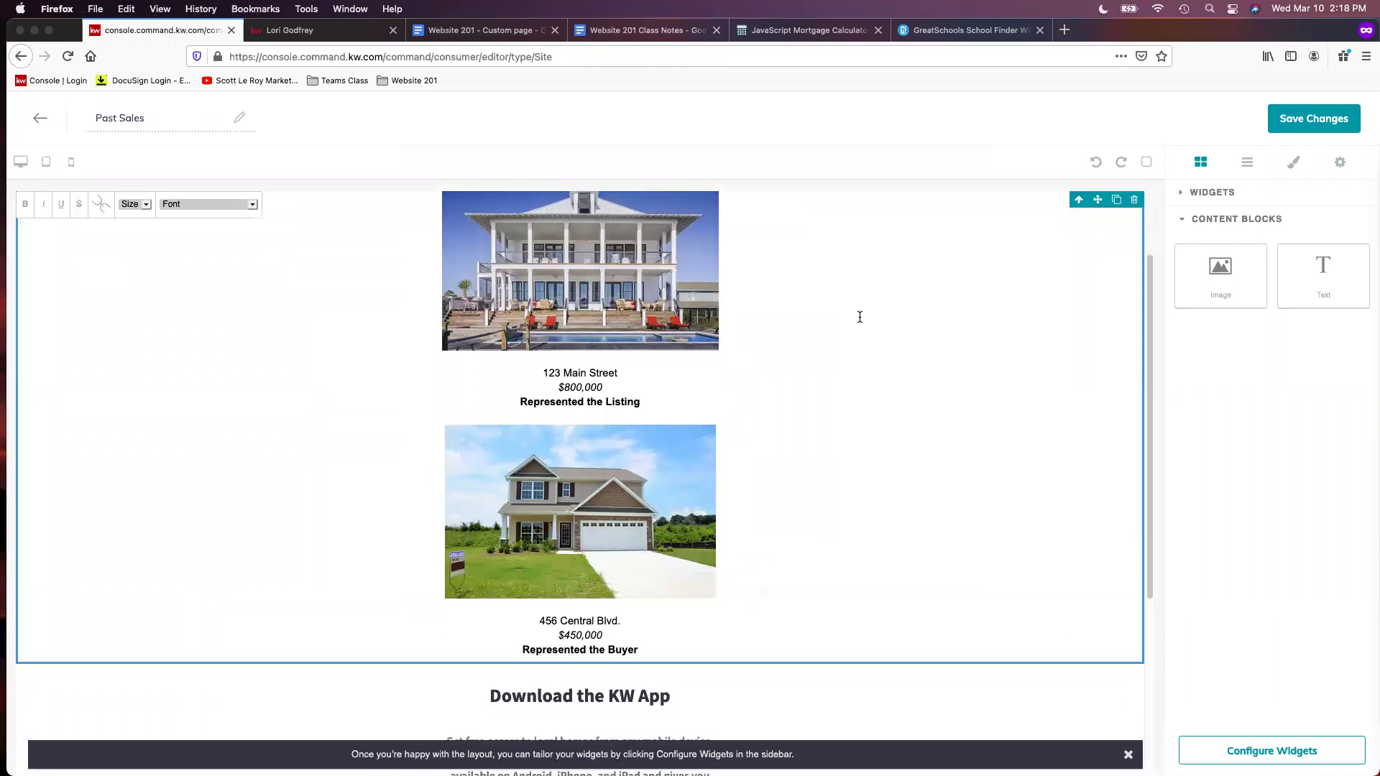
scroll(892, 305, up, 3)
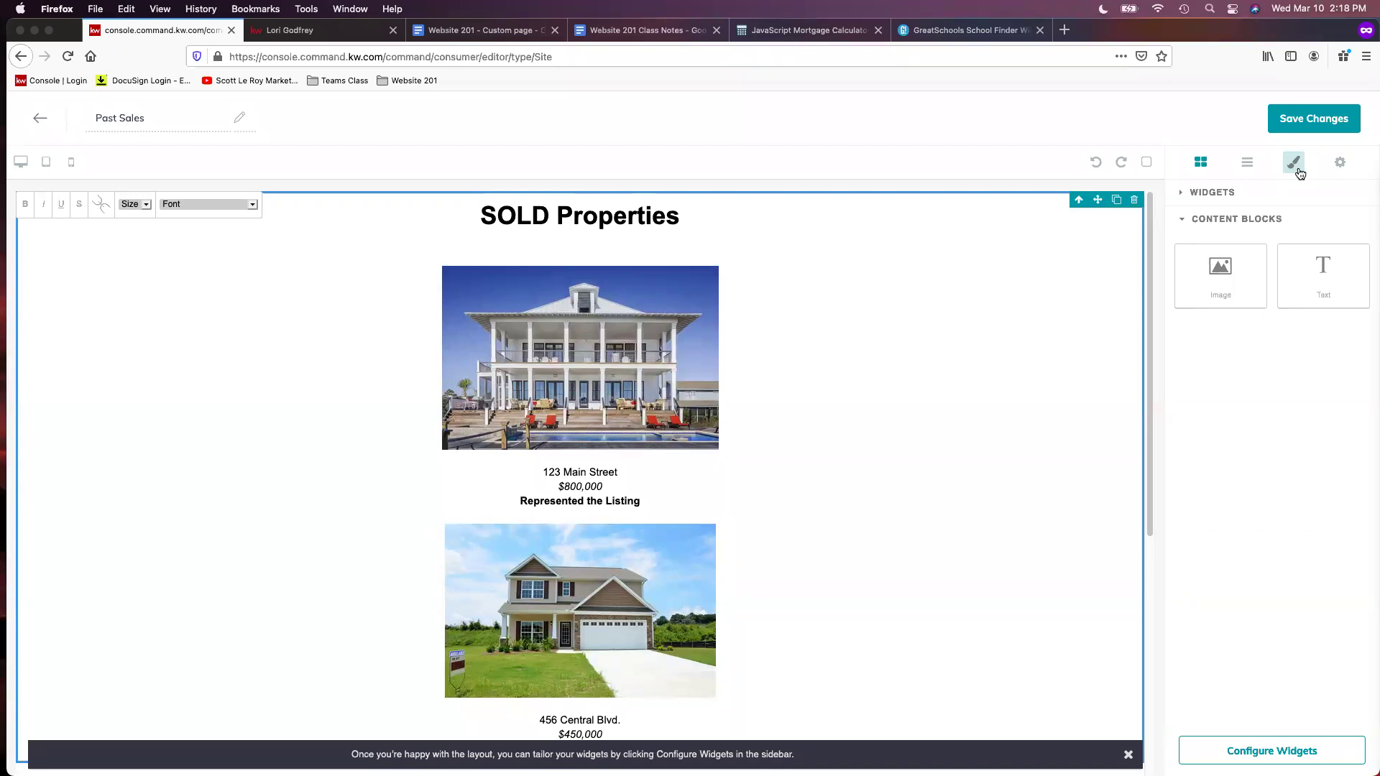
Give the SOLD Properties section a 1000 px width and auto left and right margins
click(1297, 167)
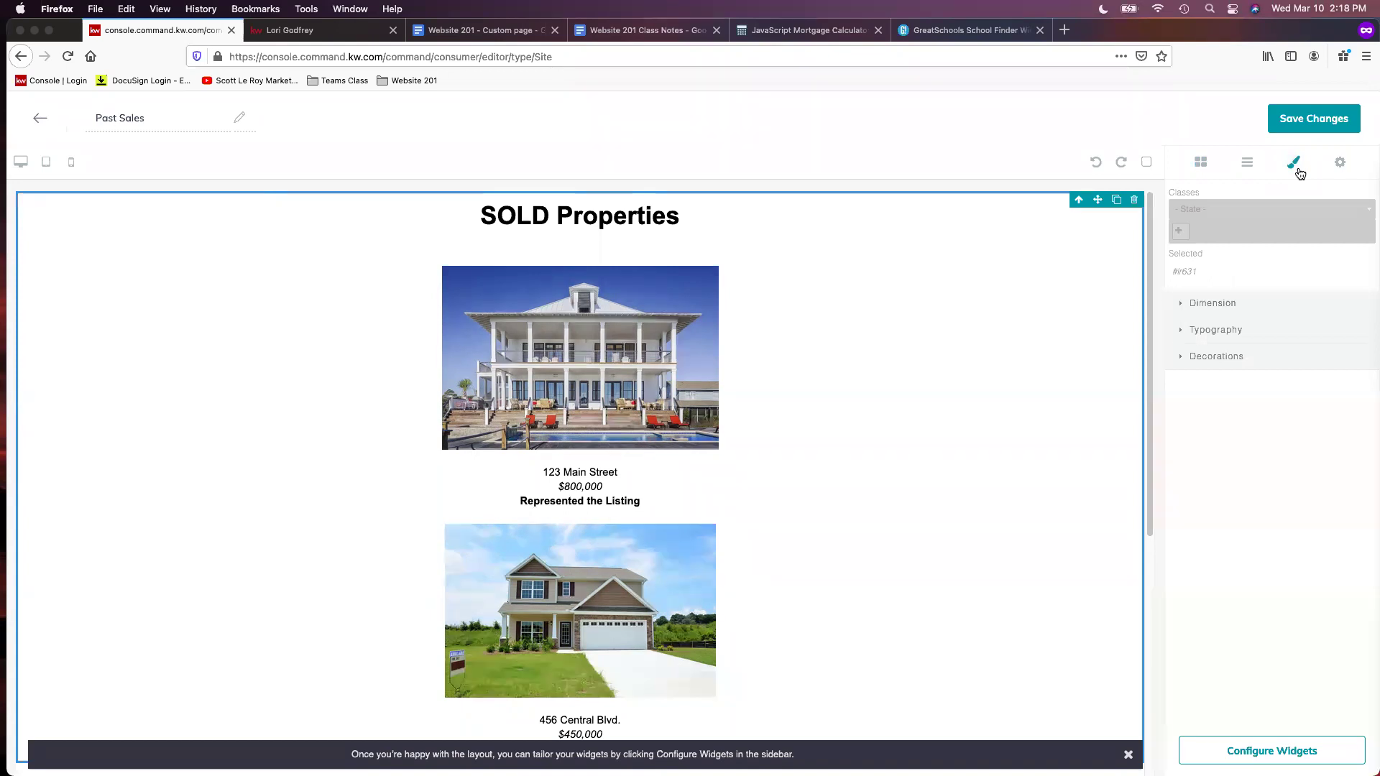
click(1238, 309)
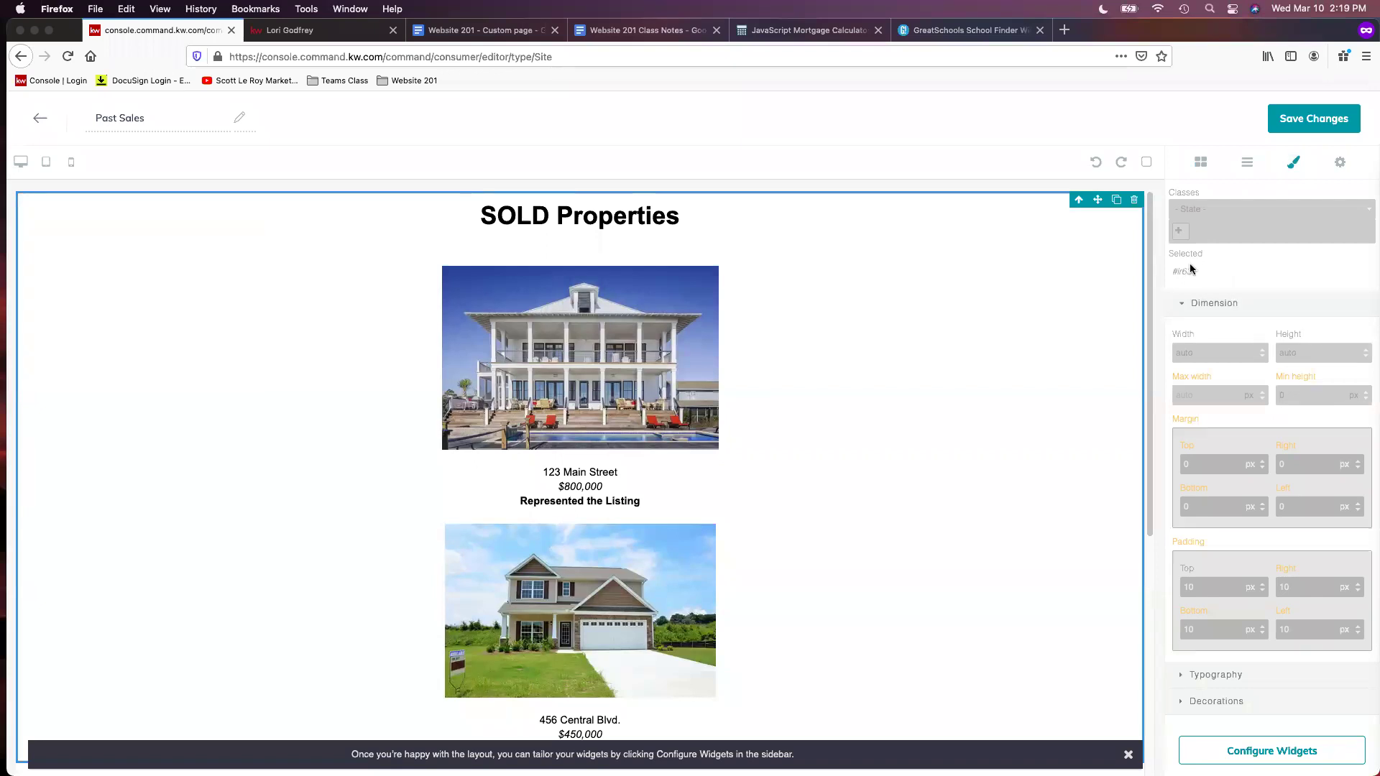
click(1202, 353)
text(1000)
click(1302, 463)
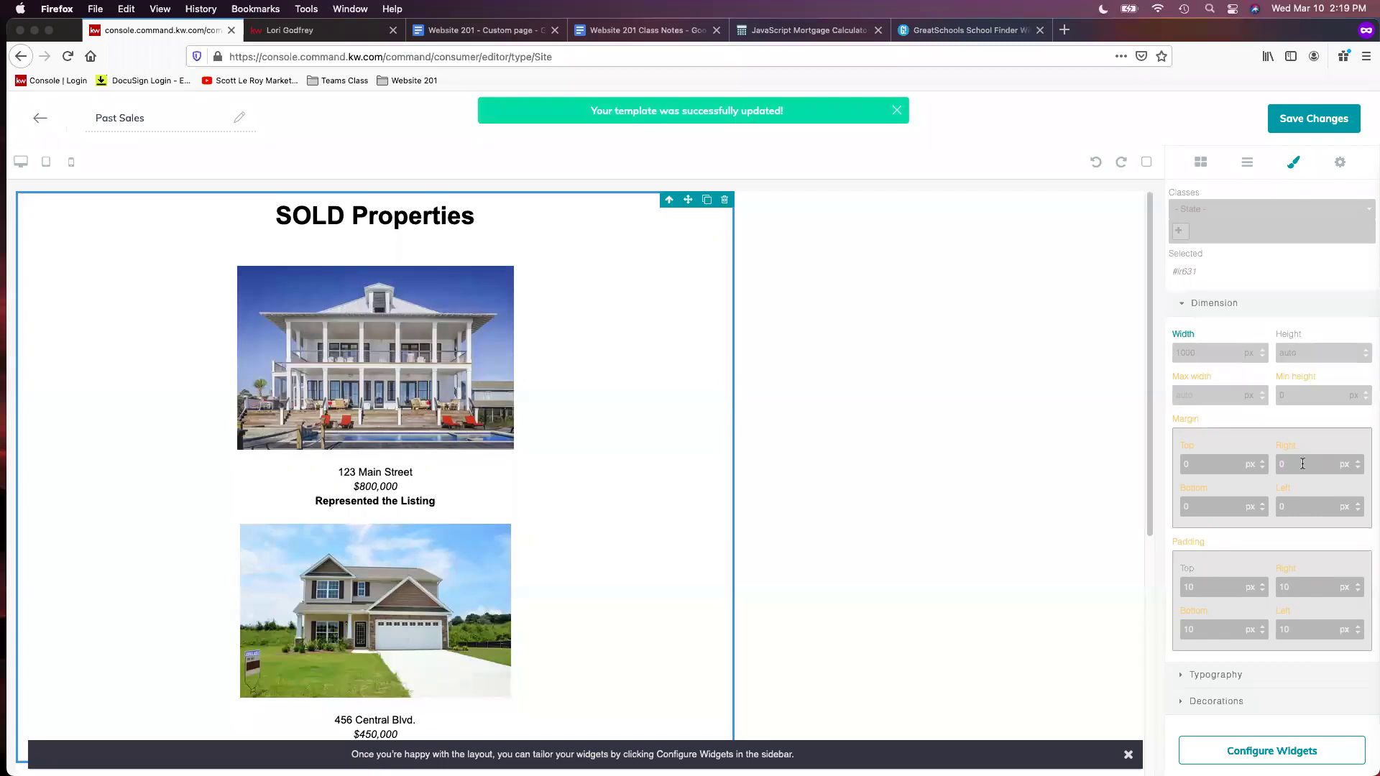
key(BackSpace)
text(auto)
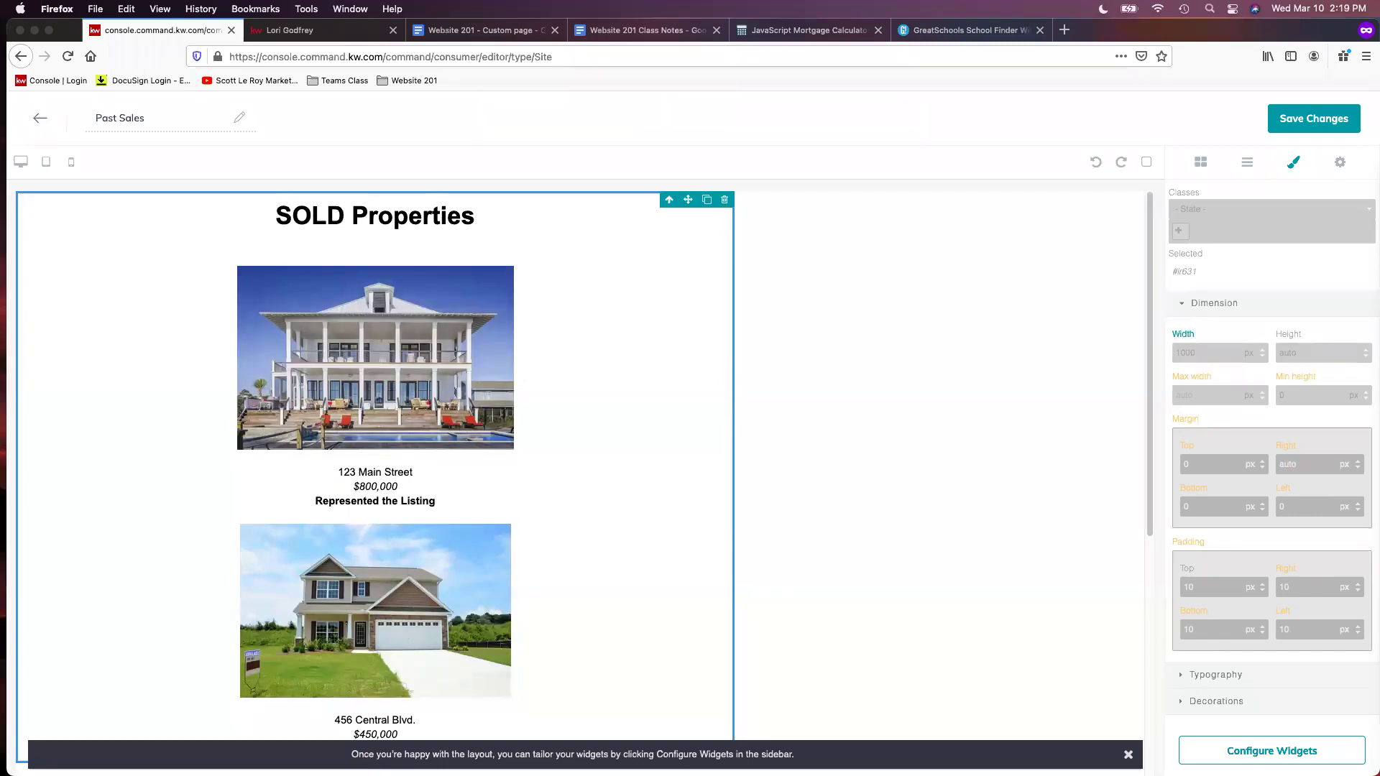
click(1319, 508)
key(Return)
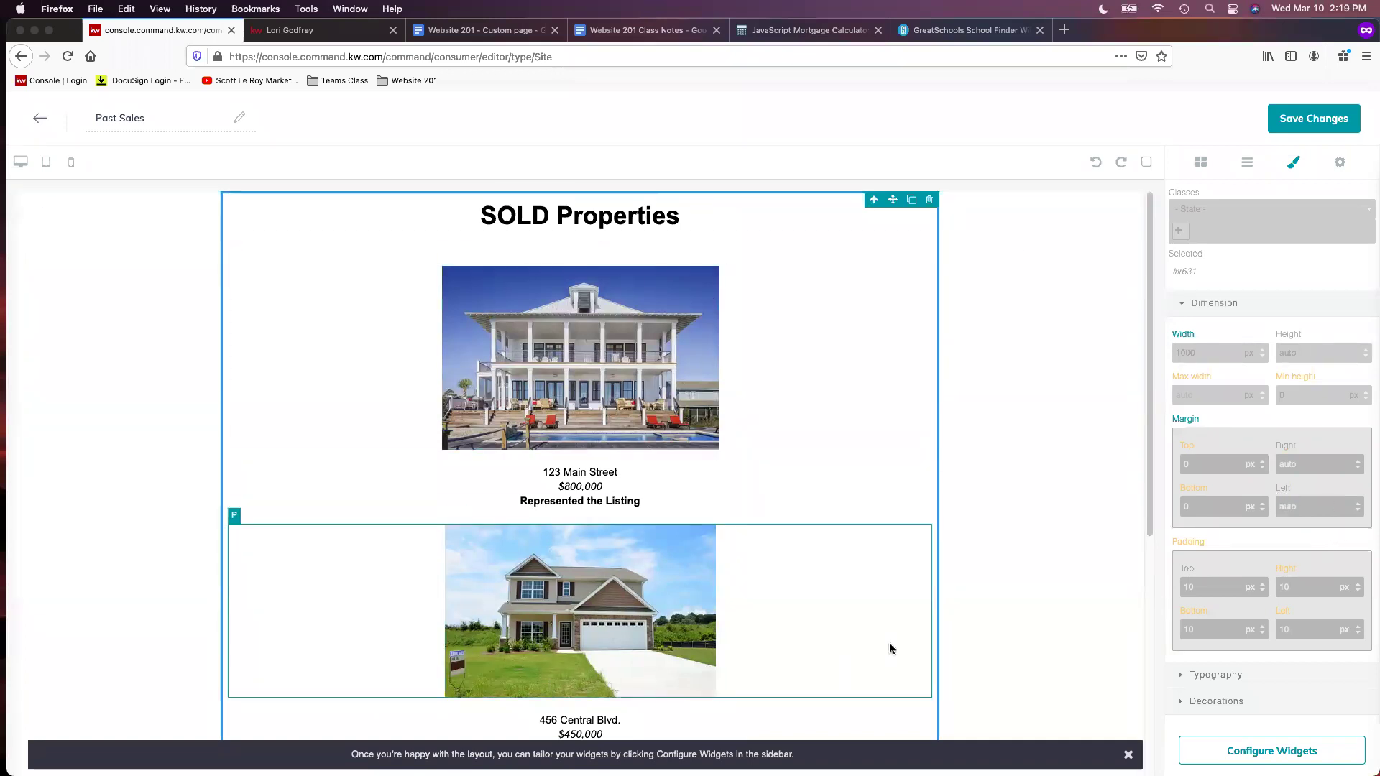
scroll(1072, 530, down, 3)
scroll(1064, 523, up, 3)
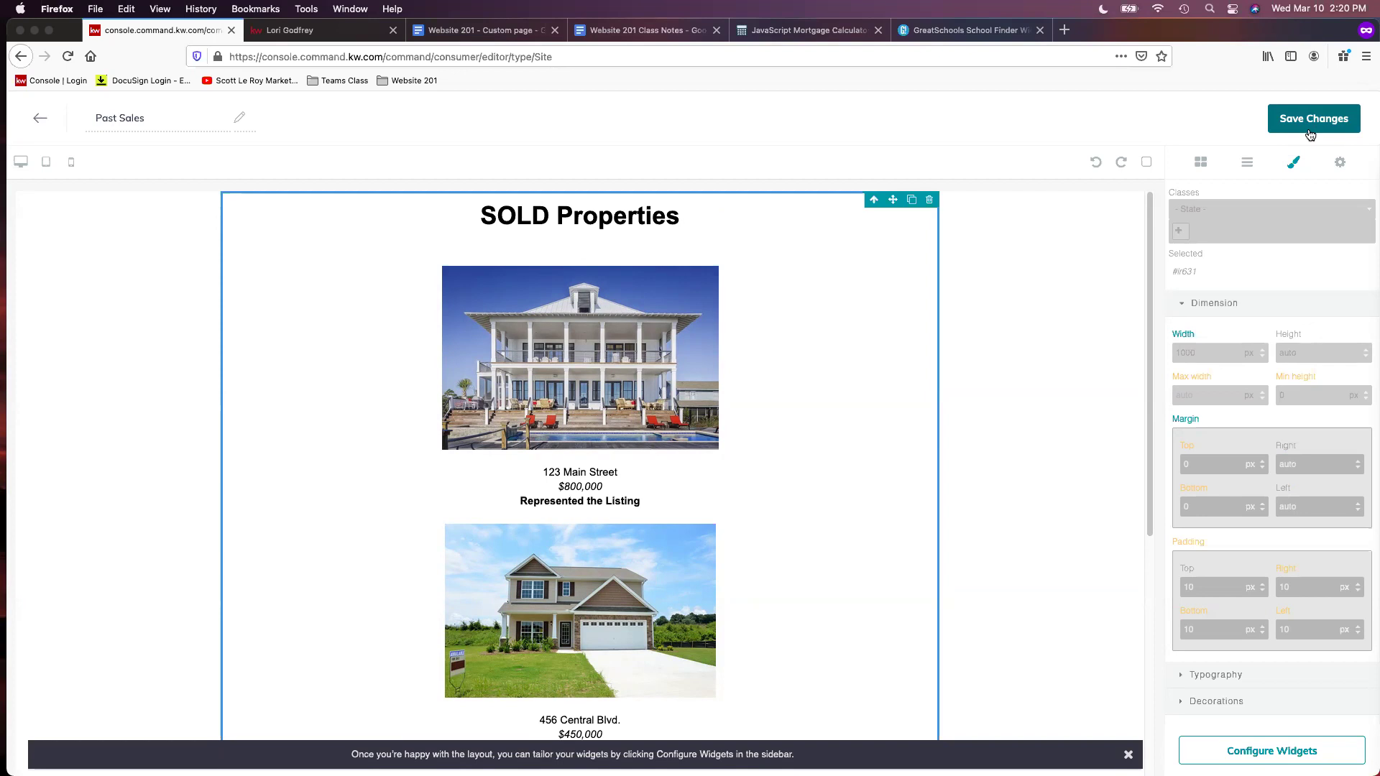
Save the Past Sales page and add it as a new agent site page
click(1310, 133)
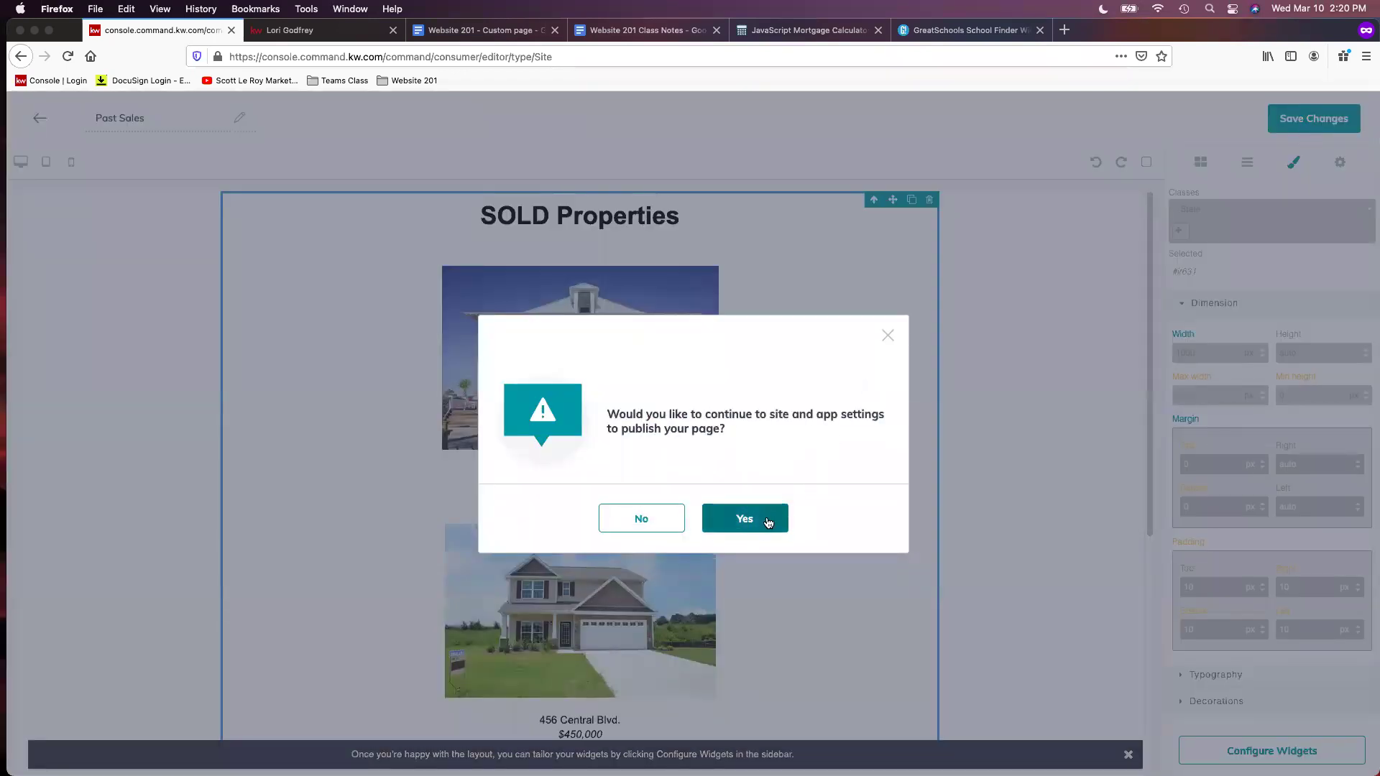
click(745, 521)
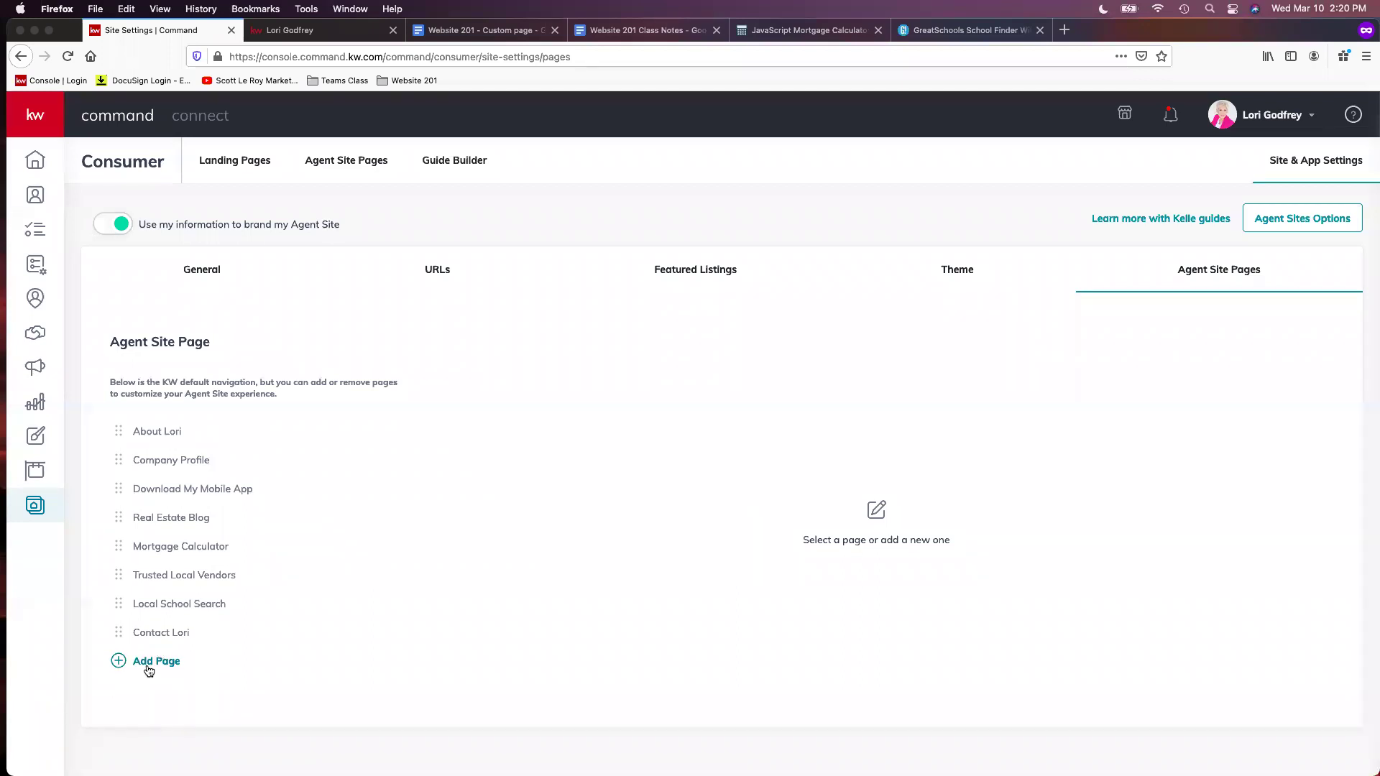
click(149, 669)
click(550, 320)
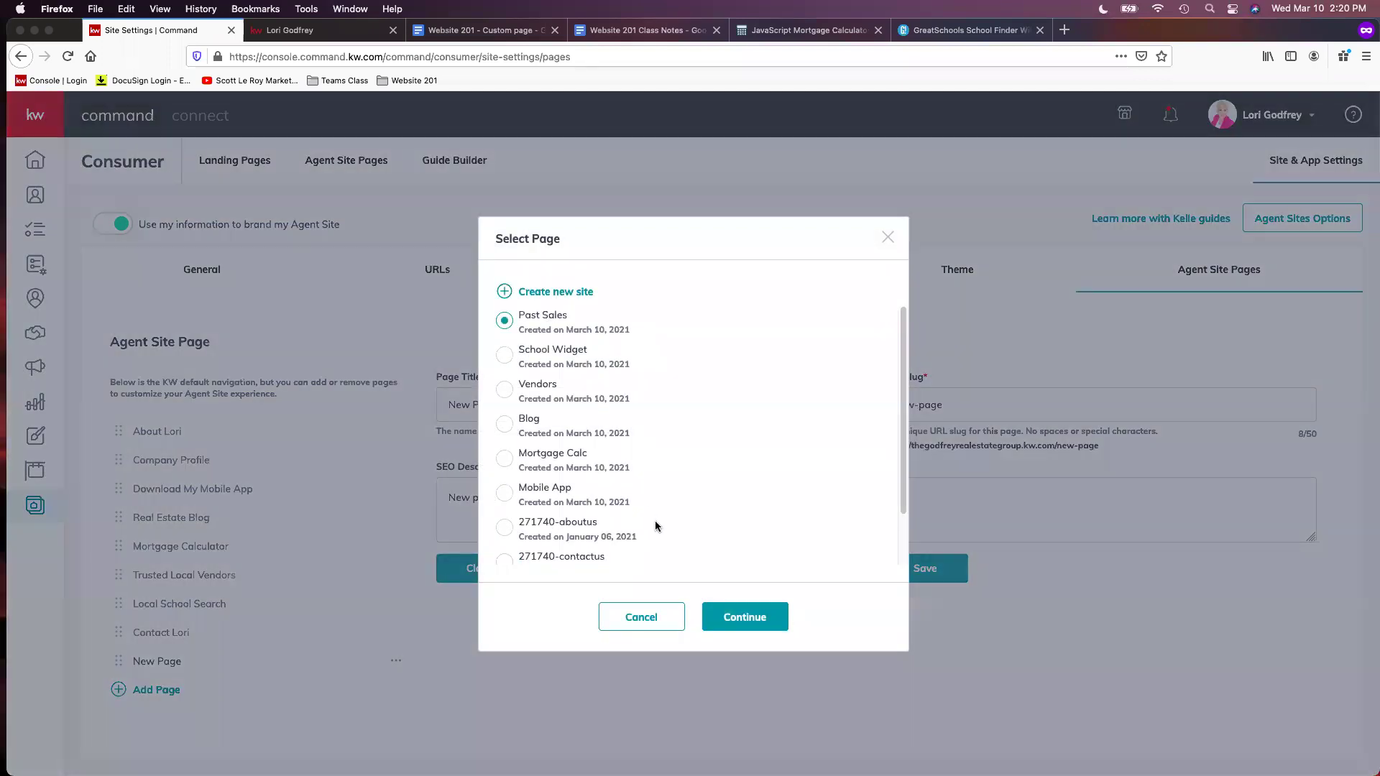
click(756, 630)
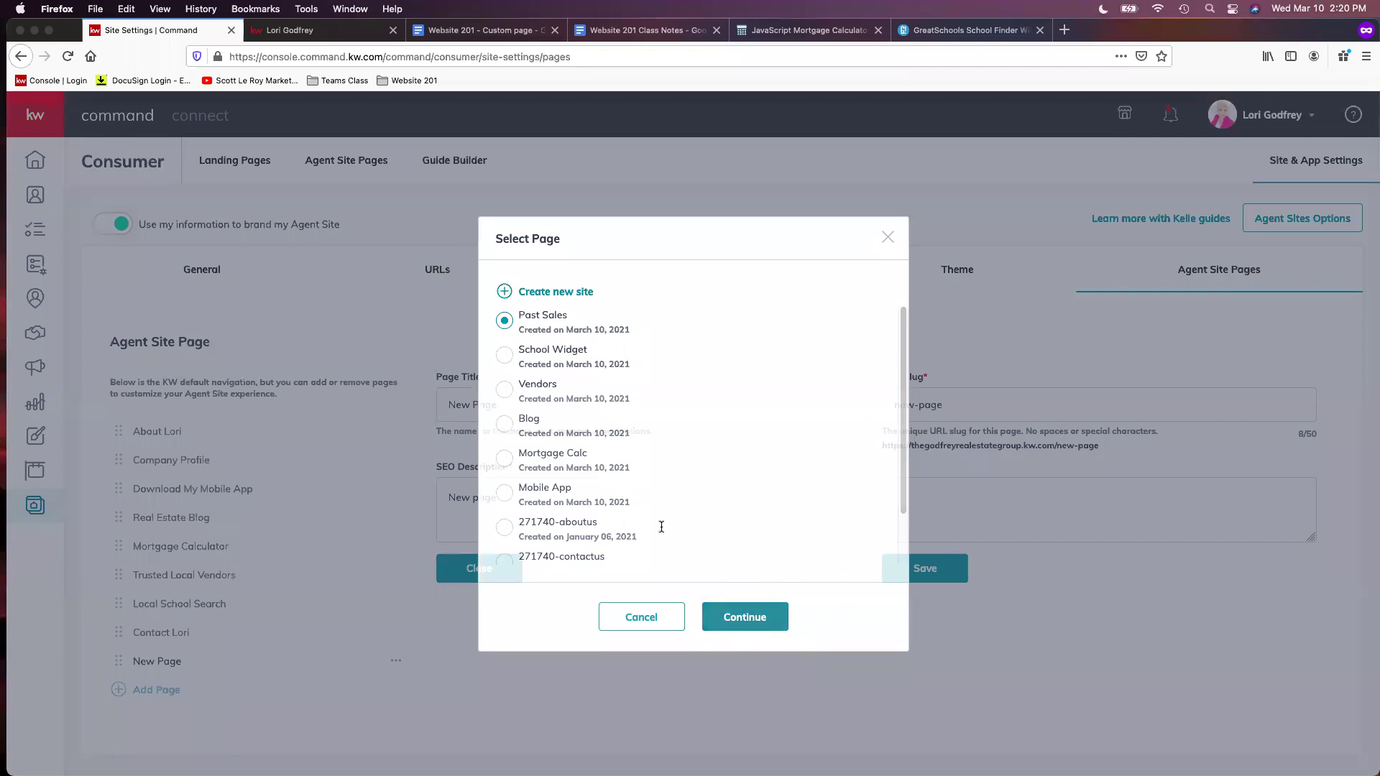
Set title 'Past Sales', slug past-sales, description 'Past sales', and place it second in navigation
triple_click(539, 410)
text(Past Sales)
key(Tab)
text(sales-)
key(BackSpace)
key(BackSpace)
key(BackSpace)
key(BackSpace)
key(BackSpace)
key(BackSpace)
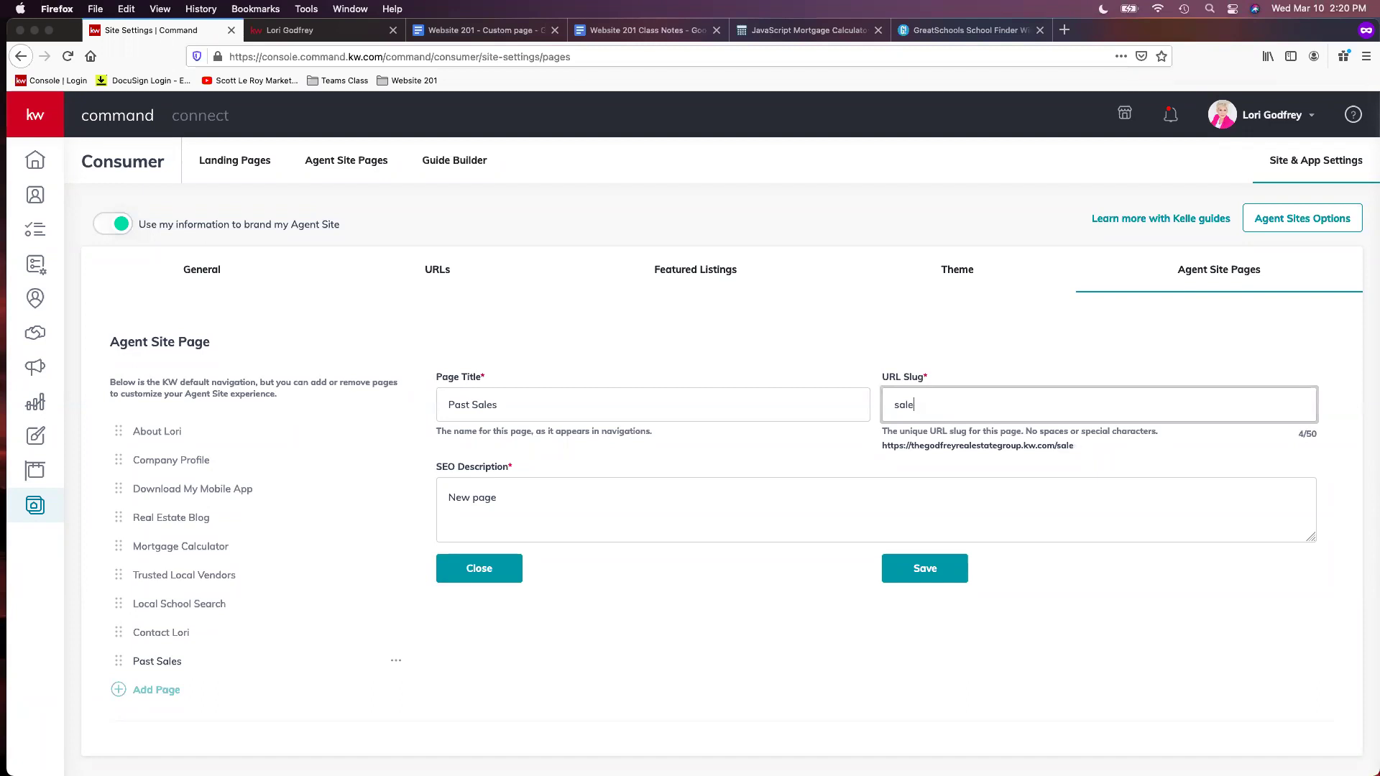
text(past-sales)
key(Tab)
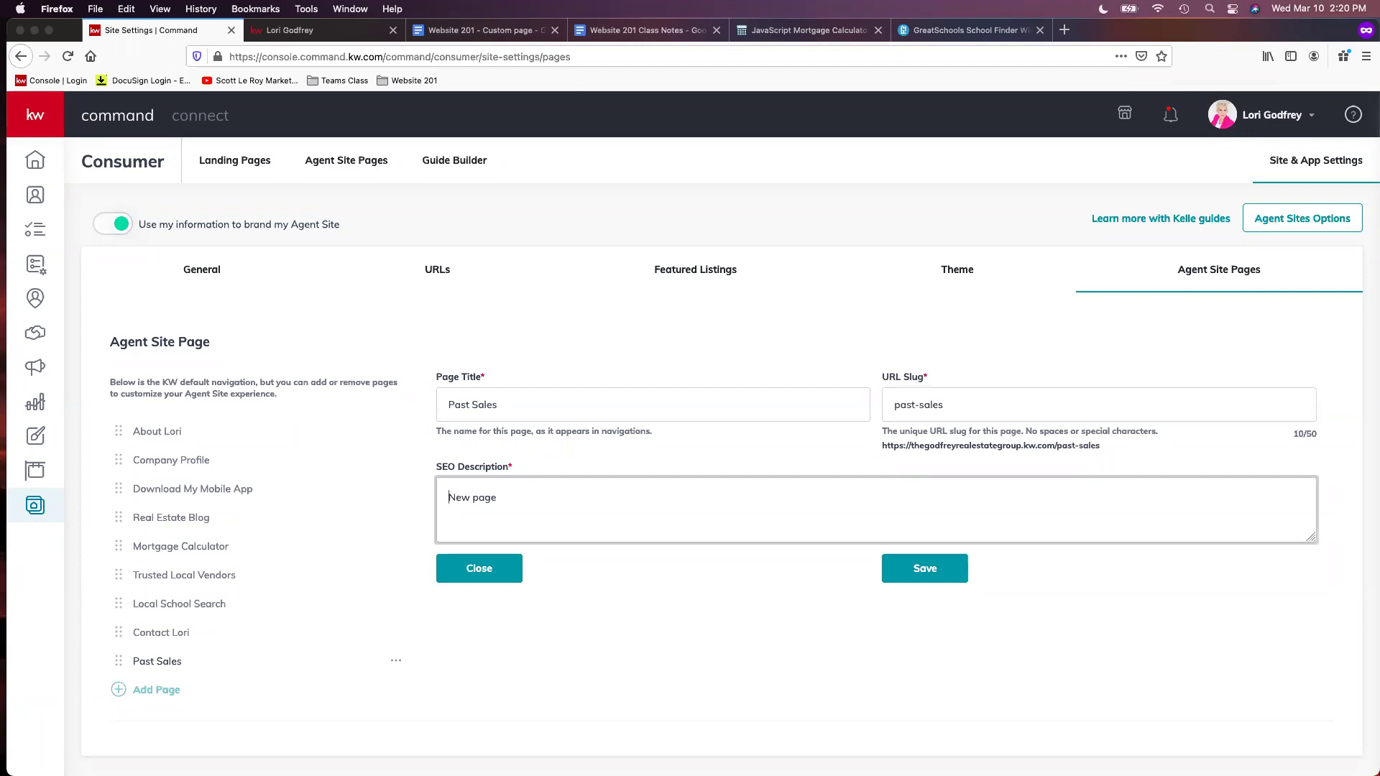
drag(551, 493, 392, 491)
text(Past sales)
click(946, 567)
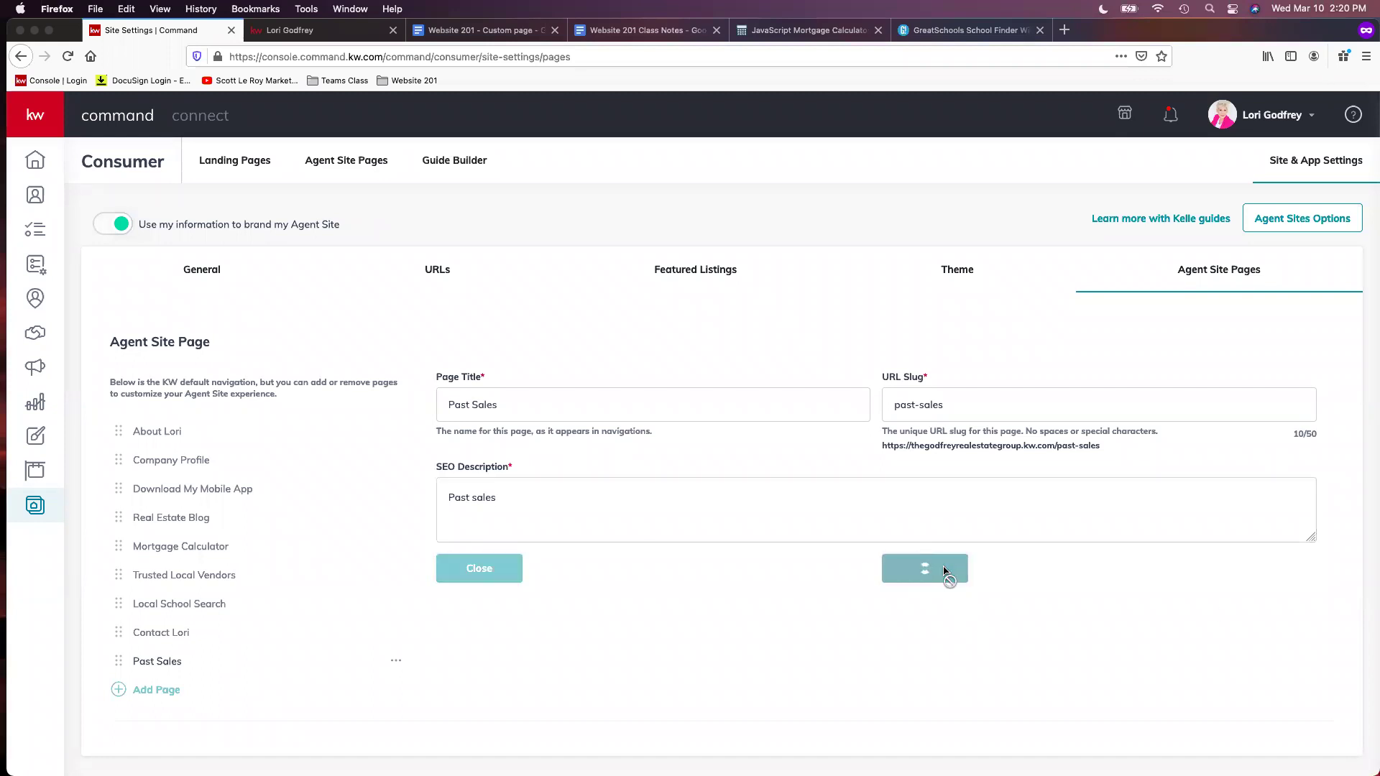
drag(118, 665, 184, 461)
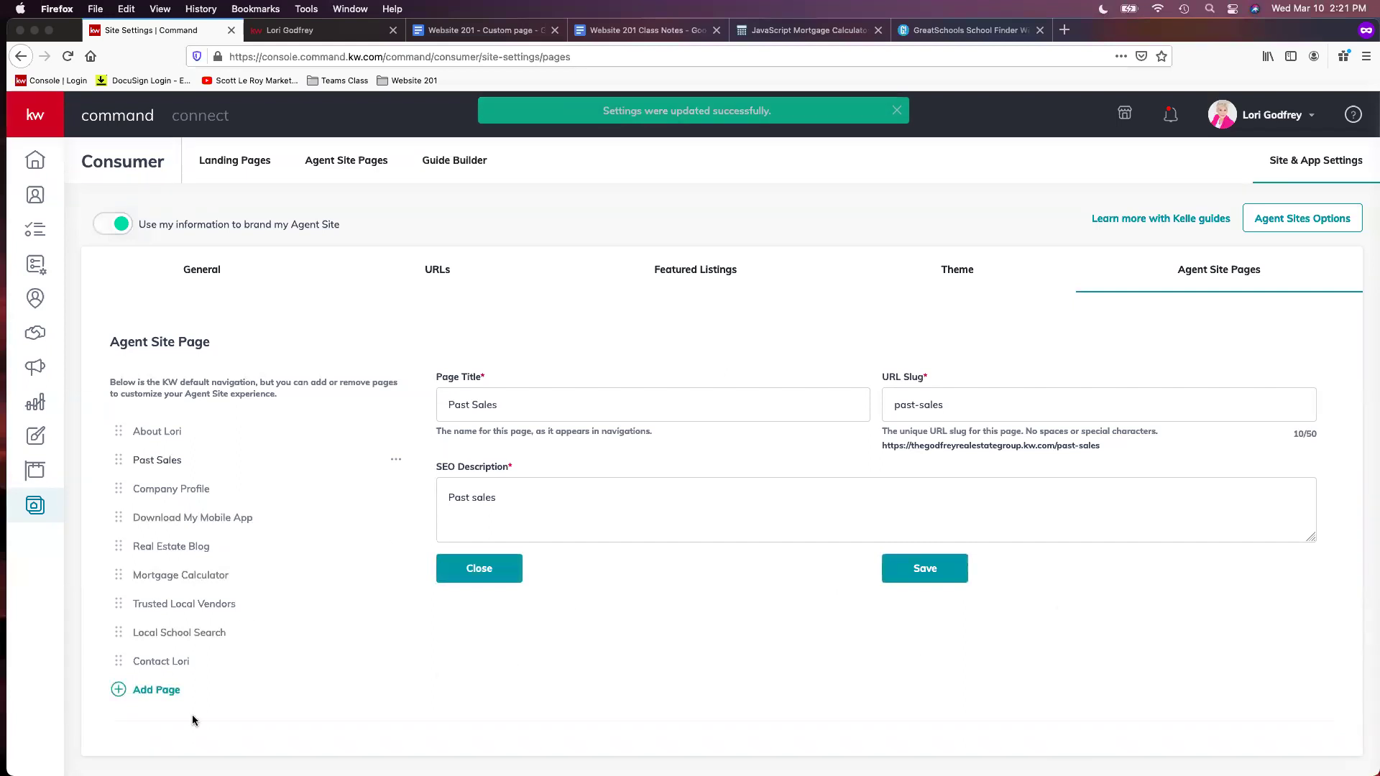
click(296, 30)
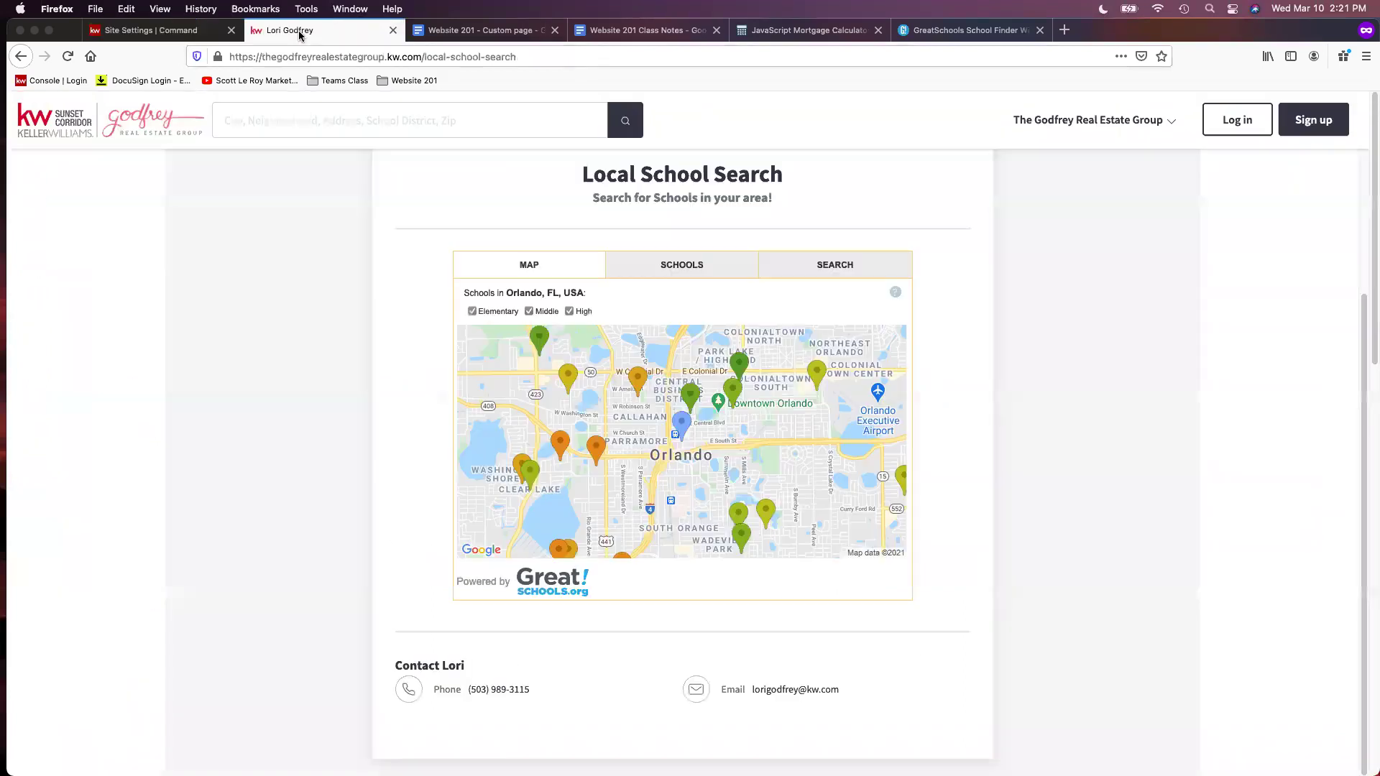
click(33, 122)
click(291, 57)
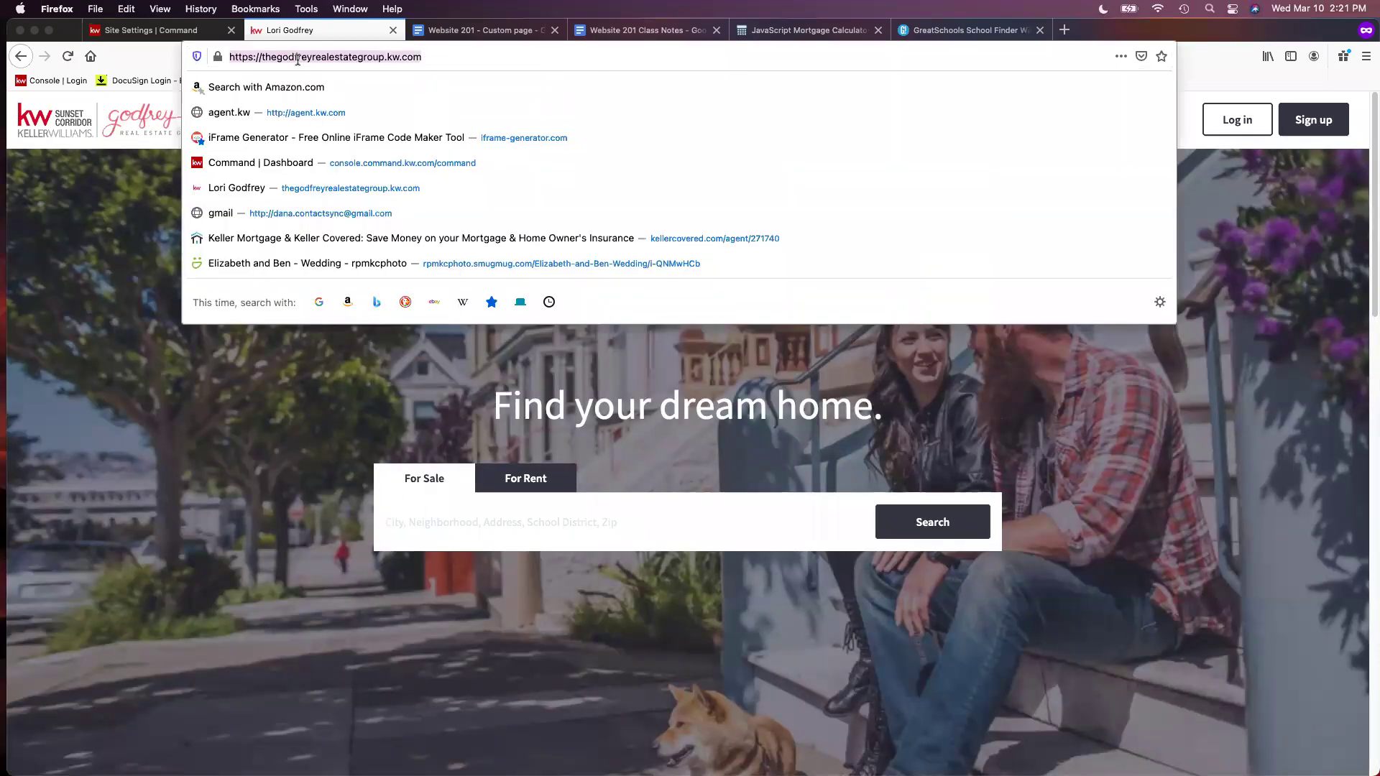
key(Return)
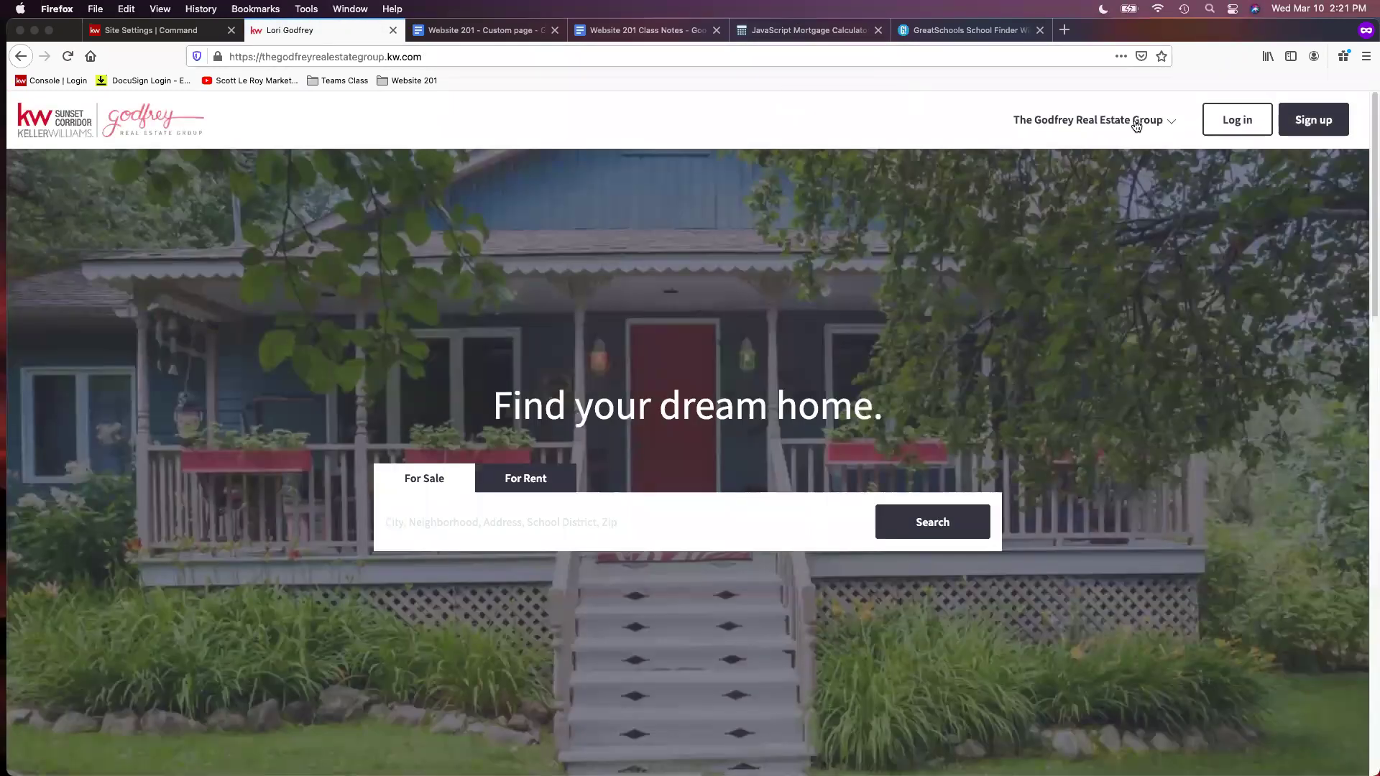
click(1134, 124)
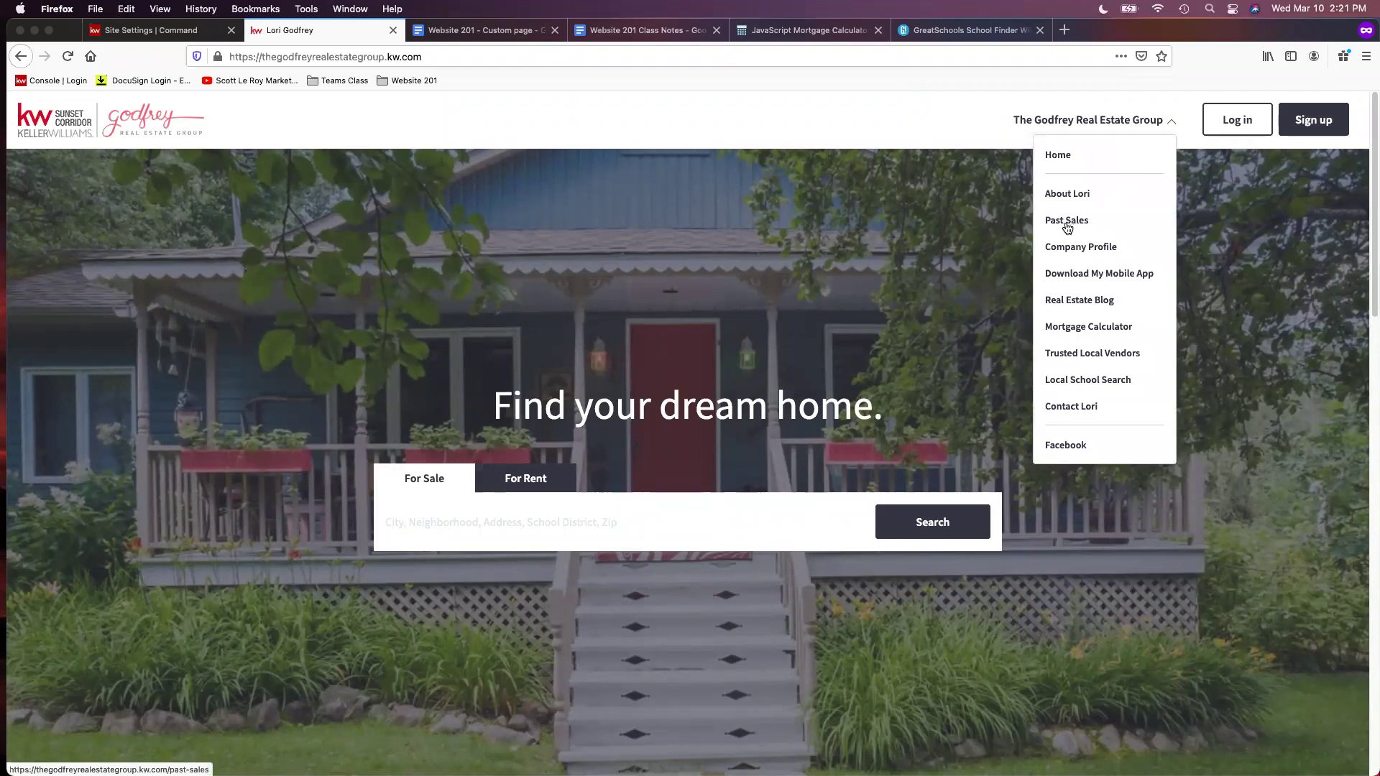
click(1069, 227)
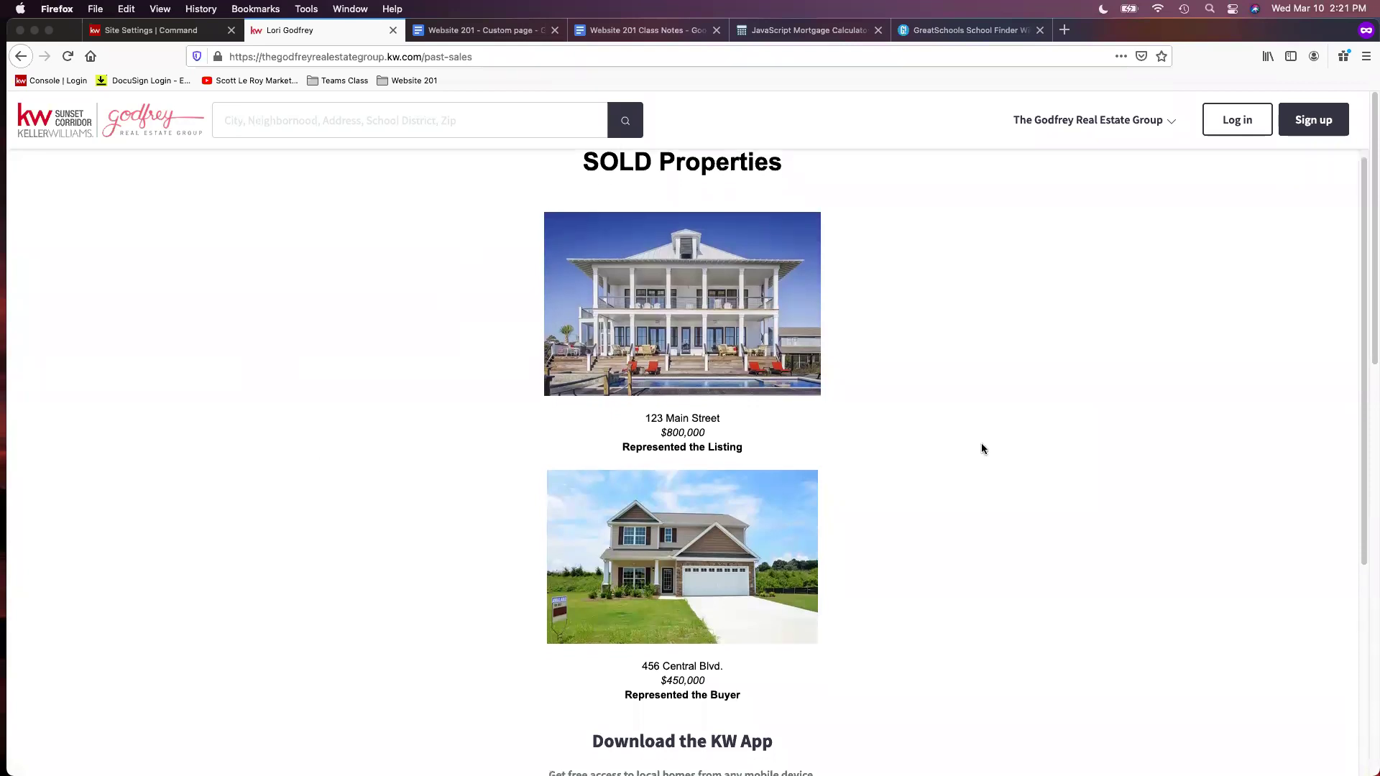
key(super+equal)
key(super+equal)
key(super+equal)
key(super+minus)
key(super+minus)
key(super+minus)
key(super+minus)
key(super+minus)
key(super+minus)
key(super+equal)
key(super+equal)
key(super+equal)
key(super+equal)
key(super+equal)
key(super+equal)
key(super+minus)
key(super+minus)
key(super+minus)
key(super+minus)
key(super+minus)
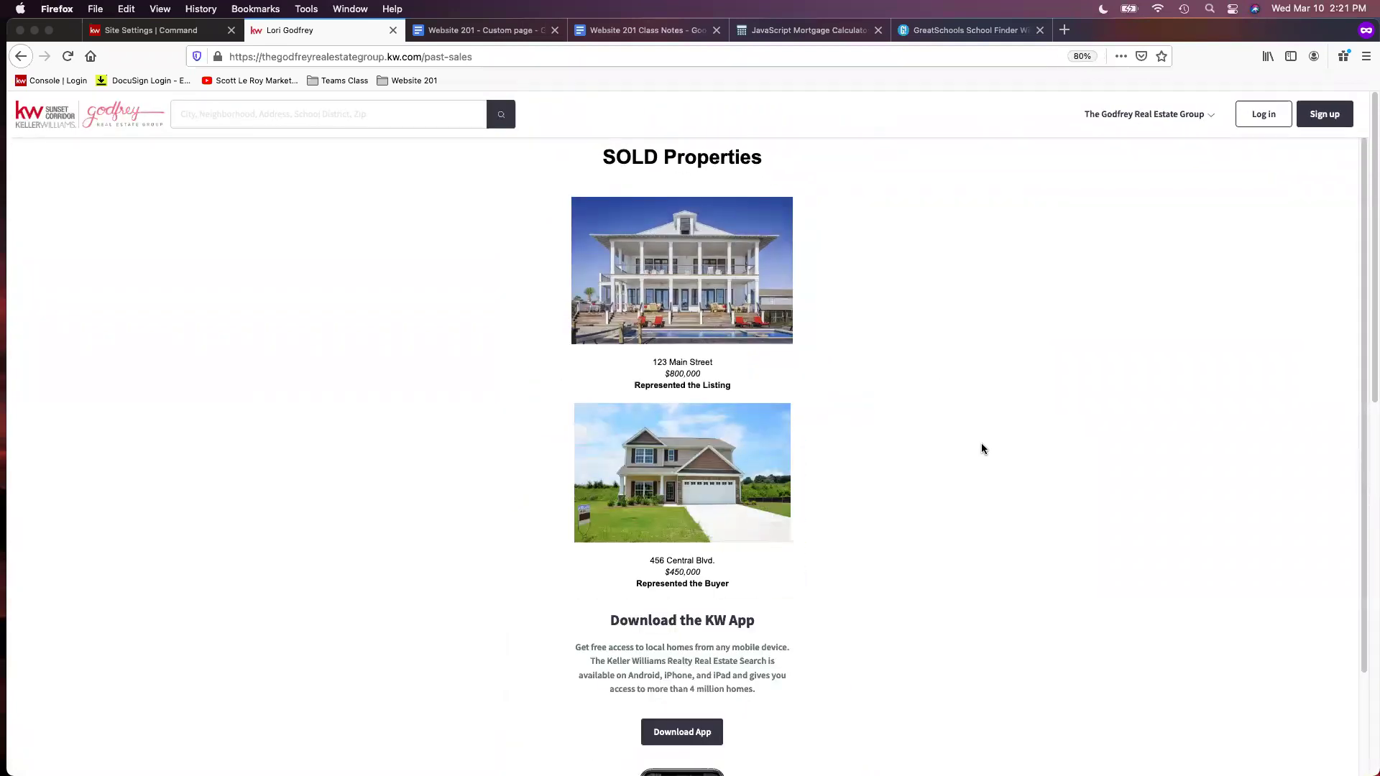
key(super+equal)
key(super+equal)
key(super+equal)
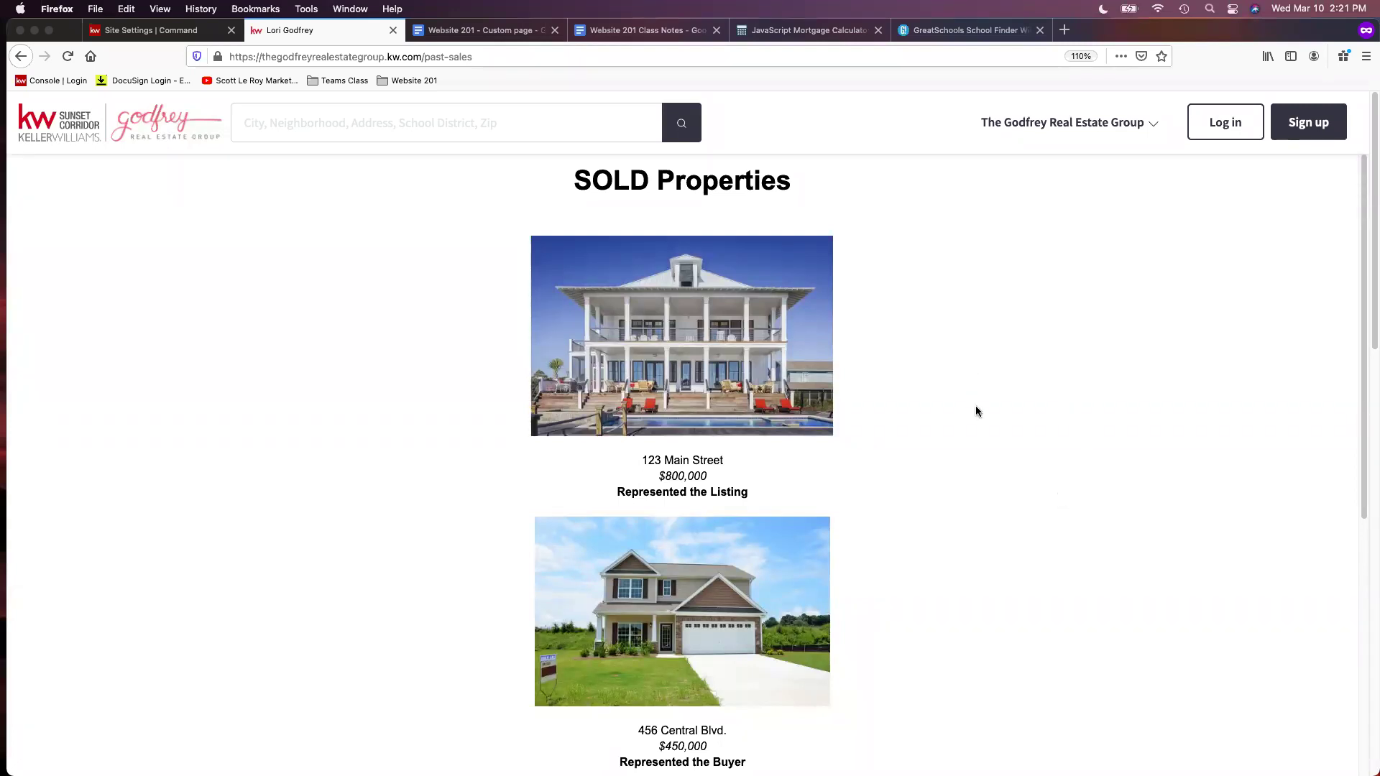
click(154, 33)
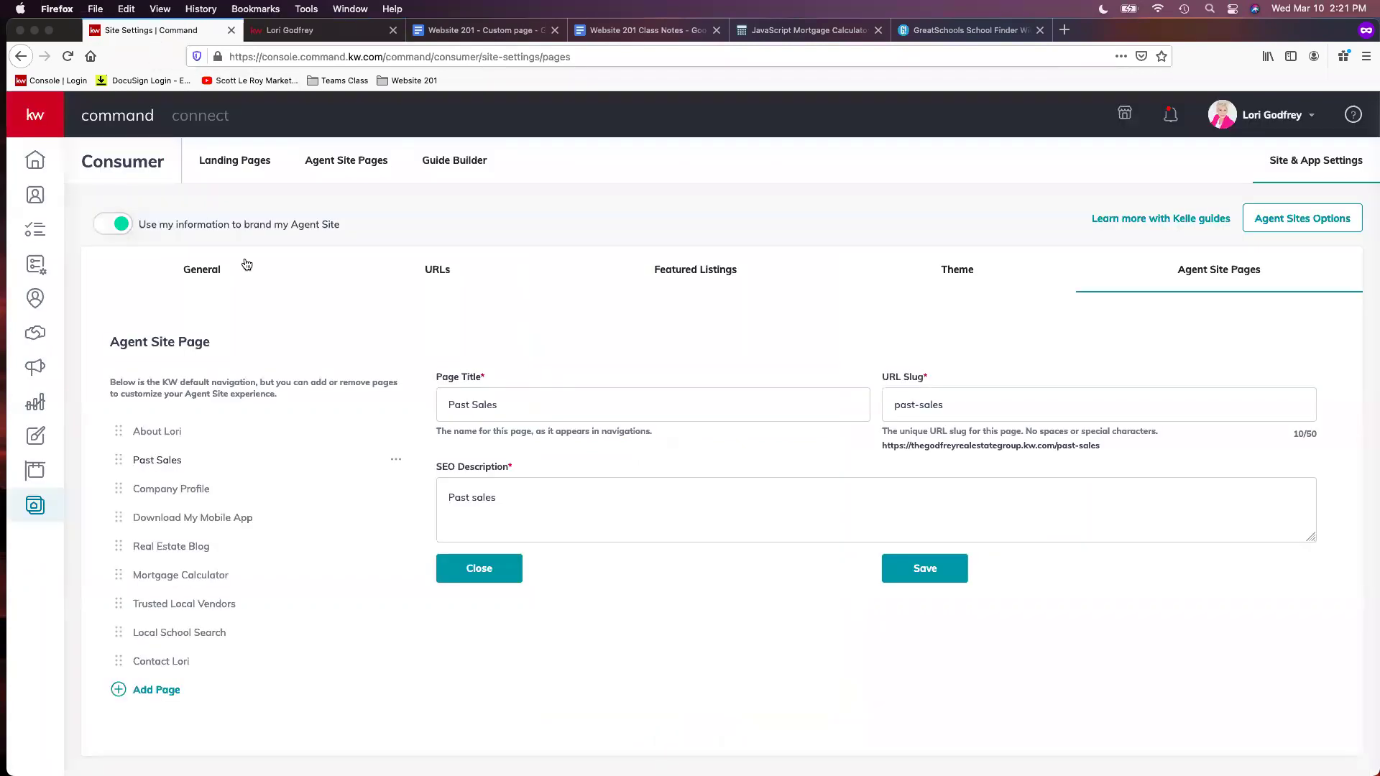